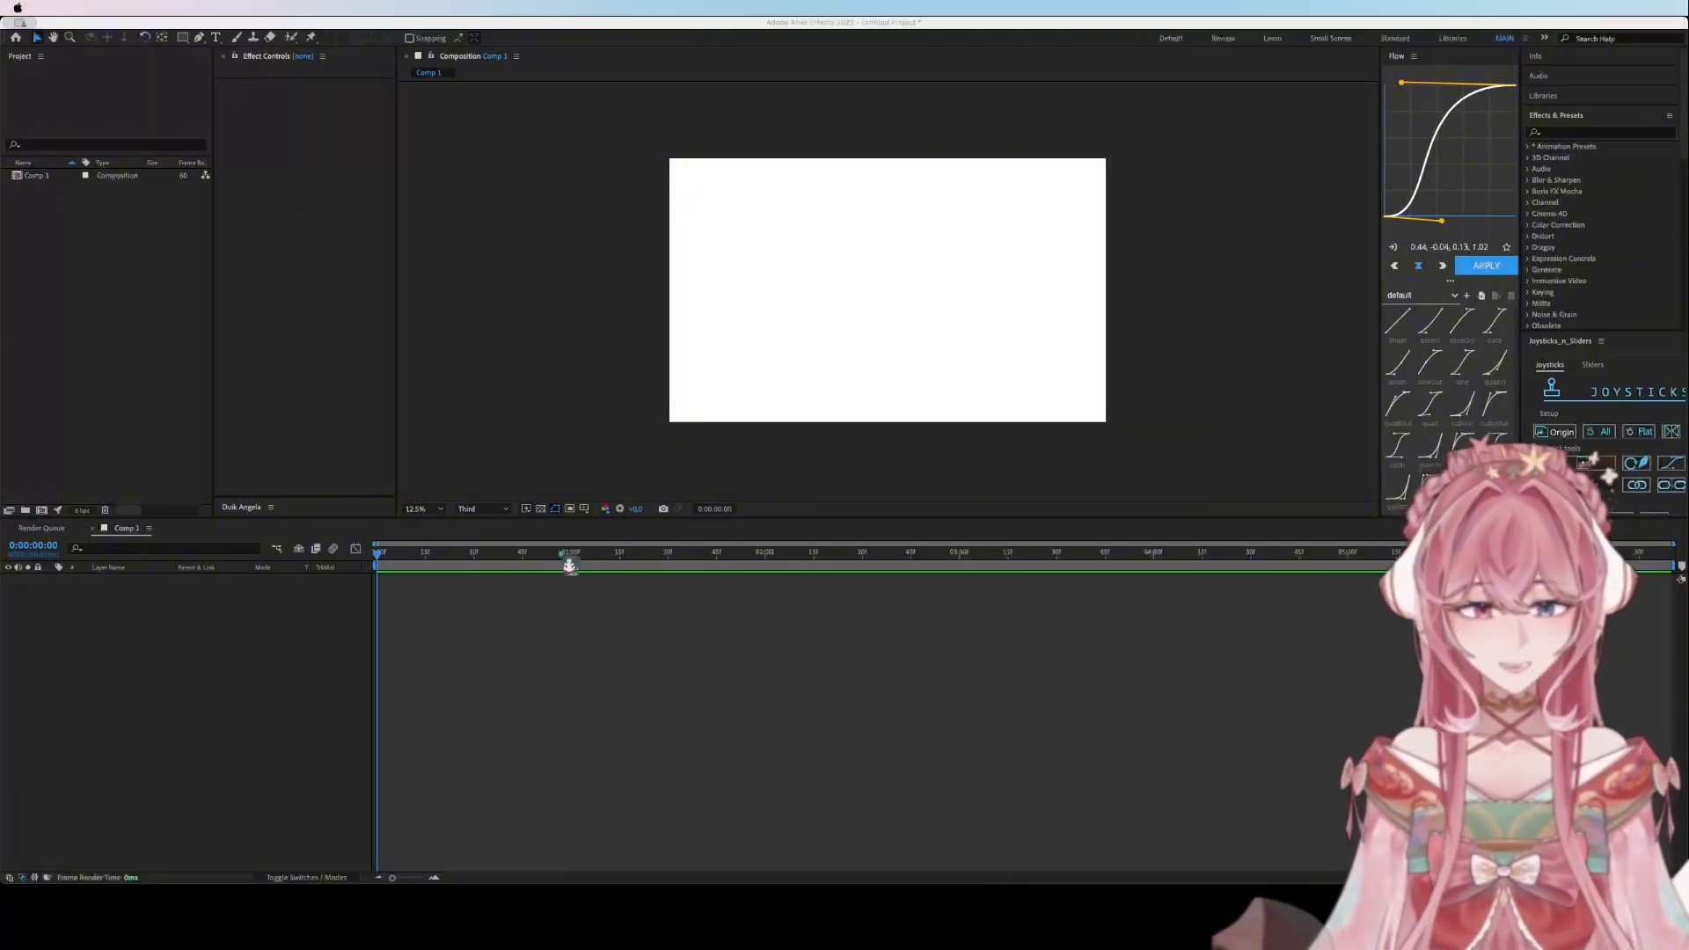
Import the layered PSD as a composition with editable layer styles and create a project folder named shit
{"action": "left_click_drag", "start_coordinate": [132, 250], "coordinate": [131, 264]}
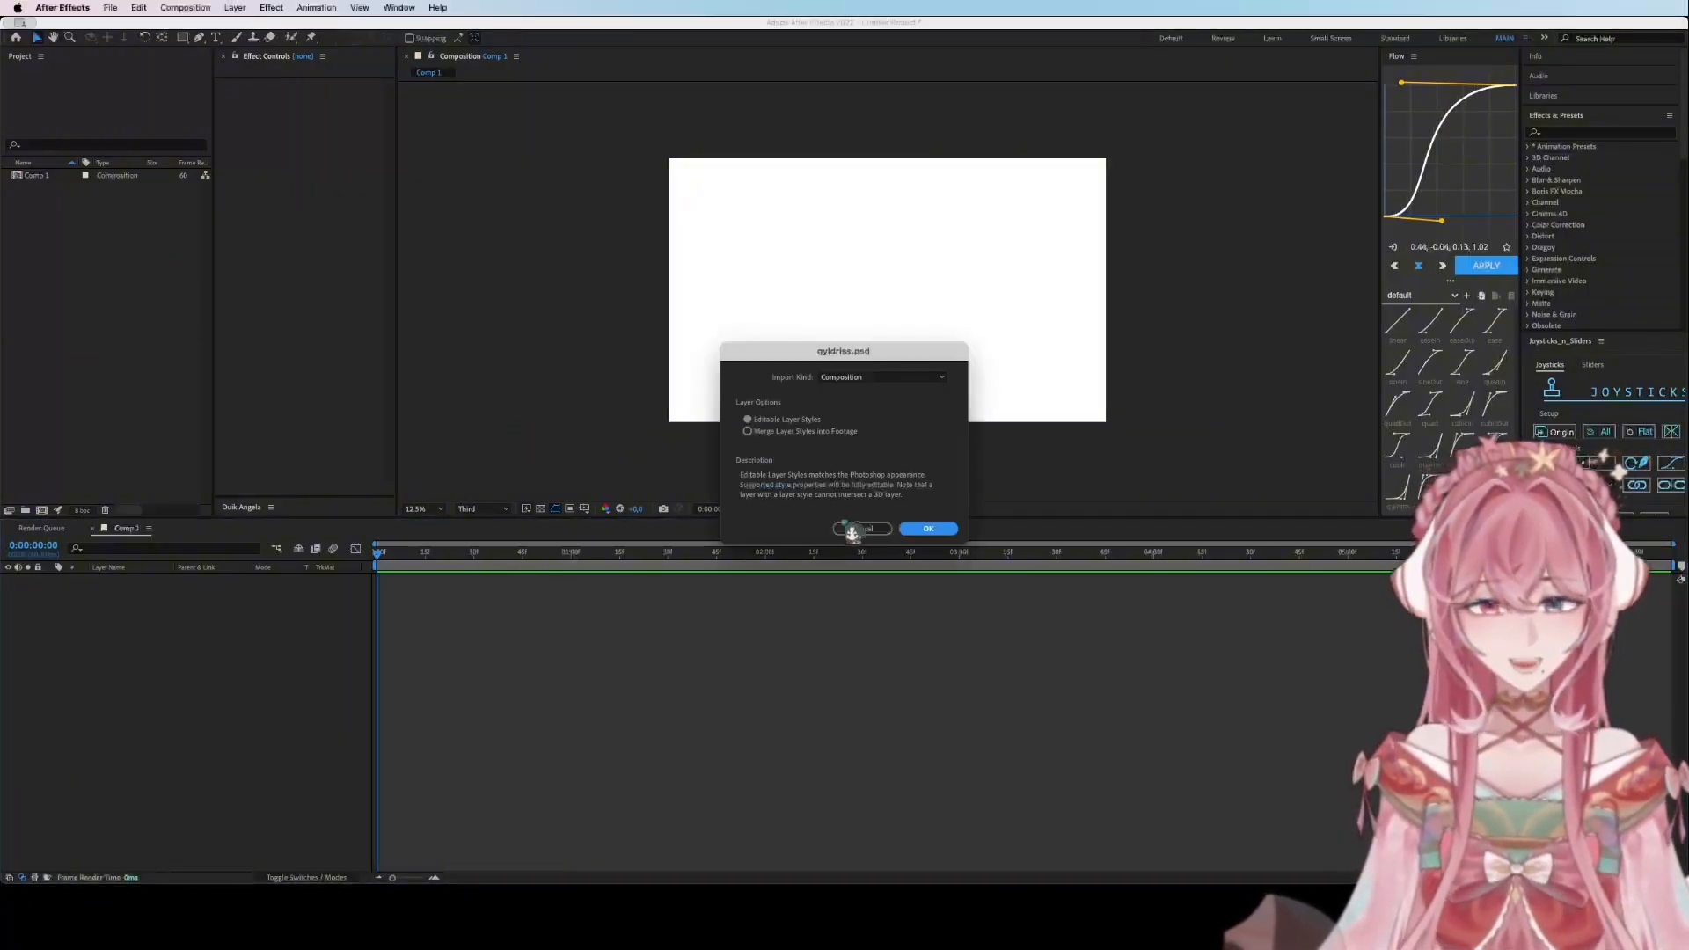
{"action": "left_click", "coordinate": [924, 530]}
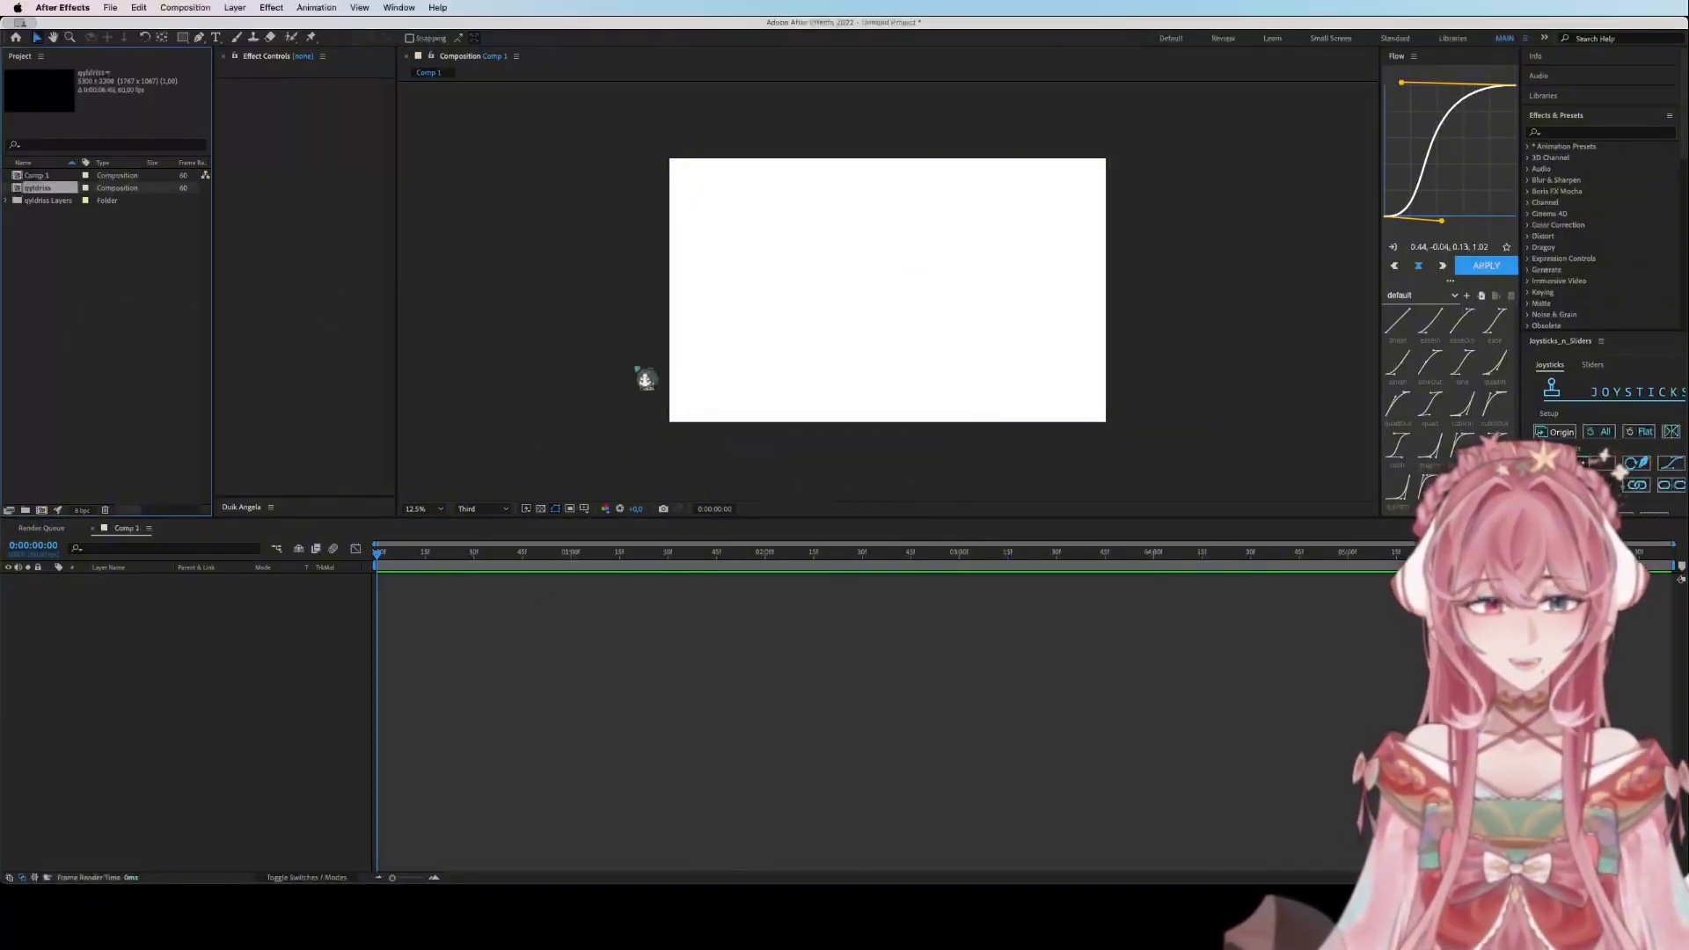
{"action": "left_click", "coordinate": [28, 201]}
{"action": "right_click", "coordinate": [87, 290]}
{"action": "left_click", "coordinate": [118, 313]}
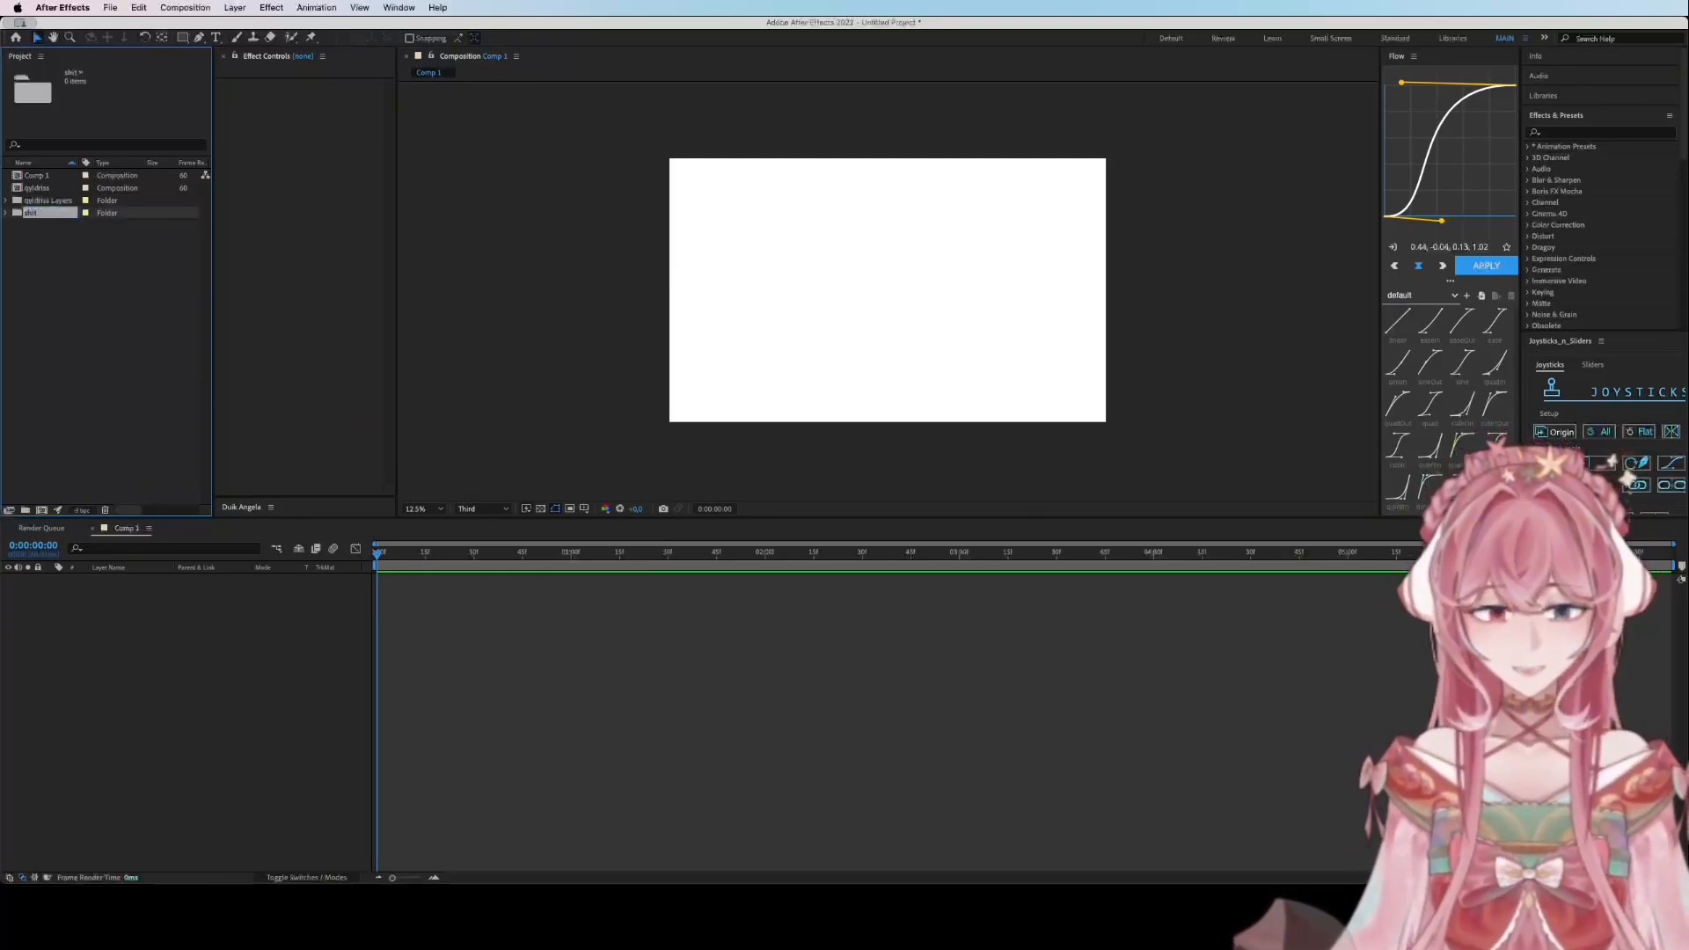
Open the imported composition and file it with its layers folder inside the shit folder, alongside a new part folder
{"action": "left_click", "coordinate": [39, 188]}
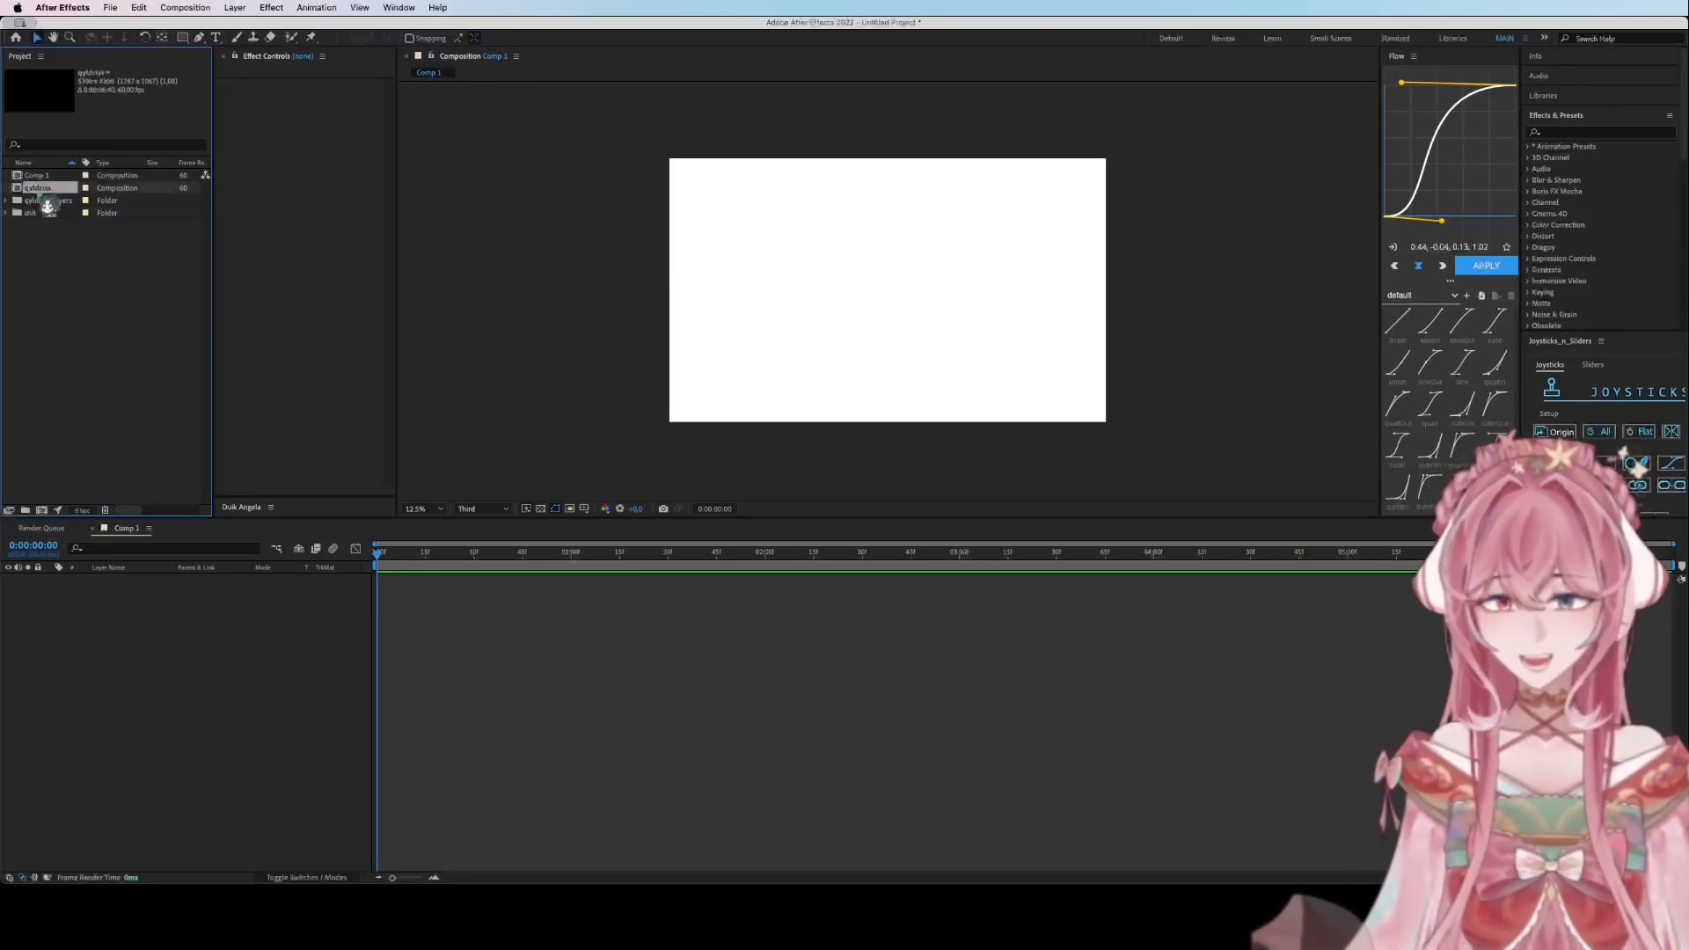
{"action": "double_click", "coordinate": [56, 191]}
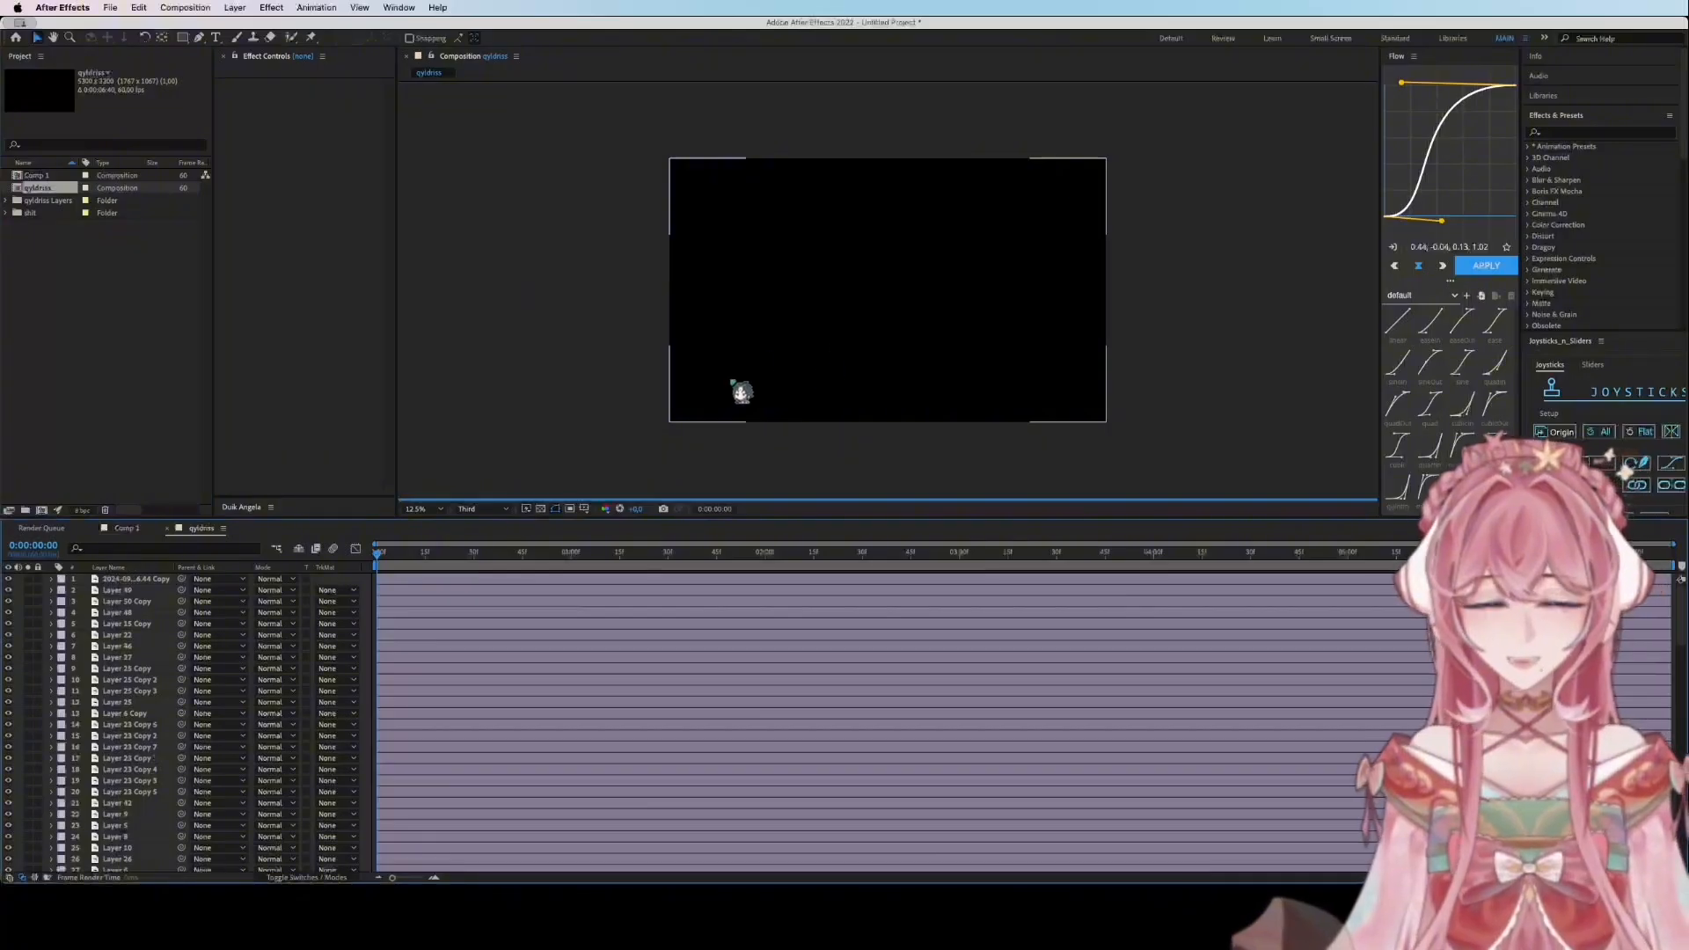
{"action": "left_click", "coordinate": [50, 202]}
{"action": "left_click_drag", "start_coordinate": [51, 213], "coordinate": [52, 214]}
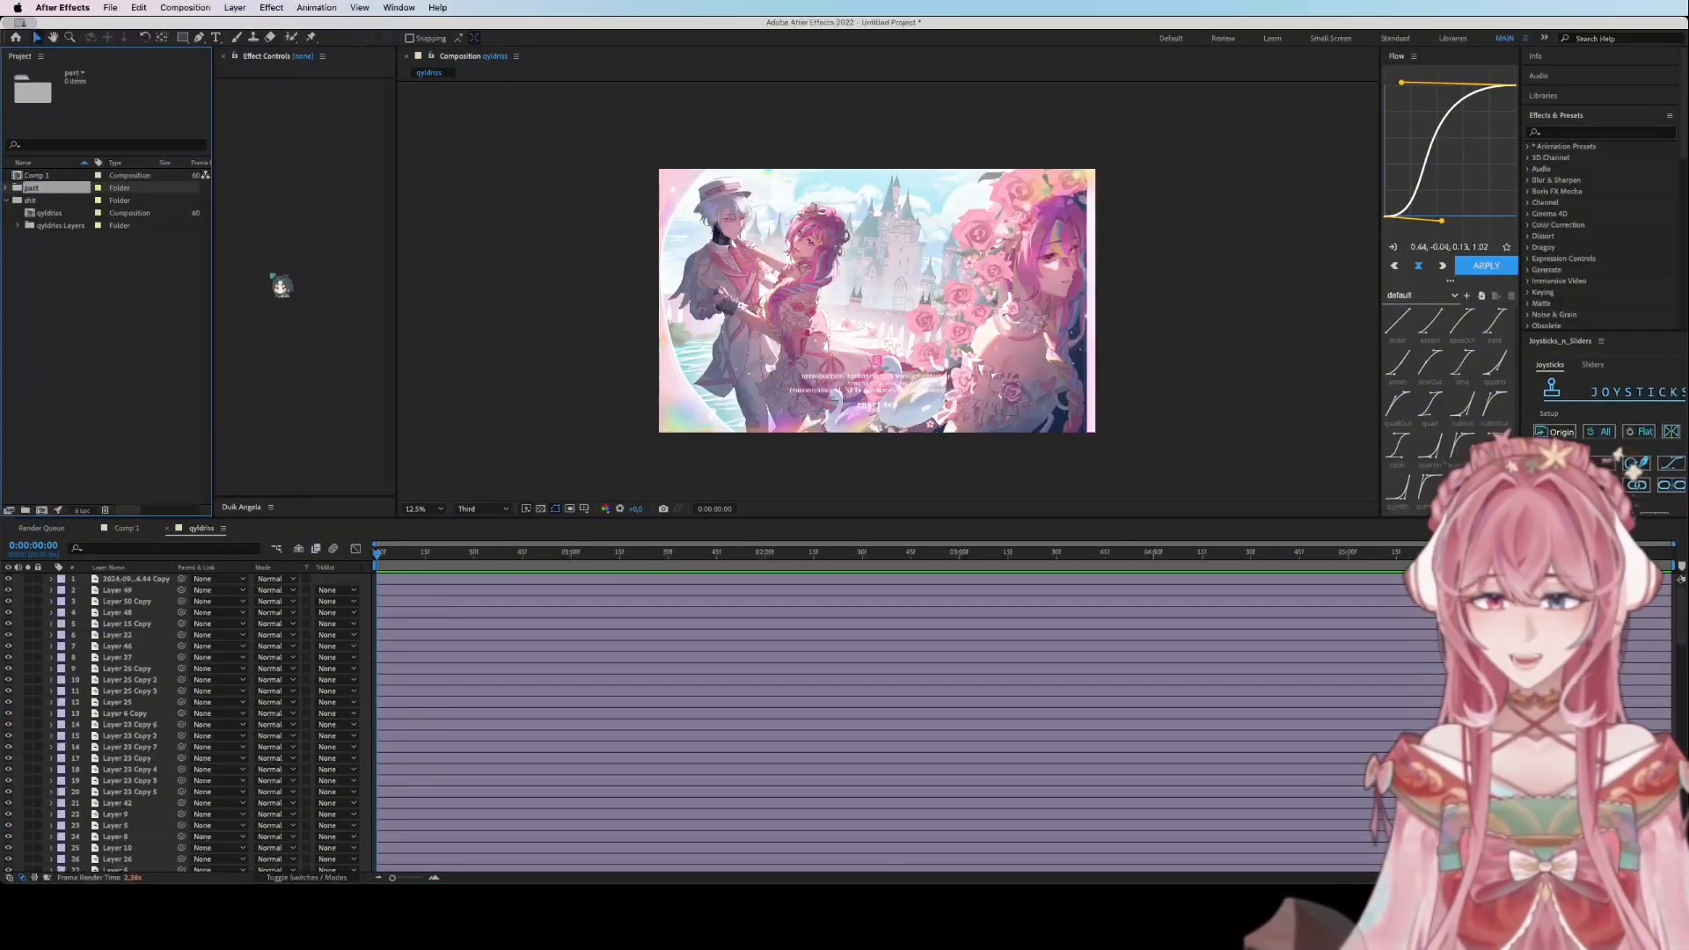
{"action": "left_click", "coordinate": [158, 339]}
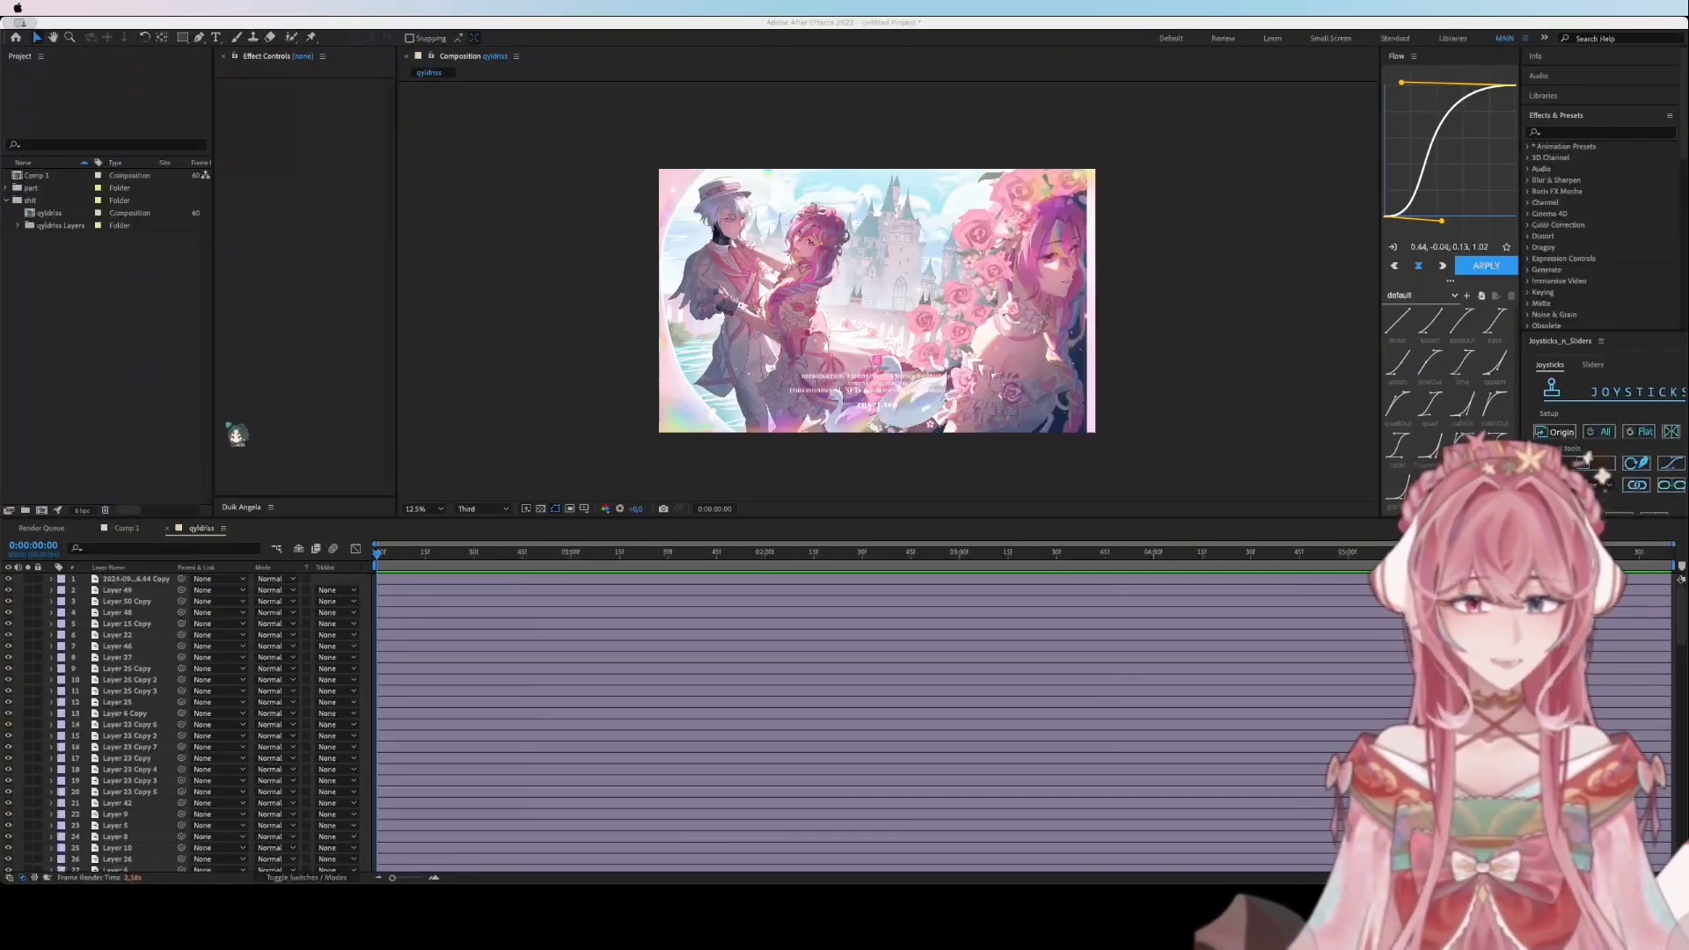
{"action": "left_click", "coordinate": [124, 314]}
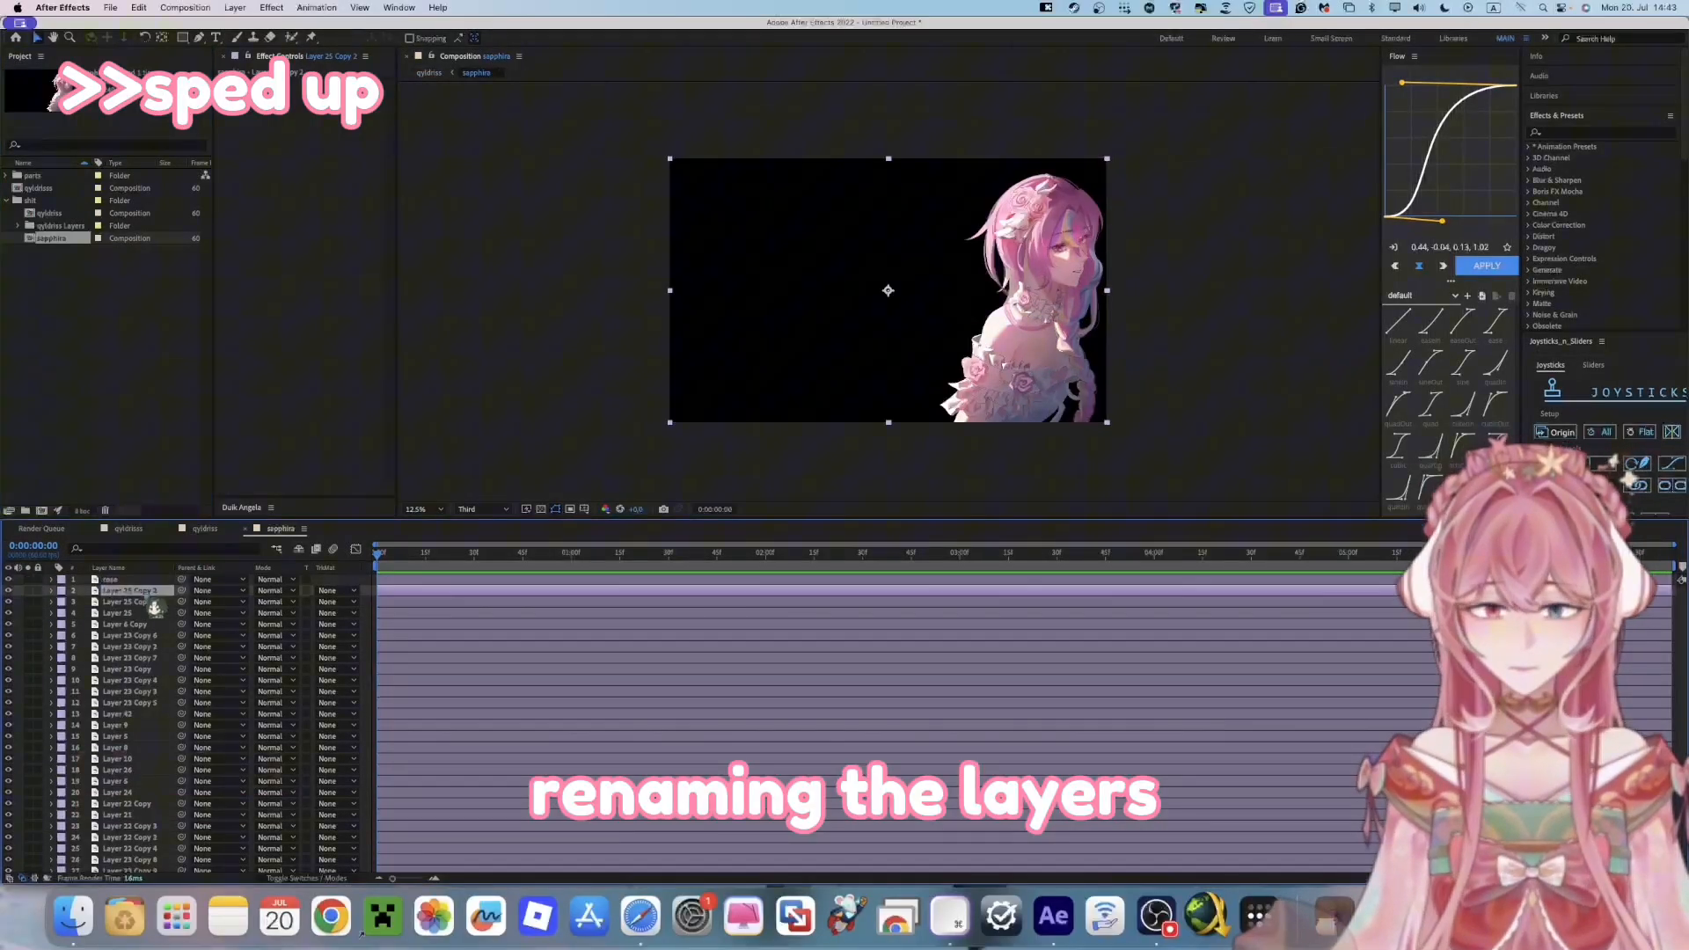
Rename the character's layers ruffle, brows, head, neck, braid, bow, ruffle and torso, with hair and face as precompositions
{"action": "key", "text": "Return"}
{"action": "type", "text": "ruffle"}
{"action": "key", "text": "Return"}
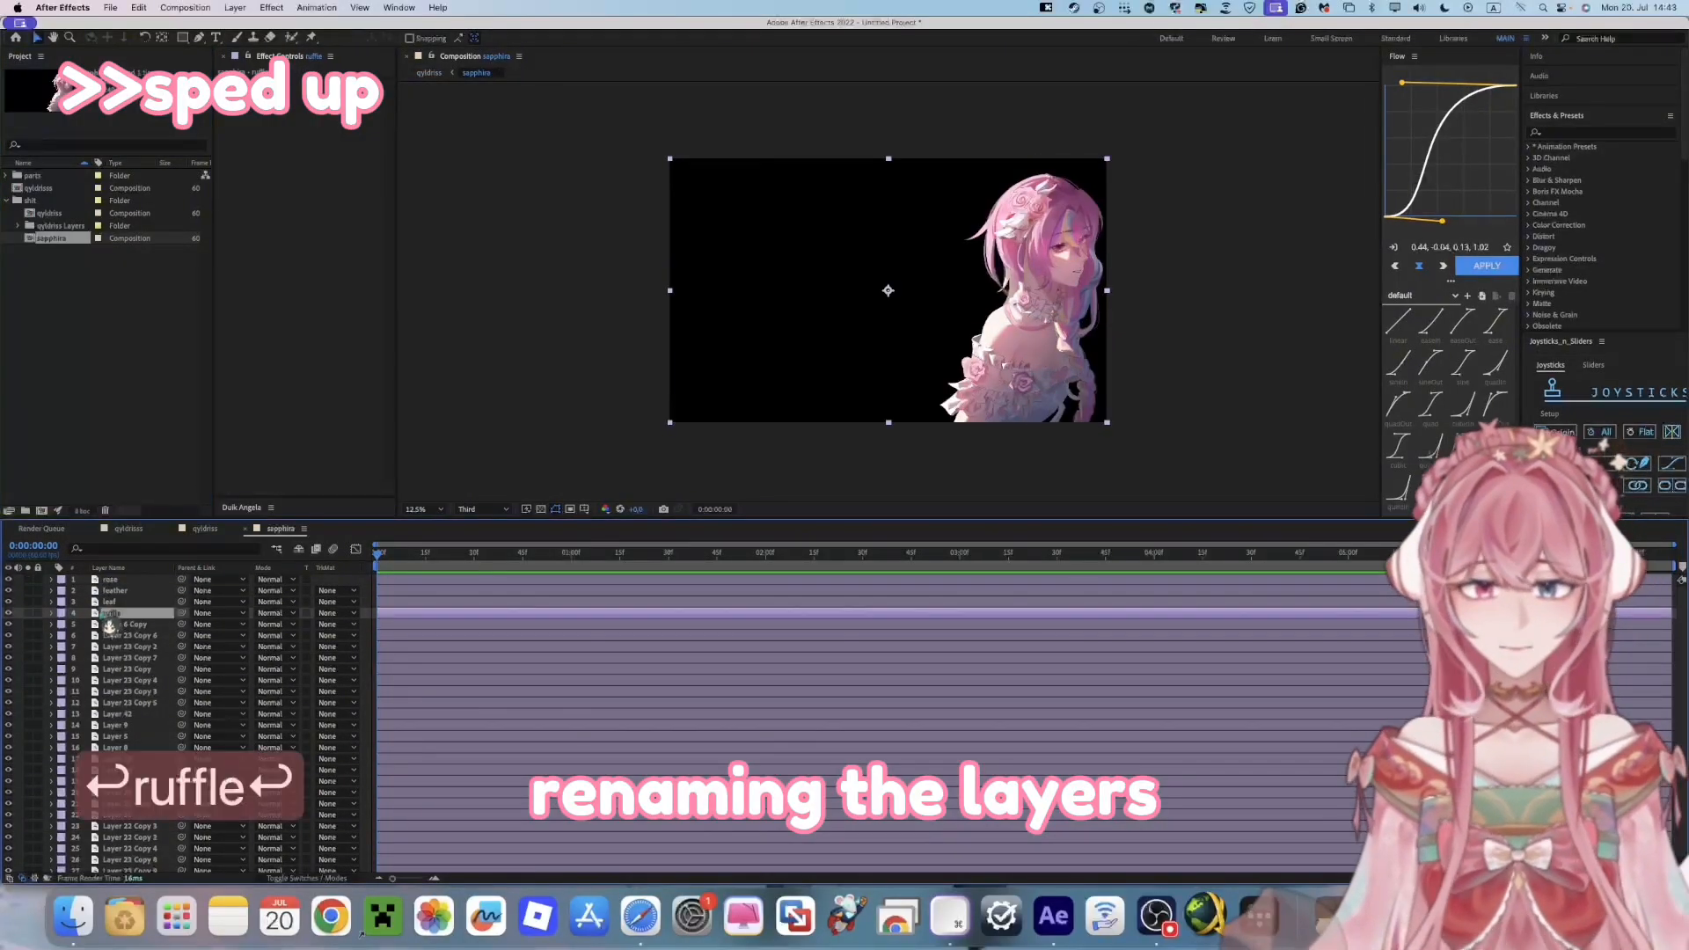
{"action": "key", "text": "Return"}
{"action": "type", "text": "vrows"}
{"action": "key", "text": "Return"}
{"action": "type", "text": "hair"}
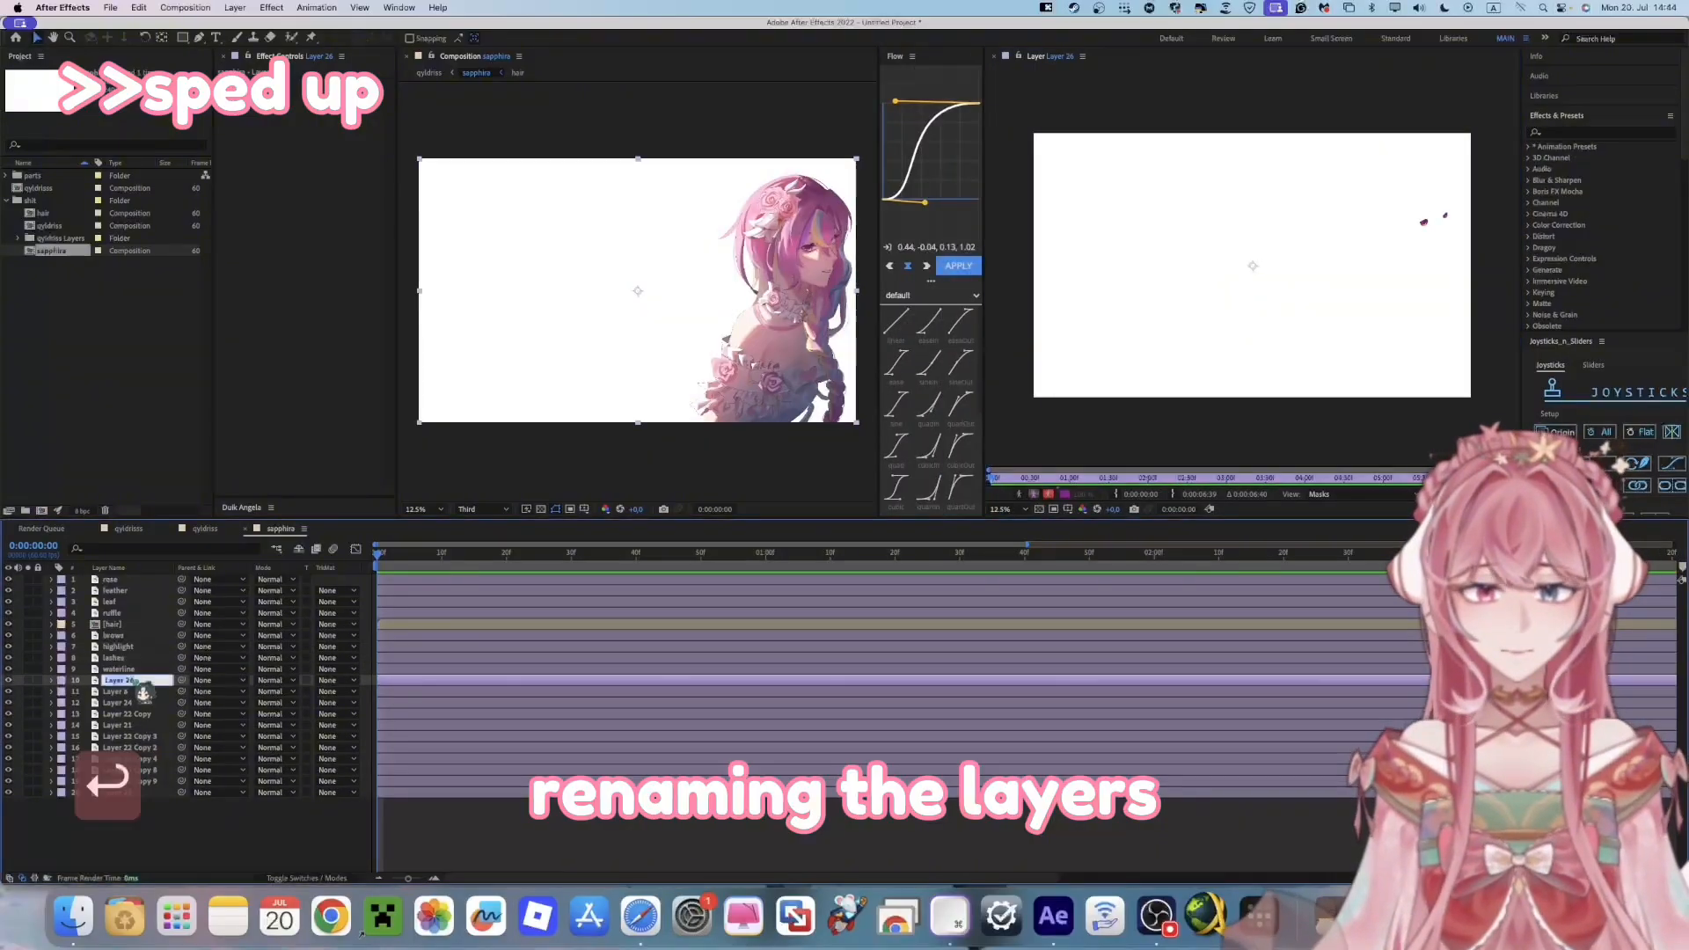
{"action": "type", "text": "faceheadneckbraidbowruffletorso"}
Precompose the remaining rear hair layers as back hair and save the project
{"action": "left_click", "coordinate": [130, 713]}
{"action": "left_click", "coordinate": [130, 735], "text": "shift"}
{"action": "key", "text": "super+shift+c"}
{"action": "type", "text": "back hair"}
{"action": "key", "text": "Return"}
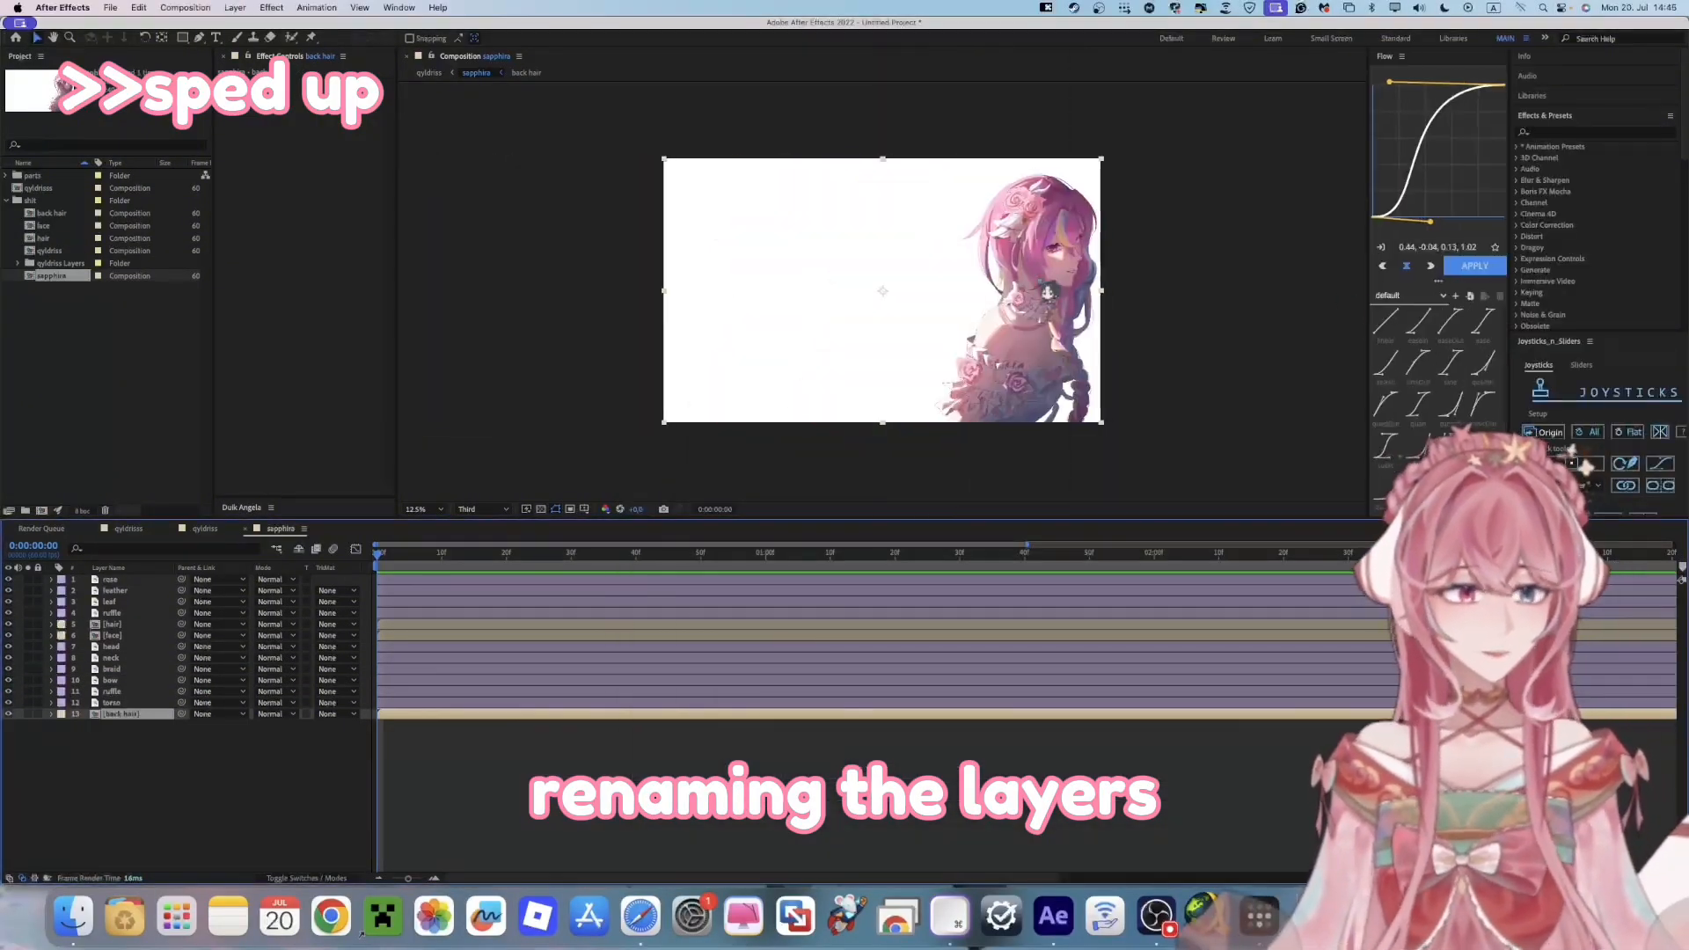
{"action": "key", "text": "super+s"}
Inspect the portrait up close and open the face precomposition
{"action": "scroll", "coordinate": [1115, 286], "scroll_direction": "up", "scroll_amount": 1}
{"action": "left_click_drag", "start_coordinate": [1115, 284], "coordinate": [936, 329]}
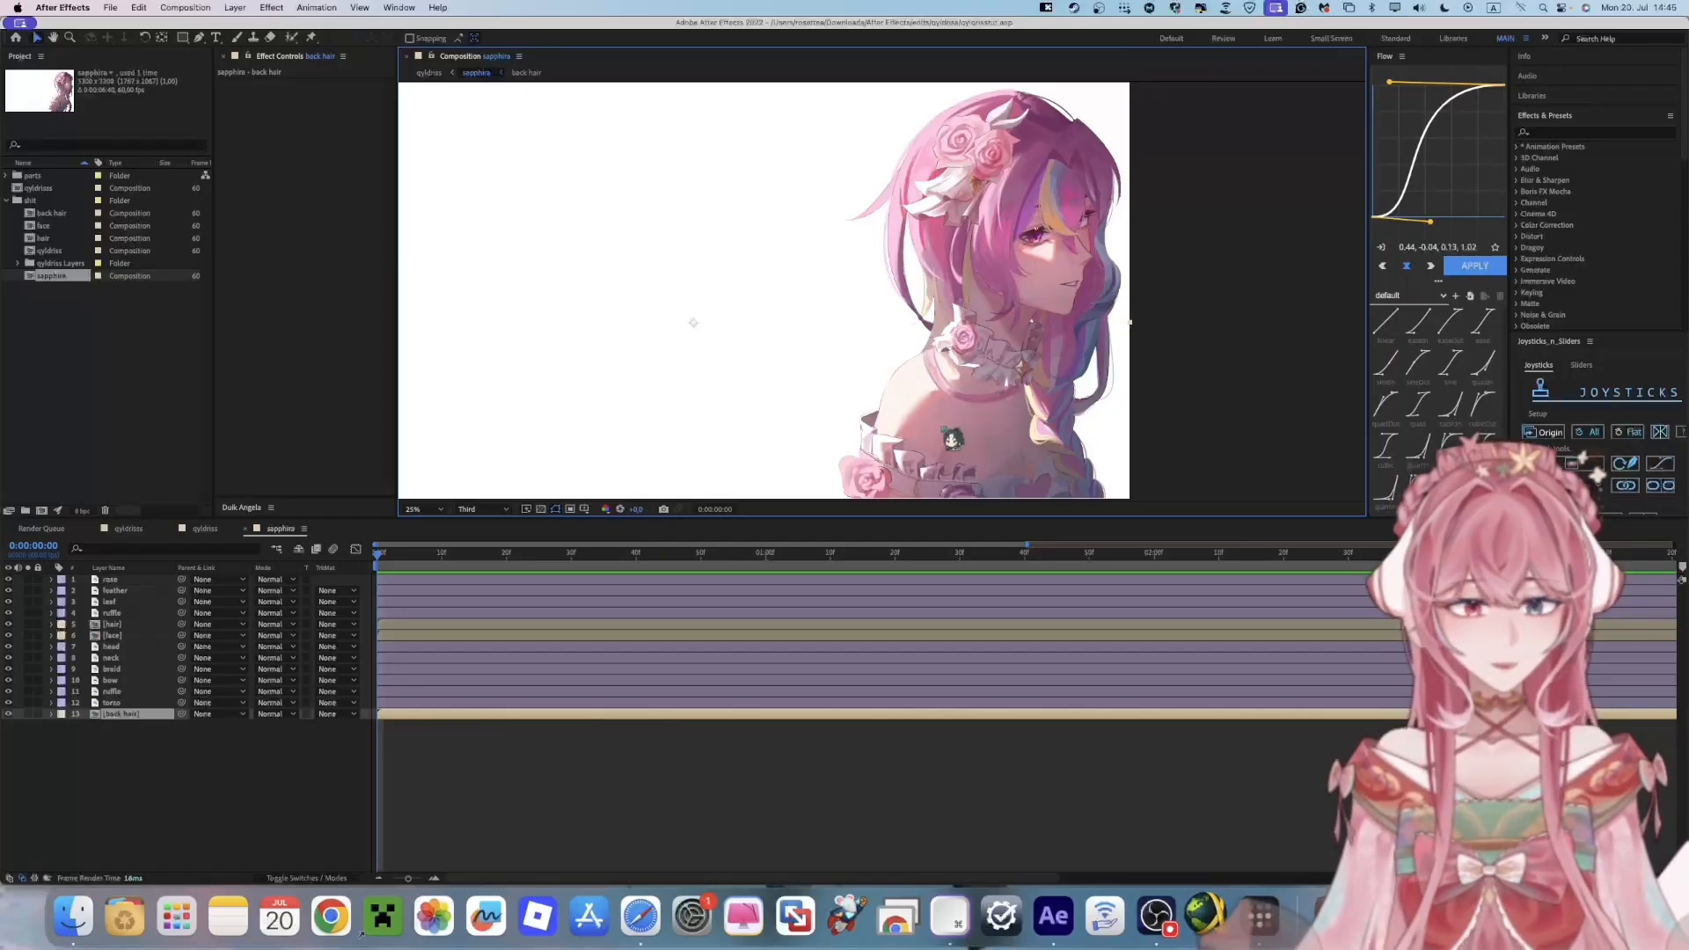
{"action": "scroll", "coordinate": [1139, 145], "scroll_direction": "up", "scroll_amount": 2}
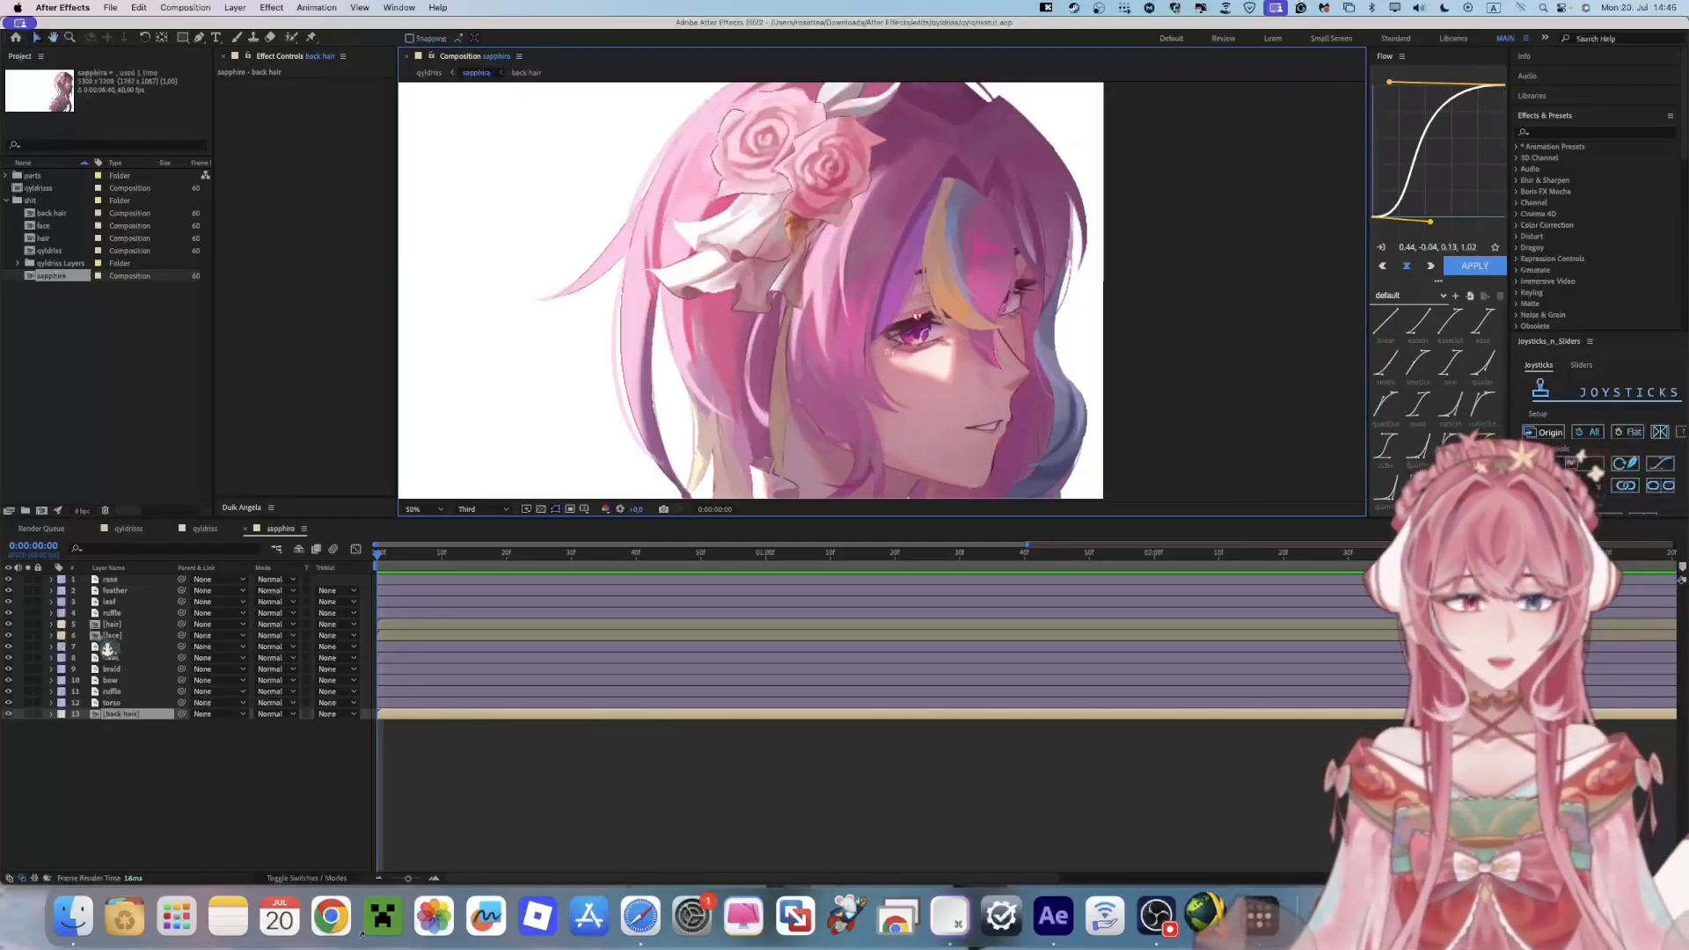
{"action": "double_click", "coordinate": [130, 636]}
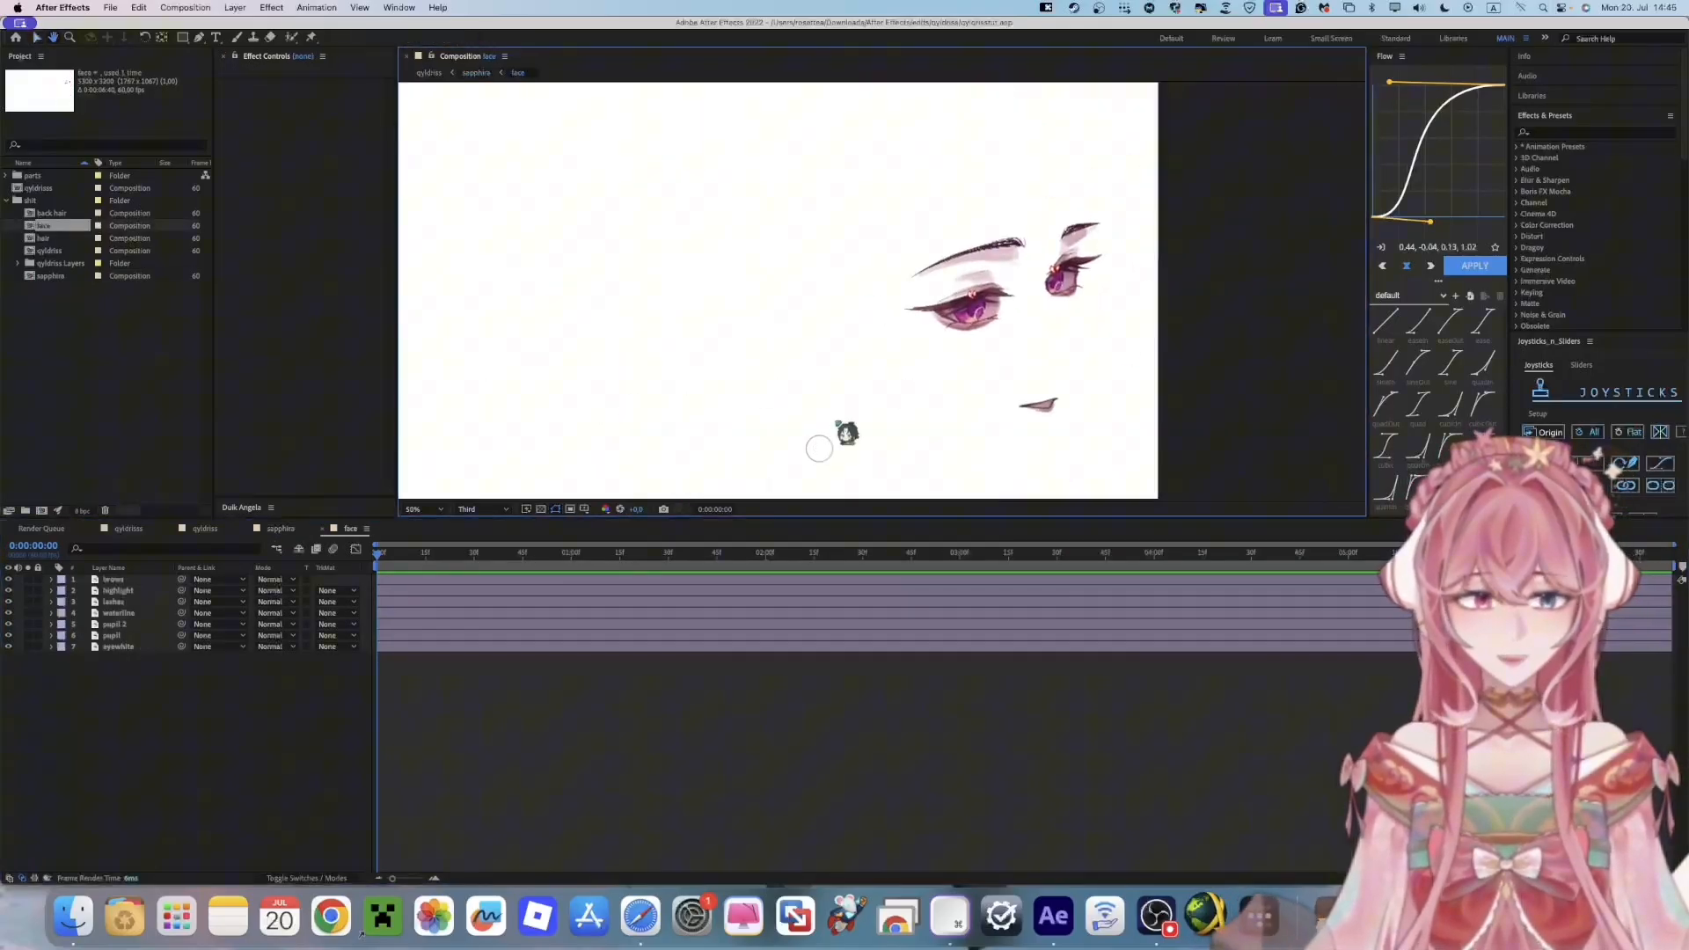
{"action": "scroll", "coordinate": [953, 359], "scroll_direction": "down", "scroll_amount": 2}
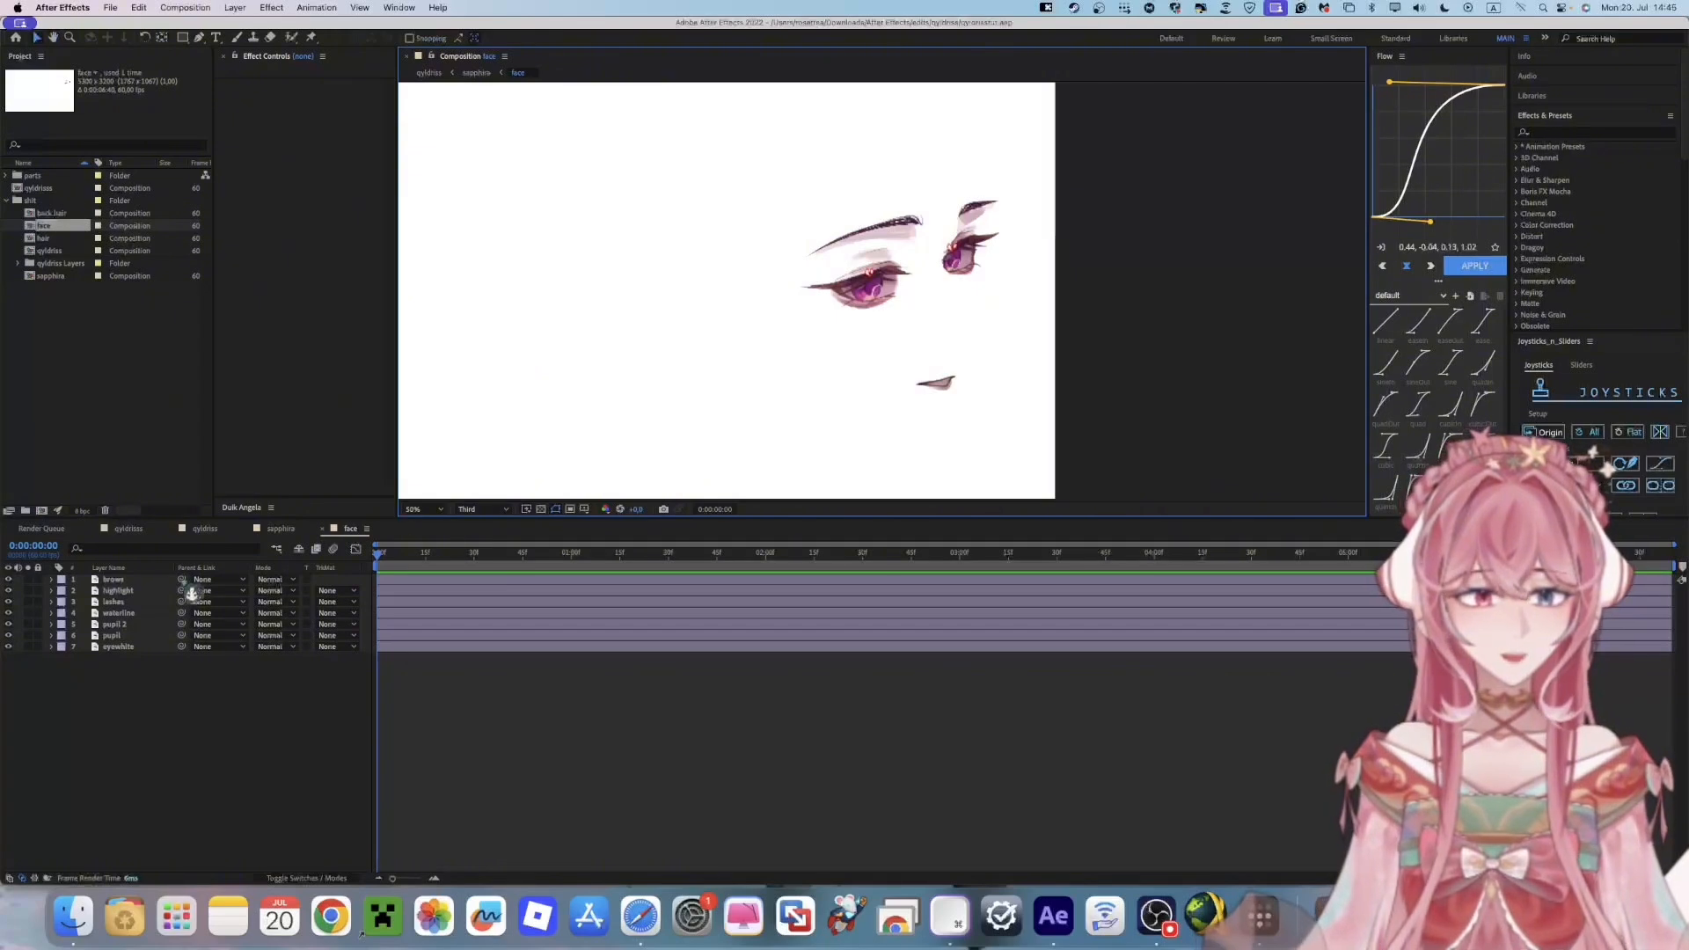
{"action": "left_click", "coordinate": [119, 580]}
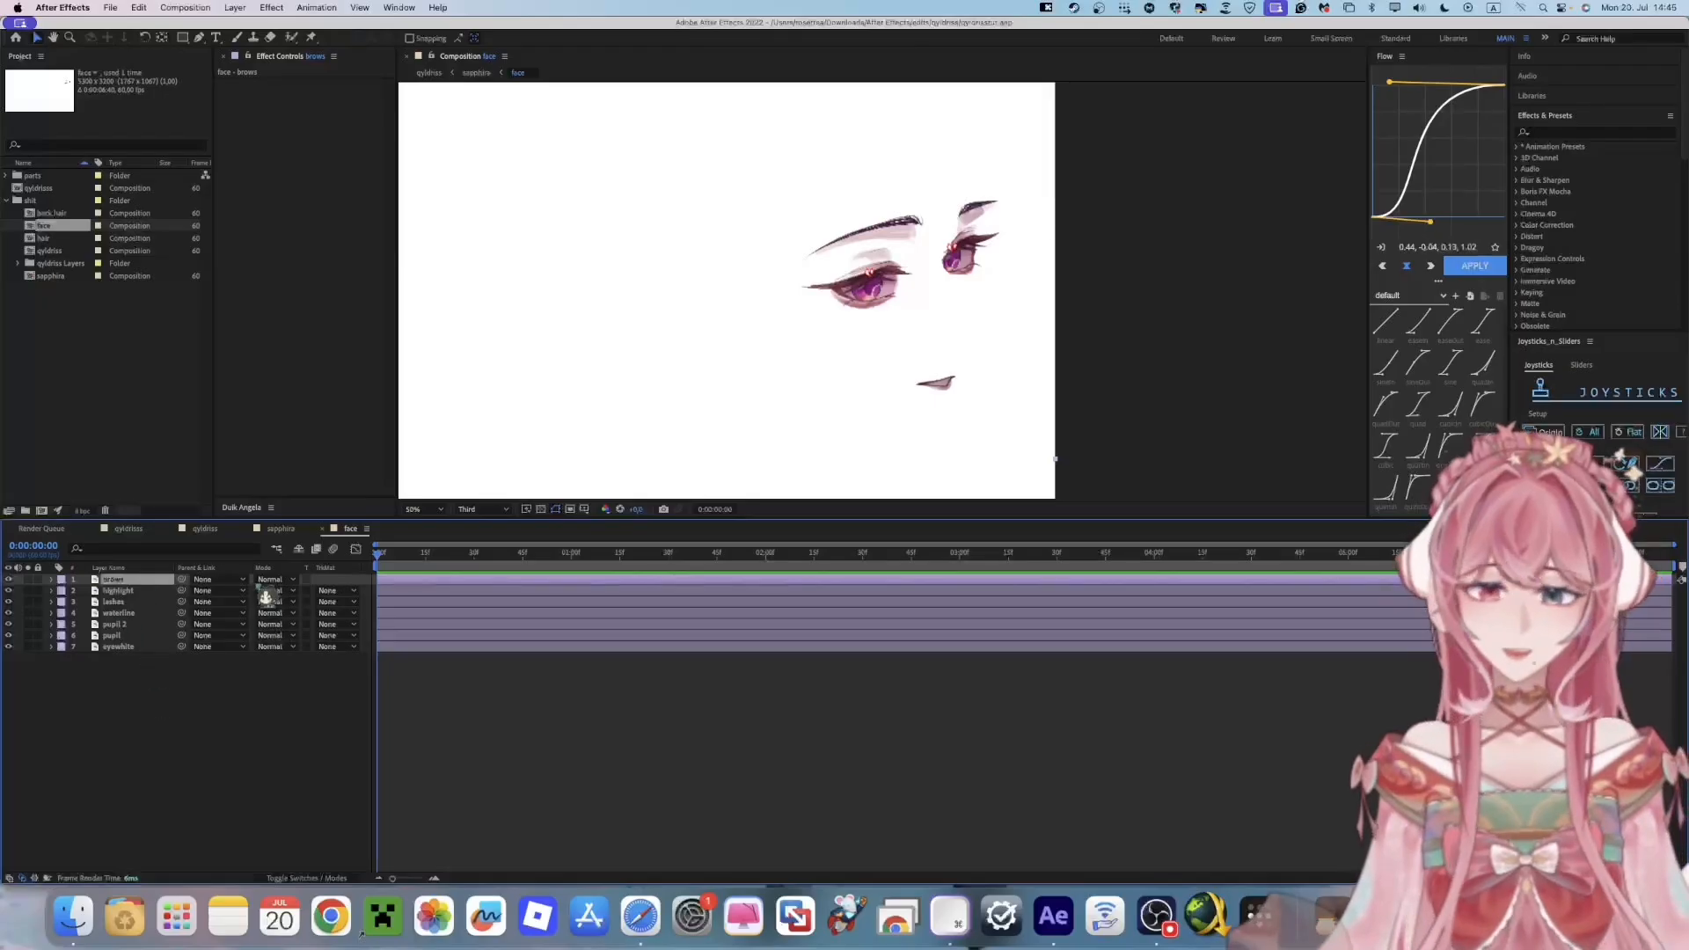
{"action": "left_click", "coordinate": [150, 648], "text": "shift"}
{"action": "right_click", "coordinate": [133, 631]}
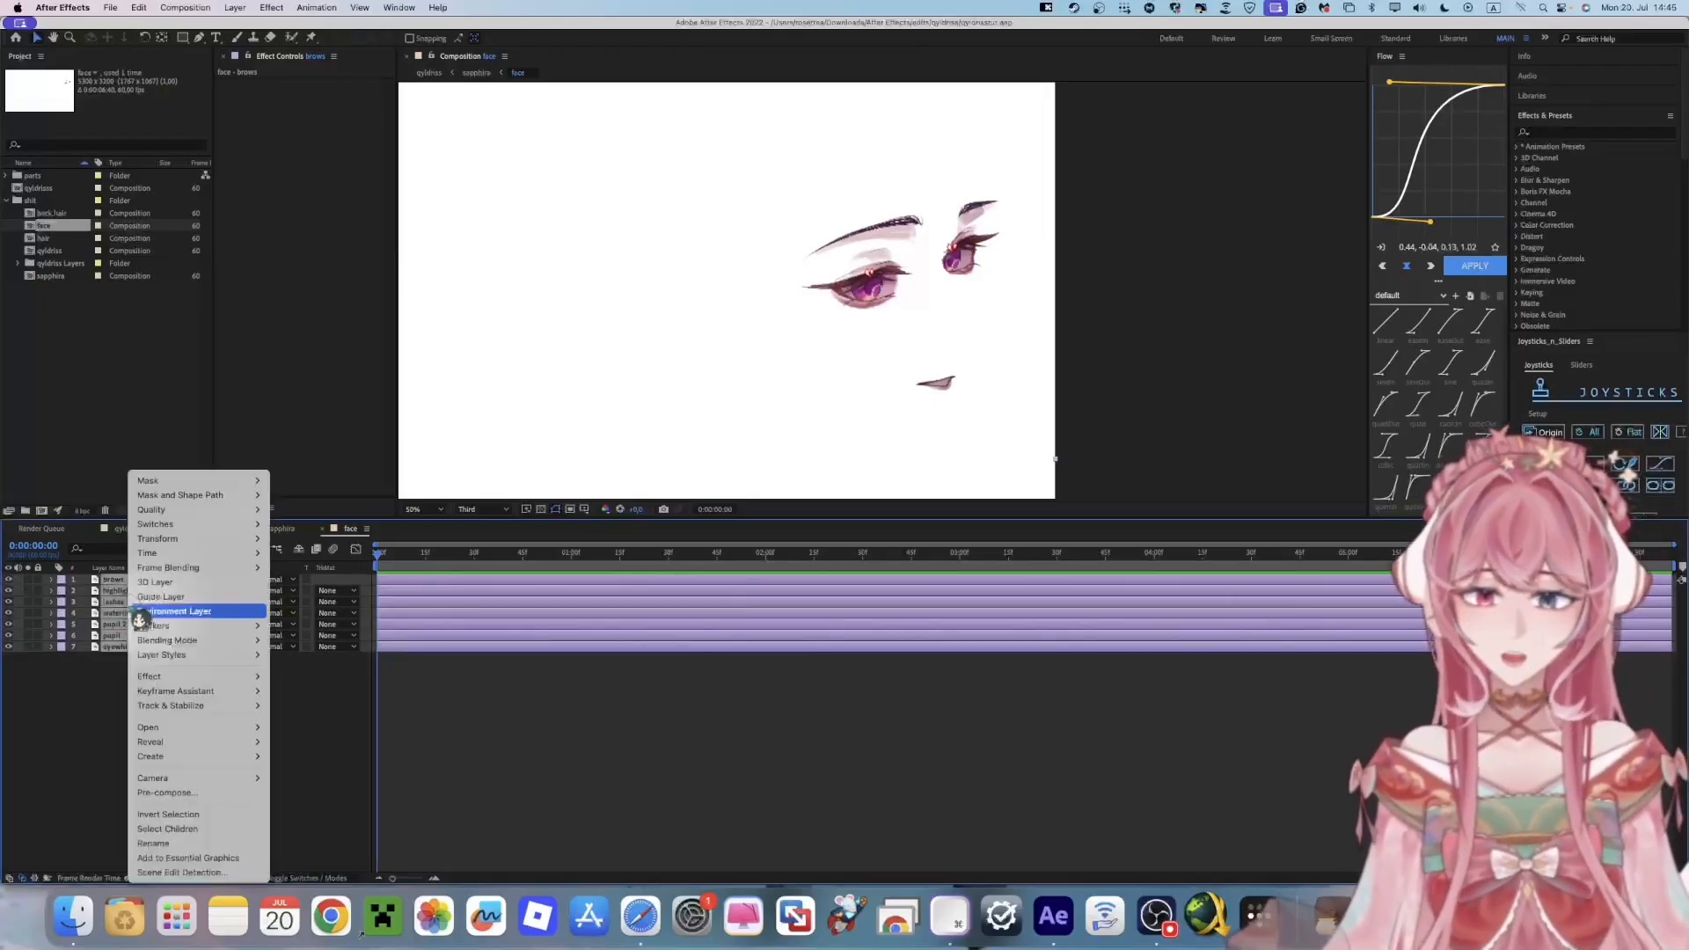
{"action": "left_click", "coordinate": [185, 809]}
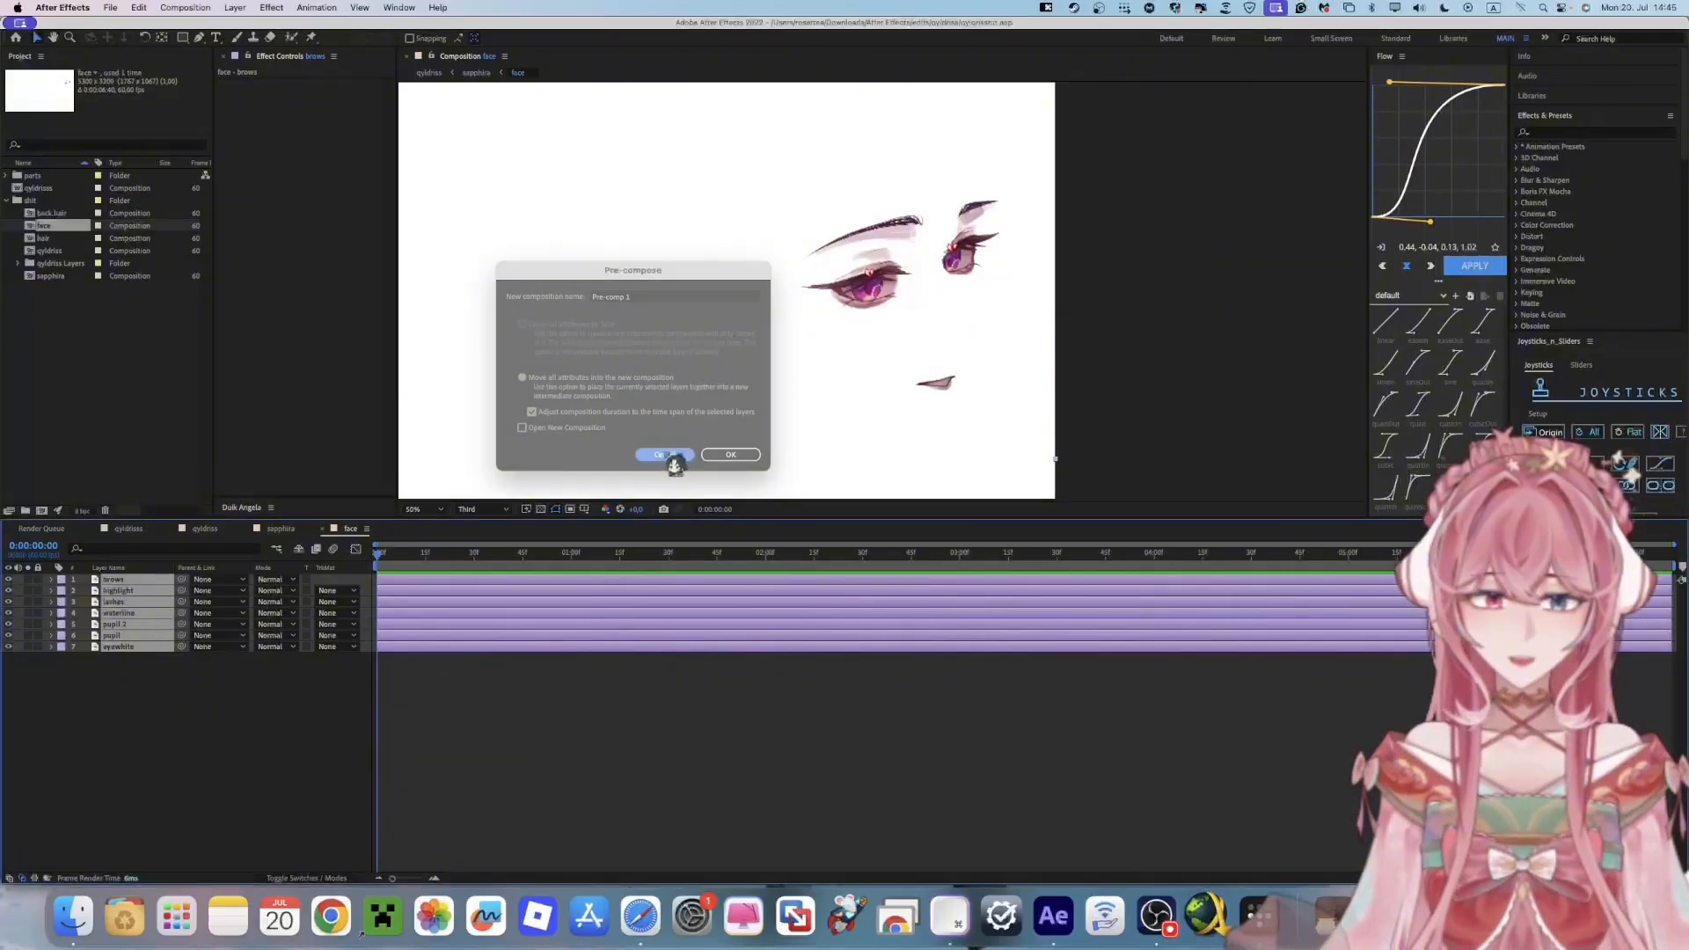
{"action": "left_click", "coordinate": [673, 457]}
Set the face composition's preview resolution to Full, bring the eyes into close view and deselect all layers
{"action": "double_click", "coordinate": [50, 275]}
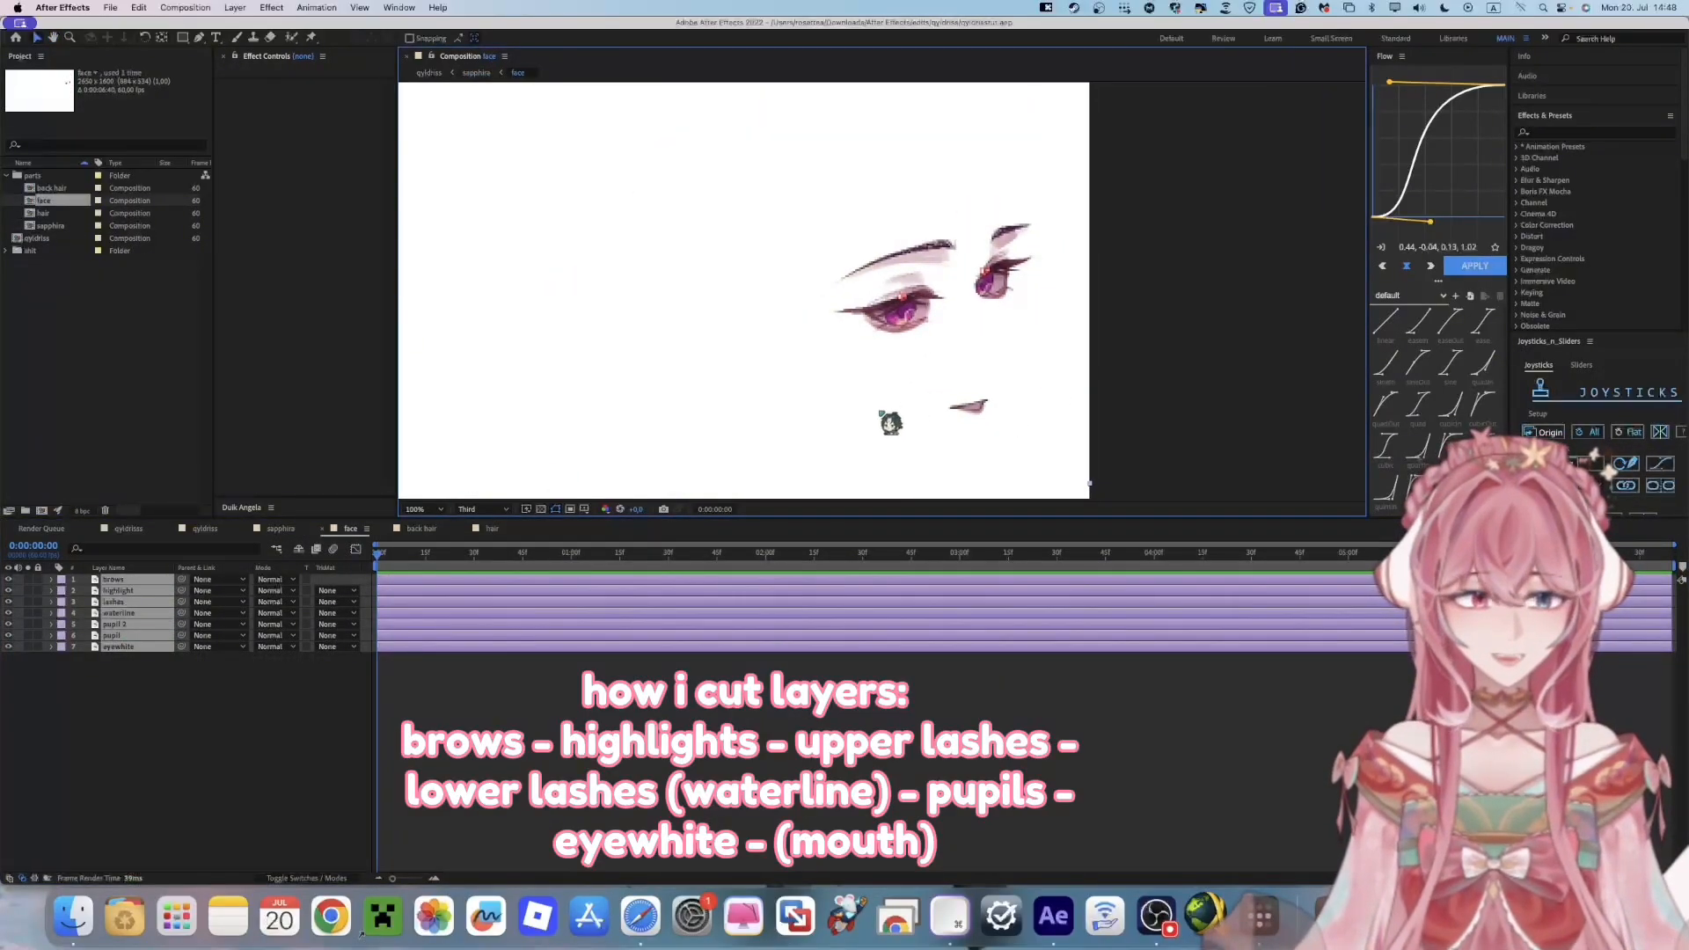
{"action": "key", "text": "v"}
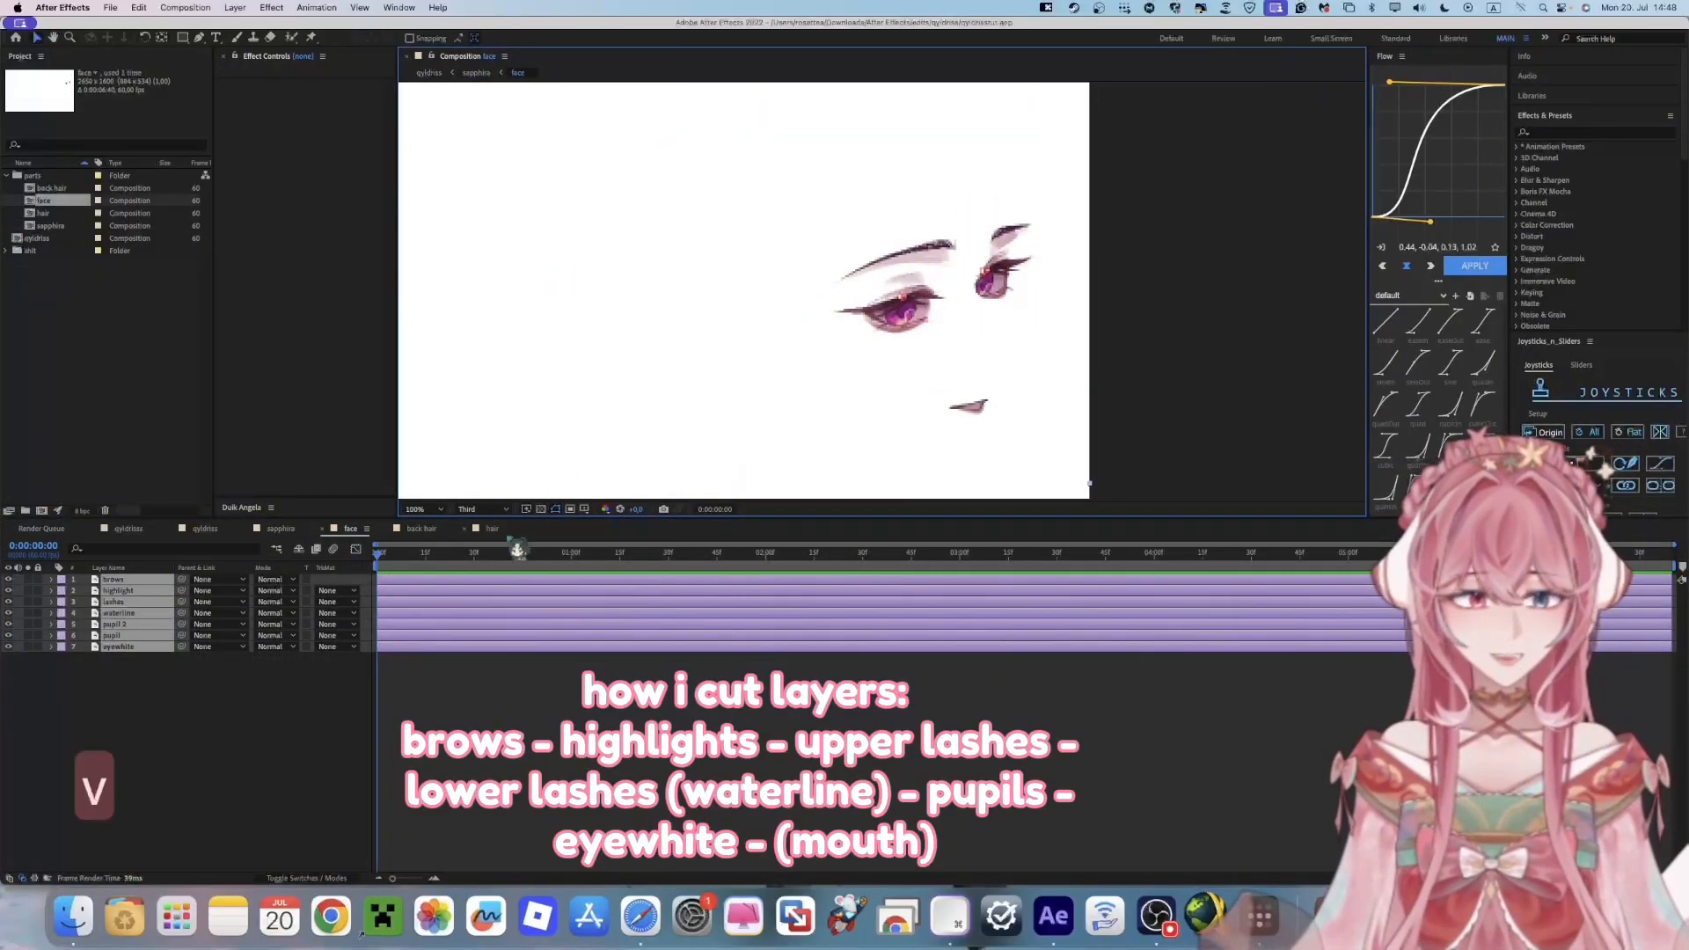
{"action": "left_click", "coordinate": [482, 508]}
{"action": "left_click", "coordinate": [475, 533]}
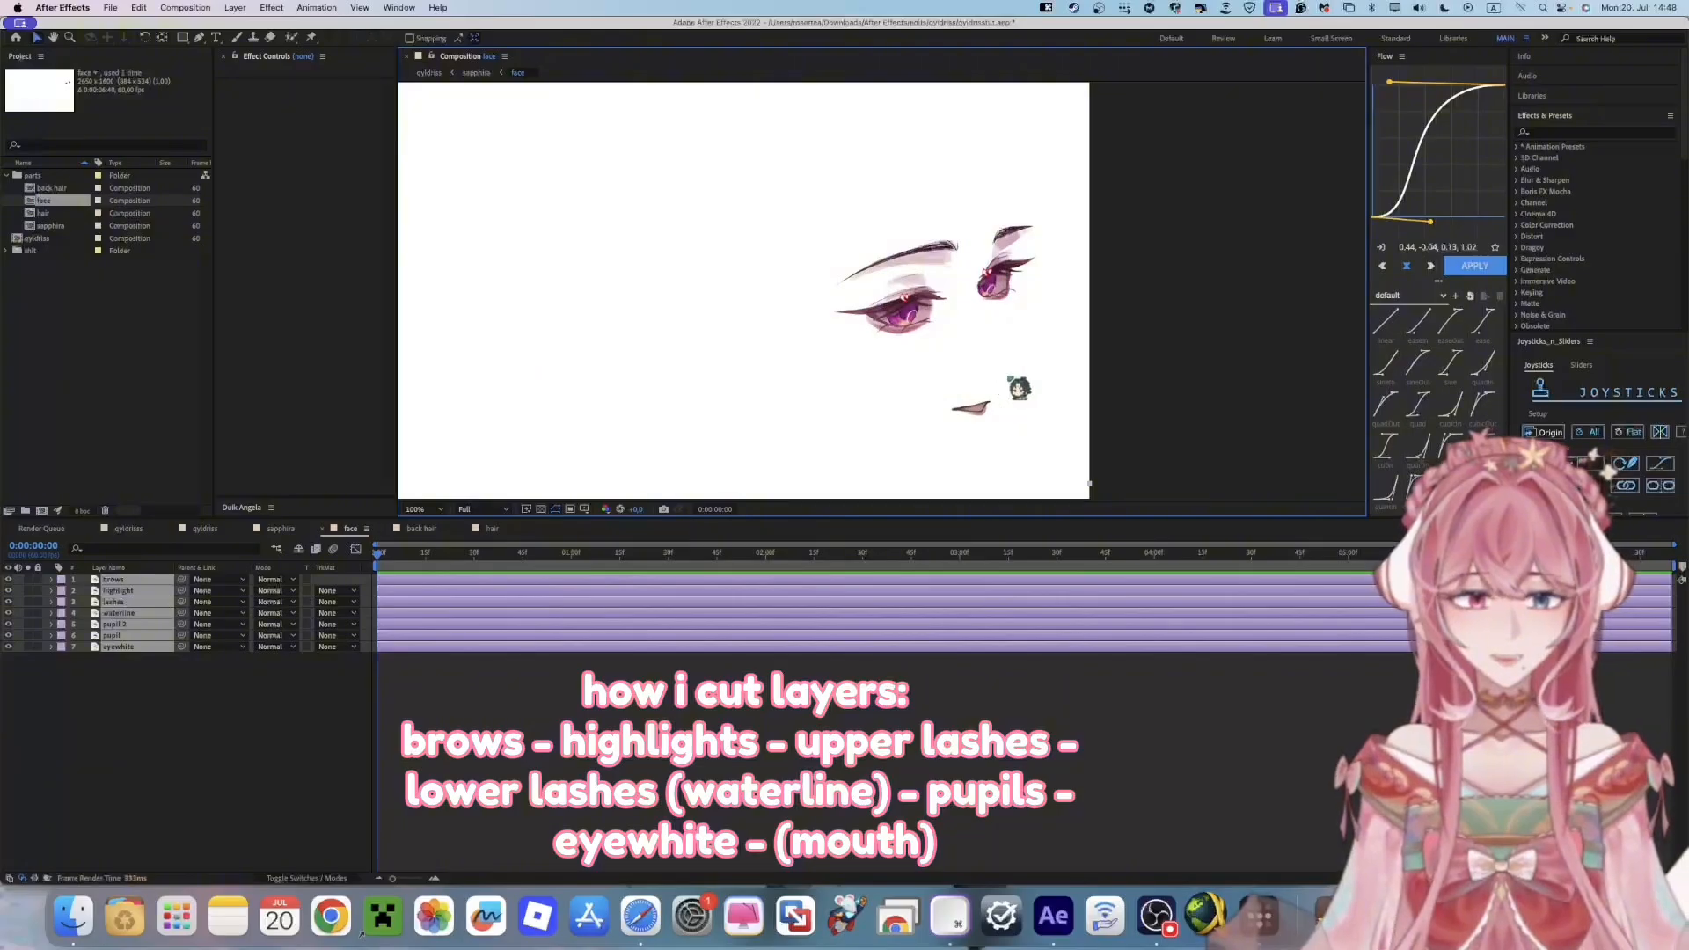
{"action": "scroll", "coordinate": [1010, 379], "scroll_direction": "up", "scroll_amount": 1}
{"action": "left_click_drag", "start_coordinate": [1010, 382], "coordinate": [858, 413]}
{"action": "left_click", "coordinate": [173, 723]}
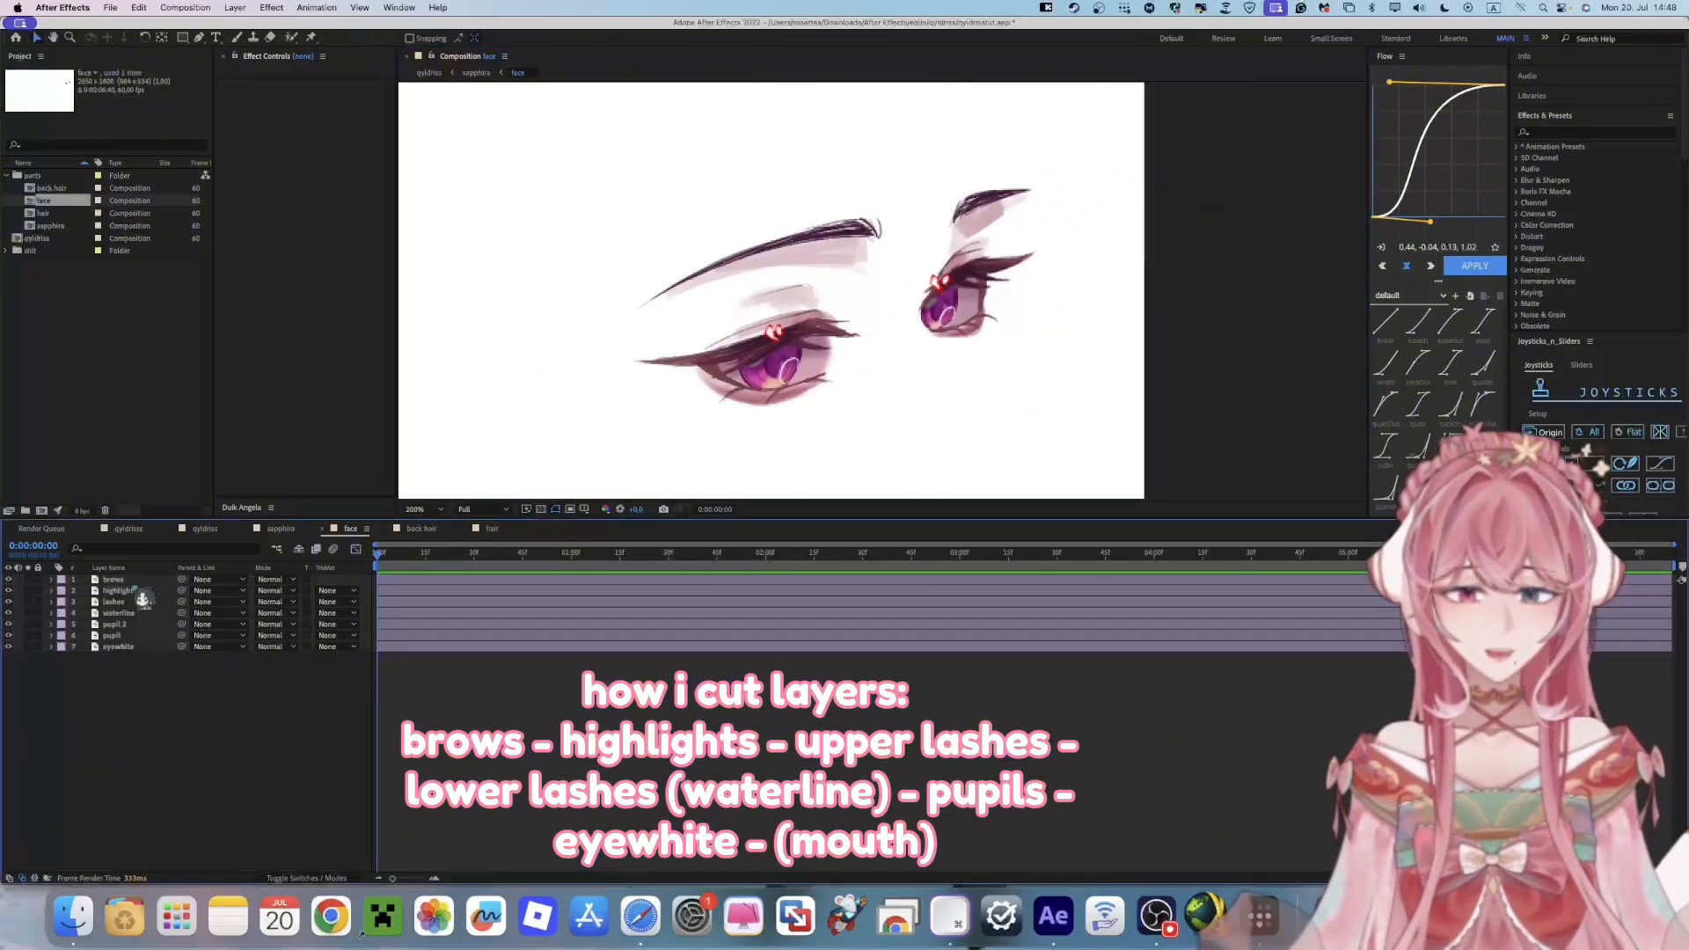
Nudge the brows and highlight layers to check what each one contains, undoing each move
{"action": "left_click", "coordinate": [786, 254]}
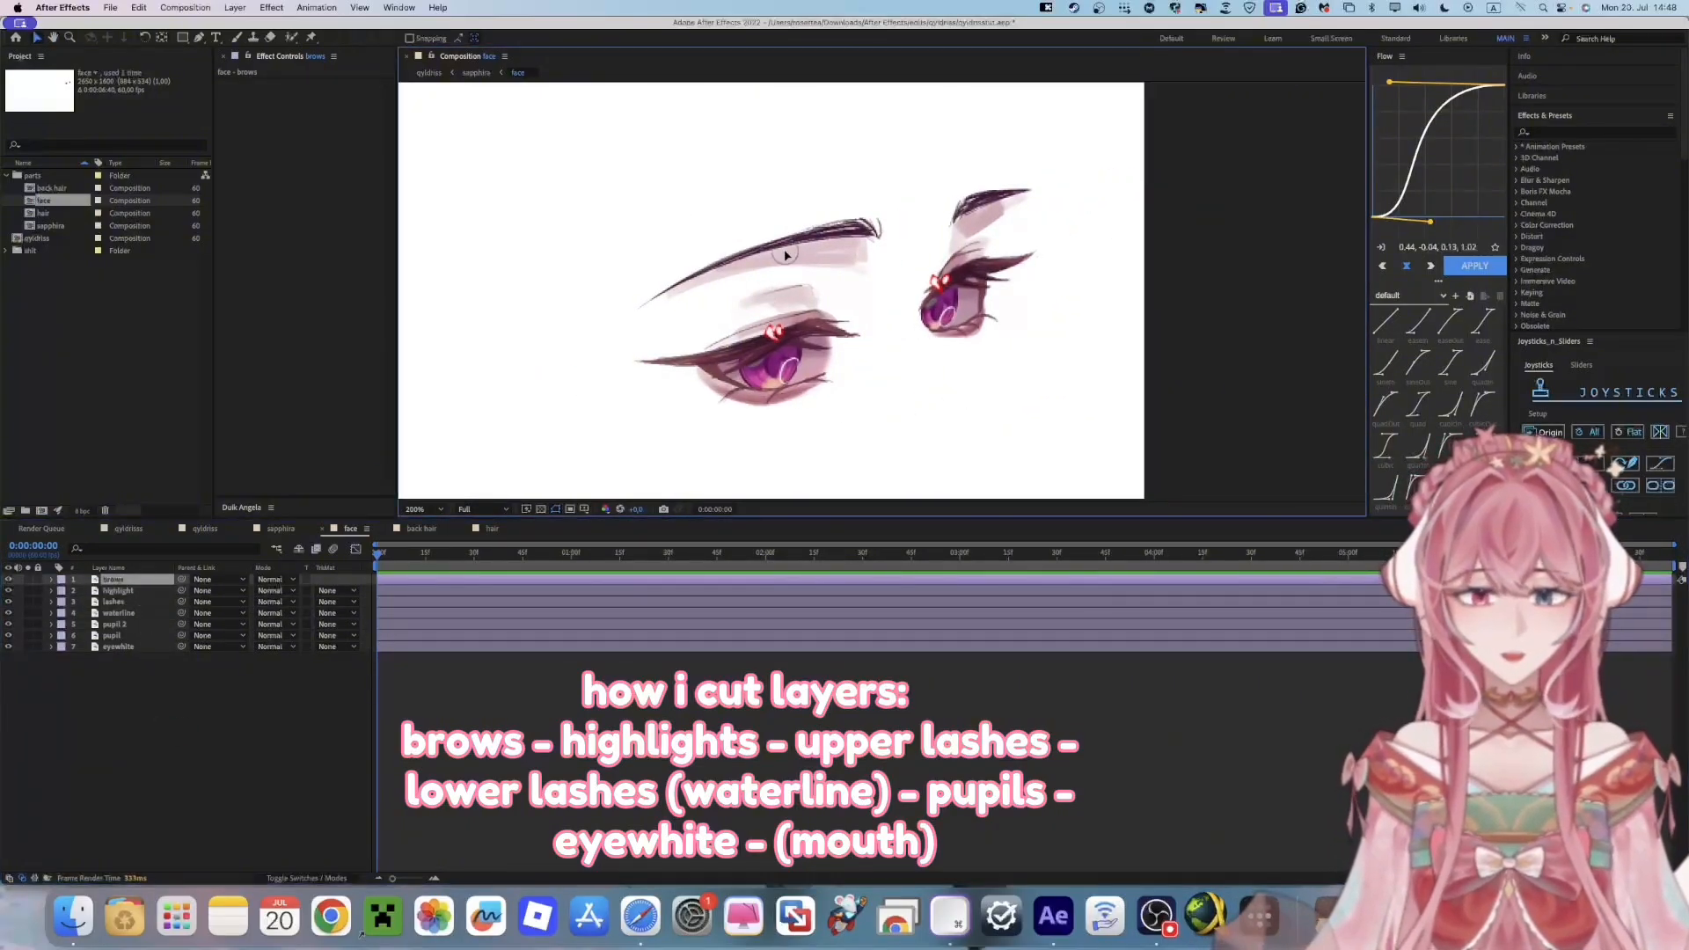
{"action": "left_click_drag", "start_coordinate": [786, 255], "coordinate": [791, 248]}
{"action": "key", "text": "super+z"}
{"action": "left_click", "coordinate": [150, 591]}
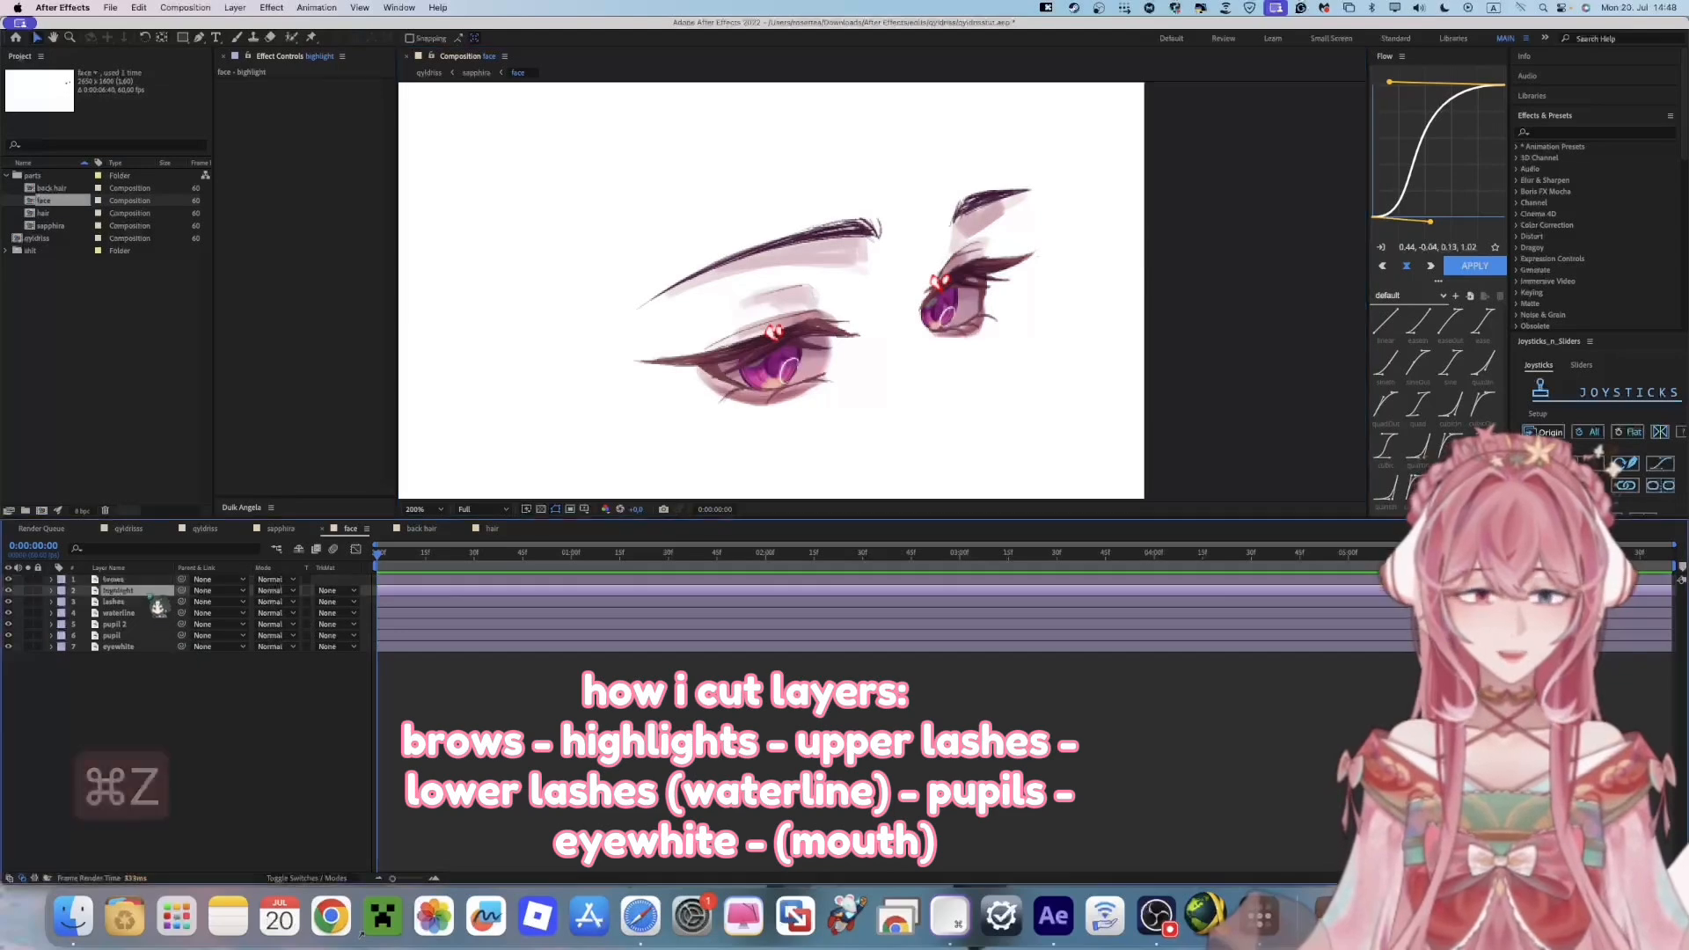
{"action": "key", "text": "super+z"}
Shift the lashes and waterline layers to check how they are cut, undoing each move
{"action": "left_click", "coordinate": [675, 378]}
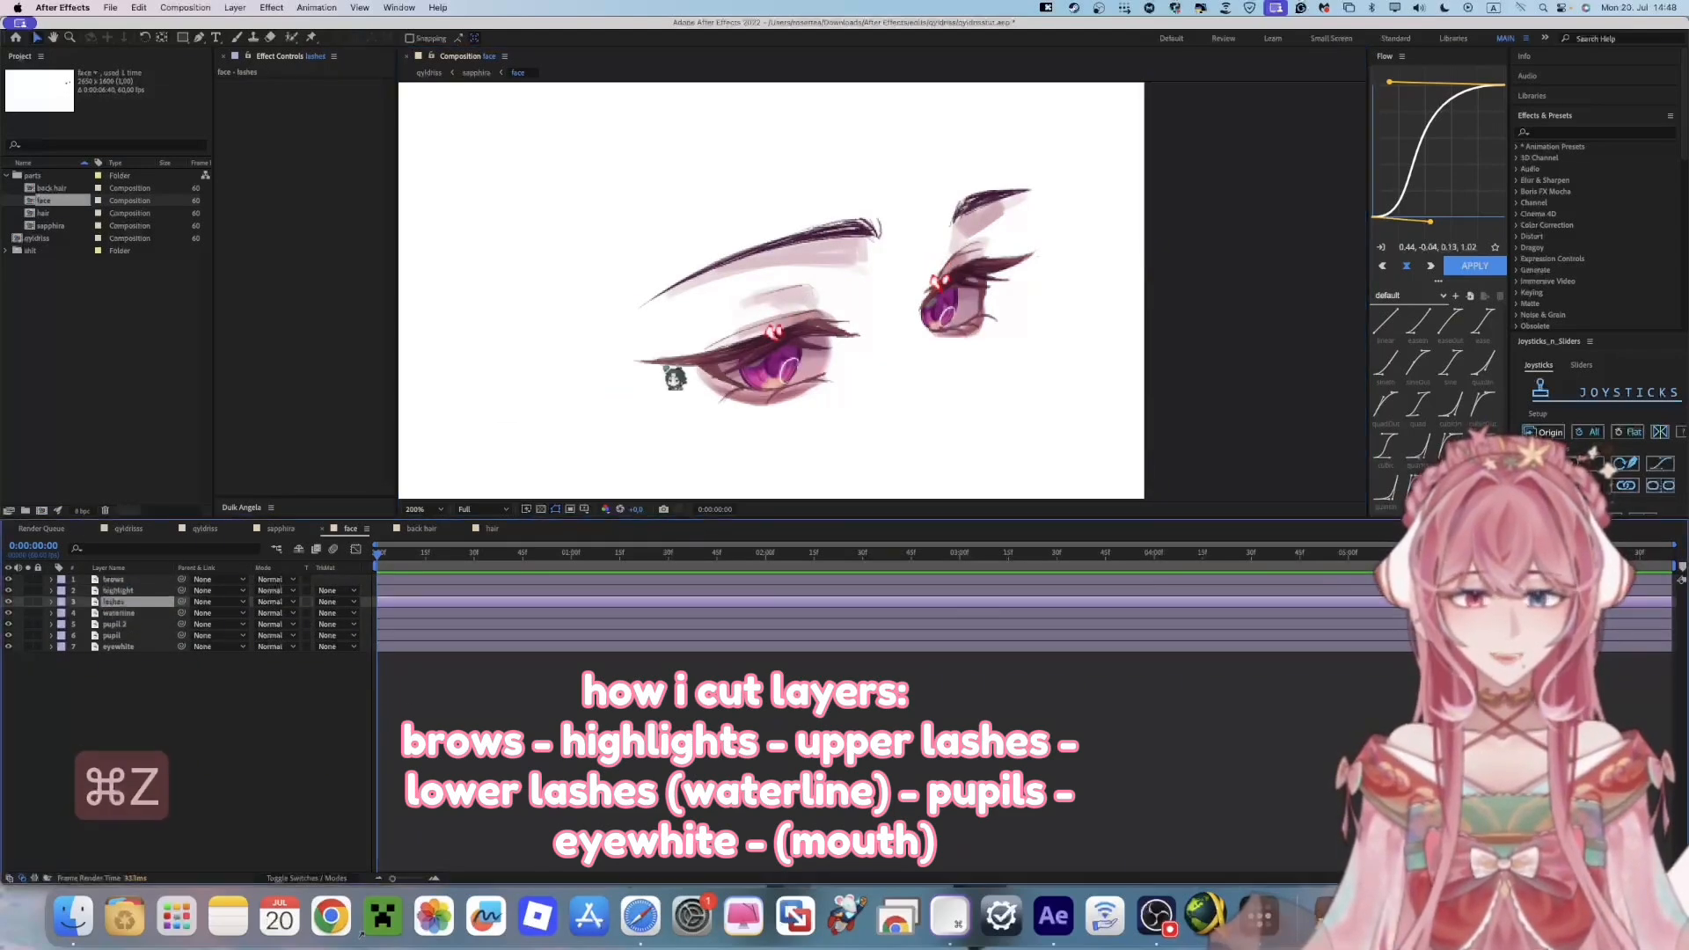
{"action": "left_click_drag", "start_coordinate": [739, 350], "coordinate": [791, 356]}
{"action": "key", "text": "super+z"}
{"action": "left_click", "coordinate": [139, 613]}
{"action": "left_click", "coordinate": [778, 344]}
{"action": "key", "text": "super+z"}
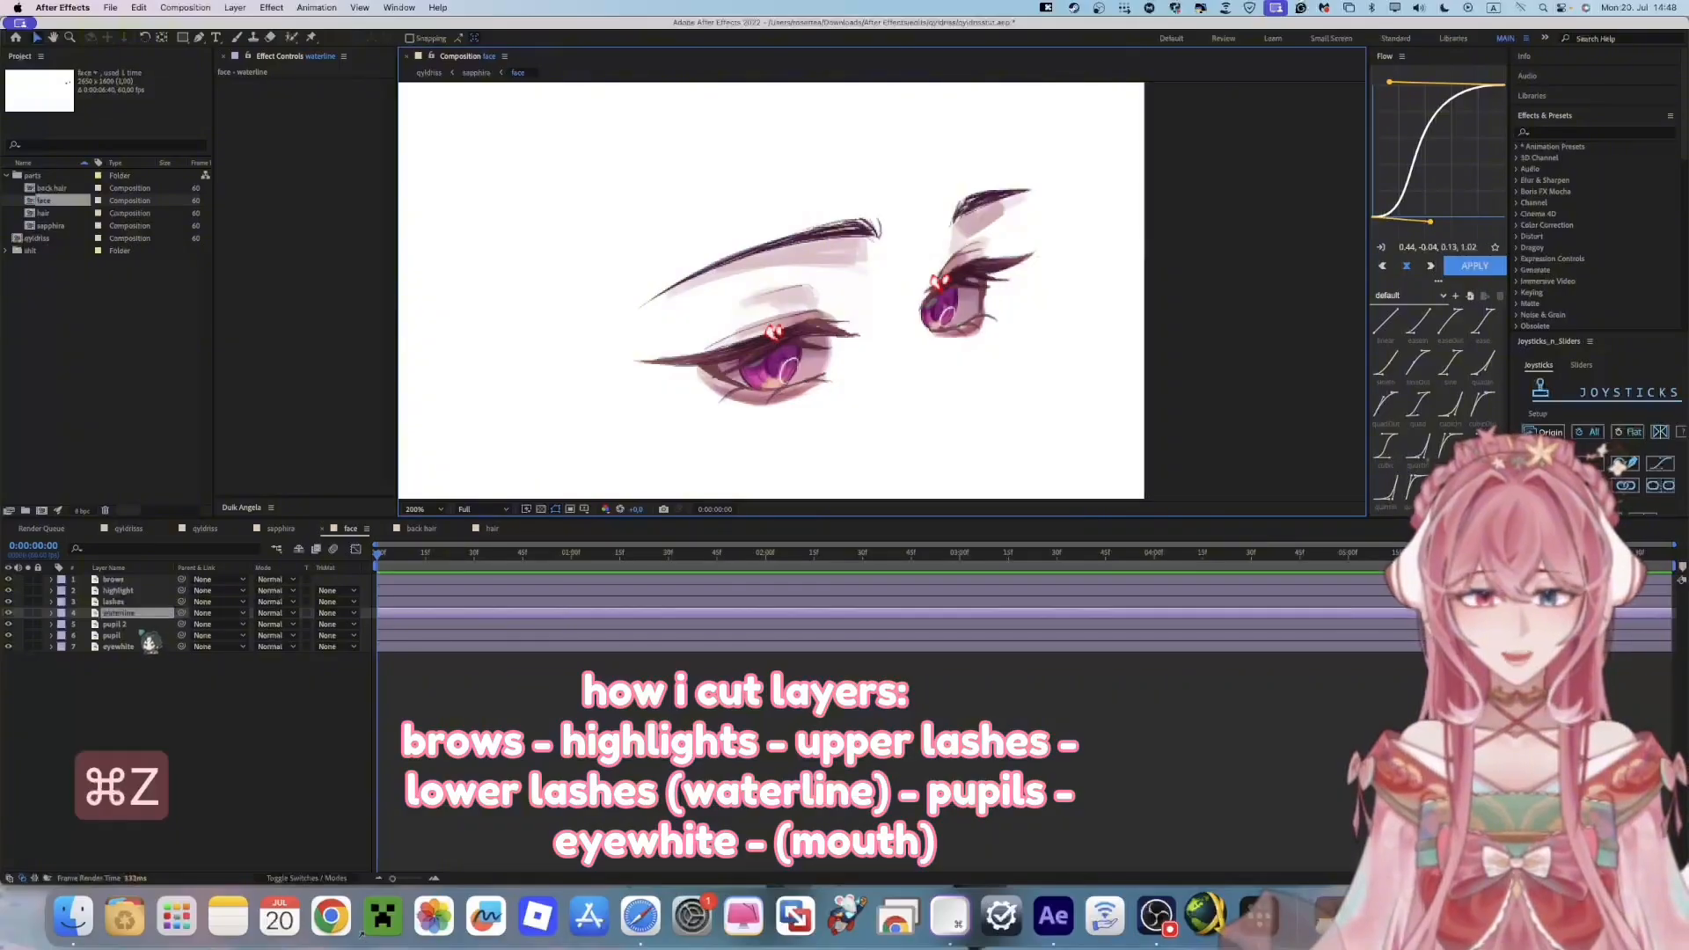
Check the pupil 2 and eyewhite layers, shifting the eyewhite slightly and undoing the move
{"action": "left_click", "coordinate": [129, 625]}
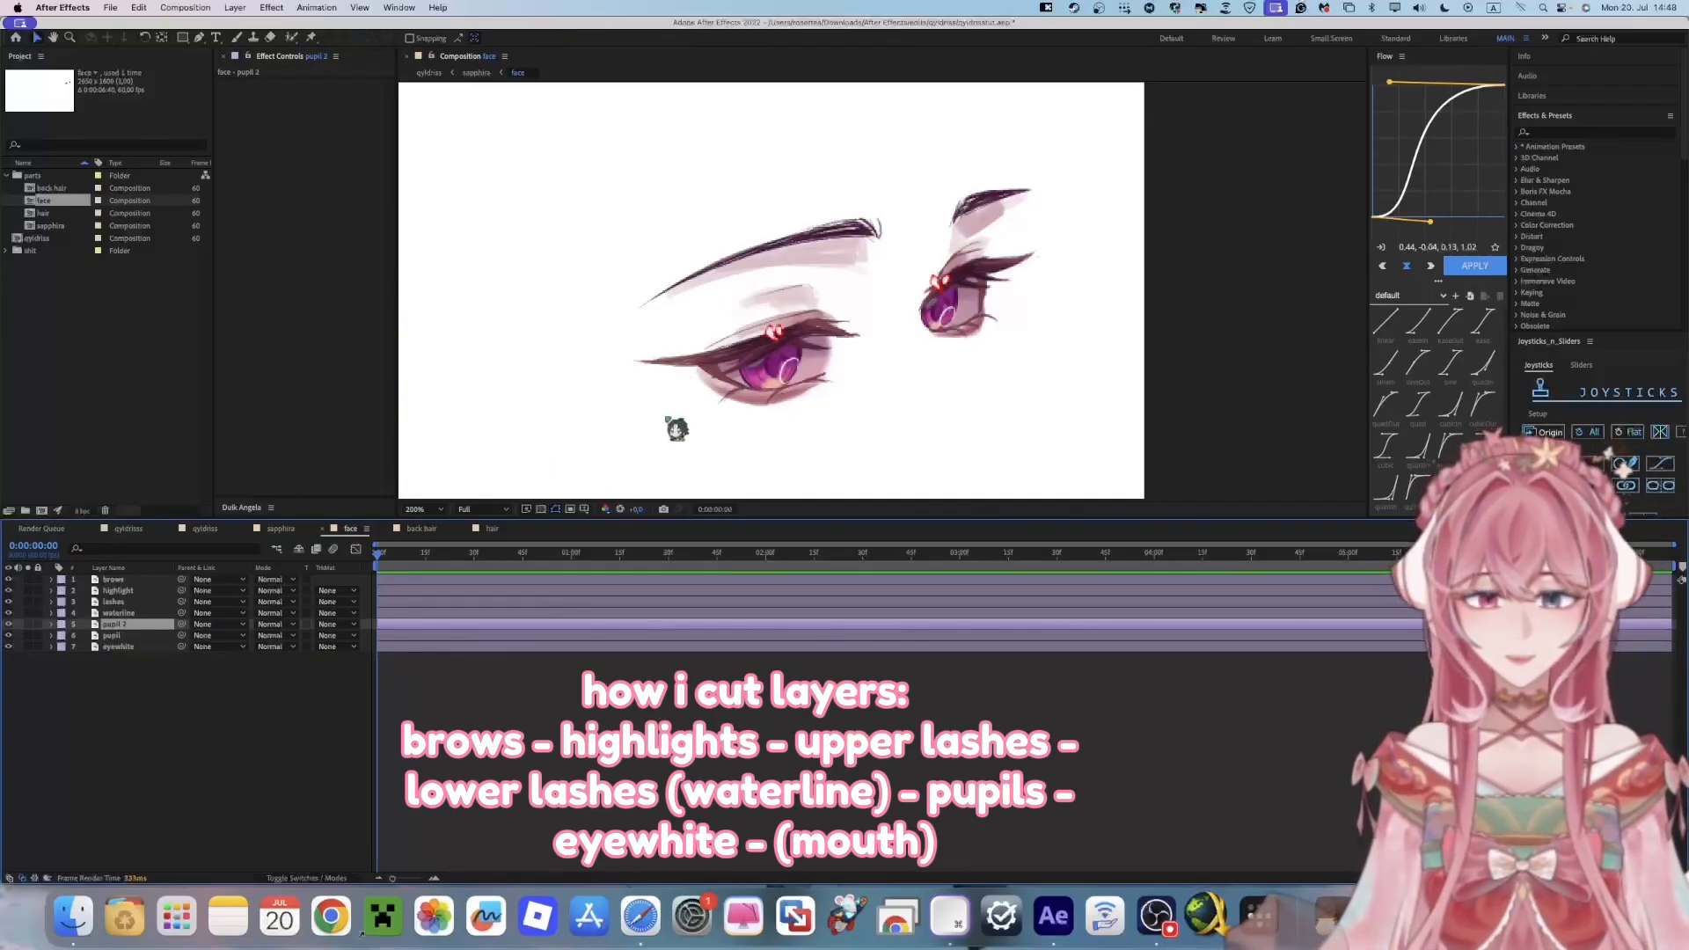
{"action": "scroll", "coordinate": [686, 418], "scroll_direction": "down", "scroll_amount": 5}
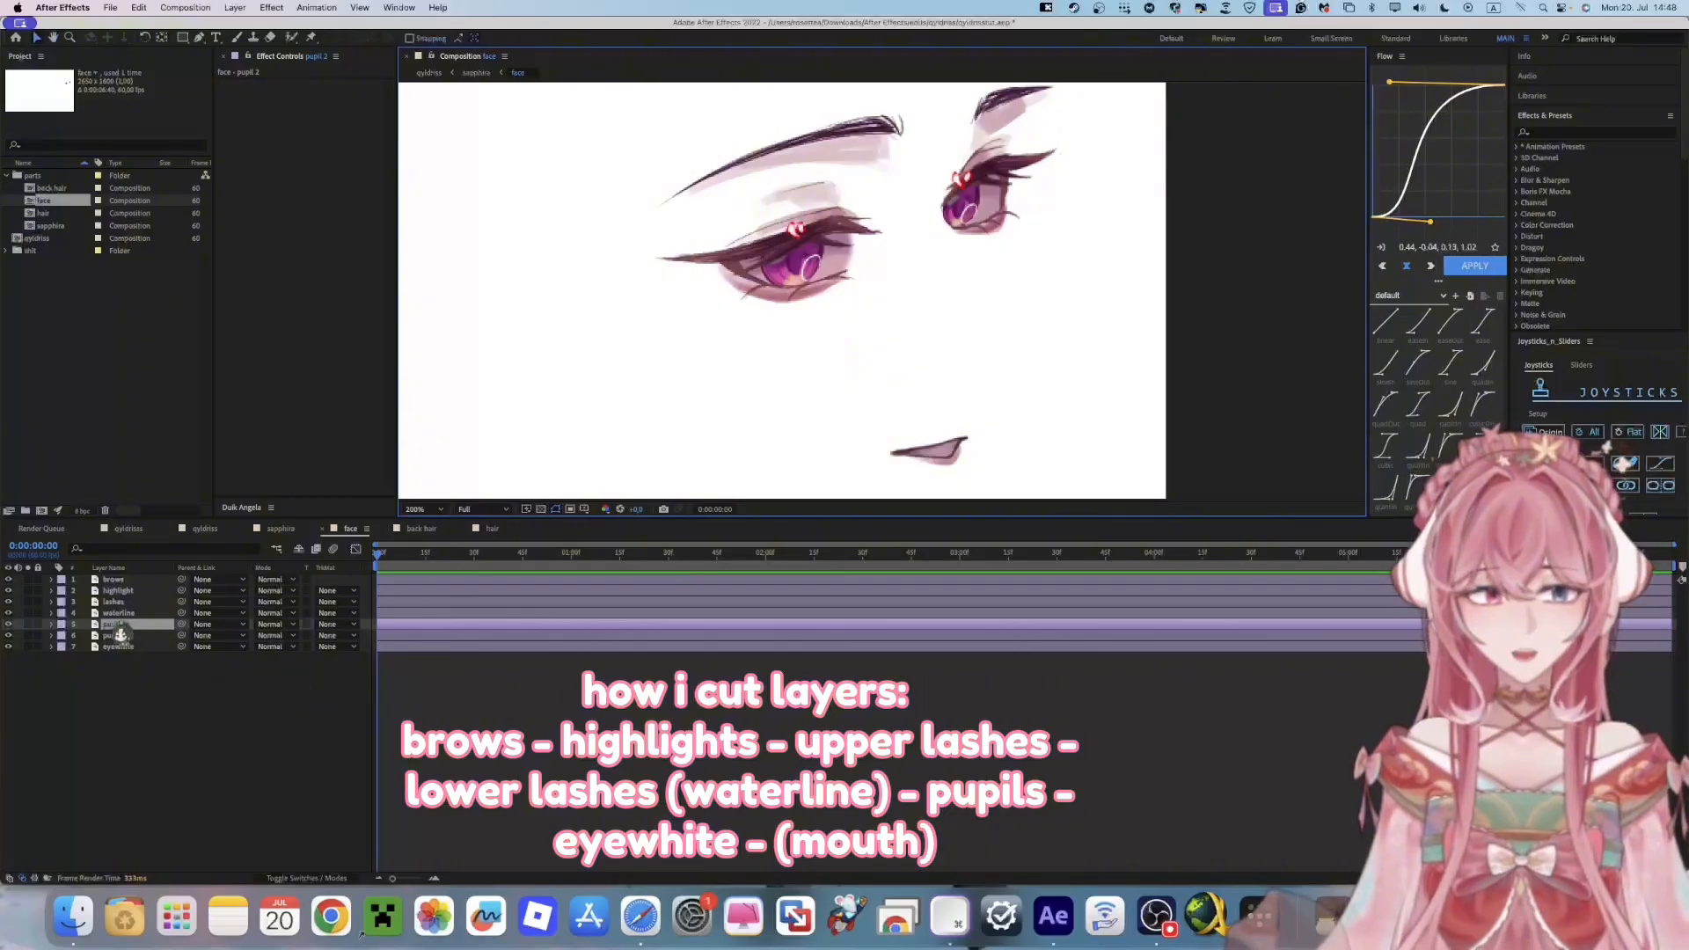
{"action": "left_click", "coordinate": [132, 651]}
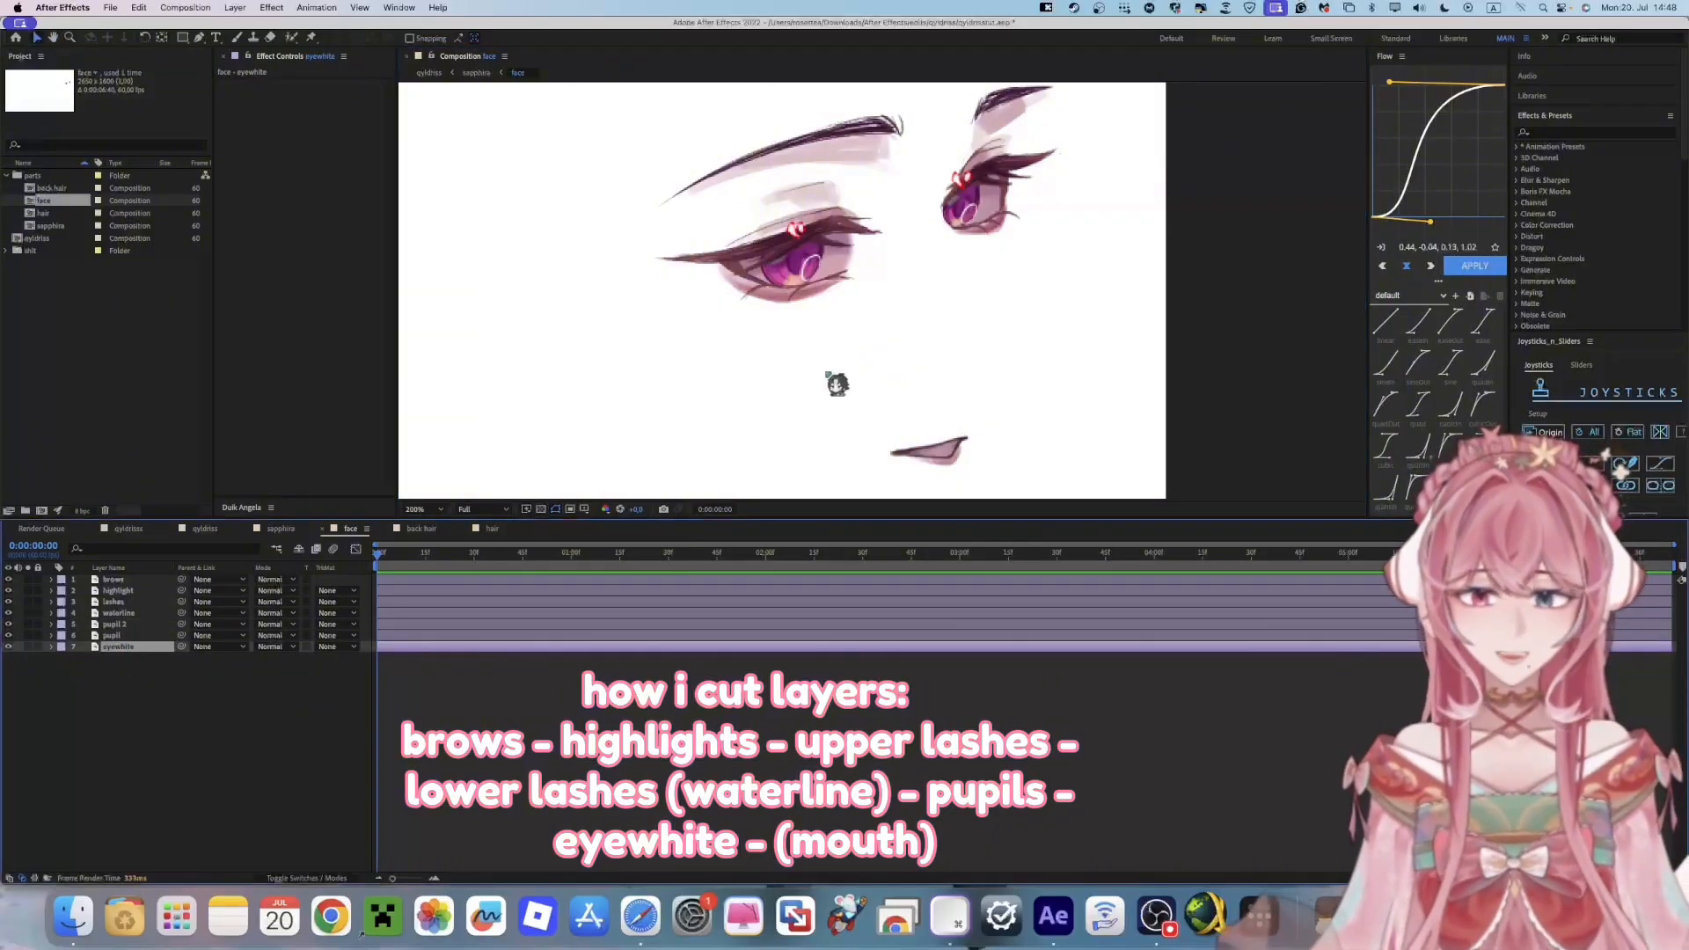
{"action": "left_click_drag", "start_coordinate": [801, 298], "coordinate": [803, 312]}
{"action": "key", "text": "super+z"}
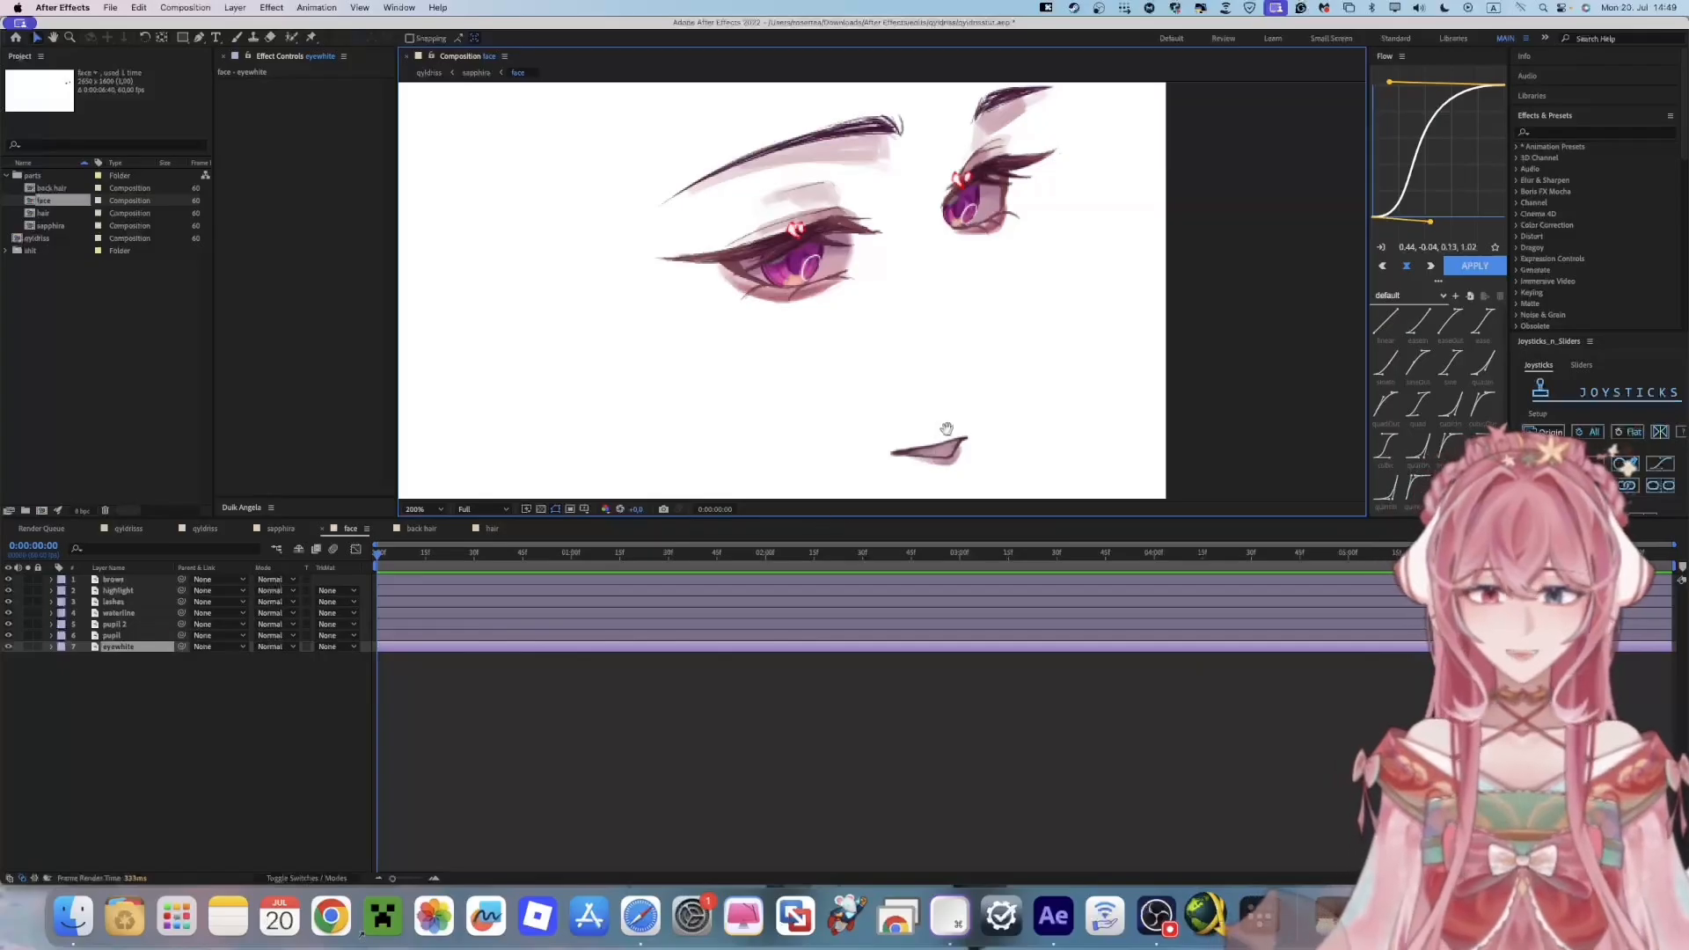
Duplicate the eyewhite layer and draw a closed Pen mask around both eyes on the lower eyewhite layer
{"action": "left_click_drag", "start_coordinate": [946, 429], "coordinate": [964, 403]}
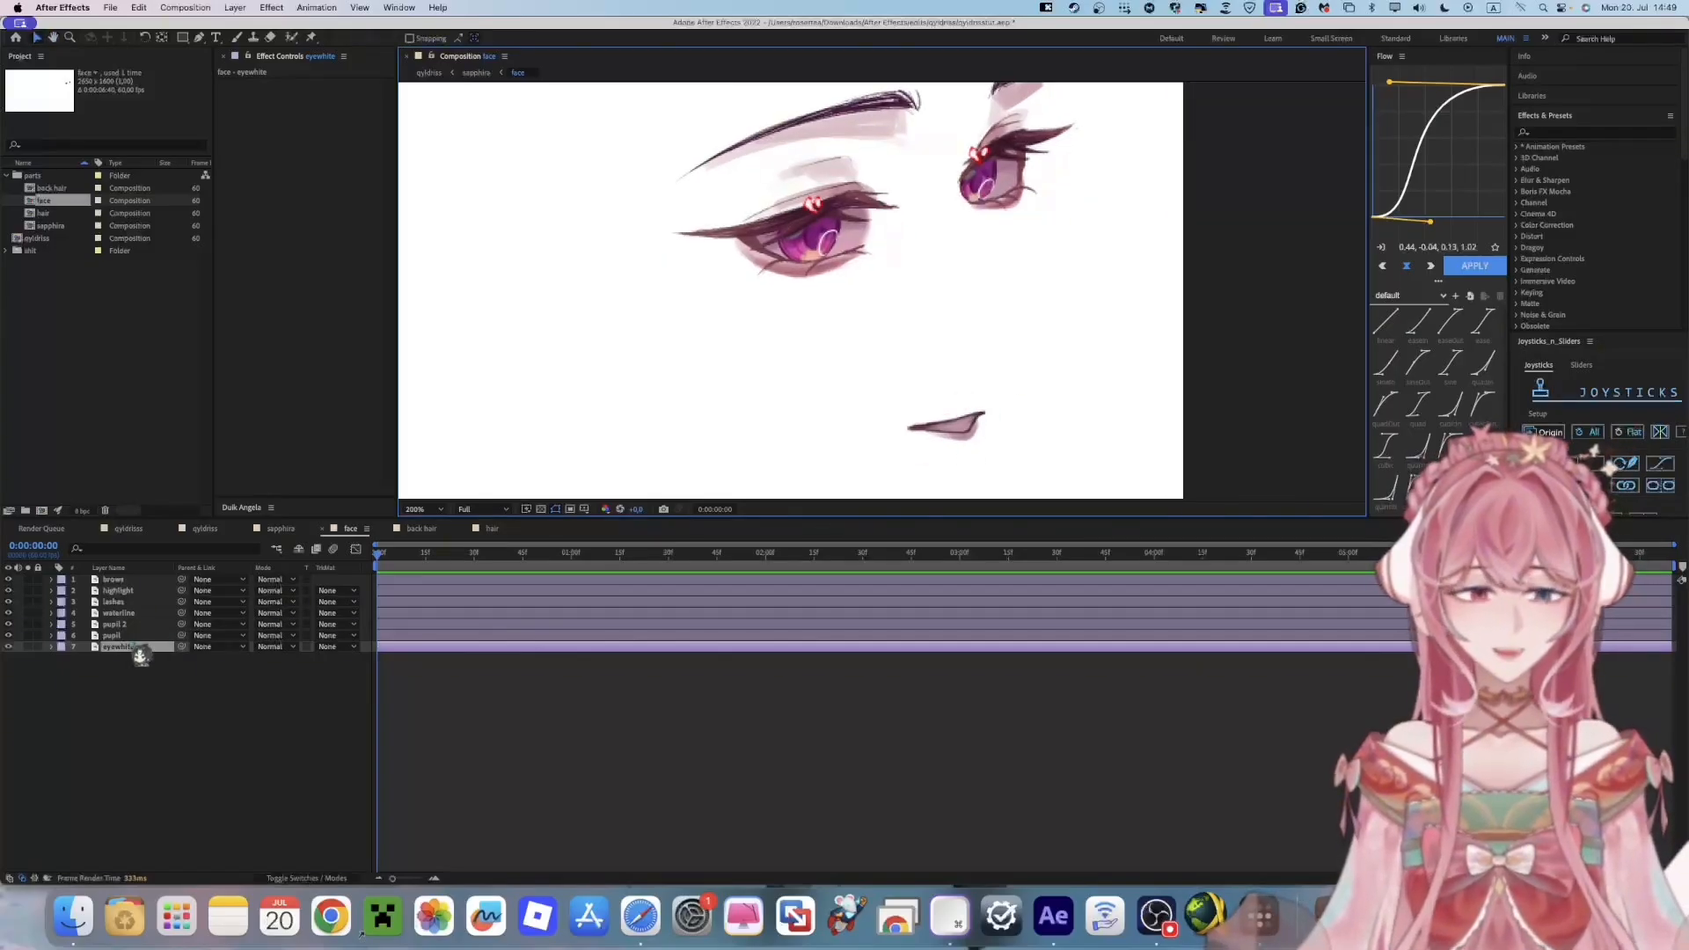
{"action": "key", "text": "super+d"}
{"action": "left_click_drag", "start_coordinate": [814, 303], "coordinate": [802, 333]}
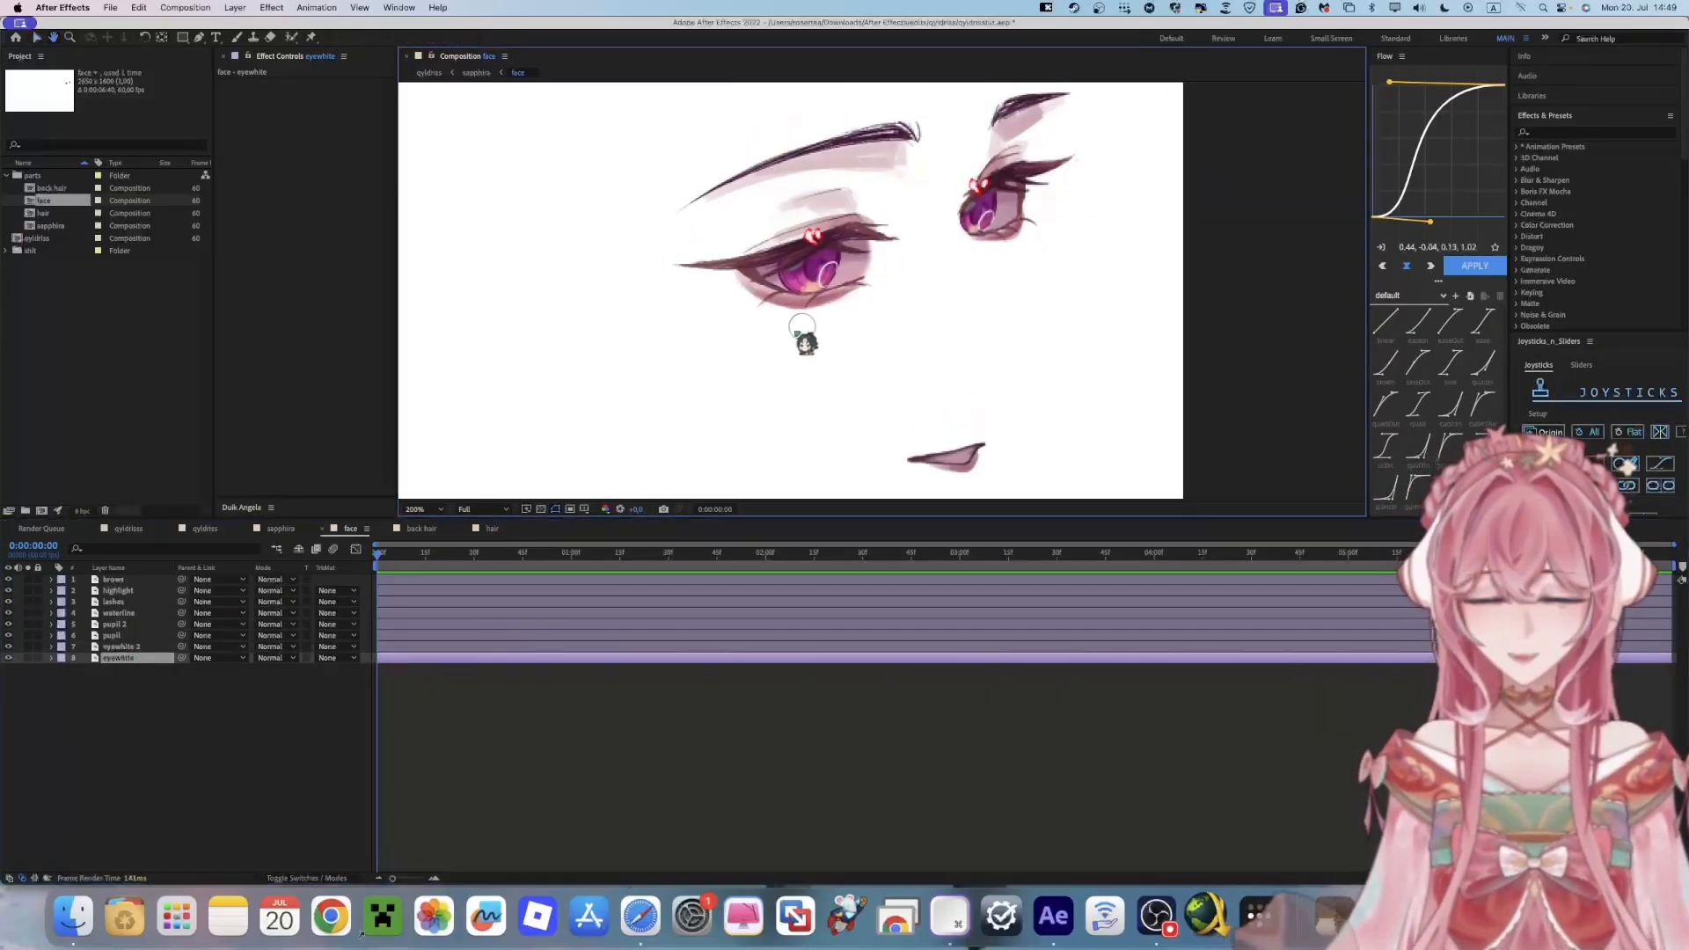
{"action": "key", "text": "g"}
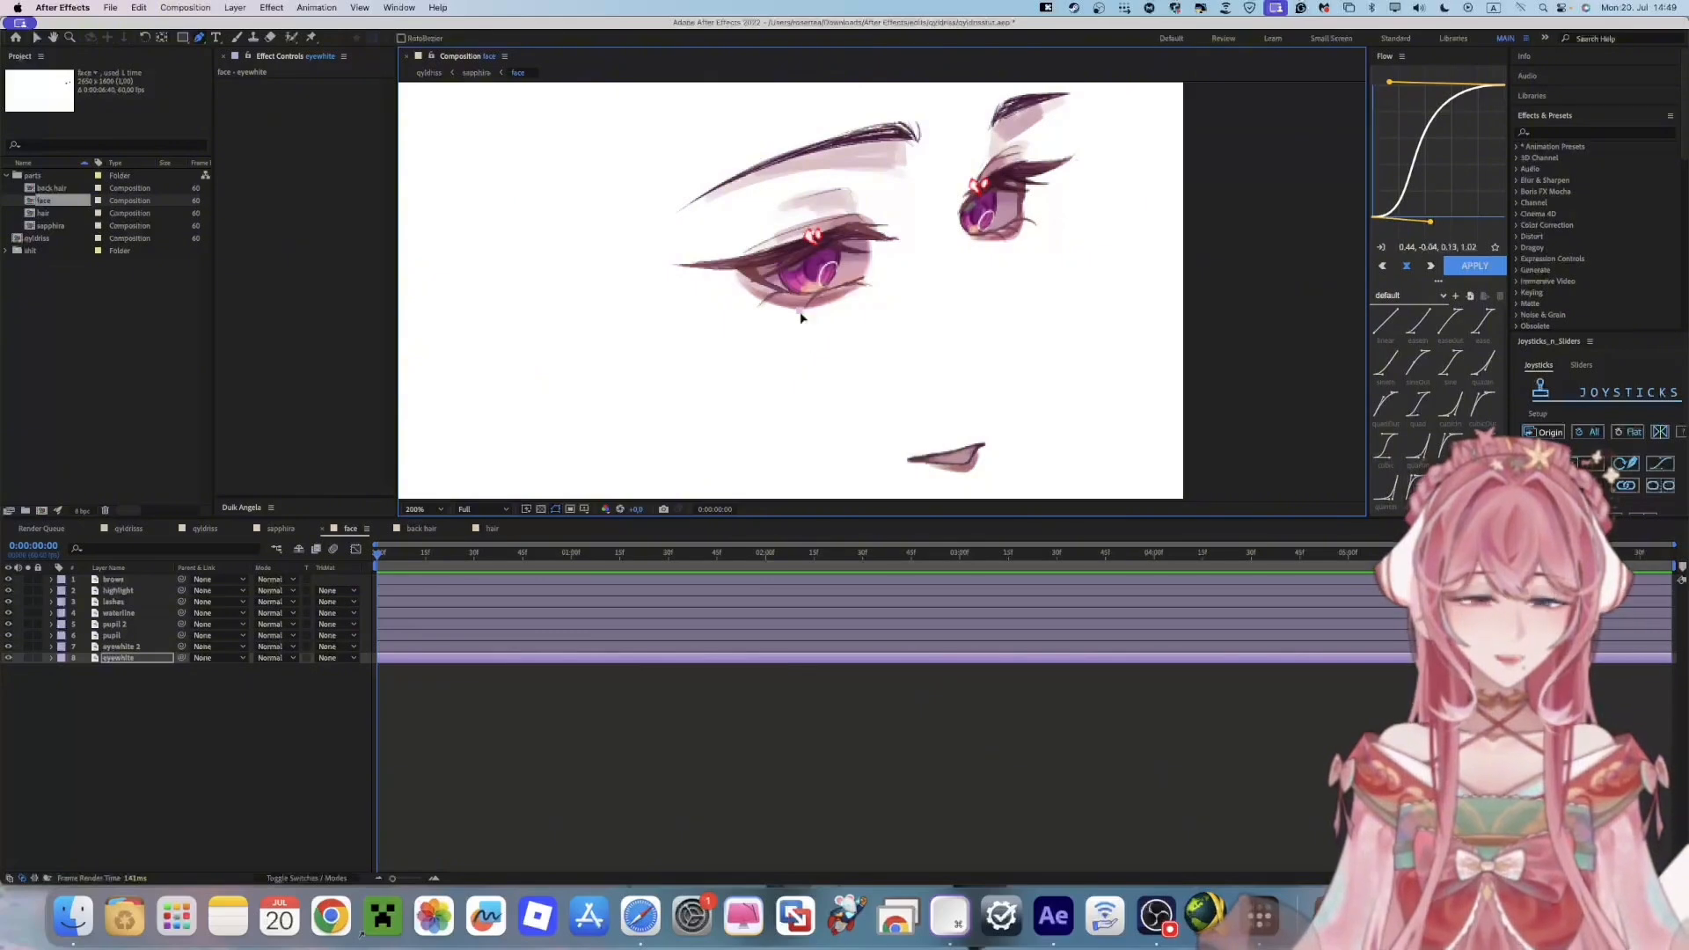
{"action": "scroll", "coordinate": [808, 343], "scroll_direction": "up", "scroll_amount": 3}
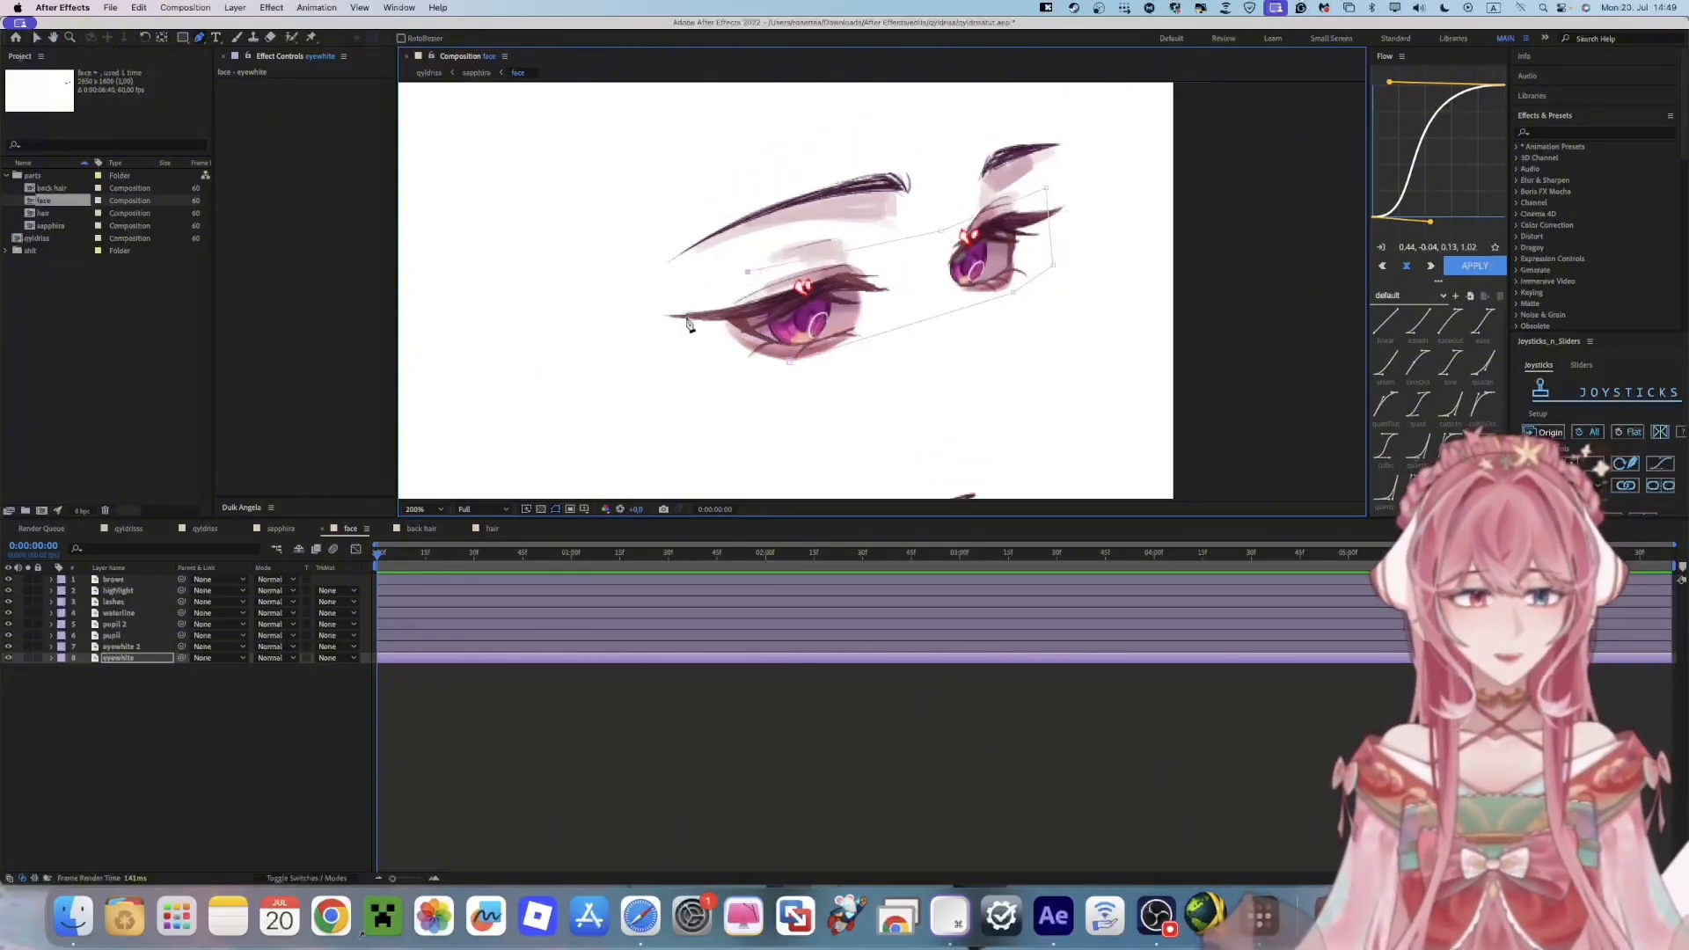
{"action": "scroll", "coordinate": [800, 368], "scroll_direction": "down", "scroll_amount": 3}
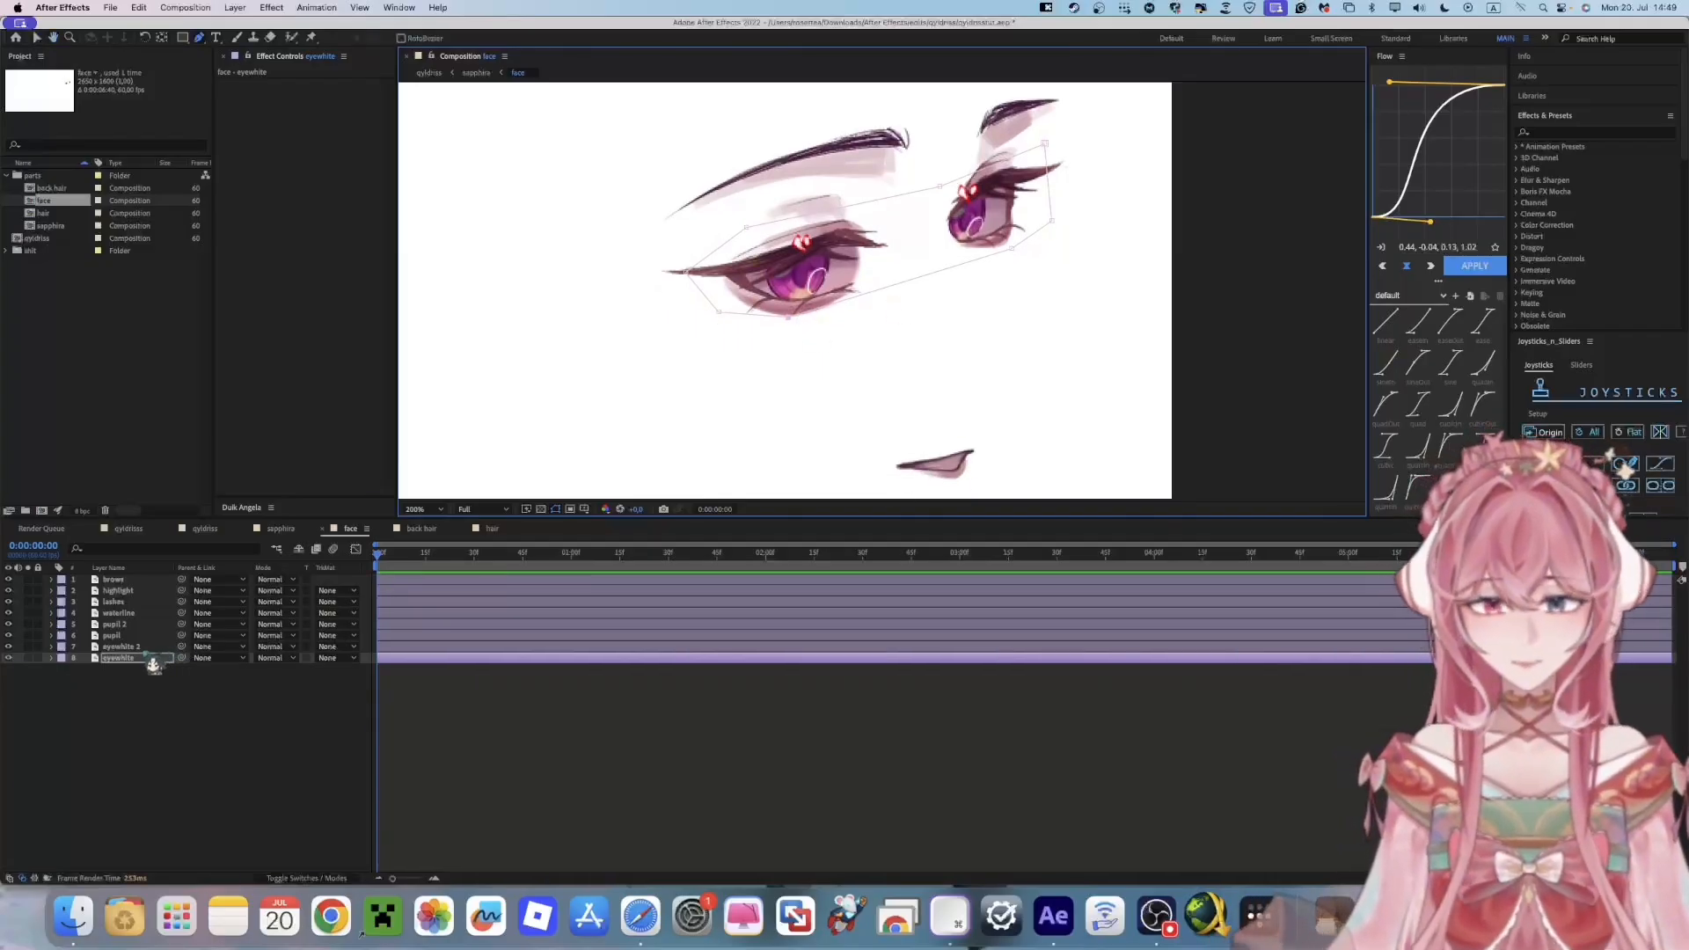
Draw a closed Pen mask around the mouth on the eyewhite 2 layer
{"action": "left_click", "coordinate": [122, 646]}
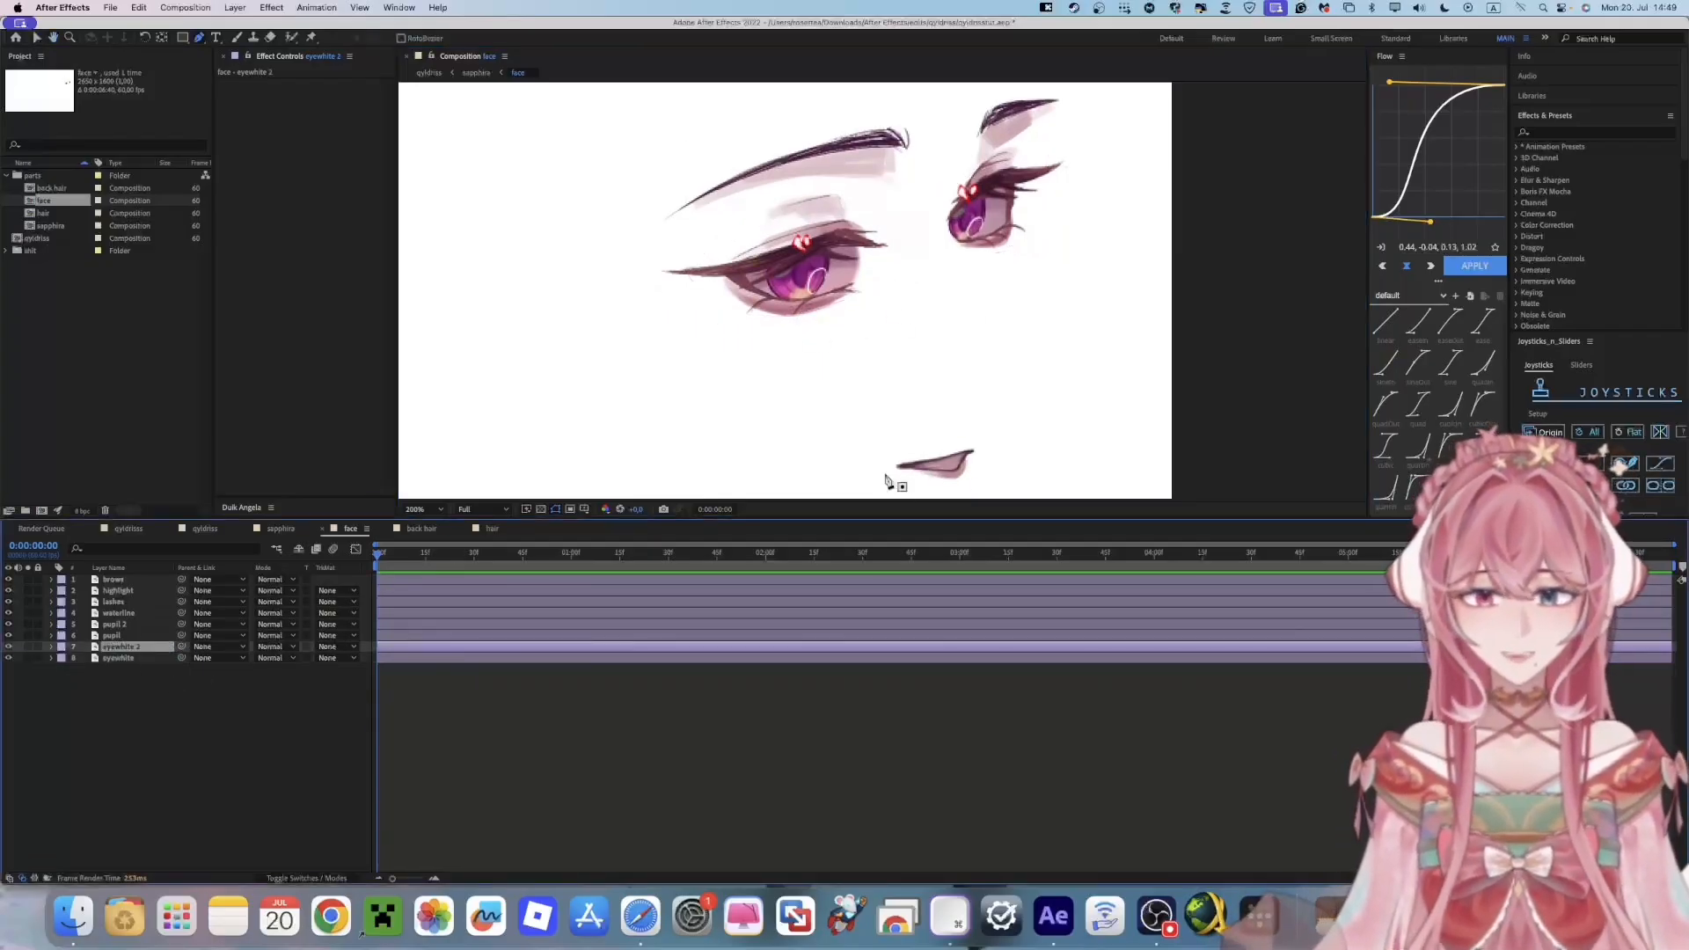
{"action": "scroll", "coordinate": [863, 424], "scroll_direction": "down", "scroll_amount": 4}
{"action": "left_click_drag", "start_coordinate": [916, 374], "coordinate": [925, 372]}
{"action": "left_click_drag", "start_coordinate": [999, 377], "coordinate": [1019, 402]}
{"action": "left_click_drag", "start_coordinate": [1009, 423], "coordinate": [1002, 431]}
{"action": "left_click_drag", "start_coordinate": [938, 444], "coordinate": [914, 442]}
{"action": "left_click_drag", "start_coordinate": [848, 415], "coordinate": [873, 351]}
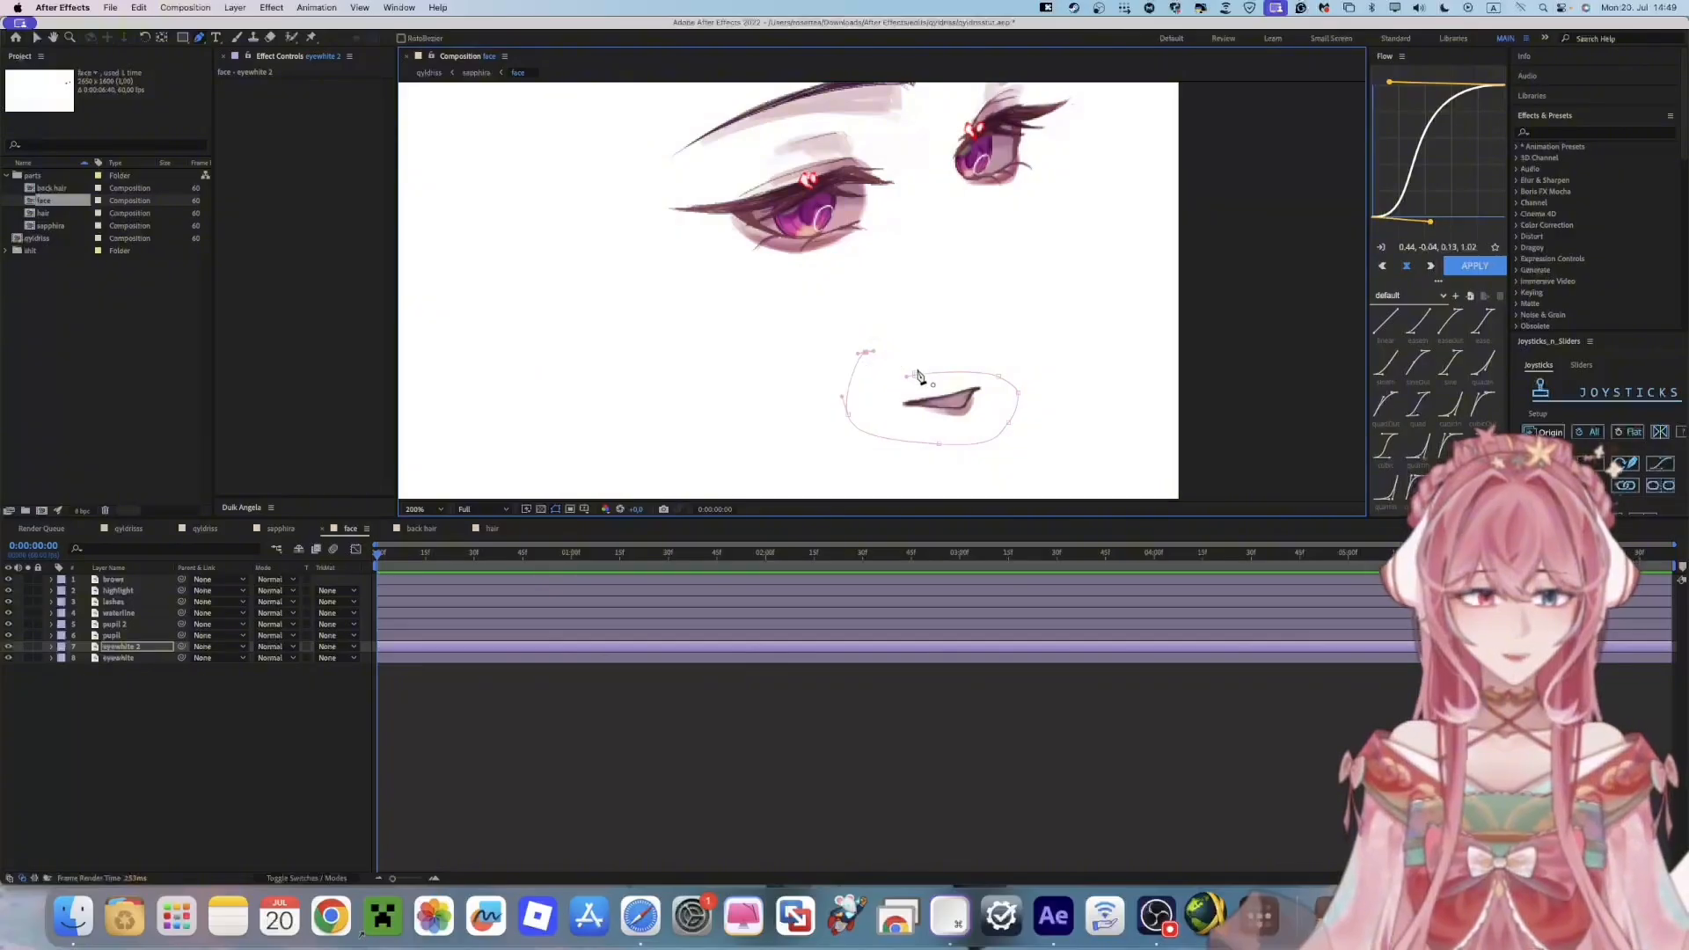
{"action": "left_click", "coordinate": [916, 374]}
{"action": "key", "text": "v"}
{"action": "scroll", "coordinate": [987, 327], "scroll_direction": "up", "scroll_amount": 2}
{"action": "left_click", "coordinate": [591, 678]}
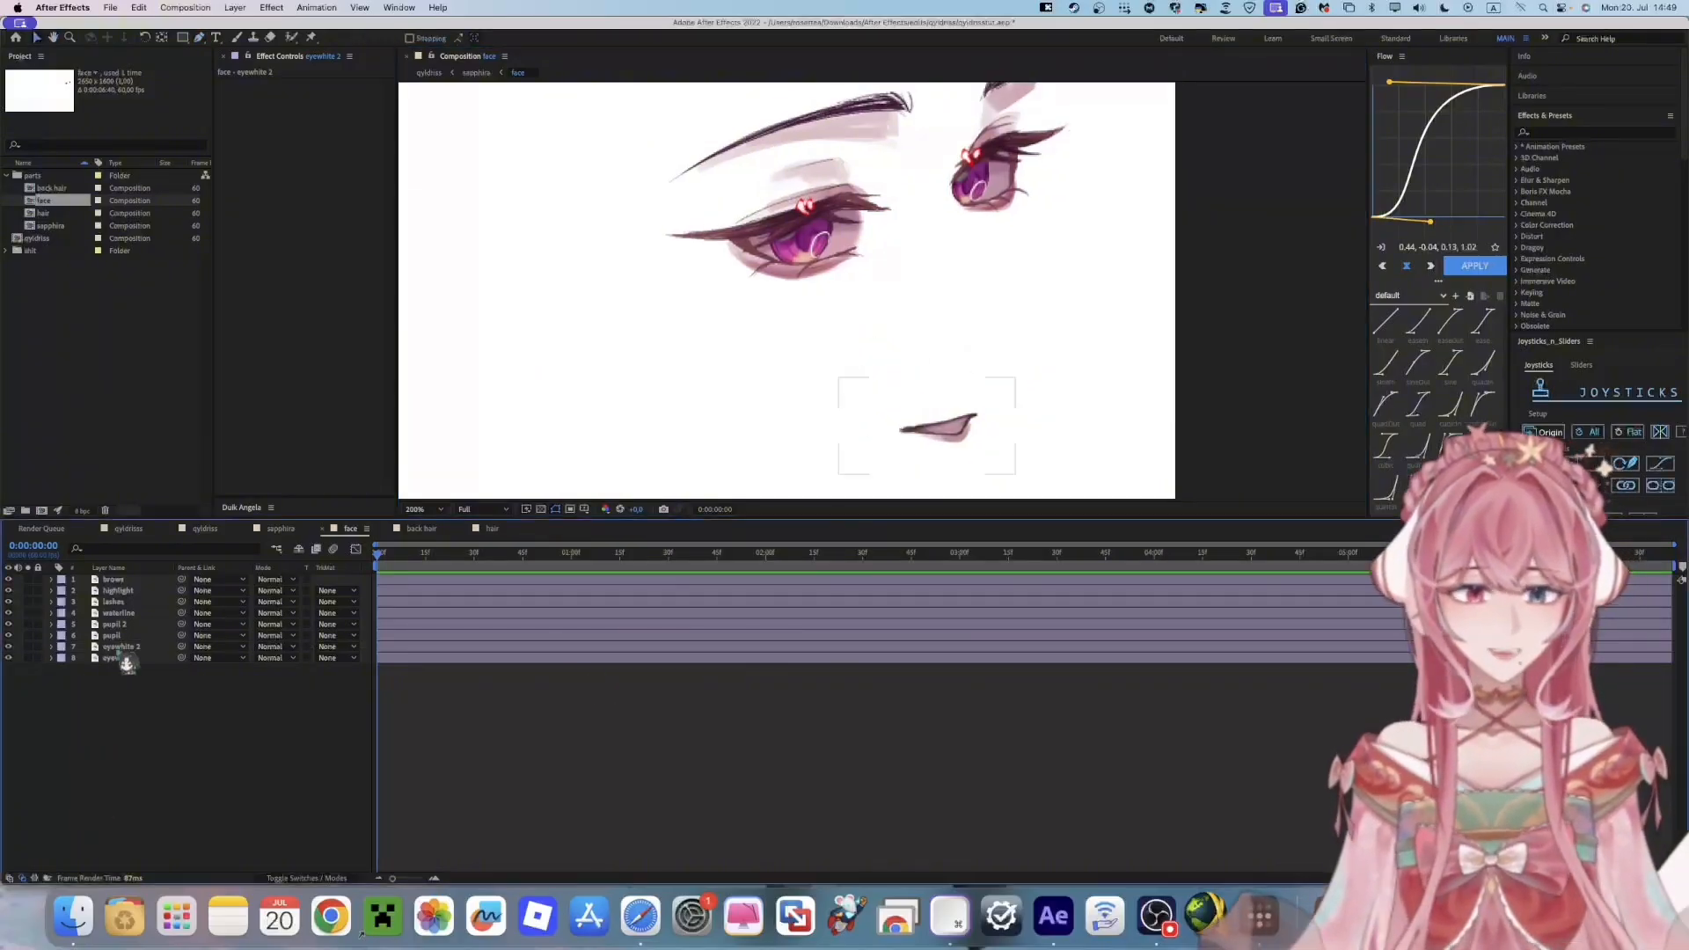
Rename the masked eyewhite 2 layer as mouth, move it below eyewhite, and solo it briefly to check it
{"action": "left_click", "coordinate": [126, 646]}
{"action": "key", "text": "Return"}
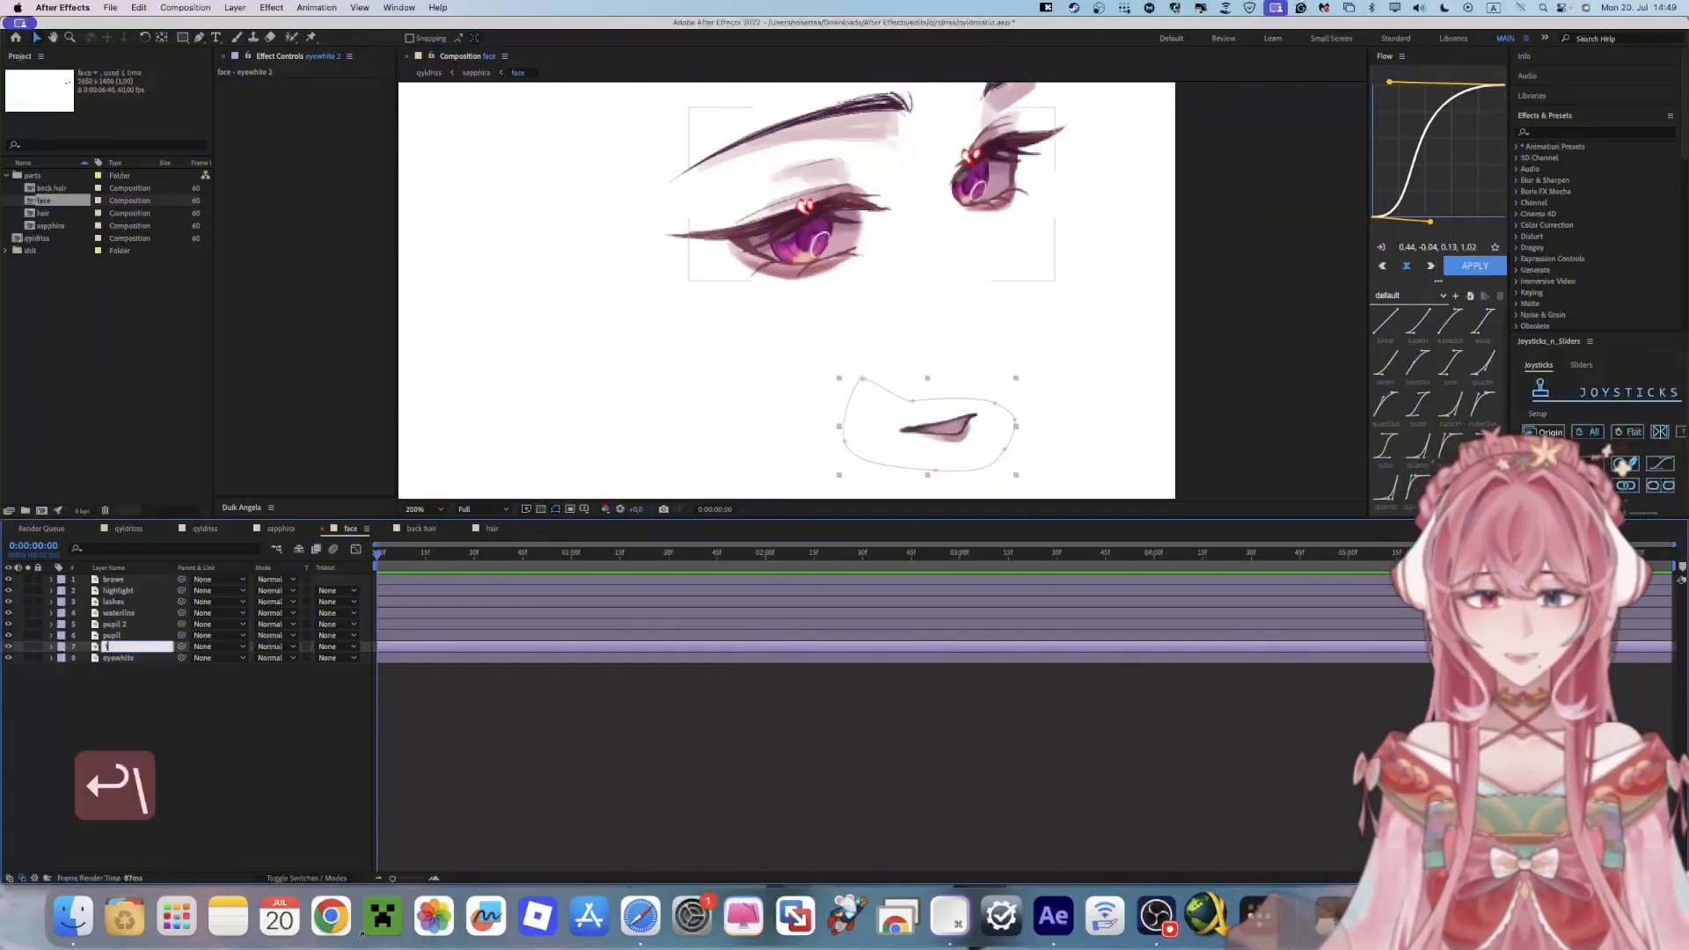
{"action": "type", "text": "mouth"}
{"action": "key", "text": "Return"}
{"action": "left_click_drag", "start_coordinate": [119, 648], "coordinate": [128, 673]}
{"action": "left_click", "coordinate": [28, 658]}
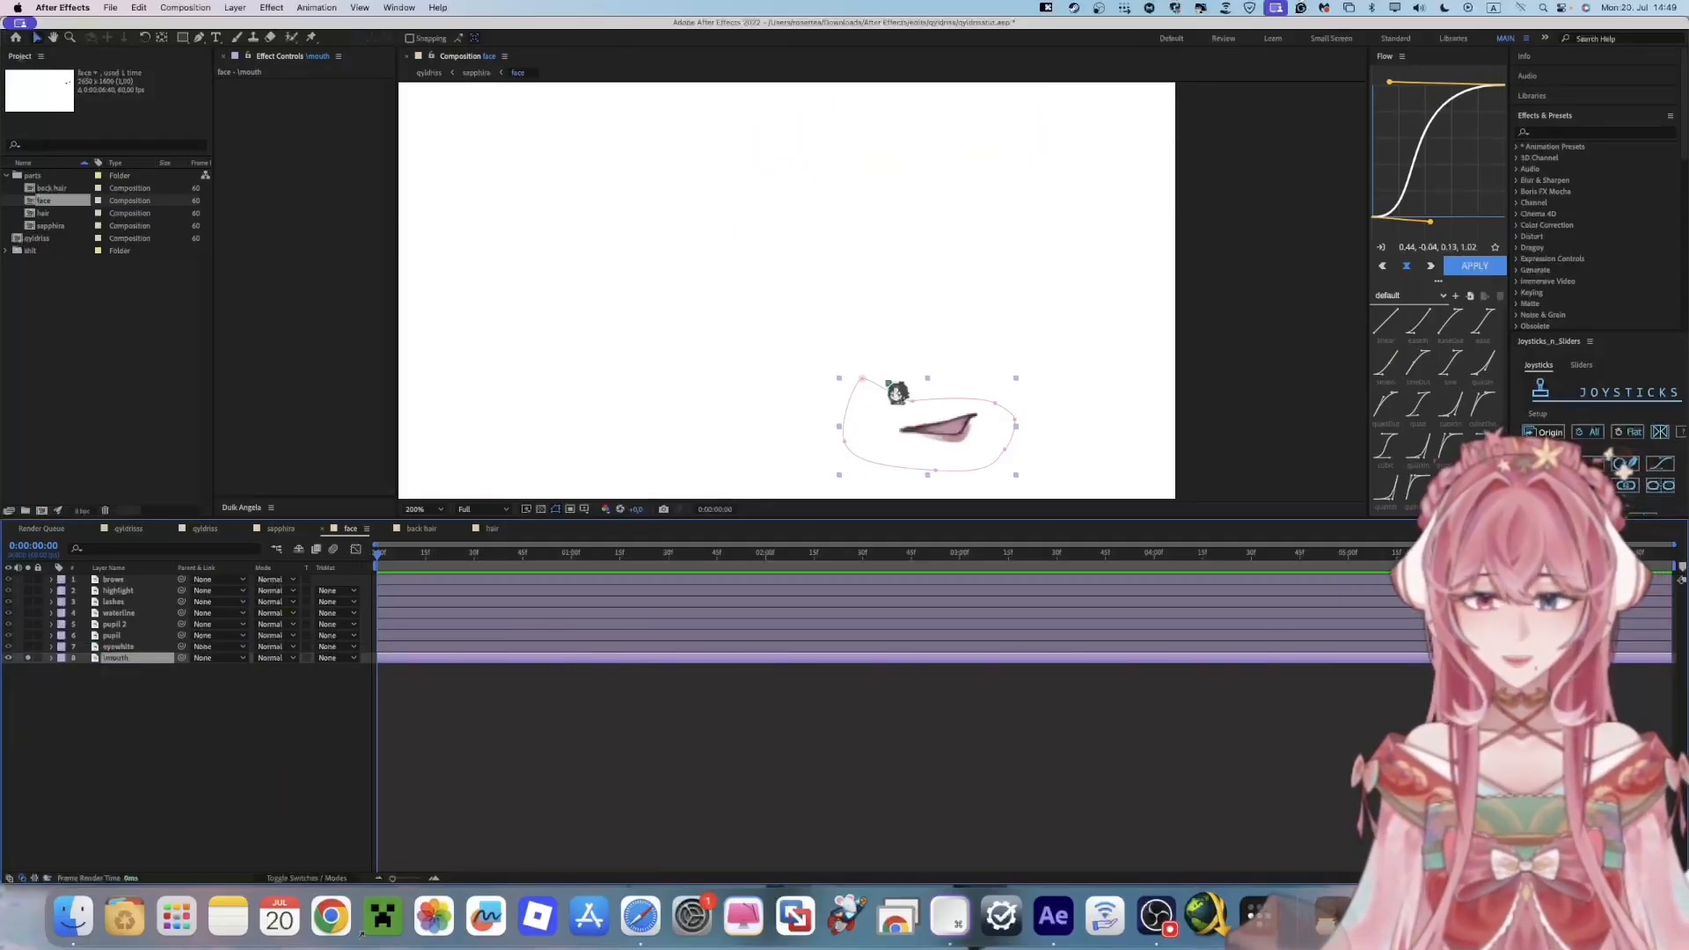
{"action": "left_click", "coordinate": [27, 658]}
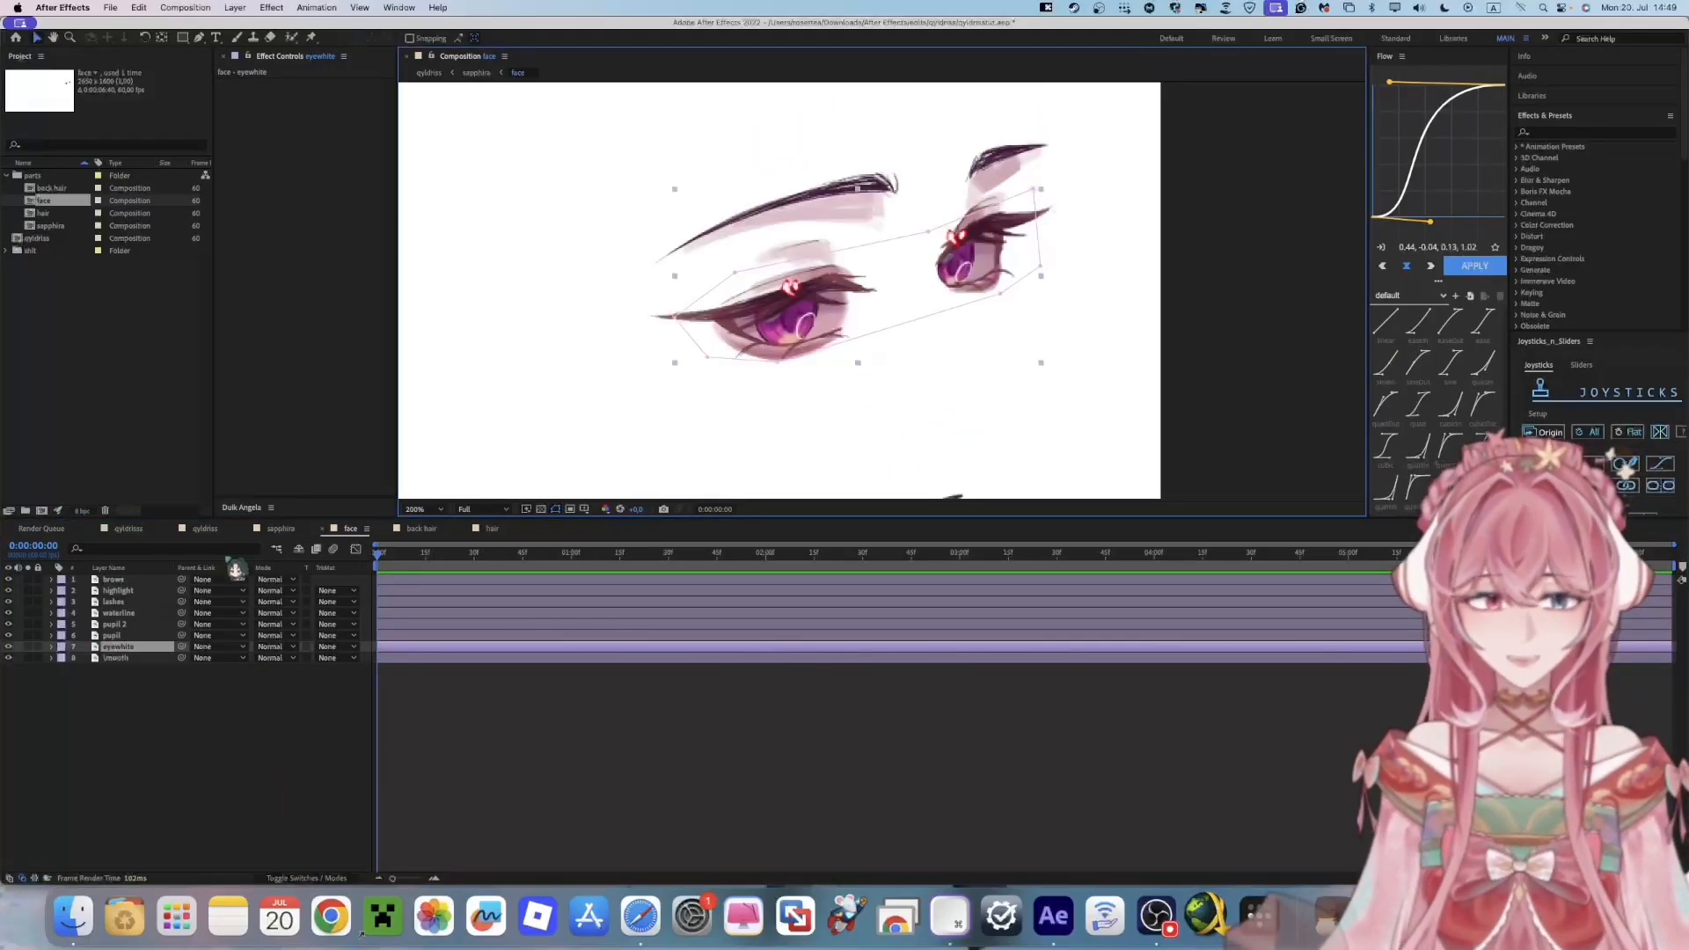
Try three Puppet pins along the smaller brow on the brows layer, pulling one to test the automatic mesh, and undo them
{"action": "left_click", "coordinate": [158, 580]}
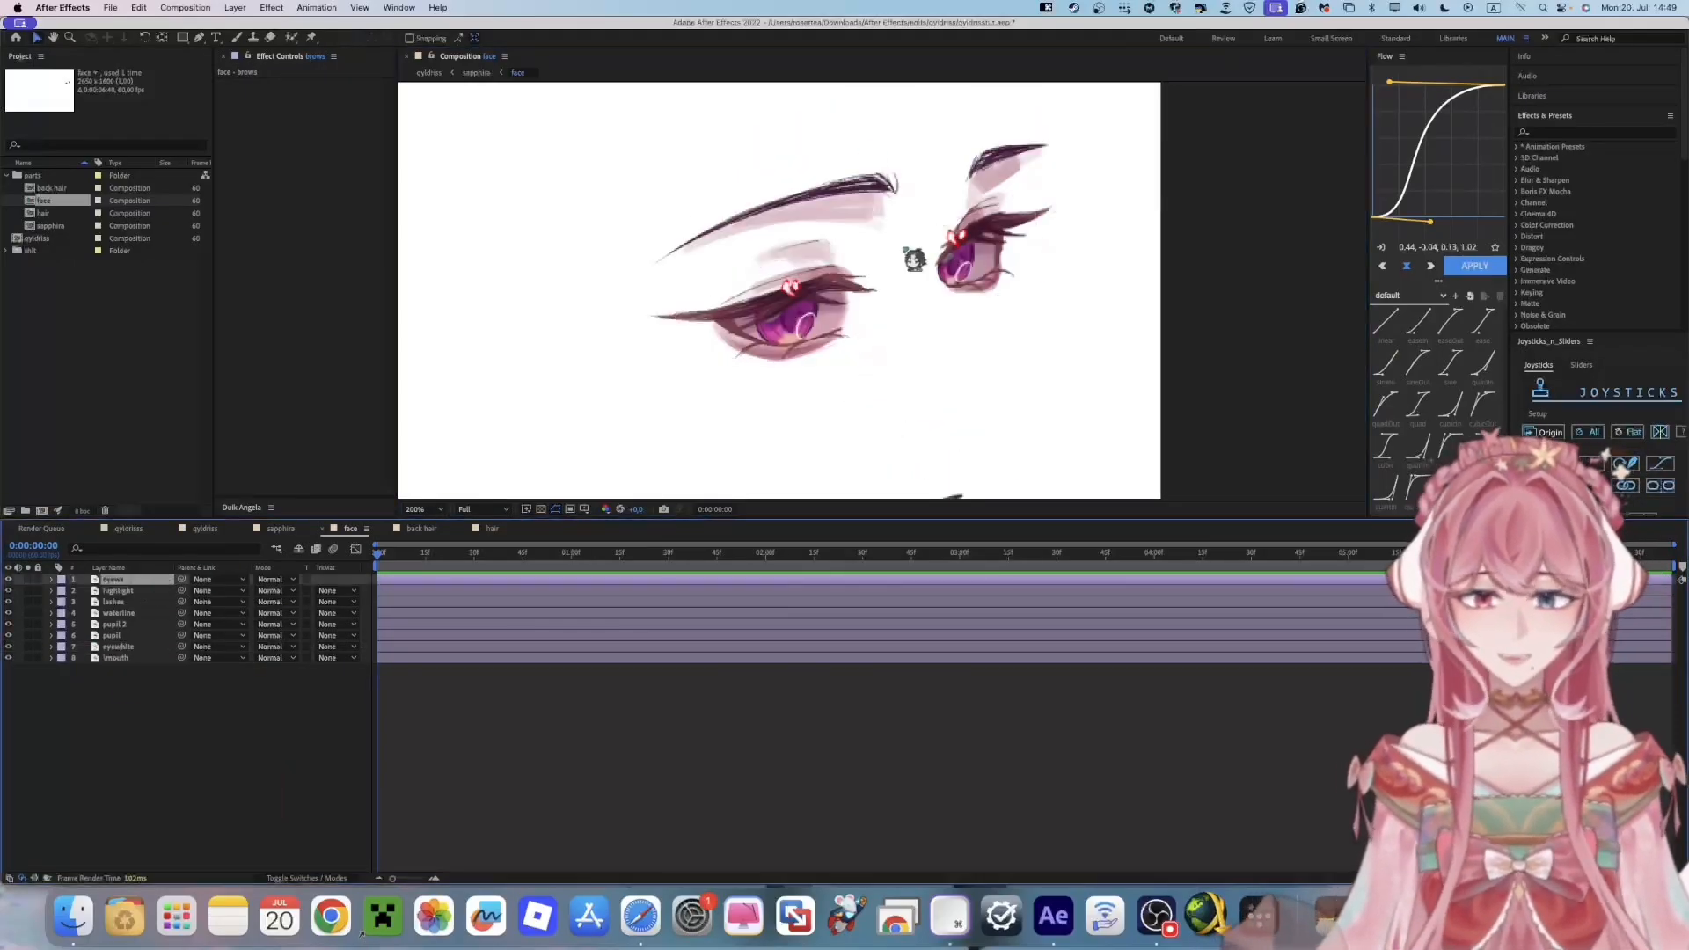
{"action": "left_click", "coordinate": [315, 40]}
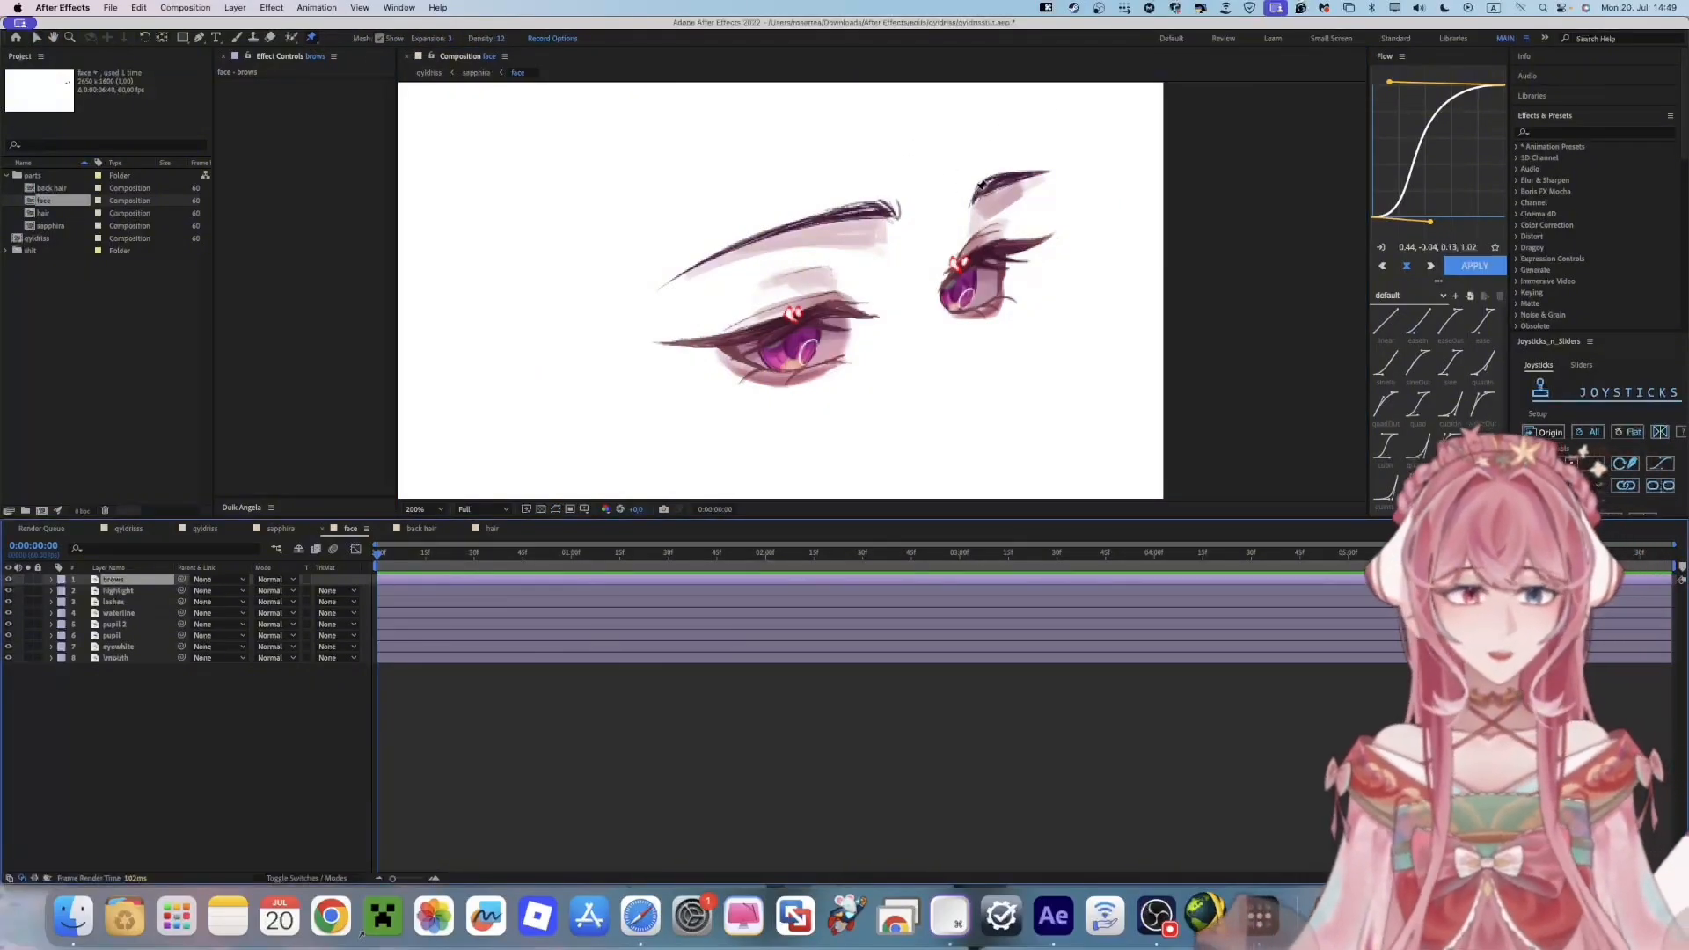
{"action": "left_click", "coordinate": [976, 190]}
{"action": "left_click", "coordinate": [1009, 180]}
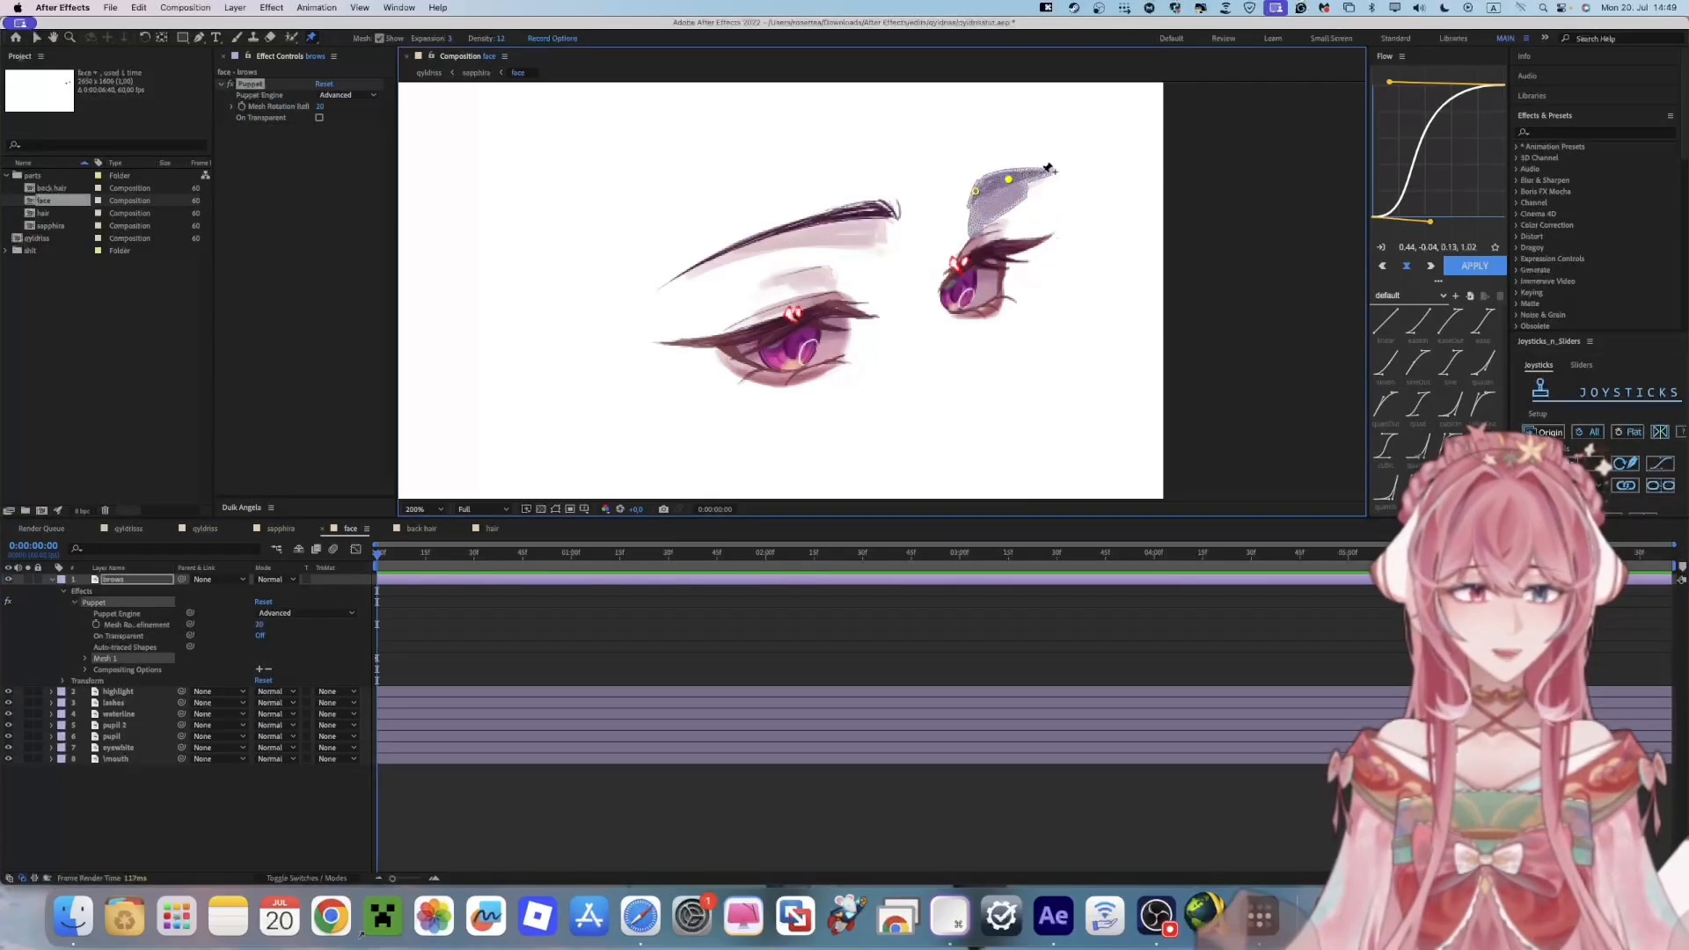
{"action": "left_click", "coordinate": [1048, 170]}
{"action": "scroll", "coordinate": [1036, 170], "scroll_direction": "up", "scroll_amount": 2}
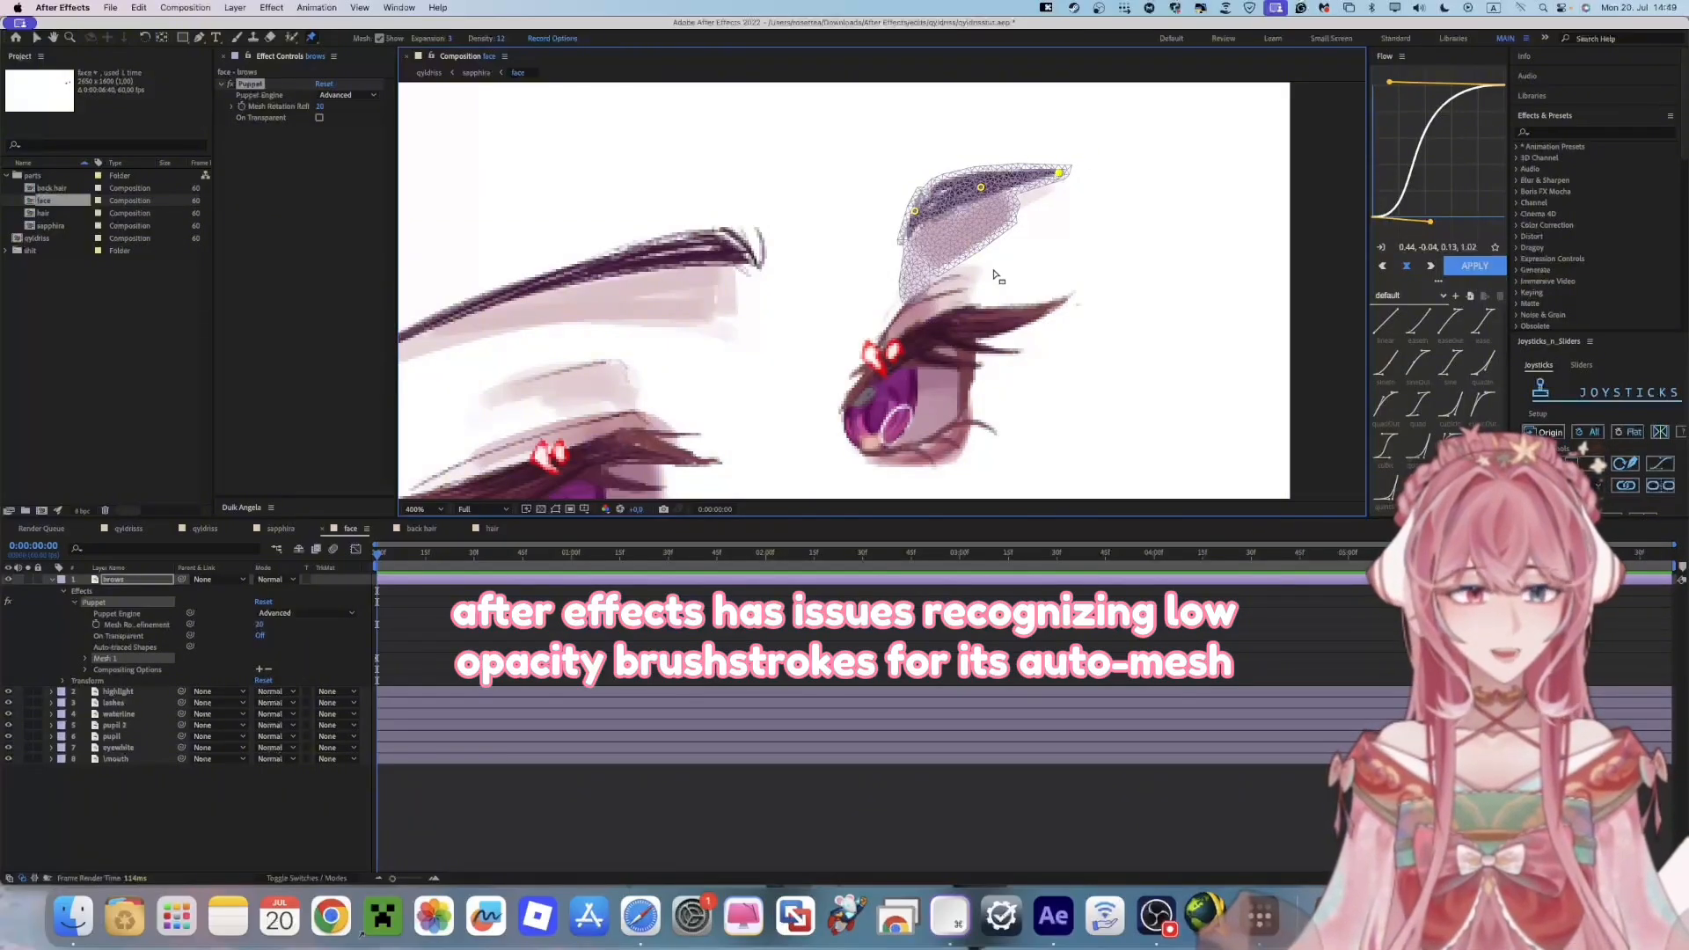
{"action": "key", "text": "v"}
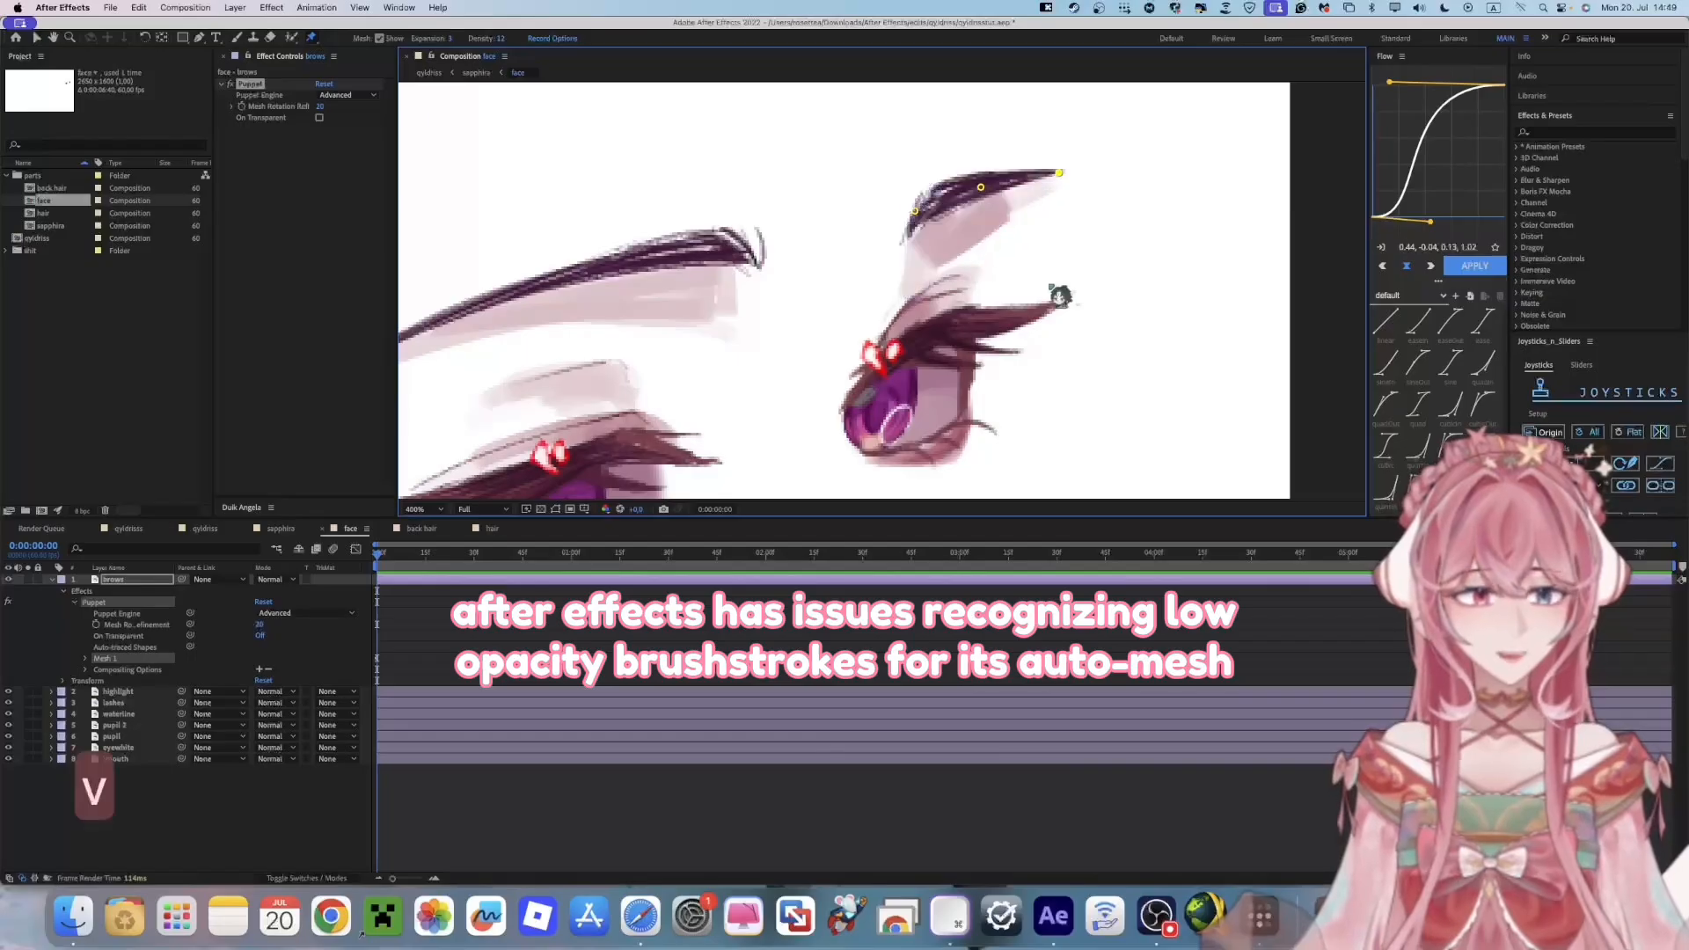
{"action": "left_click_drag", "start_coordinate": [1059, 172], "coordinate": [885, 188]}
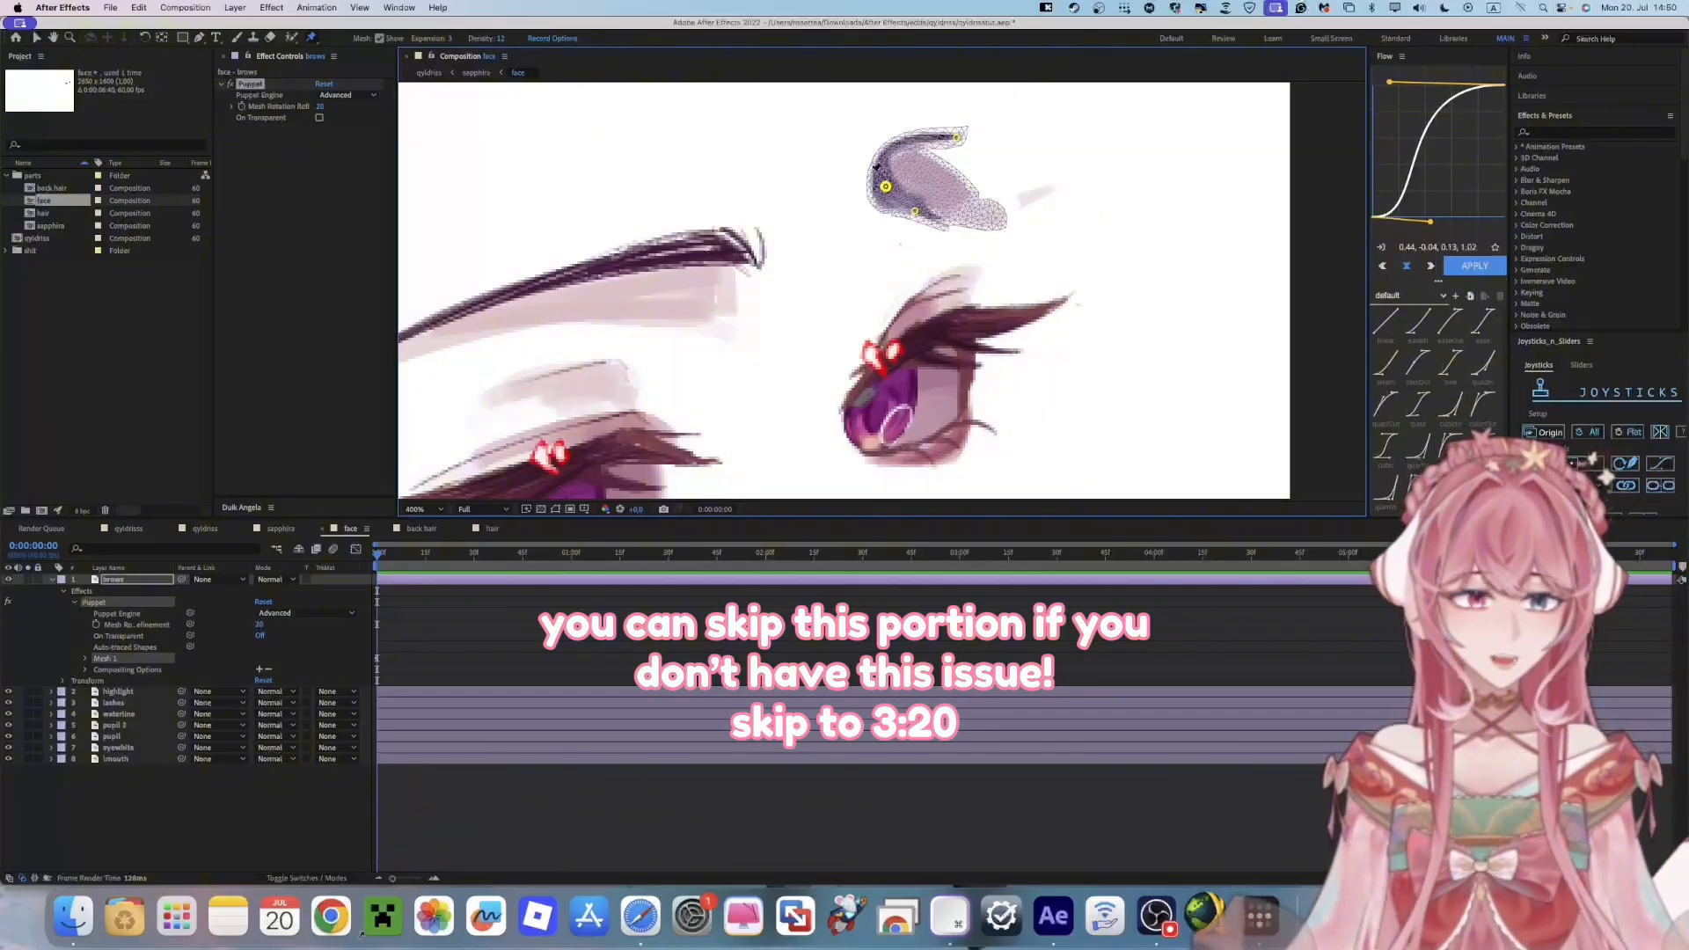
{"action": "key", "text": "super+z"}
{"action": "key", "text": "super+z"}
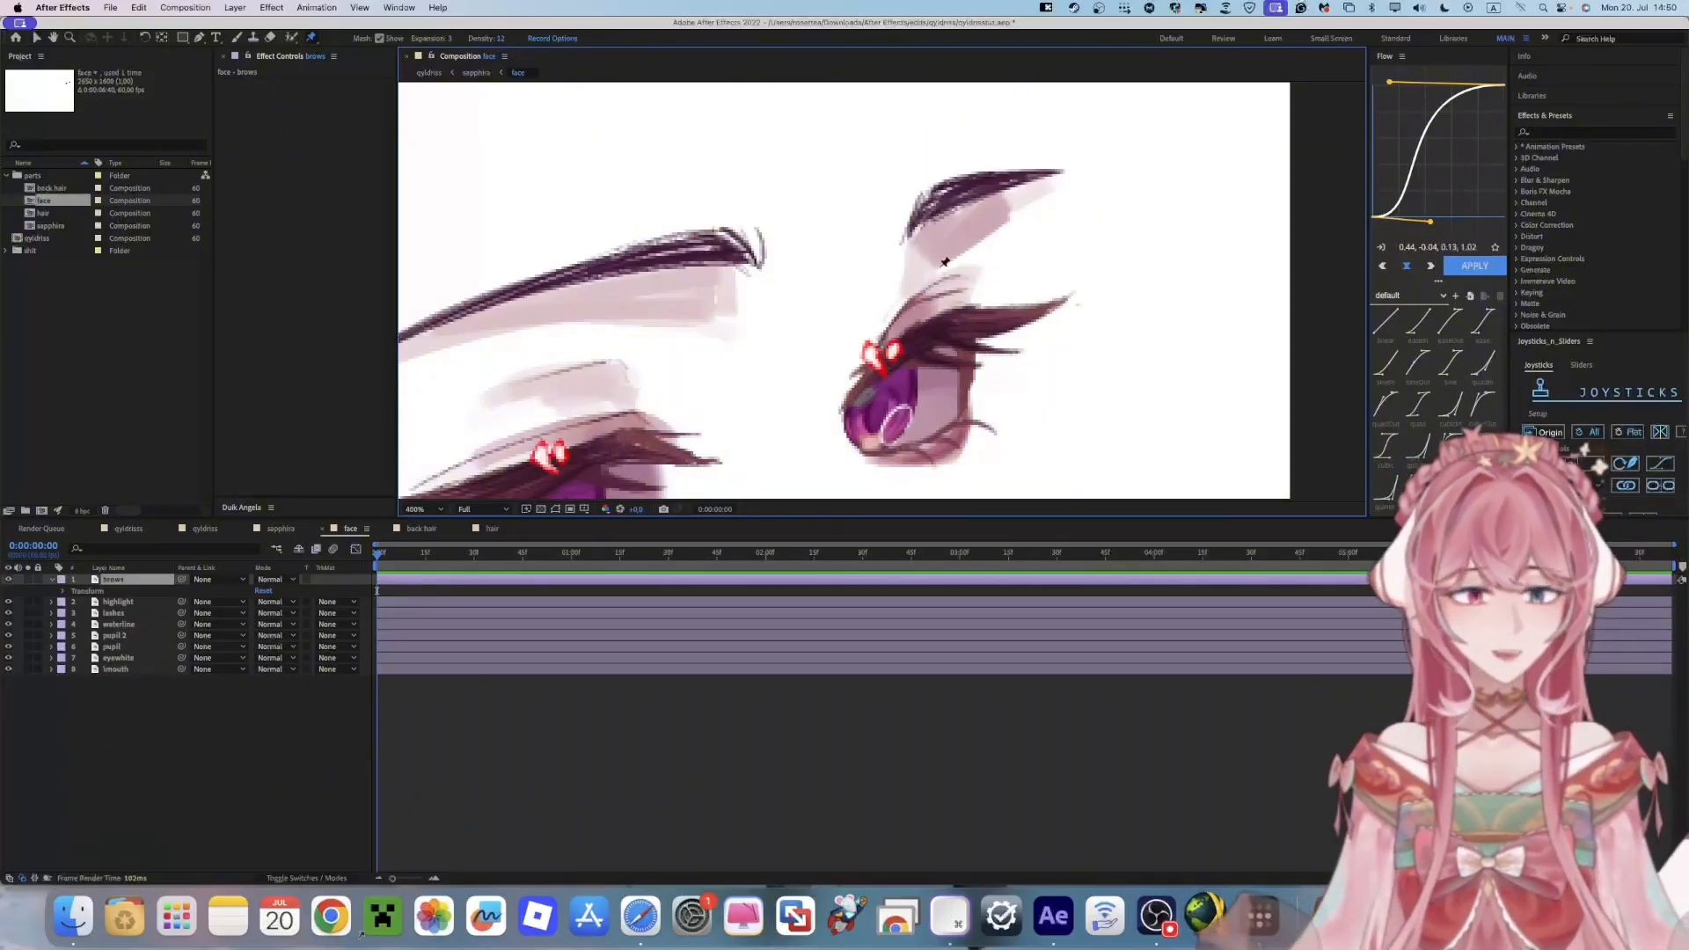
Outline the smaller brow and its shading with a Pen mask on the brows layer, undoing the closing point
{"action": "key", "text": "g"}
{"action": "scroll", "coordinate": [942, 234], "scroll_direction": "up", "scroll_amount": 3}
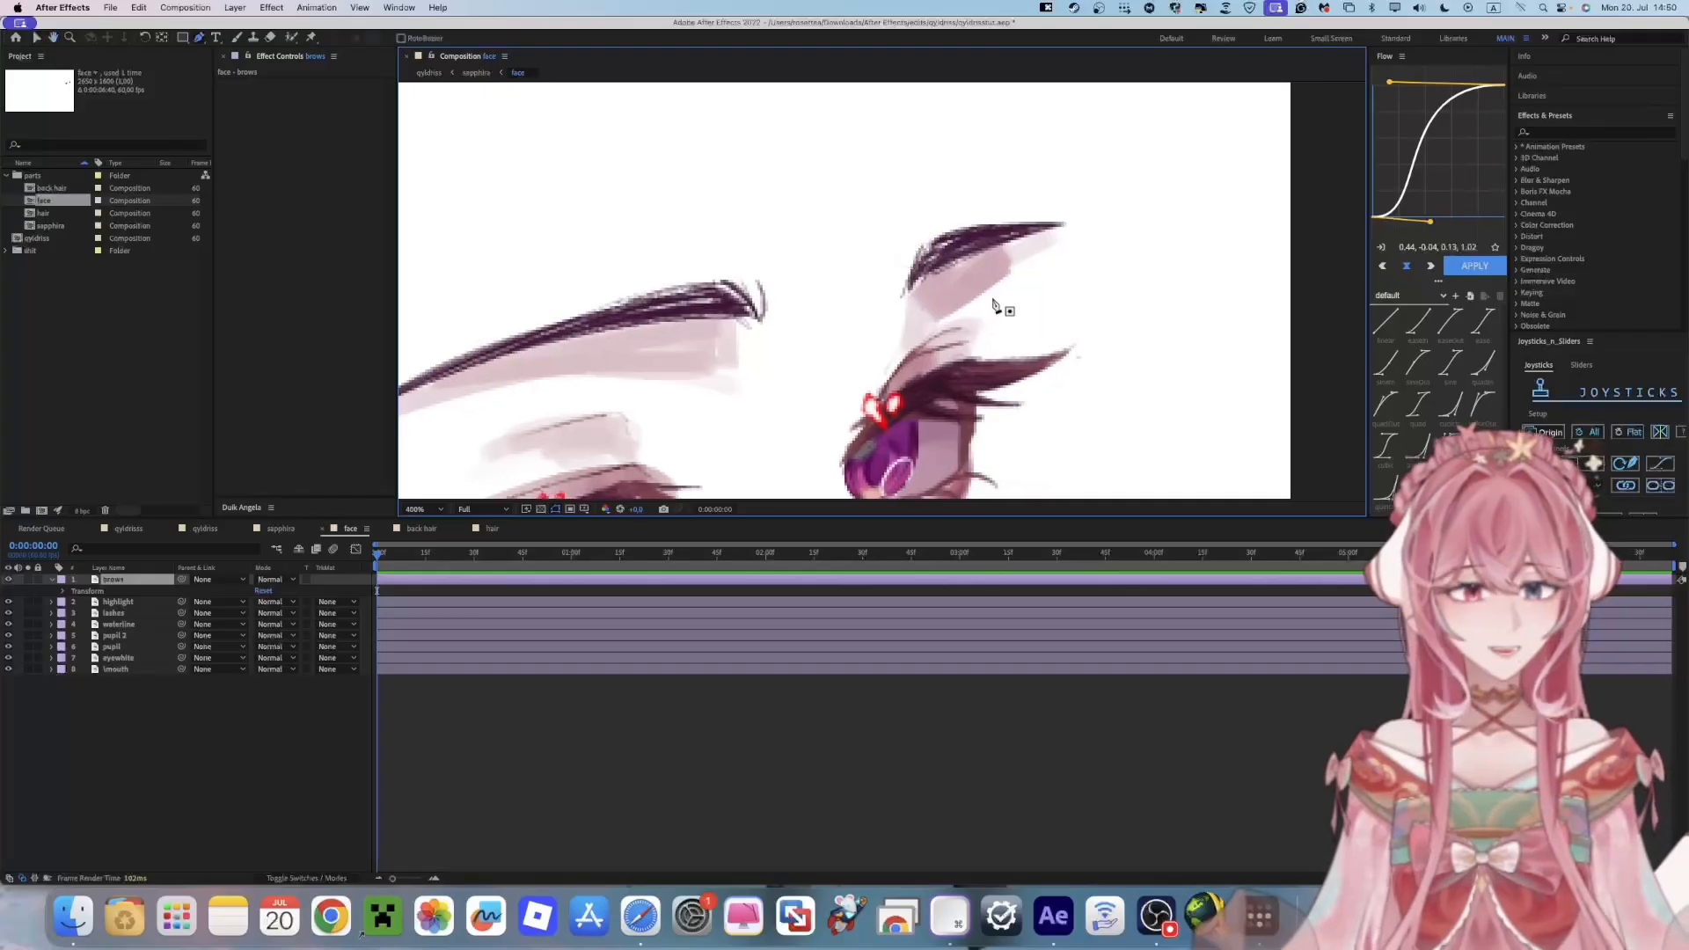
{"action": "left_click", "coordinate": [962, 340]}
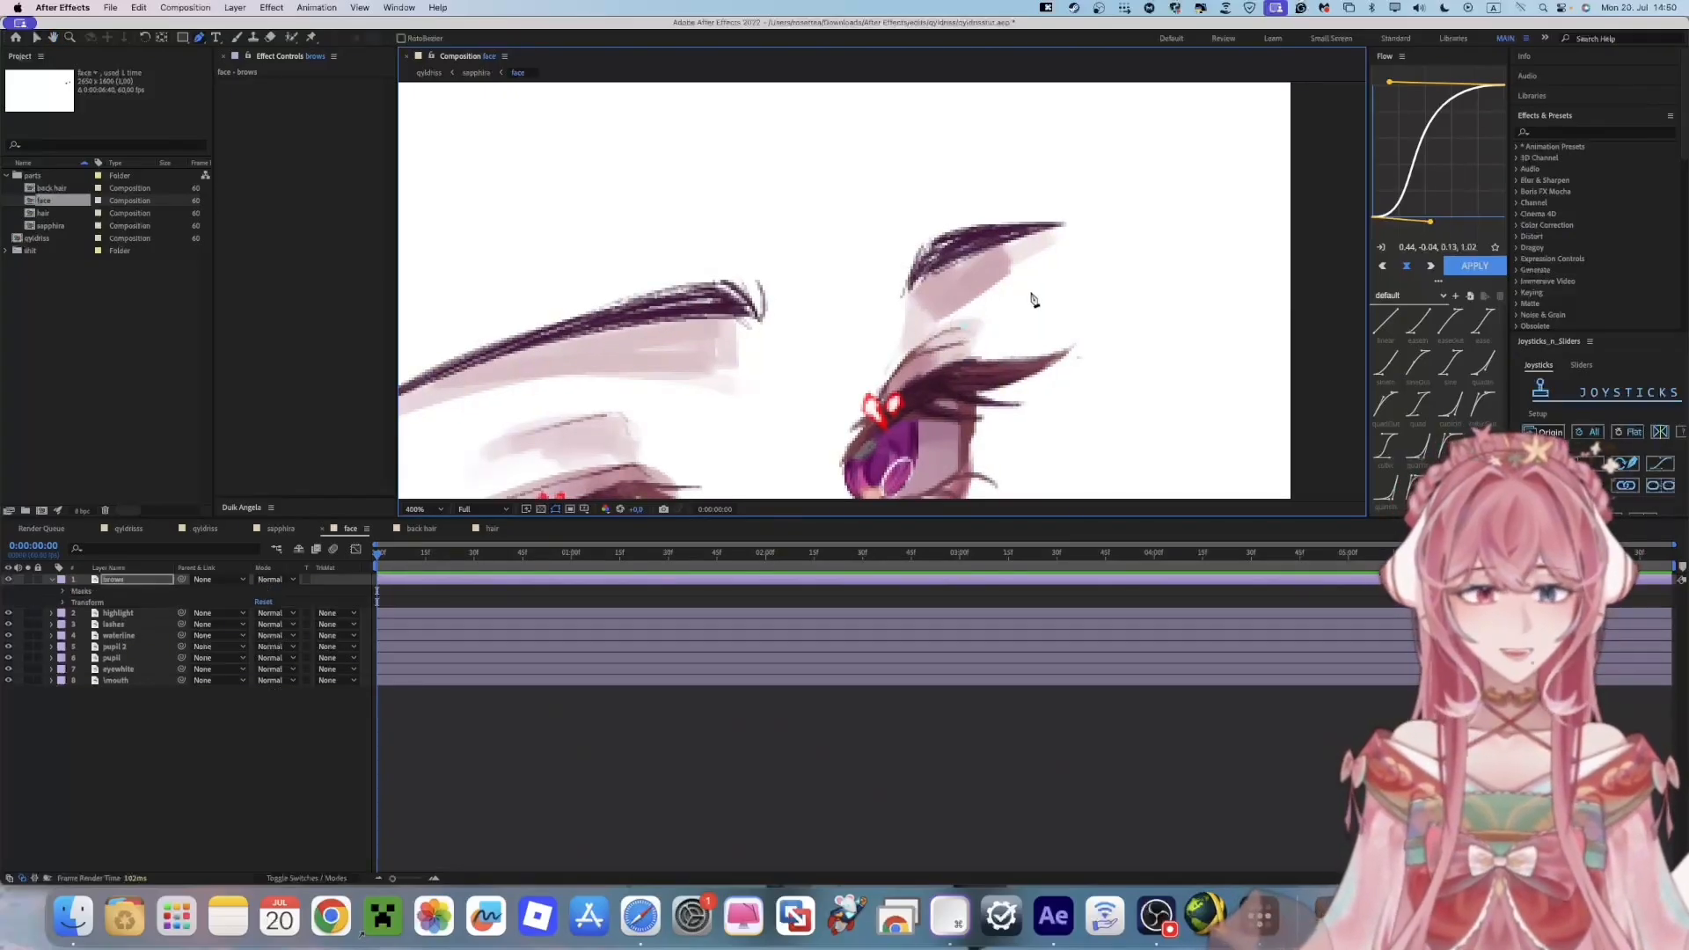
{"action": "left_click", "coordinate": [1089, 254]}
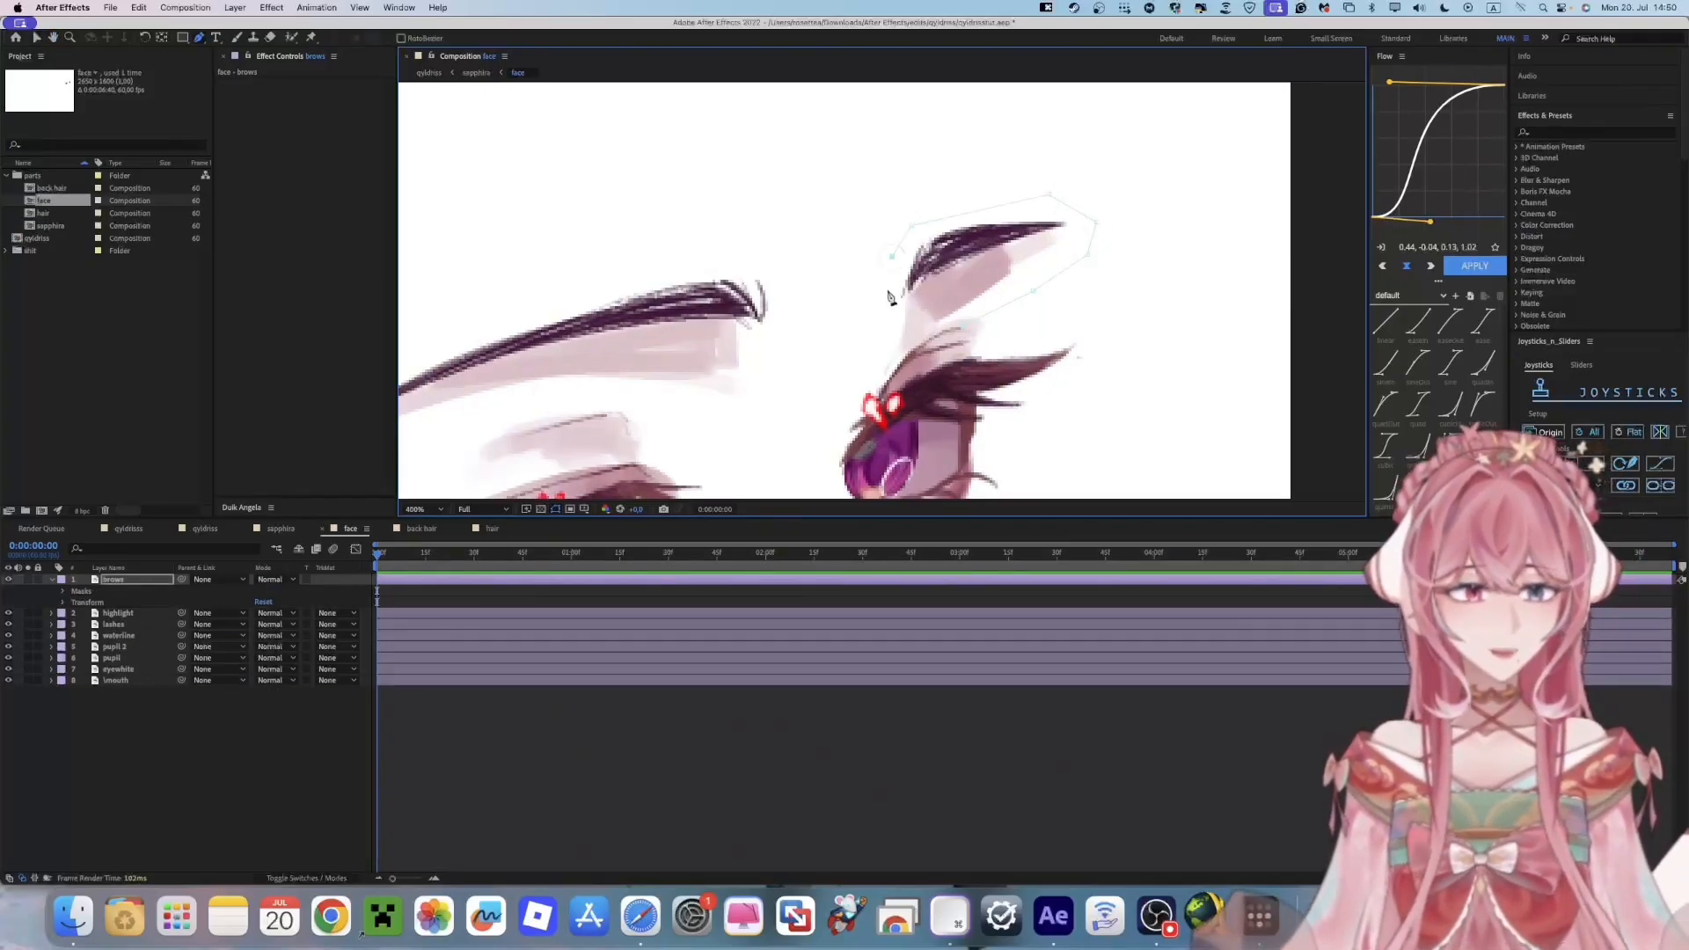
{"action": "scroll", "coordinate": [993, 266], "scroll_direction": "left", "scroll_amount": 3}
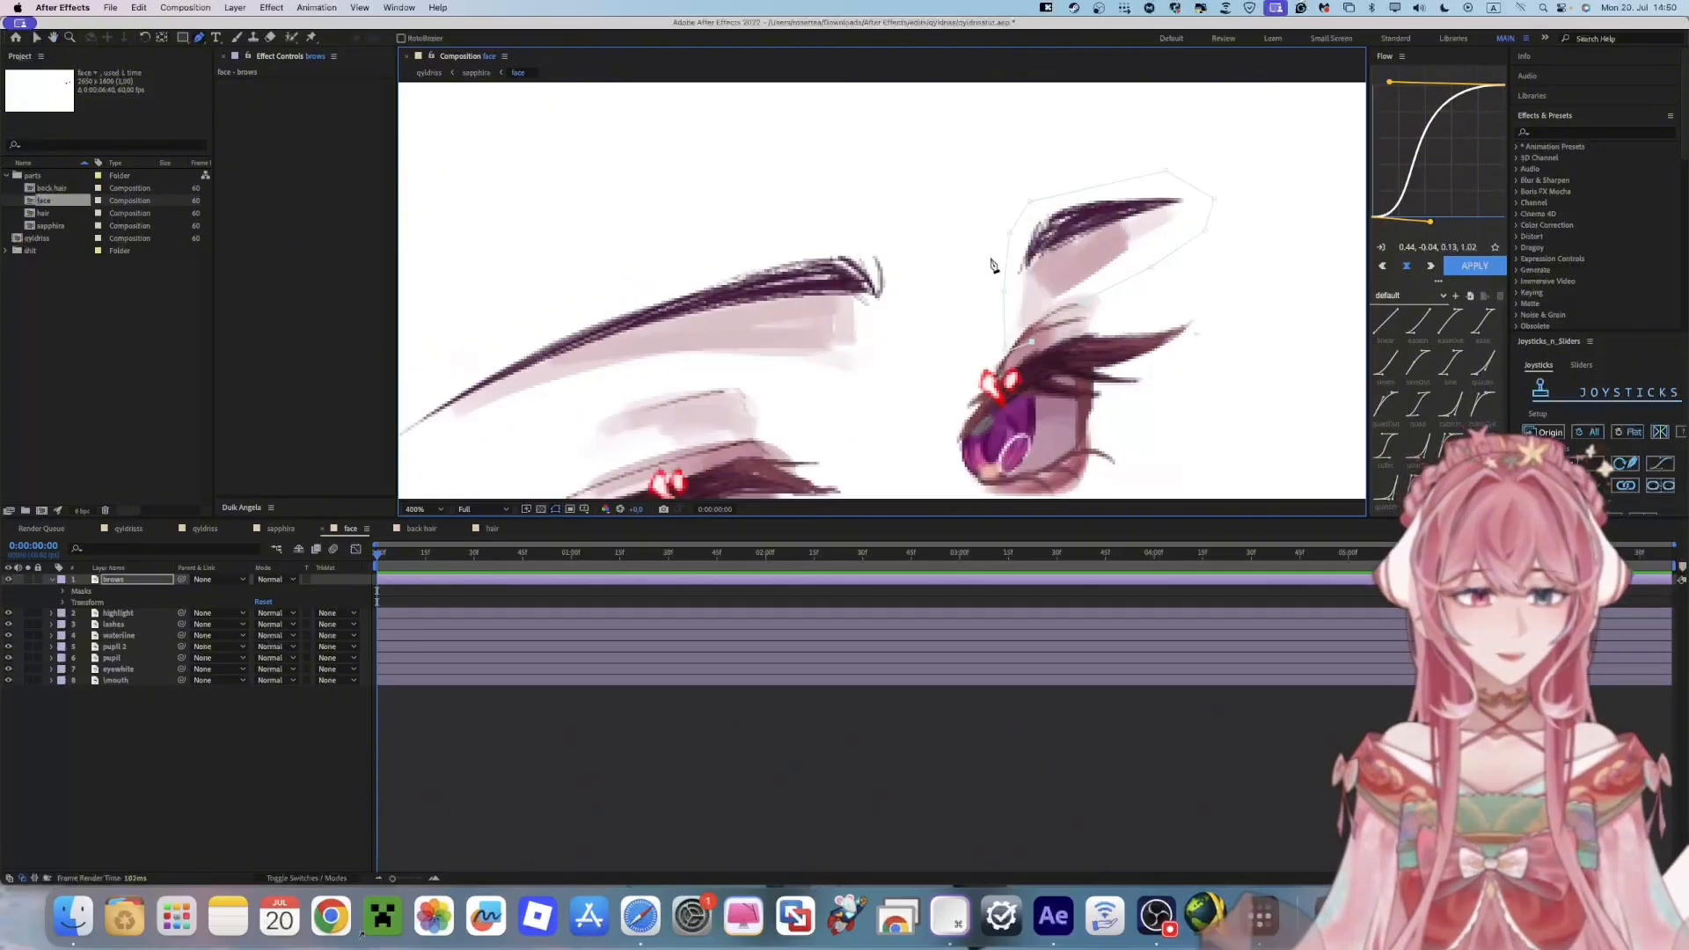
{"action": "left_click", "coordinate": [1085, 308]}
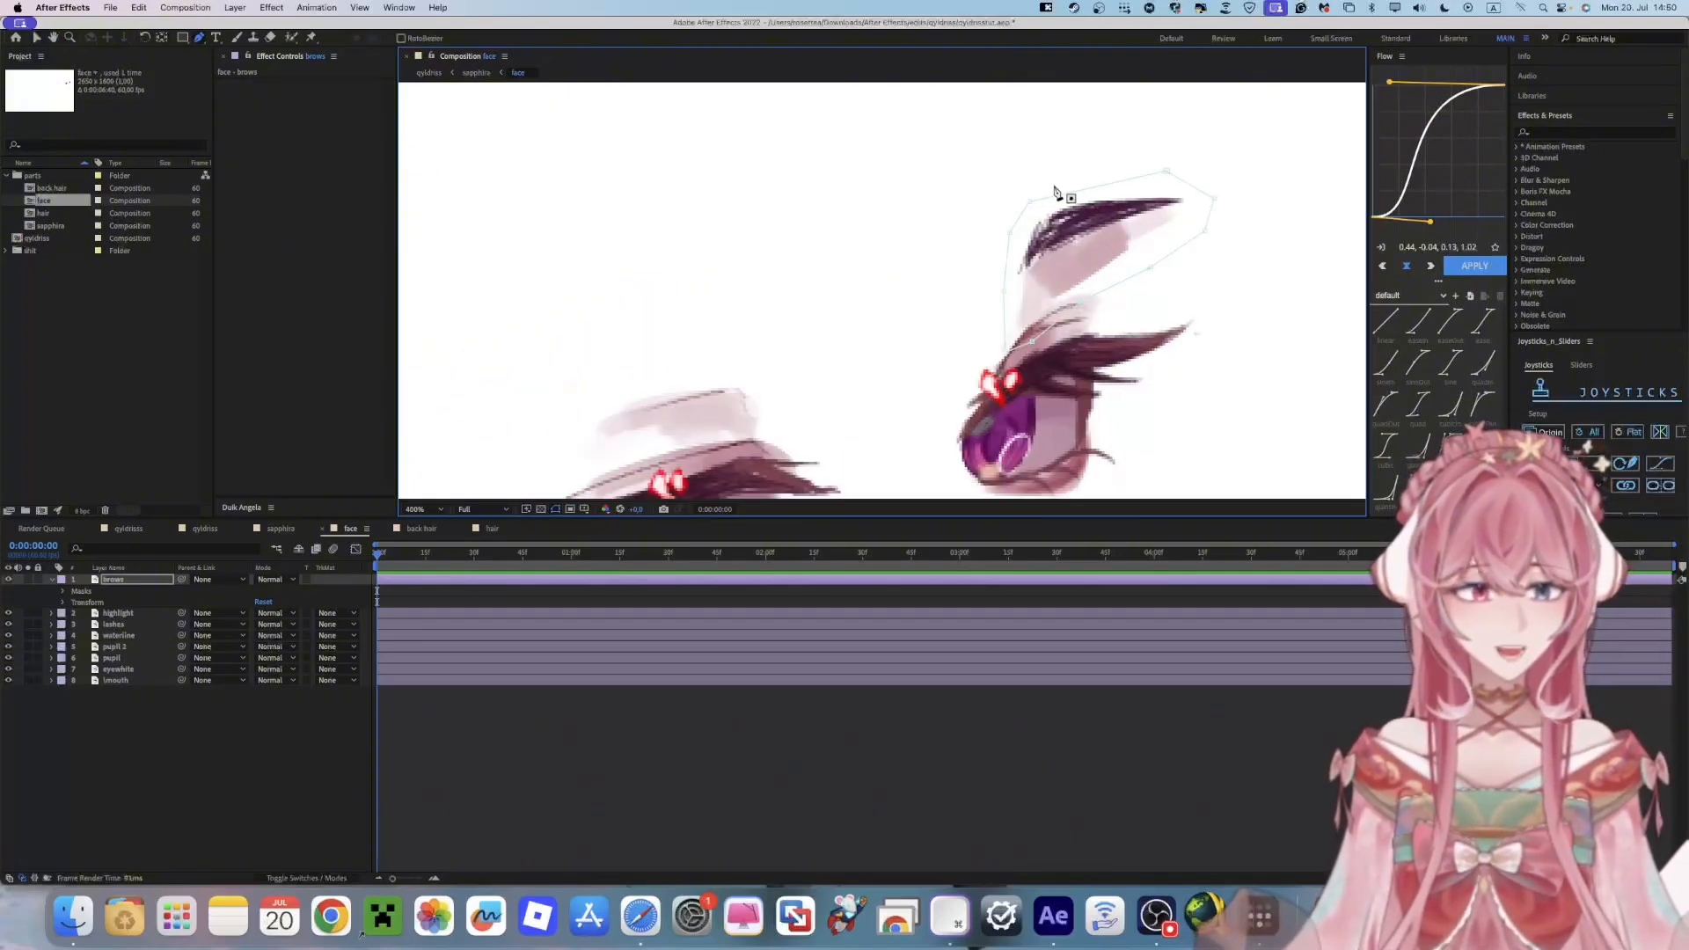
{"action": "key", "text": "super+z"}
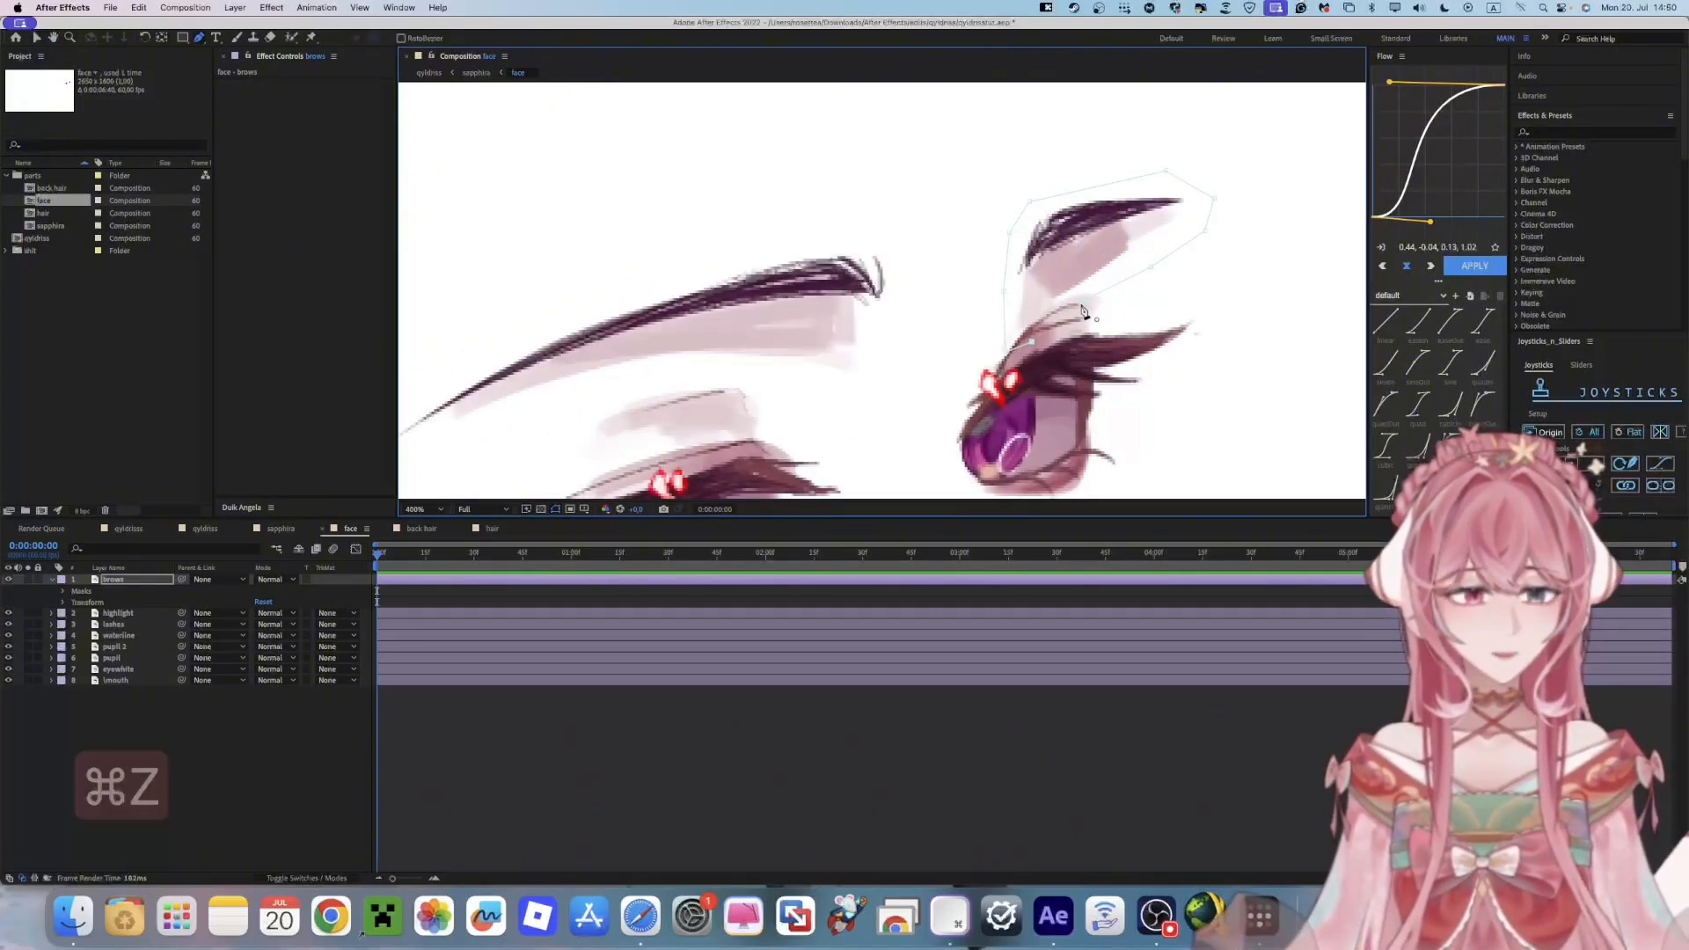
Draw a second Pen mask around the larger brow and its shading on the brows layer
{"action": "left_click", "coordinate": [737, 599]}
{"action": "left_click", "coordinate": [748, 581]}
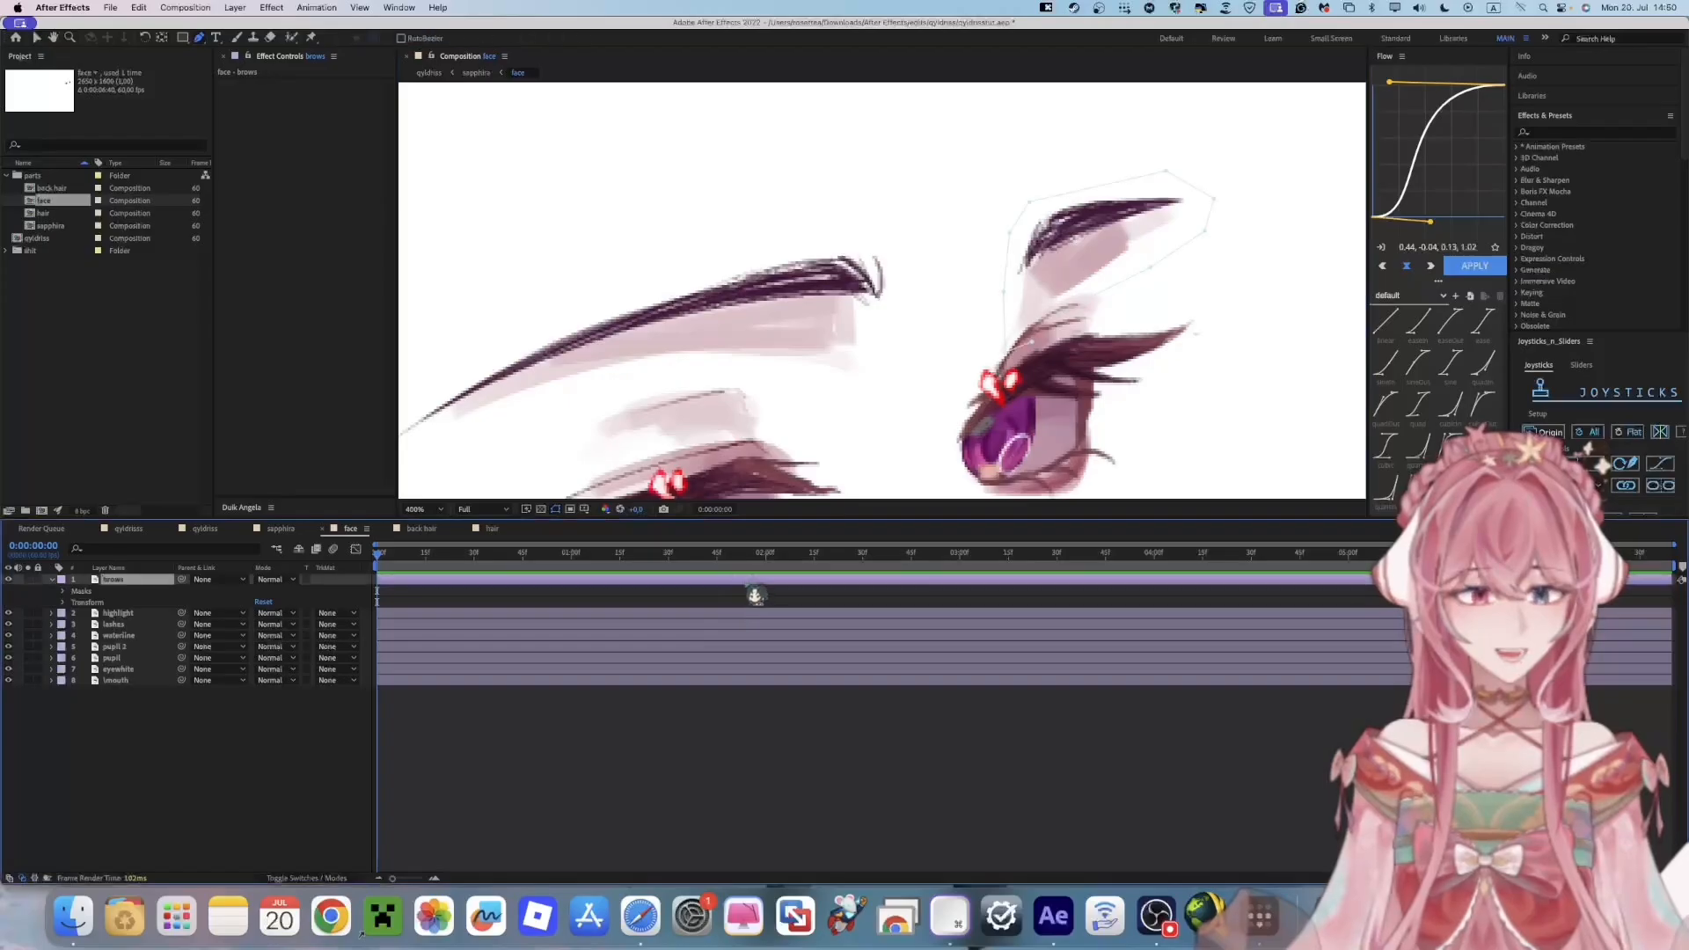
{"action": "left_click", "coordinate": [730, 604]}
{"action": "left_click", "coordinate": [778, 581]}
{"action": "left_click_drag", "start_coordinate": [884, 189], "coordinate": [968, 181]}
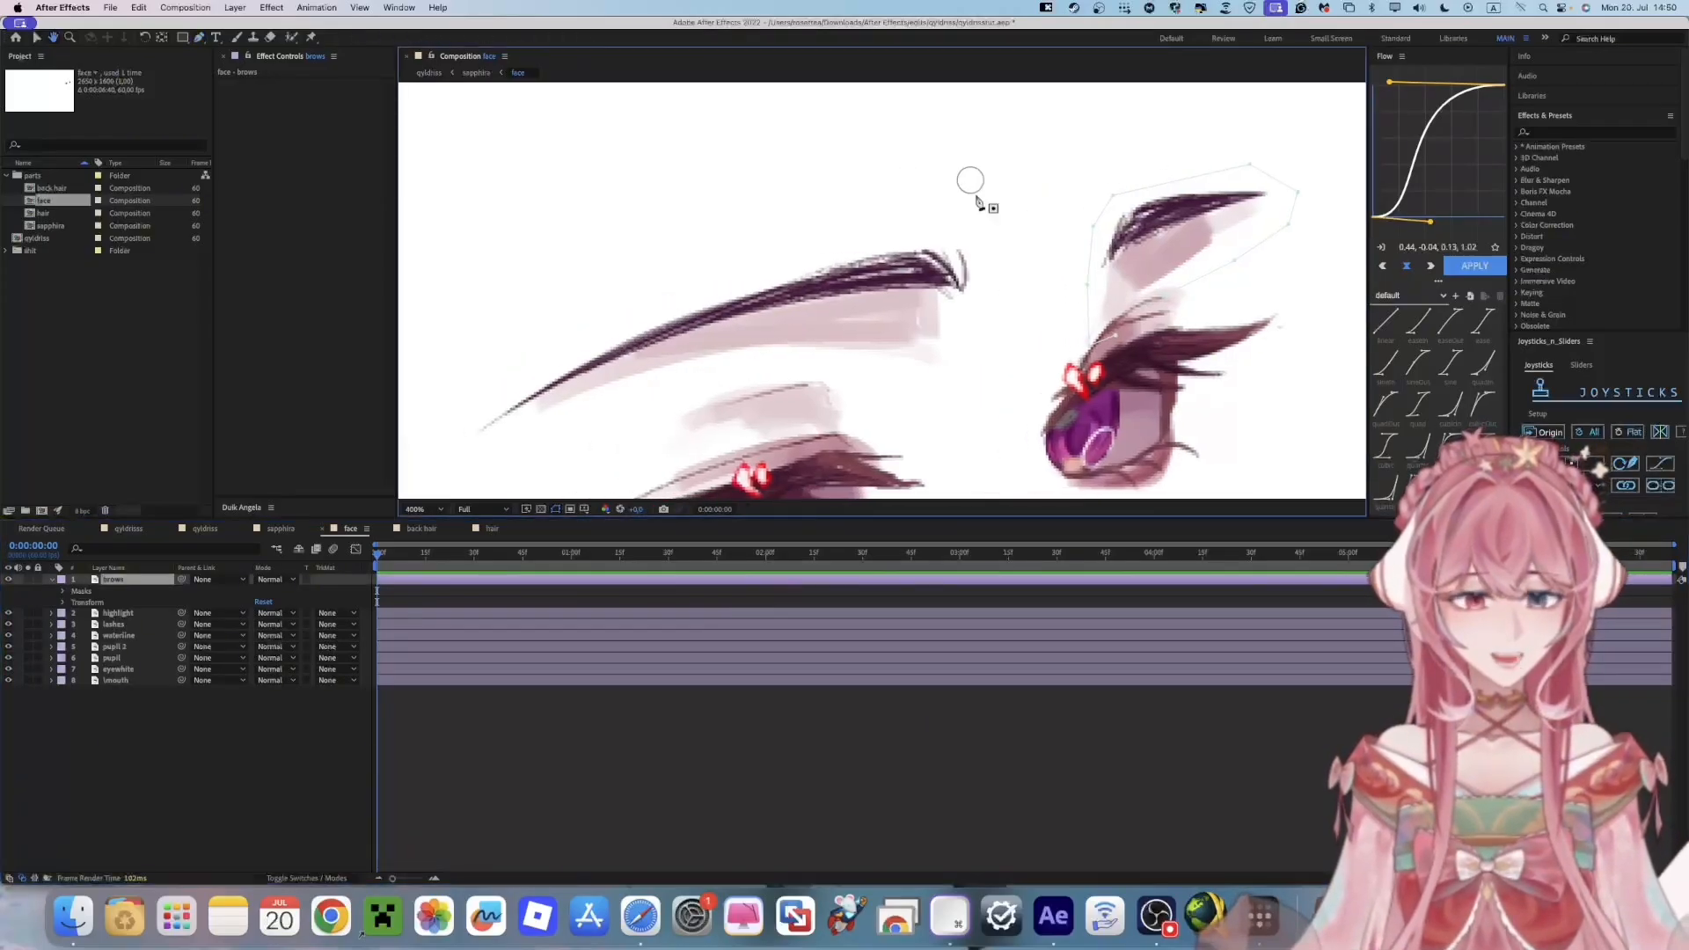
{"action": "left_click", "coordinate": [984, 353]}
{"action": "left_click", "coordinate": [1003, 262]}
{"action": "left_click", "coordinate": [981, 202]}
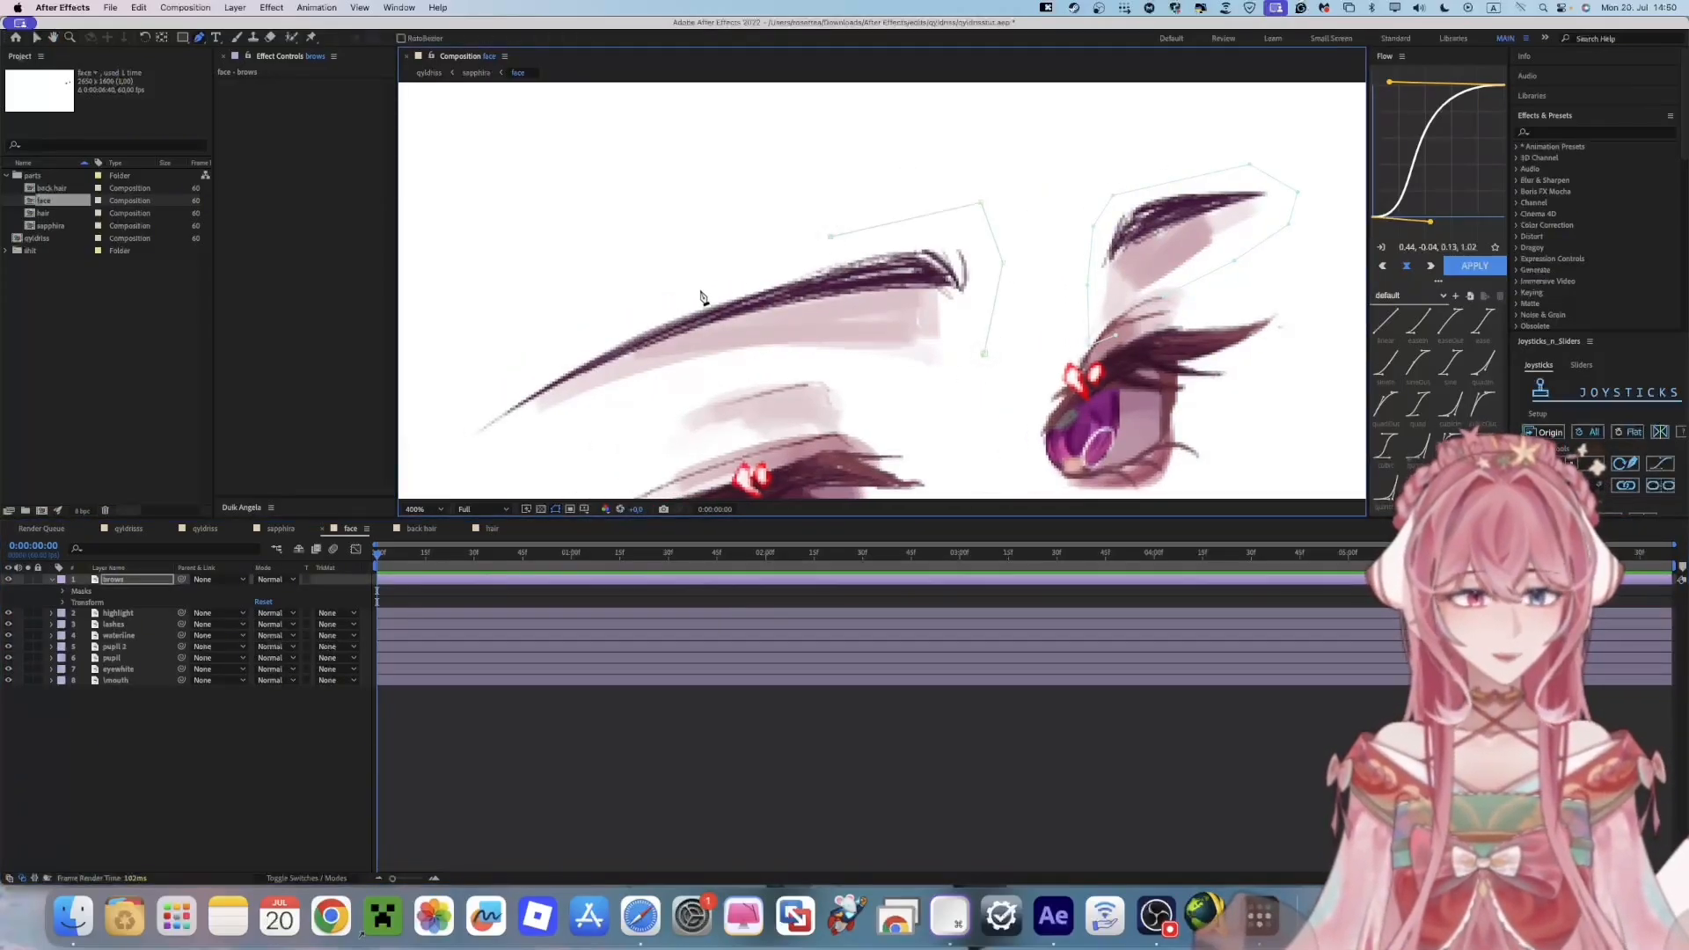
{"action": "left_click_drag", "start_coordinate": [701, 297], "coordinate": [813, 197]}
{"action": "left_click", "coordinate": [701, 224]}
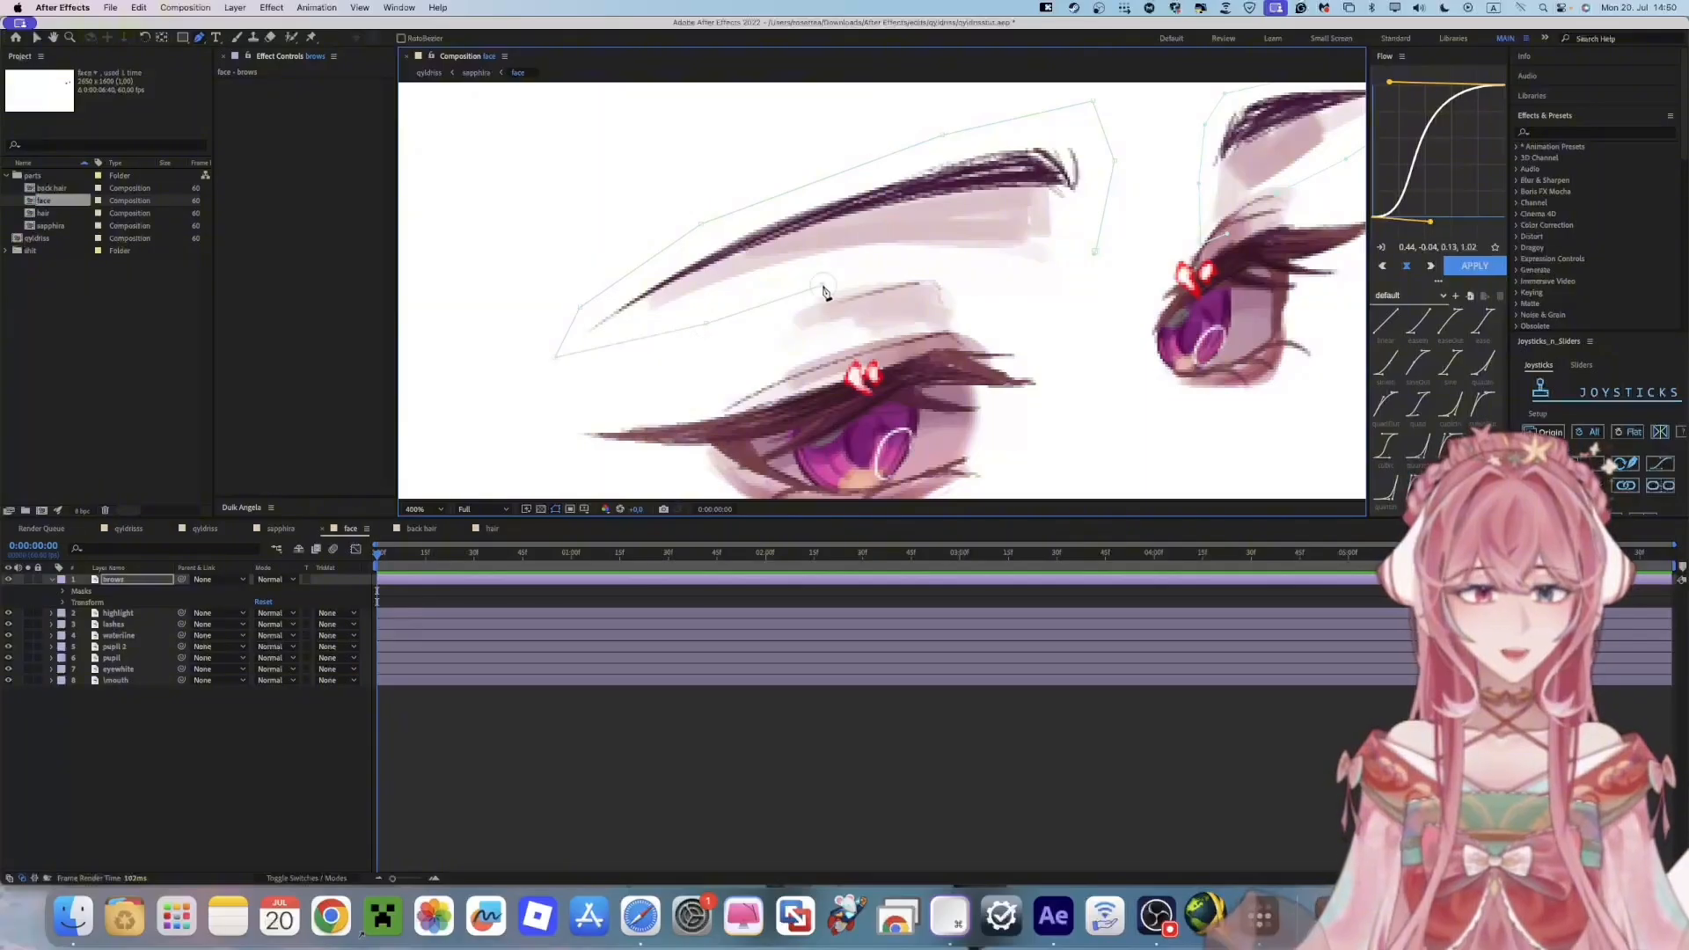
{"action": "left_click_drag", "start_coordinate": [1098, 264], "coordinate": [859, 313]}
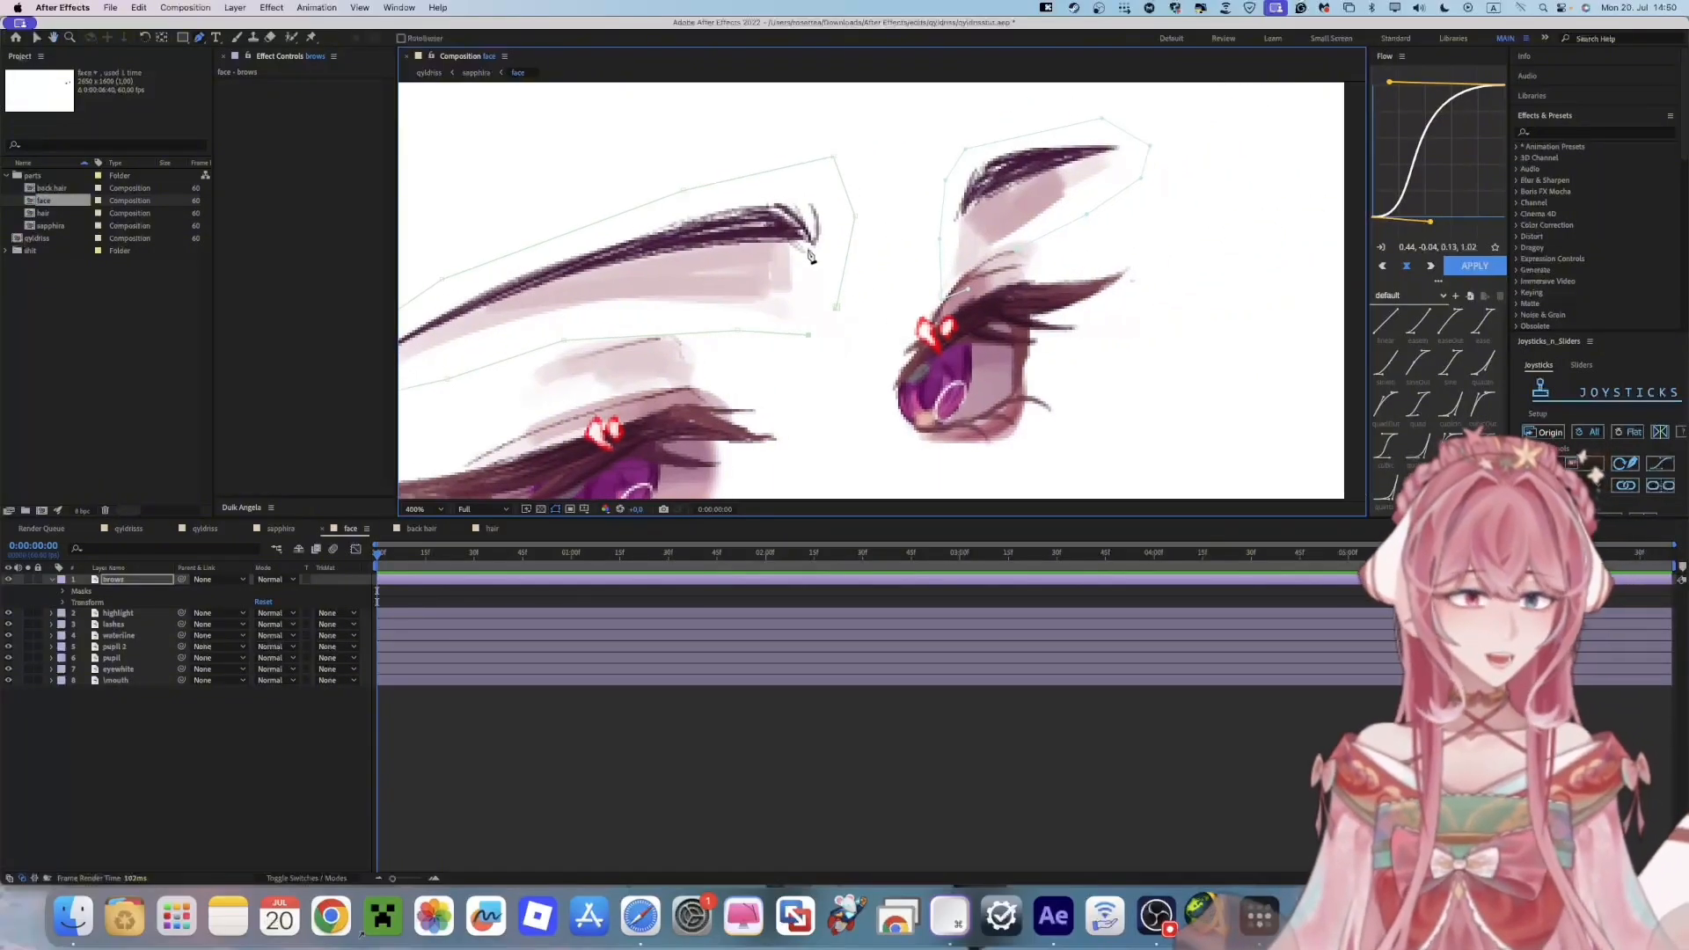
{"action": "scroll", "coordinate": [832, 301], "scroll_direction": "up", "scroll_amount": 1}
{"action": "left_click", "coordinate": [892, 316]}
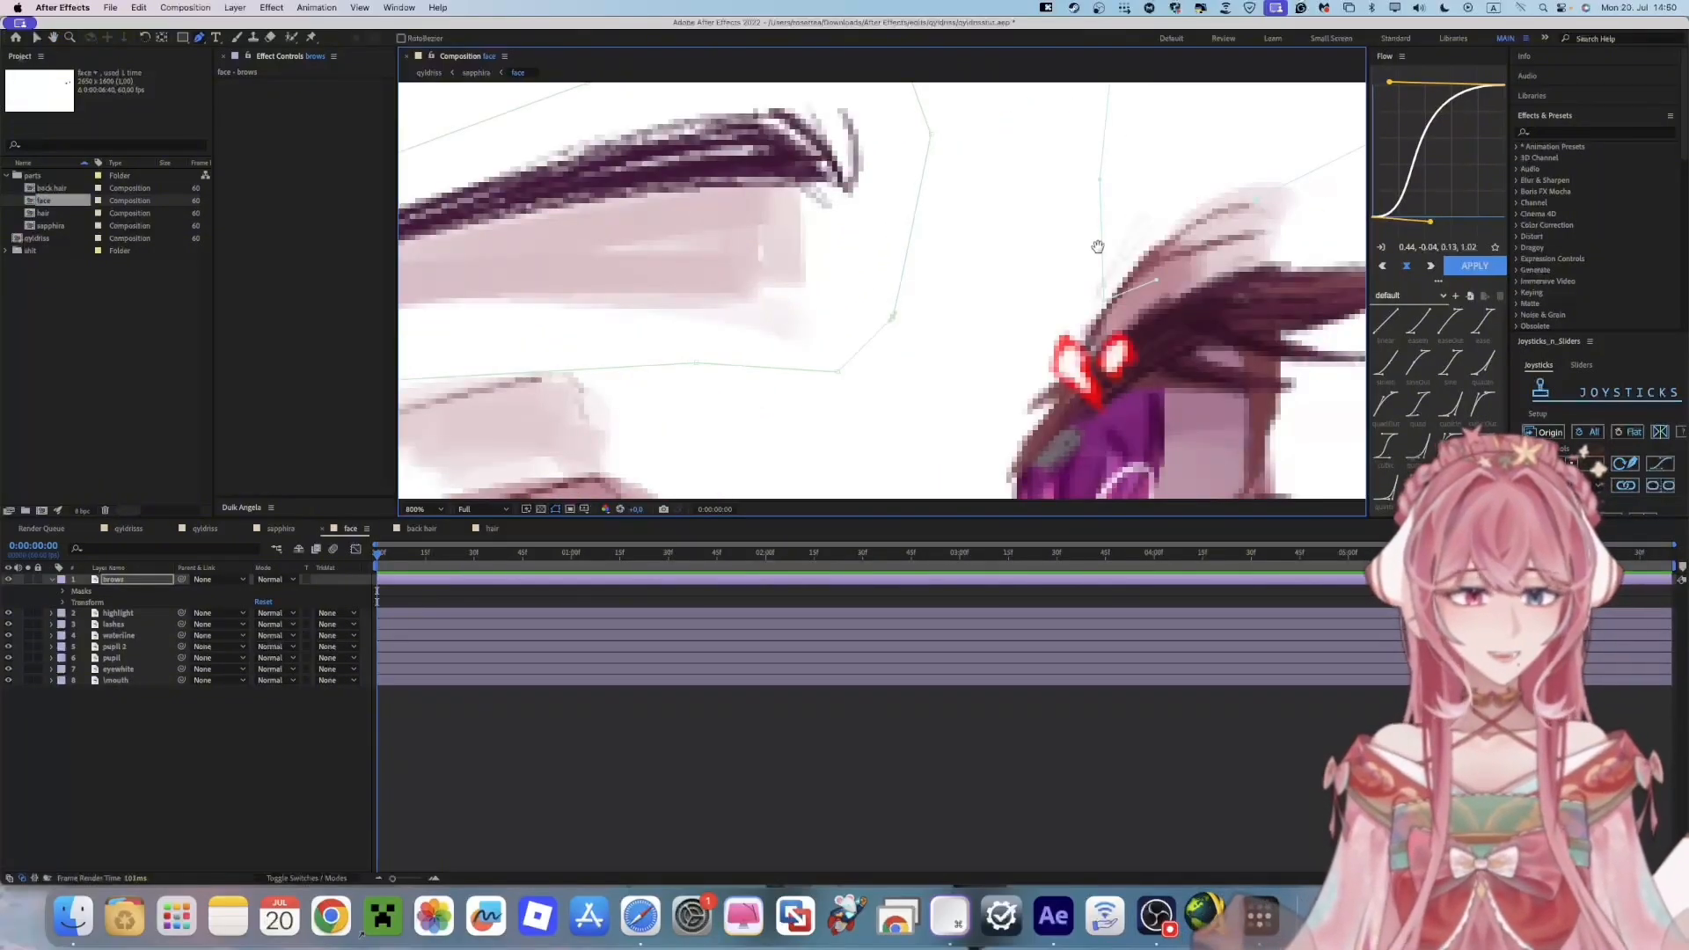
{"action": "left_click_drag", "start_coordinate": [1100, 245], "coordinate": [908, 284]}
Place three Puppet pins along the smaller brow, at its inner end, middle and outer tip, undoing one misplaced pin
{"action": "key", "text": "super+p"}
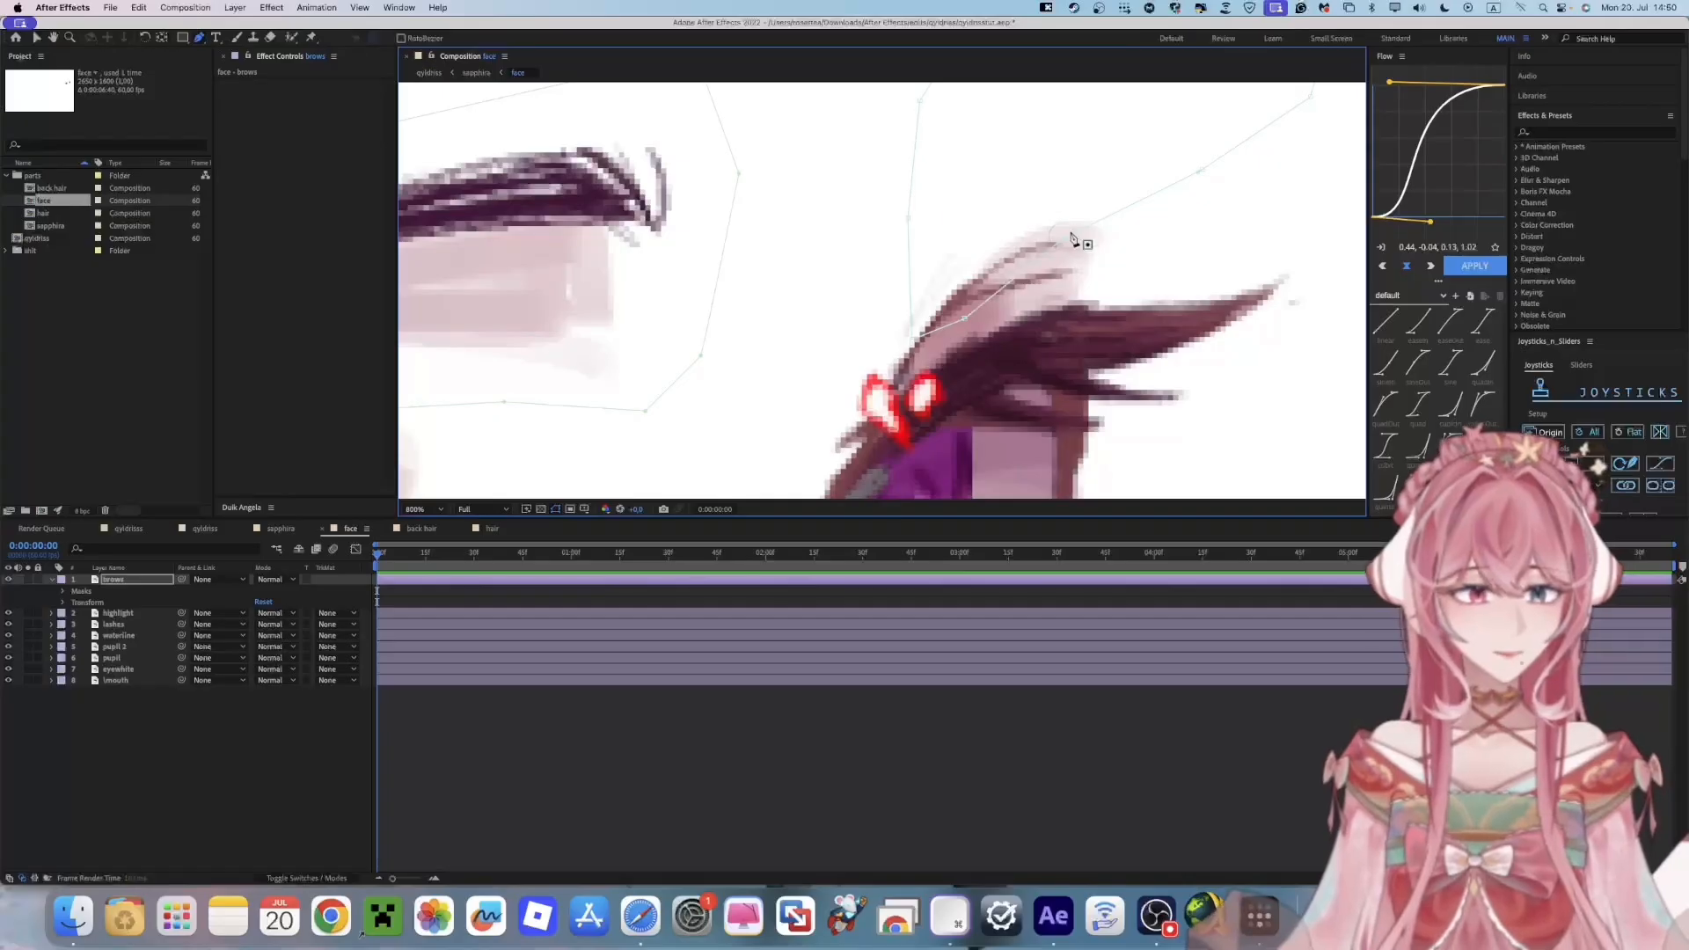
{"action": "scroll", "coordinate": [1075, 248], "scroll_direction": "down", "scroll_amount": 1}
{"action": "left_click", "coordinate": [1040, 194]}
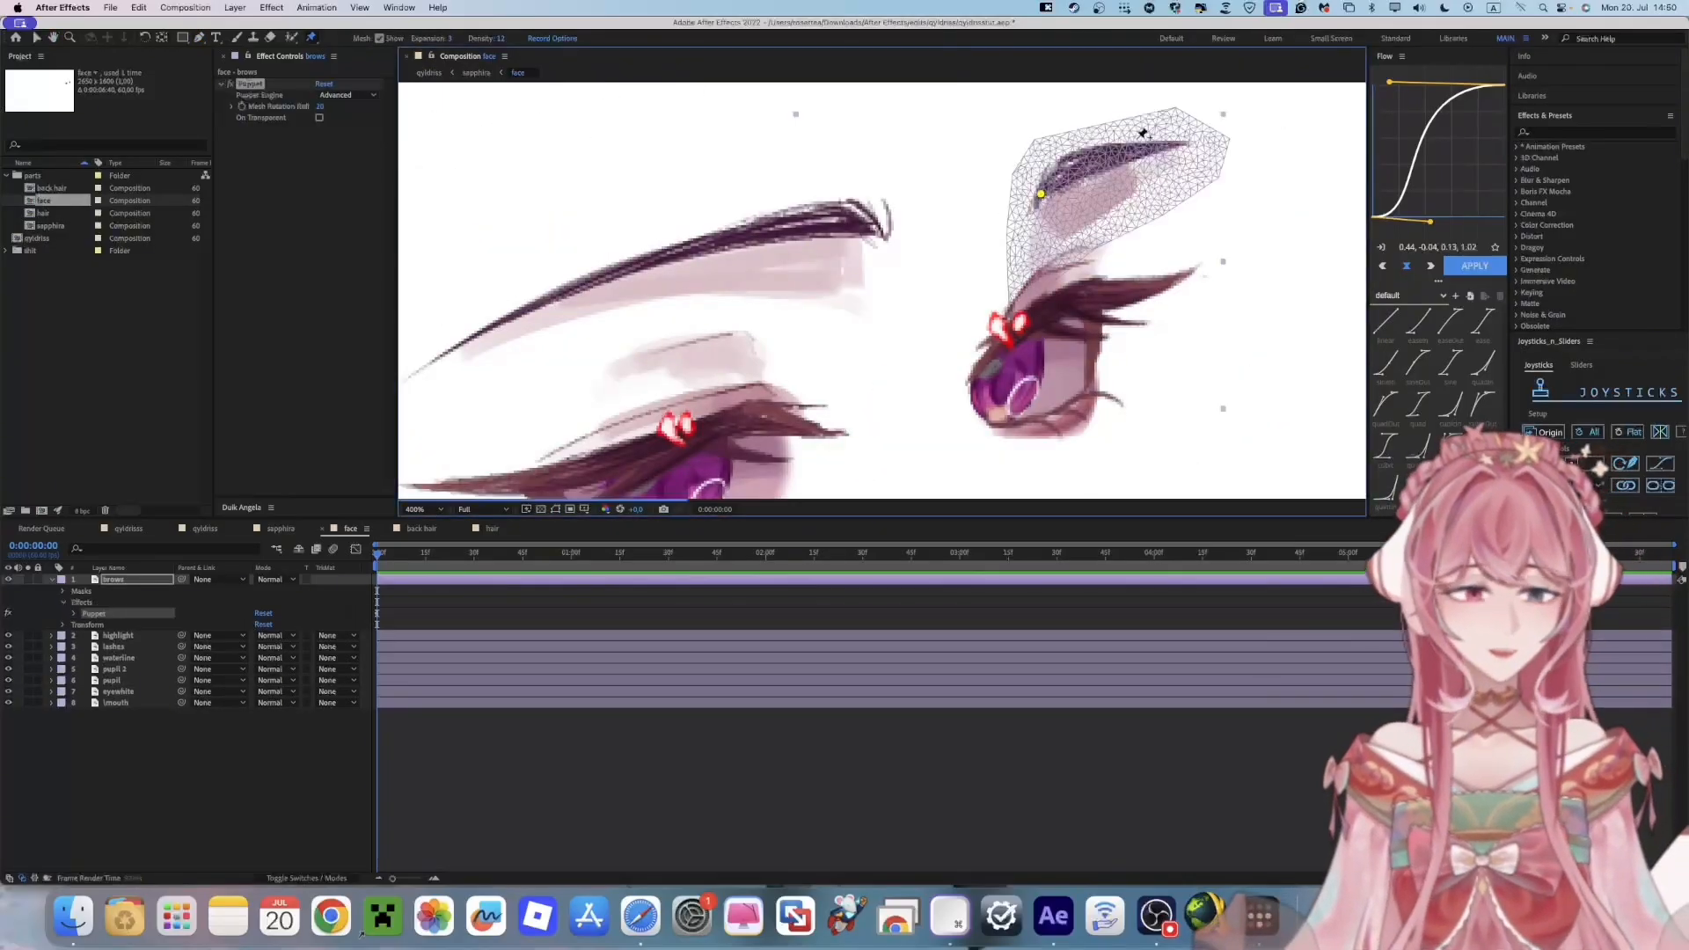
{"action": "left_click", "coordinate": [1115, 153]}
{"action": "left_click", "coordinate": [1159, 138]}
{"action": "key", "text": "super+z"}
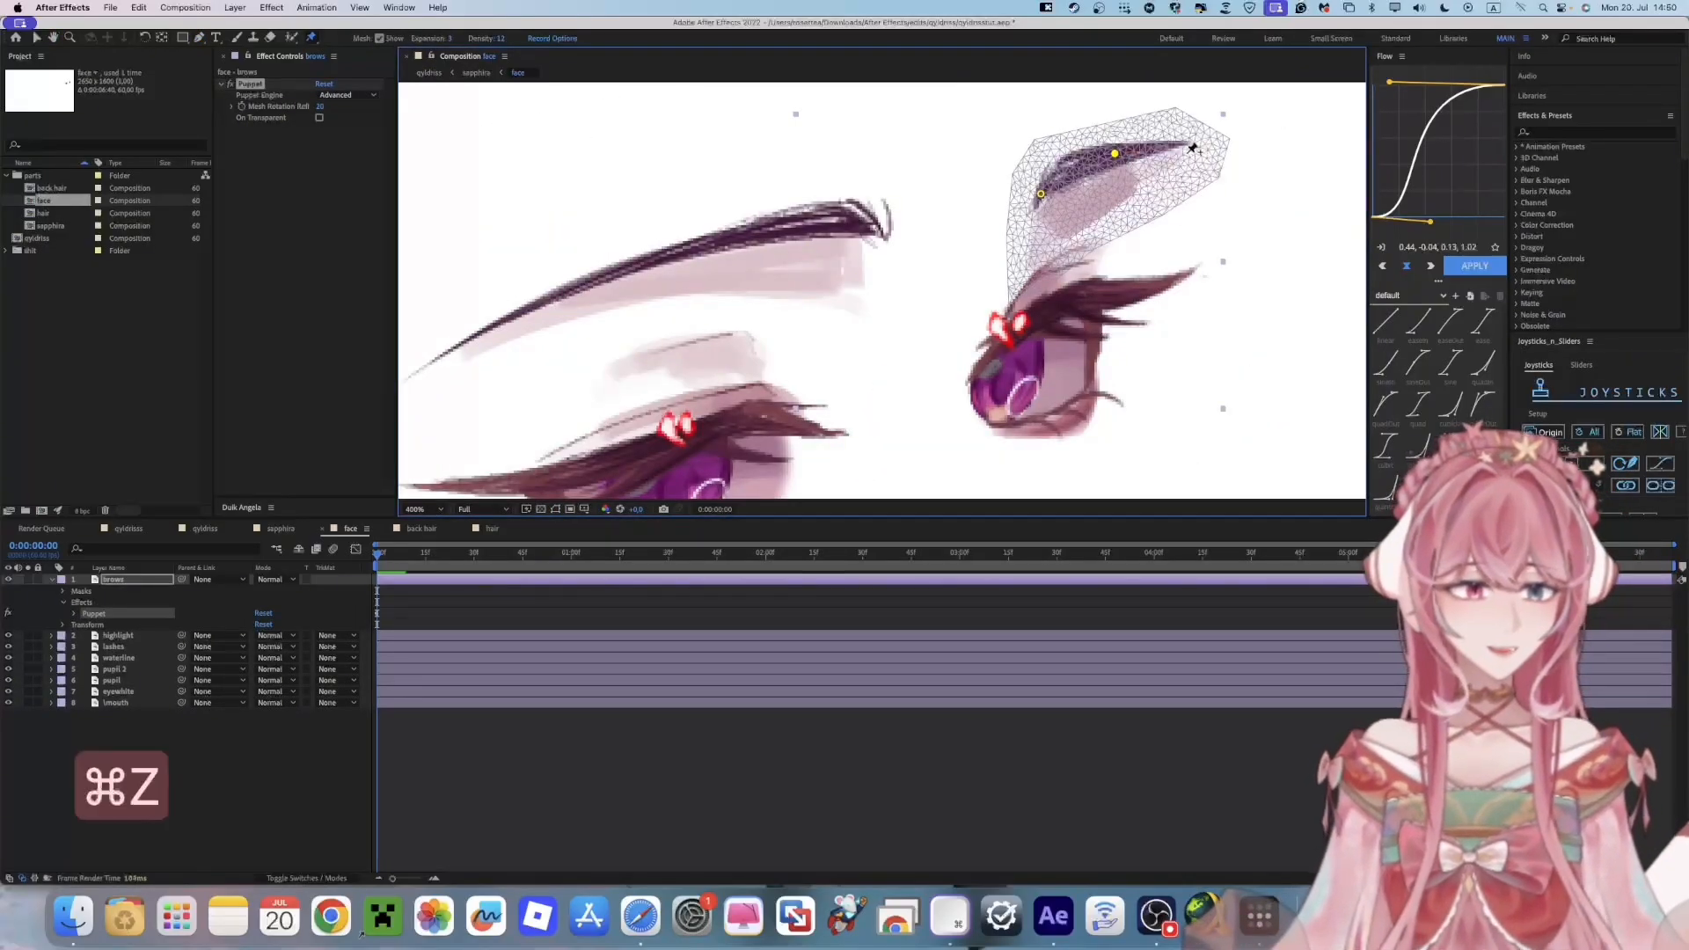
{"action": "left_click", "coordinate": [1188, 148]}
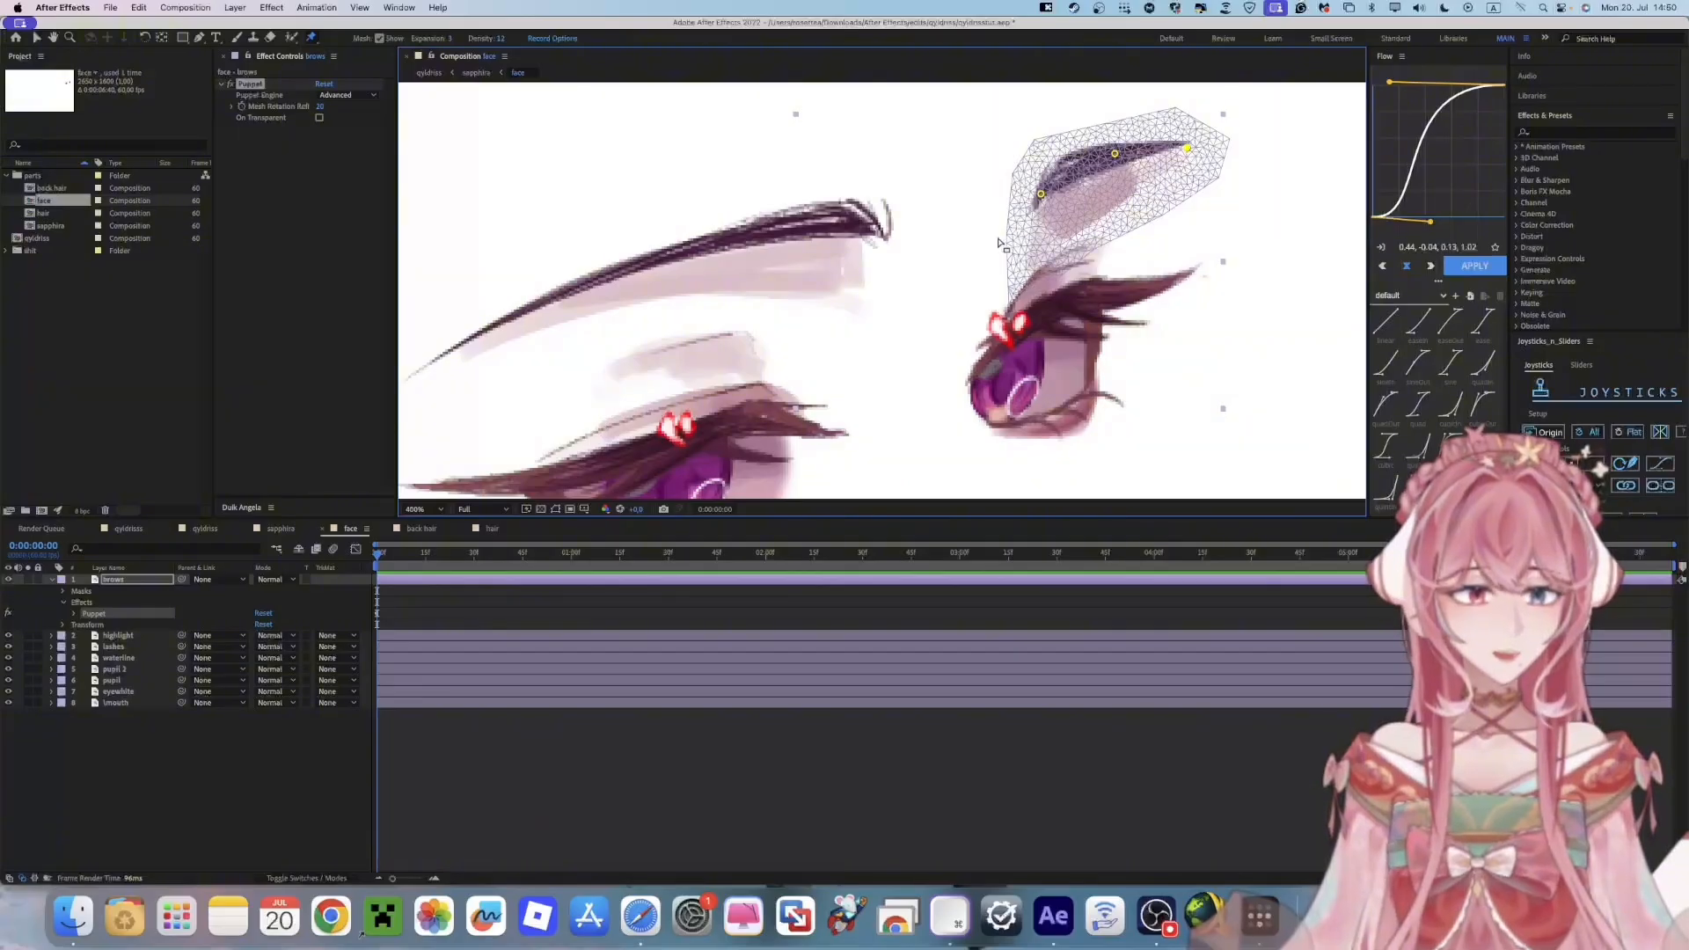
Place three Puppet pins along the larger brow, from its inner end to its outer tip
{"action": "left_click_drag", "start_coordinate": [918, 306], "coordinate": [708, 335]}
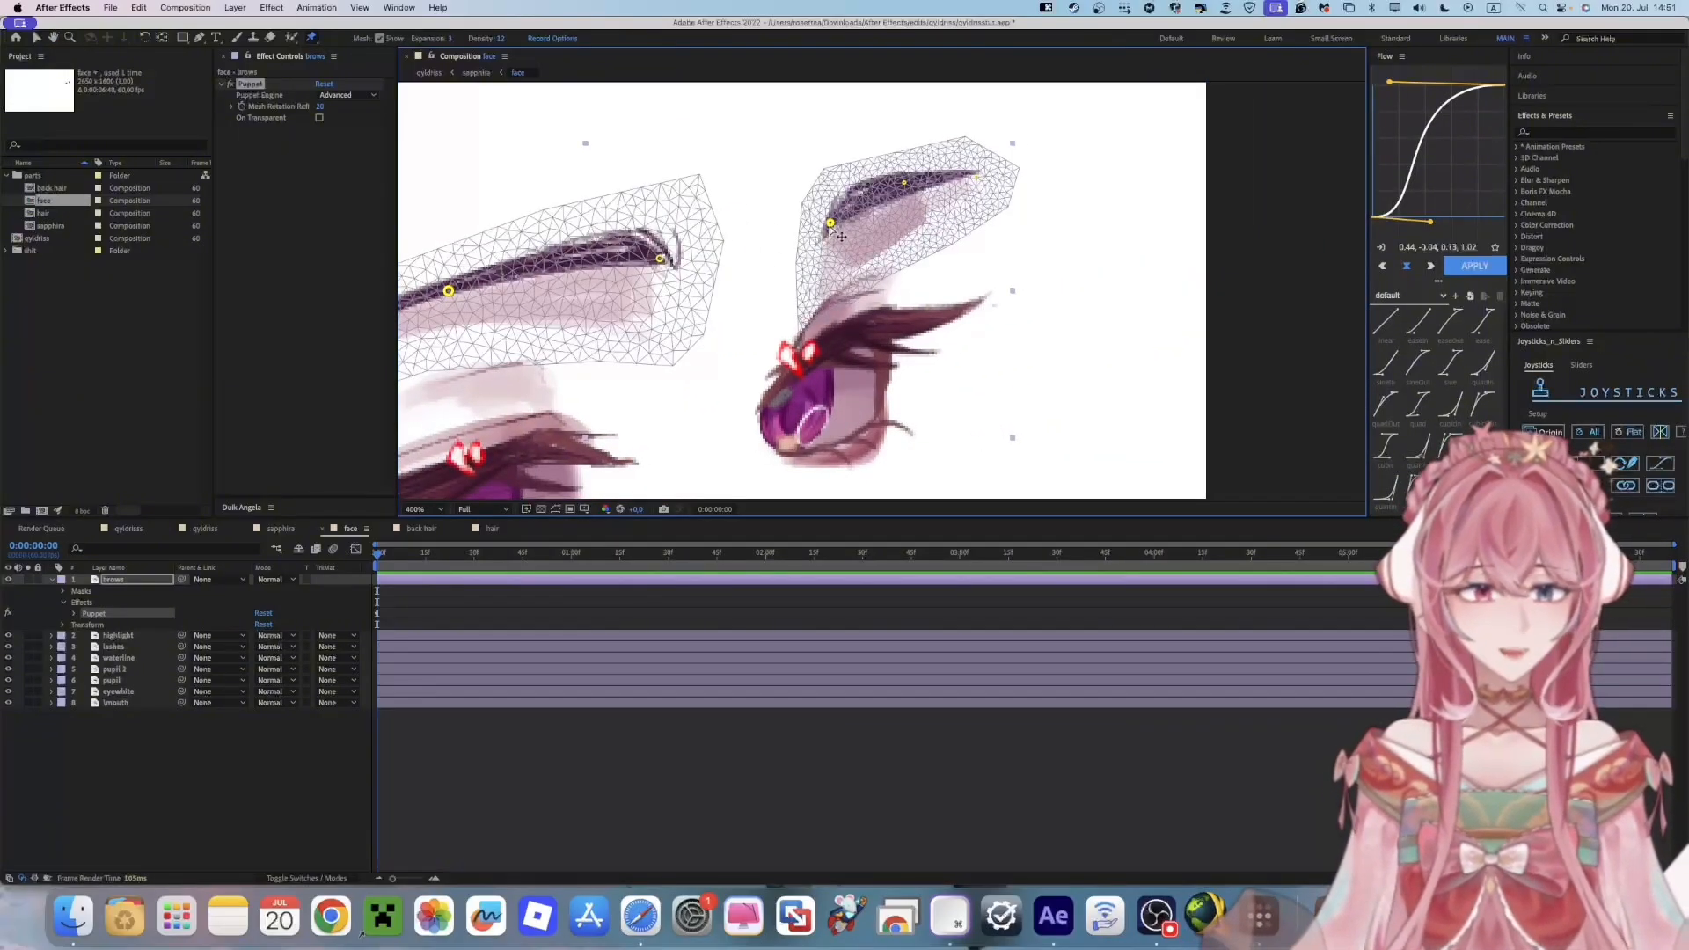
{"action": "left_click_drag", "start_coordinate": [776, 261], "coordinate": [841, 274]}
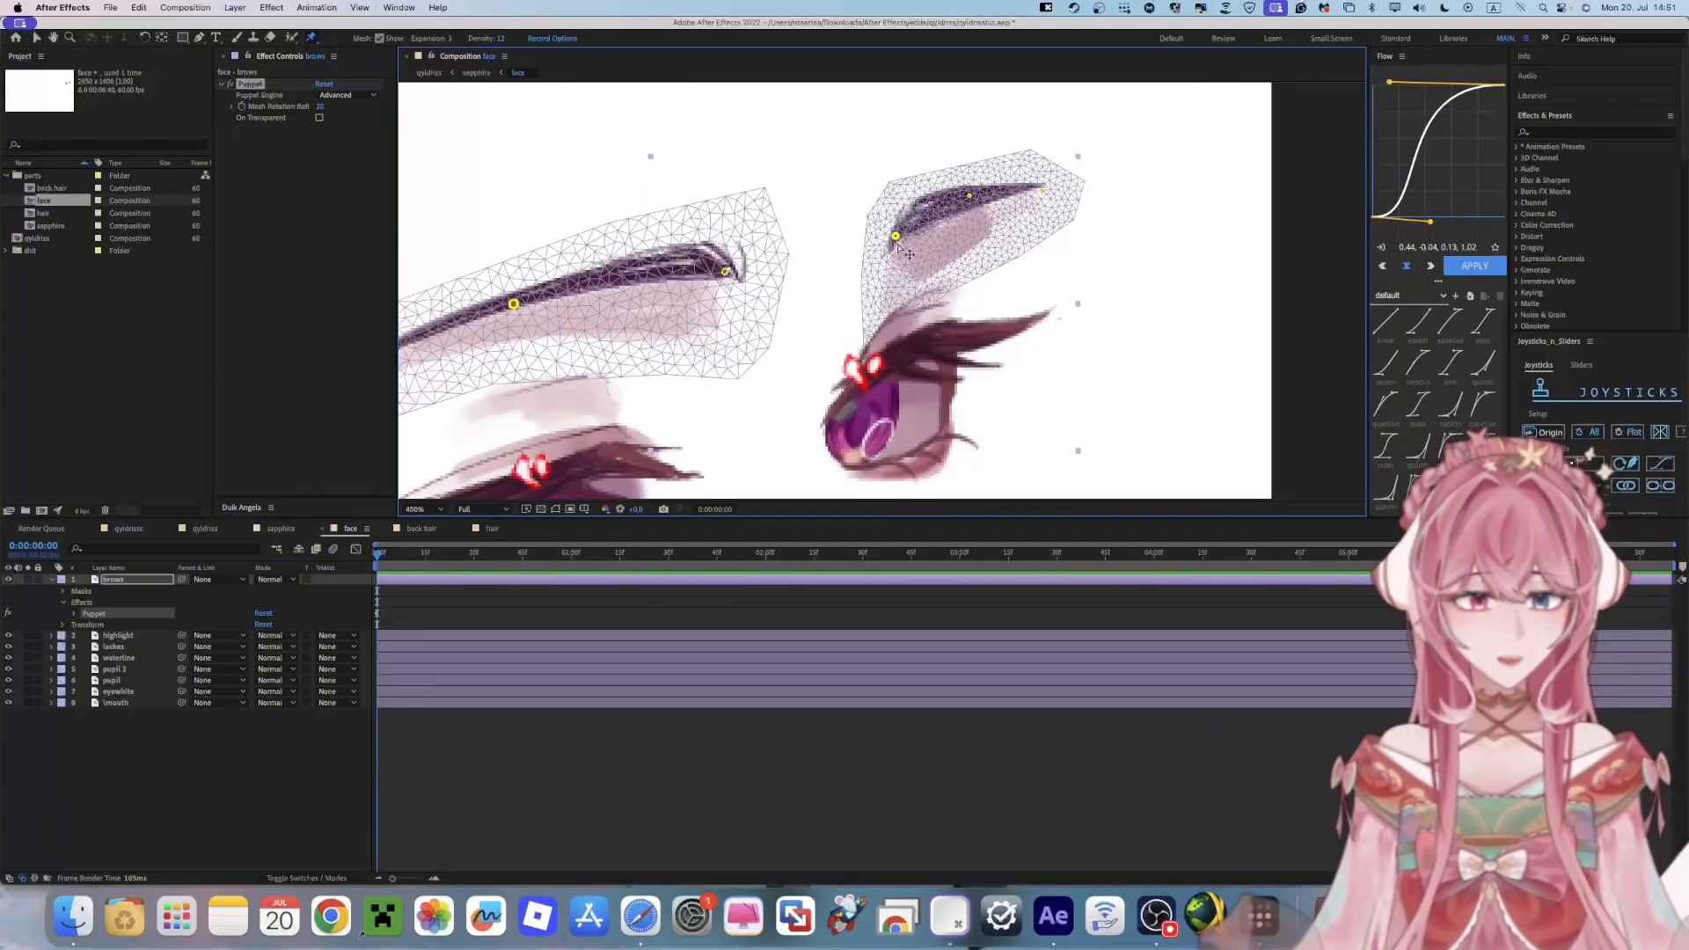
{"action": "left_click", "coordinate": [896, 240]}
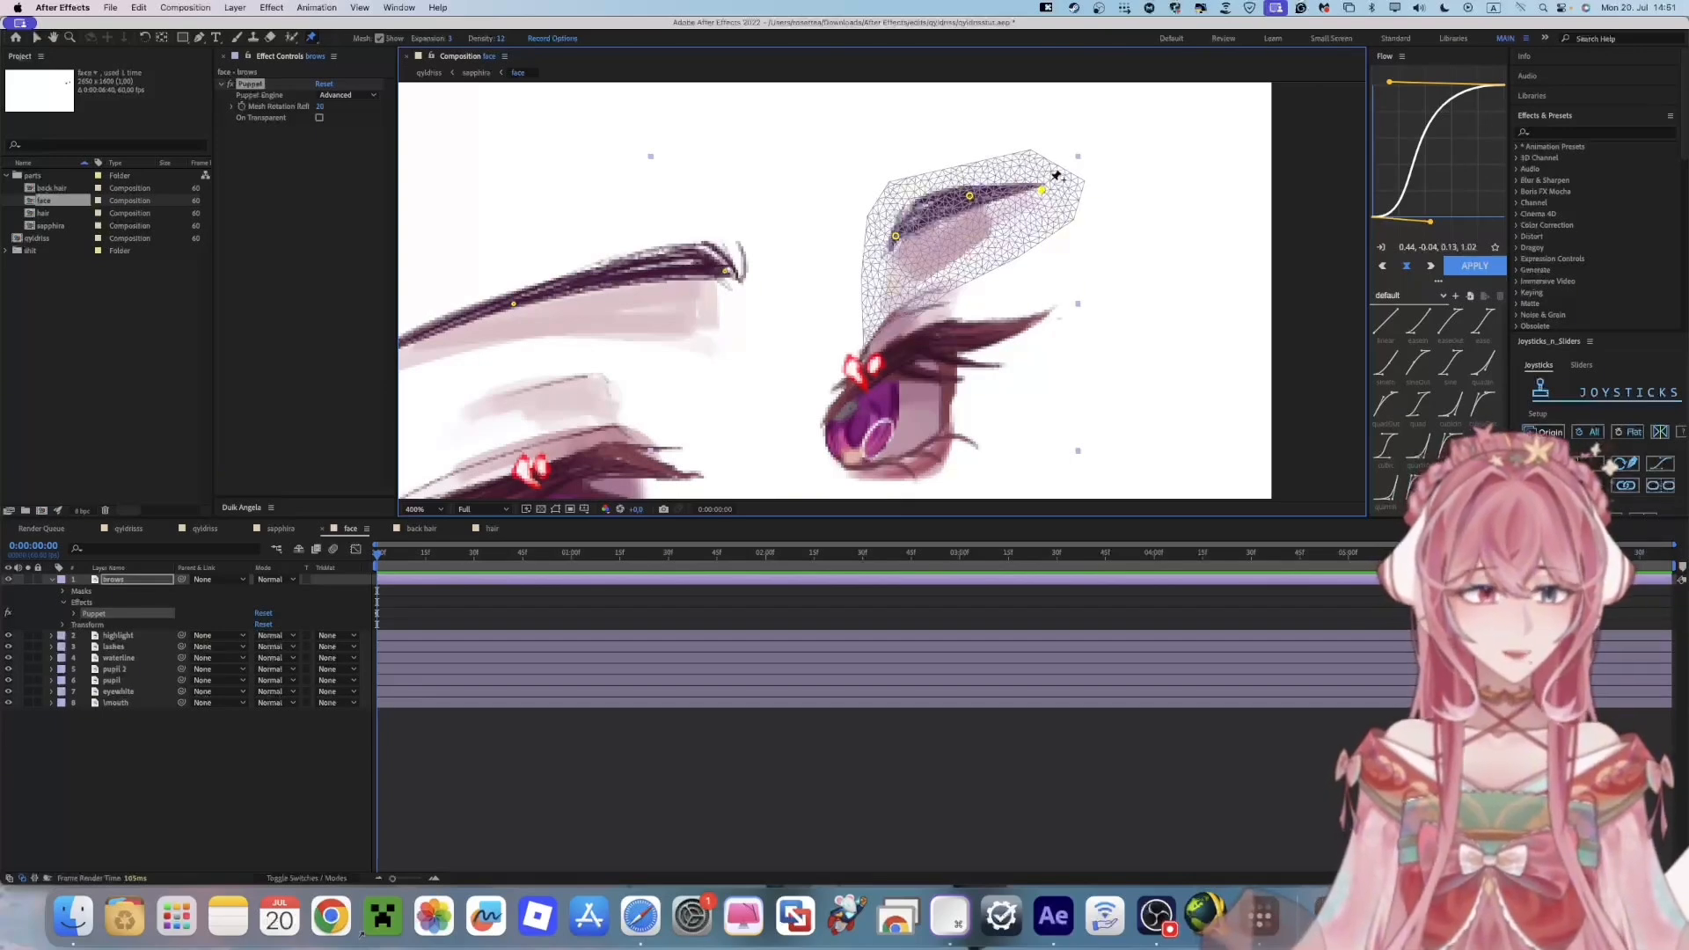
Place two Puppet pins on each eye's red highlight, one above the other, in the highlight layer
{"action": "scroll", "coordinate": [1090, 207], "scroll_direction": "left", "scroll_amount": 5}
{"action": "scroll", "coordinate": [1091, 207], "scroll_direction": "down", "scroll_amount": 3}
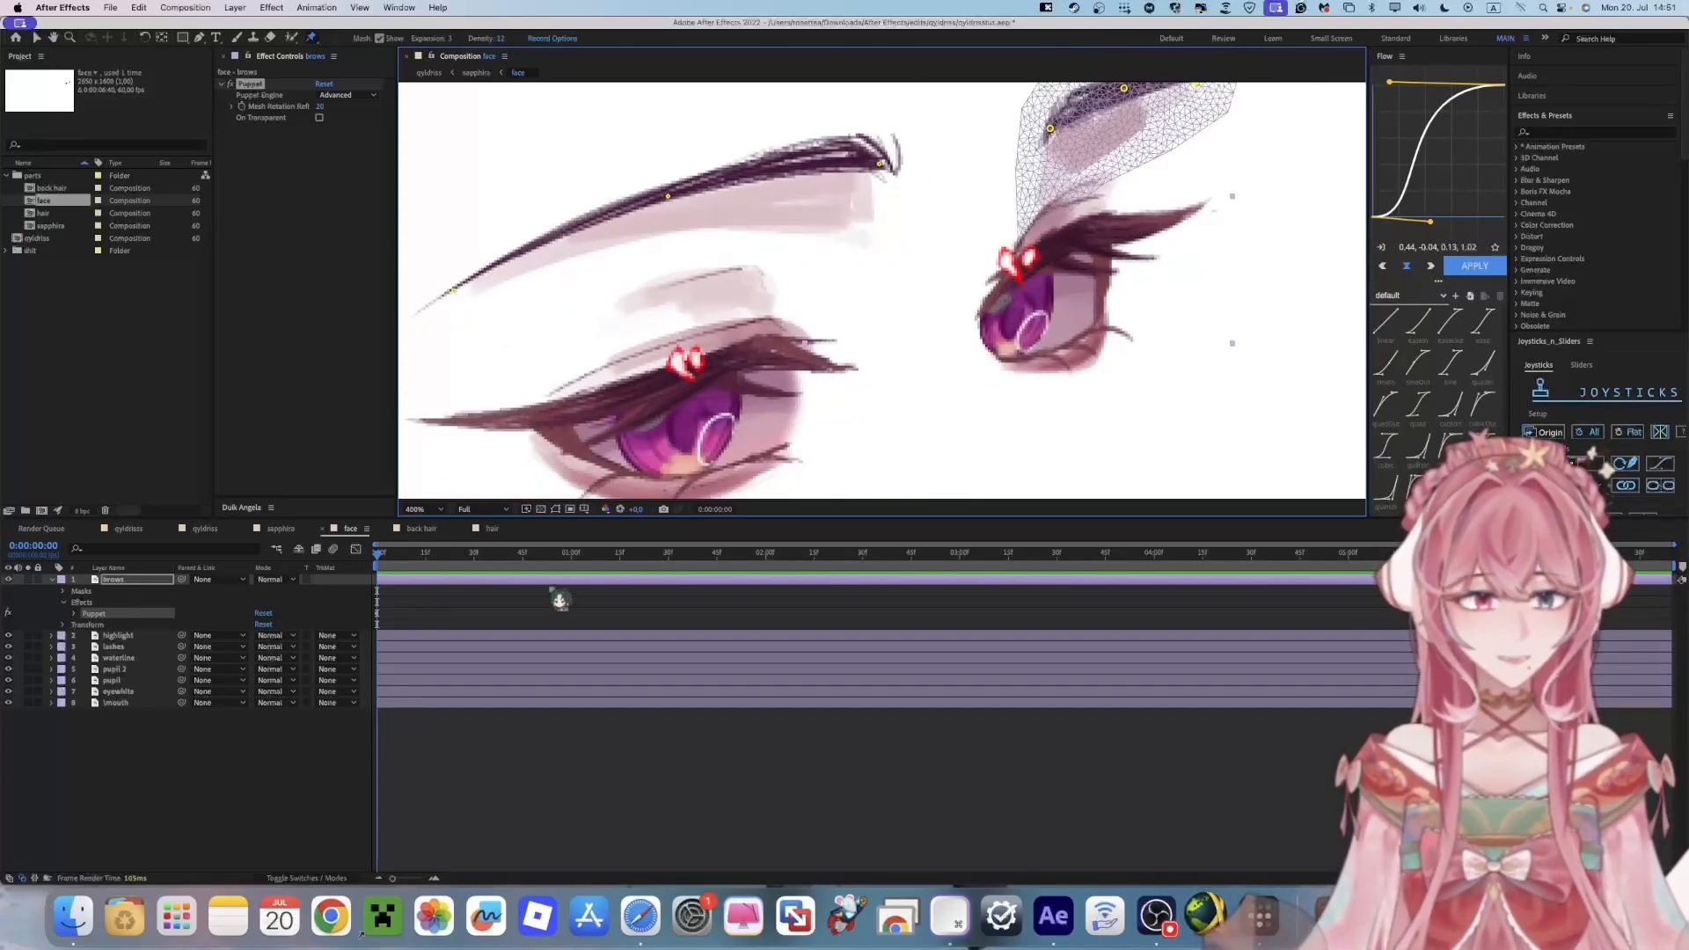
{"action": "left_click", "coordinate": [465, 640]}
{"action": "left_click_drag", "start_coordinate": [886, 367], "coordinate": [887, 349]}
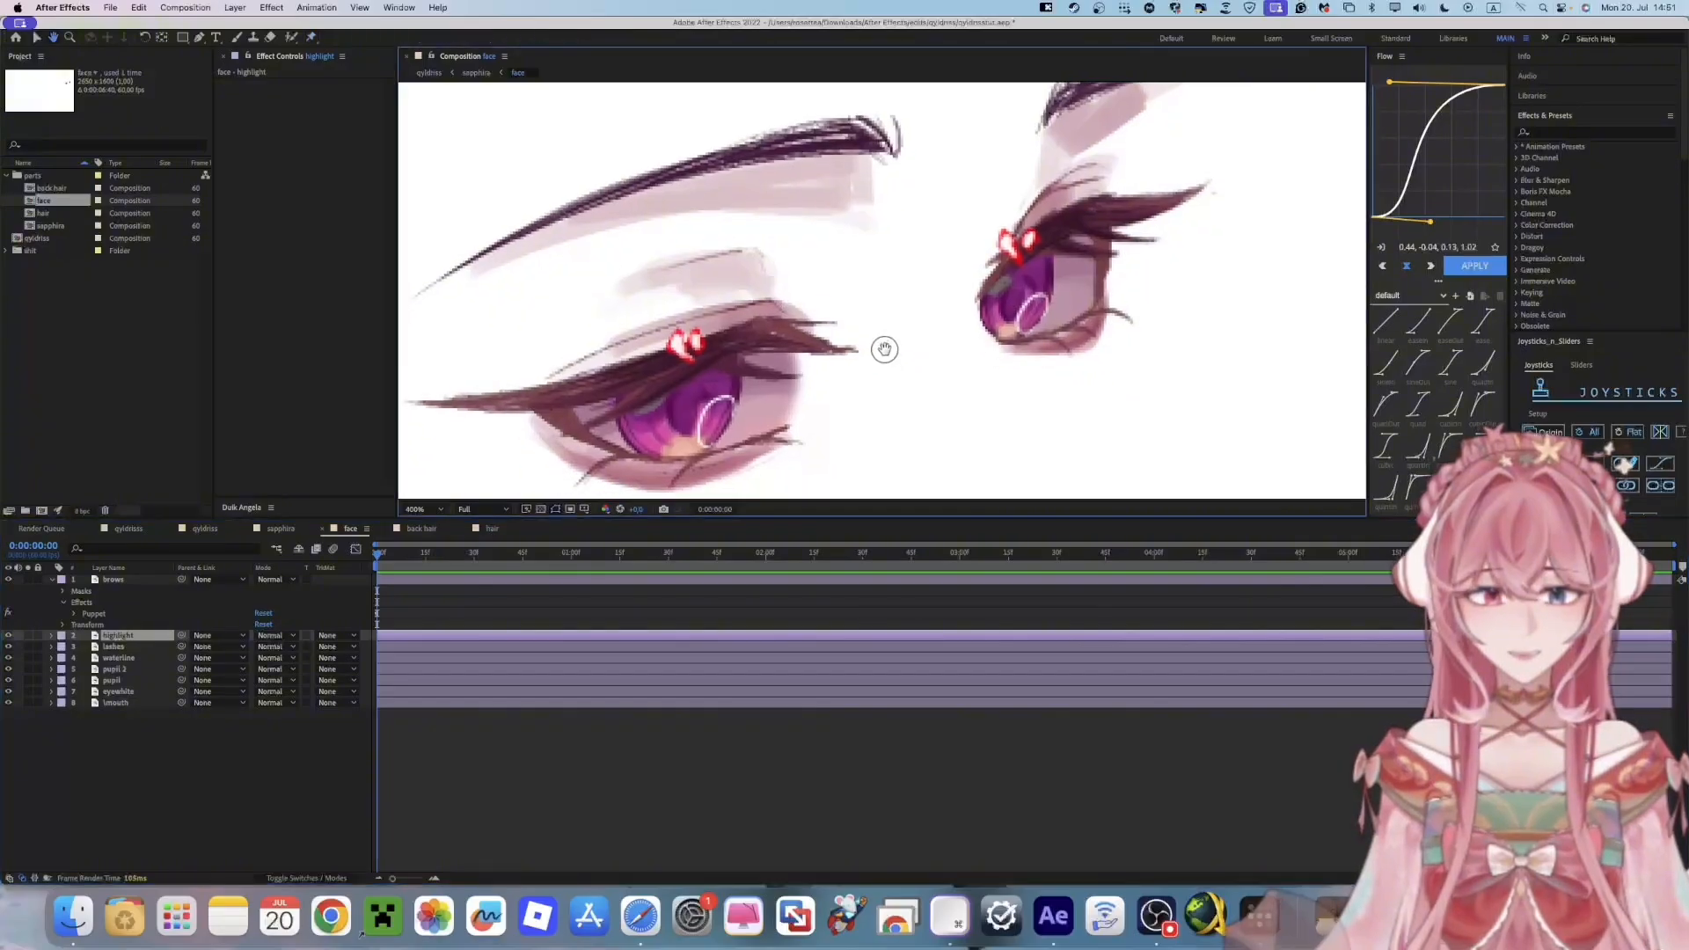
{"action": "left_click", "coordinate": [1019, 227]}
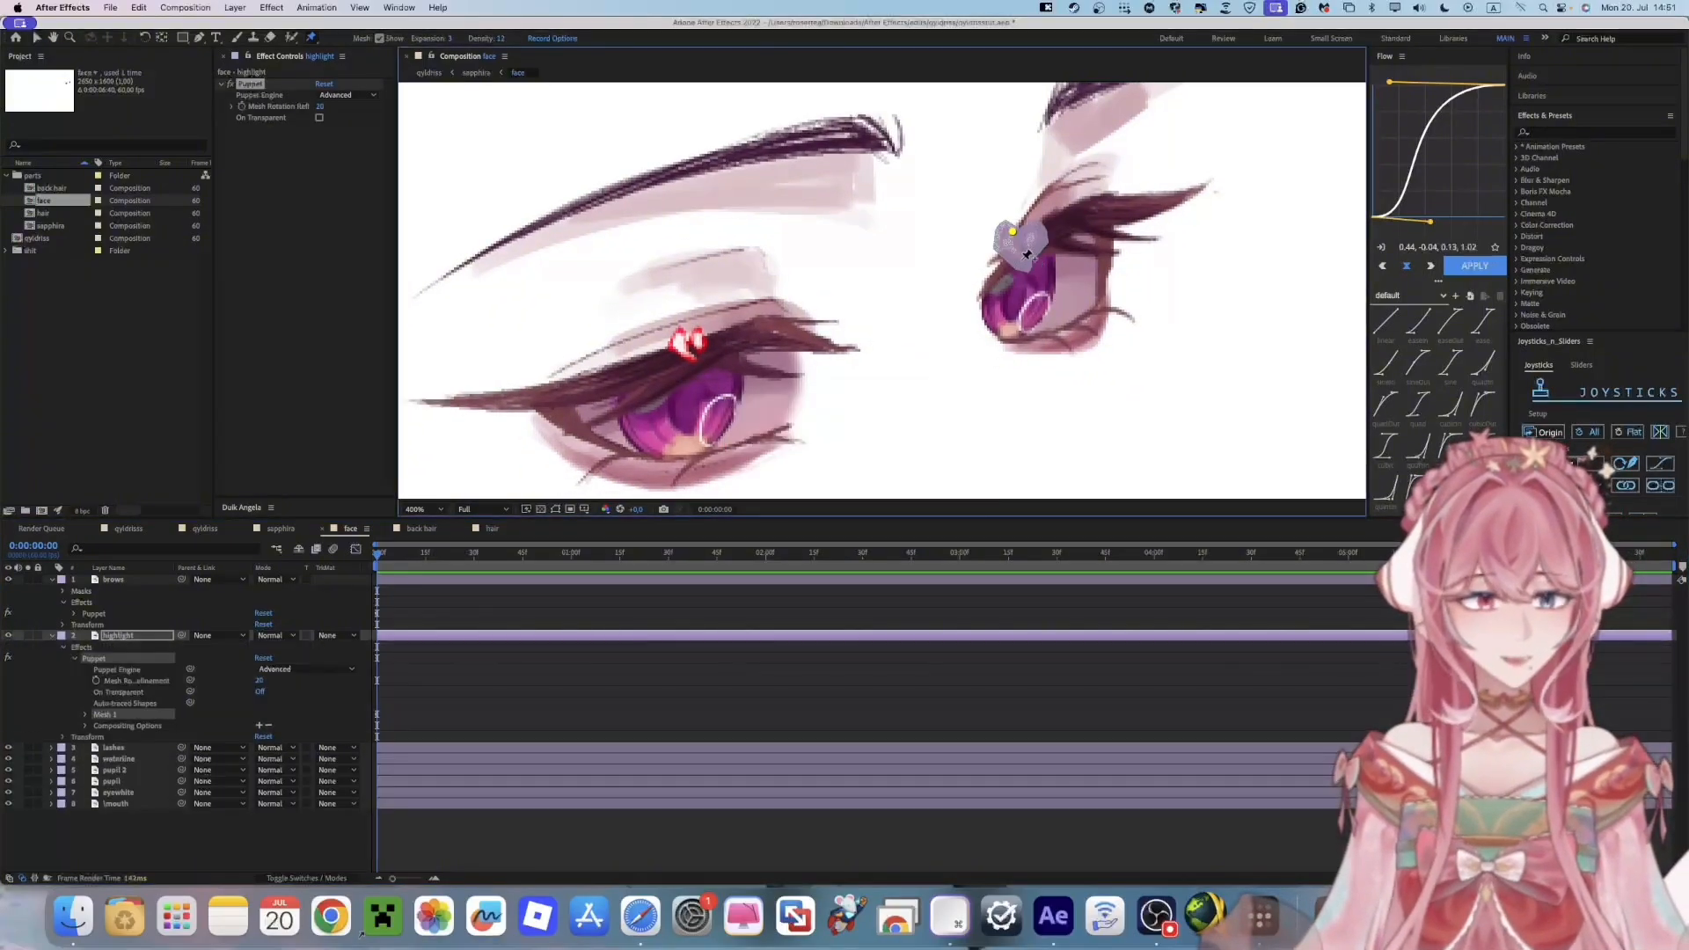
{"action": "left_click", "coordinate": [1020, 262]}
{"action": "left_click", "coordinate": [697, 332]}
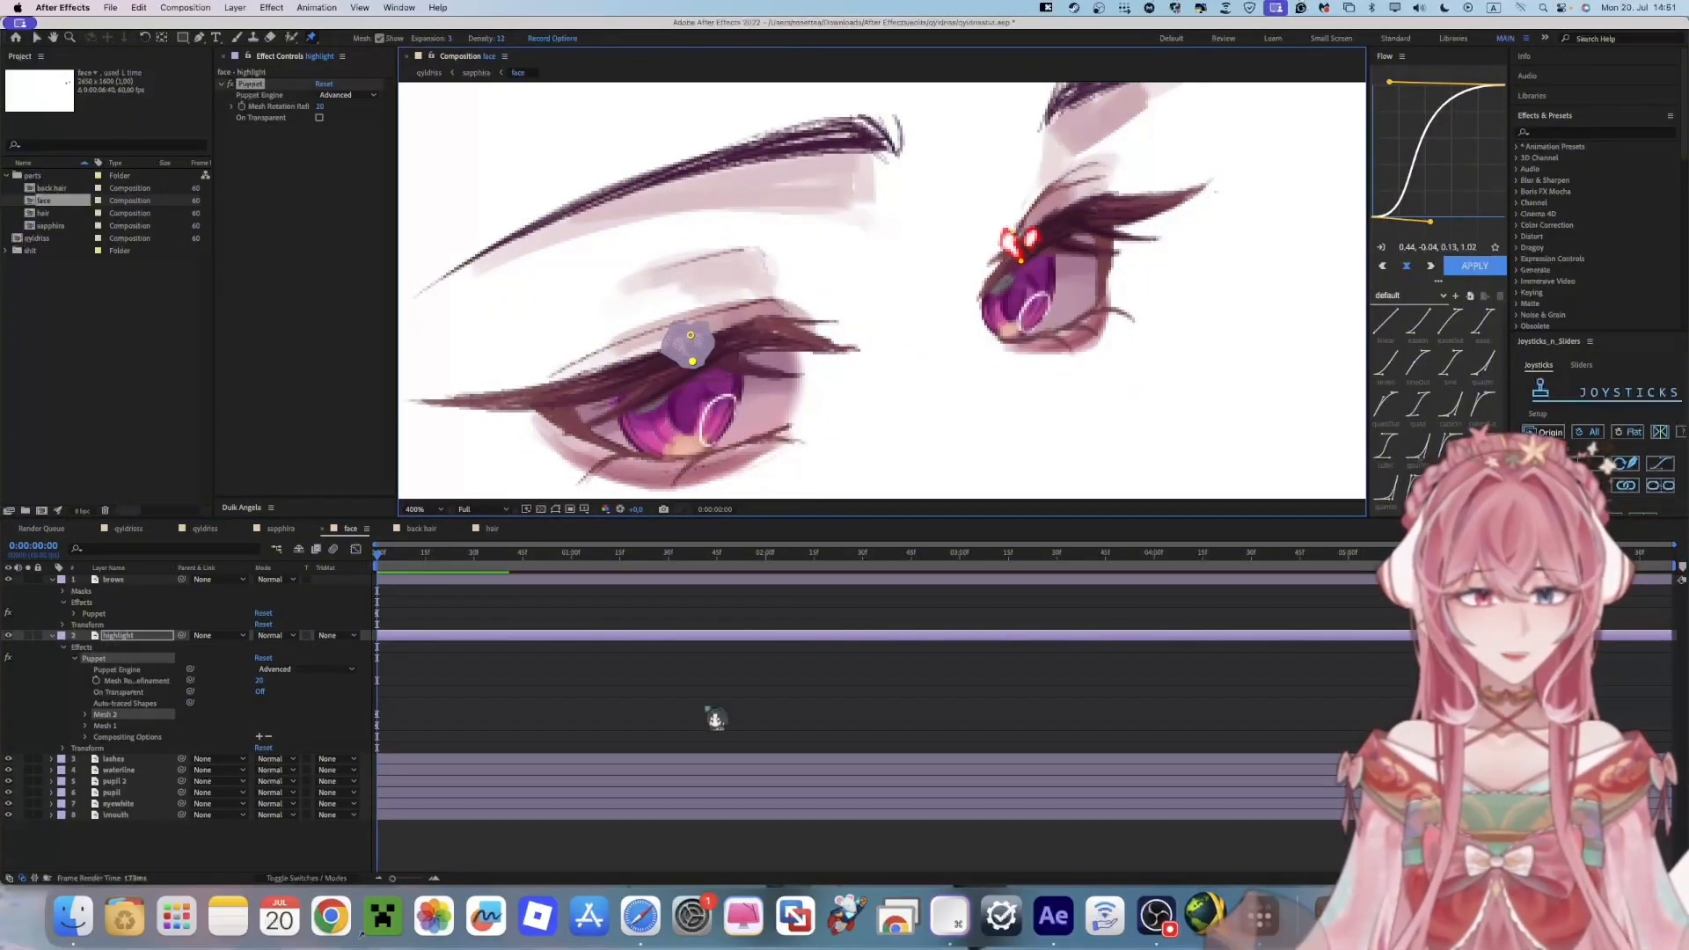
{"action": "left_click", "coordinate": [148, 762]}
{"action": "scroll", "coordinate": [946, 301], "scroll_direction": "right", "scroll_amount": 2}
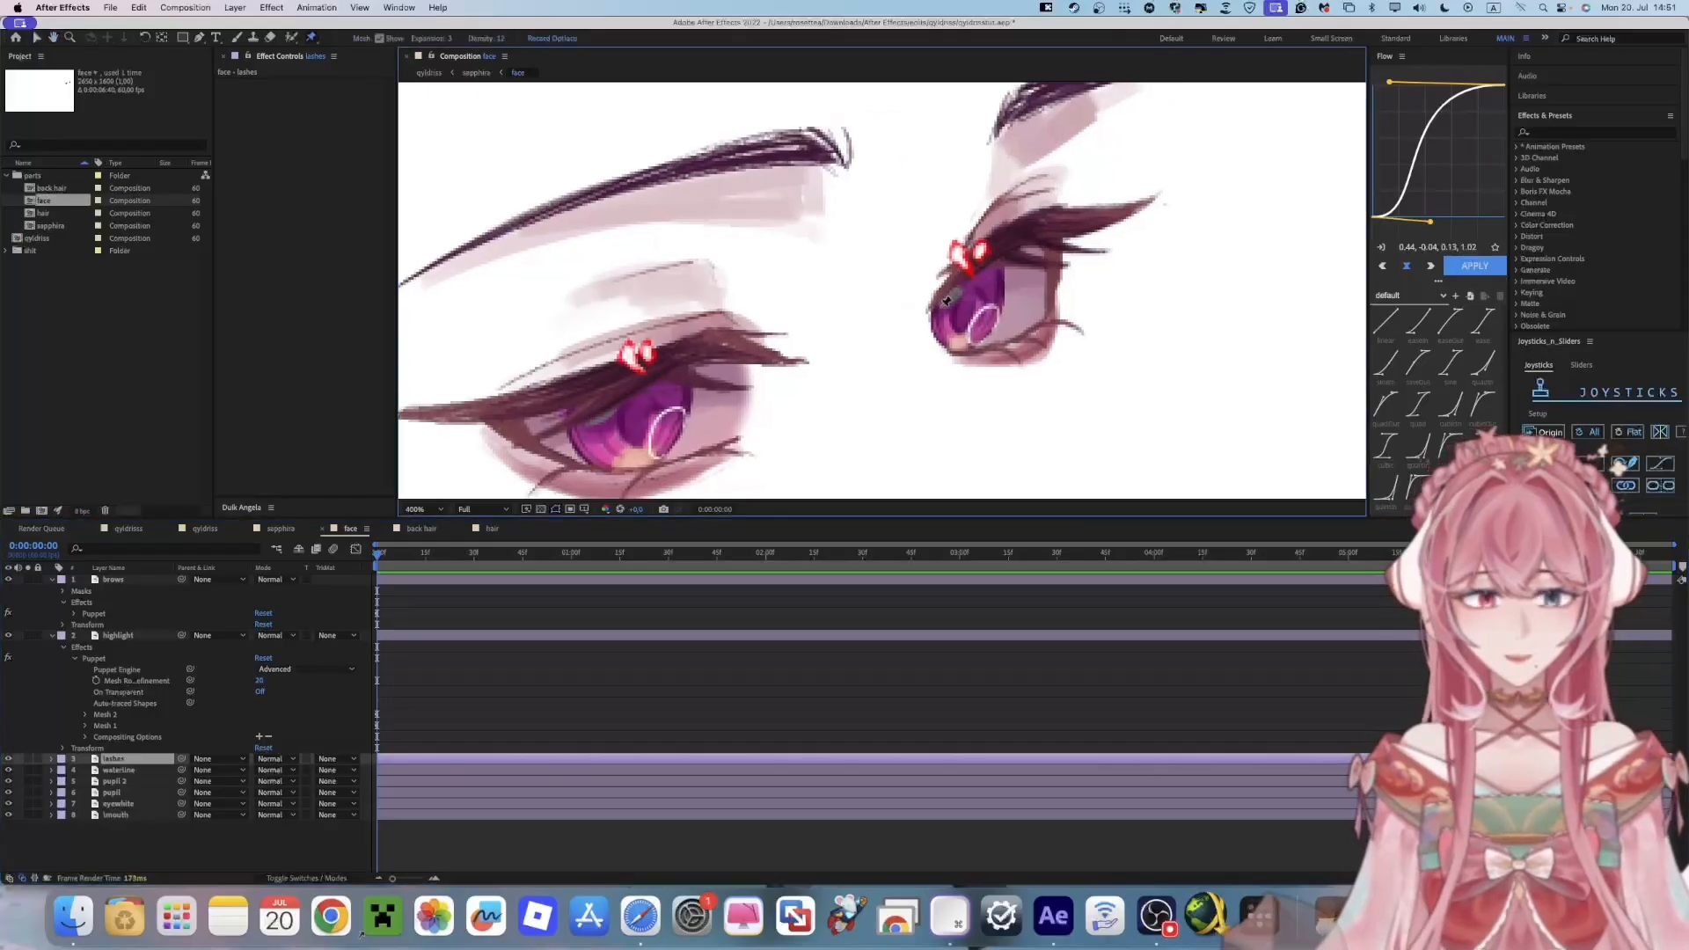
{"action": "scroll", "coordinate": [1051, 242], "scroll_direction": "right", "scroll_amount": 2}
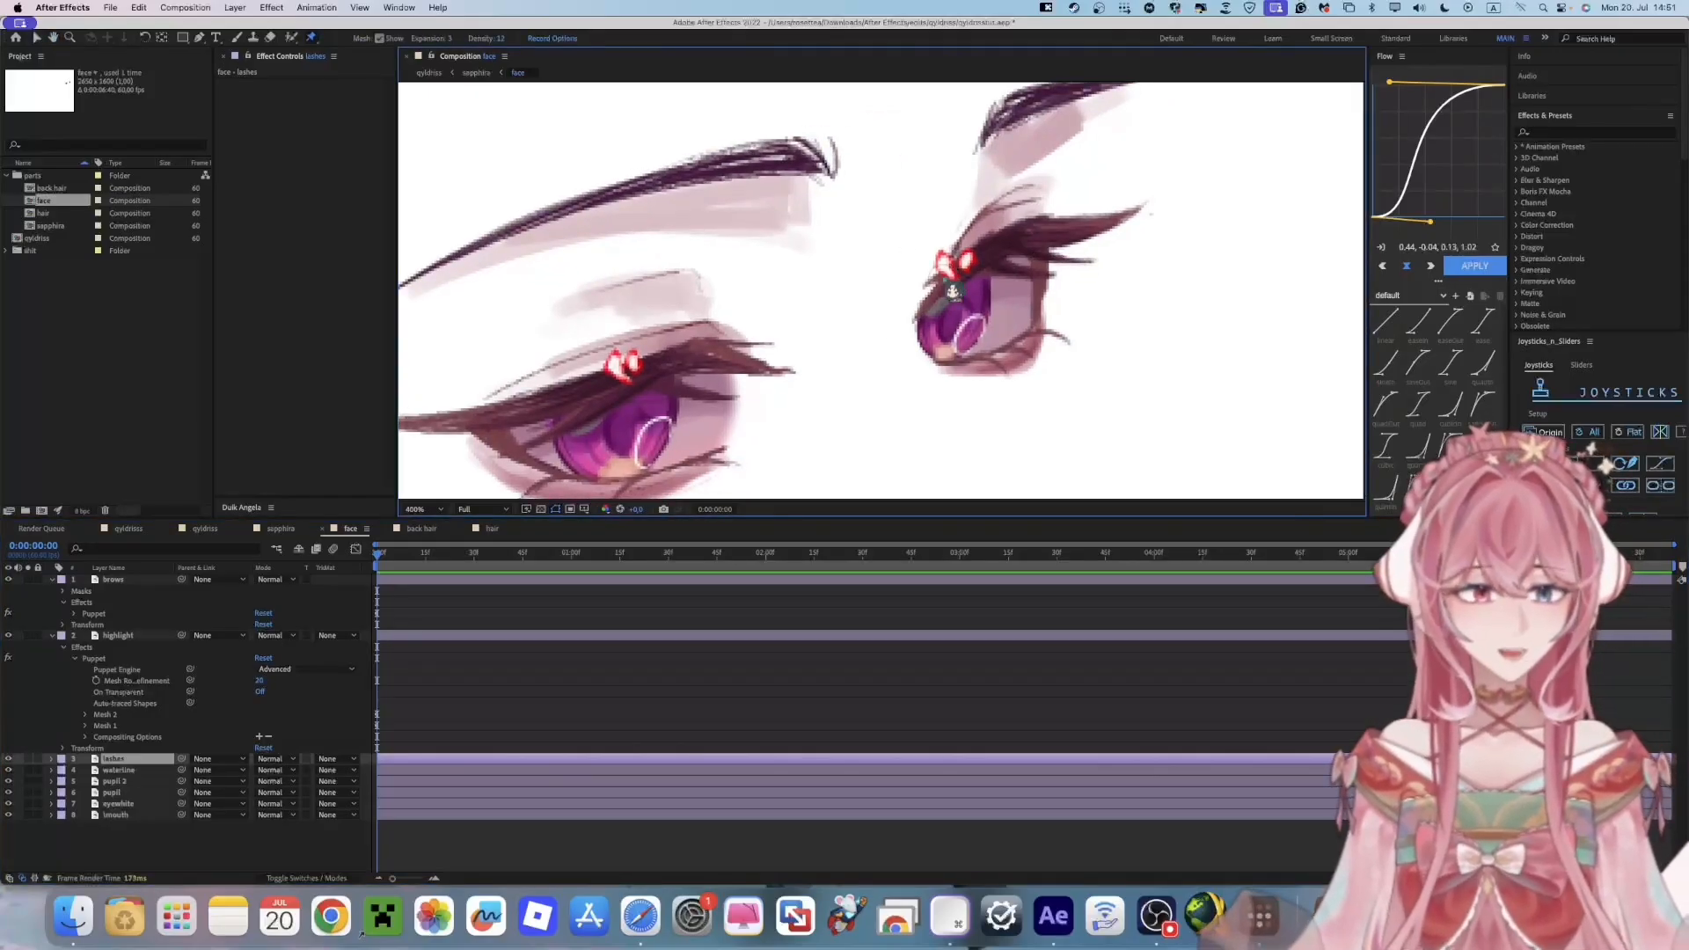
{"action": "left_click", "coordinate": [952, 290]}
{"action": "scroll", "coordinate": [764, 306], "scroll_direction": "left", "scroll_amount": 3}
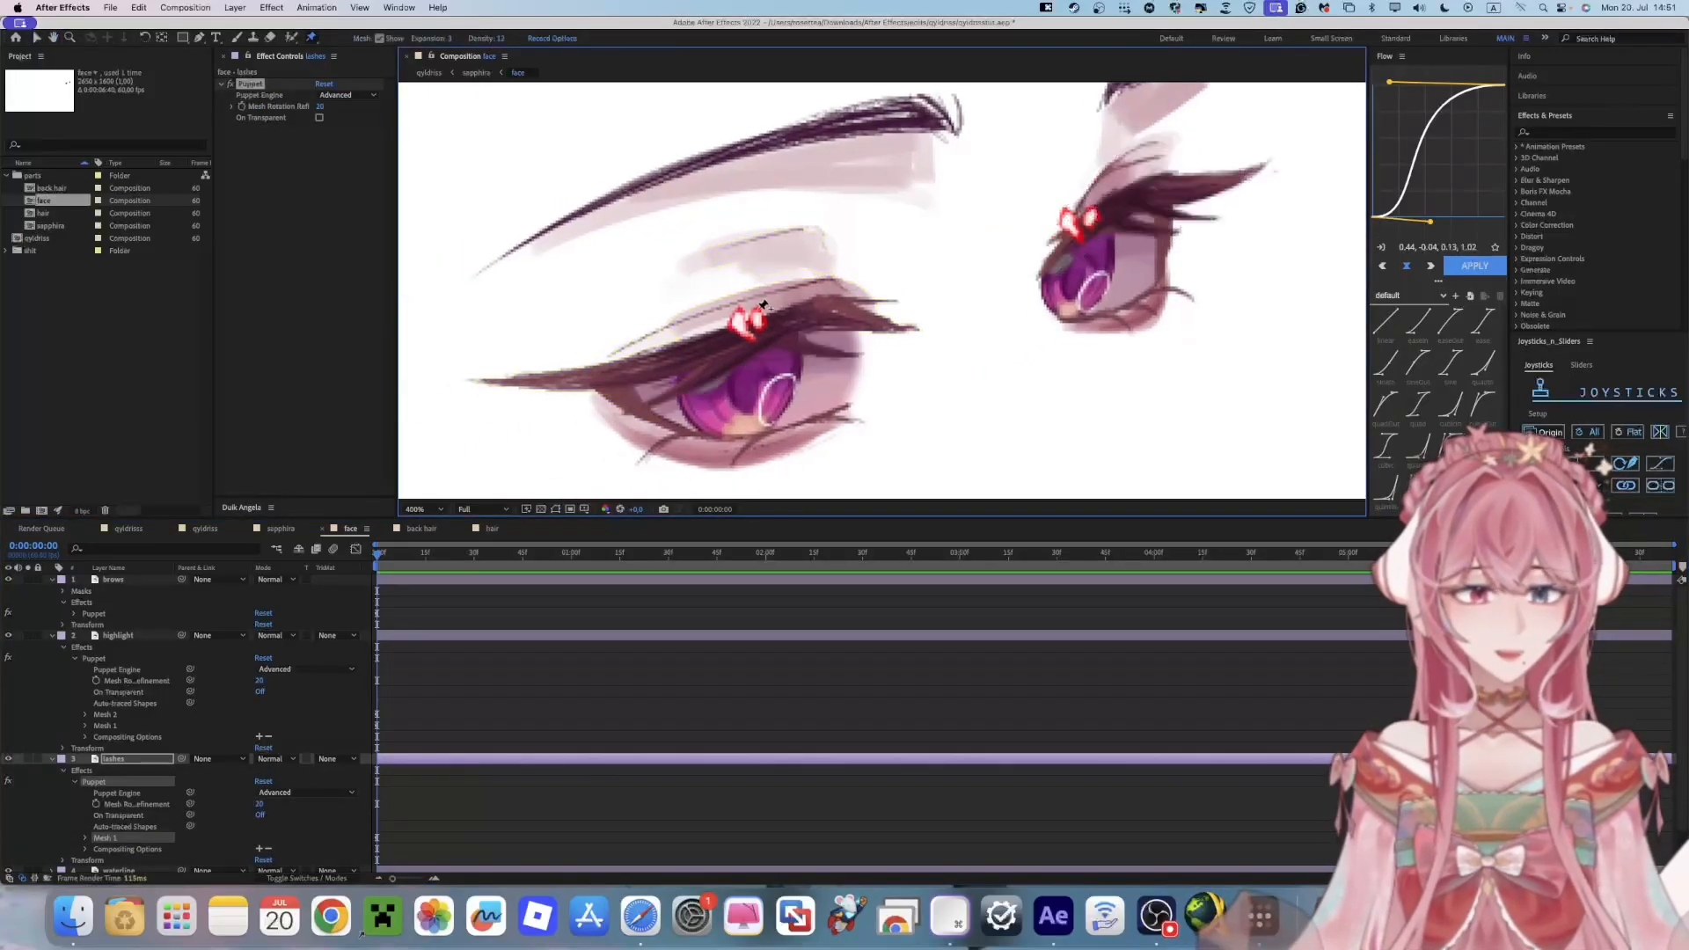
{"action": "left_click", "coordinate": [723, 248]}
{"action": "scroll", "coordinate": [734, 237], "scroll_direction": "up", "scroll_amount": 3}
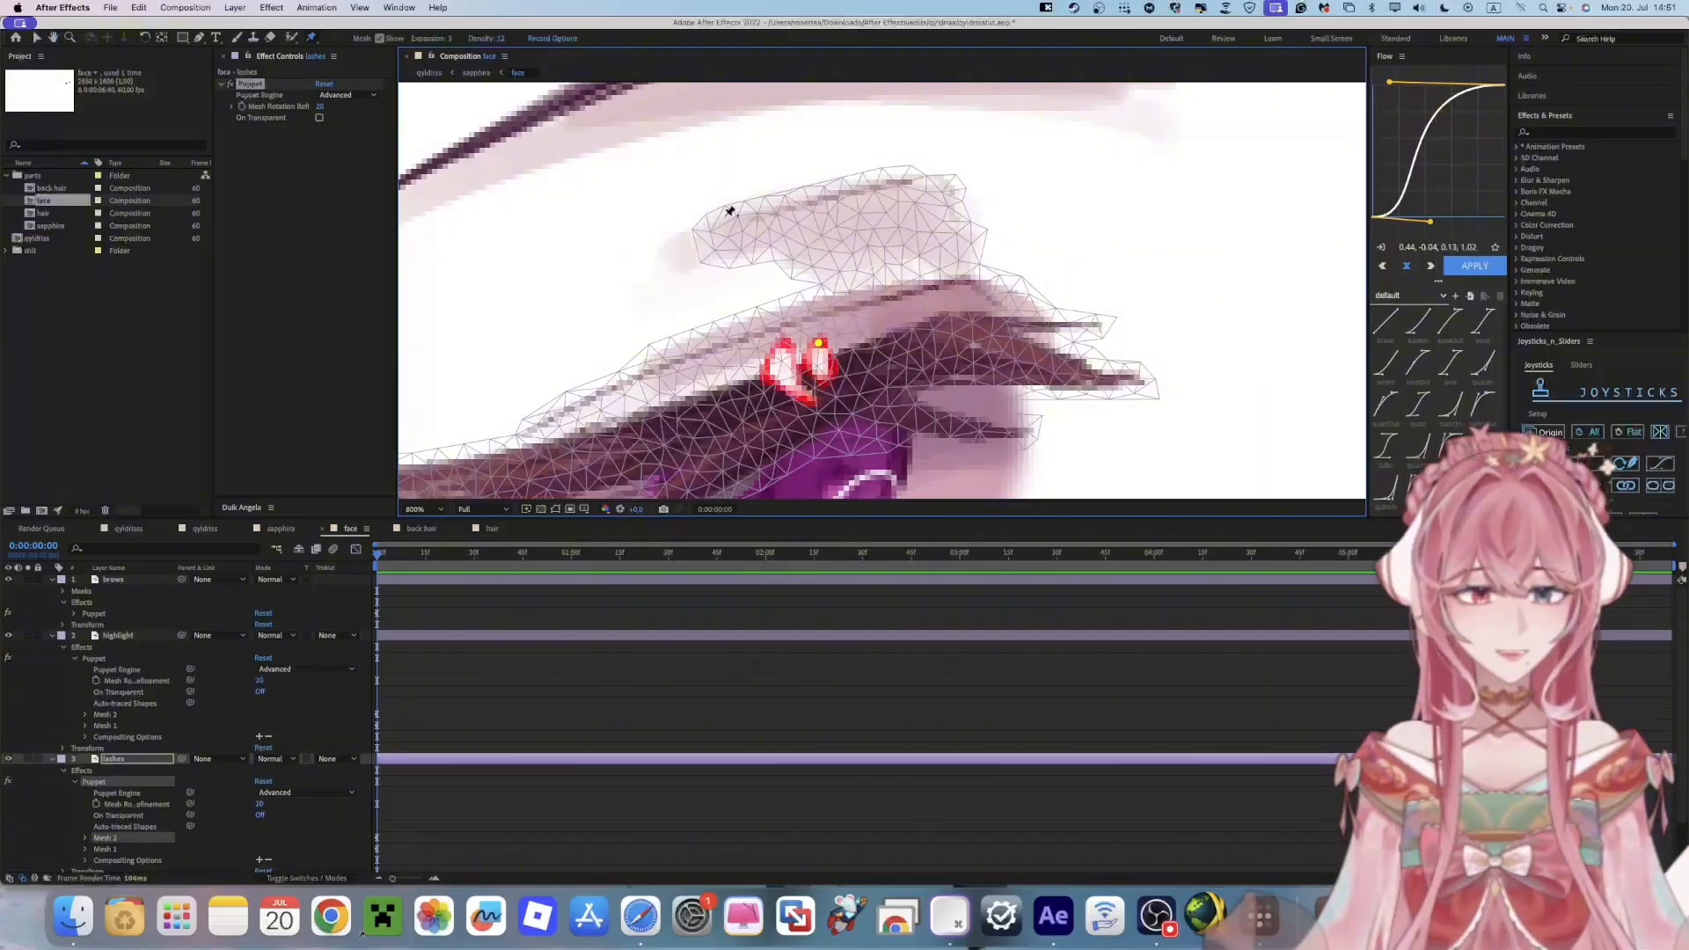
{"action": "scroll", "coordinate": [825, 304], "scroll_direction": "down", "scroll_amount": 1}
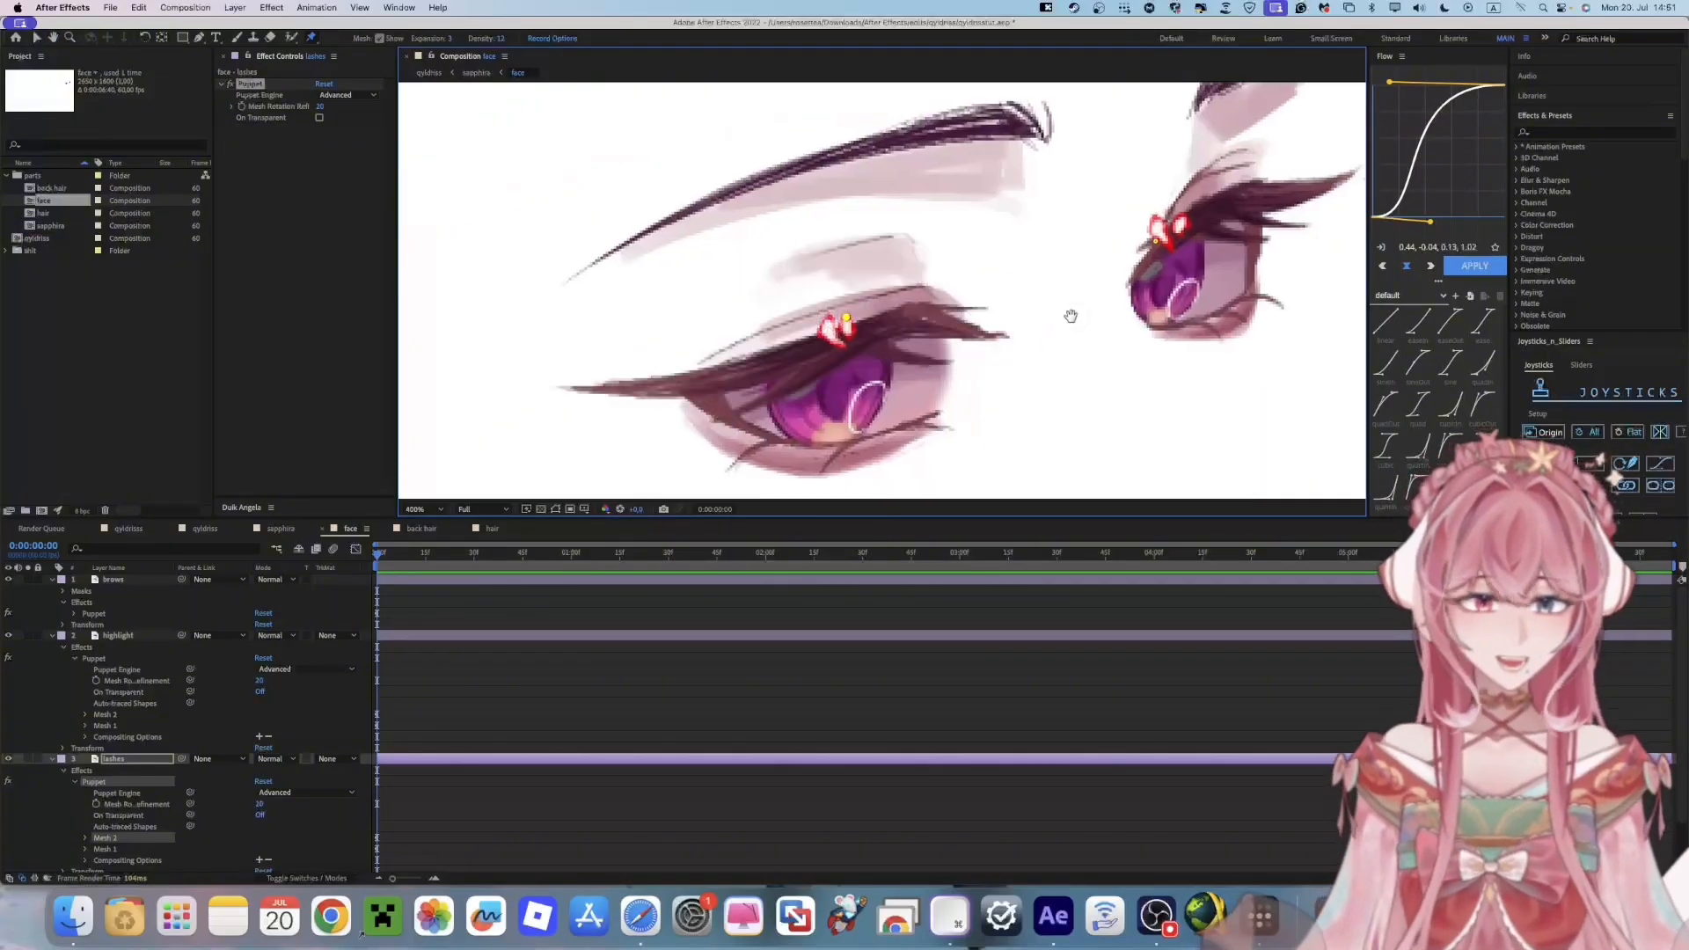
{"action": "left_click_drag", "start_coordinate": [1071, 316], "coordinate": [935, 335]}
{"action": "key", "text": "super+z"}
{"action": "key", "text": "super+z"}
{"action": "left_click_drag", "start_coordinate": [1055, 318], "coordinate": [941, 349]}
{"action": "key", "text": "super+z"}
Outline the smaller eye's upper lashes with a closed Pen mask on the lashes layer
{"action": "key", "text": "g"}
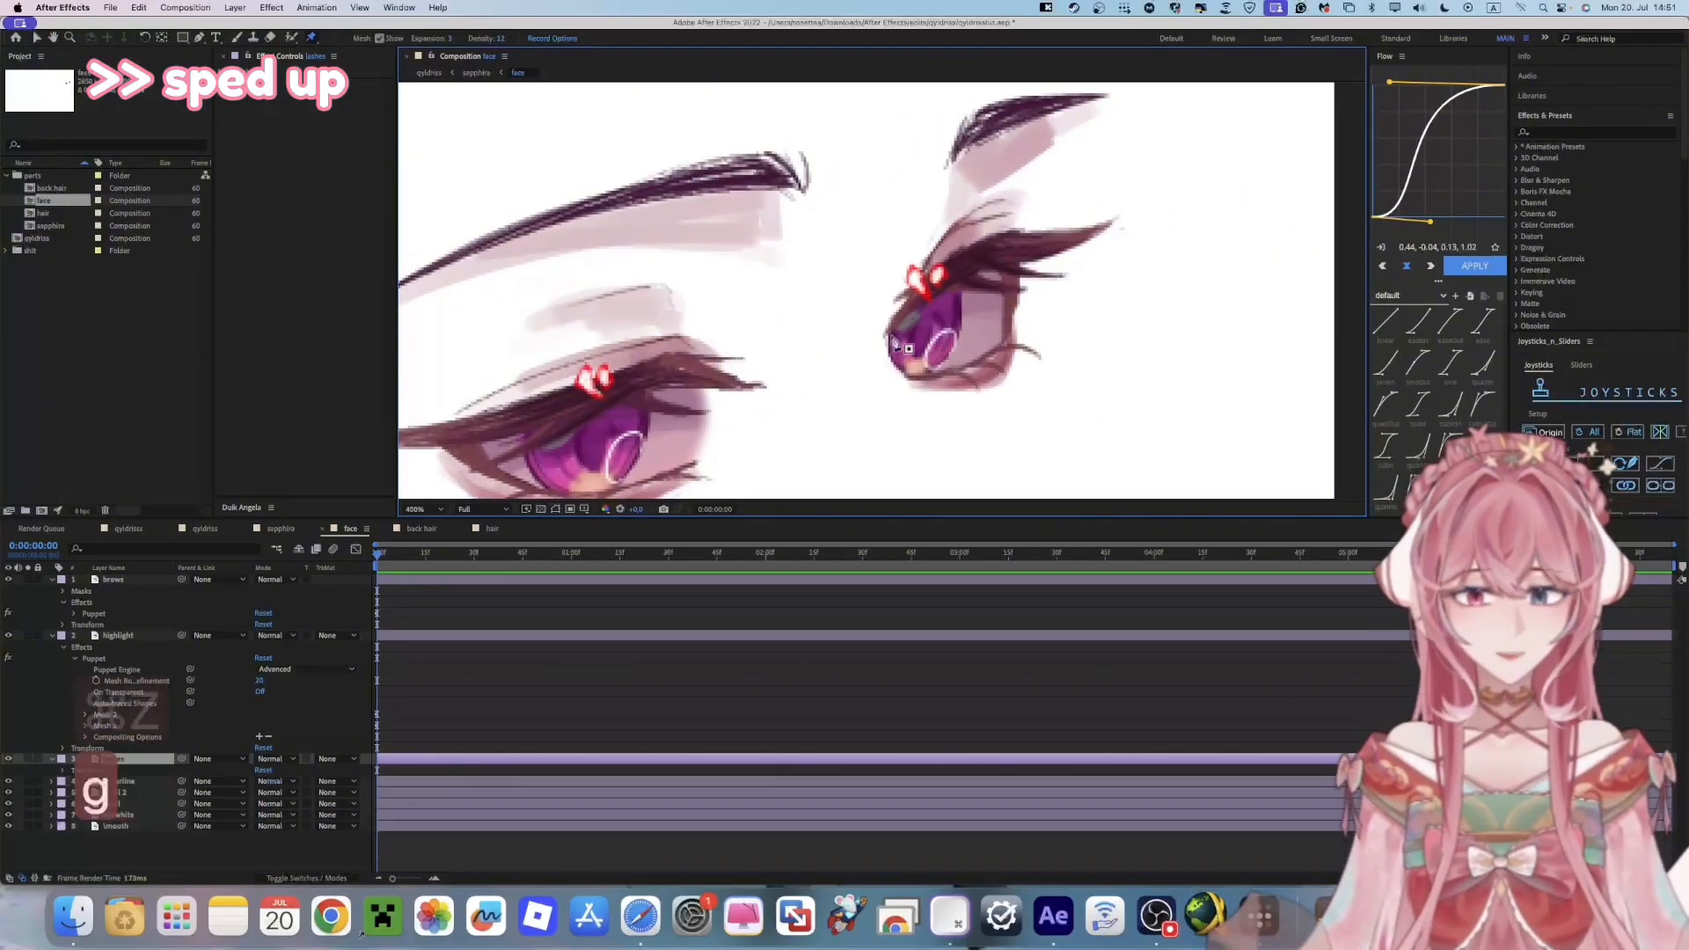
{"action": "left_click", "coordinate": [895, 342]}
{"action": "left_click", "coordinate": [966, 309]}
{"action": "left_click", "coordinate": [1064, 307]}
{"action": "left_click", "coordinate": [1096, 267]}
{"action": "left_click", "coordinate": [1121, 223]}
{"action": "left_click", "coordinate": [864, 337]}
{"action": "left_click", "coordinate": [883, 353]}
{"action": "left_click", "coordinate": [894, 342]}
Draw a second Pen mask around the larger eye's upper lashes and eyelid shading, undoing one misplaced point
{"action": "mouse_move", "coordinate": [783, 379]}
{"action": "left_mouse_down"}
{"action": "mouse_move", "coordinate": [935, 339]}
{"action": "mouse_move", "coordinate": [973, 300]}
{"action": "left_mouse_up"}
{"action": "left_click", "coordinate": [875, 190]}
{"action": "left_click", "coordinate": [895, 248]}
{"action": "key", "text": "super+z"}
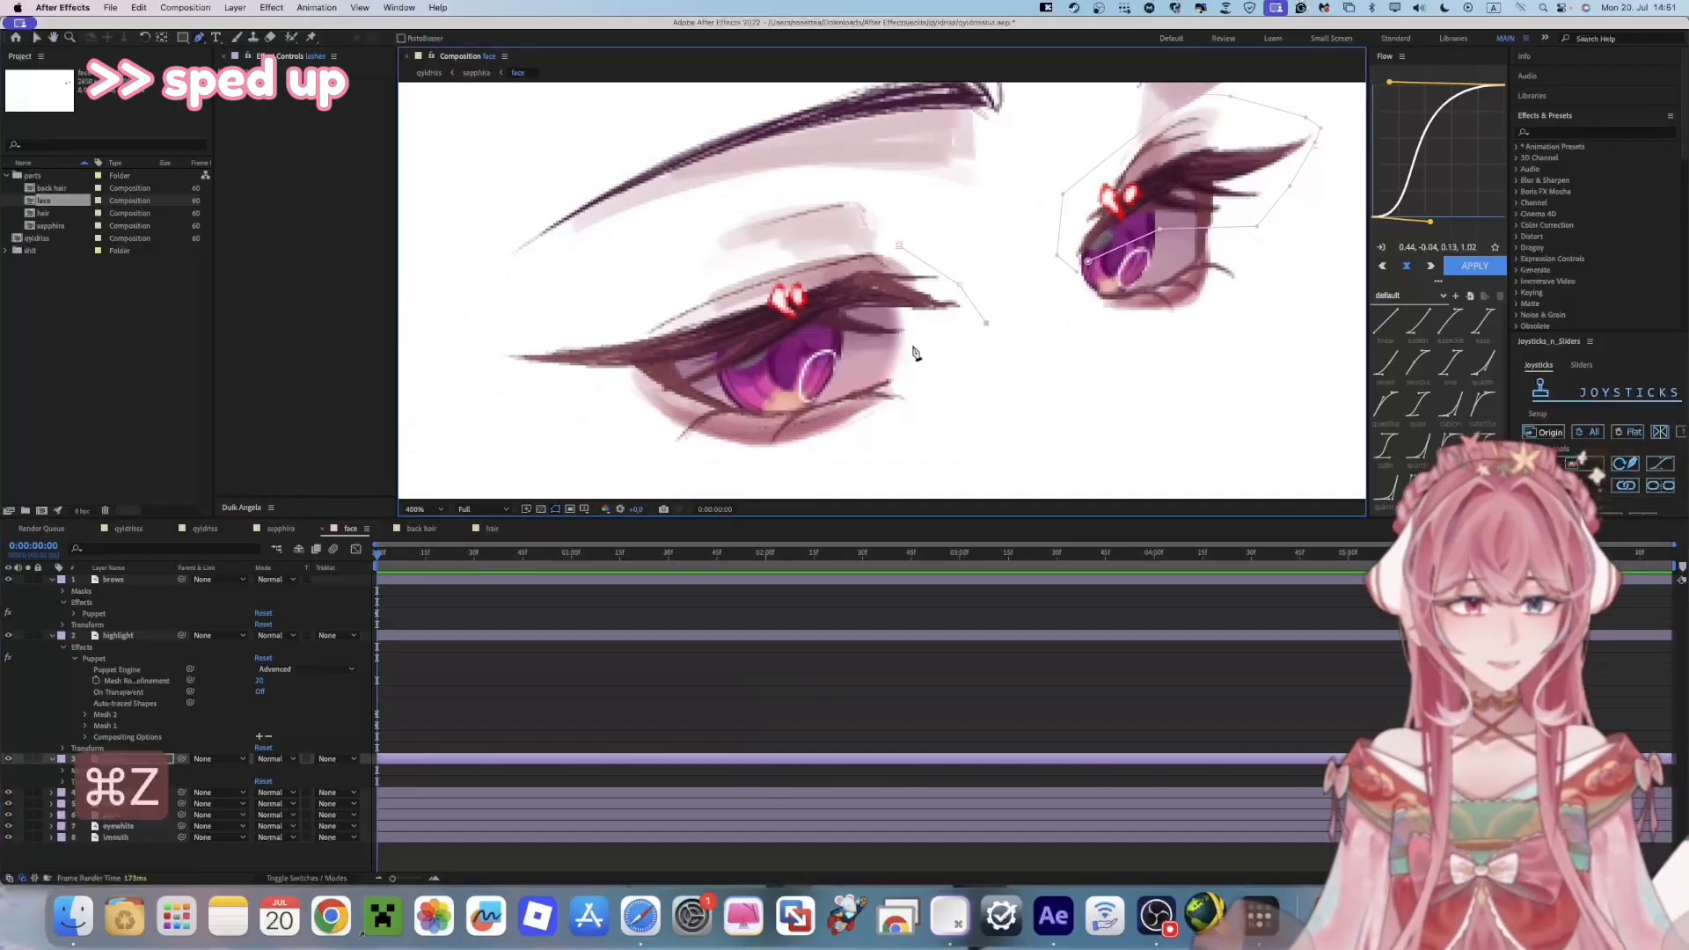
{"action": "left_click", "coordinate": [867, 300]}
Place three Puppet pins along each eye's upper lashes, undoing one misplaced pin
{"action": "key", "text": "super+p"}
{"action": "left_click_drag", "start_coordinate": [871, 304], "coordinate": [980, 269]}
{"action": "left_click", "coordinate": [946, 242]}
{"action": "key", "text": "super+z"}
{"action": "left_click", "coordinate": [964, 242]}
{"action": "left_click", "coordinate": [1024, 216]}
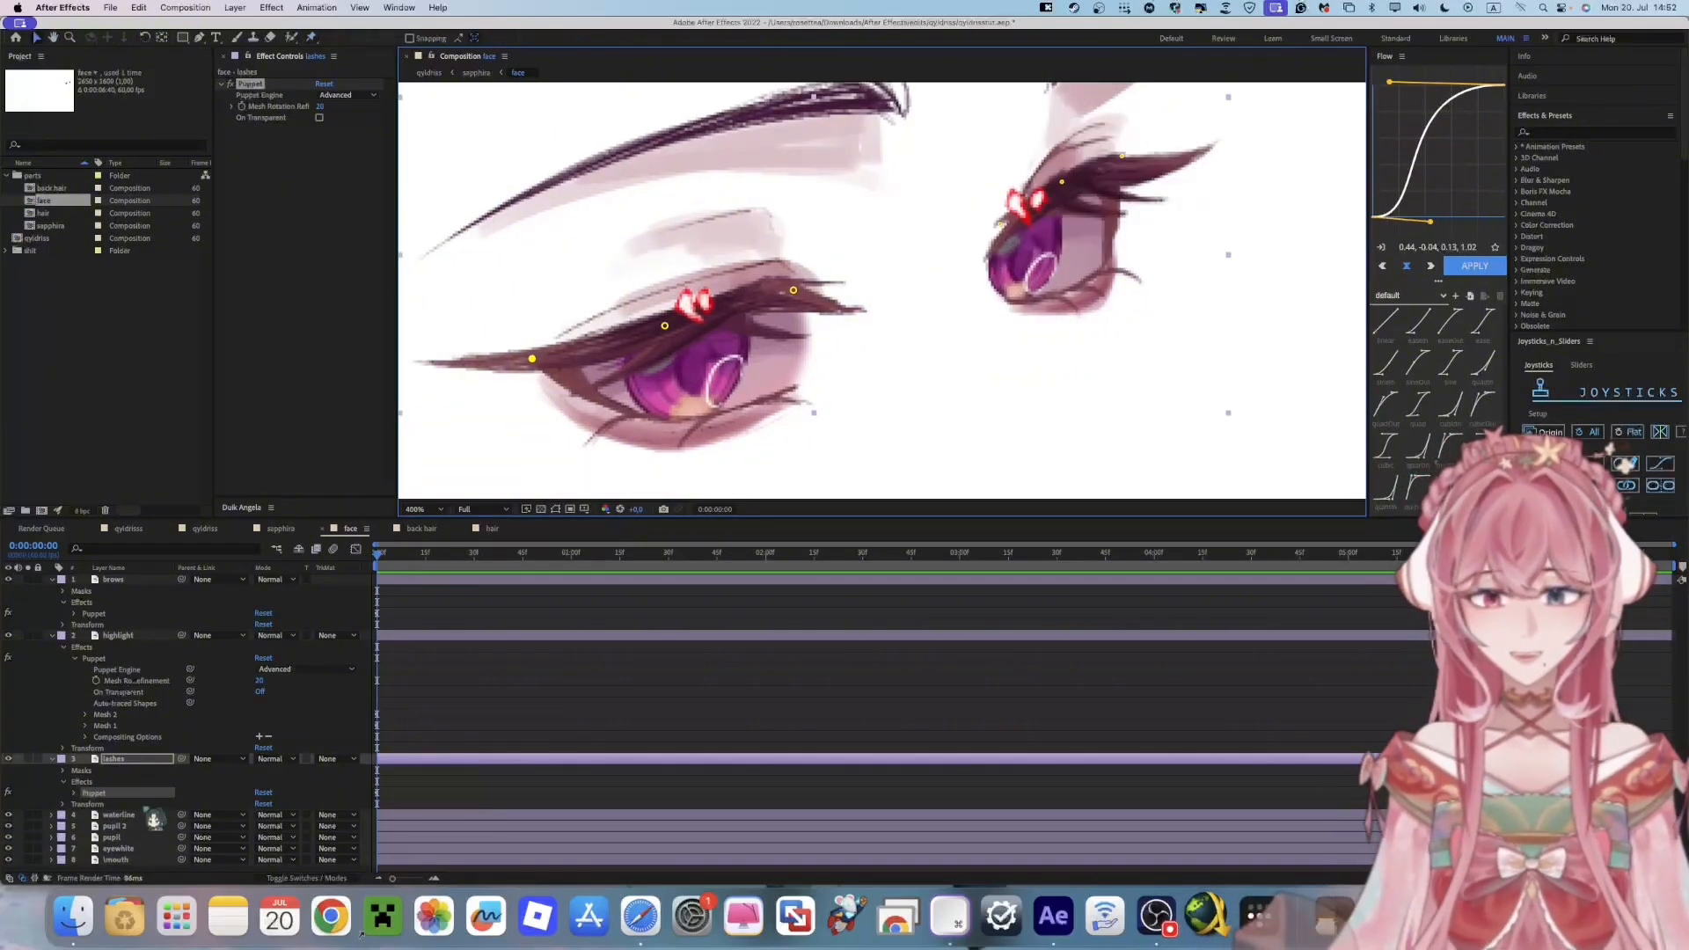
Place three Puppet pins on the waterline layer along the smaller eye's lower lid and up to its outer corner
{"action": "left_click", "coordinate": [147, 815]}
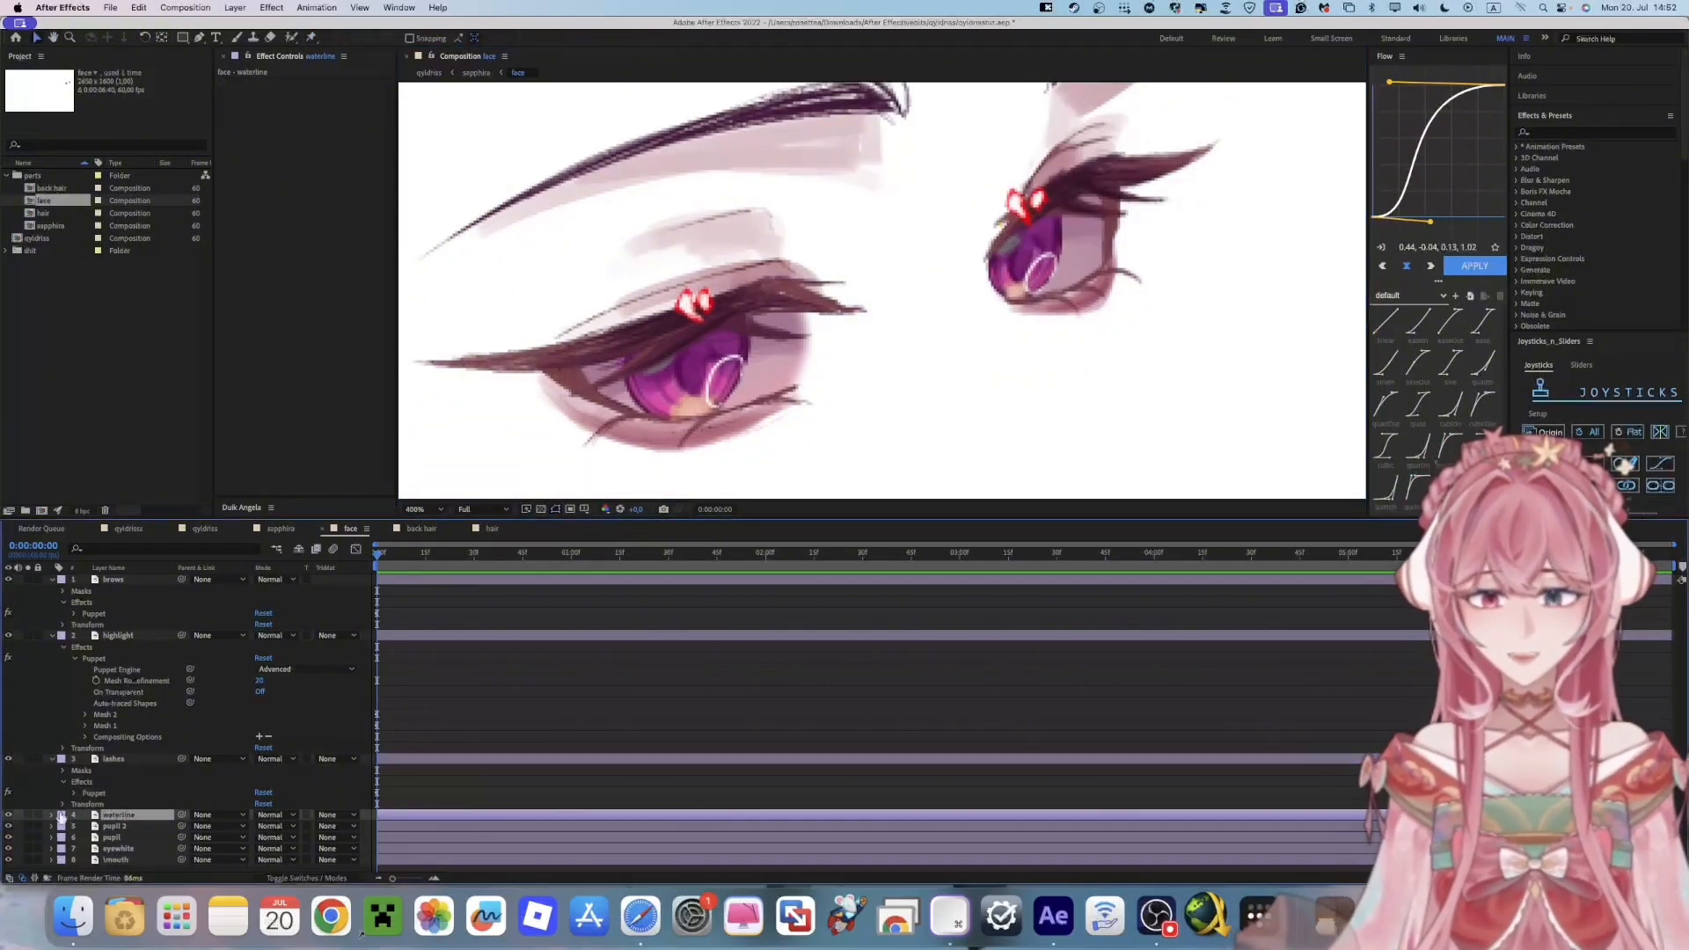
{"action": "left_click", "coordinate": [30, 815]}
{"action": "left_click", "coordinate": [30, 816]}
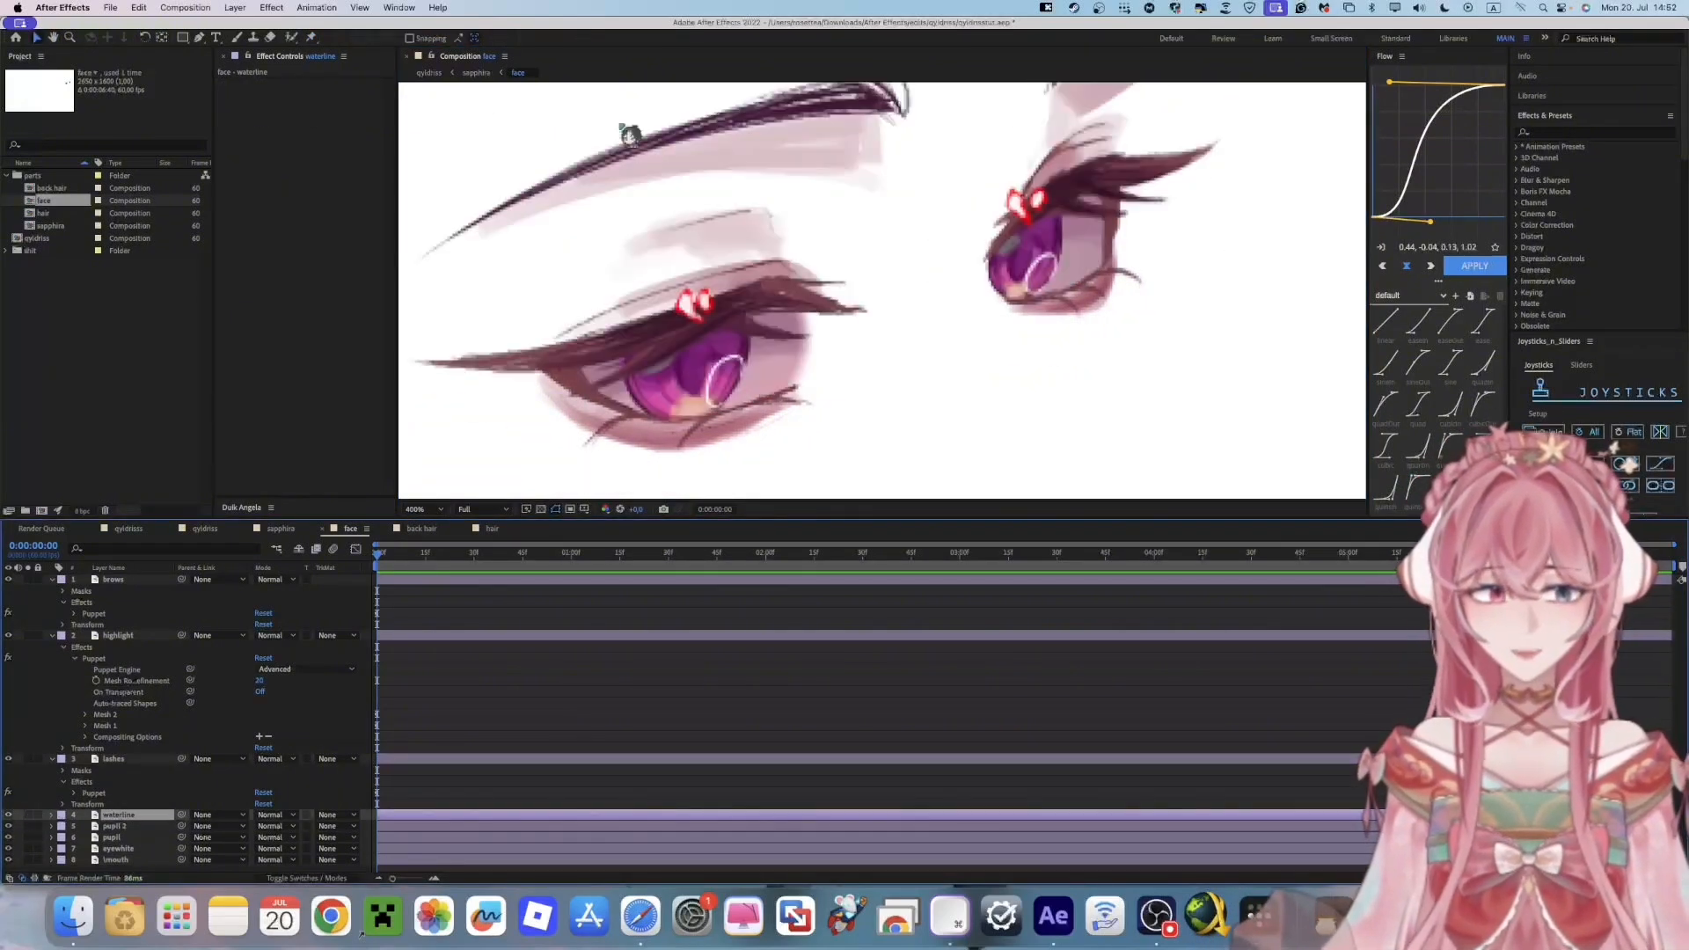
{"action": "left_click", "coordinate": [316, 39]}
{"action": "left_click", "coordinate": [1022, 307]}
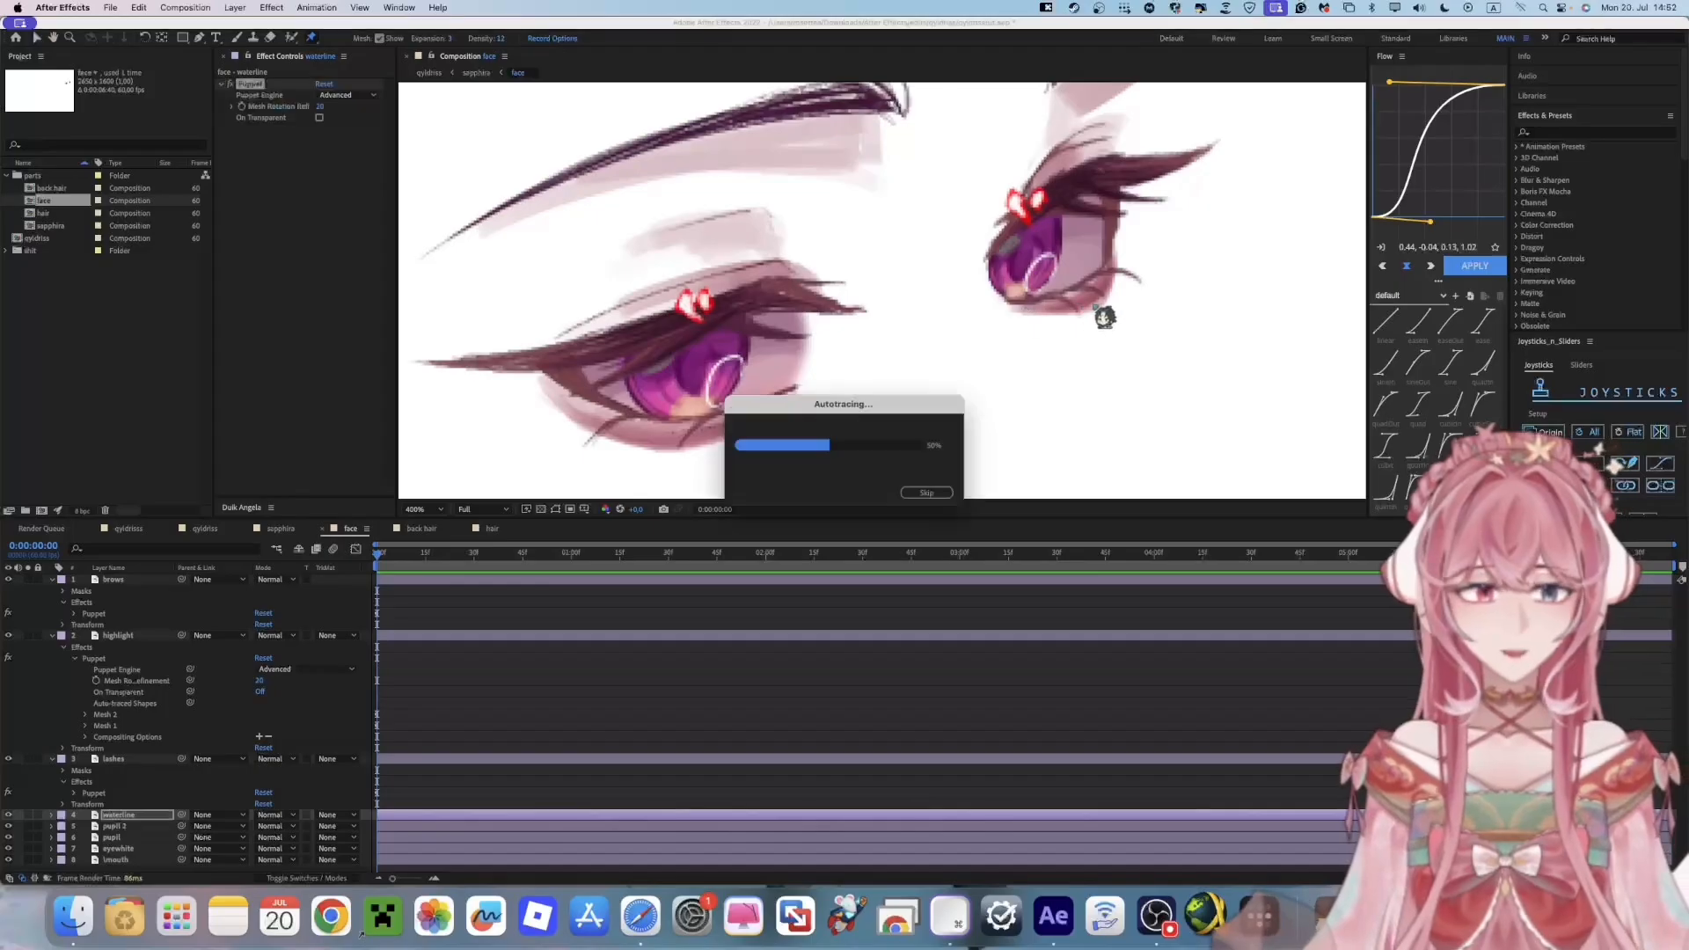
{"action": "left_click", "coordinate": [1083, 296]}
{"action": "left_click", "coordinate": [1111, 198]}
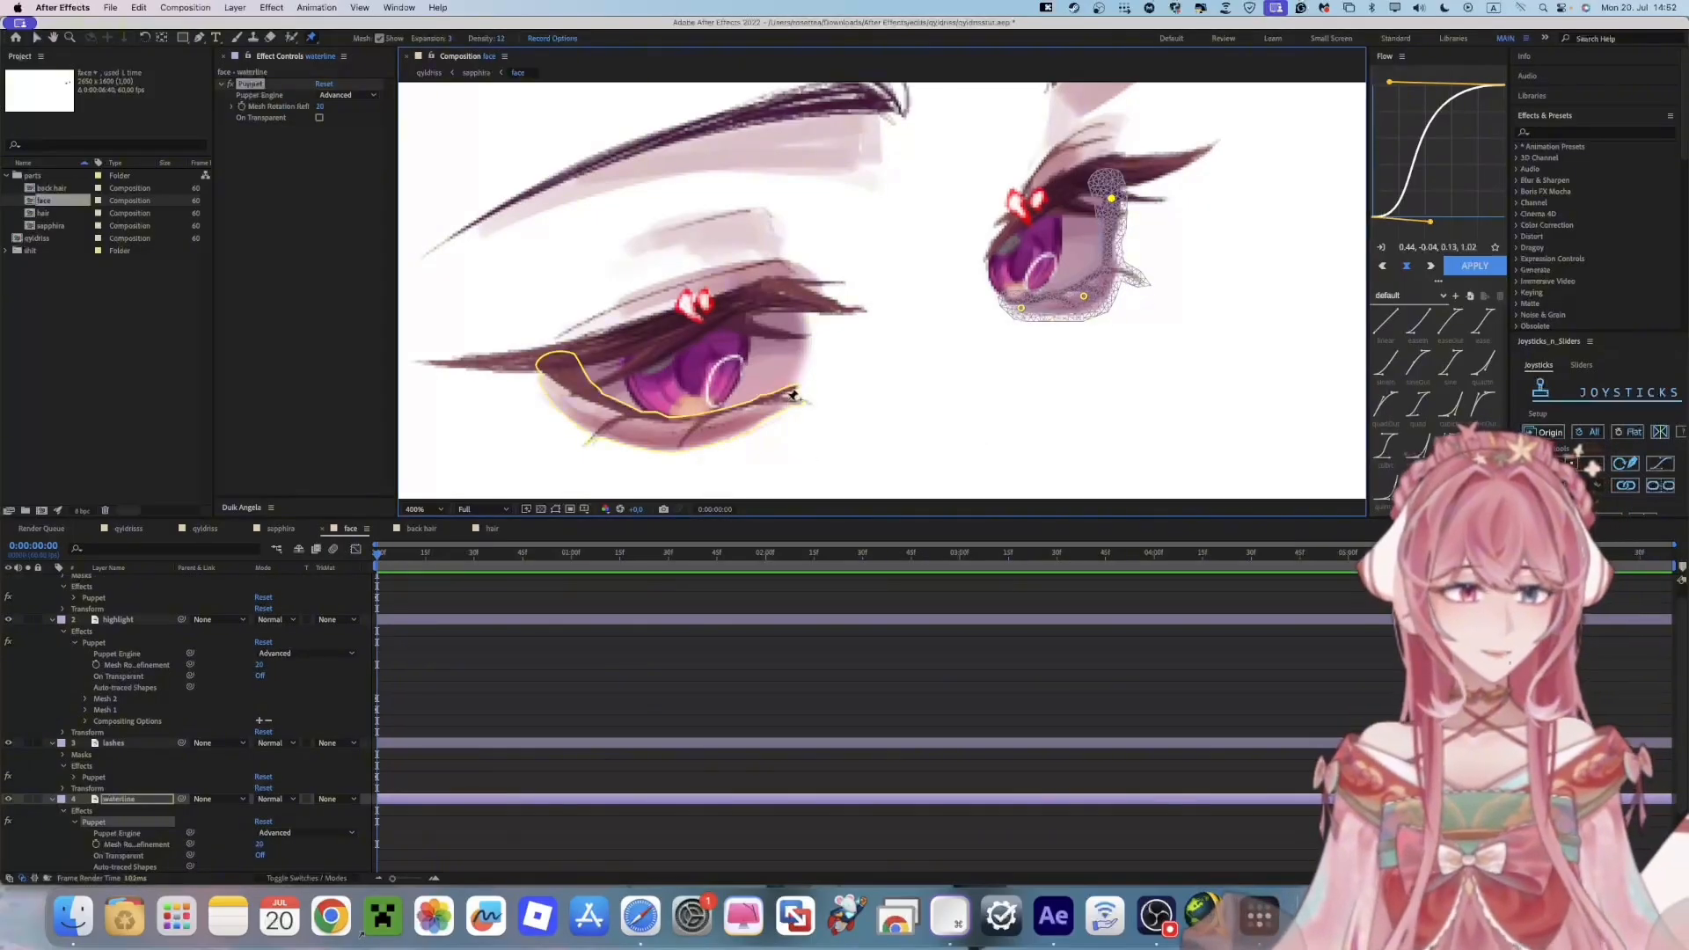
Place three Puppet pins along the larger eye's waterline, at its inner corner, lower middle and outer corner
{"action": "left_click", "coordinate": [792, 394]}
{"action": "left_click", "coordinate": [662, 426]}
{"action": "left_click", "coordinate": [555, 373]}
Draw a Pen mask around the larger eye's iris on the pupil 2 layer
{"action": "scroll", "coordinate": [176, 748], "scroll_direction": "down", "scroll_amount": 3}
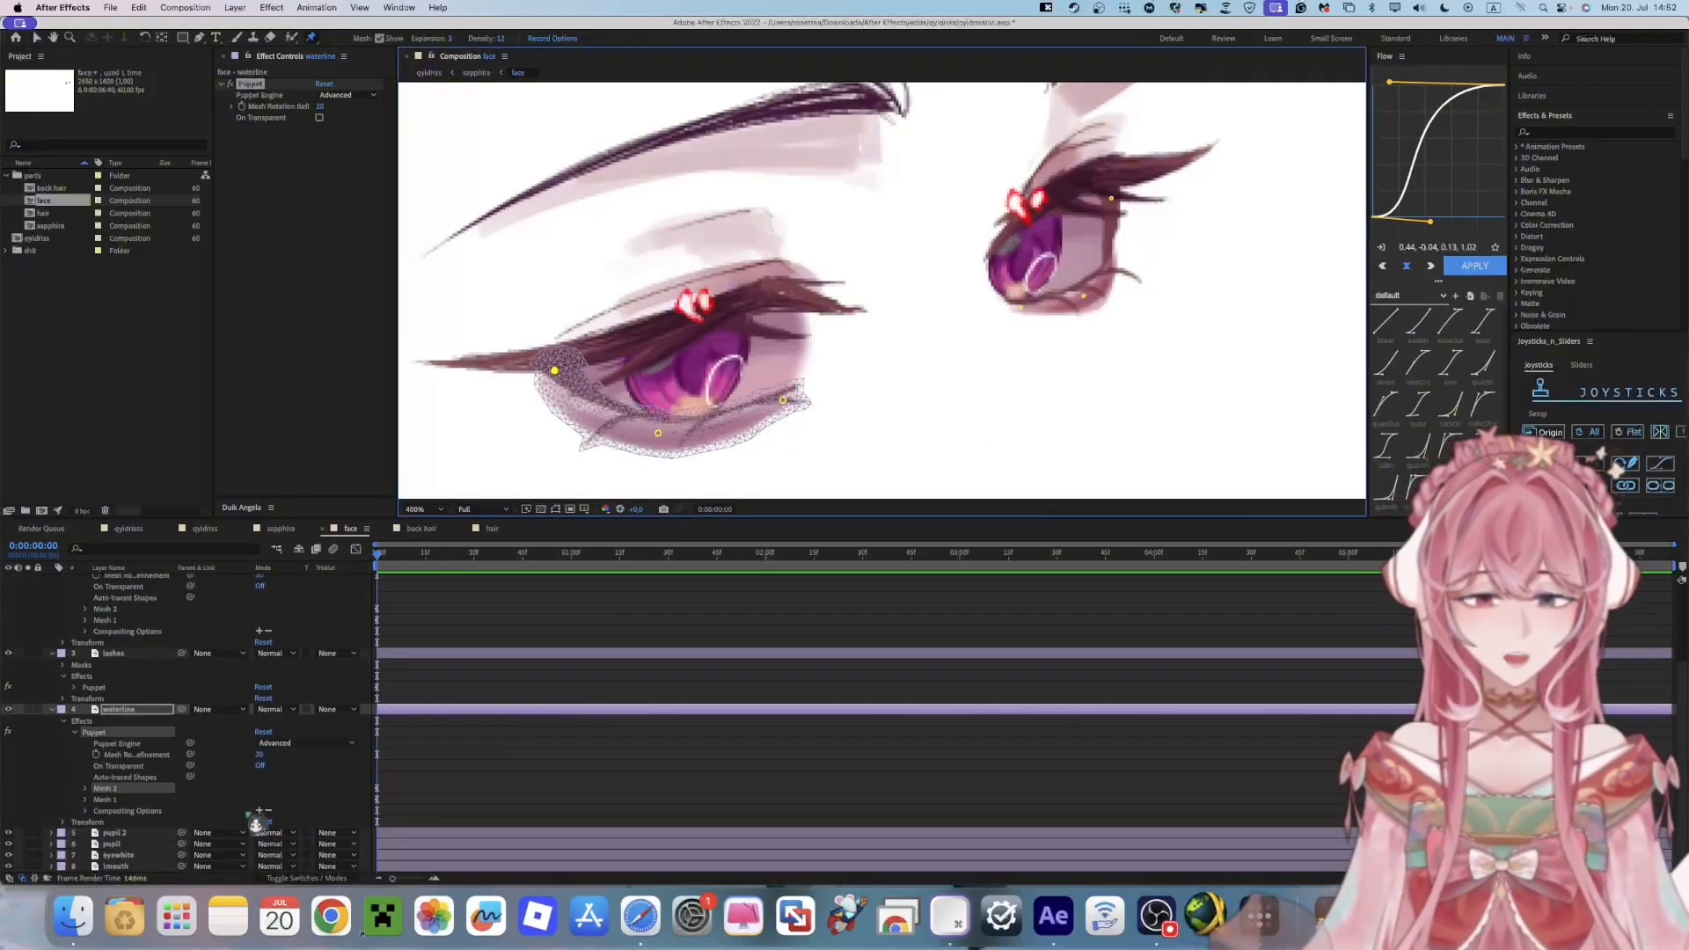
{"action": "left_click", "coordinate": [132, 834]}
{"action": "key", "text": "v"}
{"action": "left_click_drag", "start_coordinate": [838, 406], "coordinate": [900, 369]}
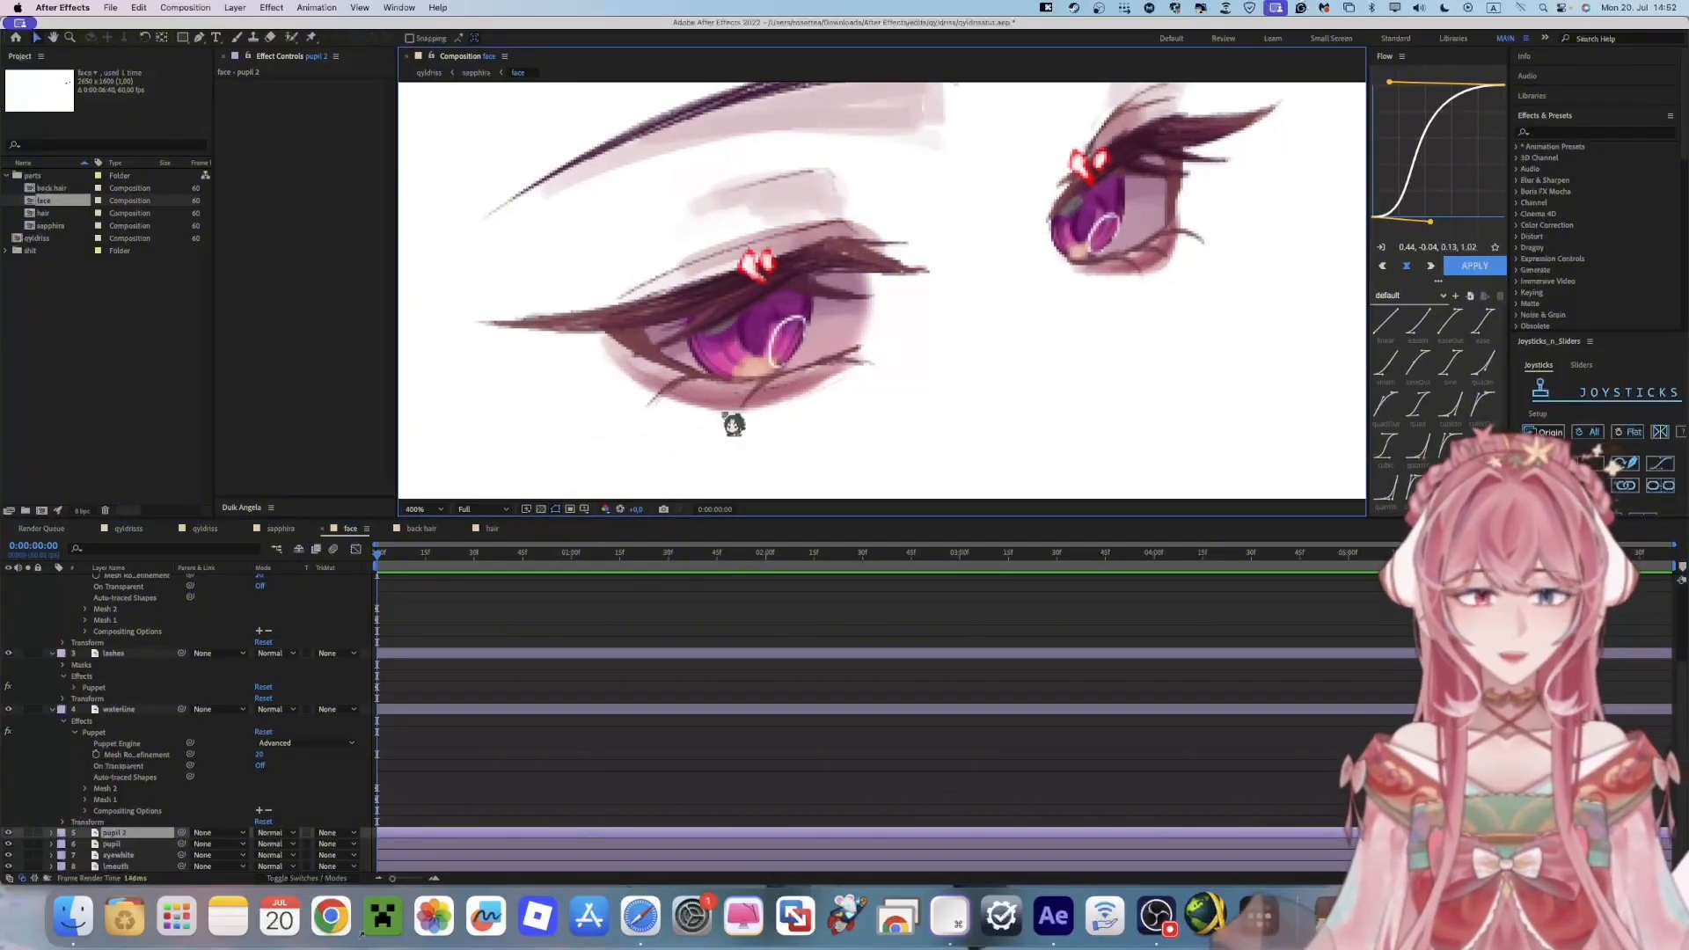
{"action": "key", "text": "g"}
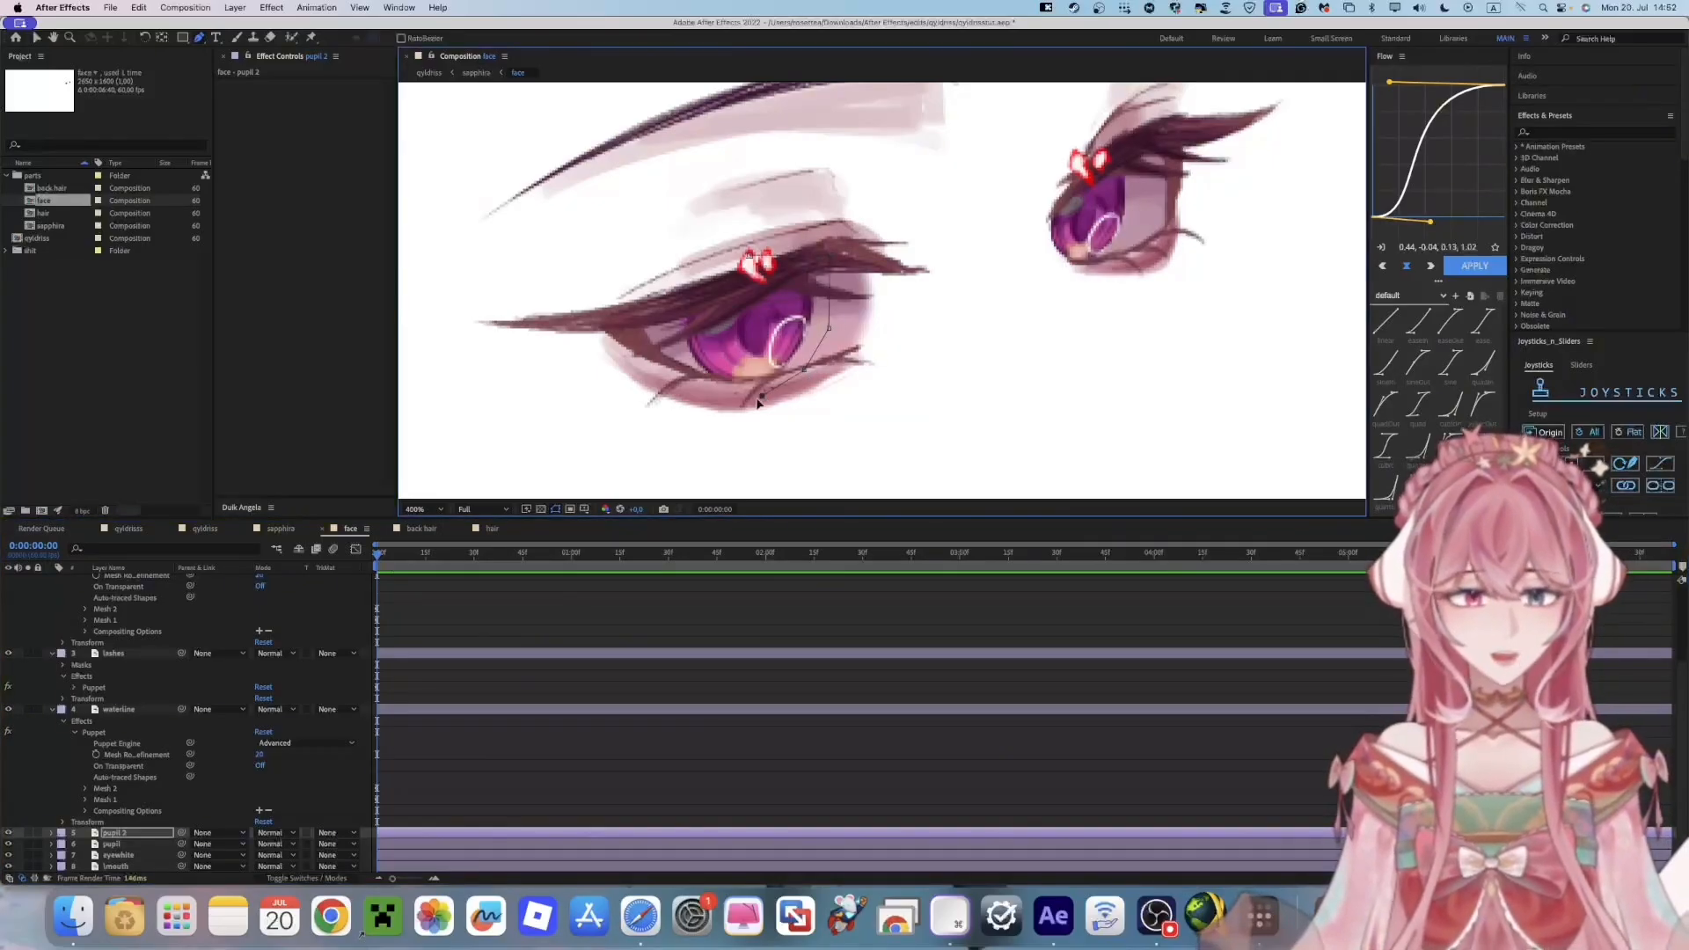
{"action": "left_click", "coordinate": [680, 385]}
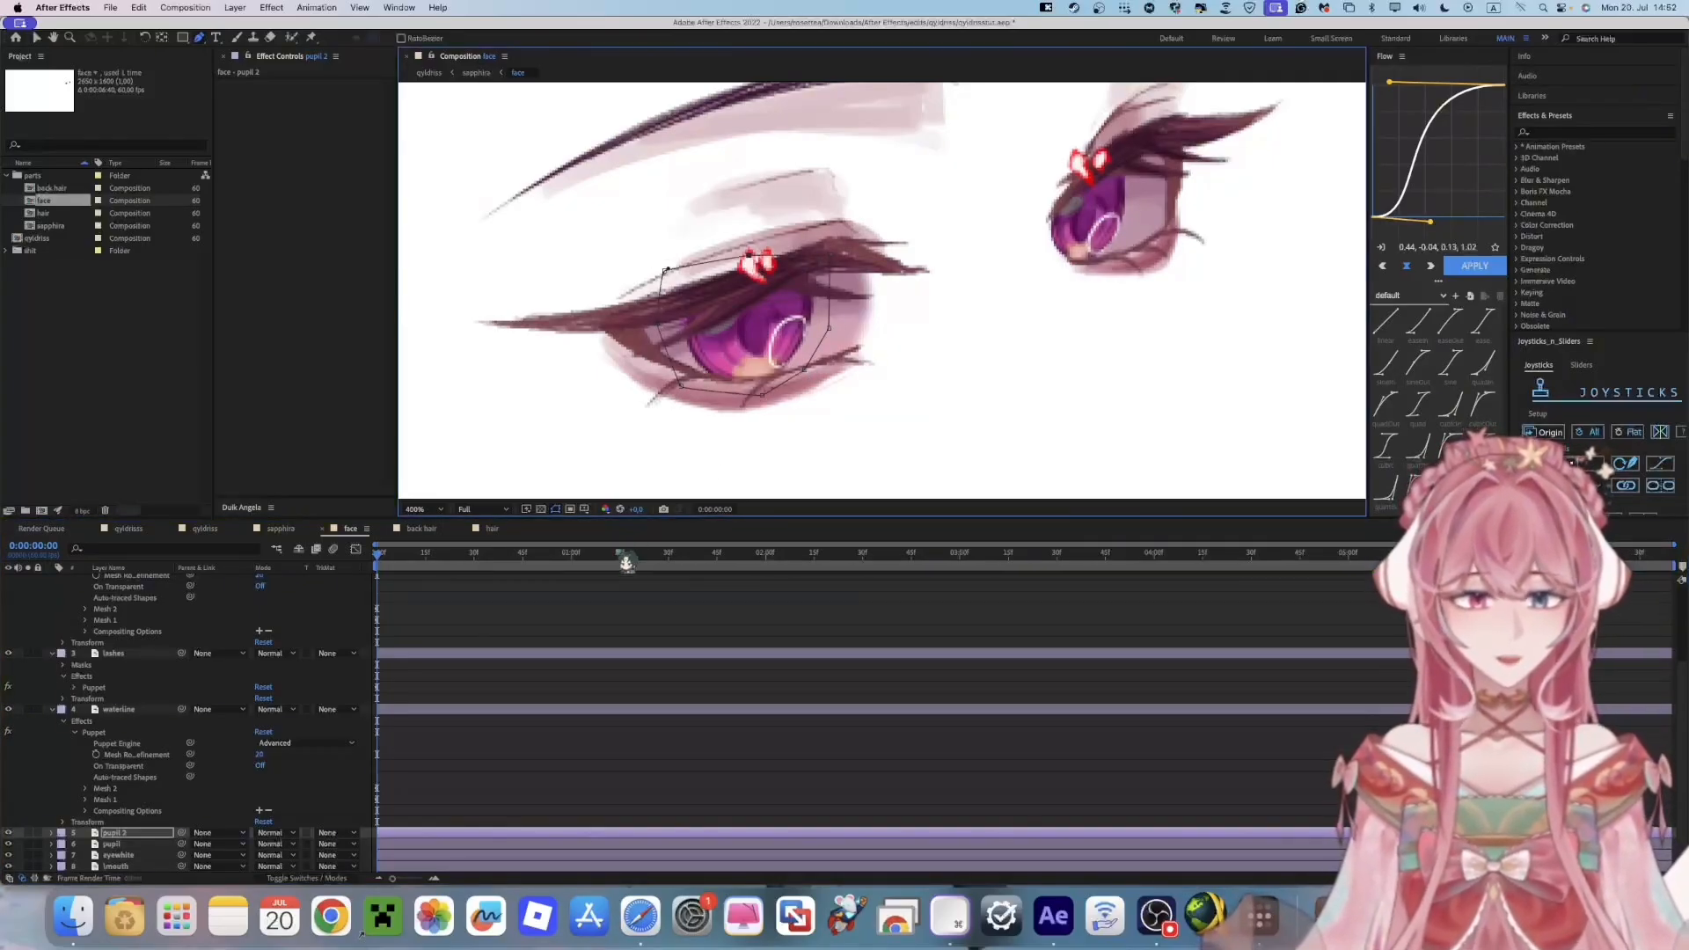
Draw a closed Pen mask around the smaller eye's iris on the pupil layer and deselect the layer
{"action": "left_click", "coordinate": [112, 844]}
{"action": "left_click_drag", "start_coordinate": [922, 250], "coordinate": [802, 297]}
{"action": "left_click", "coordinate": [943, 210]}
{"action": "left_click", "coordinate": [1003, 189]}
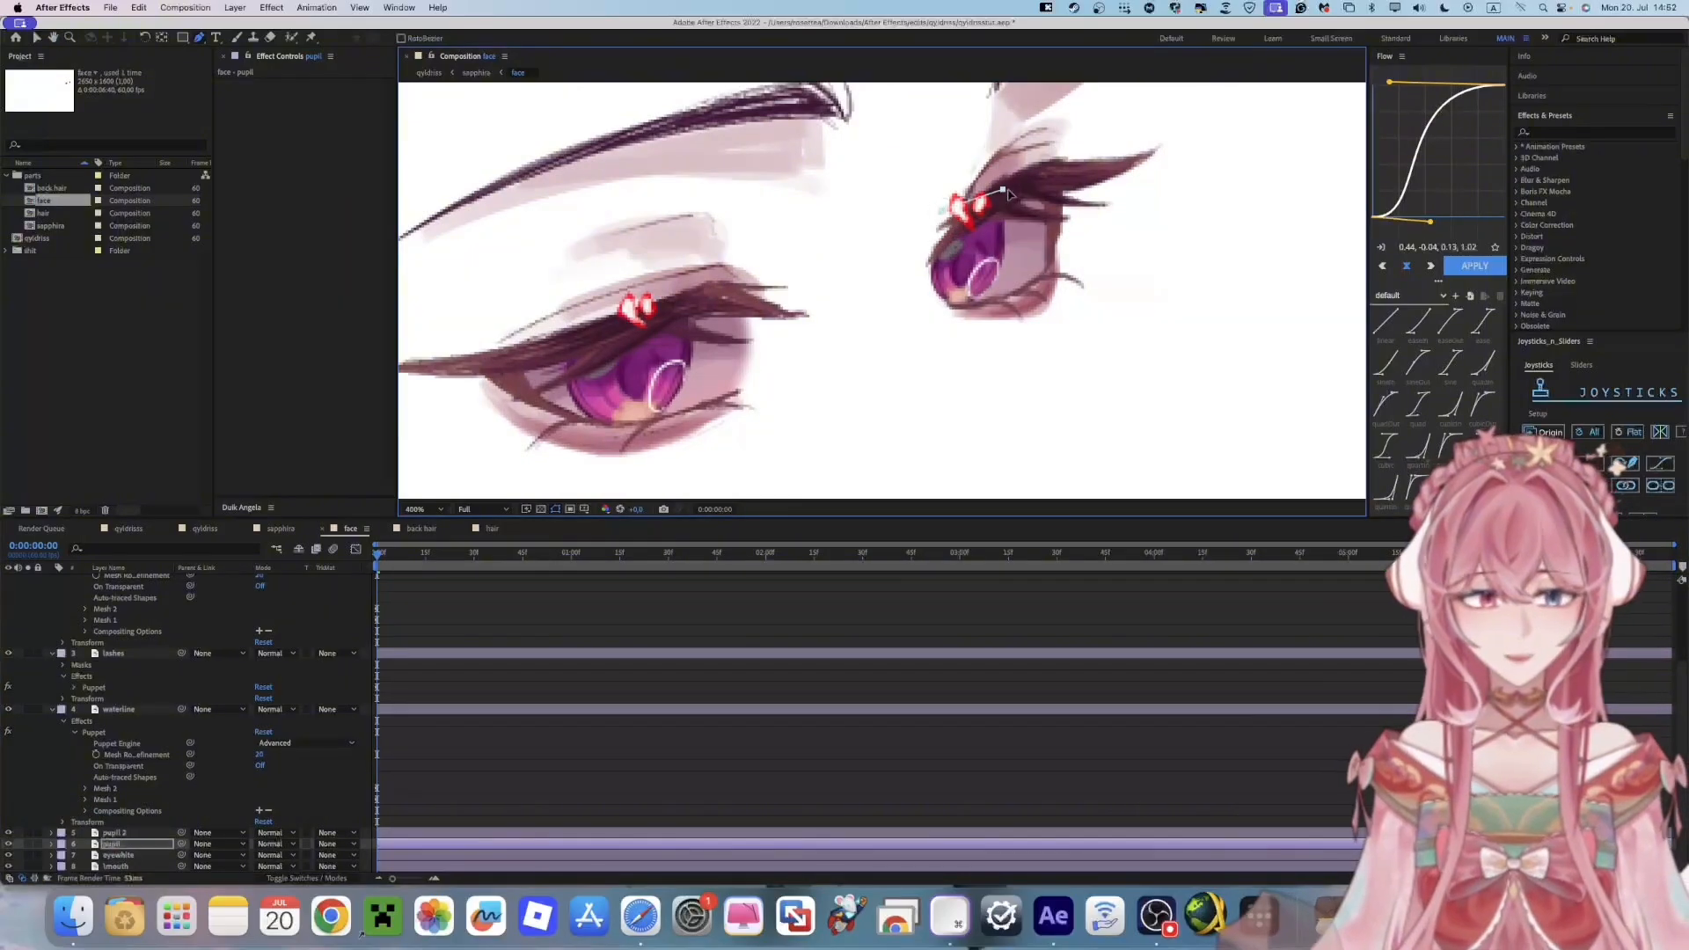
{"action": "left_click", "coordinate": [1026, 227]}
{"action": "left_click", "coordinate": [1025, 304]}
{"action": "left_click", "coordinate": [914, 276]}
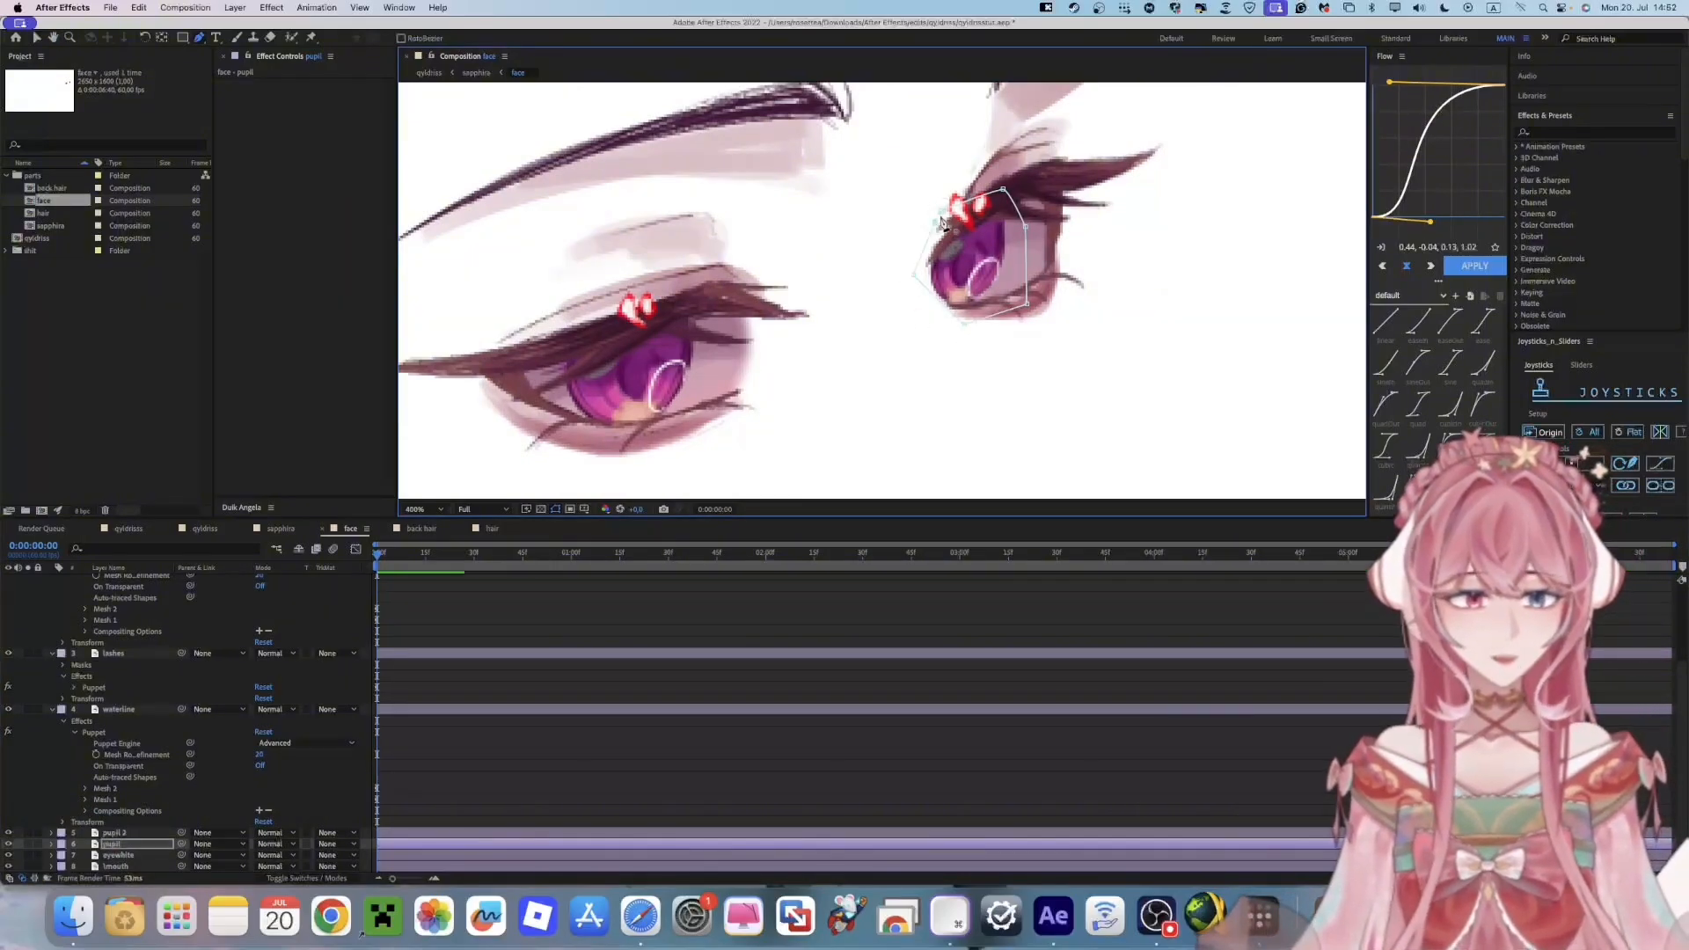
{"action": "left_click", "coordinate": [944, 211]}
{"action": "scroll", "coordinate": [851, 381], "scroll_direction": "down", "scroll_amount": 1}
{"action": "scroll", "coordinate": [751, 321], "scroll_direction": "up", "scroll_amount": 1}
{"action": "left_click", "coordinate": [559, 723]}
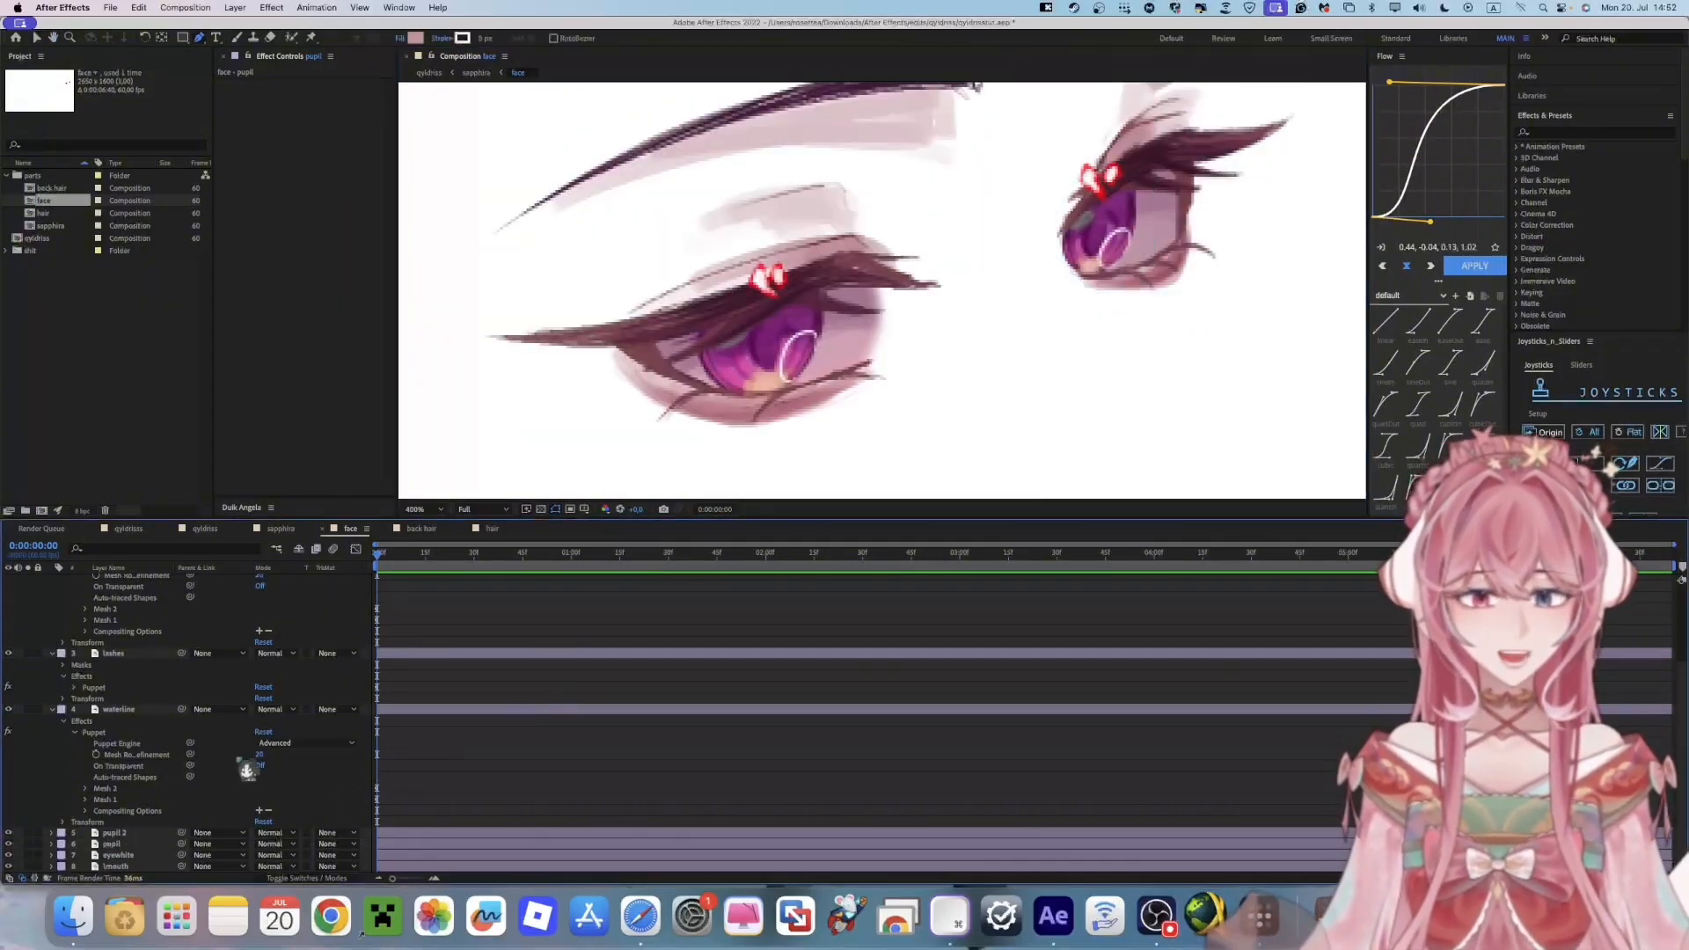
Enable Mask Path keyframing at the first frame for the masks on the pupil 2, pupil and eyewhite layers
{"action": "left_click", "coordinate": [119, 855]}
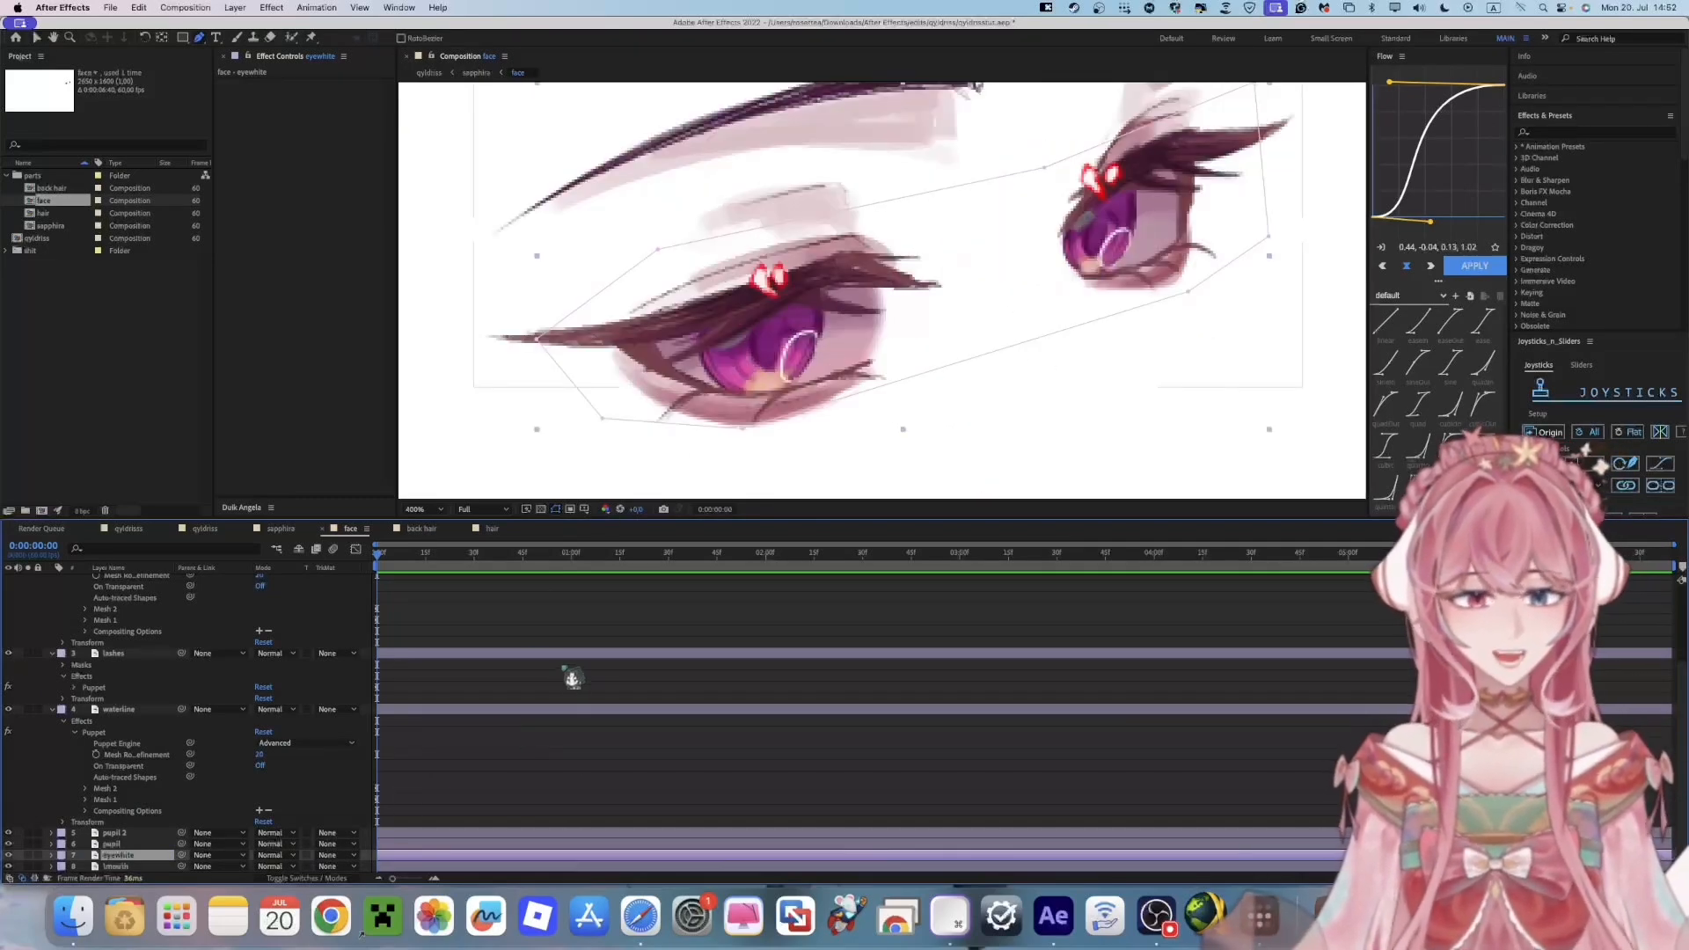
{"action": "left_click", "coordinate": [148, 833], "text": "shift"}
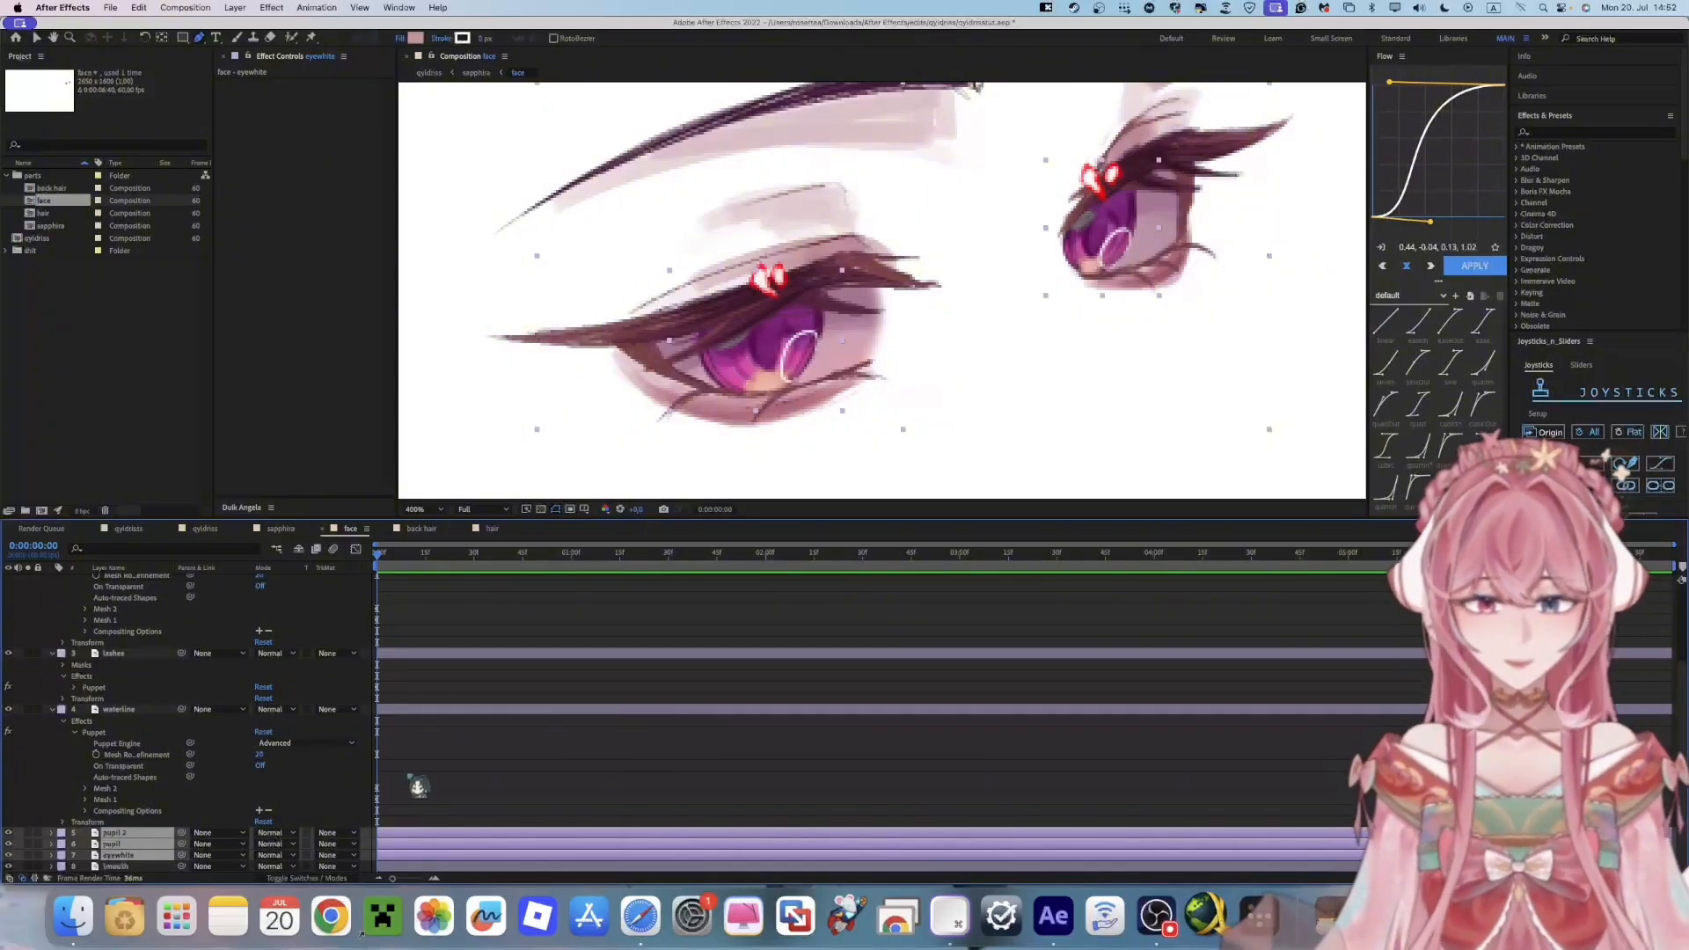
{"action": "key", "text": "m"}
{"action": "scroll", "coordinate": [352, 756], "scroll_direction": "down", "scroll_amount": 2}
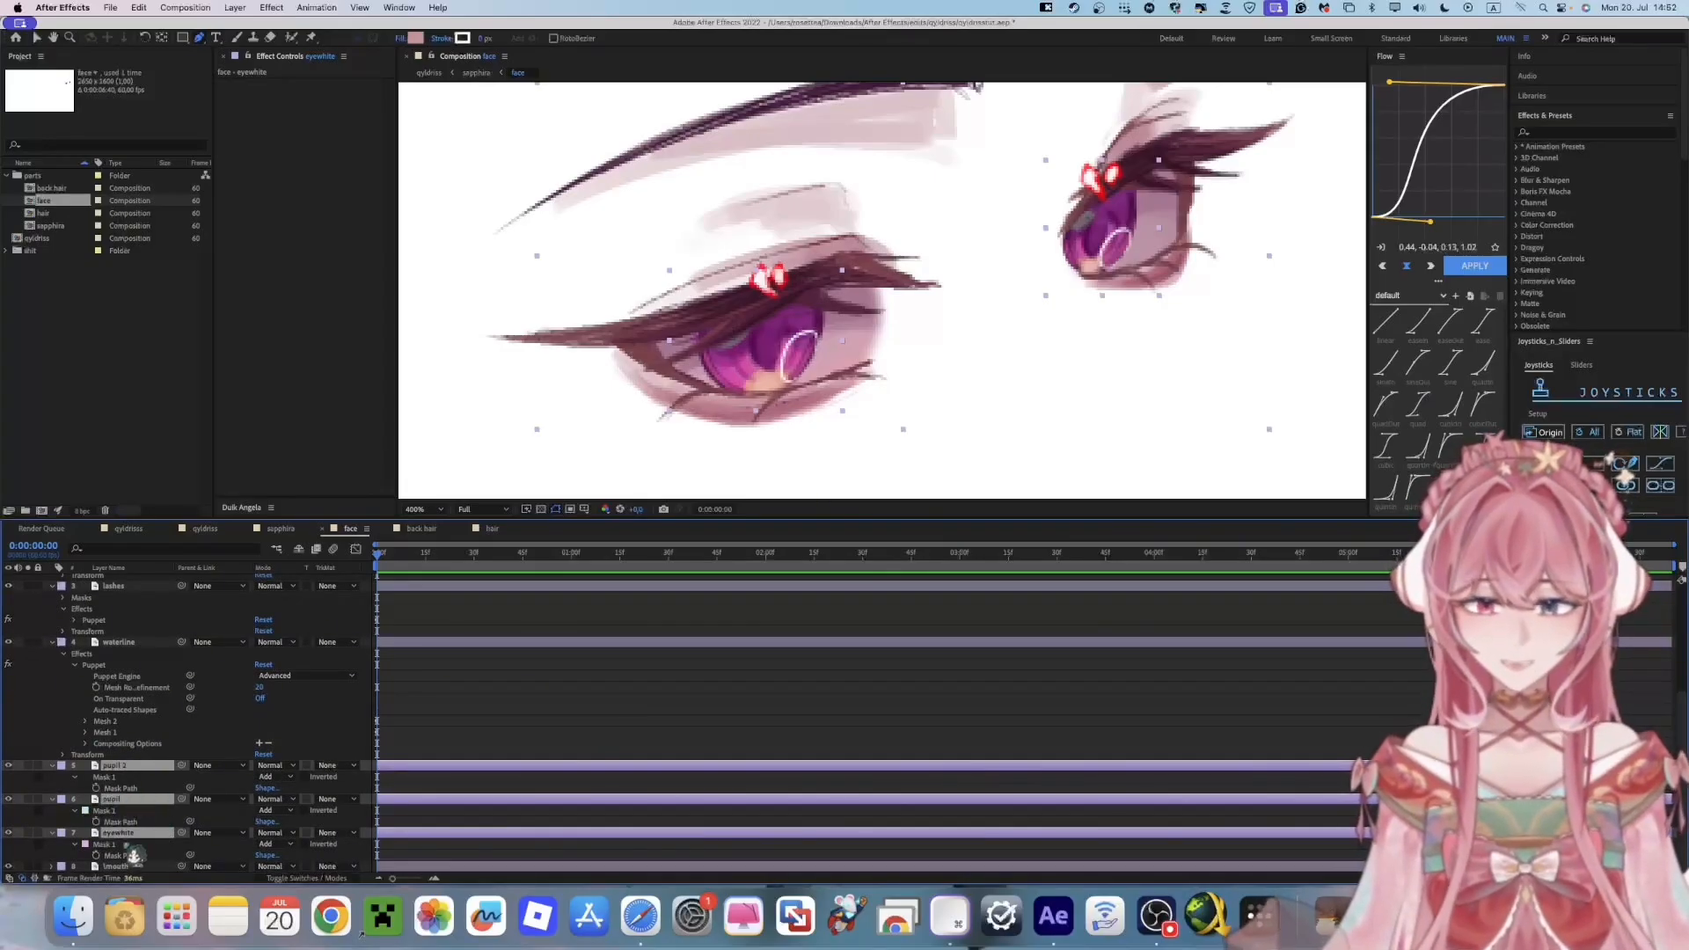
{"action": "left_click", "coordinate": [96, 788]}
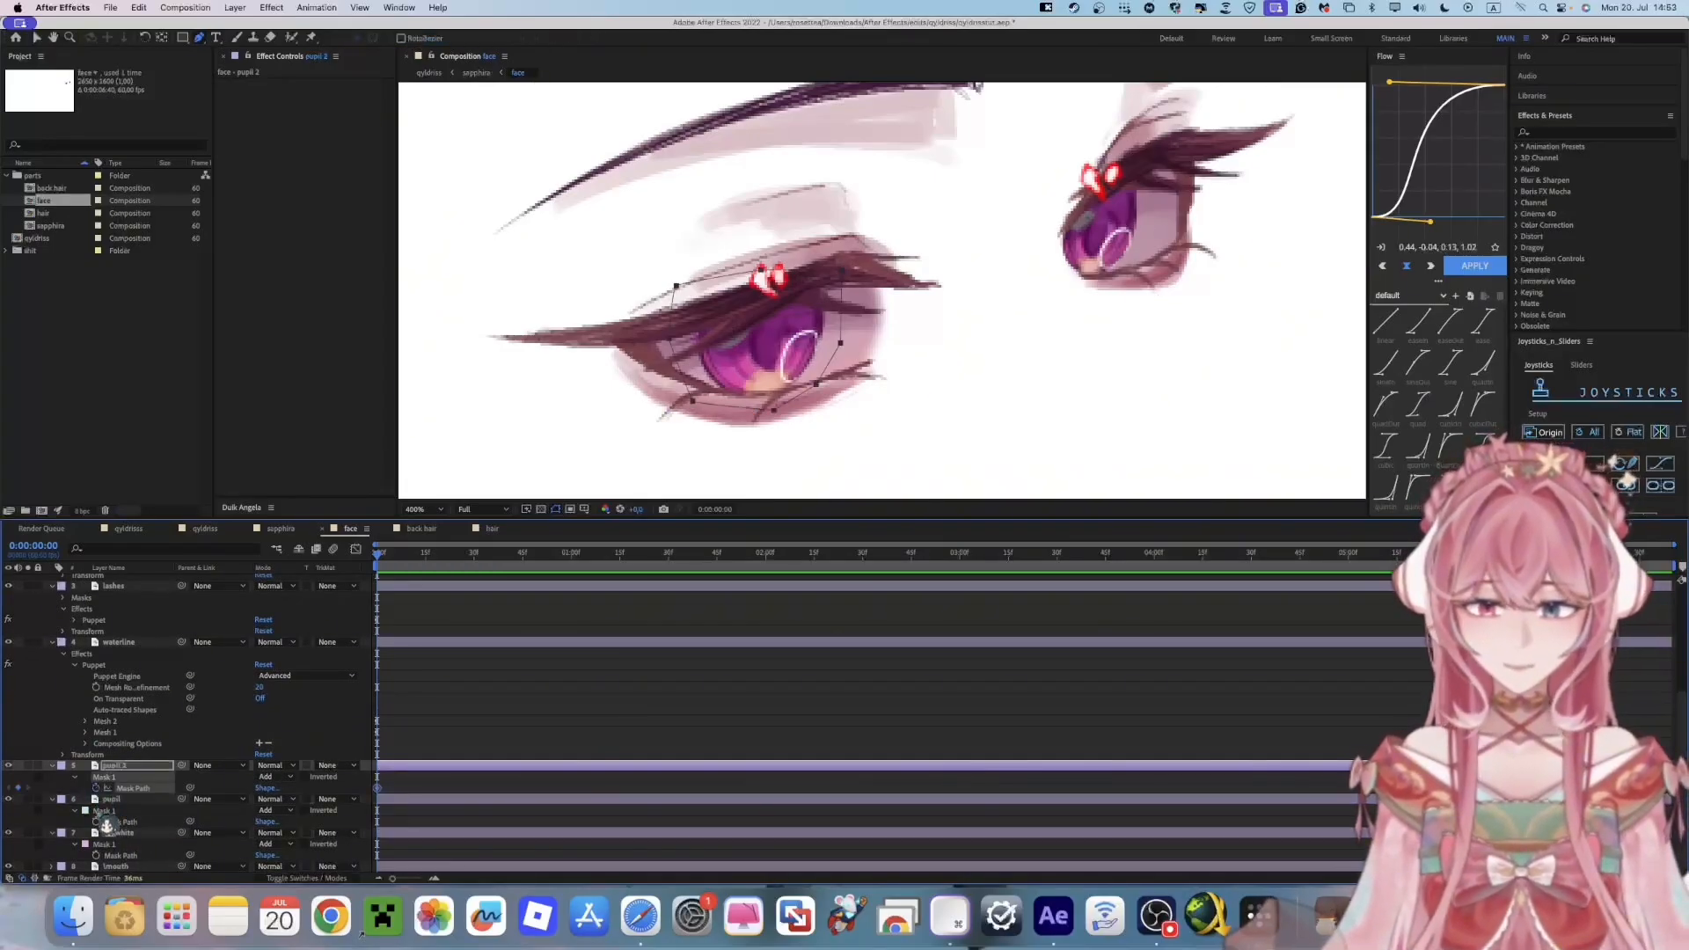
{"action": "left_click", "coordinate": [96, 822]}
{"action": "left_click", "coordinate": [96, 855]}
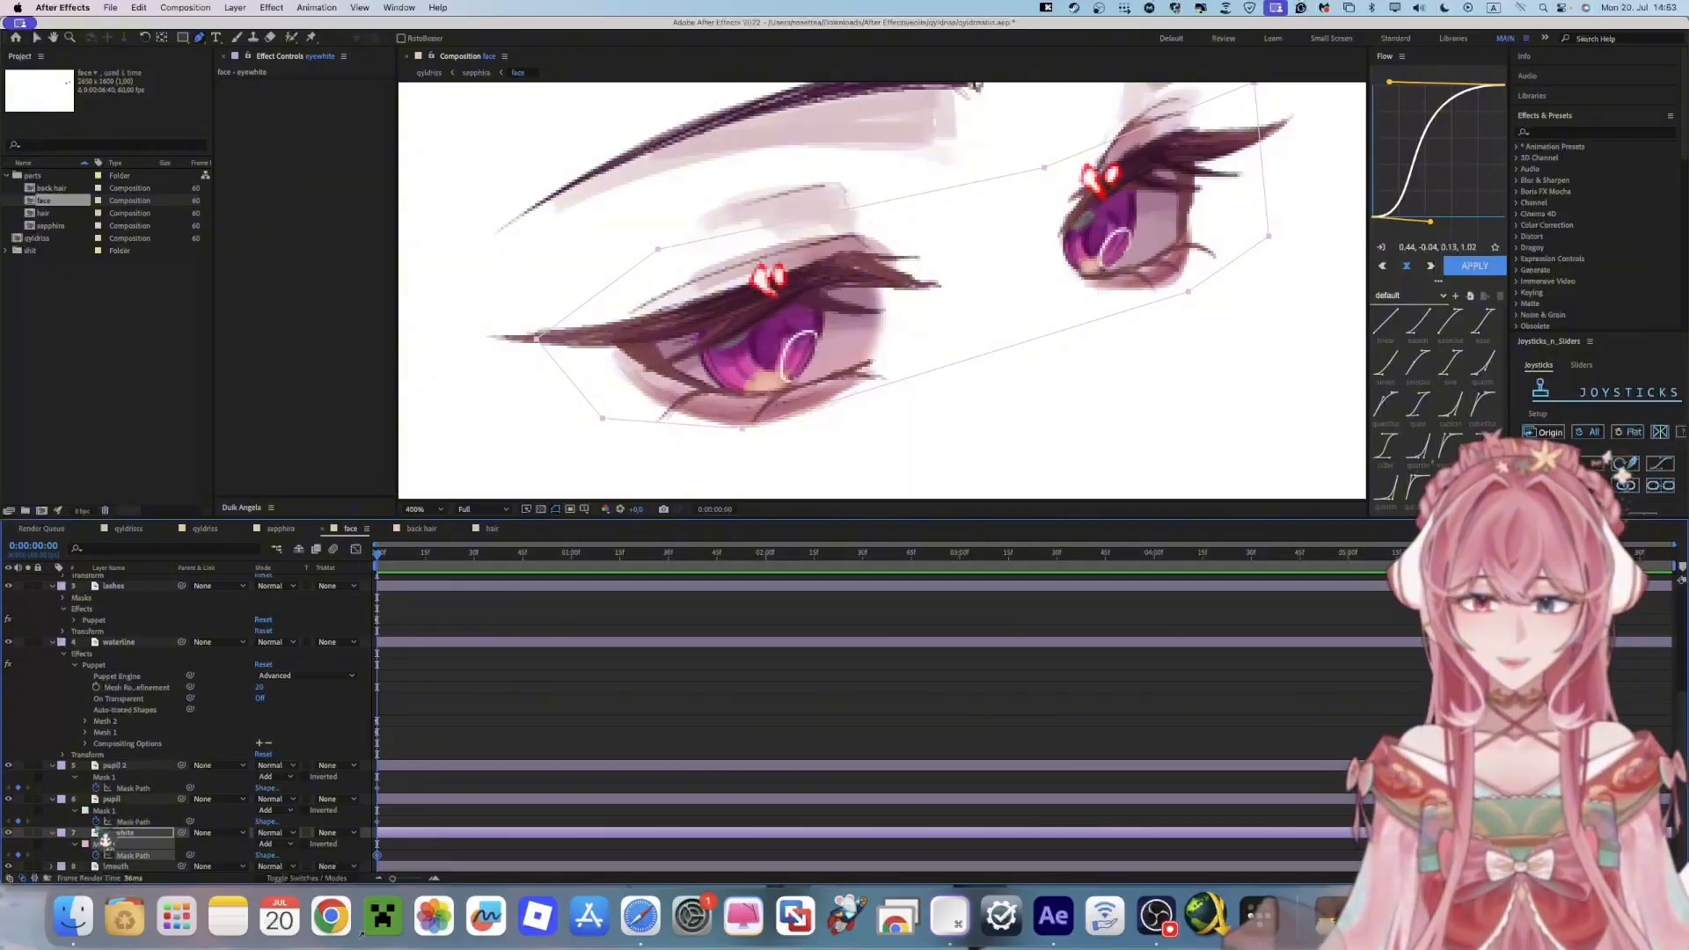
Reveal the keyframed properties of all layers and apply Easy Ease to their keyframes at the first frame
{"action": "key", "text": "u"}
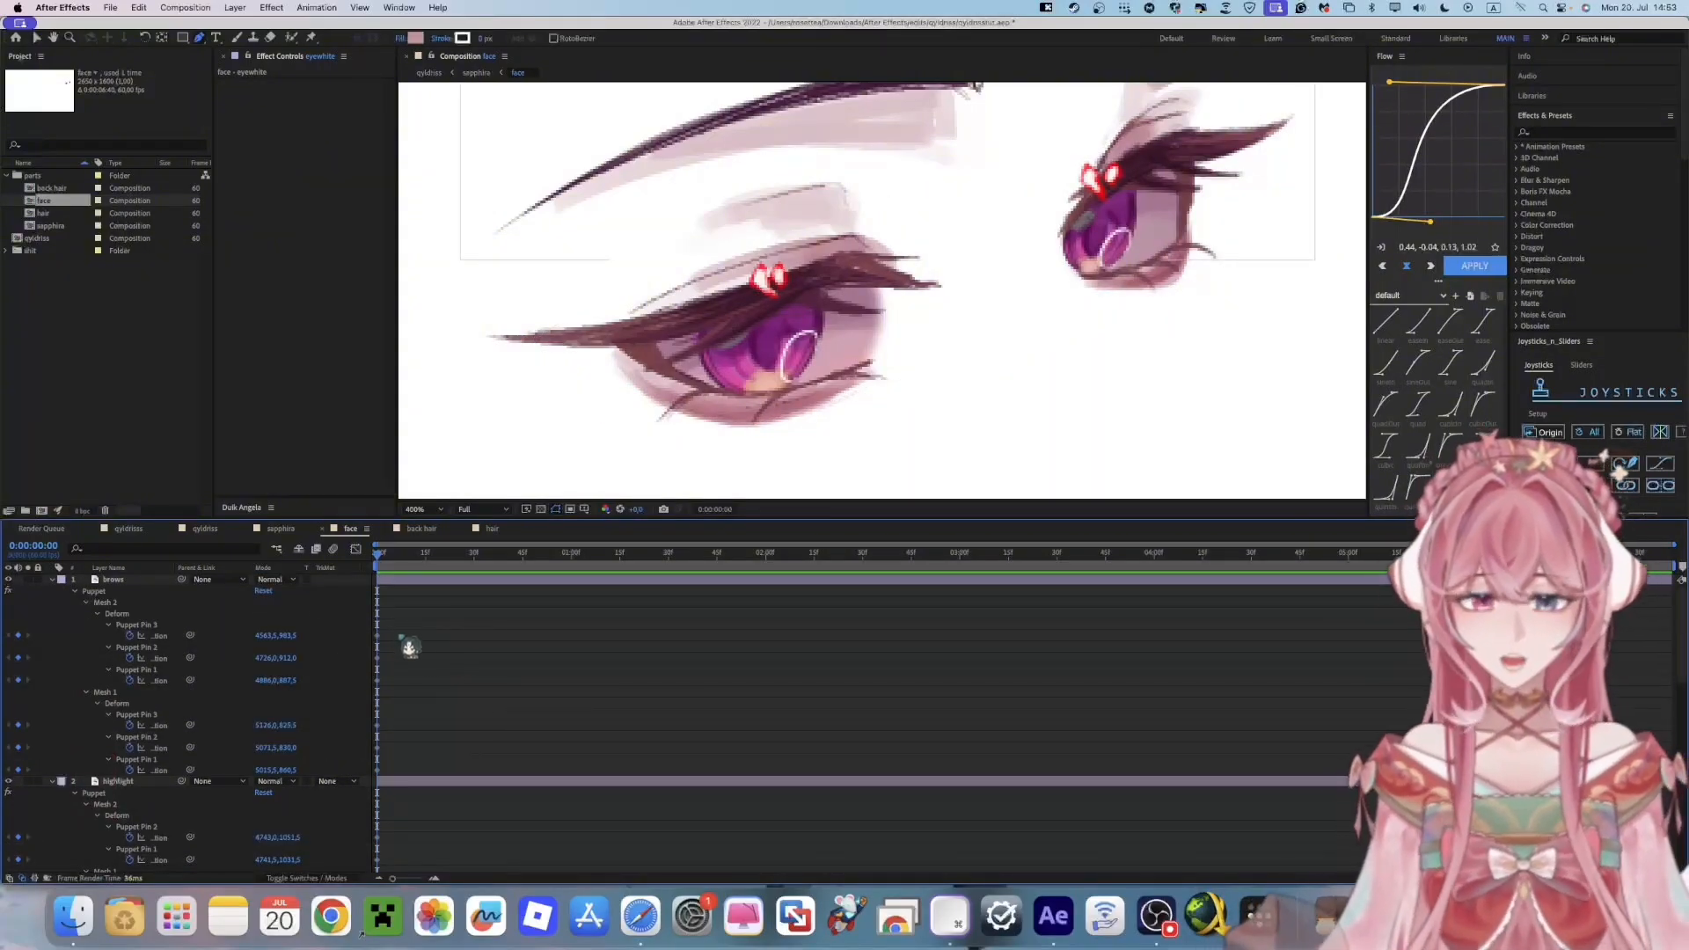
{"action": "scroll", "coordinate": [400, 642], "scroll_direction": "down", "scroll_amount": 2}
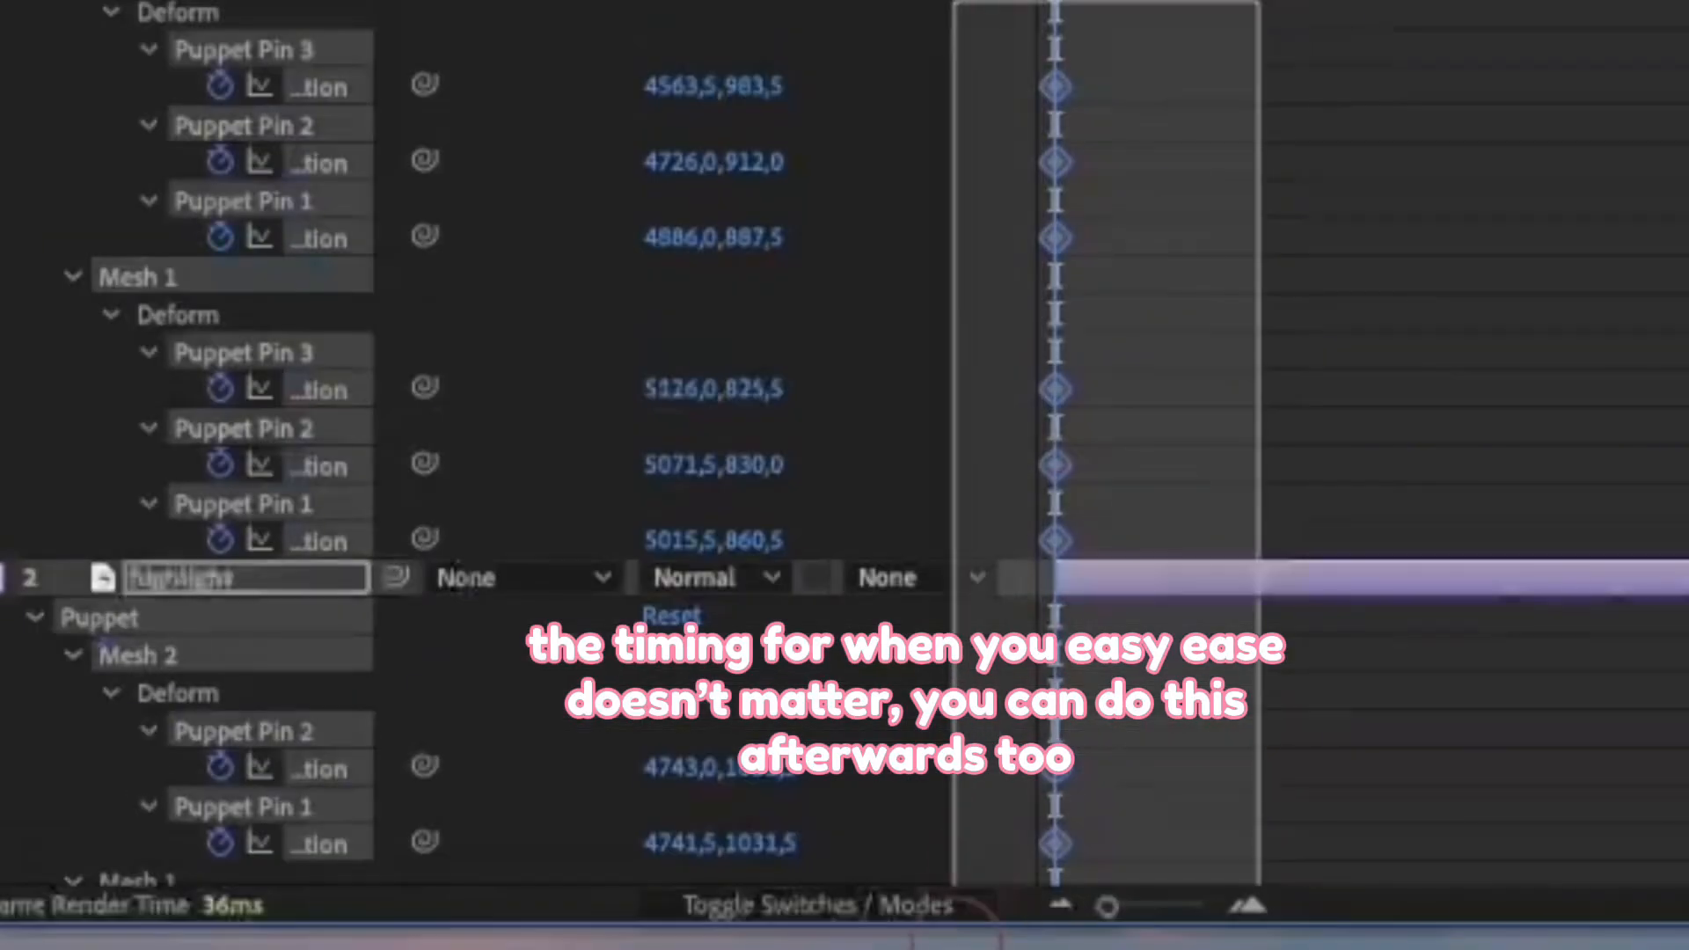
{"action": "scroll", "coordinate": [456, 728], "scroll_direction": "down", "scroll_amount": 12}
{"action": "key", "text": "F9"}
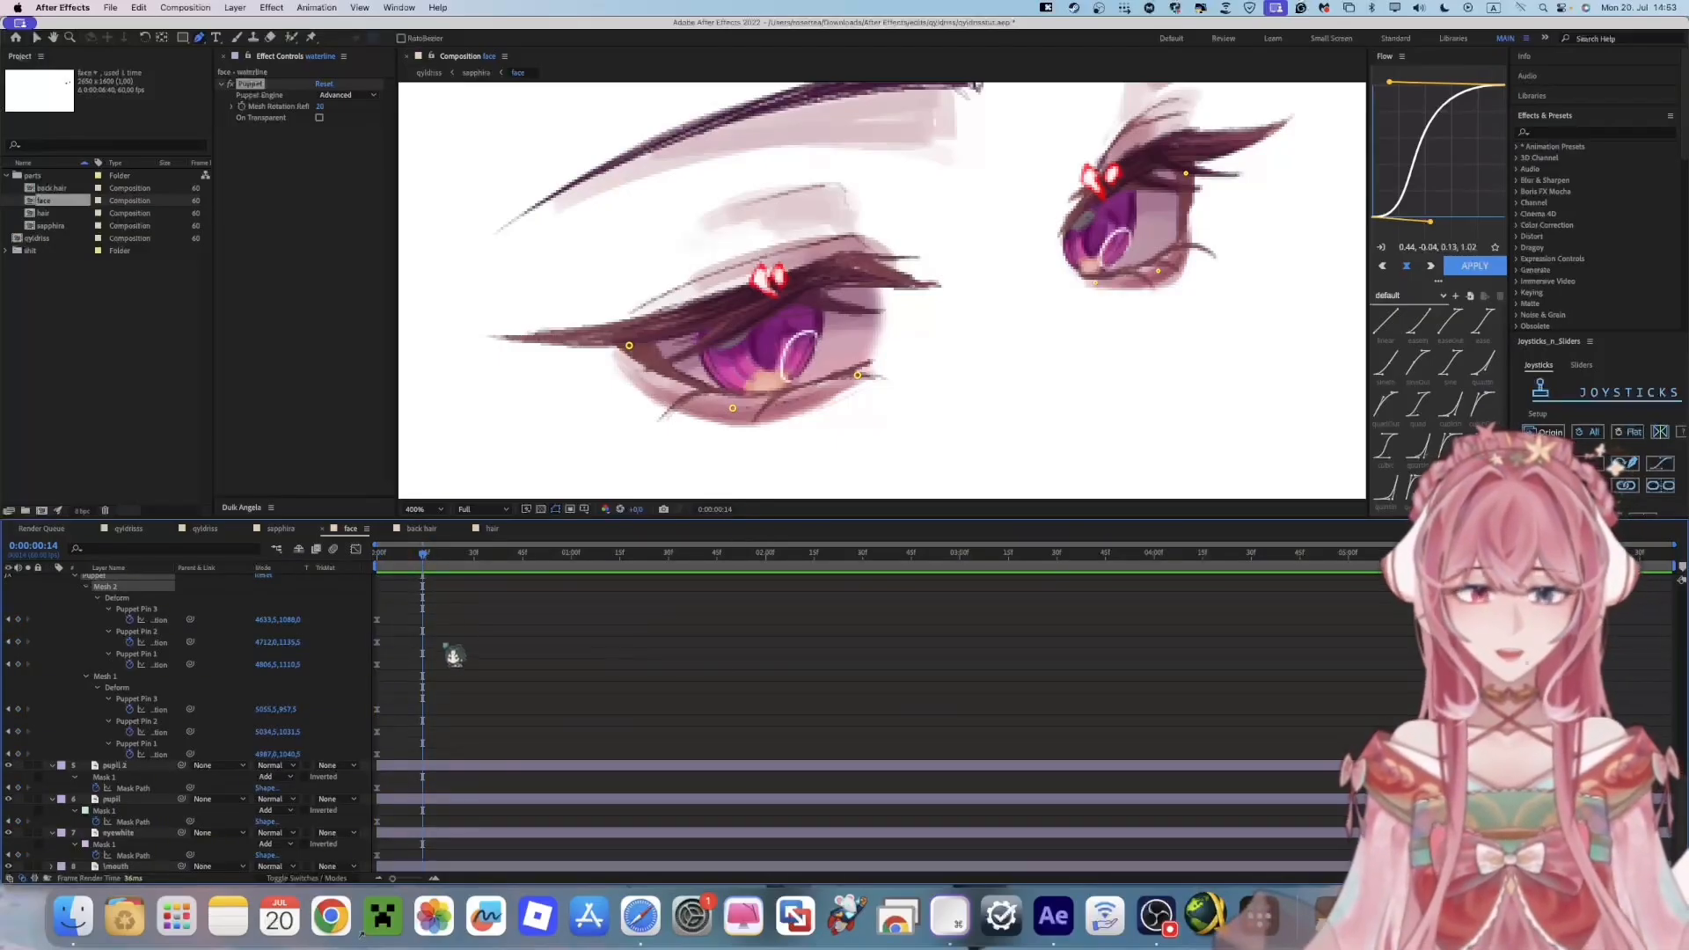
Copy the lashes layer's Puppet pin keyframes from the first frame and paste them at 0:00:00:14
{"action": "scroll", "coordinate": [453, 656], "scroll_direction": "up", "scroll_amount": 6}
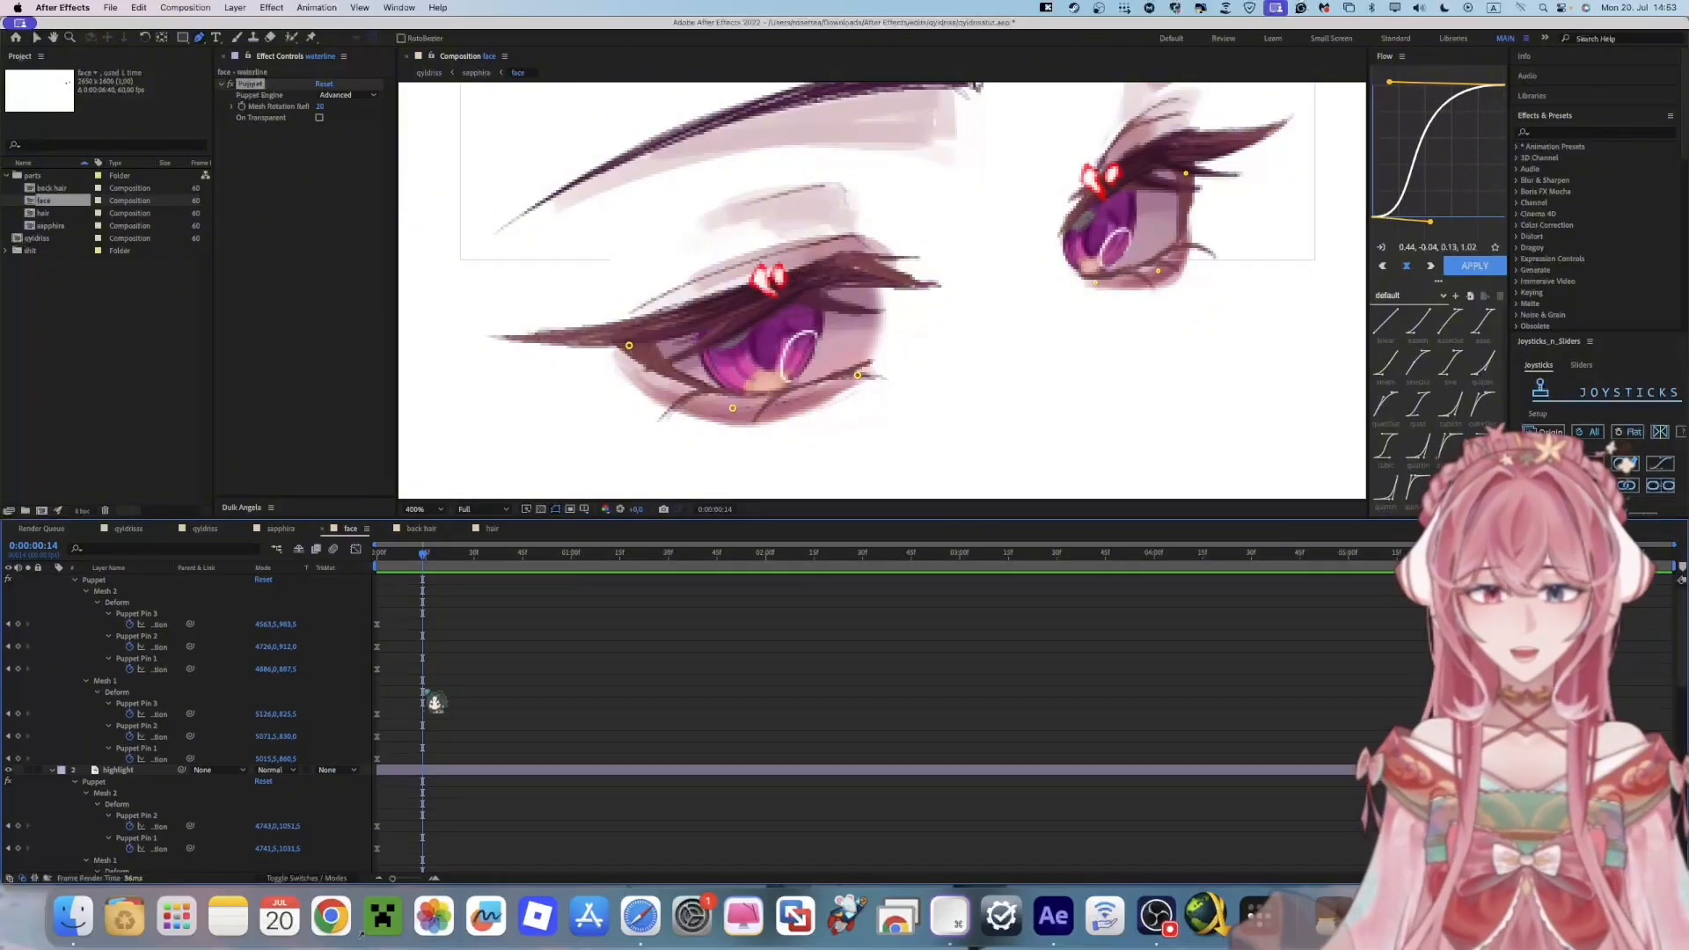
{"action": "scroll", "coordinate": [425, 691], "scroll_direction": "up", "scroll_amount": 1}
{"action": "left_click", "coordinate": [401, 623]}
{"action": "scroll", "coordinate": [390, 736], "scroll_direction": "down", "scroll_amount": 6}
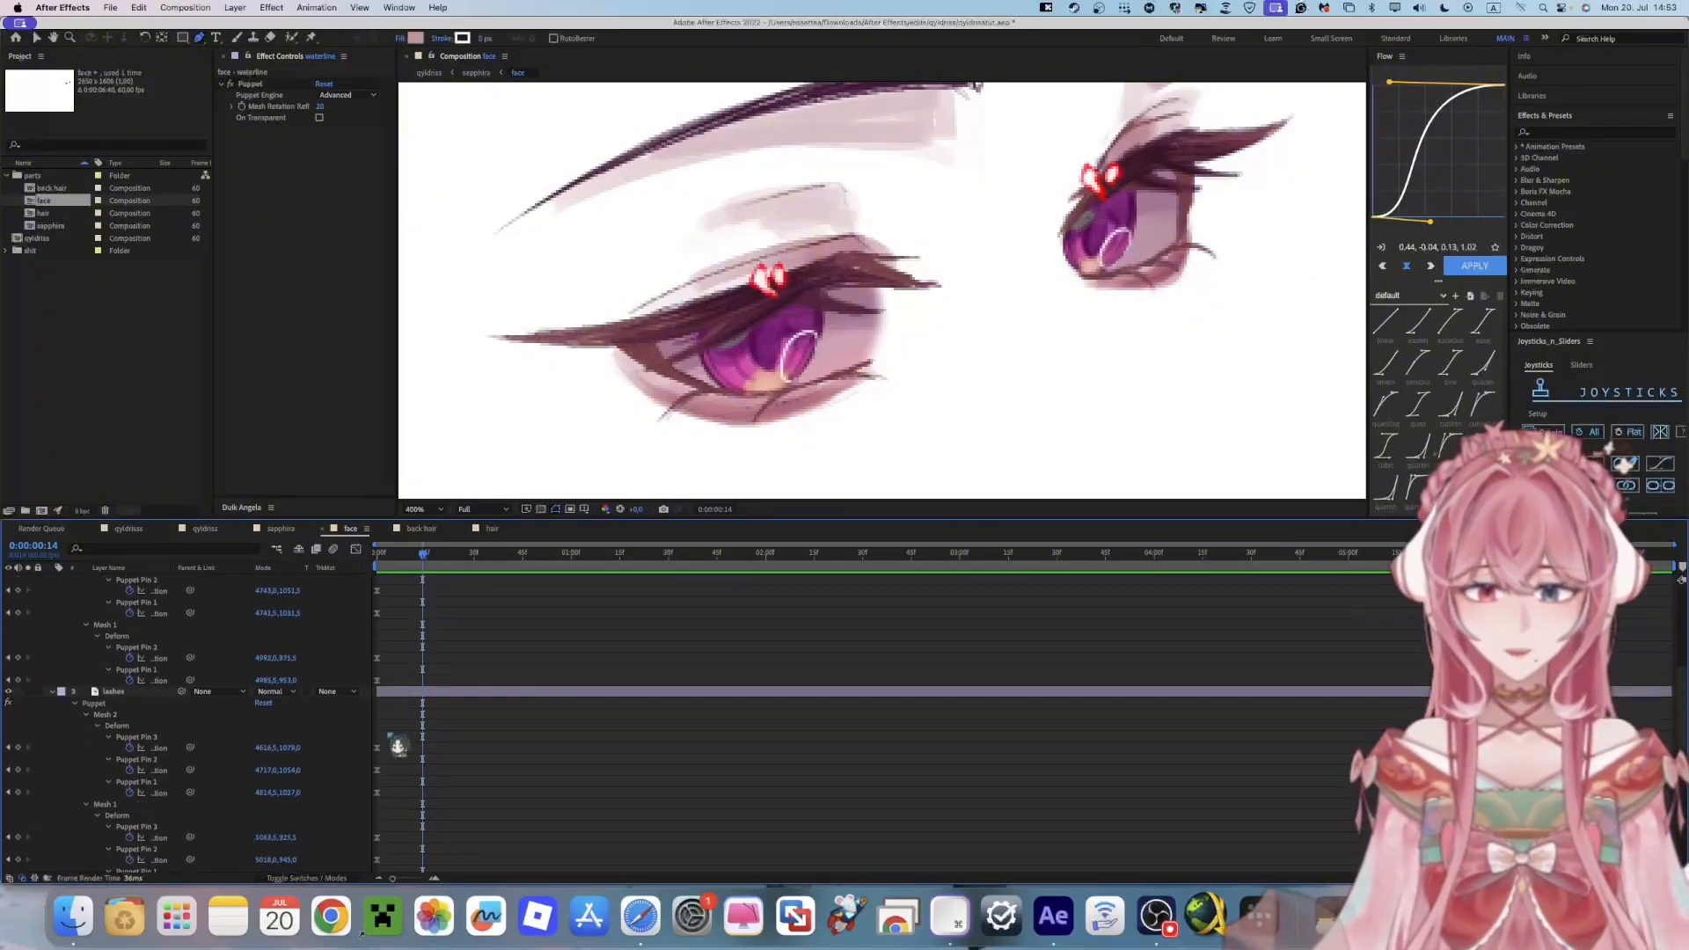
{"action": "scroll", "coordinate": [399, 745], "scroll_direction": "down", "scroll_amount": 3}
{"action": "left_click_drag", "start_coordinate": [414, 674], "coordinate": [360, 858]}
{"action": "key", "text": "super+c"}
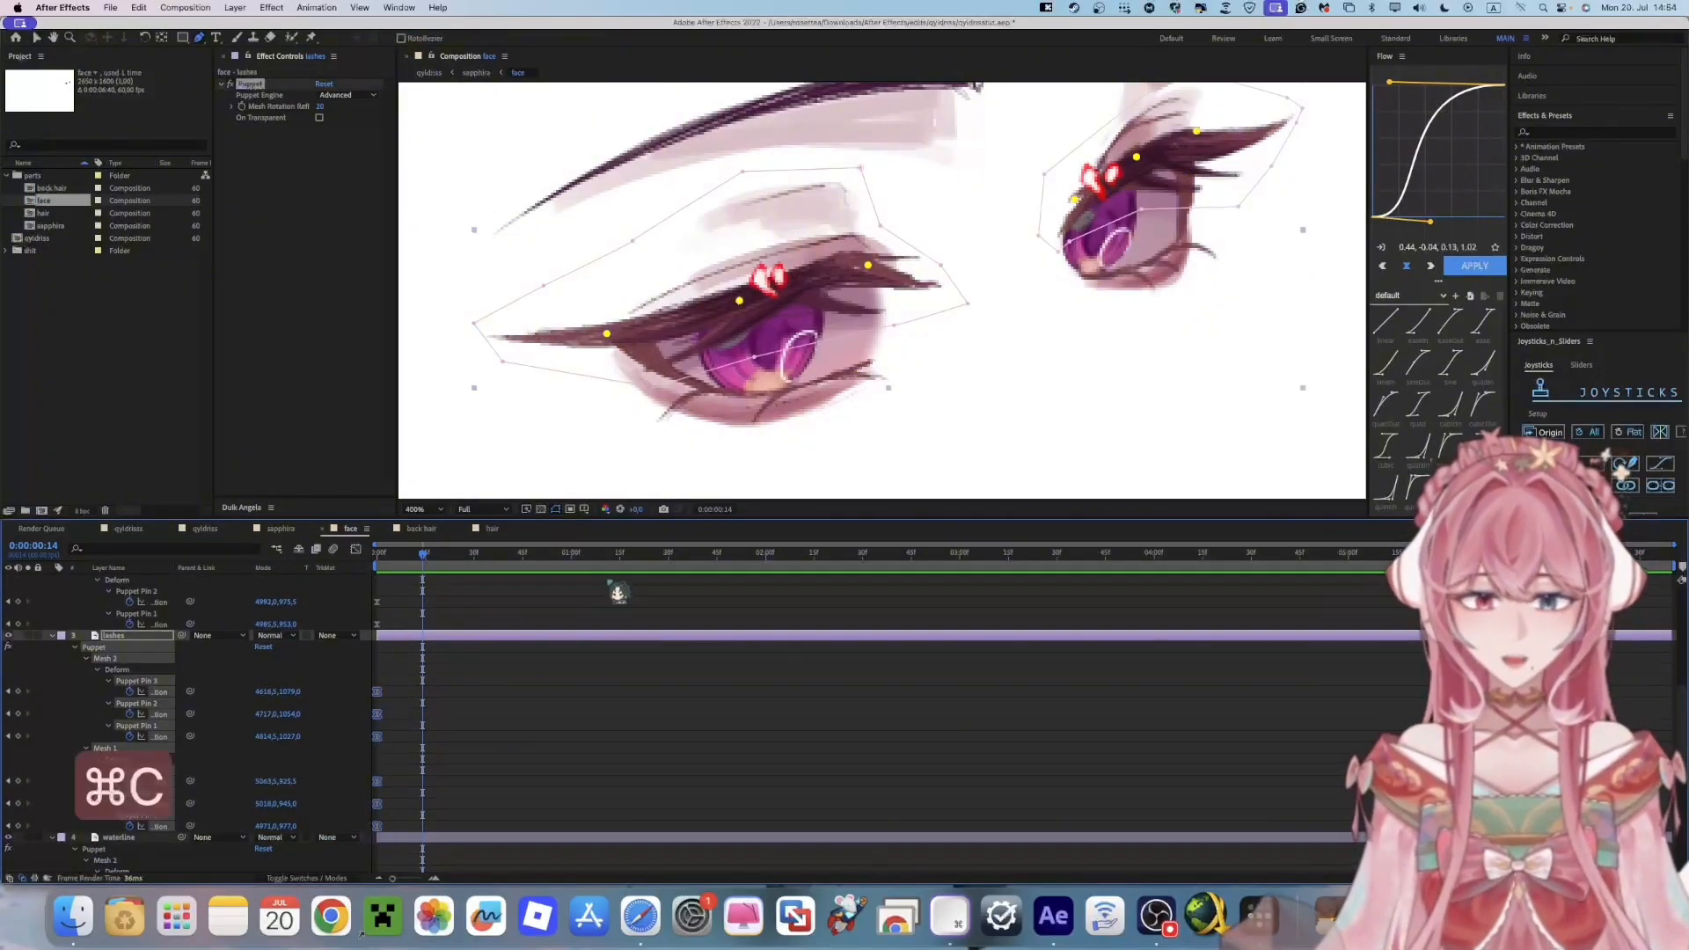
{"action": "key", "text": "super+v"}
{"action": "key", "text": "v"}
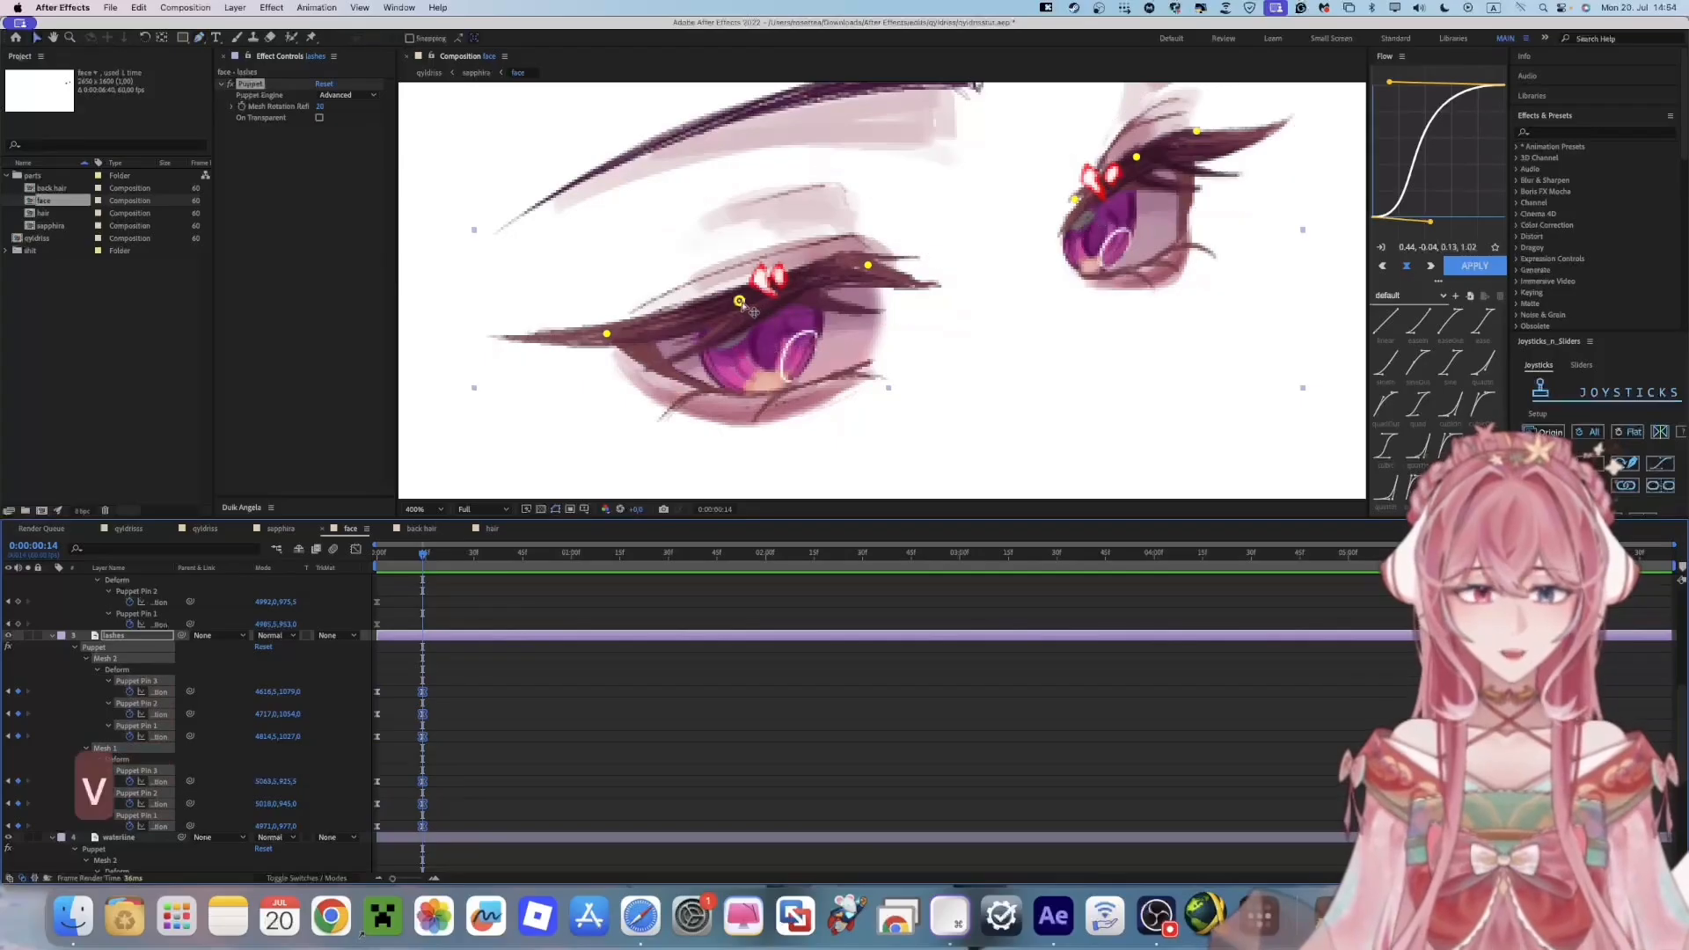
Move the lashes layer's Puppet pins down together at 0:00:00:14 to close the upper lids of both eyes
{"action": "left_click_drag", "start_coordinate": [739, 303], "coordinate": [757, 353]}
{"action": "left_click", "coordinate": [543, 749]}
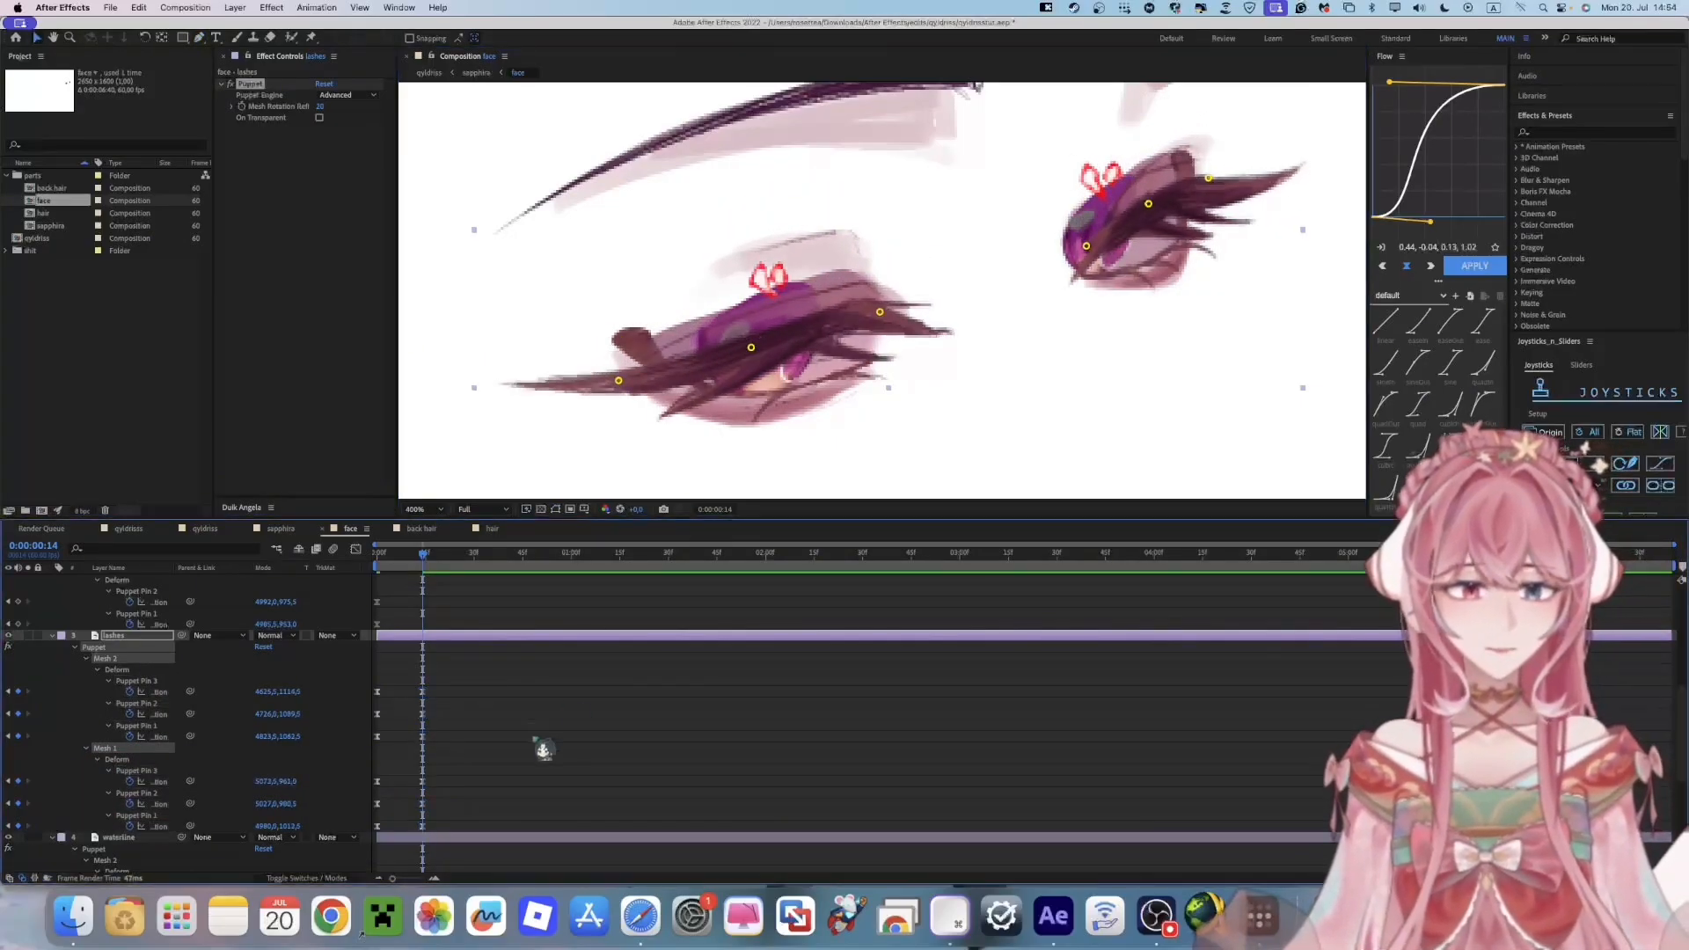
{"action": "mouse_move", "coordinate": [417, 568]}
{"action": "left_mouse_down"}
{"action": "mouse_move", "coordinate": [382, 576]}
{"action": "mouse_move", "coordinate": [427, 574]}
{"action": "left_mouse_up"}
Copy the waterline layer's first-frame Puppet pin keyframes to 0:00:00:14 and raise all its pins slightly towards the lowered lashes
{"action": "scroll", "coordinate": [448, 777], "scroll_direction": "down", "scroll_amount": 5}
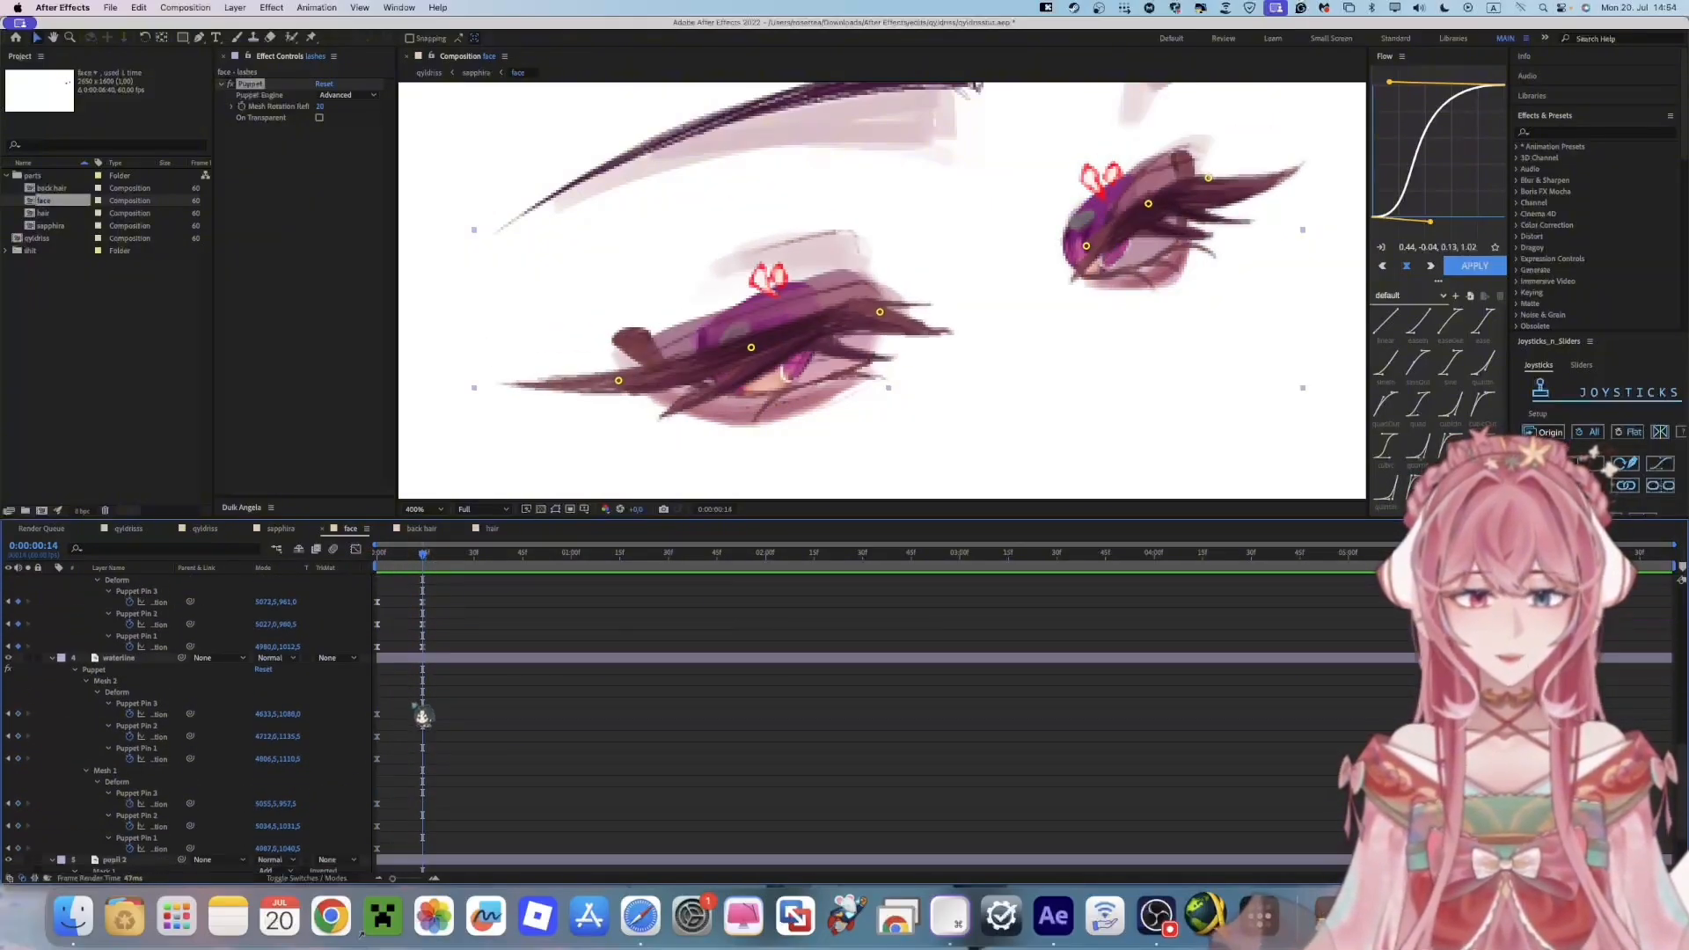
{"action": "left_click_drag", "start_coordinate": [392, 666], "coordinate": [359, 775]}
{"action": "key", "text": "super+c"}
{"action": "key", "text": "super+v"}
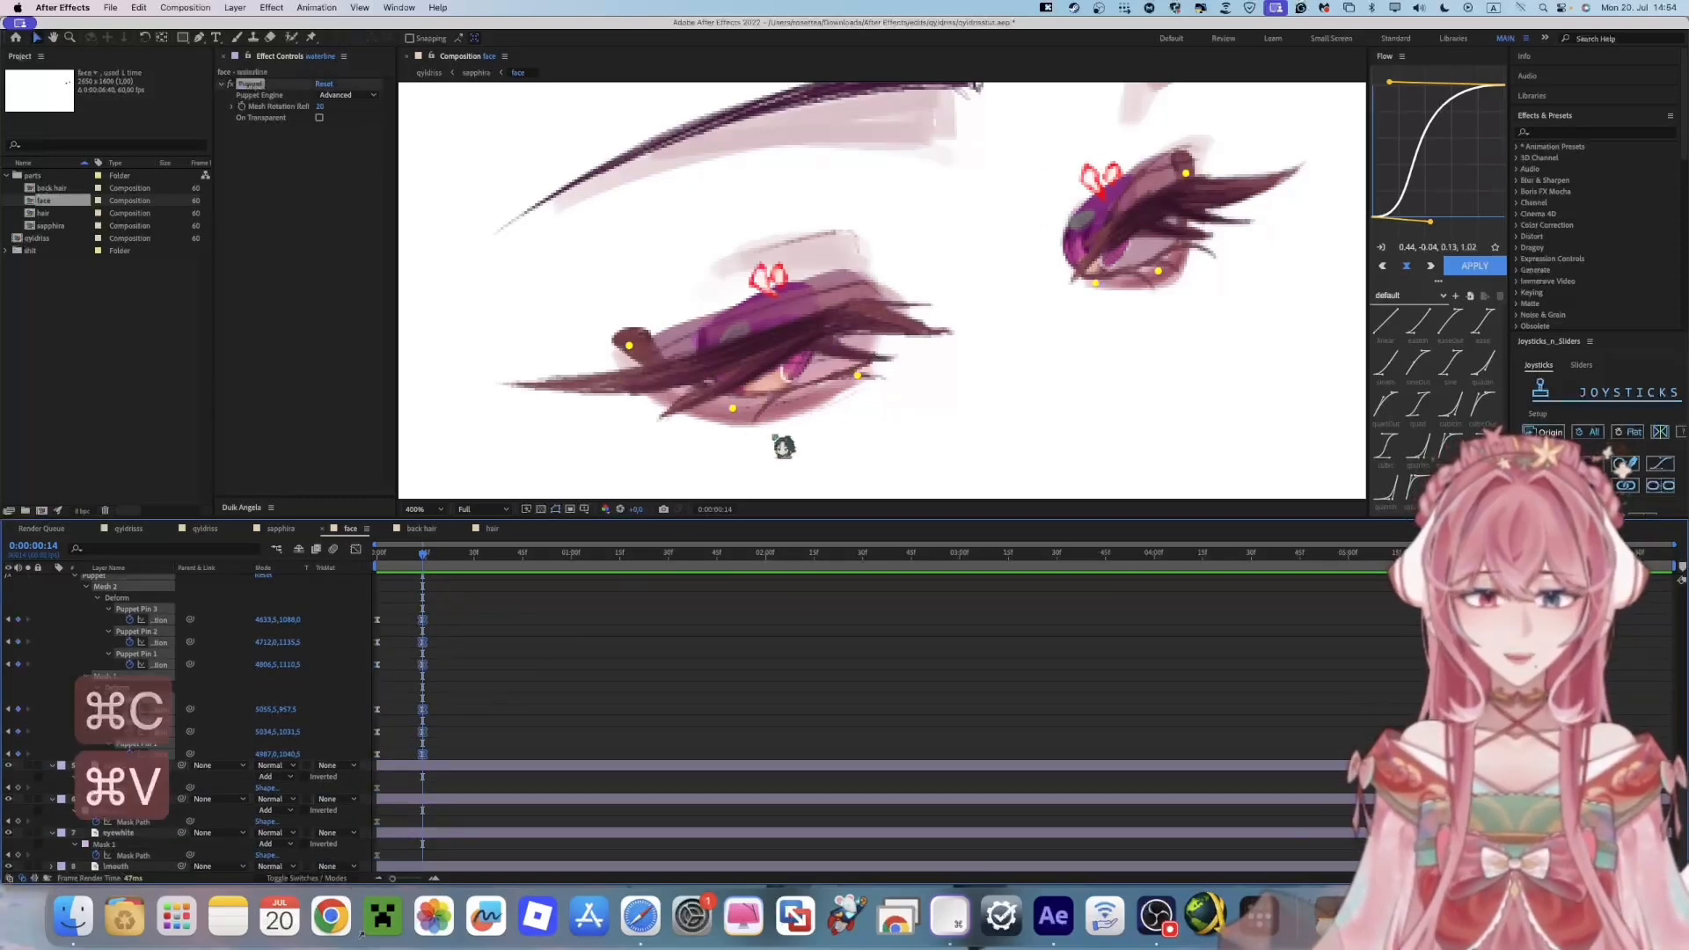
{"action": "left_click_drag", "start_coordinate": [856, 354], "coordinate": [856, 353]}
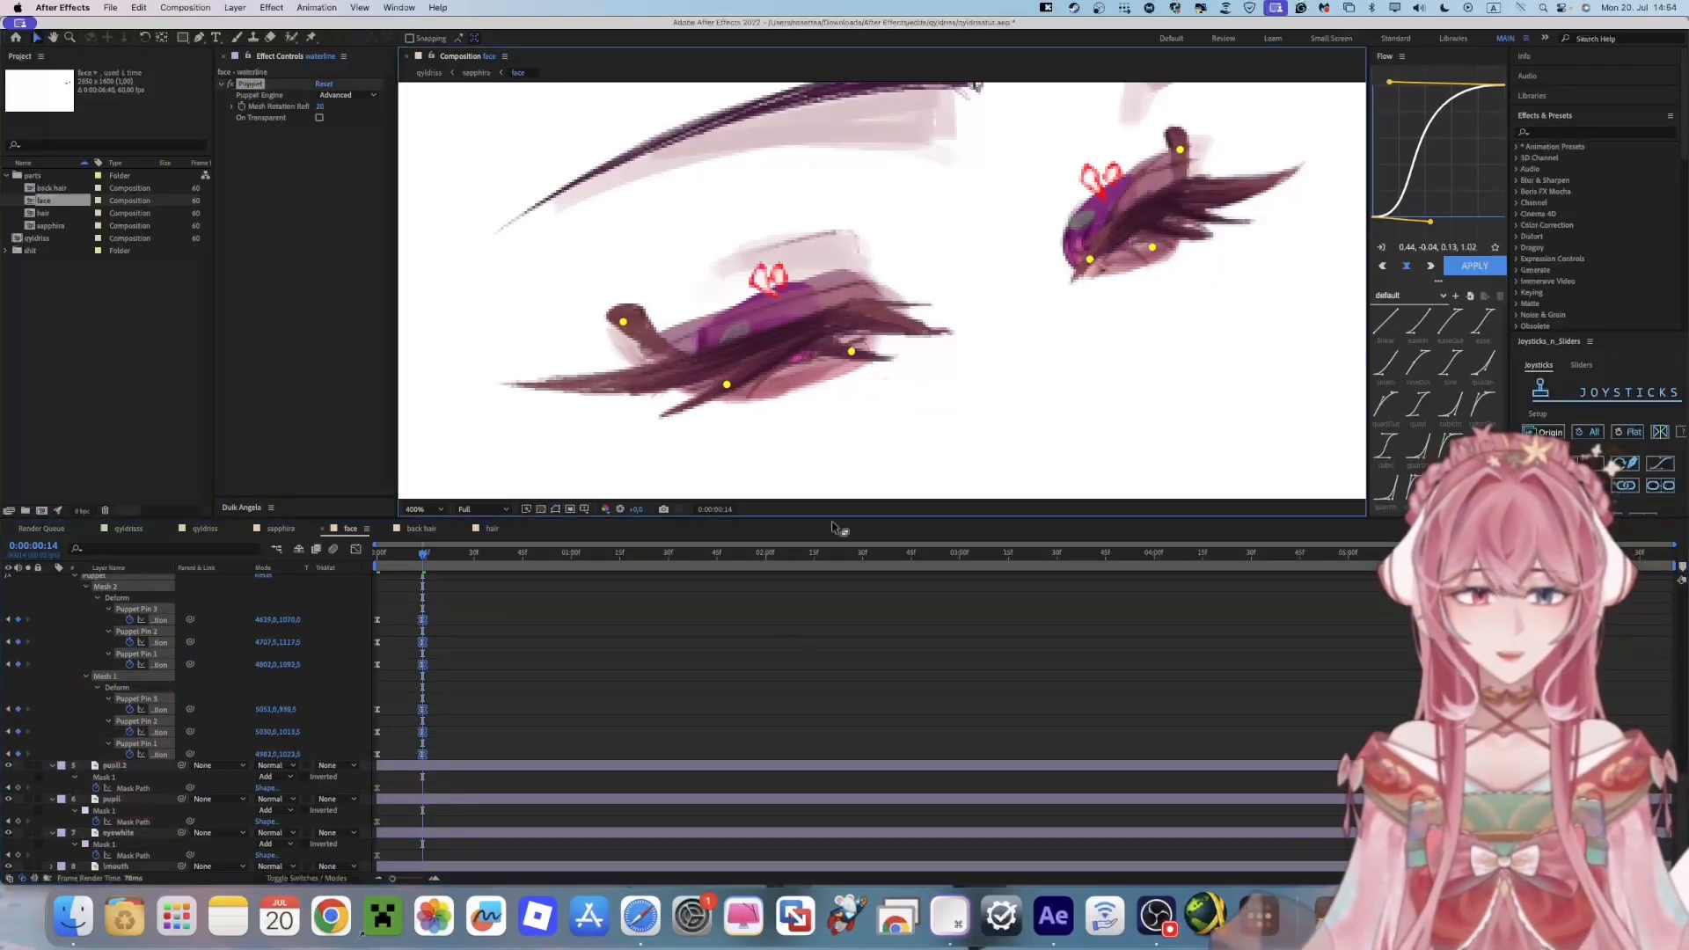
{"action": "left_click", "coordinate": [771, 670]}
Lower the waterline's outer-corner Puppet pins on both eyes to tuck the corners under the lashes, and fine-tune the smaller eye's pins
{"action": "left_click_drag", "start_coordinate": [624, 322], "coordinate": [643, 384]}
{"action": "left_click_drag", "start_coordinate": [1179, 150], "coordinate": [1187, 200]}
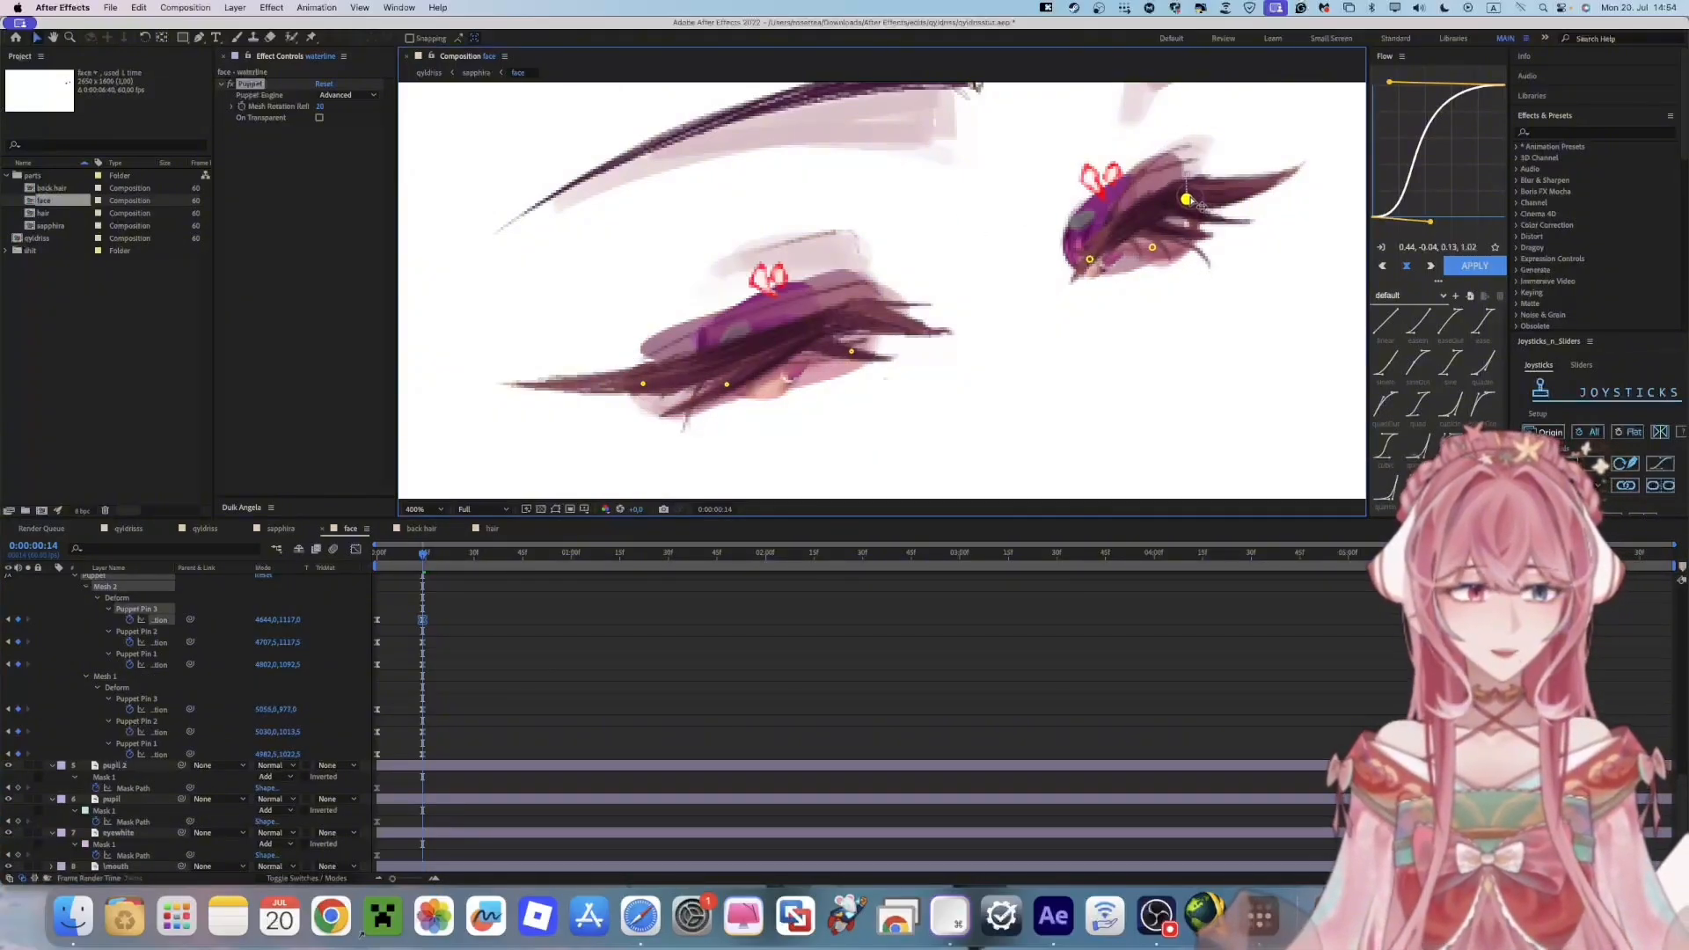
{"action": "left_click_drag", "start_coordinate": [1165, 258], "coordinate": [1186, 201]}
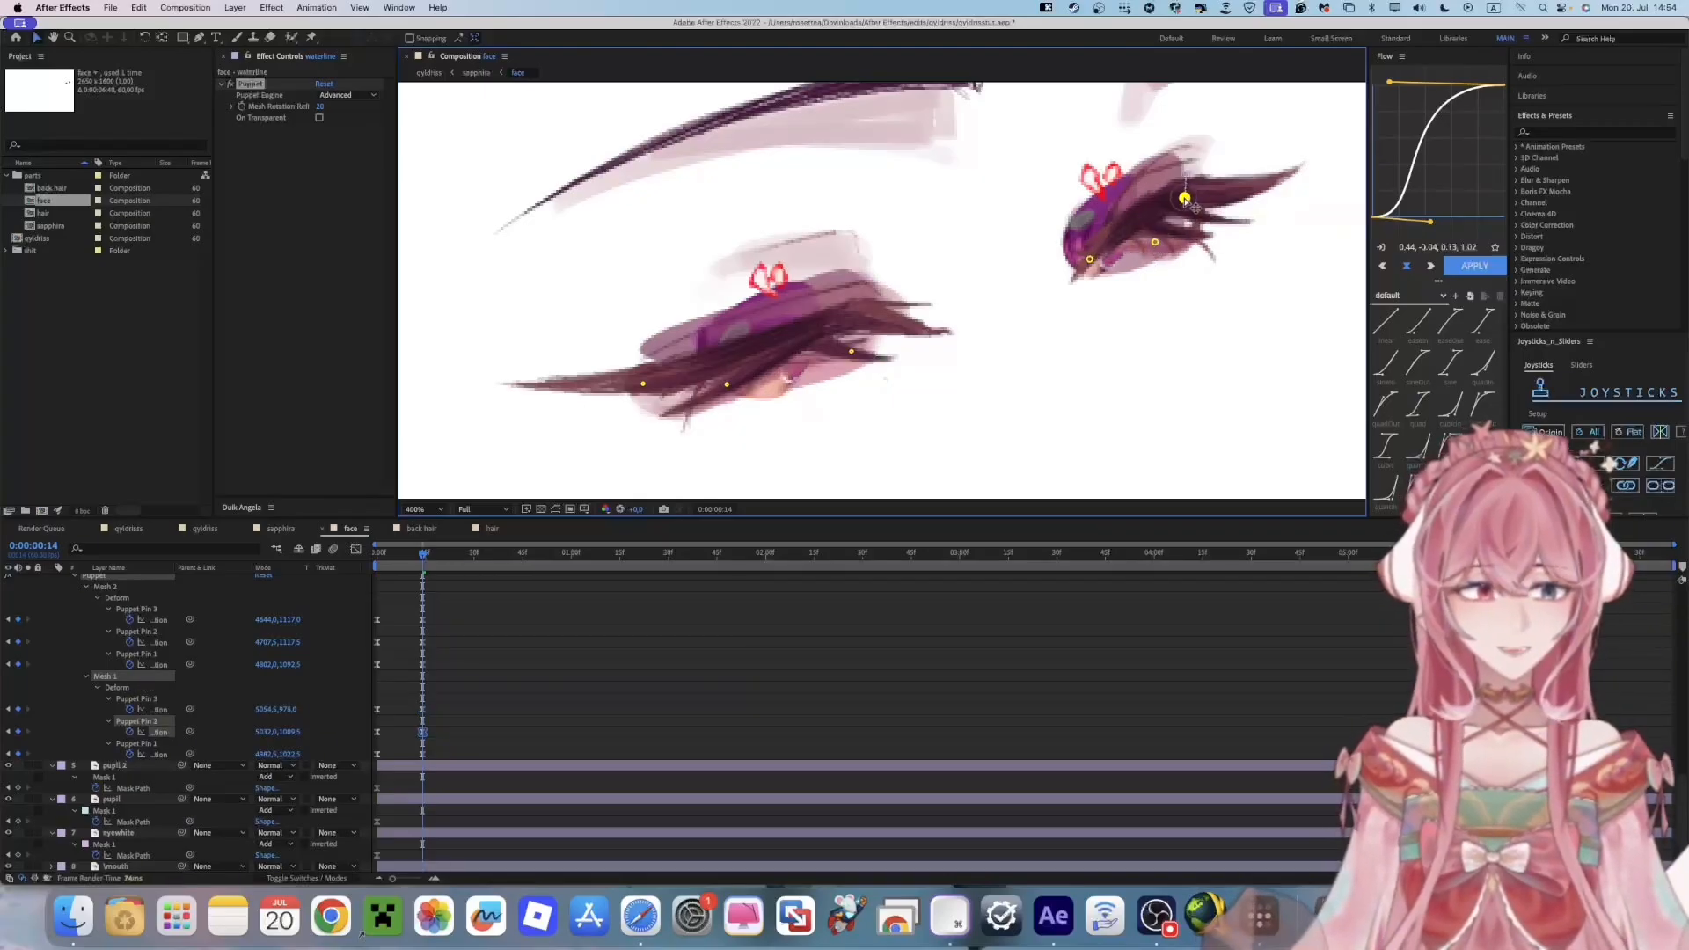
{"action": "key", "text": "space"}
{"action": "key", "text": "space"}
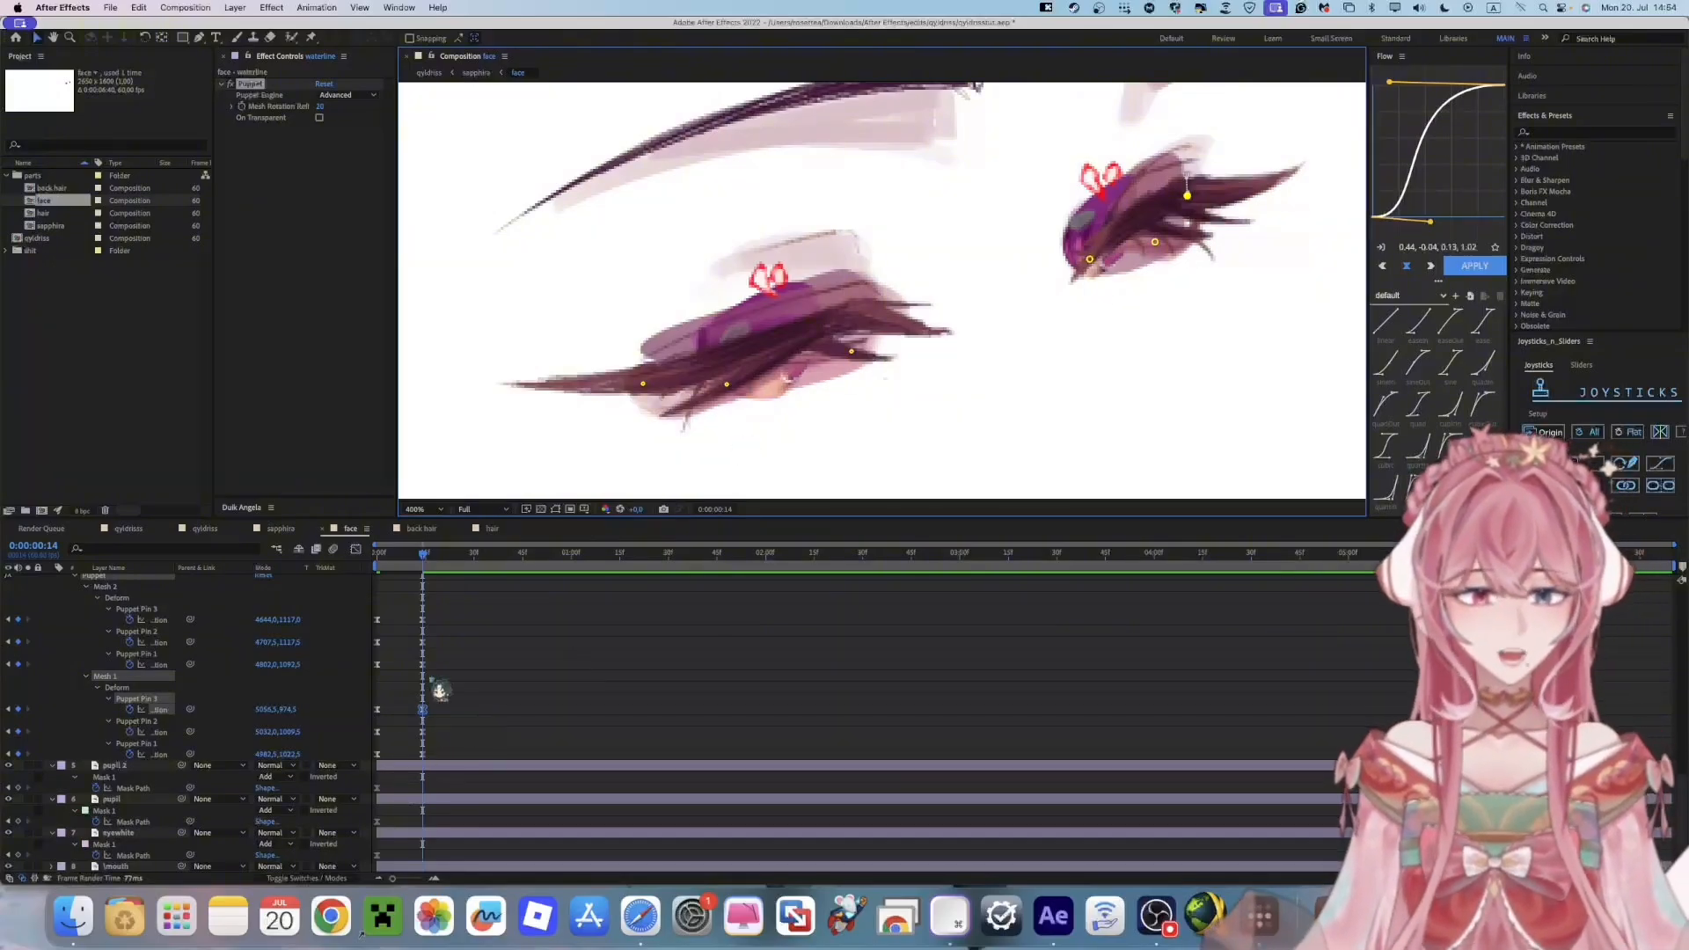
Copy the brows layer's first-frame Puppet pin keyframes to 0:00:00:14 and lower both brows
{"action": "scroll", "coordinate": [439, 690], "scroll_direction": "up", "scroll_amount": 8}
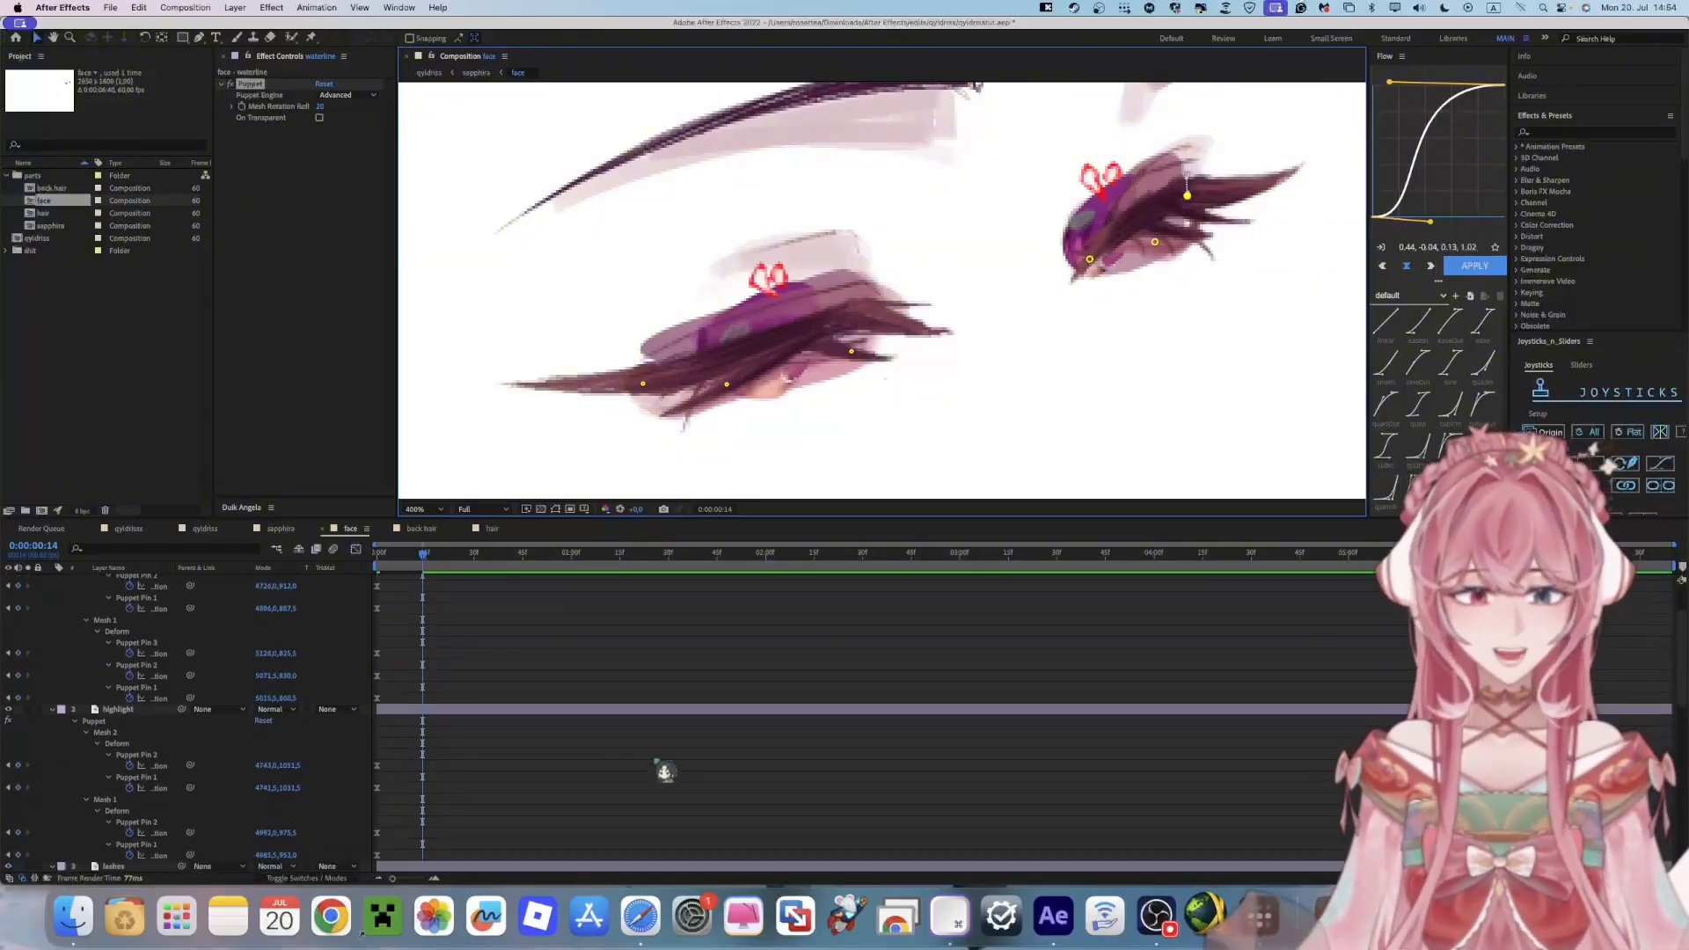
{"action": "scroll", "coordinate": [563, 771], "scroll_direction": "down", "scroll_amount": 1}
{"action": "scroll", "coordinate": [422, 682], "scroll_direction": "up", "scroll_amount": 3}
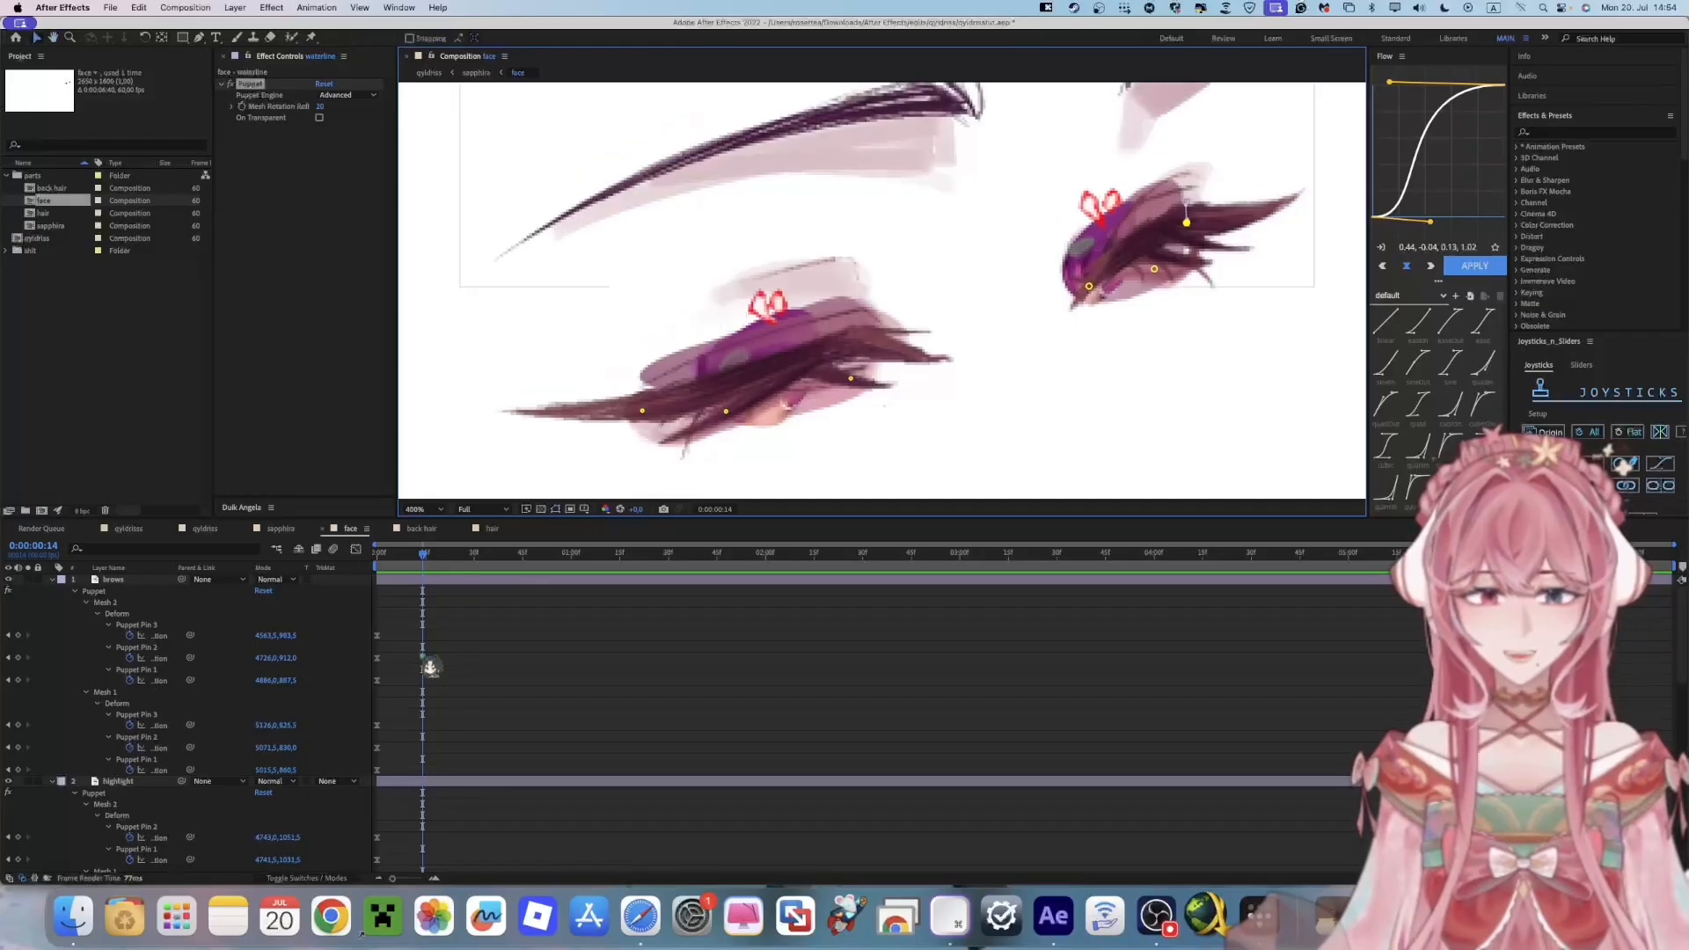
{"action": "left_click_drag", "start_coordinate": [431, 596], "coordinate": [350, 813]}
{"action": "key", "text": "super+c"}
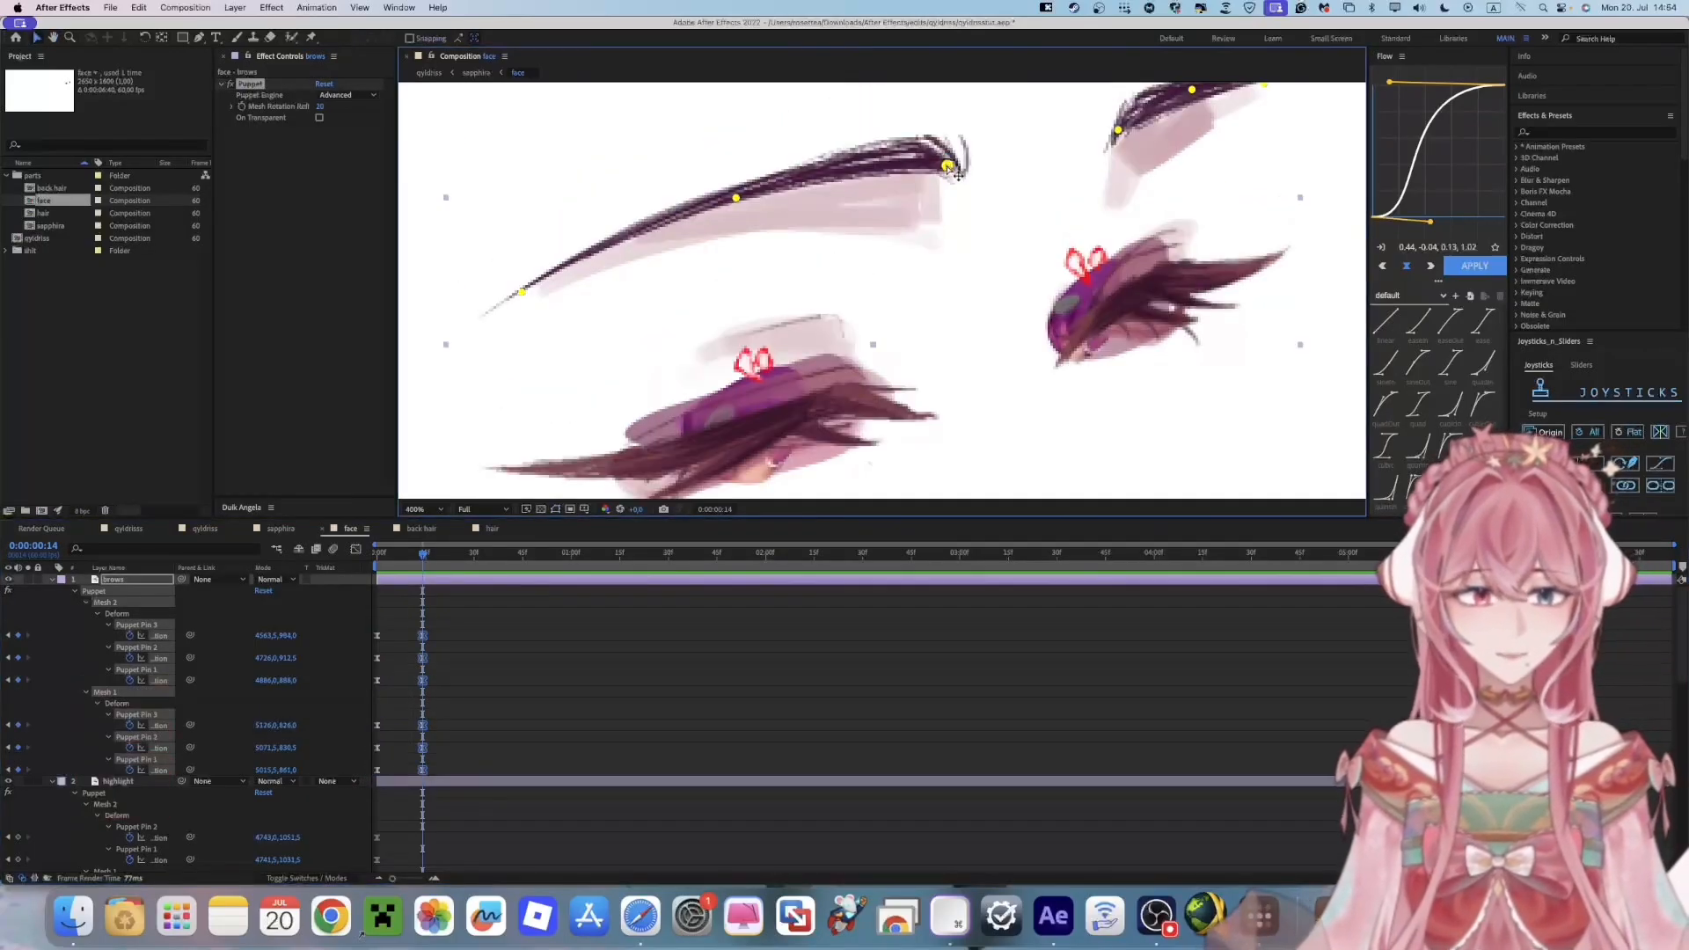
Copy the highlight layer's Puppet pin keyframes from the first frame and paste them at 0:00:00:14
{"action": "scroll", "coordinate": [460, 705], "scroll_direction": "down", "scroll_amount": 3}
{"action": "left_click_drag", "start_coordinate": [428, 677], "coordinate": [361, 794]}
{"action": "key", "text": "super+c"}
{"action": "key", "text": "super+v"}
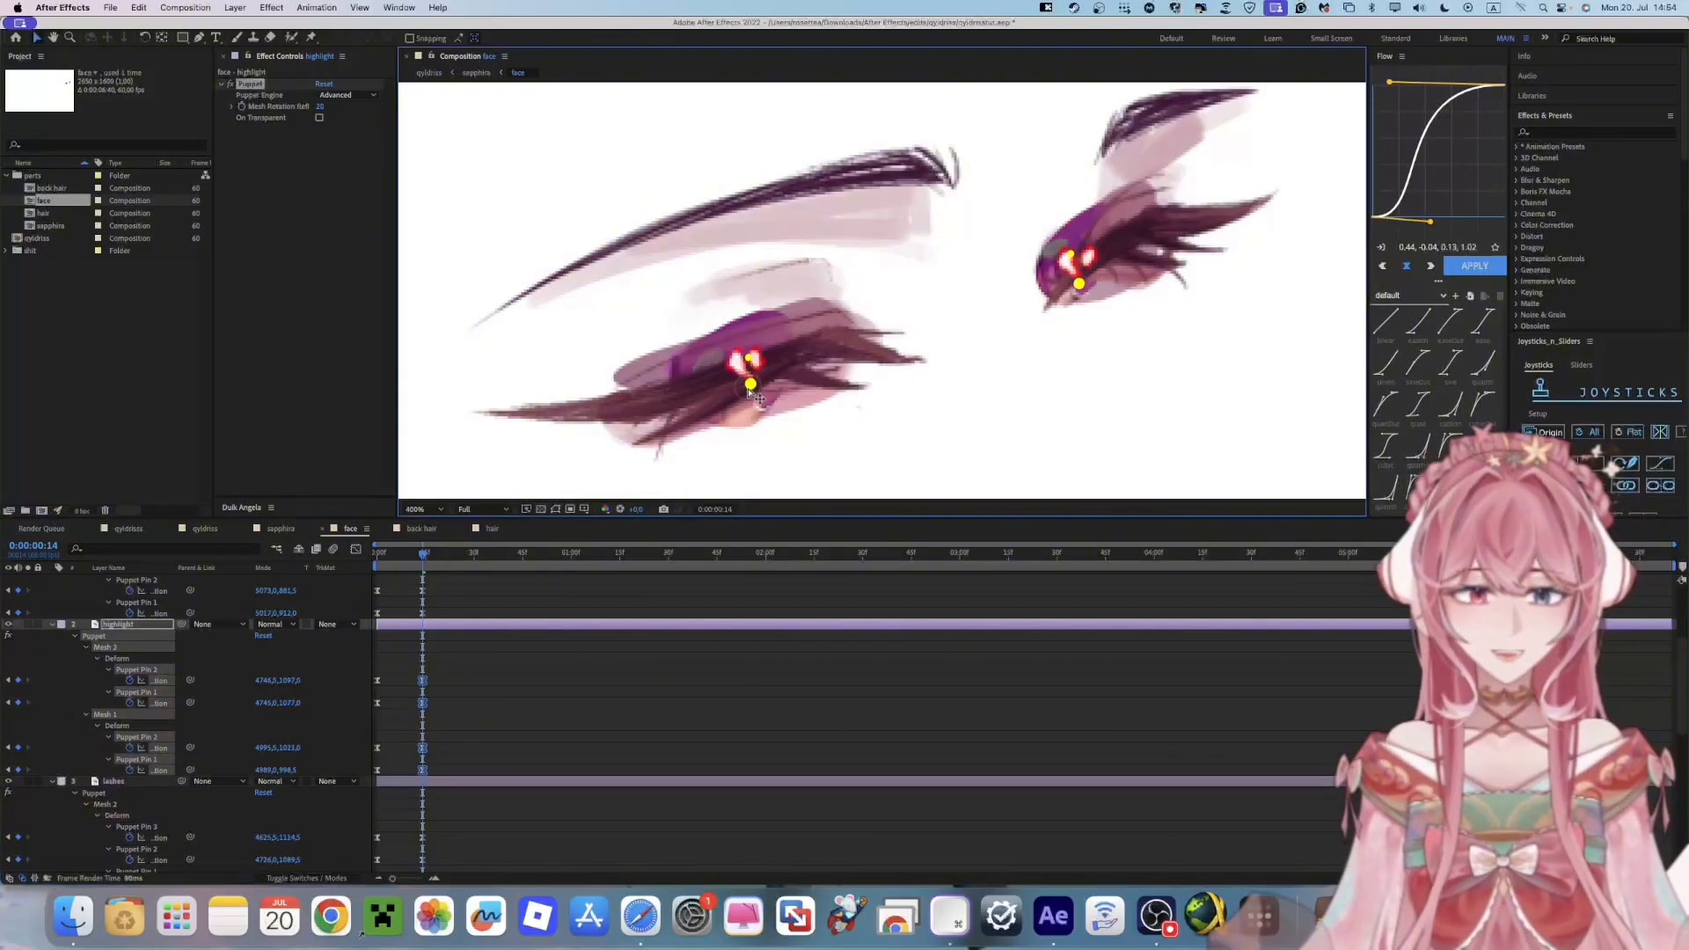
Lower the highlights of both eyes and move their upper Puppet pins down to squash them
{"action": "left_click_drag", "start_coordinate": [748, 390], "coordinate": [751, 398]}
{"action": "left_click", "coordinate": [650, 745]}
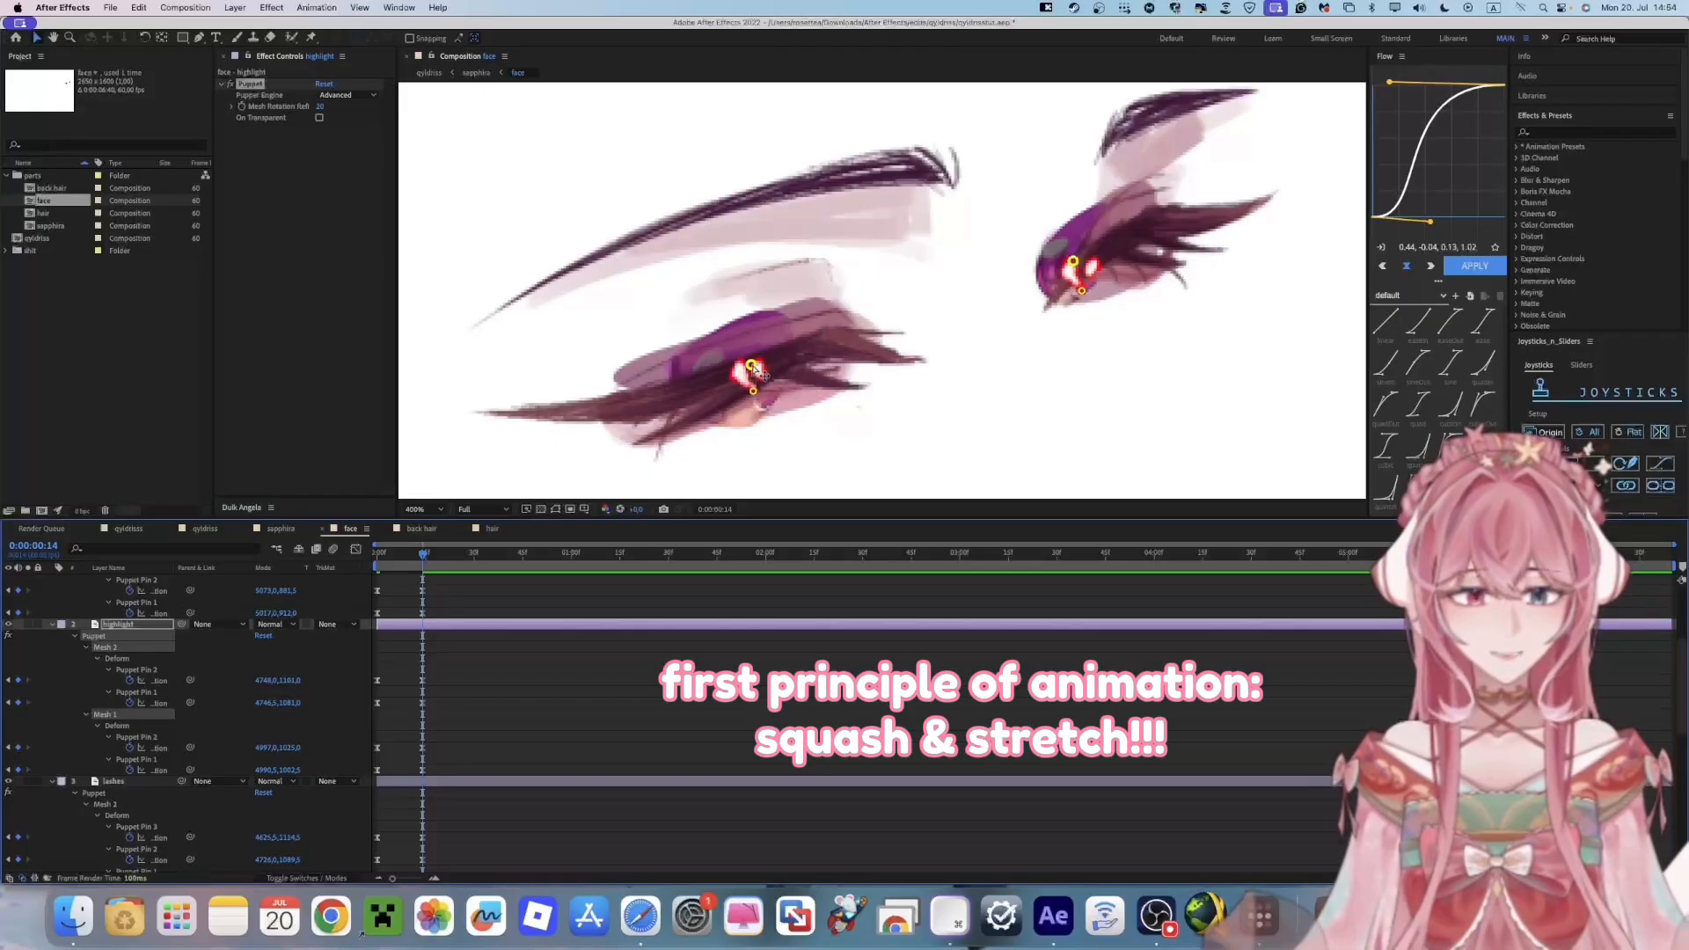
{"action": "left_click_drag", "start_coordinate": [755, 369], "coordinate": [755, 382]}
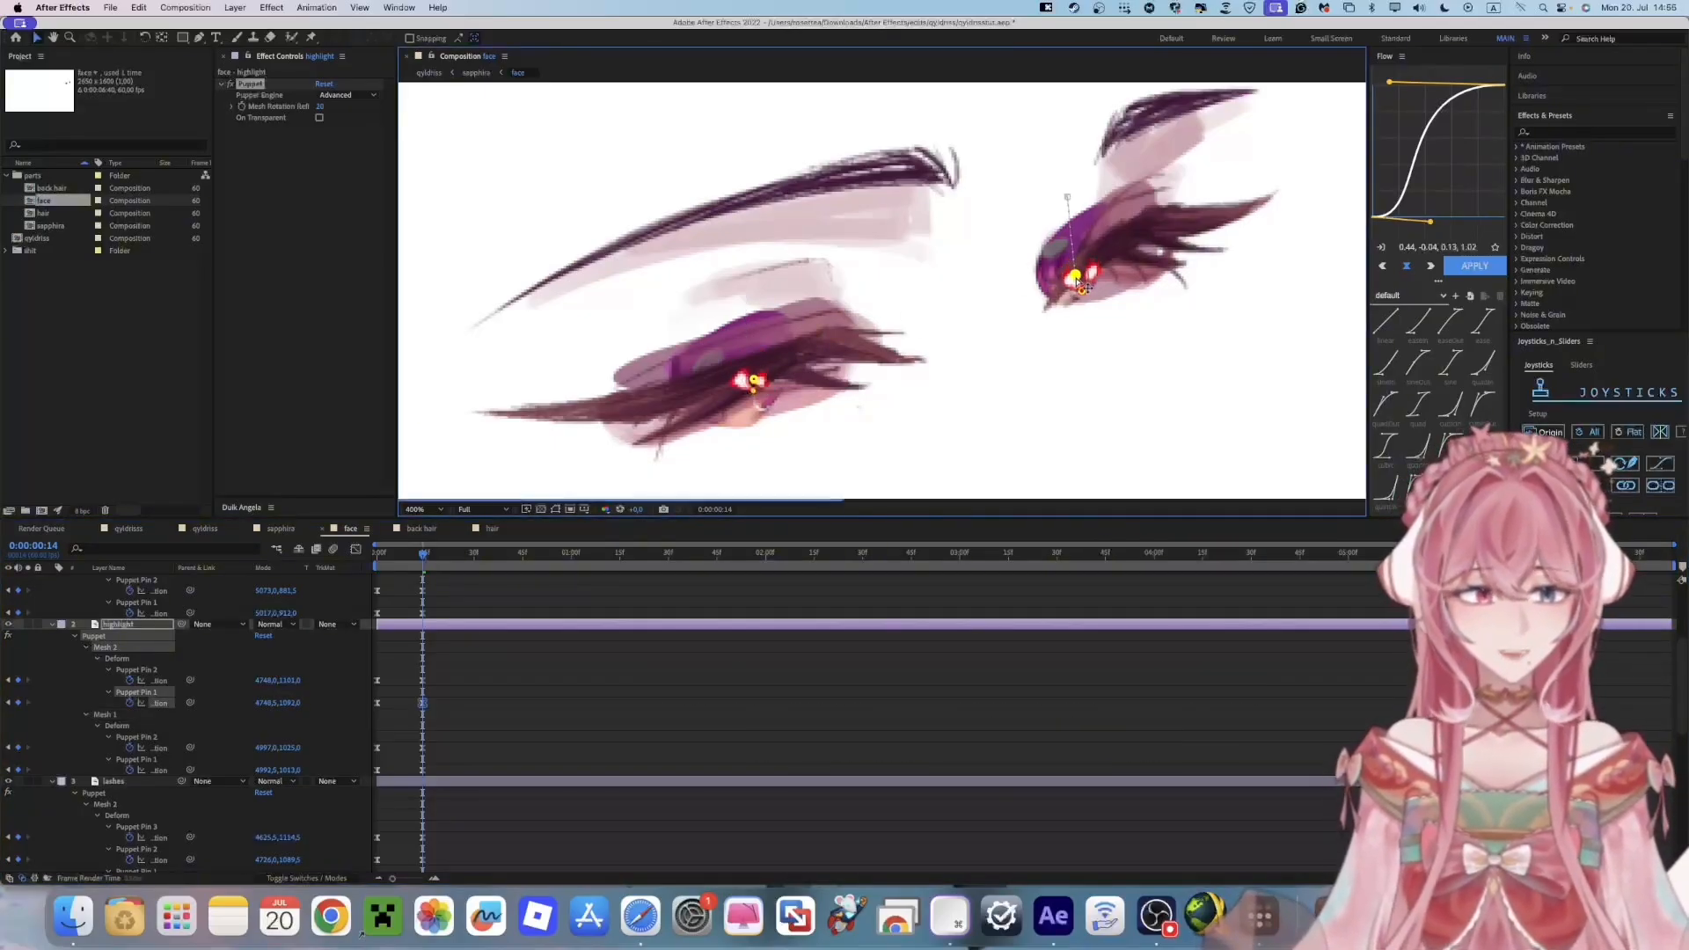
Copy the pupil 2 layer's Mask Path keyframe to 0:00:00:14 and collapse the mask points onto the larger eye's closed lash line
{"action": "scroll", "coordinate": [490, 704], "scroll_direction": "down", "scroll_amount": 10}
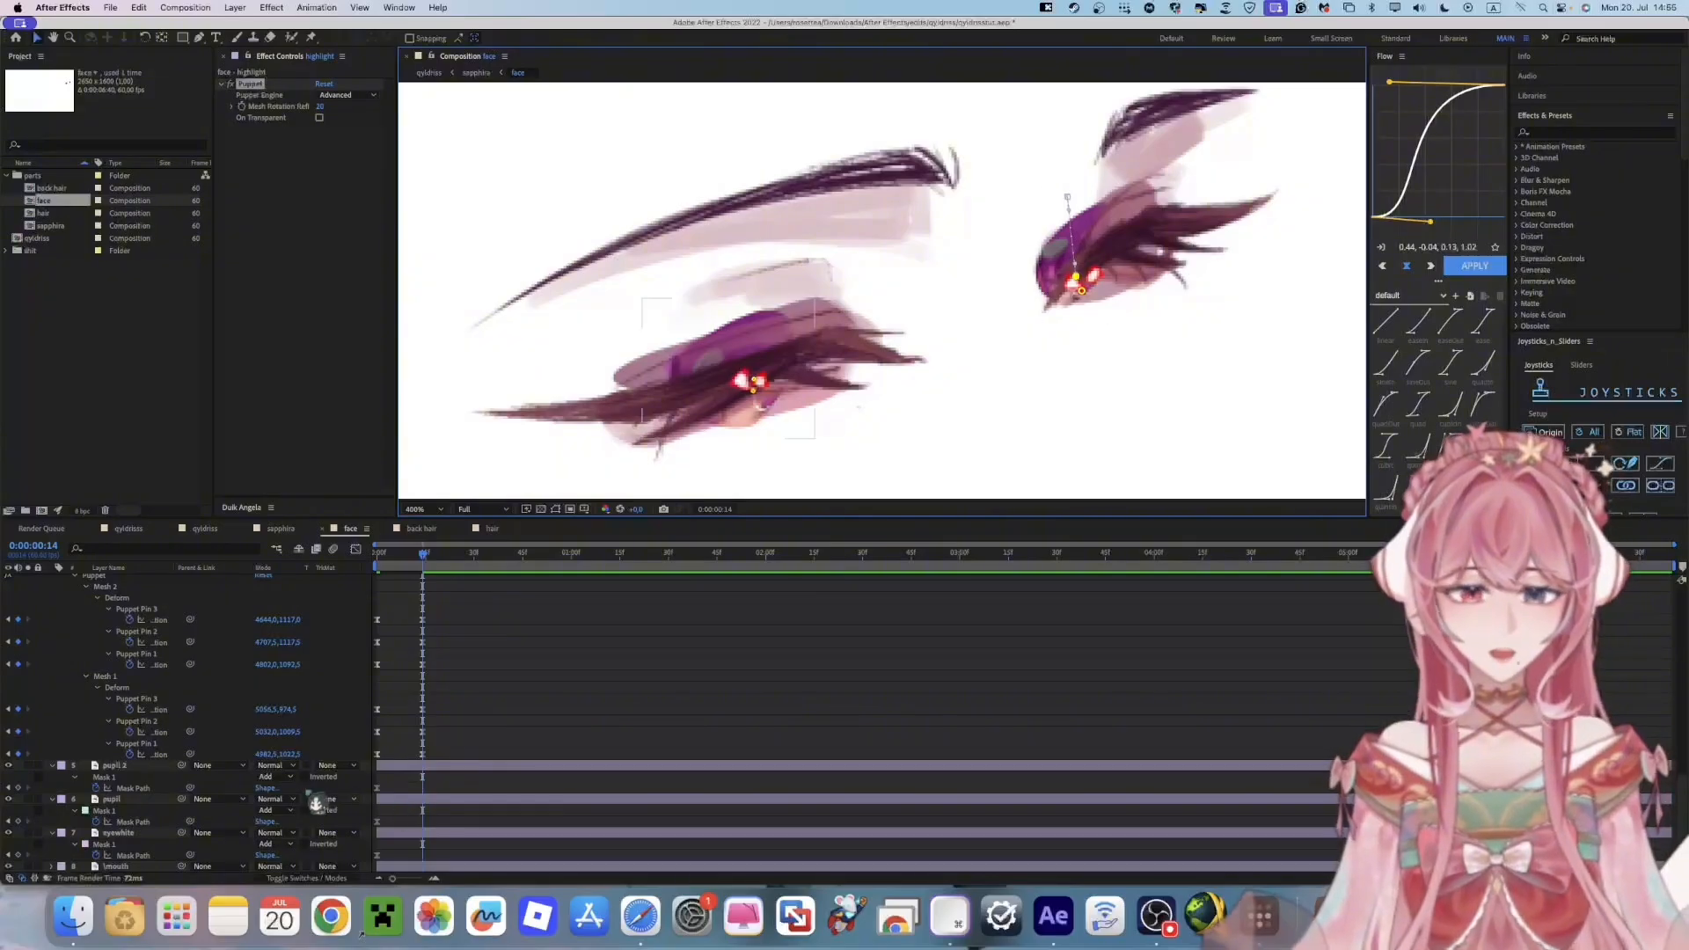
{"action": "left_click_drag", "start_coordinate": [395, 780], "coordinate": [371, 797]}
{"action": "key", "text": "super+c"}
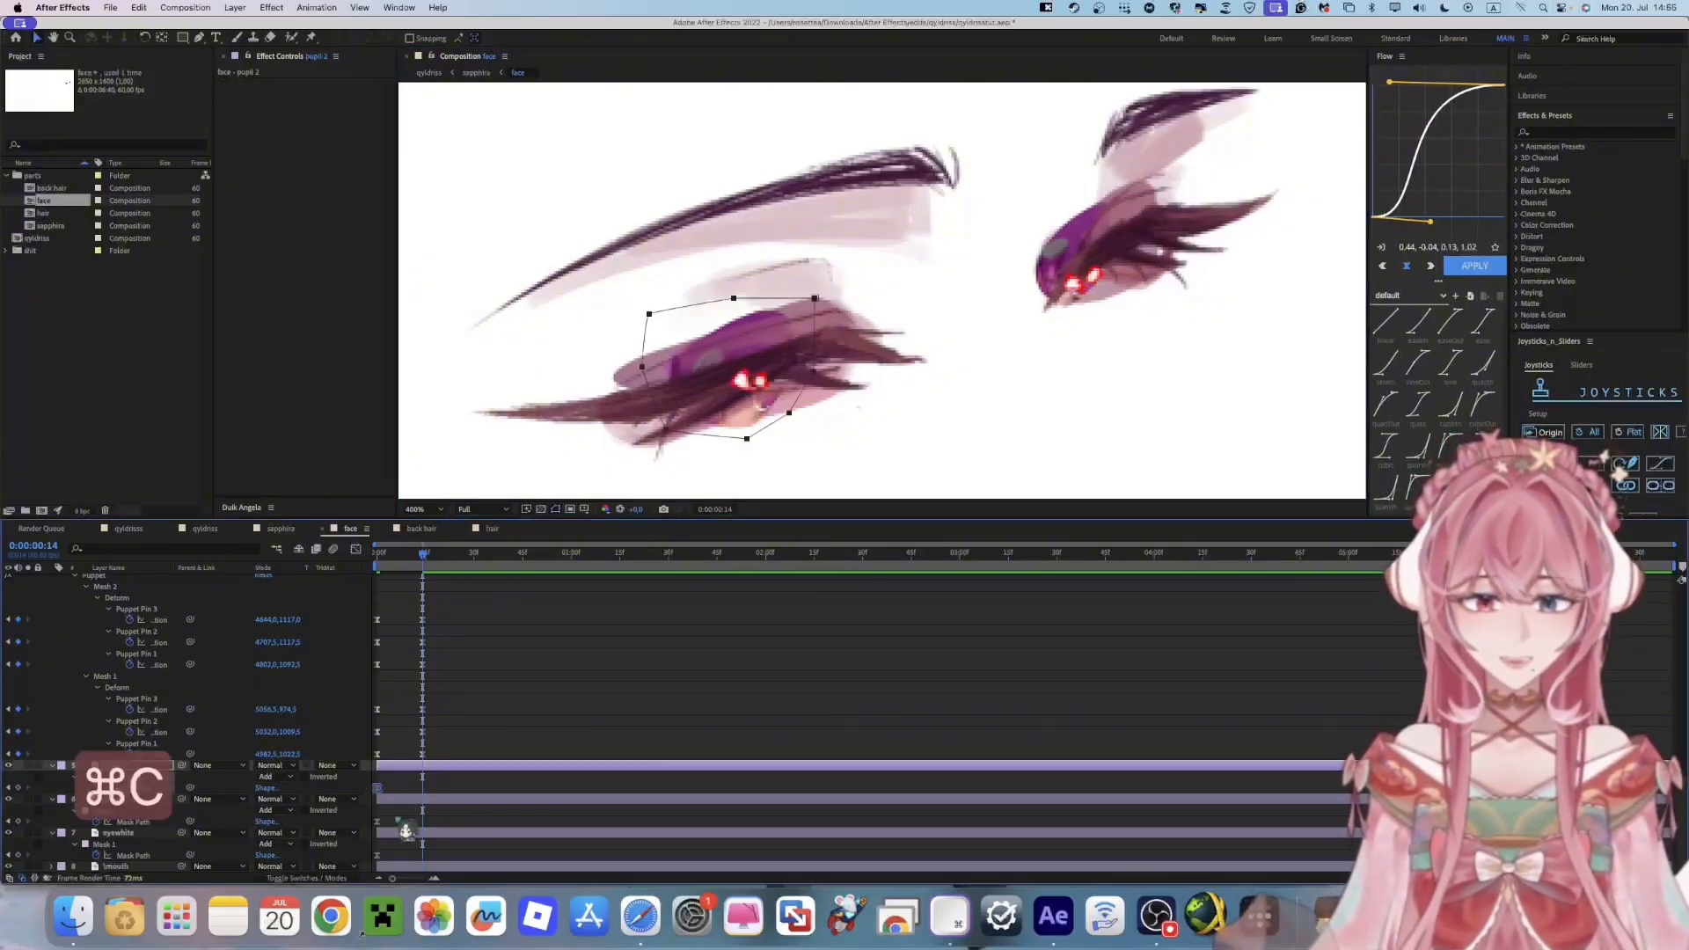
{"action": "key", "text": "super+v"}
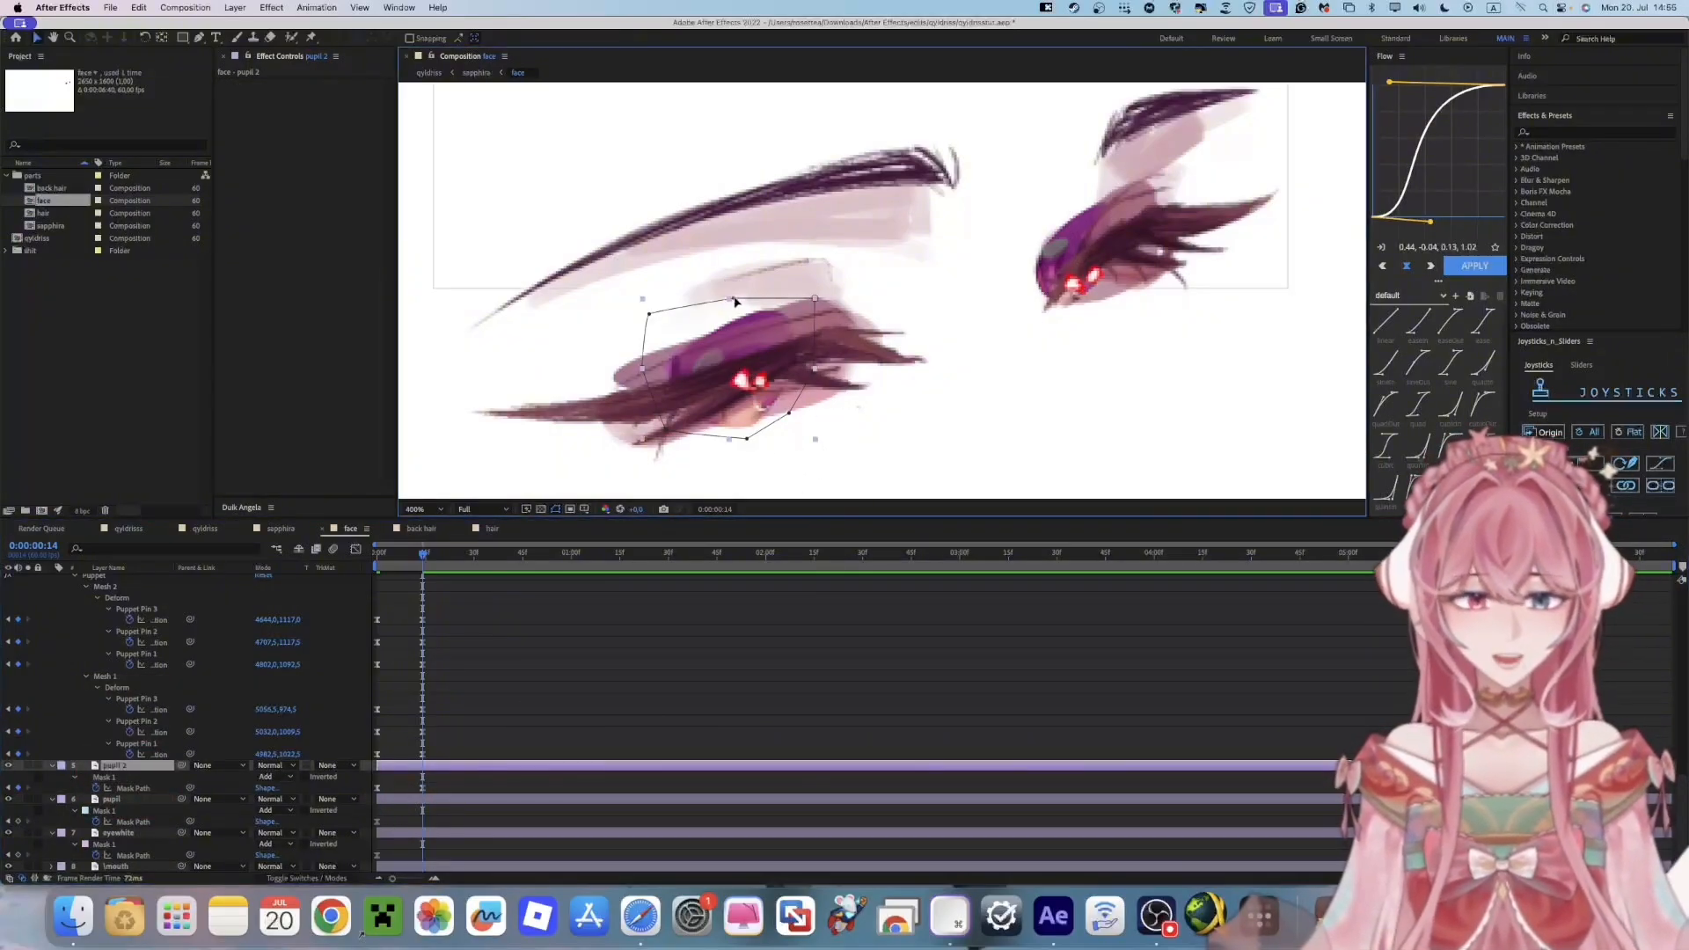
{"action": "left_click_drag", "start_coordinate": [734, 298], "coordinate": [744, 378]}
{"action": "left_click_drag", "start_coordinate": [651, 312], "coordinate": [665, 386]}
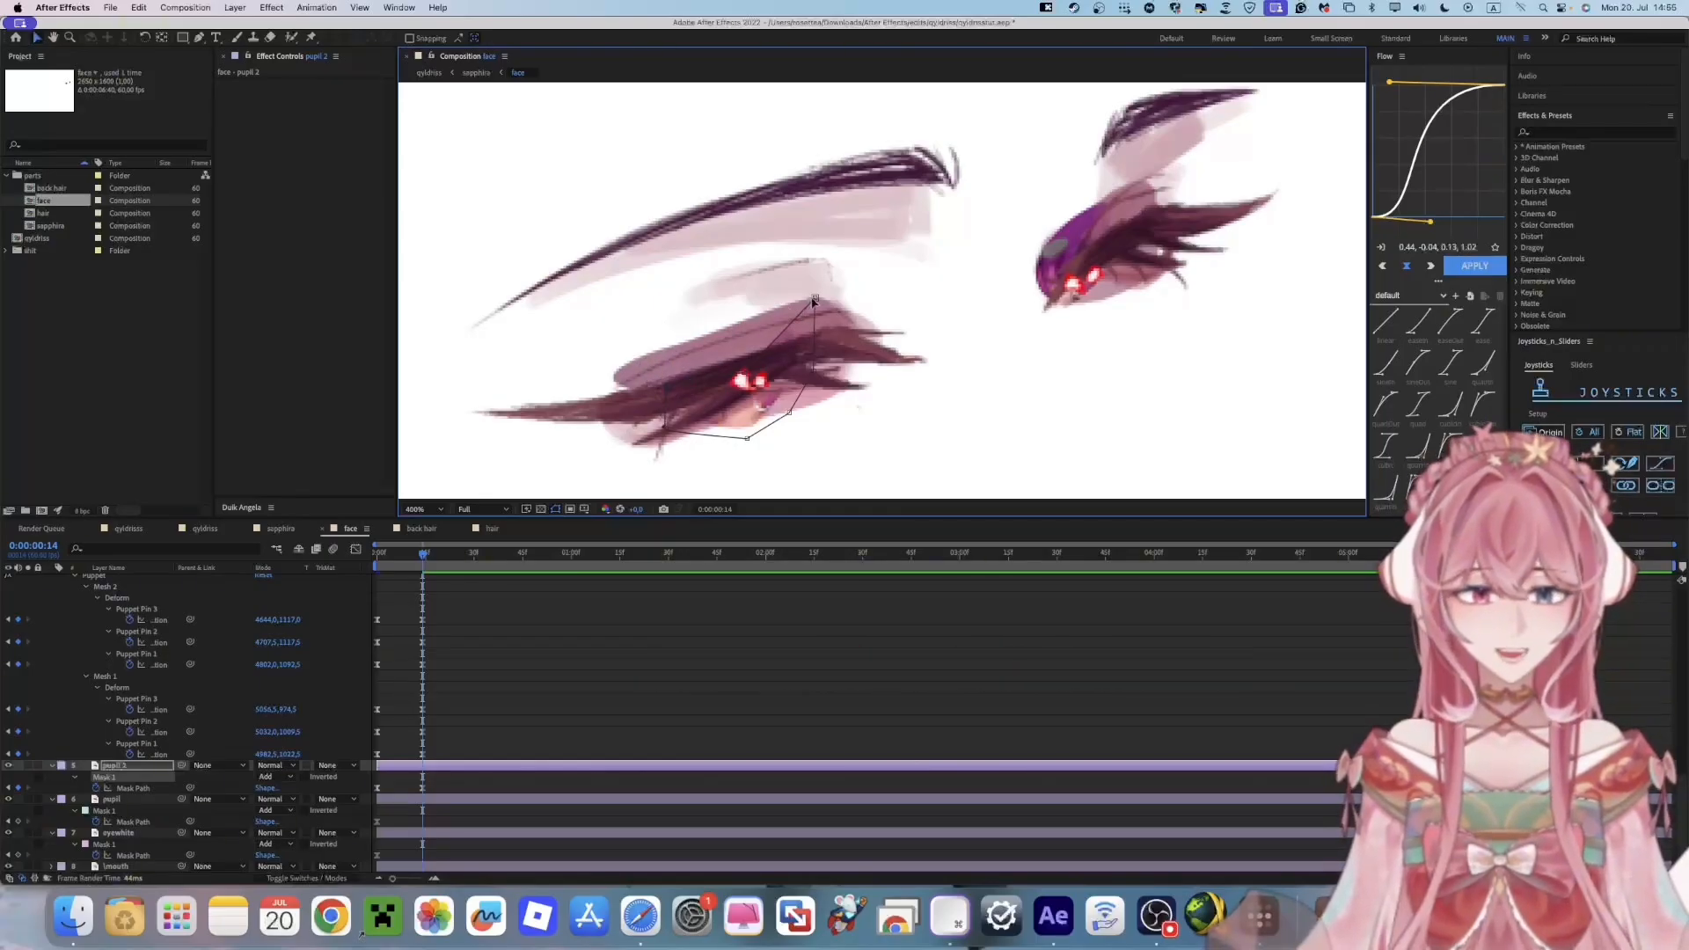
{"action": "left_click_drag", "start_coordinate": [815, 298], "coordinate": [768, 374]}
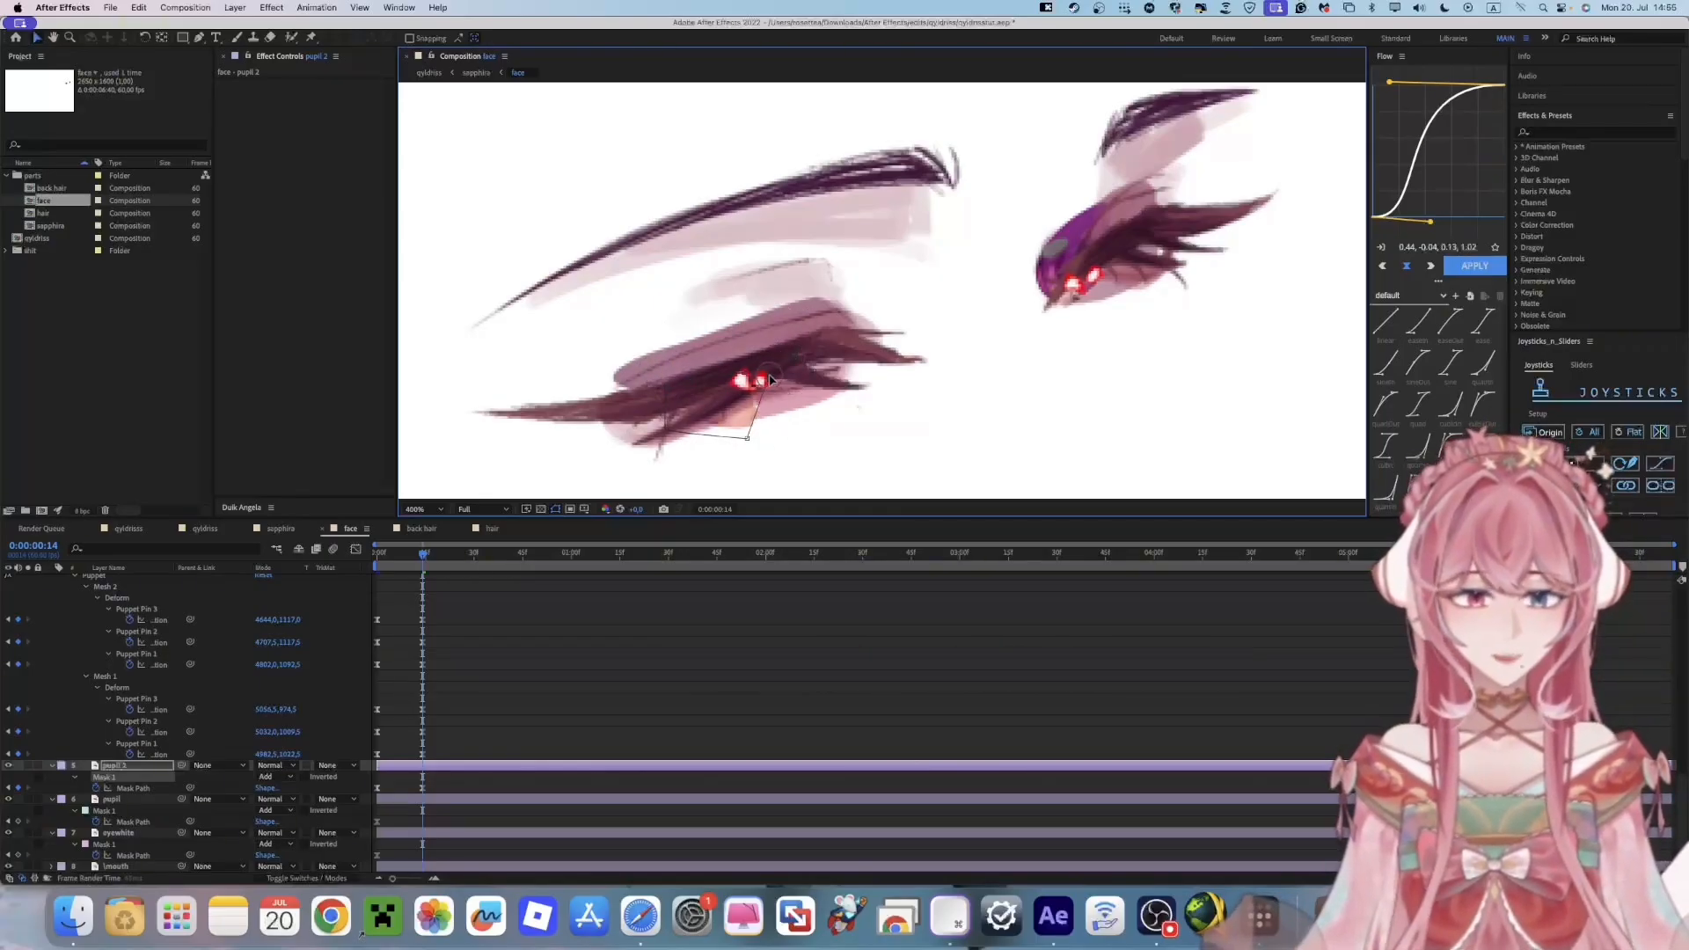
{"action": "left_click_drag", "start_coordinate": [746, 438], "coordinate": [745, 387]}
Collapse the pupil layer's mask points onto the smaller eye's closed lash line at 0:00:00:14 to hide the iris
{"action": "left_click", "coordinate": [104, 810]}
{"action": "left_click_drag", "start_coordinate": [1063, 208], "coordinate": [1073, 272]}
{"action": "left_click_drag", "start_coordinate": [1031, 226], "coordinate": [1058, 287]}
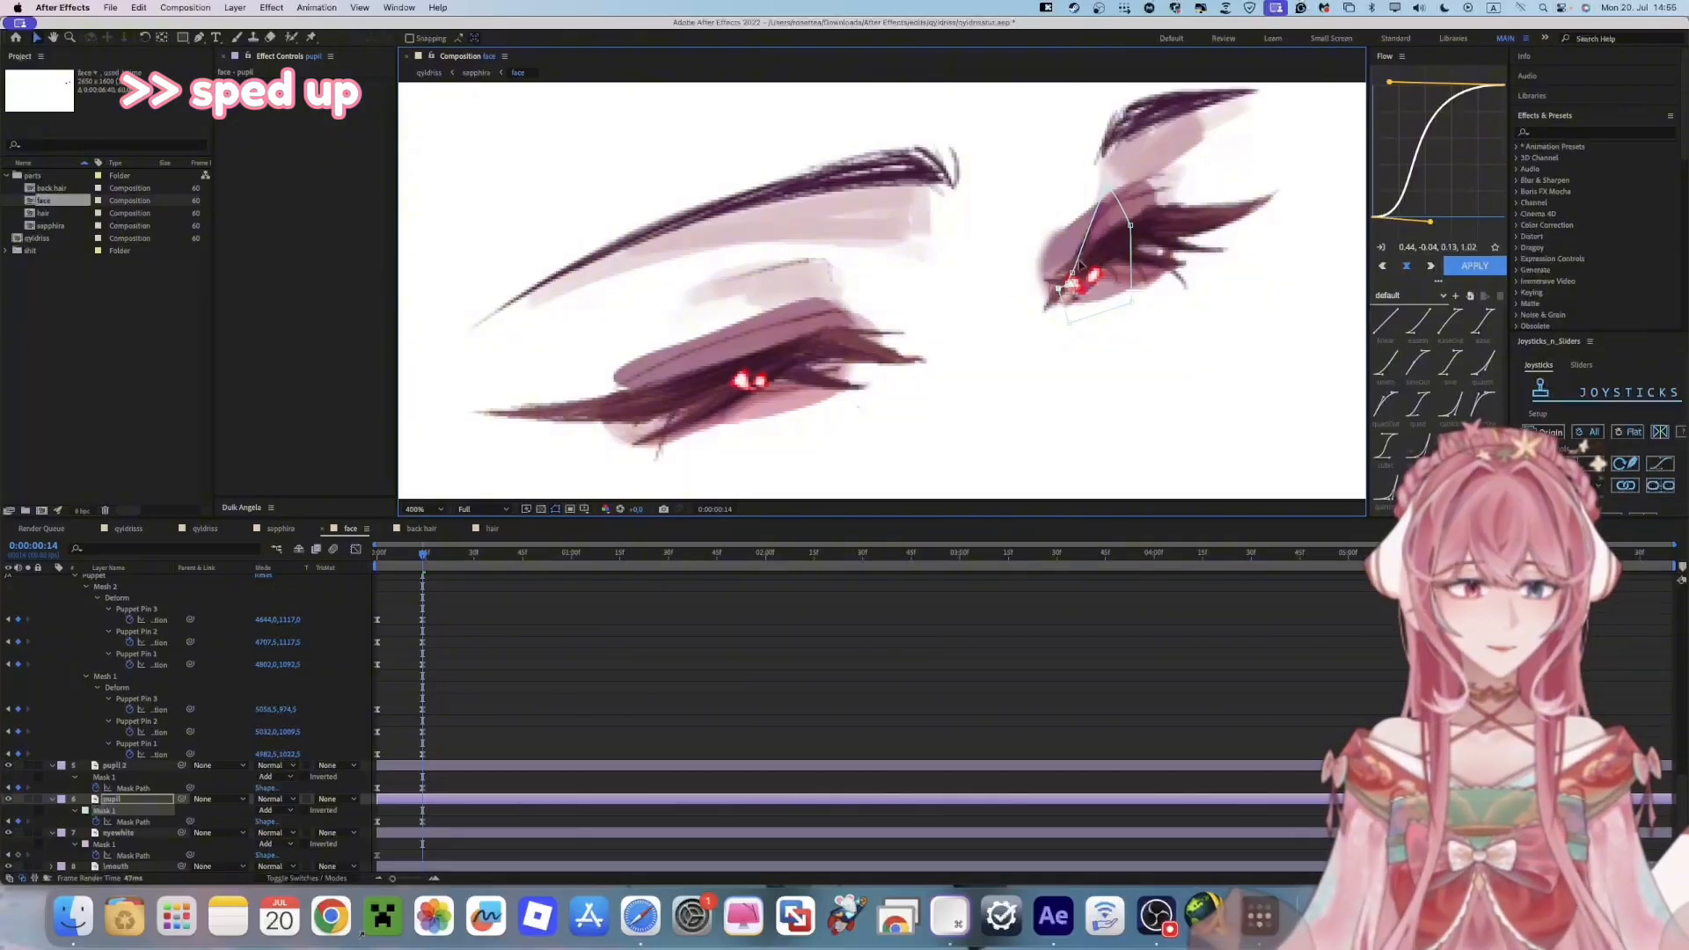
{"action": "left_click_drag", "start_coordinate": [1111, 190], "coordinate": [1108, 243]}
{"action": "left_click_drag", "start_coordinate": [1130, 301], "coordinate": [1109, 264]}
{"action": "left_click_drag", "start_coordinate": [1069, 322], "coordinate": [1080, 271]}
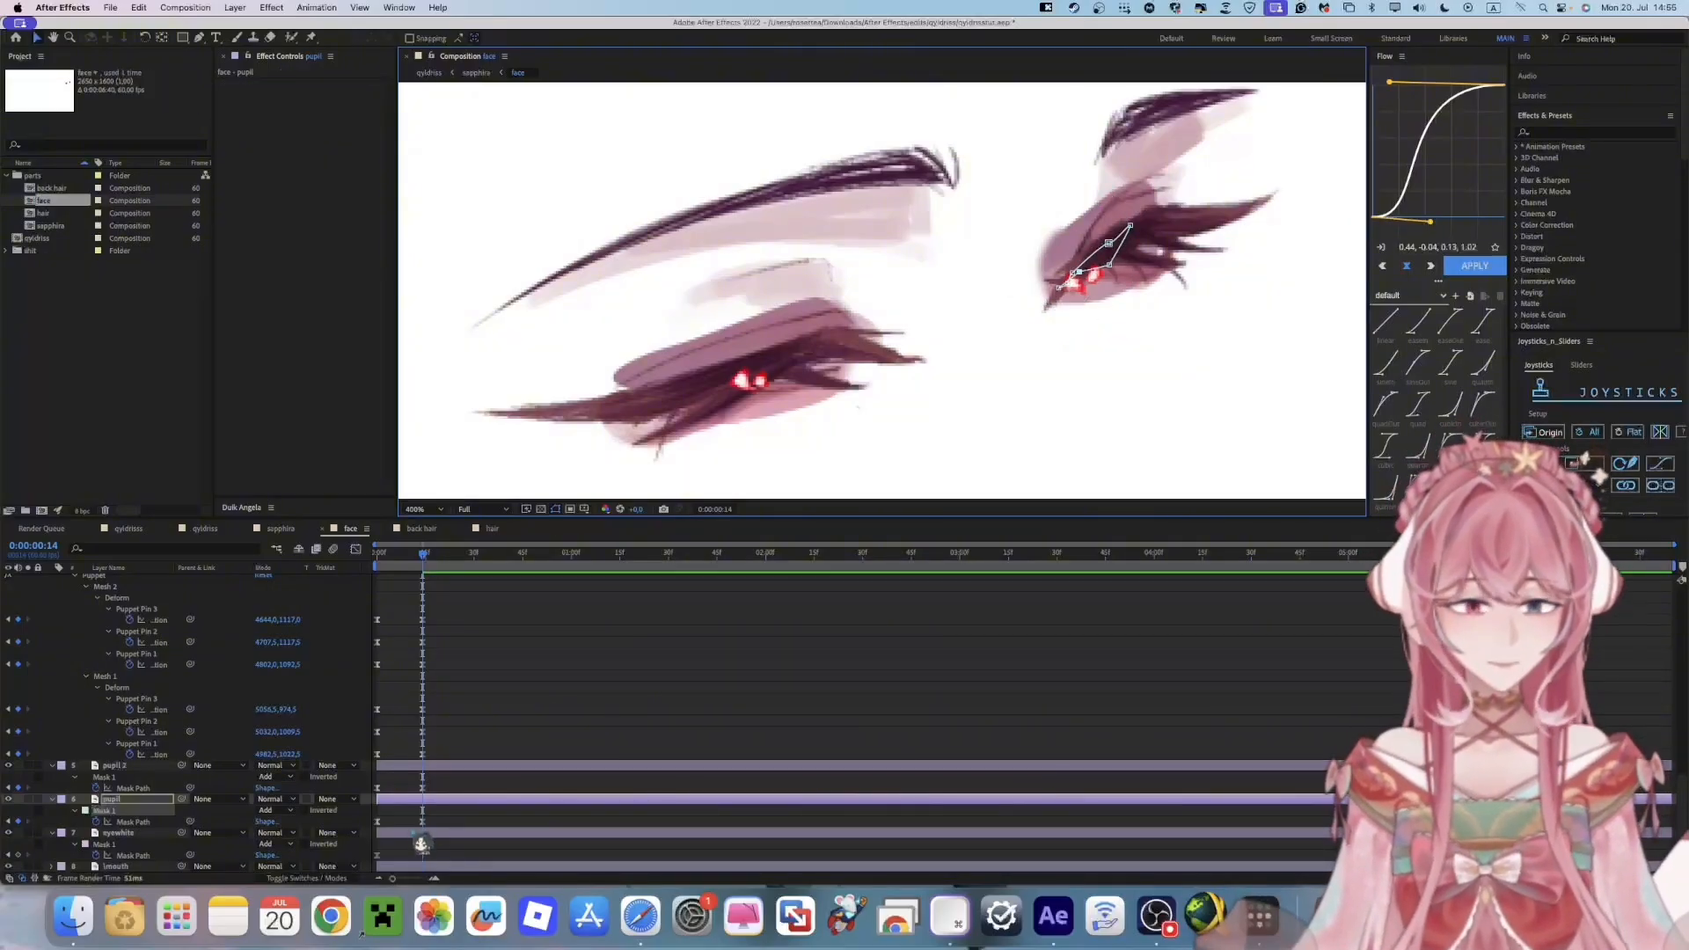
Copy the eyewhite layer's Mask Path keyframe to 0:00:00:14 and deselect the keyframe for mask point editing
{"action": "left_click", "coordinate": [422, 854]}
{"action": "key", "text": "super+c"}
{"action": "key", "text": "super+v"}
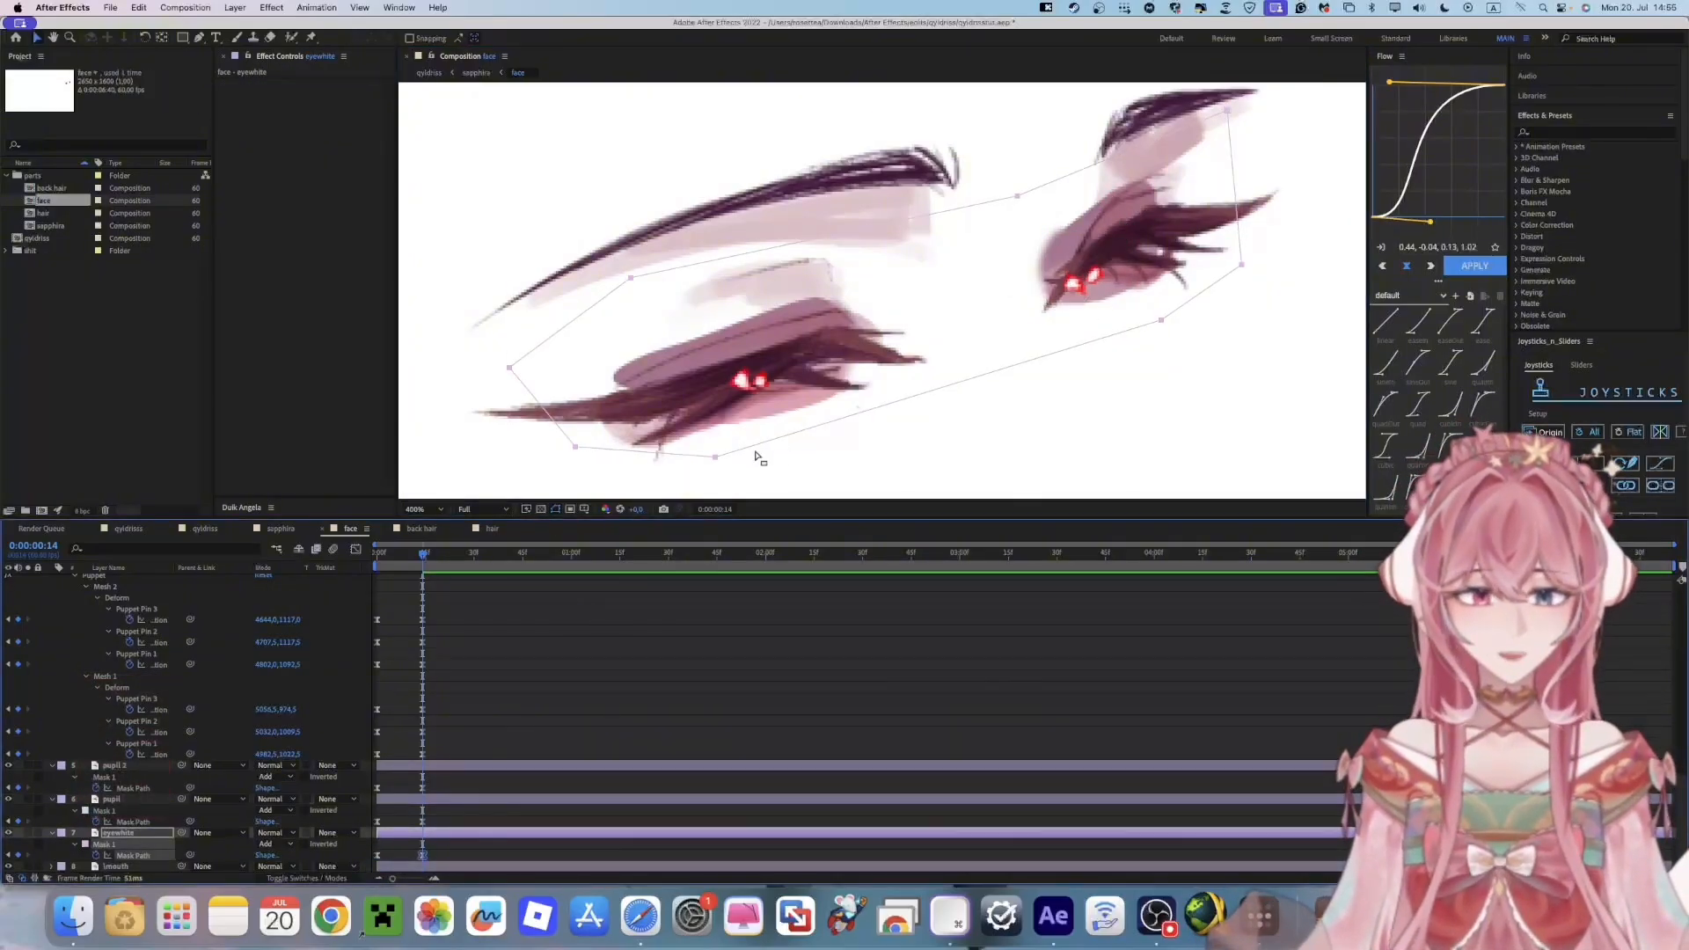
{"action": "left_click", "coordinate": [796, 453]}
Collapse the eyewhite mask points onto the closed lash lines of both eyes and deselect the layer
{"action": "left_click_drag", "start_coordinate": [630, 278], "coordinate": [684, 388]}
{"action": "left_click_drag", "start_coordinate": [509, 367], "coordinate": [659, 399]}
{"action": "left_click_drag", "start_coordinate": [1017, 196], "coordinate": [1001, 306]}
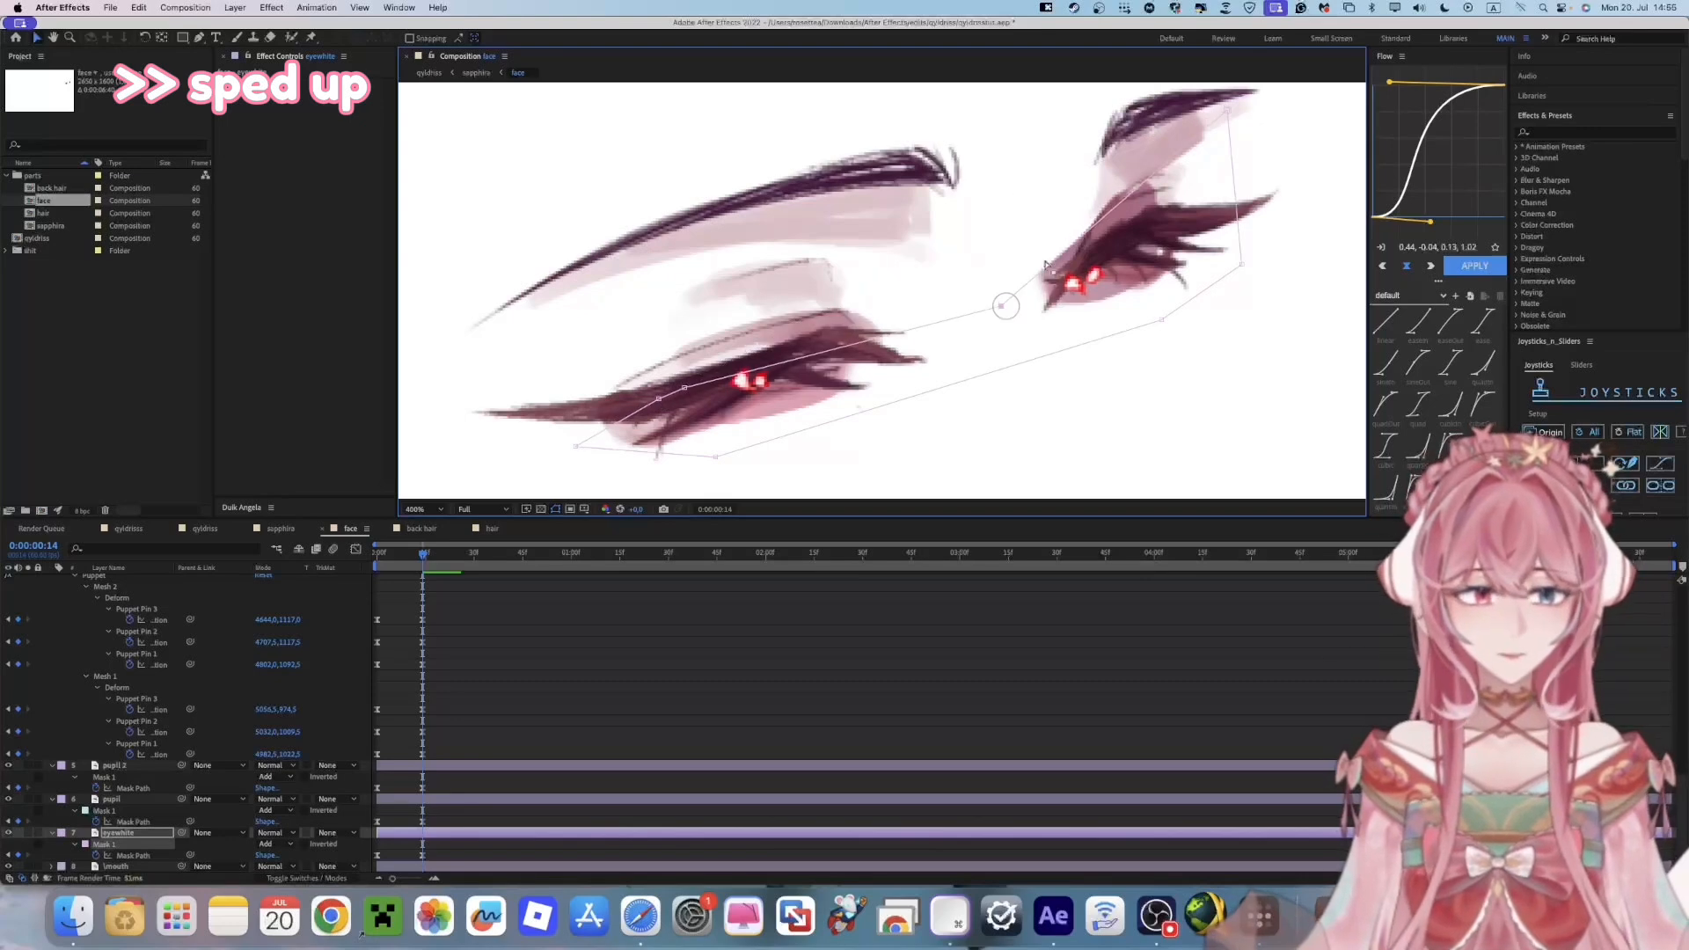
{"action": "left_click_drag", "start_coordinate": [1227, 110], "coordinate": [1169, 218]}
{"action": "left_click_drag", "start_coordinate": [1241, 264], "coordinate": [1161, 227]}
{"action": "left_click_drag", "start_coordinate": [1162, 319], "coordinate": [1105, 257]}
{"action": "left_click_drag", "start_coordinate": [715, 457], "coordinate": [719, 397]}
{"action": "key", "text": "comma"}
{"action": "key", "text": "comma"}
{"action": "left_click", "coordinate": [666, 609]}
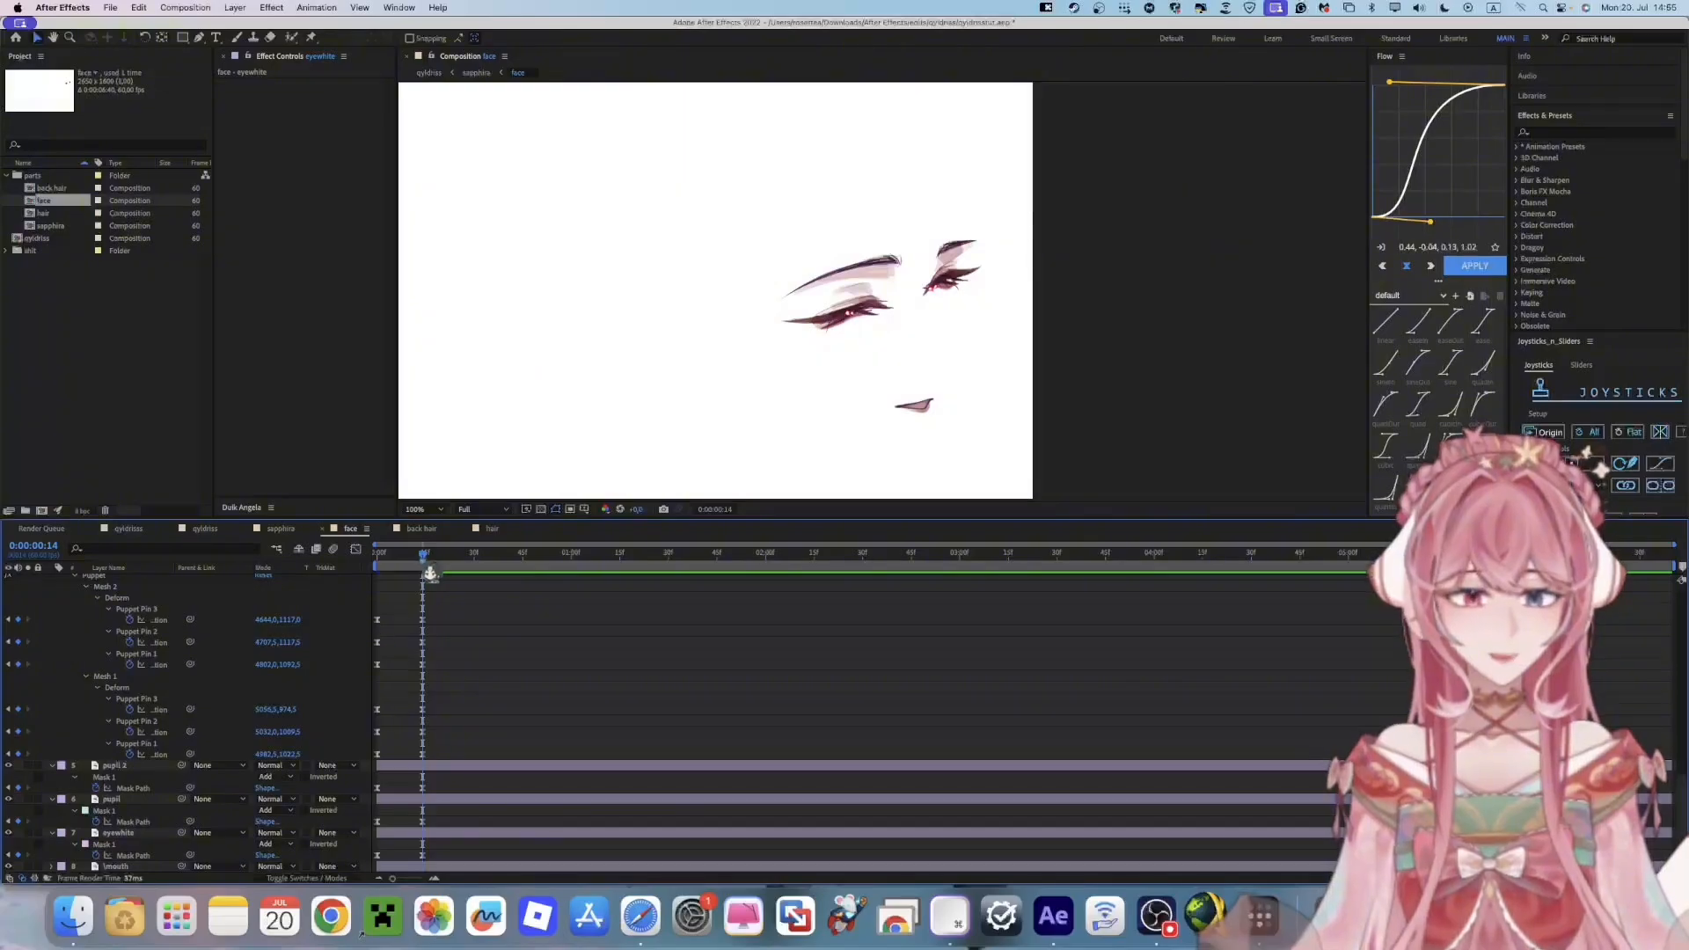
Copy the brows layer's Puppet pin keyframes from the first frame and paste them at 0:00:00:31
{"action": "left_click_drag", "start_coordinate": [430, 574], "coordinate": [489, 594]}
{"action": "scroll", "coordinate": [532, 683], "scroll_direction": "up", "scroll_amount": 10}
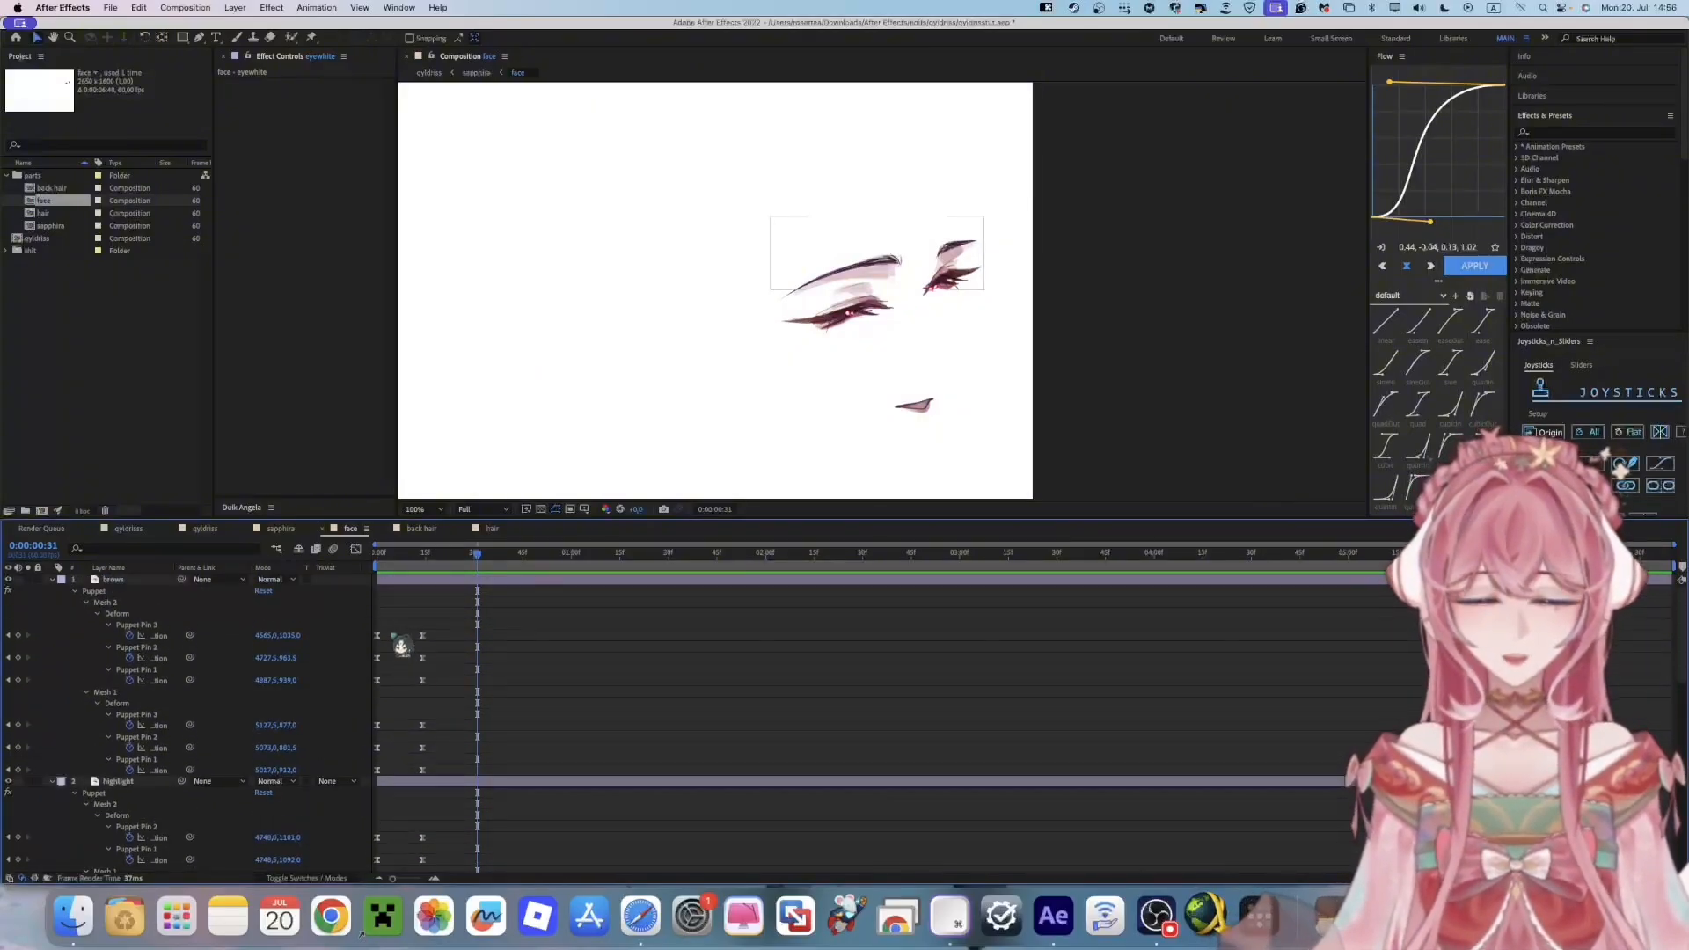
{"action": "left_click_drag", "start_coordinate": [396, 613], "coordinate": [361, 797]}
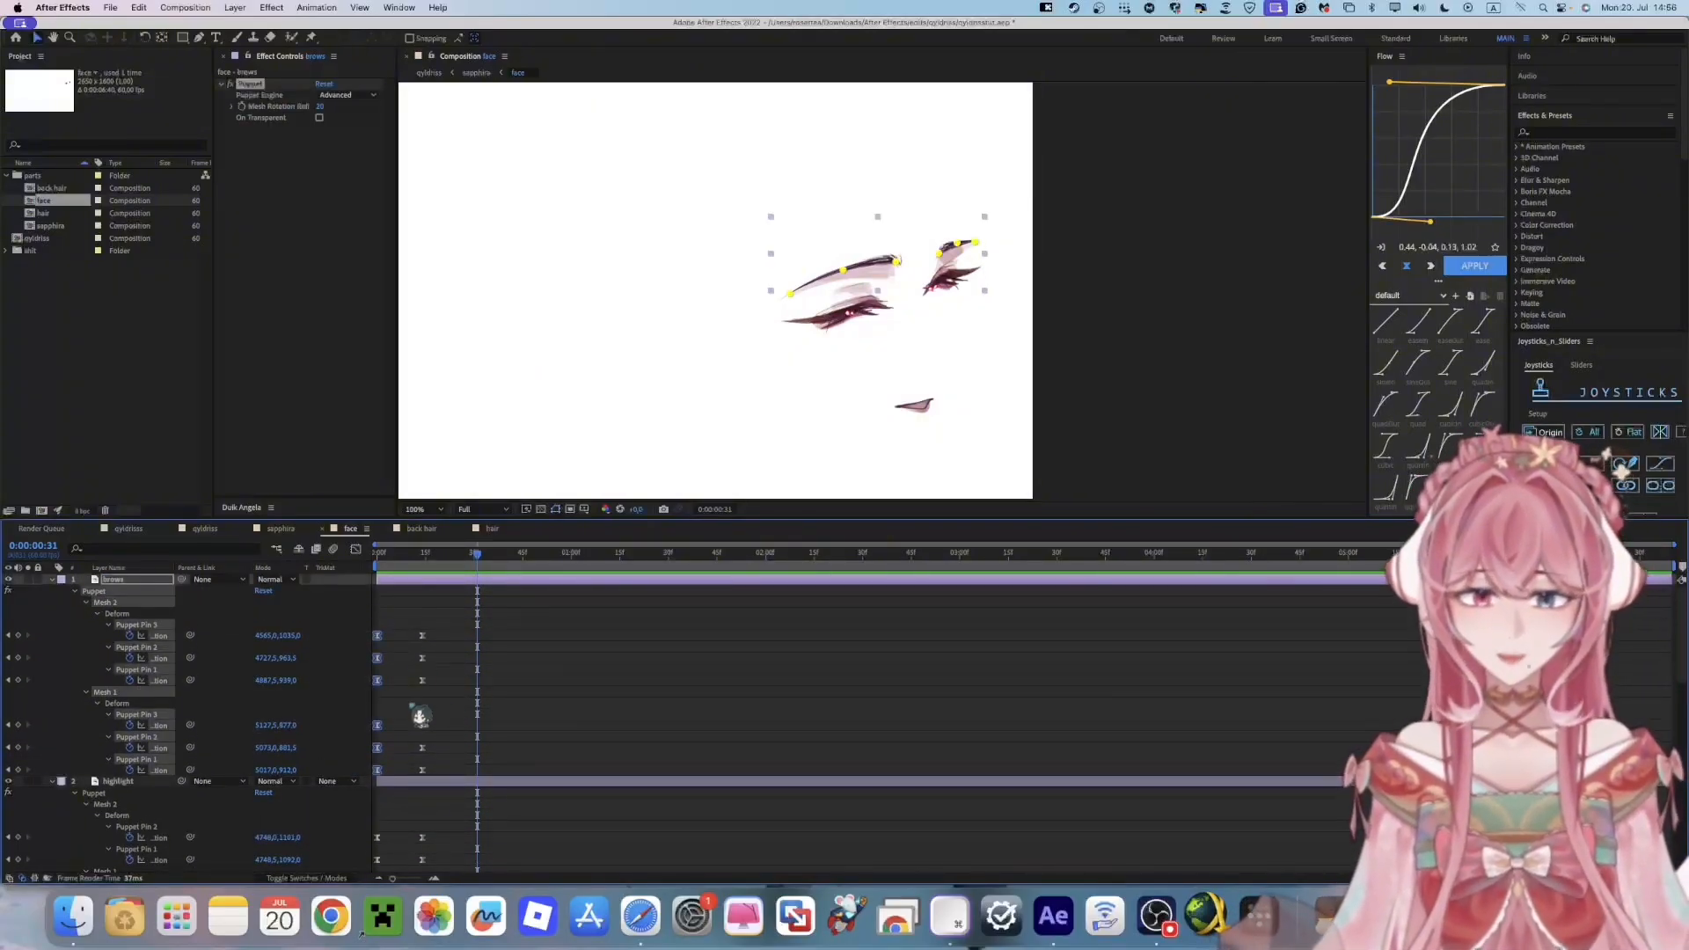
{"action": "key", "text": "super+c"}
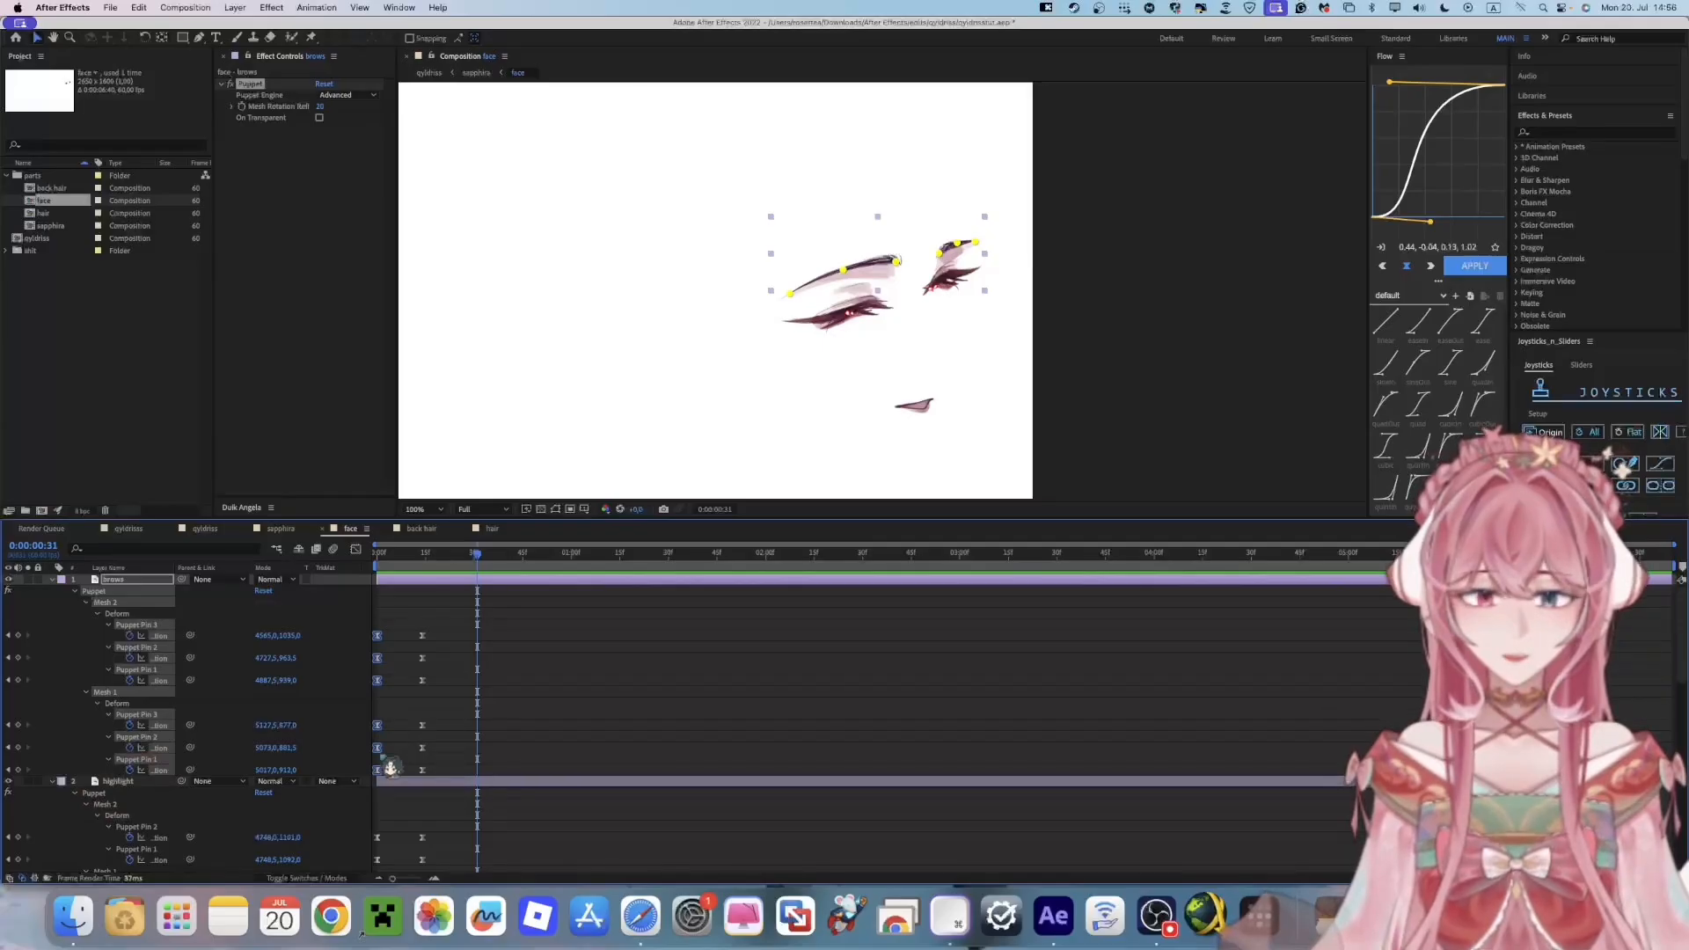
{"action": "key", "text": "super+v"}
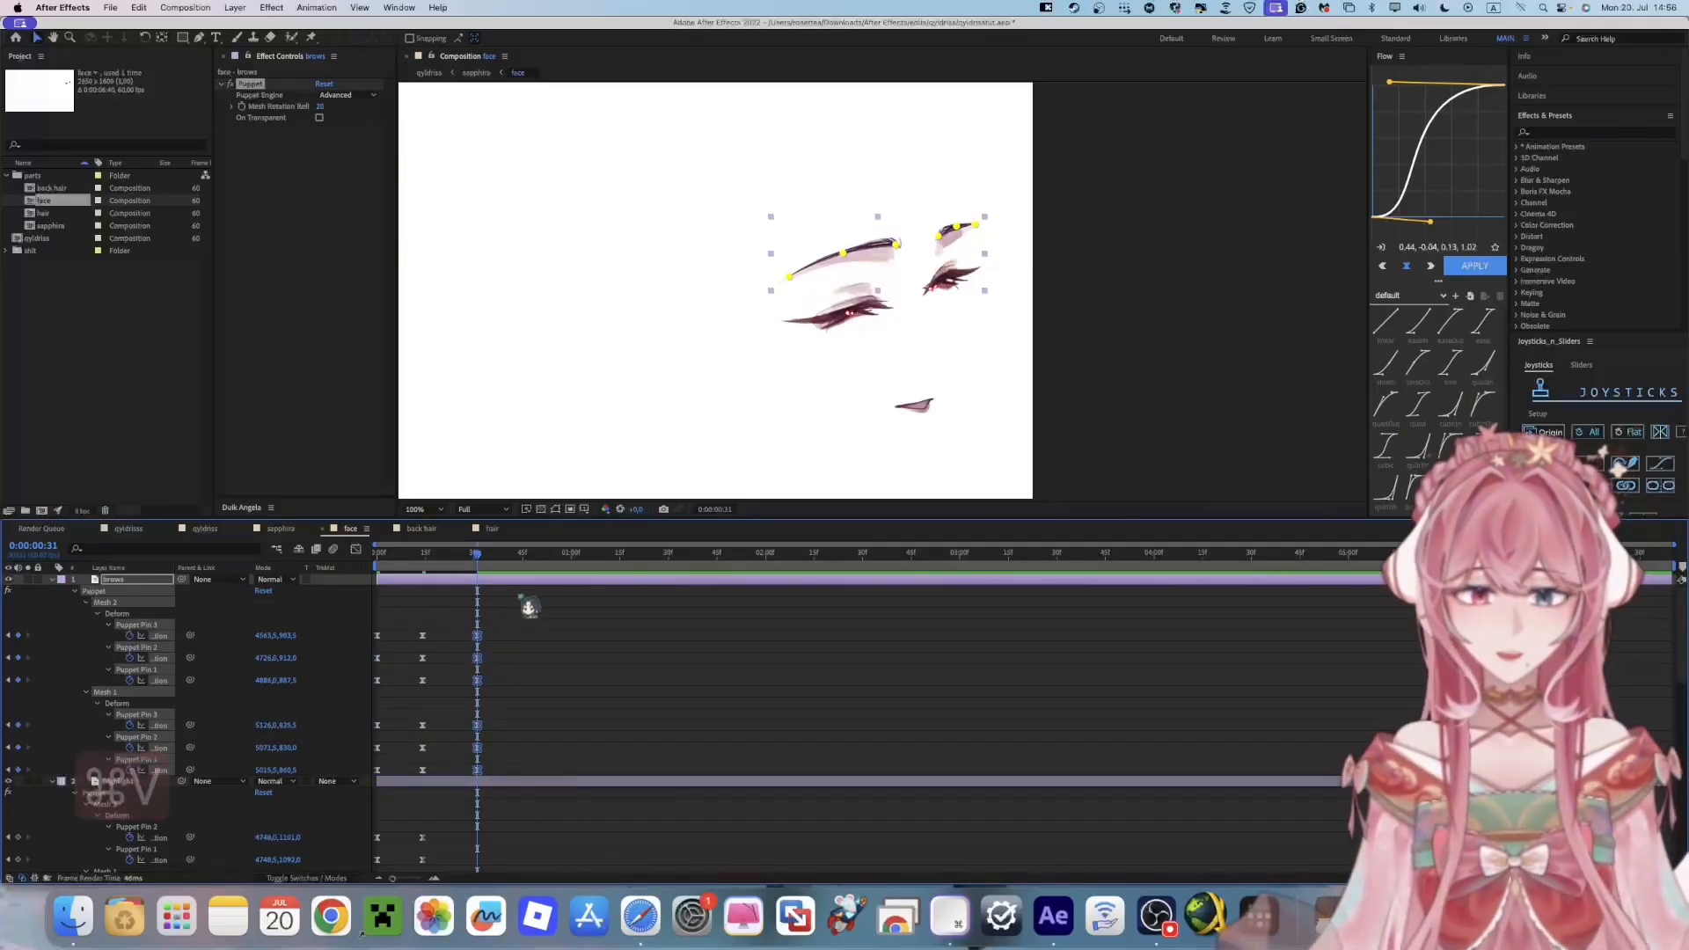
Raise all the brows layer's Puppet pins slightly at 0:00:00:31
{"action": "scroll", "coordinate": [836, 347], "scroll_direction": "up", "scroll_amount": 2}
{"action": "left_click_drag", "start_coordinate": [904, 361], "coordinate": [908, 407]}
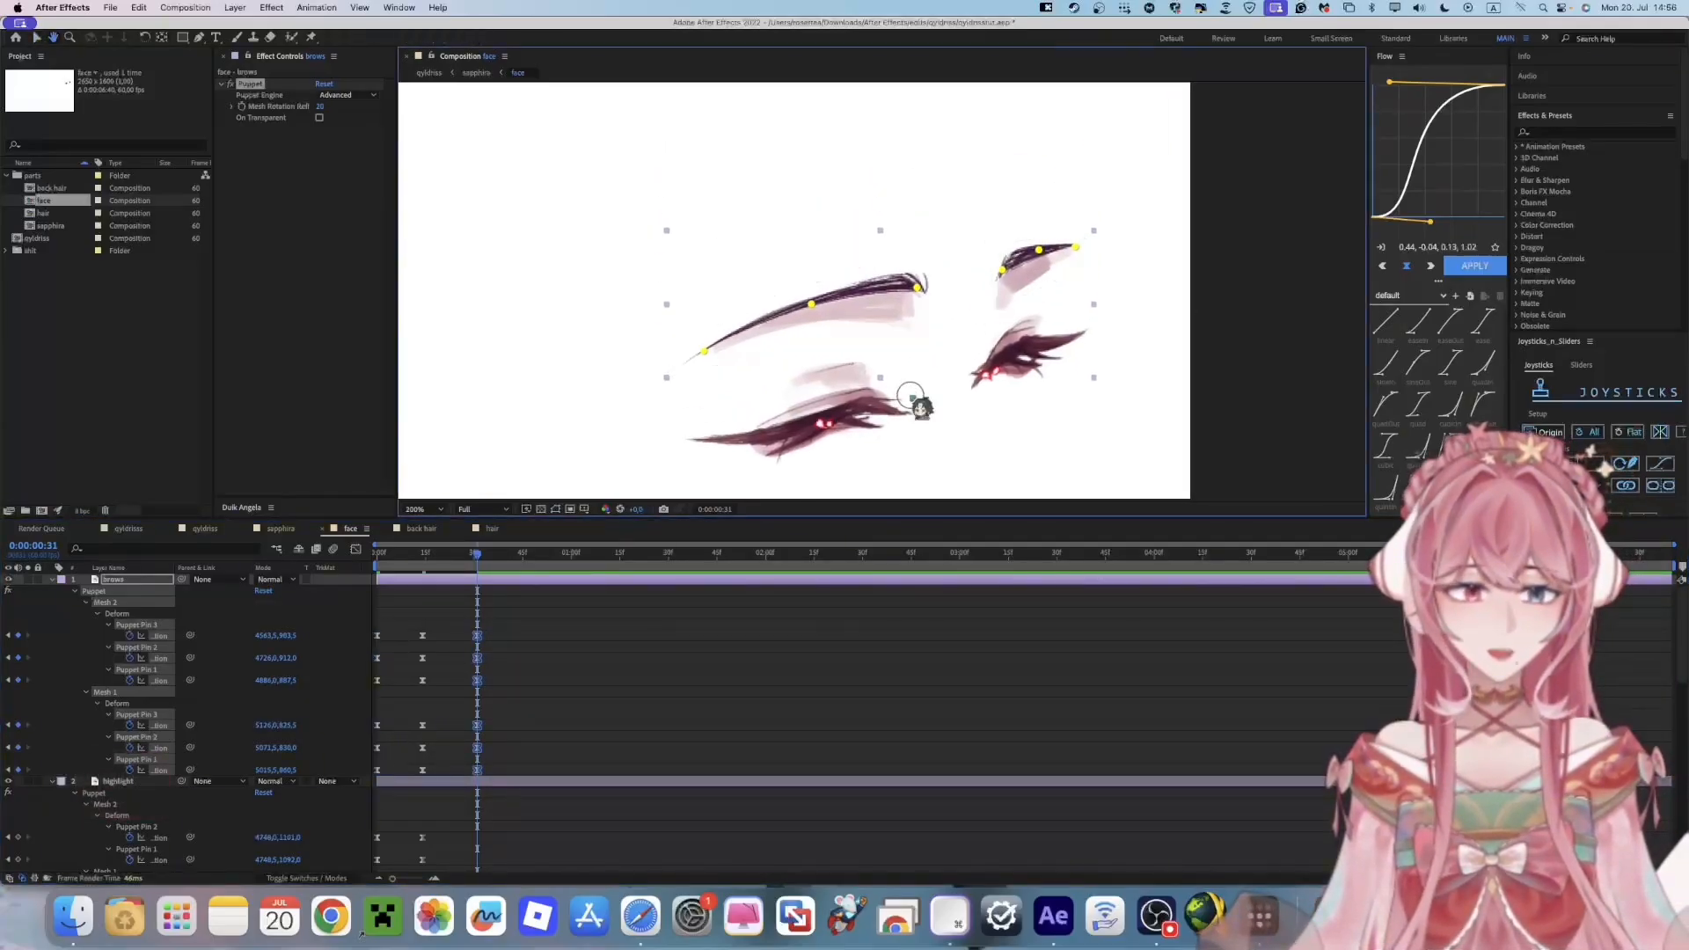
{"action": "scroll", "coordinate": [908, 408], "scroll_direction": "up", "scroll_amount": 2}
{"action": "scroll", "coordinate": [963, 400], "scroll_direction": "down", "scroll_amount": 1}
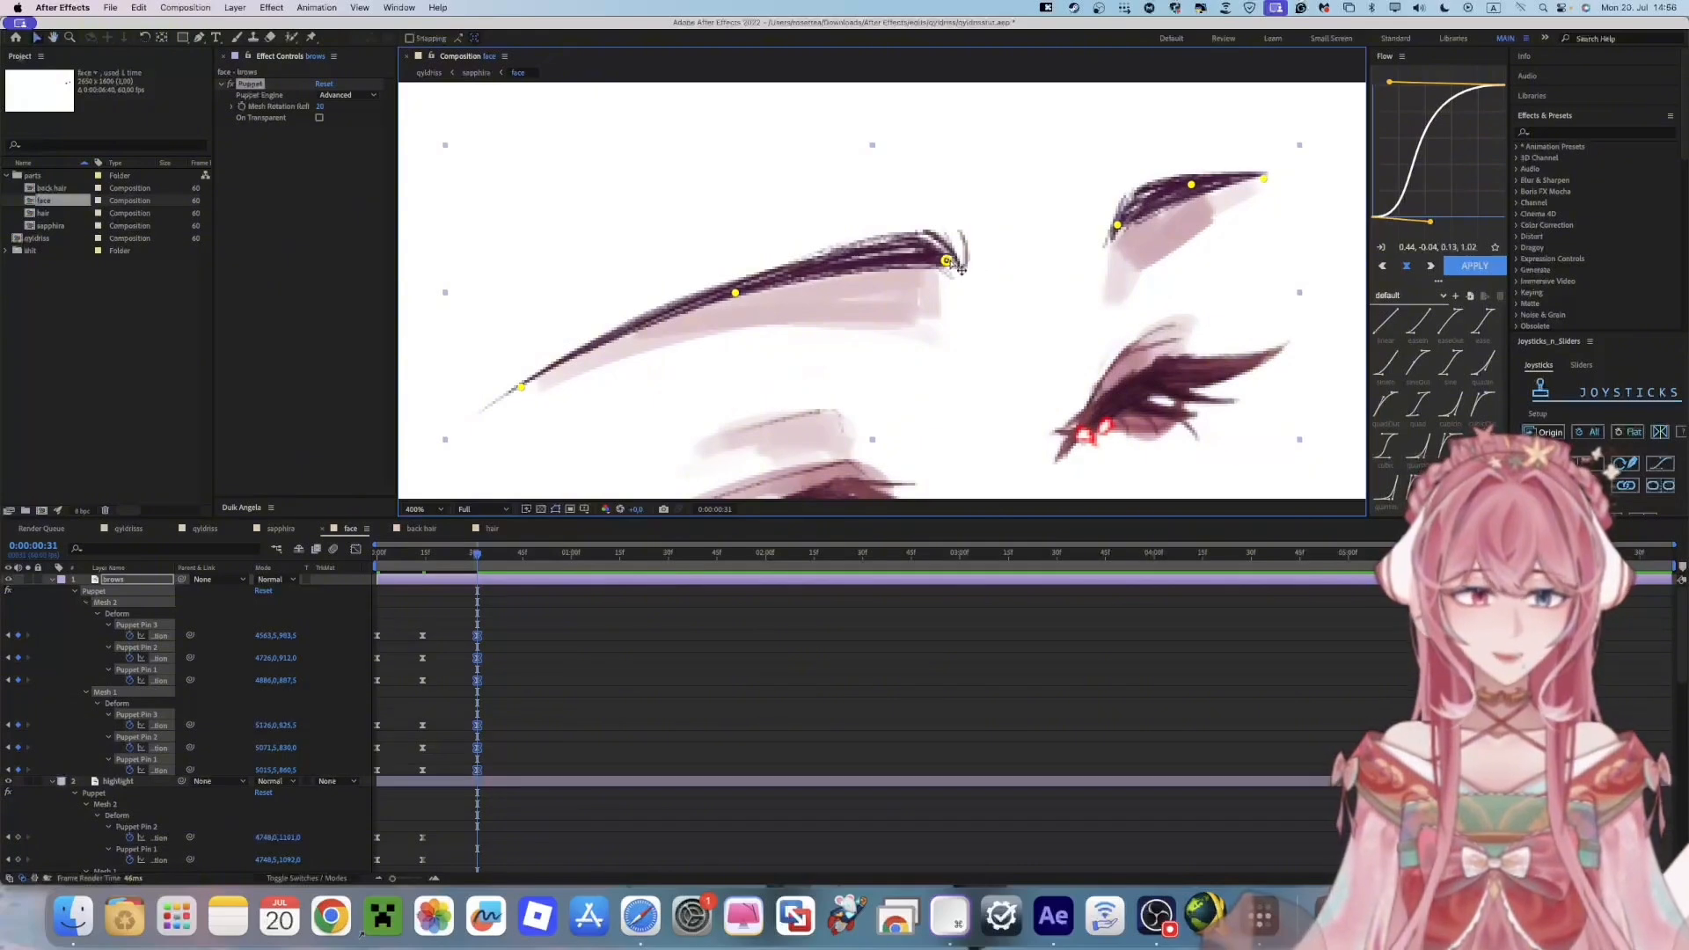
{"action": "left_click_drag", "start_coordinate": [949, 261], "coordinate": [948, 243]}
{"action": "scroll", "coordinate": [958, 286], "scroll_direction": "down", "scroll_amount": 1}
Copy the highlight layer's Puppet pin keyframes from the first frame and paste them at 0:00:00:31
{"action": "scroll", "coordinate": [395, 717], "scroll_direction": "down", "scroll_amount": 4}
{"action": "left_click", "coordinate": [395, 716]}
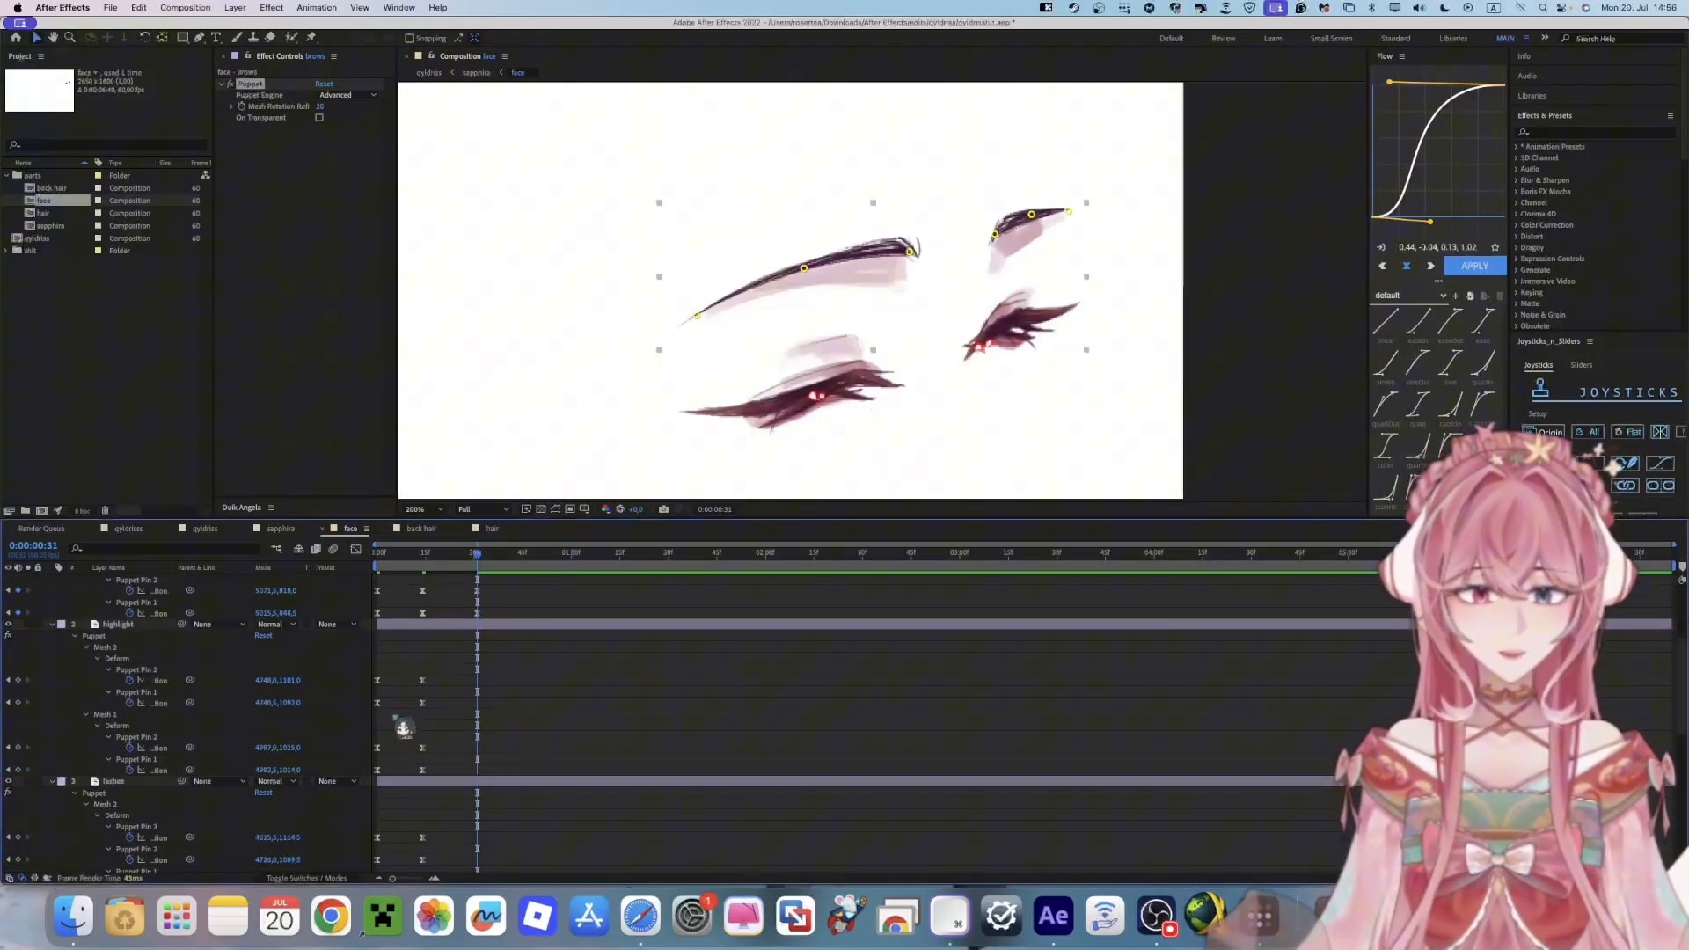
{"action": "left_click_drag", "start_coordinate": [412, 667], "coordinate": [356, 817]}
{"action": "key", "text": "super+c"}
{"action": "key", "text": "super+v"}
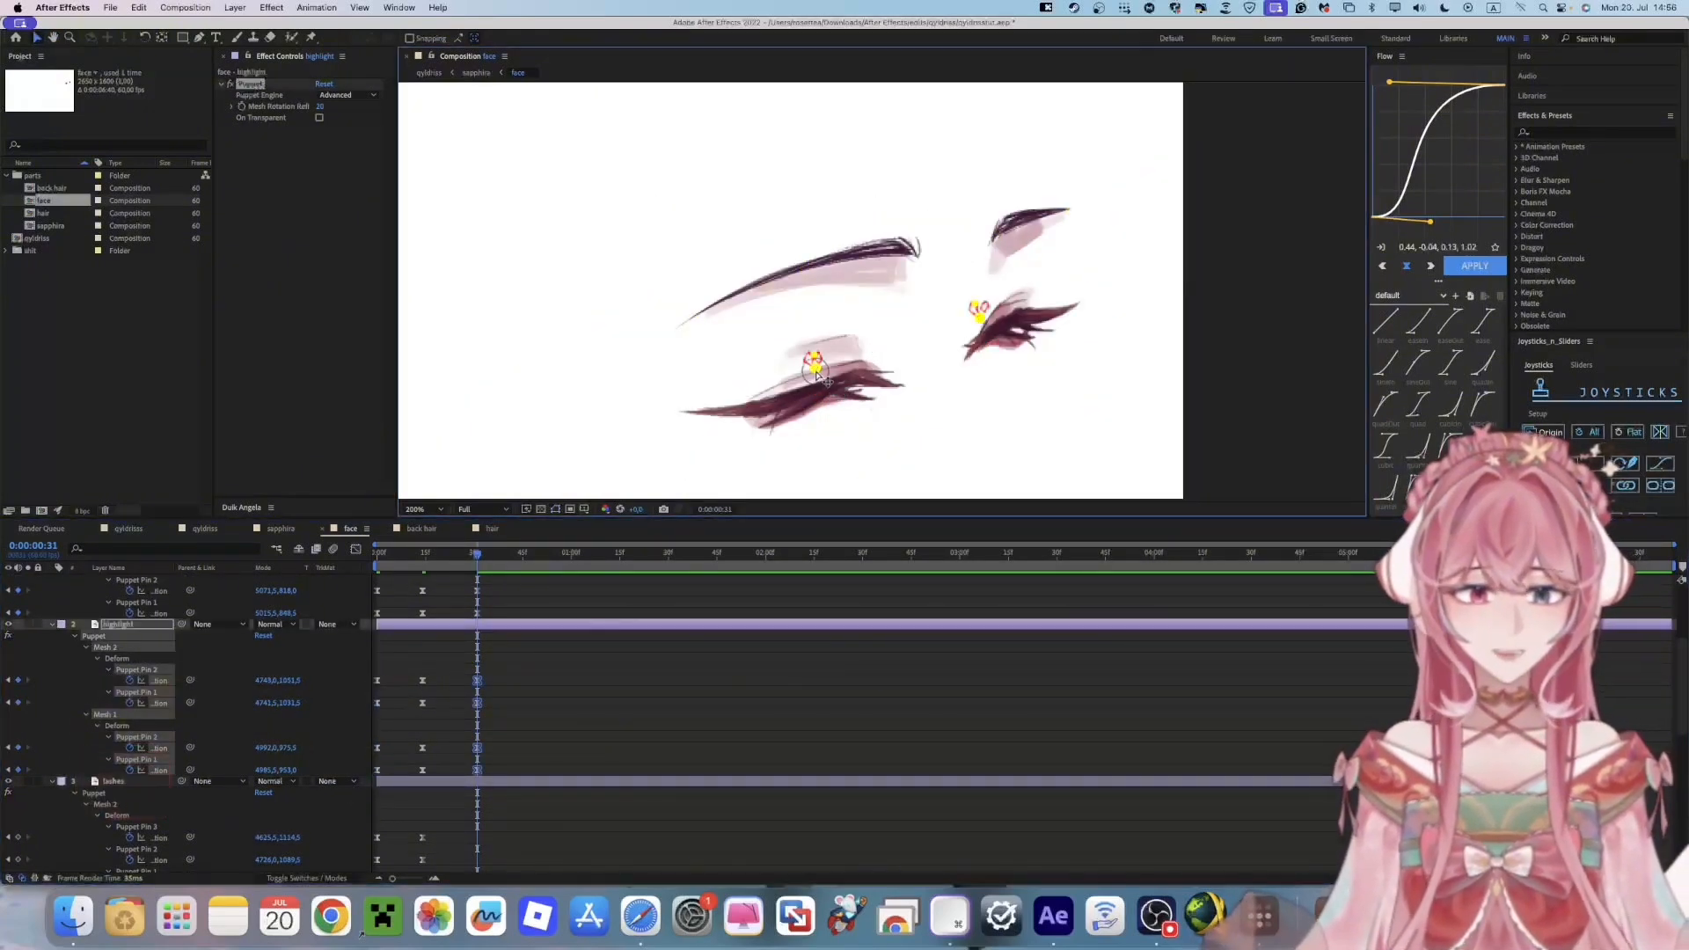
Nudge the highlights of both eyes up at 0:00:00:31 and raise their lower Puppet pins to flatten them
{"action": "key", "text": "Up"}
{"action": "scroll", "coordinate": [814, 365], "scroll_direction": "up", "scroll_amount": 2}
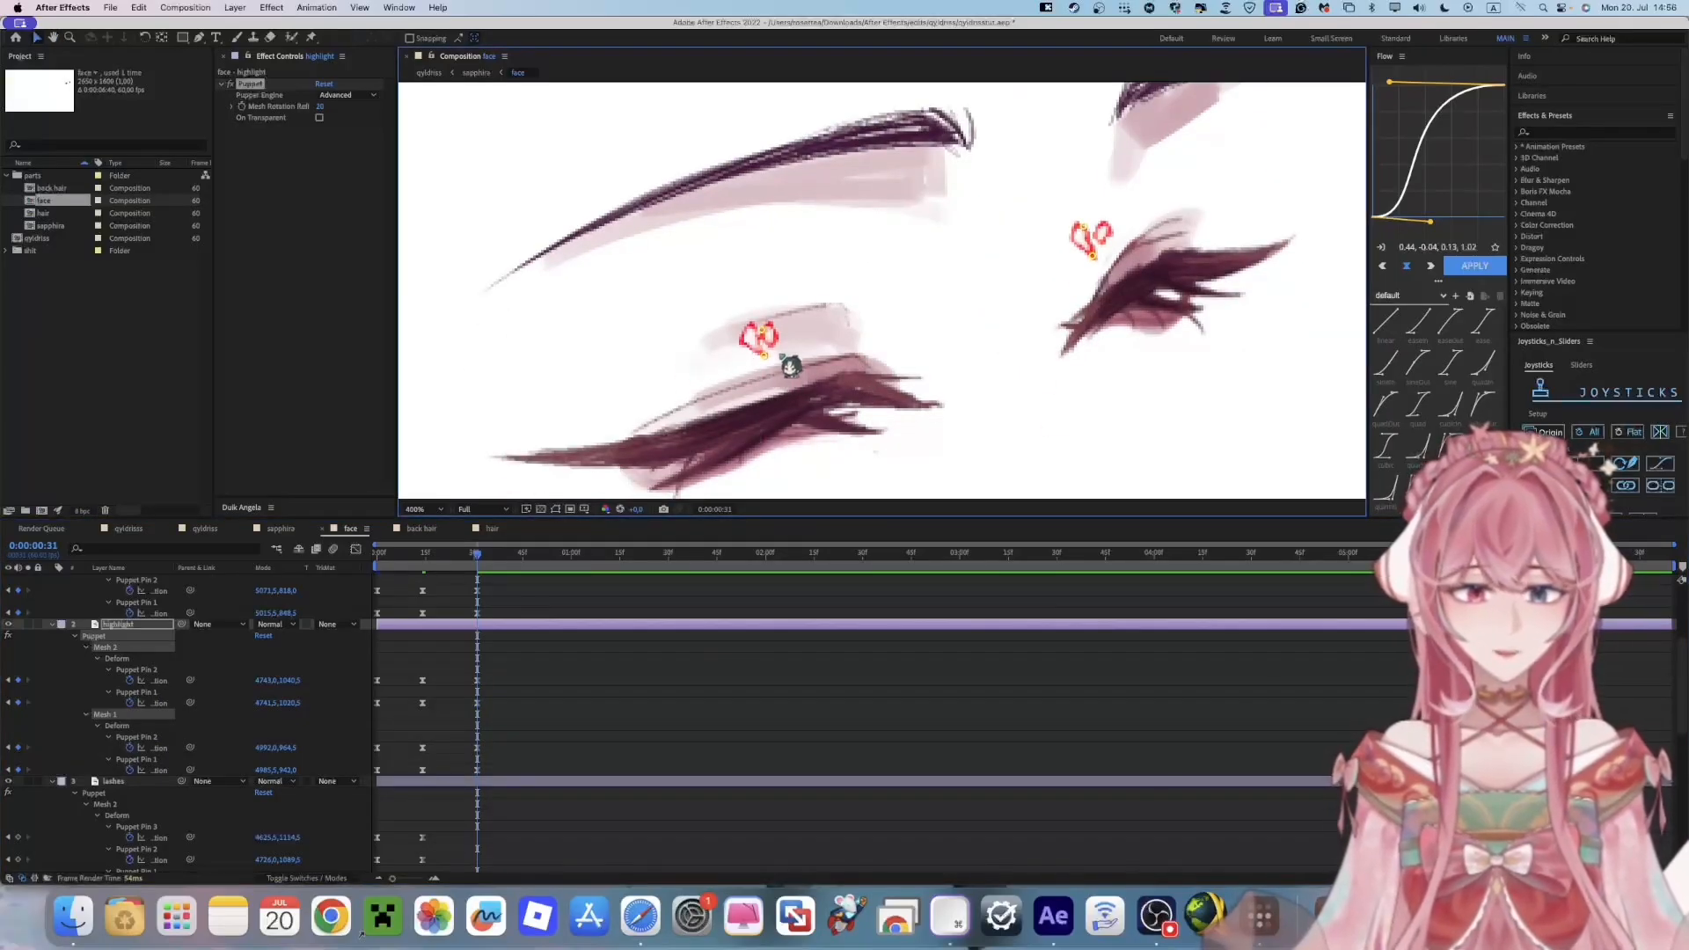
{"action": "left_click_drag", "start_coordinate": [768, 364], "coordinate": [769, 353]}
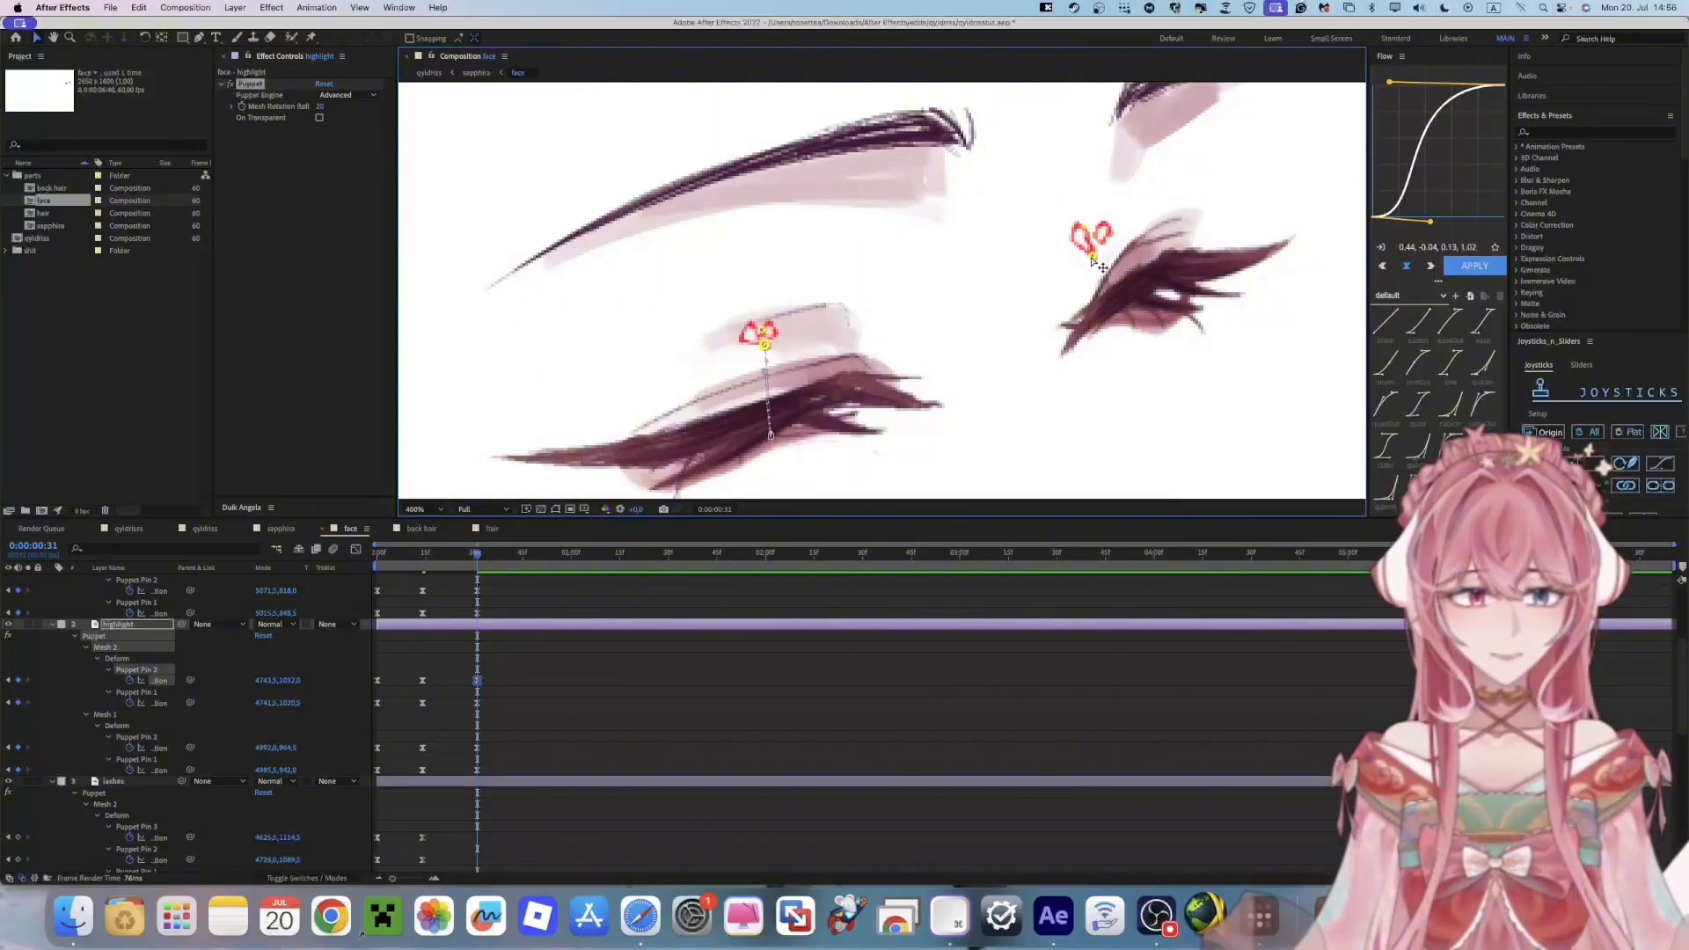
{"action": "left_click_drag", "start_coordinate": [1092, 259], "coordinate": [1090, 243]}
Copy the lashes and waterline layers' Puppet pin keyframes from the first frame and paste them at 0:00:00:31
{"action": "scroll", "coordinate": [566, 619], "scroll_direction": "down", "scroll_amount": 4}
{"action": "left_click_drag", "start_coordinate": [401, 692], "coordinate": [369, 849]}
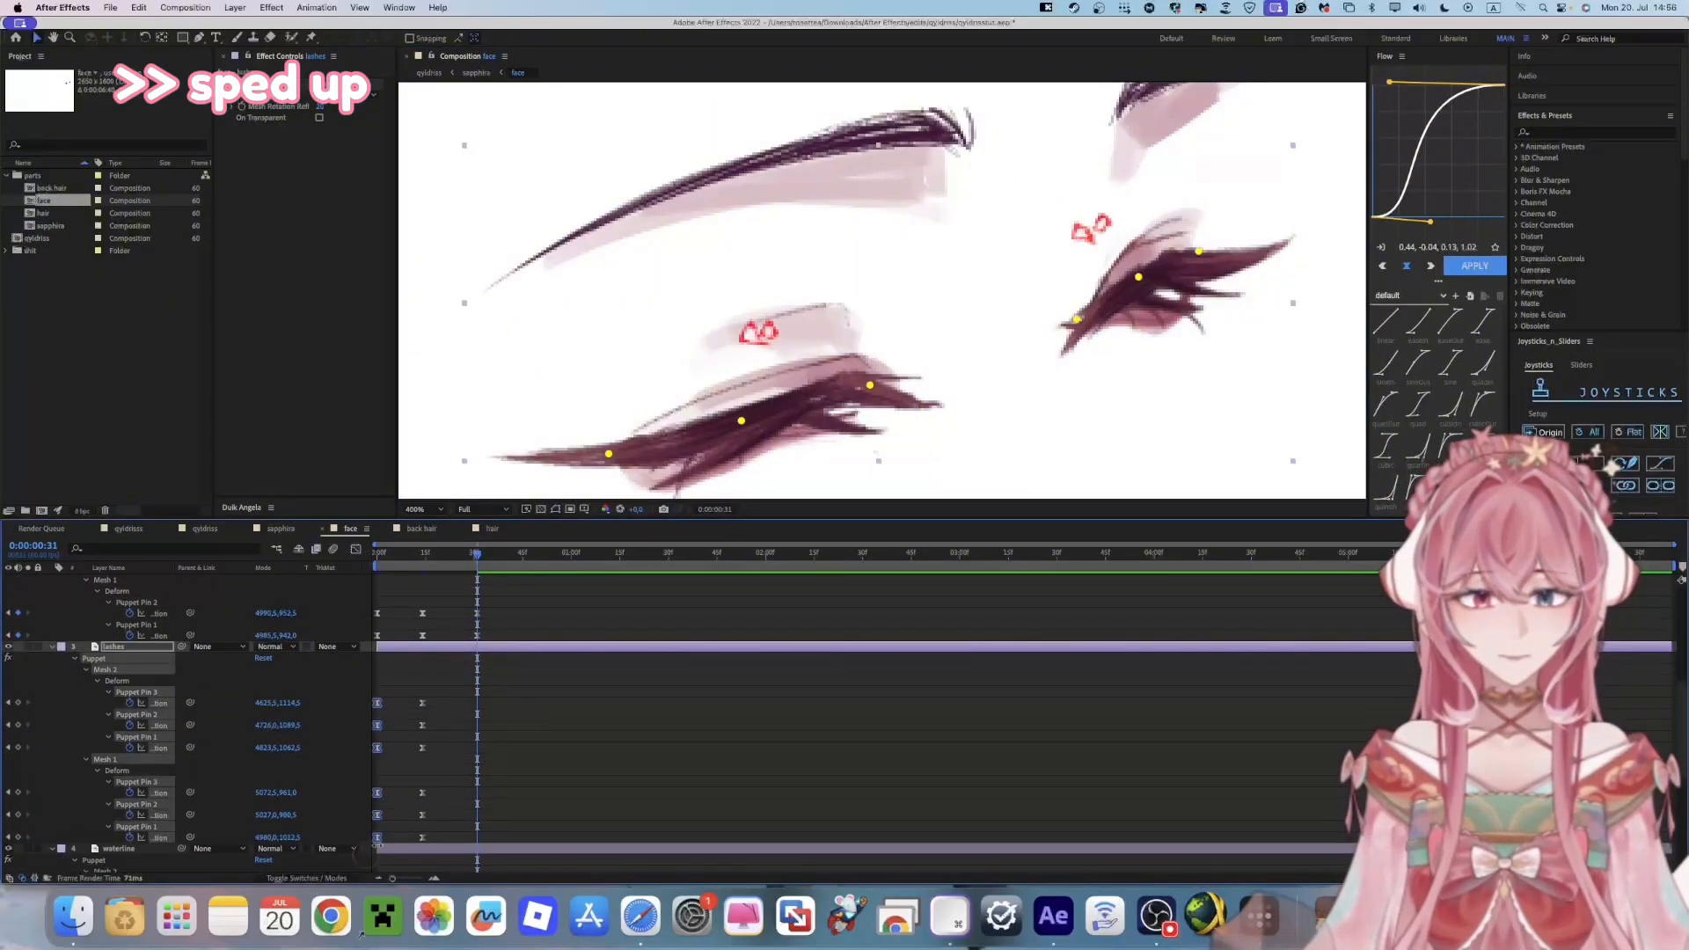
{"action": "scroll", "coordinate": [532, 686], "scroll_direction": "down", "scroll_amount": 4}
{"action": "left_click_drag", "start_coordinate": [395, 643], "coordinate": [372, 824]}
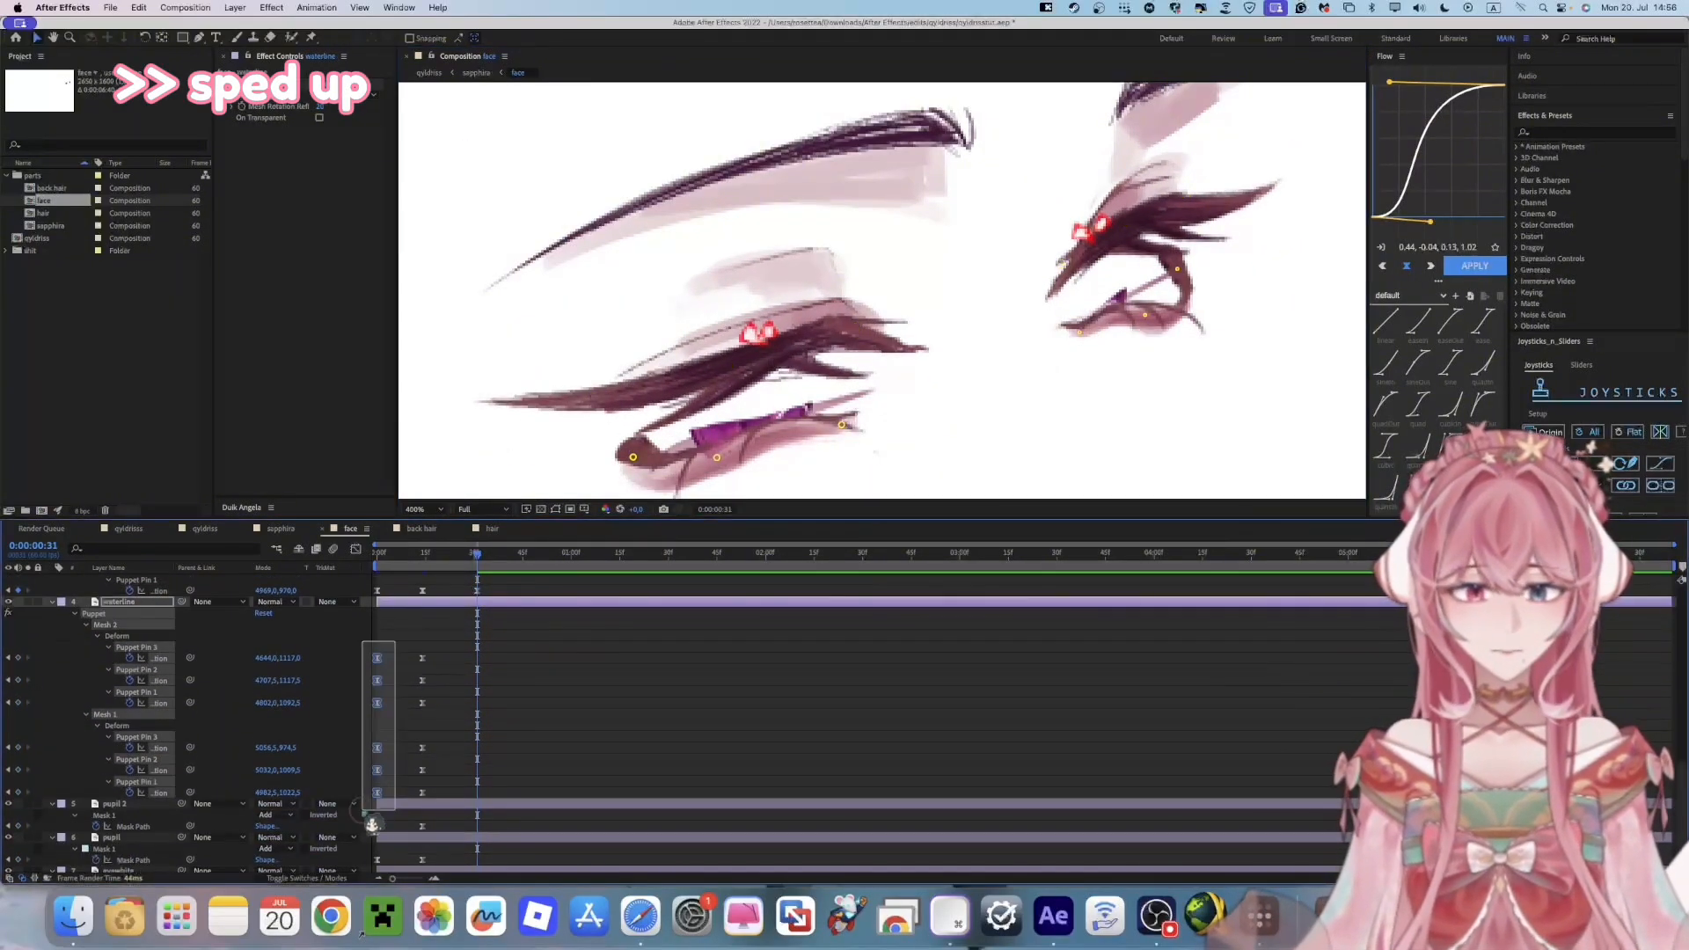
{"action": "key", "text": "super+c"}
{"action": "key", "text": "super+v"}
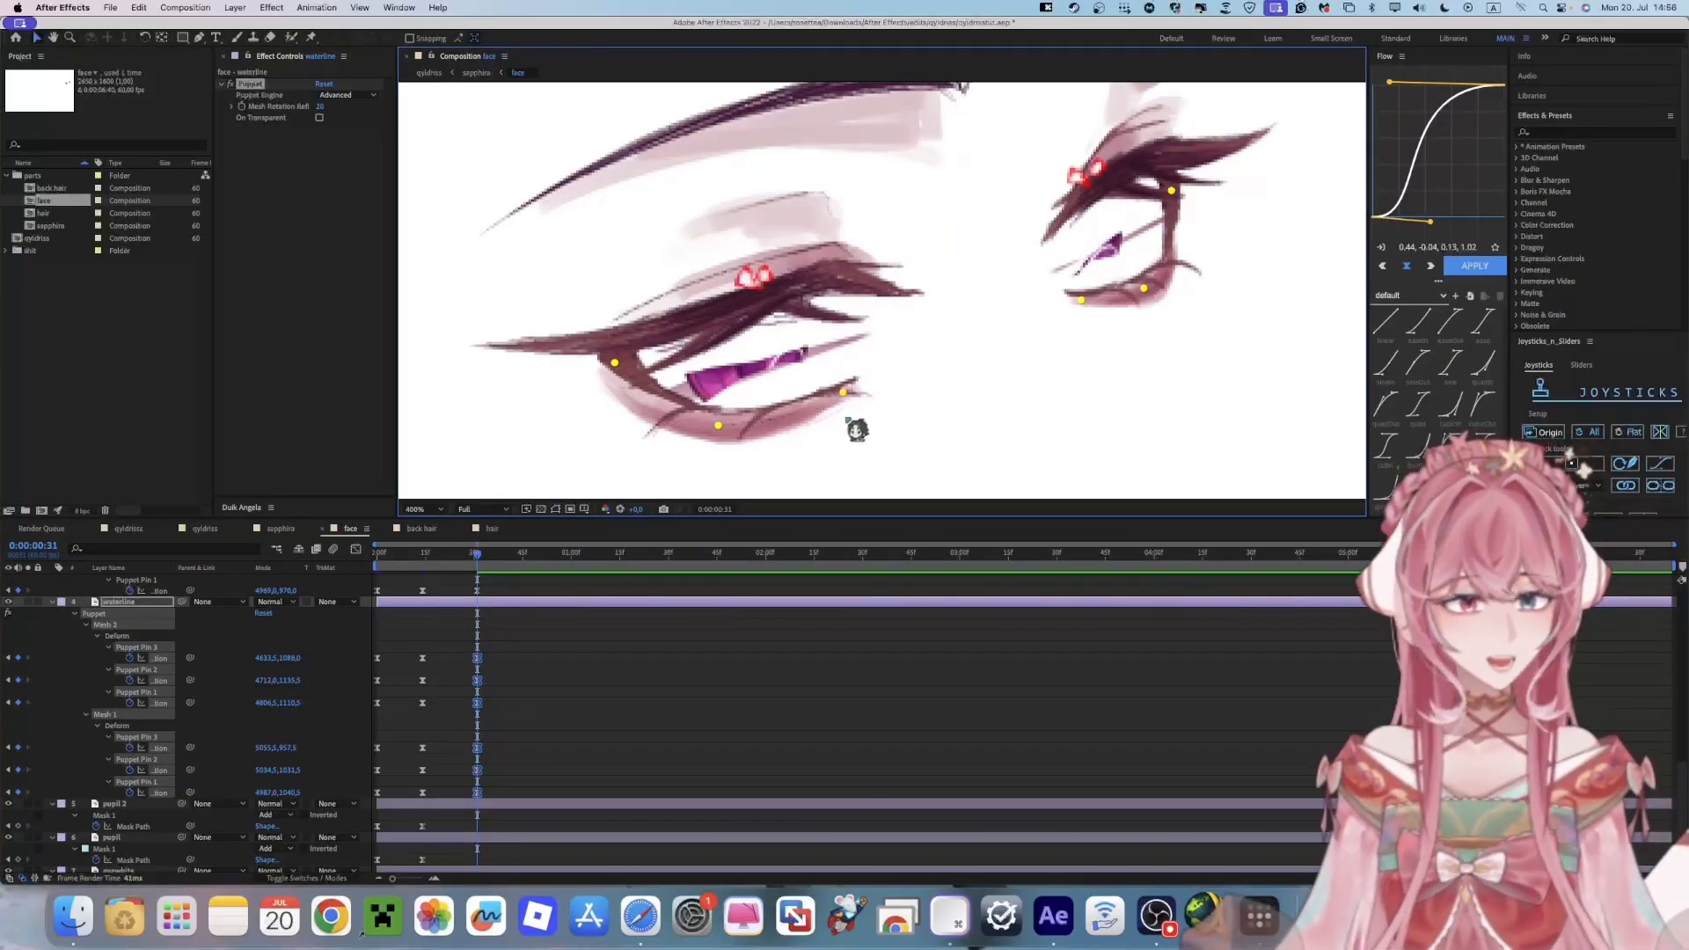
Lower all the waterline layer's Puppet pins slightly at 0:00:00:31, and raise the outer corner pin of each eye
{"action": "left_click_drag", "start_coordinate": [845, 394], "coordinate": [849, 405]}
{"action": "key", "text": "super+z"}
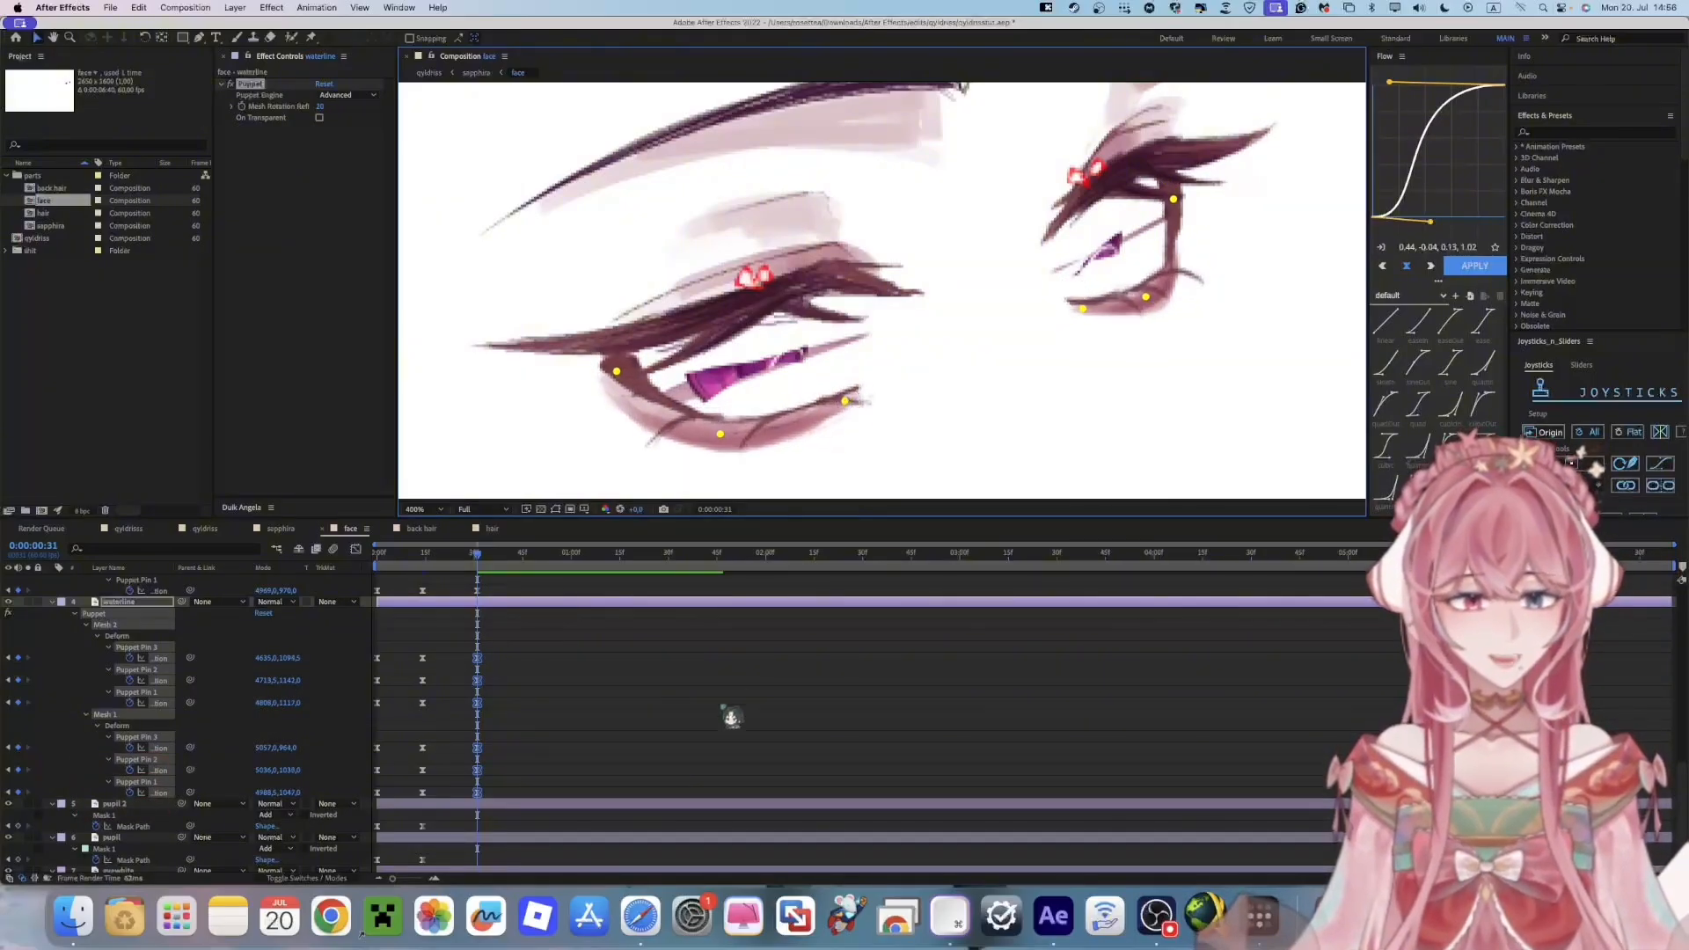
{"action": "left_click", "coordinate": [730, 717]}
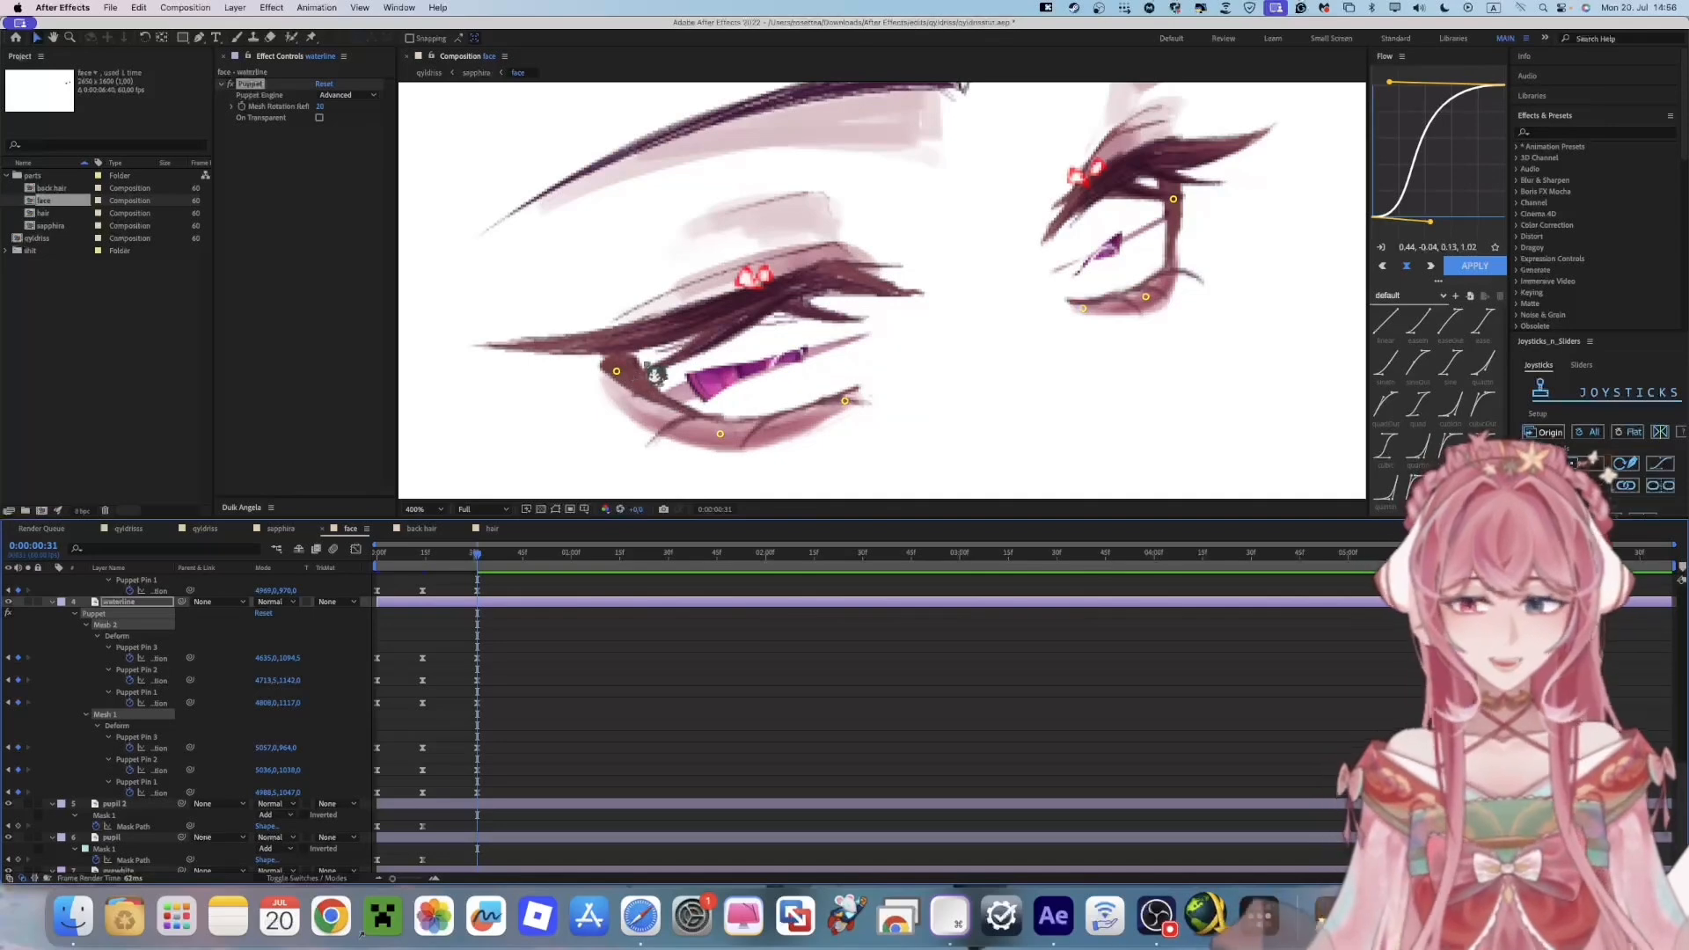
{"action": "left_click_drag", "start_coordinate": [618, 373], "coordinate": [612, 364]}
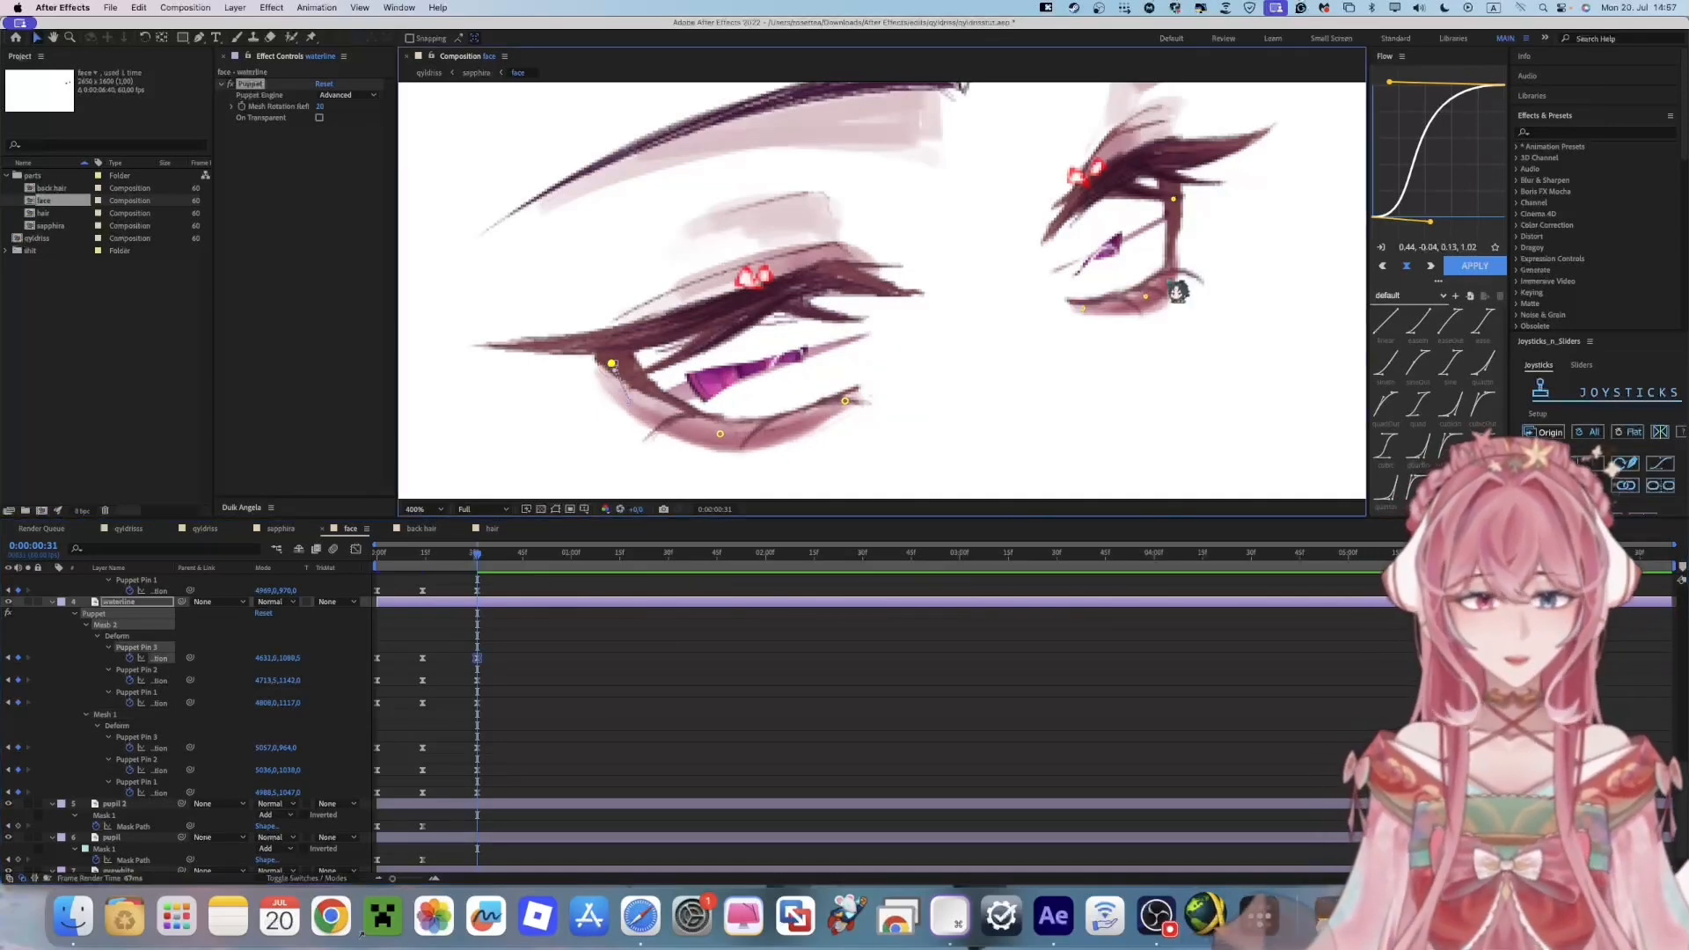
{"action": "left_click_drag", "start_coordinate": [1176, 201], "coordinate": [1174, 196]}
Copy the first Mask Path keyframes of pupil 2, pupil and eyewhite, paste them at 0:00:00:31, and save the project
{"action": "scroll", "coordinate": [428, 746], "scroll_direction": "down", "scroll_amount": 3}
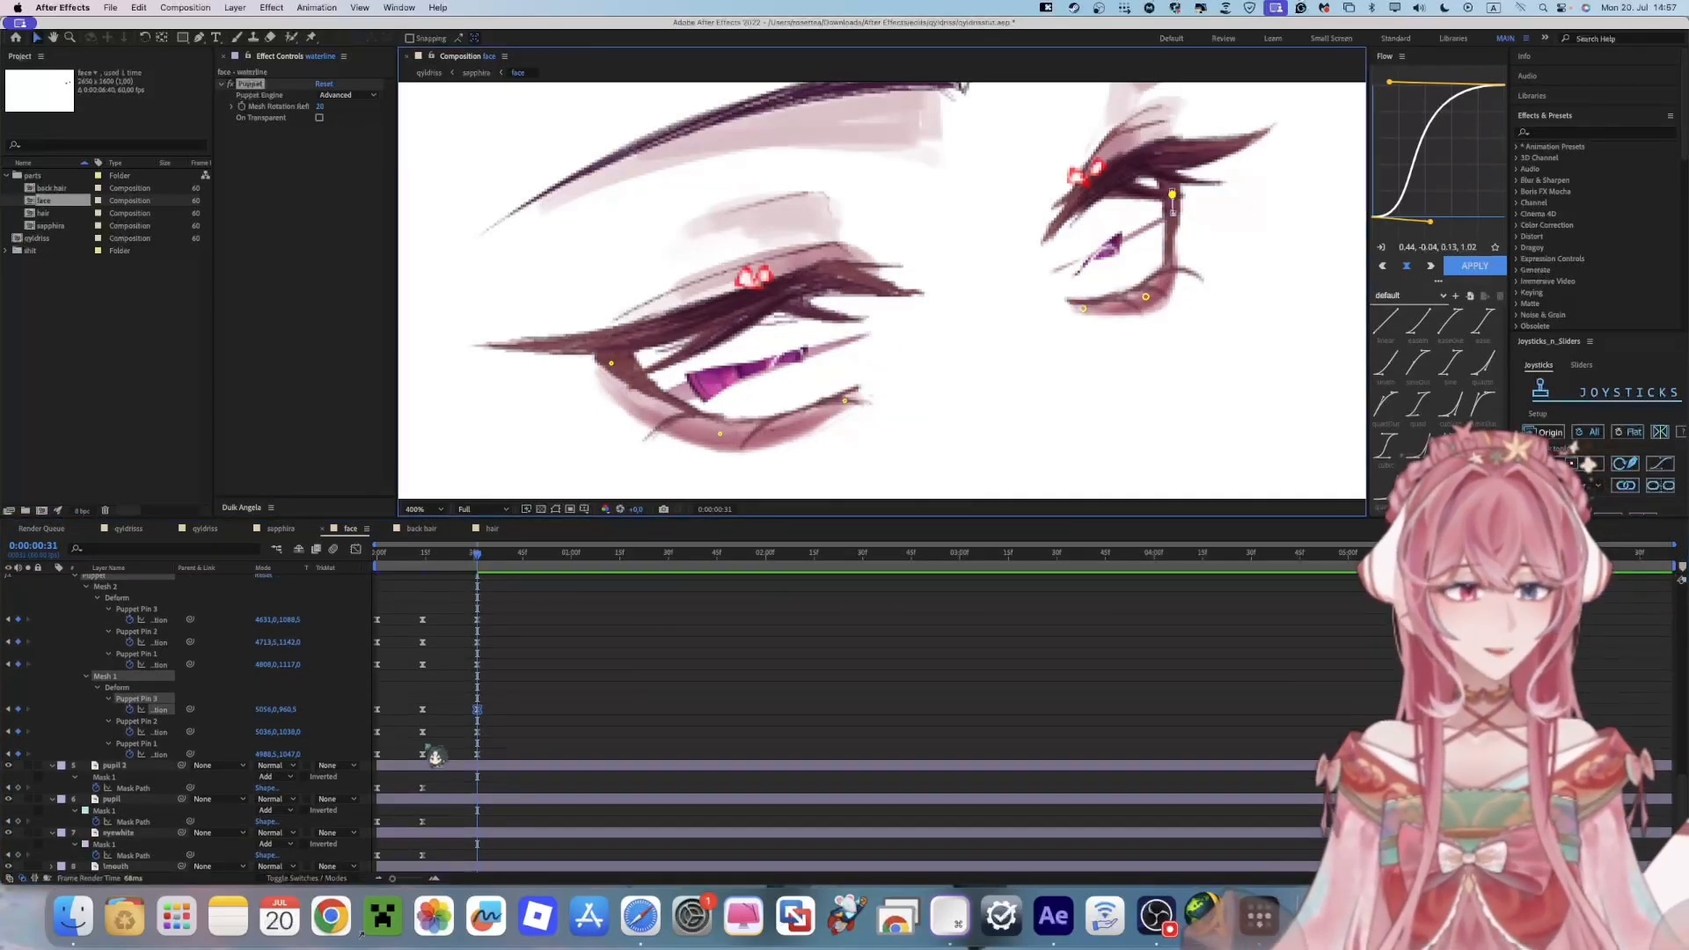
{"action": "left_click", "coordinate": [376, 787]}
{"action": "key", "text": "super+c"}
{"action": "key", "text": "super+v"}
{"action": "mouse_move", "coordinate": [398, 812]}
{"action": "left_mouse_down"}
{"action": "mouse_move", "coordinate": [359, 831]}
{"action": "mouse_move", "coordinate": [378, 857]}
{"action": "left_mouse_up"}
{"action": "key", "text": "super+c"}
{"action": "key", "text": "super+v"}
{"action": "key", "text": "super+c"}
{"action": "key", "text": "super+v"}
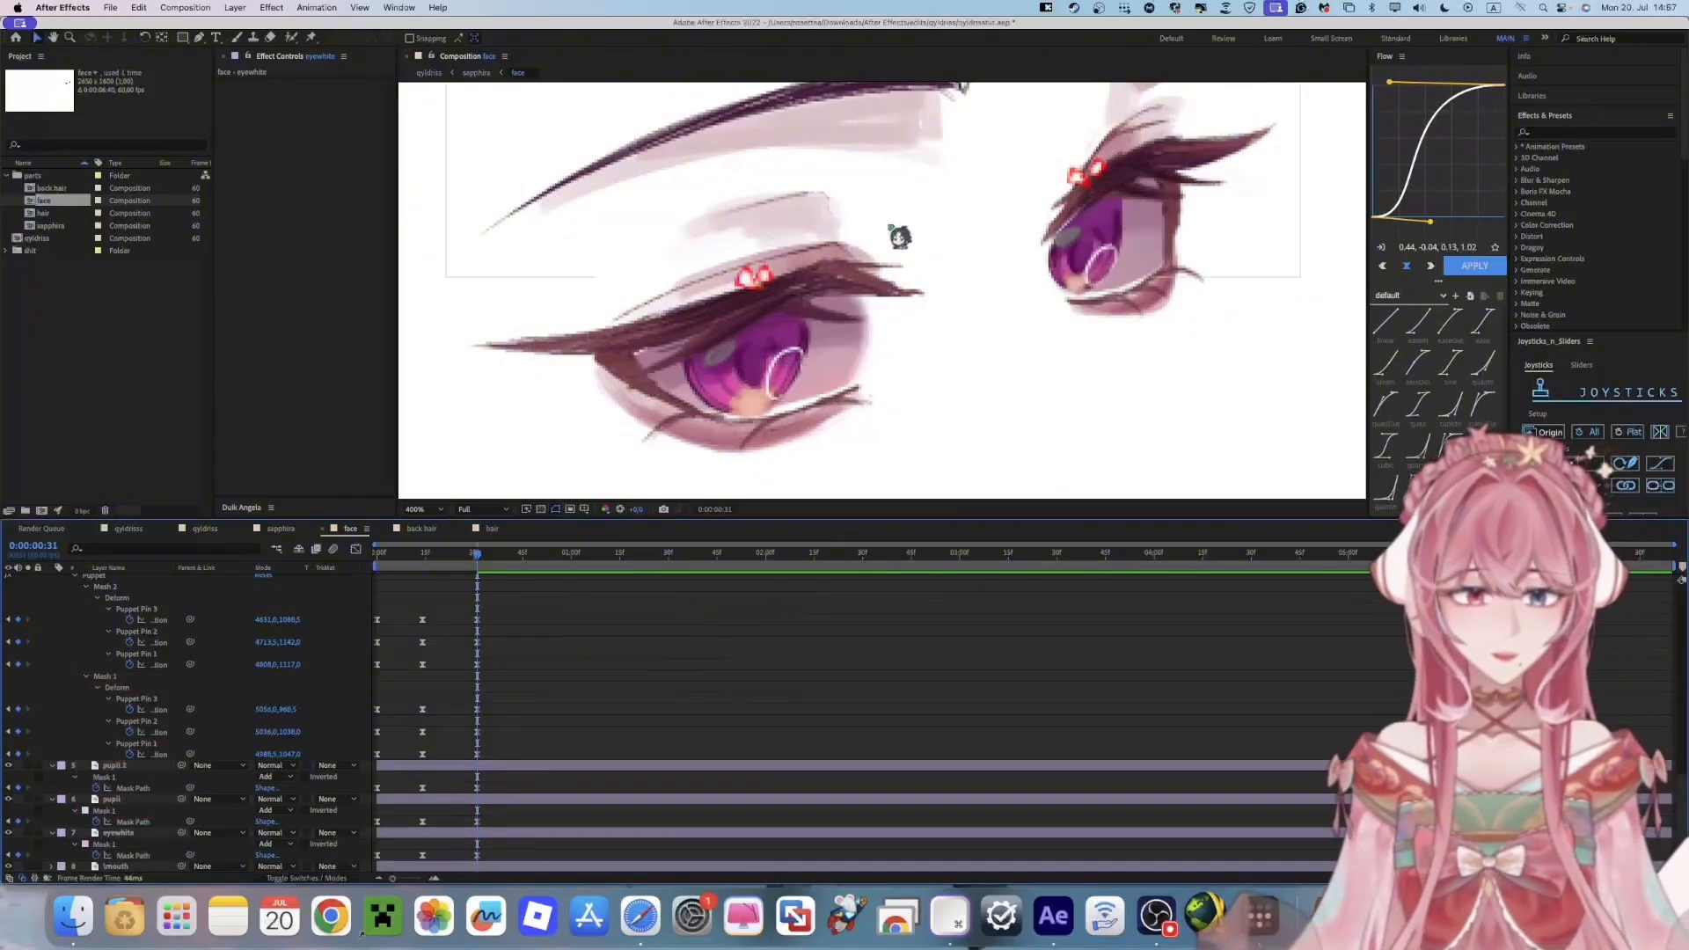
{"action": "key", "text": "super+s"}
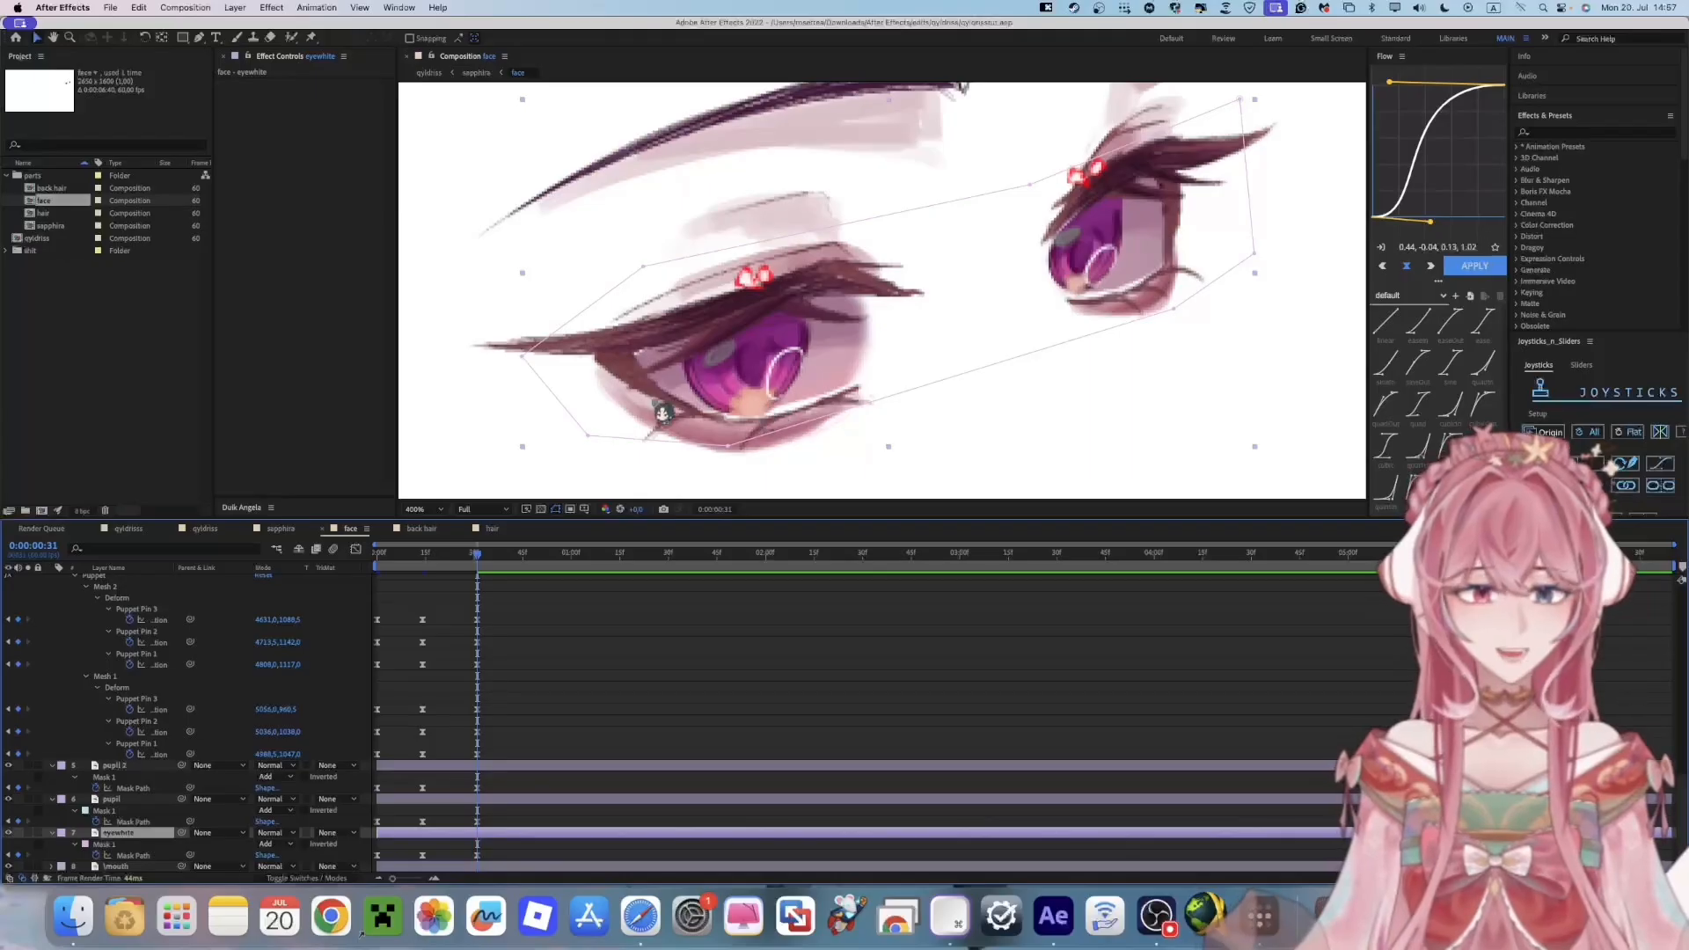
Apply the Liquify effect to the eyewhite layer and warp the eye white along the lower lid of the larger eye
{"action": "scroll", "coordinate": [905, 399], "scroll_direction": "down", "scroll_amount": 2}
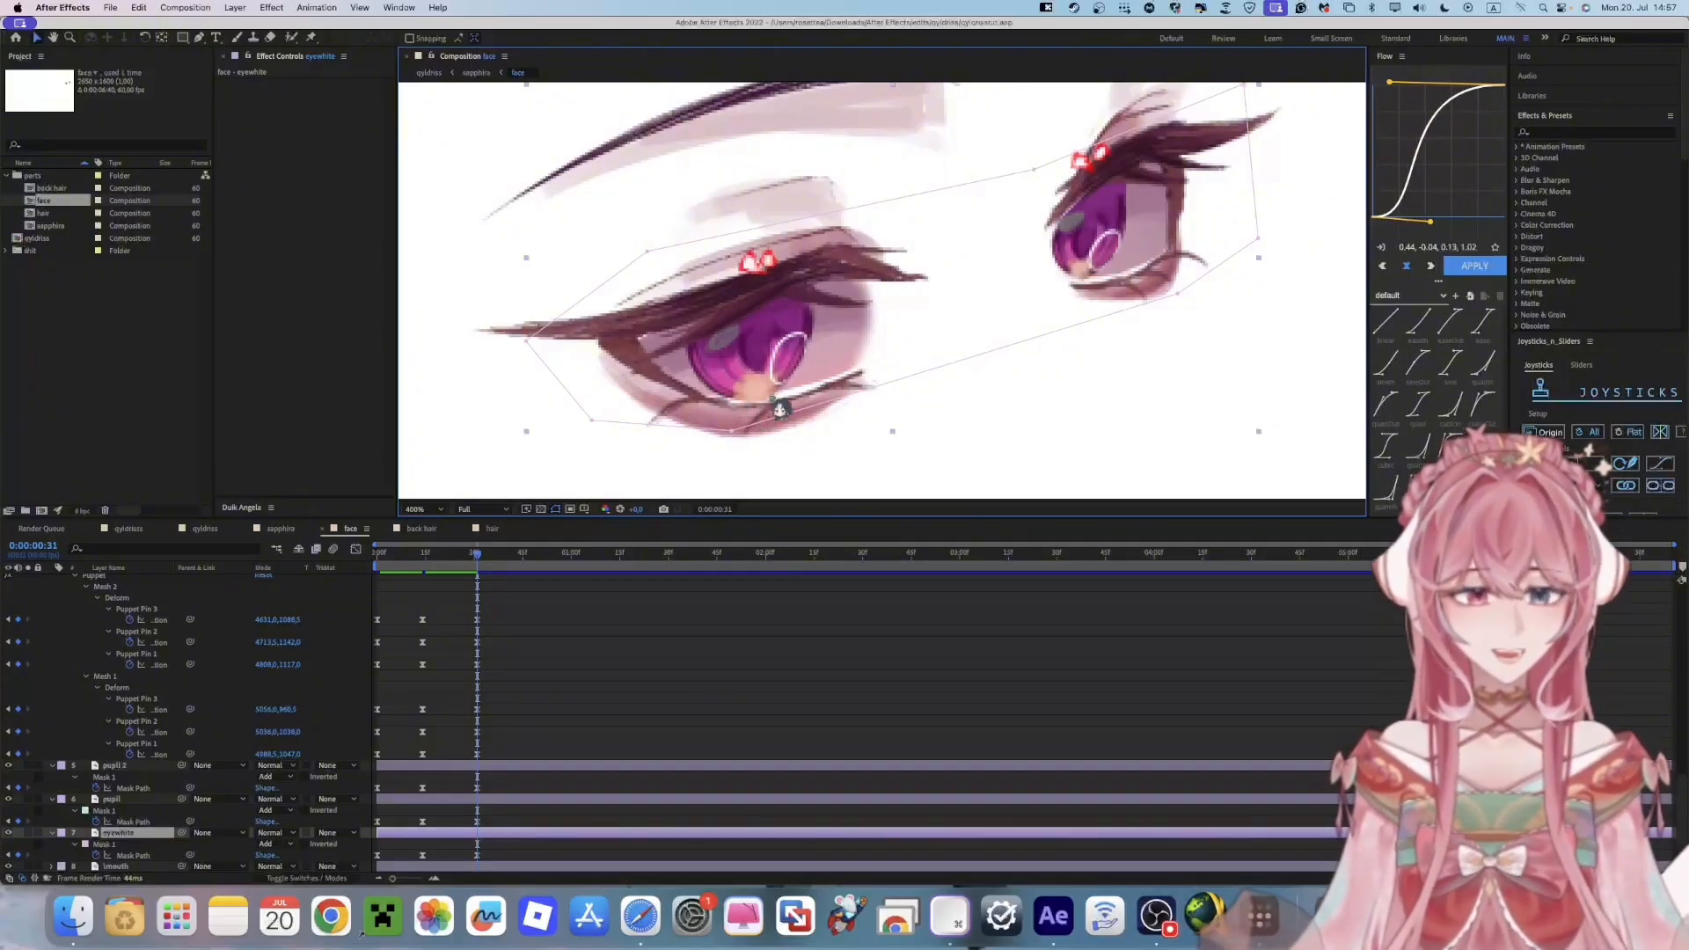
{"action": "left_click", "coordinate": [1557, 133]}
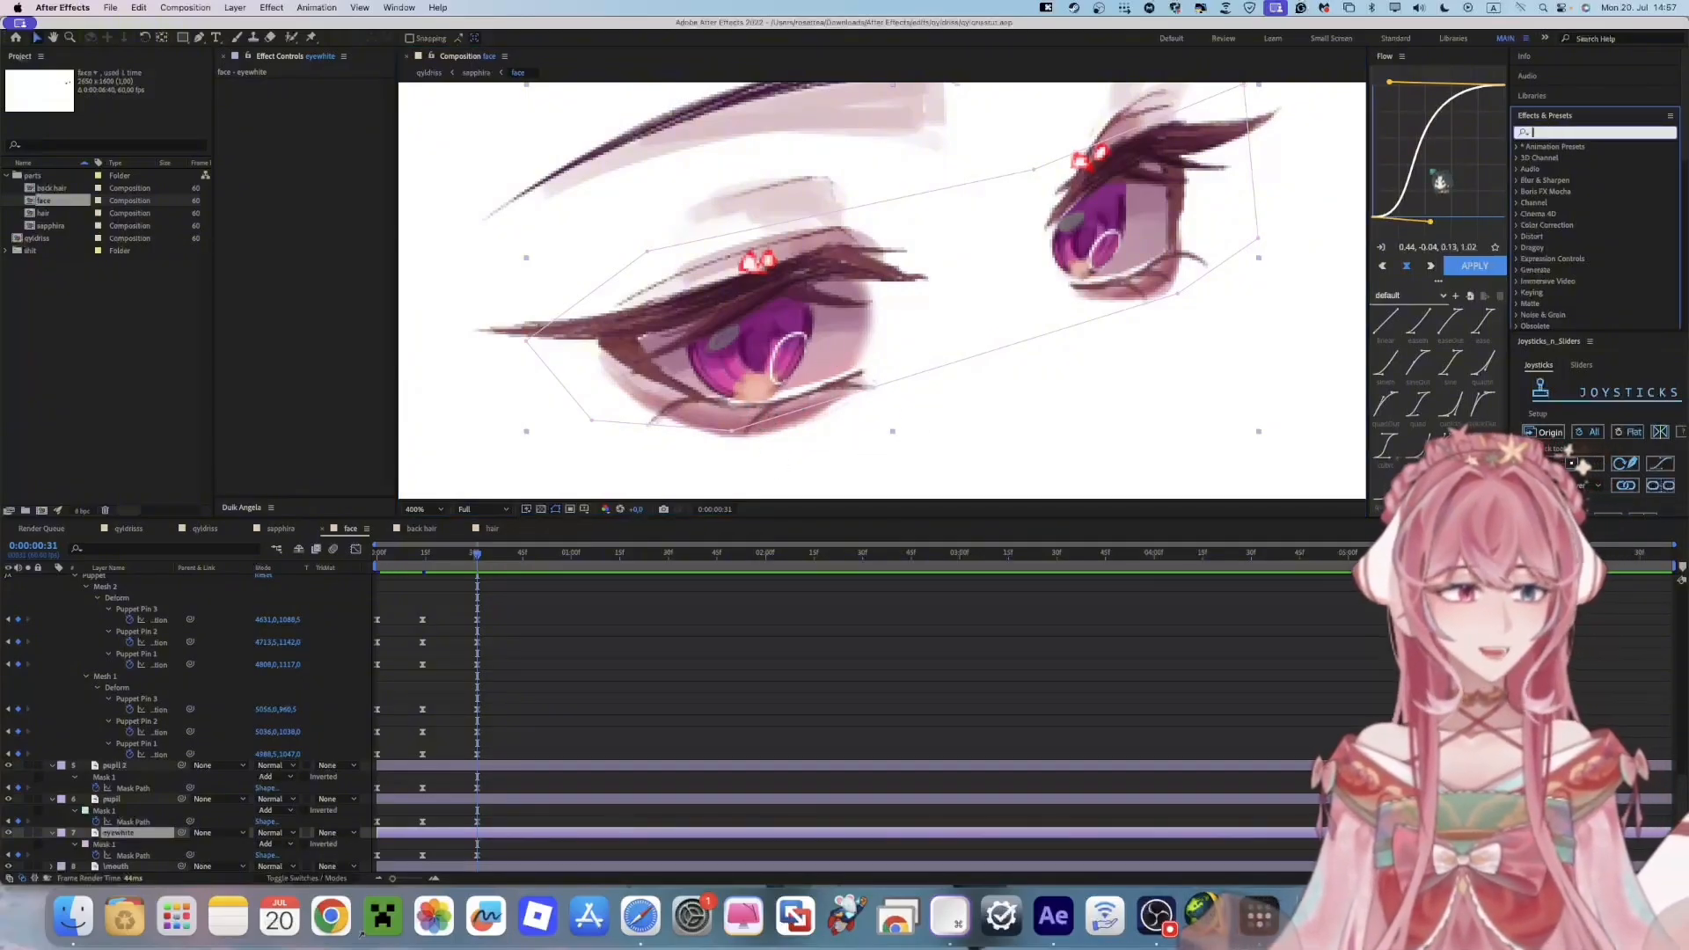
{"action": "type", "text": "liquify"}
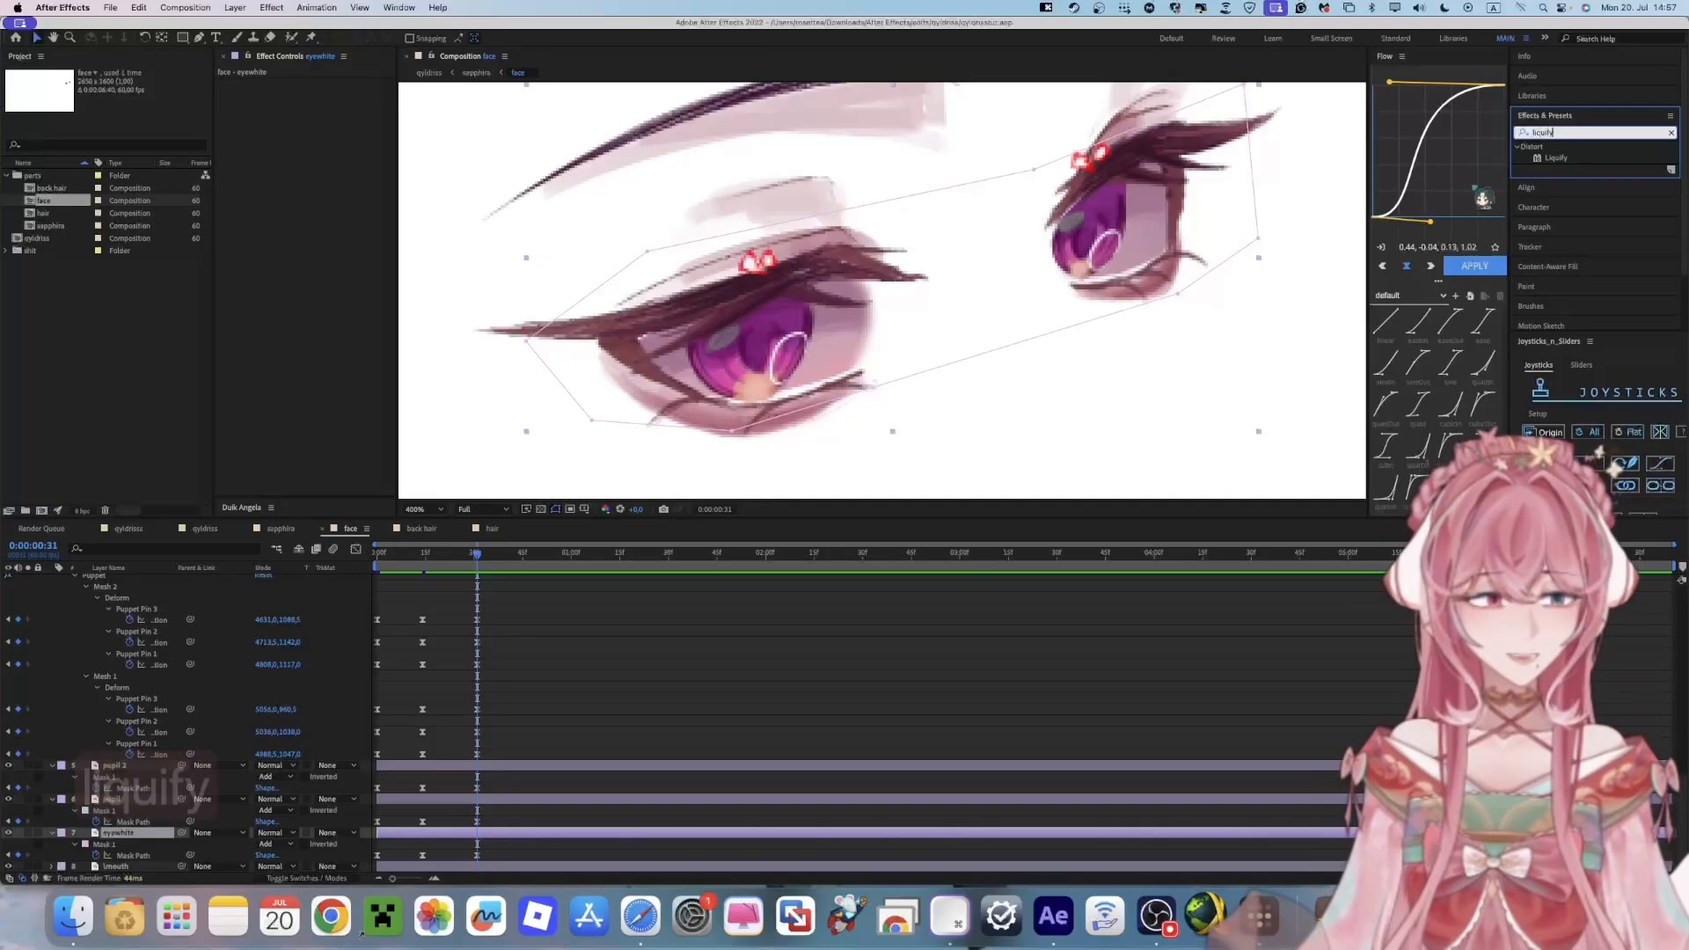
{"action": "double_click", "coordinate": [1555, 159]}
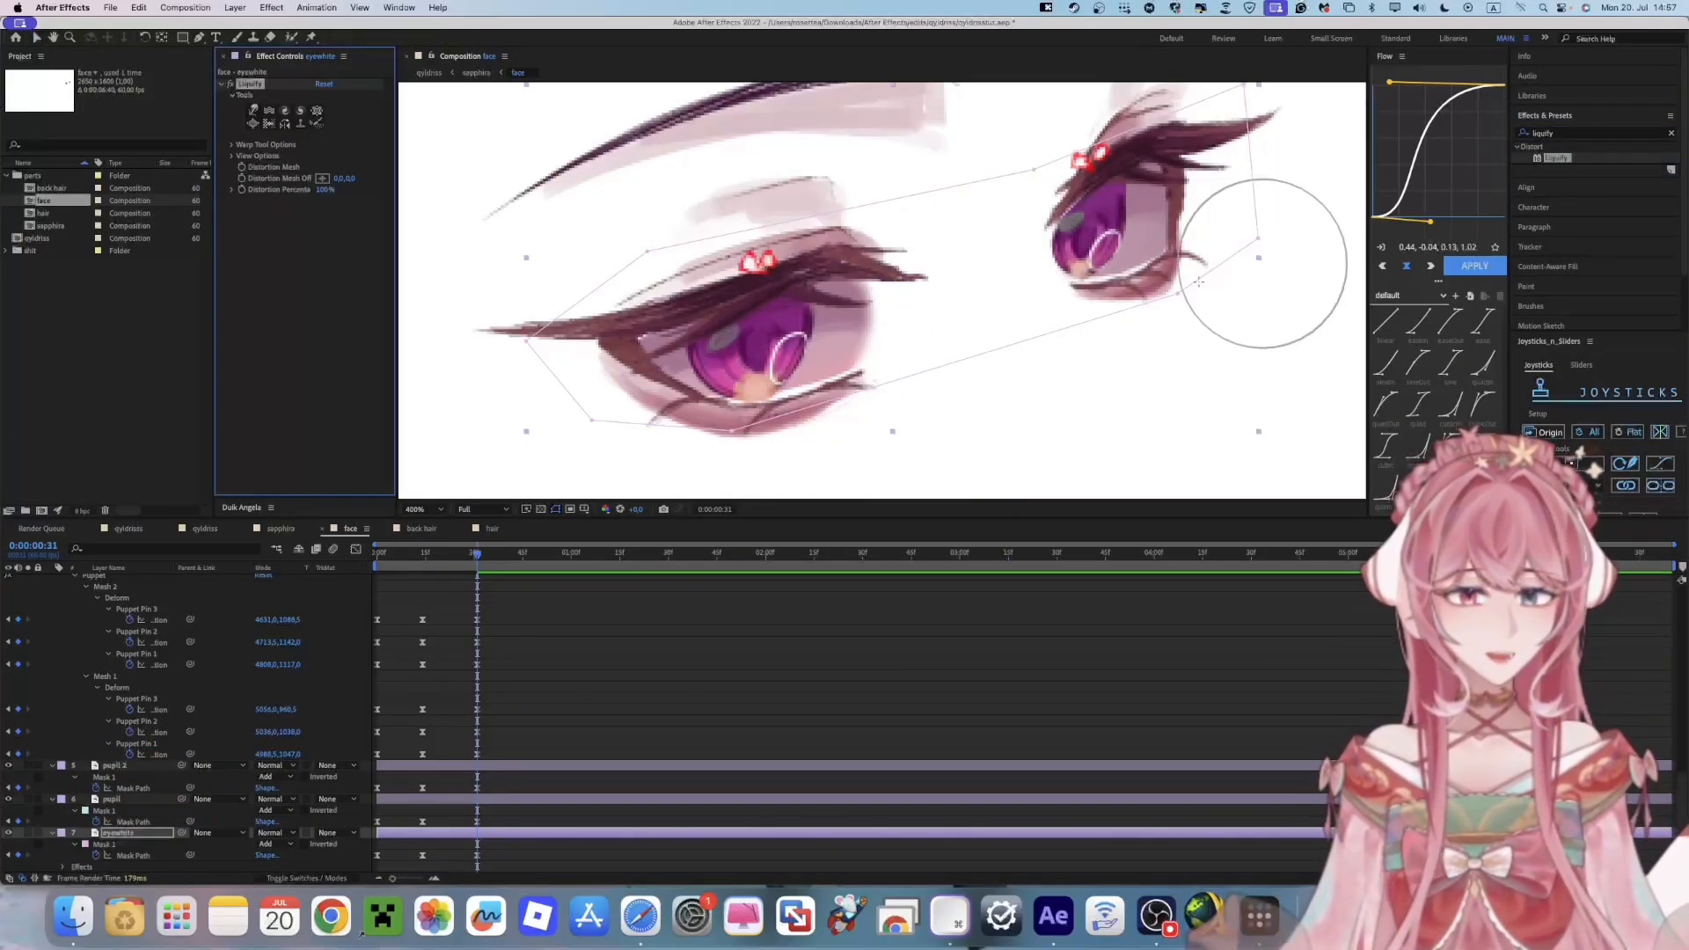
{"action": "mouse_move", "coordinate": [760, 456]}
{"action": "left_mouse_down"}
{"action": "mouse_move", "coordinate": [755, 388]}
{"action": "mouse_move", "coordinate": [816, 405]}
{"action": "left_mouse_up"}
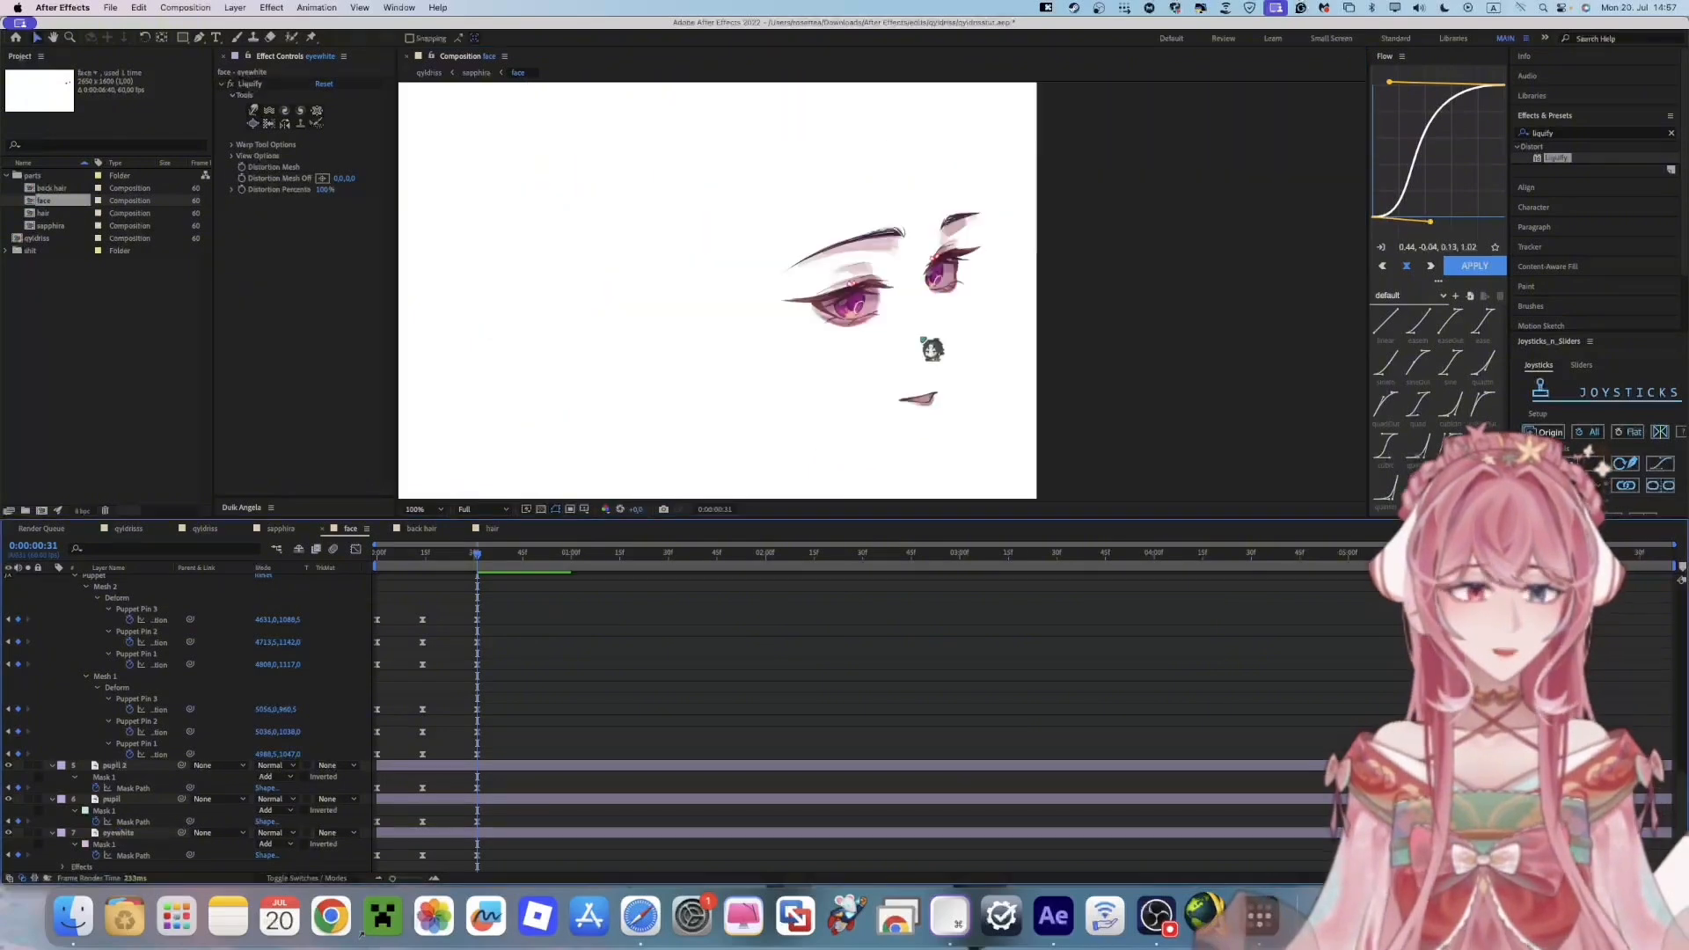
{"action": "scroll", "coordinate": [931, 347], "scroll_direction": "up", "scroll_amount": 1}
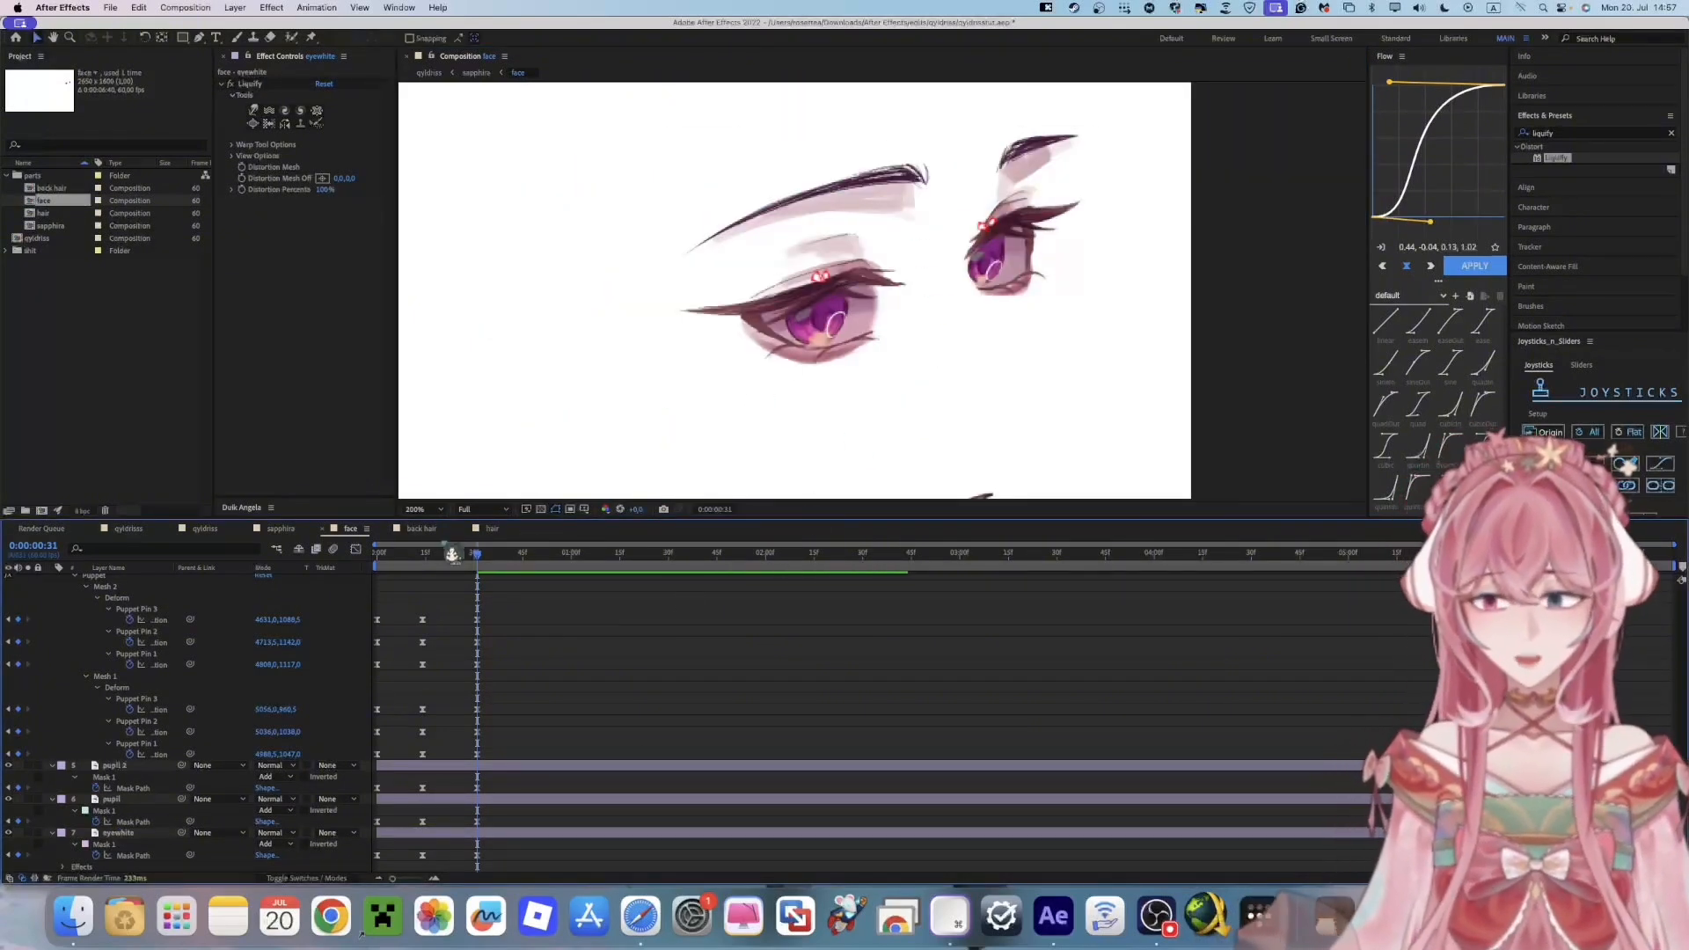
Copy the brows layer's first-frame Puppet pin keyframes, paste them at 0:00:00:42, and fine-tune the brow height
{"action": "left_click_drag", "start_coordinate": [497, 570], "coordinate": [526, 565]}
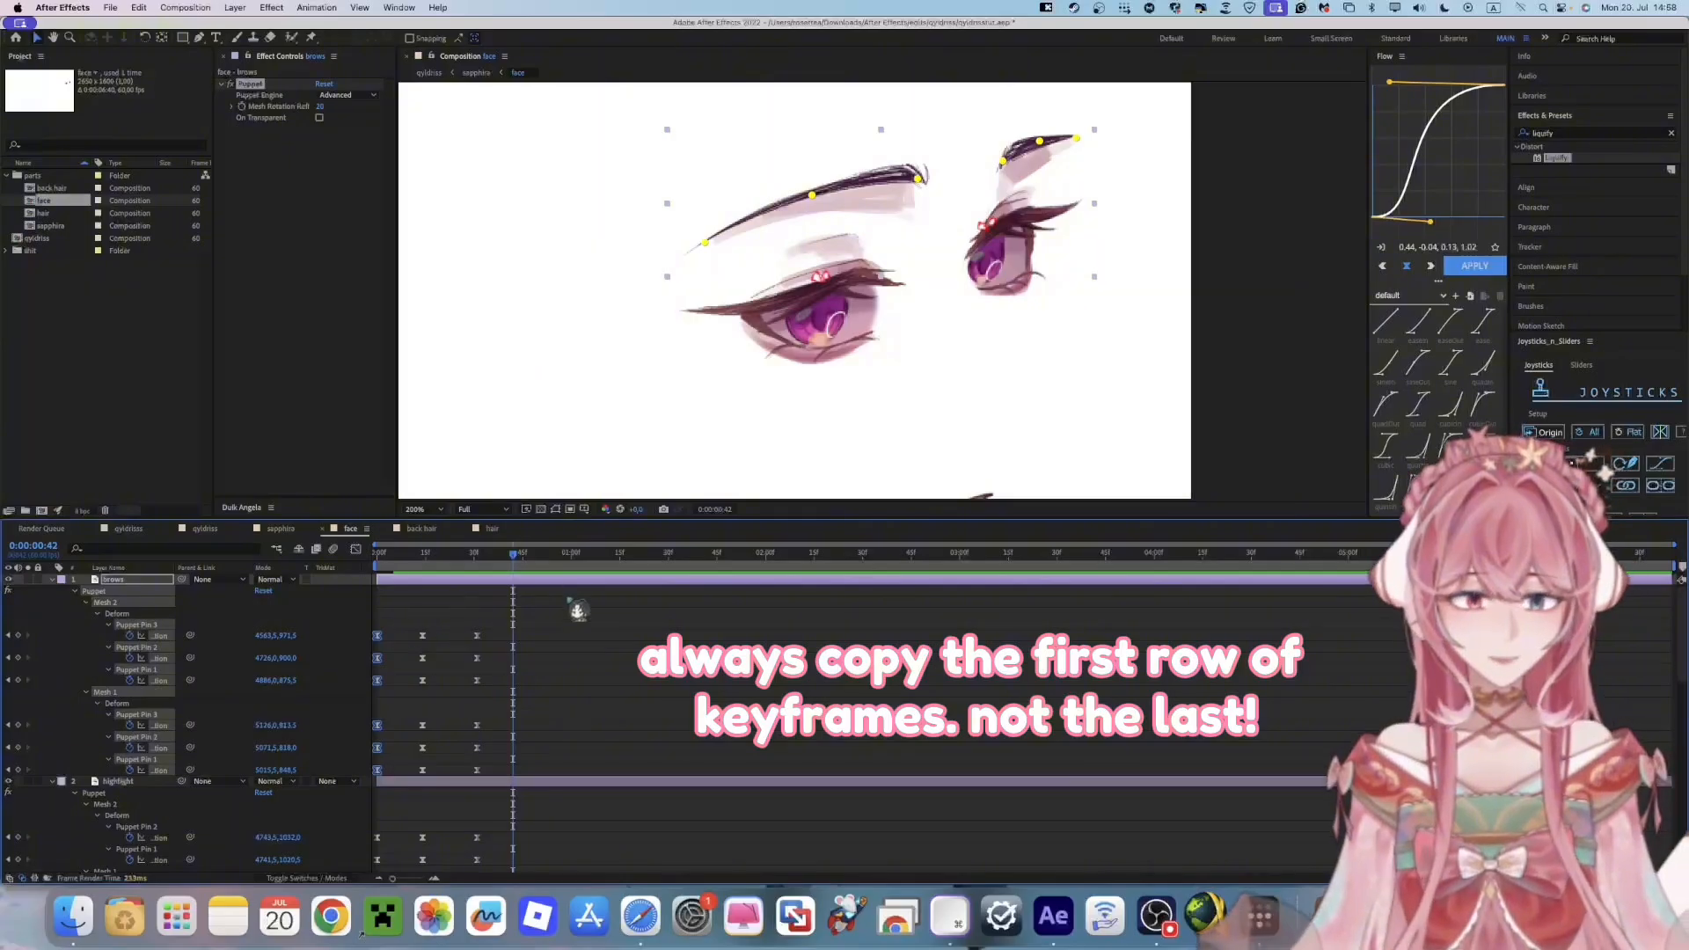
{"action": "key", "text": "super+c"}
{"action": "key", "text": "super+v"}
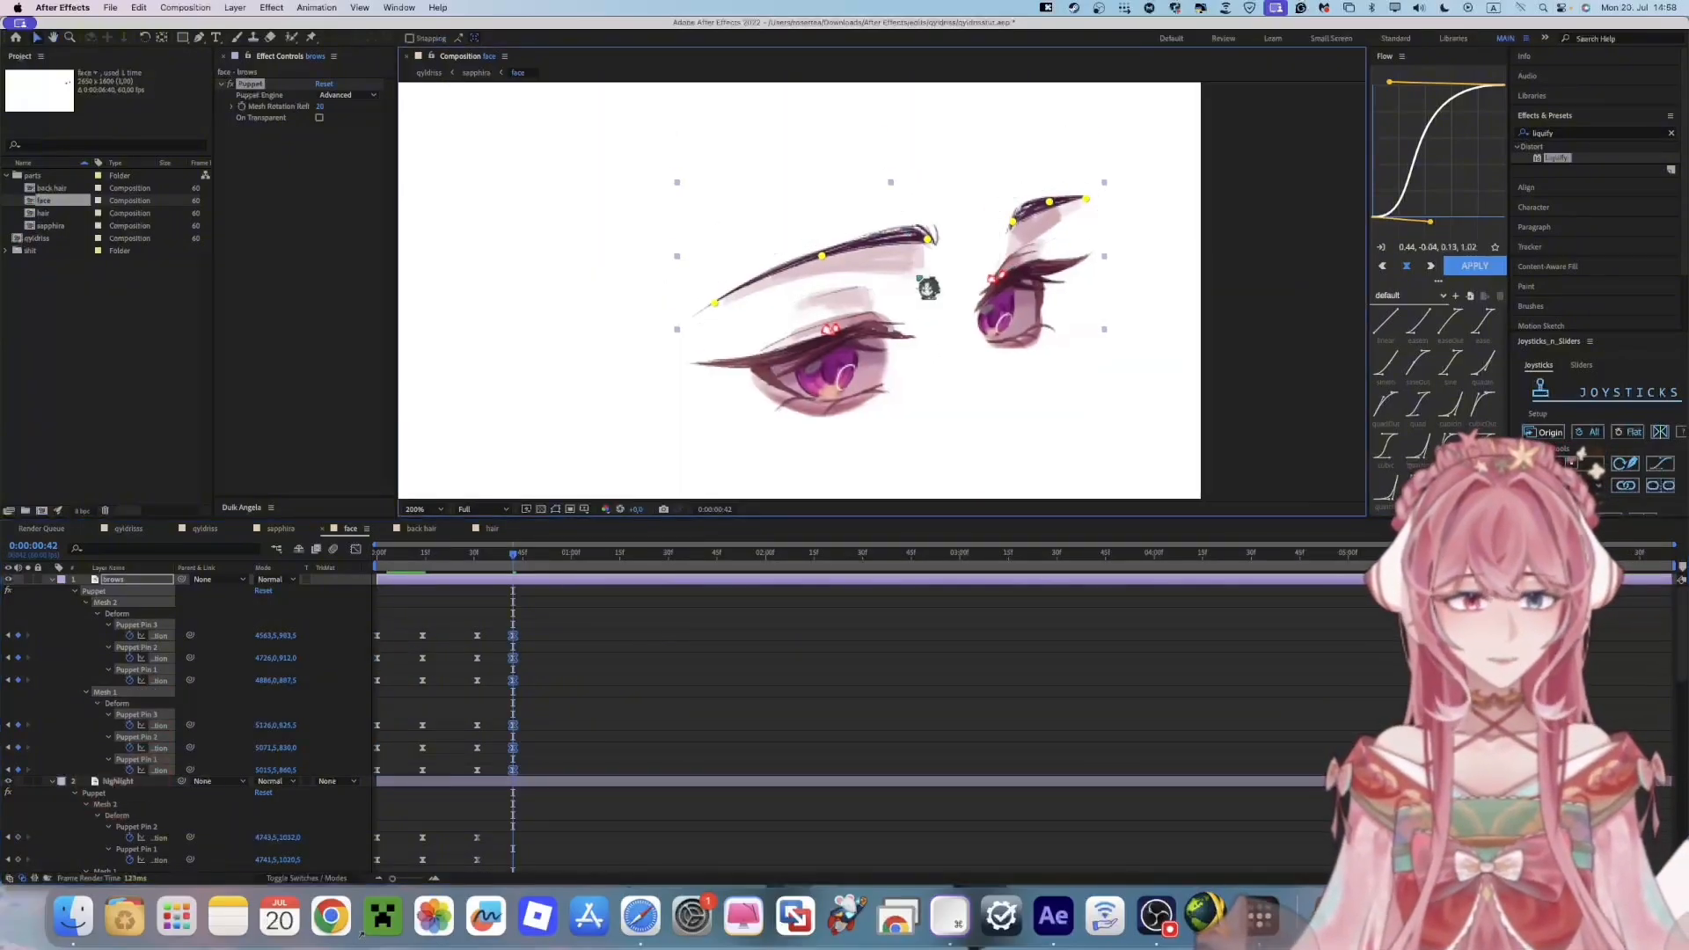
{"action": "left_click_drag", "start_coordinate": [927, 245], "coordinate": [927, 244]}
{"action": "key", "text": "super+z"}
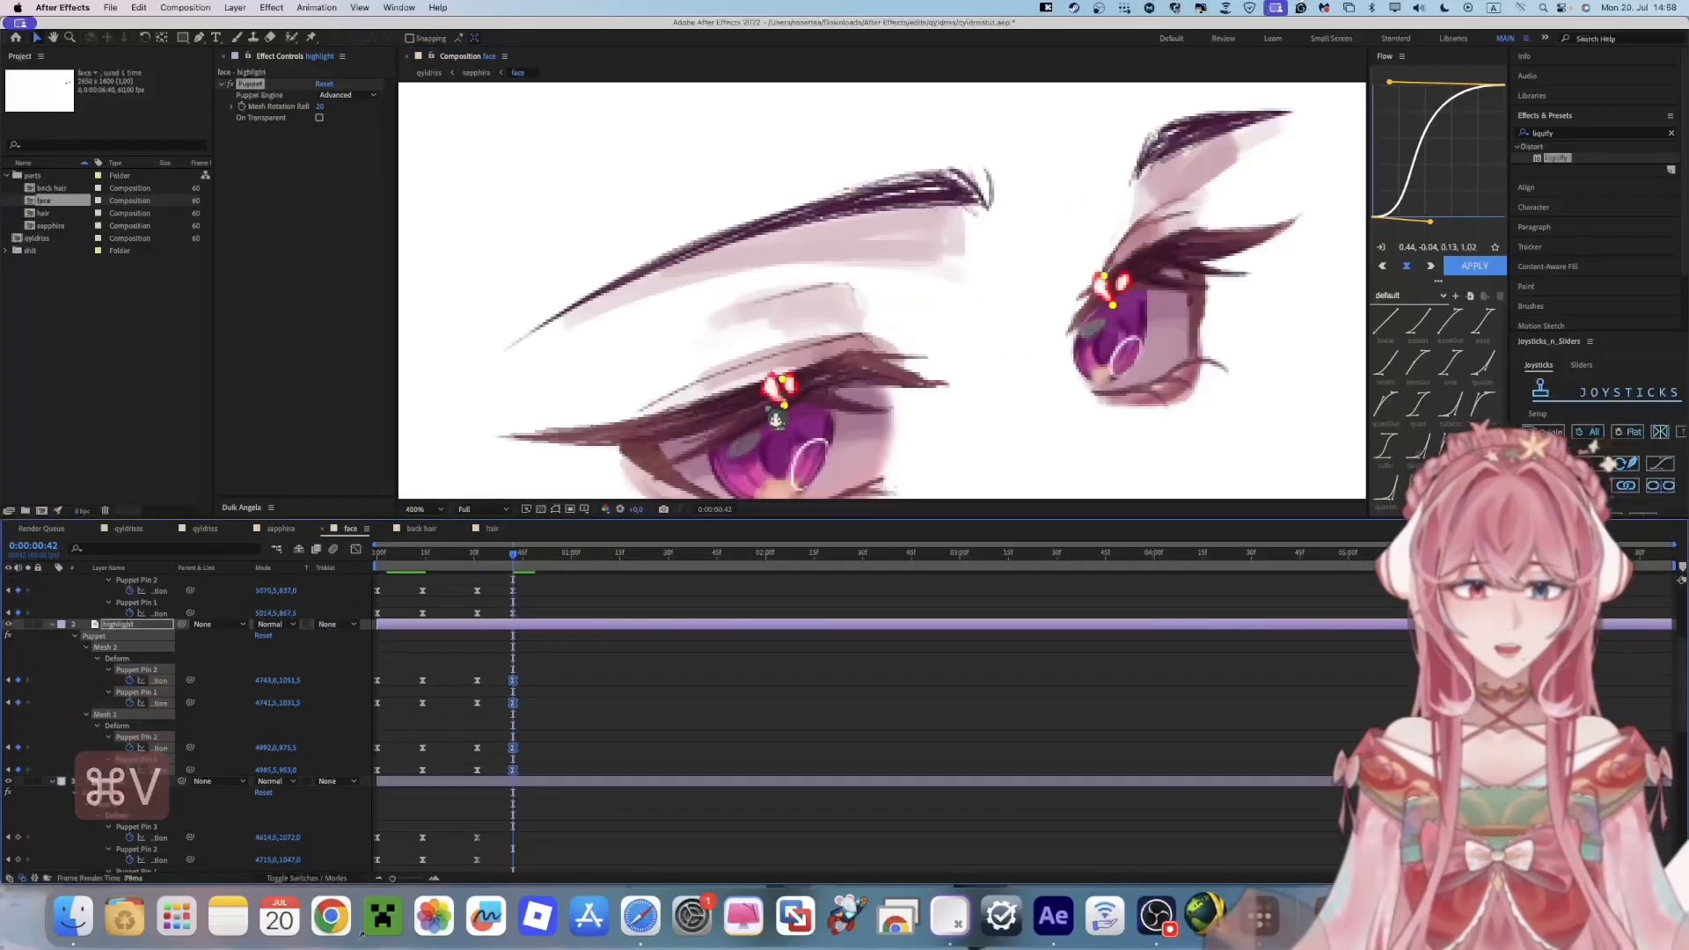
Paste the highlight layer's first-frame Puppet pin keyframes at 0:00:00:42 and lower the pins to flatten both eyes' highlights
{"action": "left_click_drag", "start_coordinate": [784, 406], "coordinate": [783, 399]}
{"action": "left_click", "coordinate": [746, 713]}
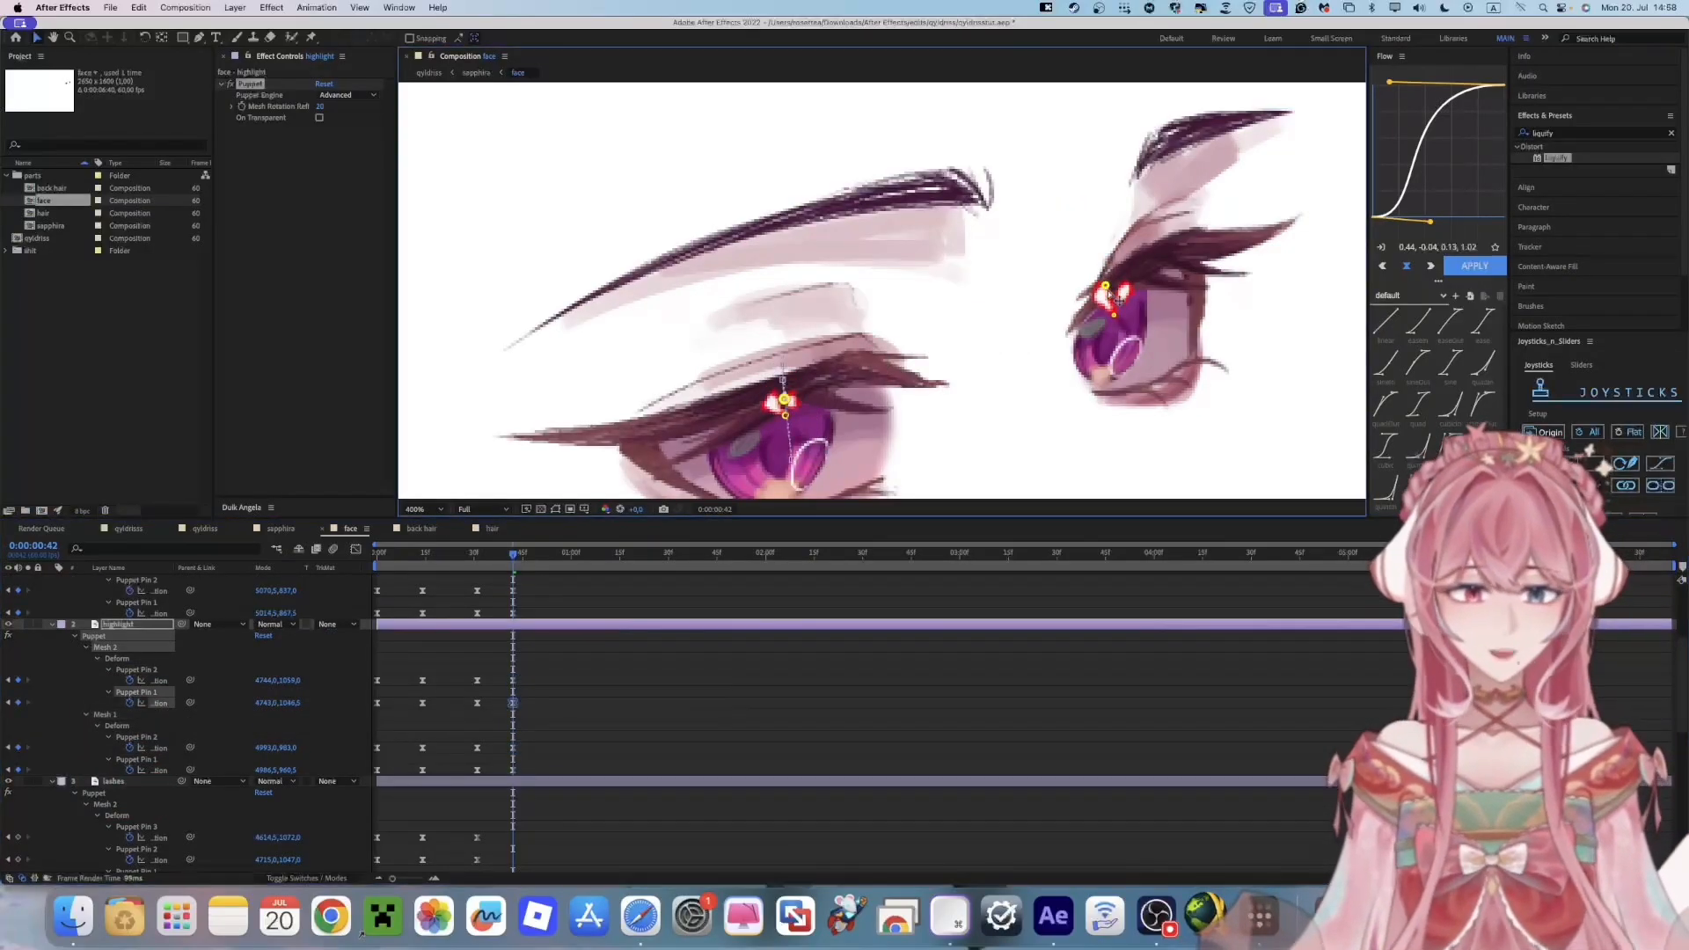
{"action": "left_click_drag", "start_coordinate": [1106, 286], "coordinate": [1108, 292]}
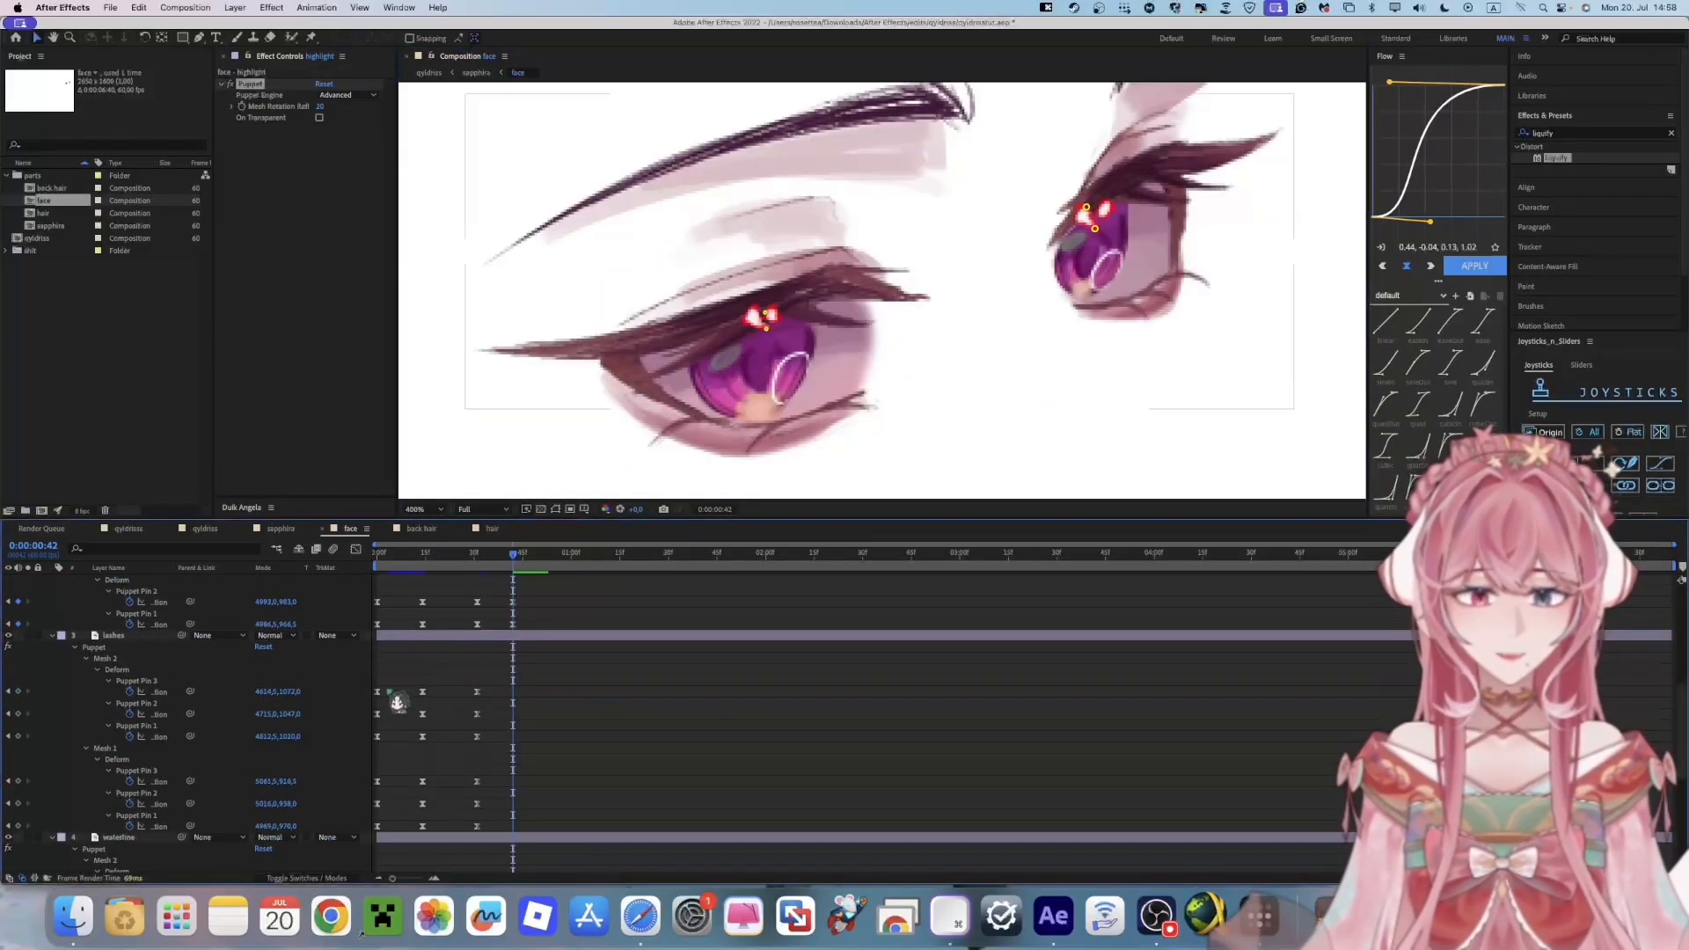
Copy the lashes layer's first-frame Puppet pin keyframes, paste them at 0:00:00:42, and lower all the lash pins slightly
{"action": "left_click_drag", "start_coordinate": [393, 682], "coordinate": [339, 846]}
{"action": "key", "text": "super+c"}
{"action": "key", "text": "super+v"}
{"action": "left_click_drag", "start_coordinate": [858, 280], "coordinate": [863, 294]}
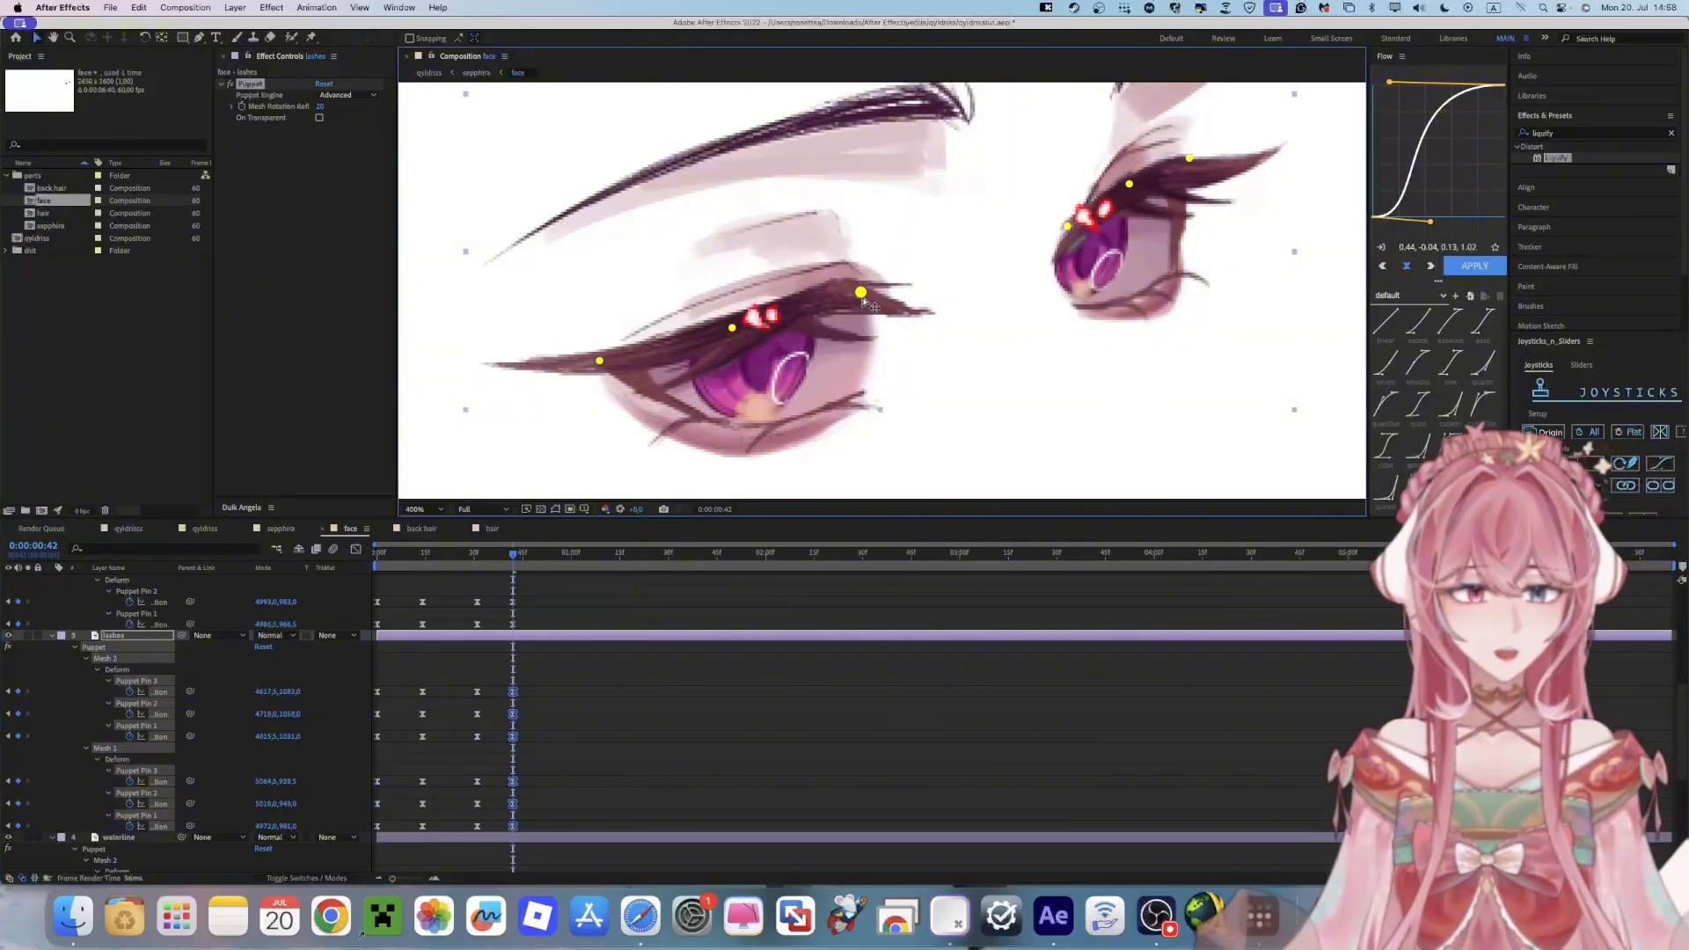
Copy the waterline layer's first-frame Puppet pin keyframes, paste them at 0:00:00:42, and raise the pins slightly
{"action": "scroll", "coordinate": [488, 703], "scroll_direction": "down", "scroll_amount": 3}
{"action": "scroll", "coordinate": [475, 730], "scroll_direction": "down", "scroll_amount": 5}
{"action": "left_click_drag", "start_coordinate": [393, 599], "coordinate": [356, 775]}
{"action": "key", "text": "super+c"}
{"action": "key", "text": "super+v"}
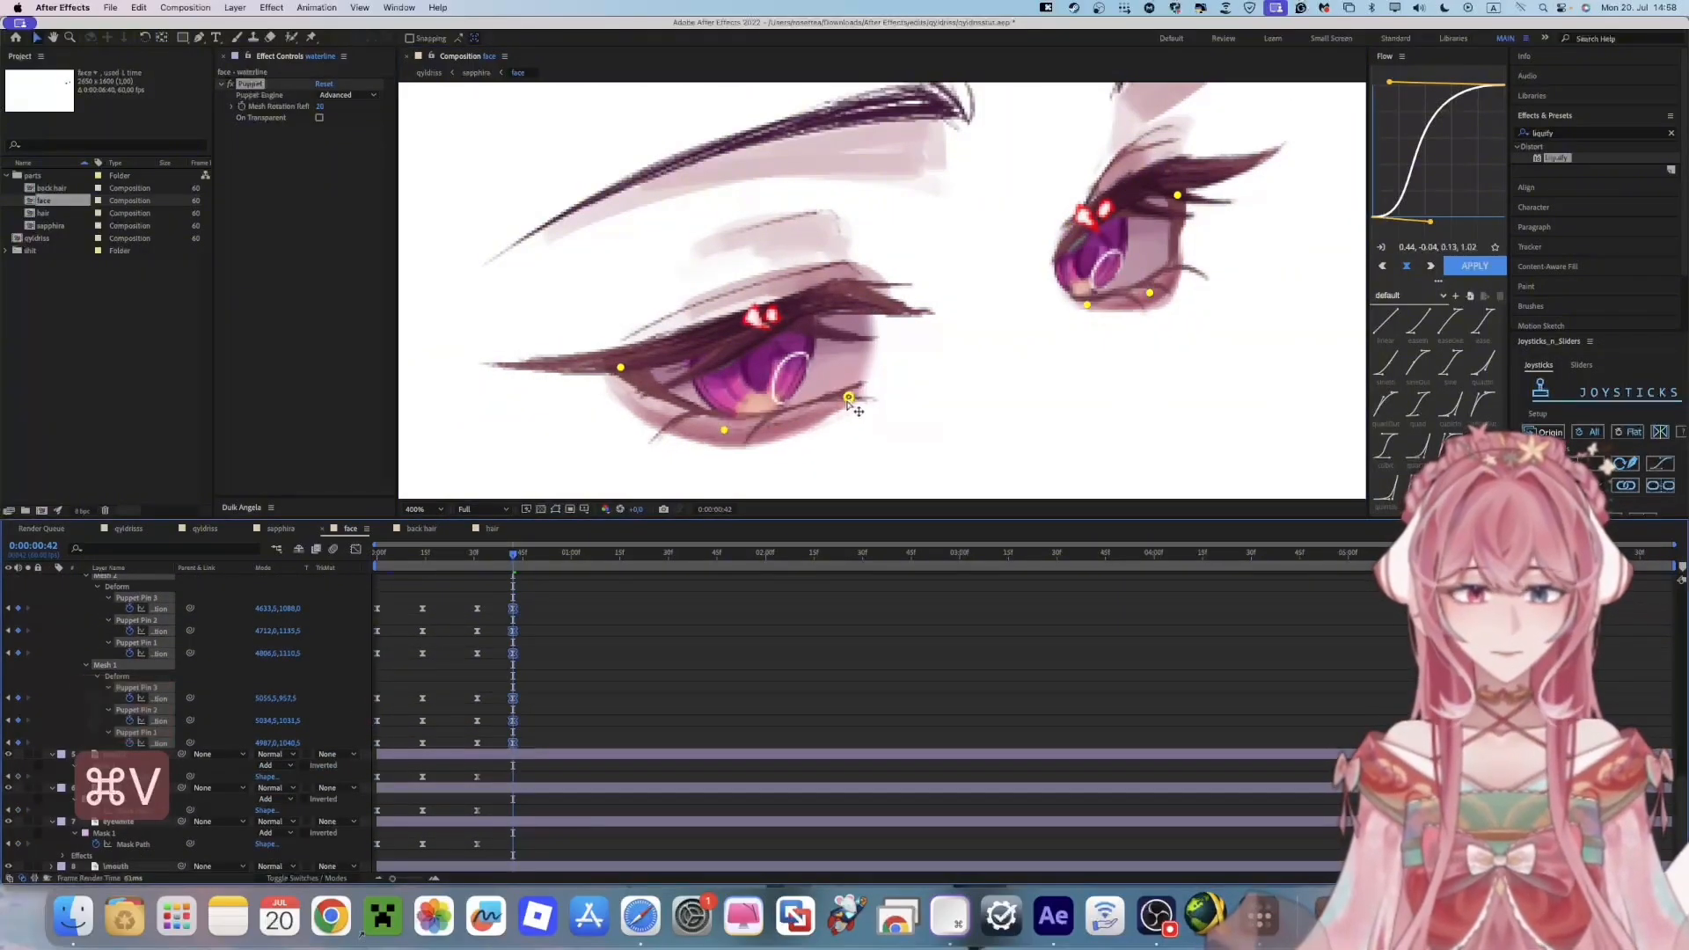
{"action": "left_click_drag", "start_coordinate": [844, 396], "coordinate": [847, 392]}
{"action": "left_click", "coordinate": [645, 419]}
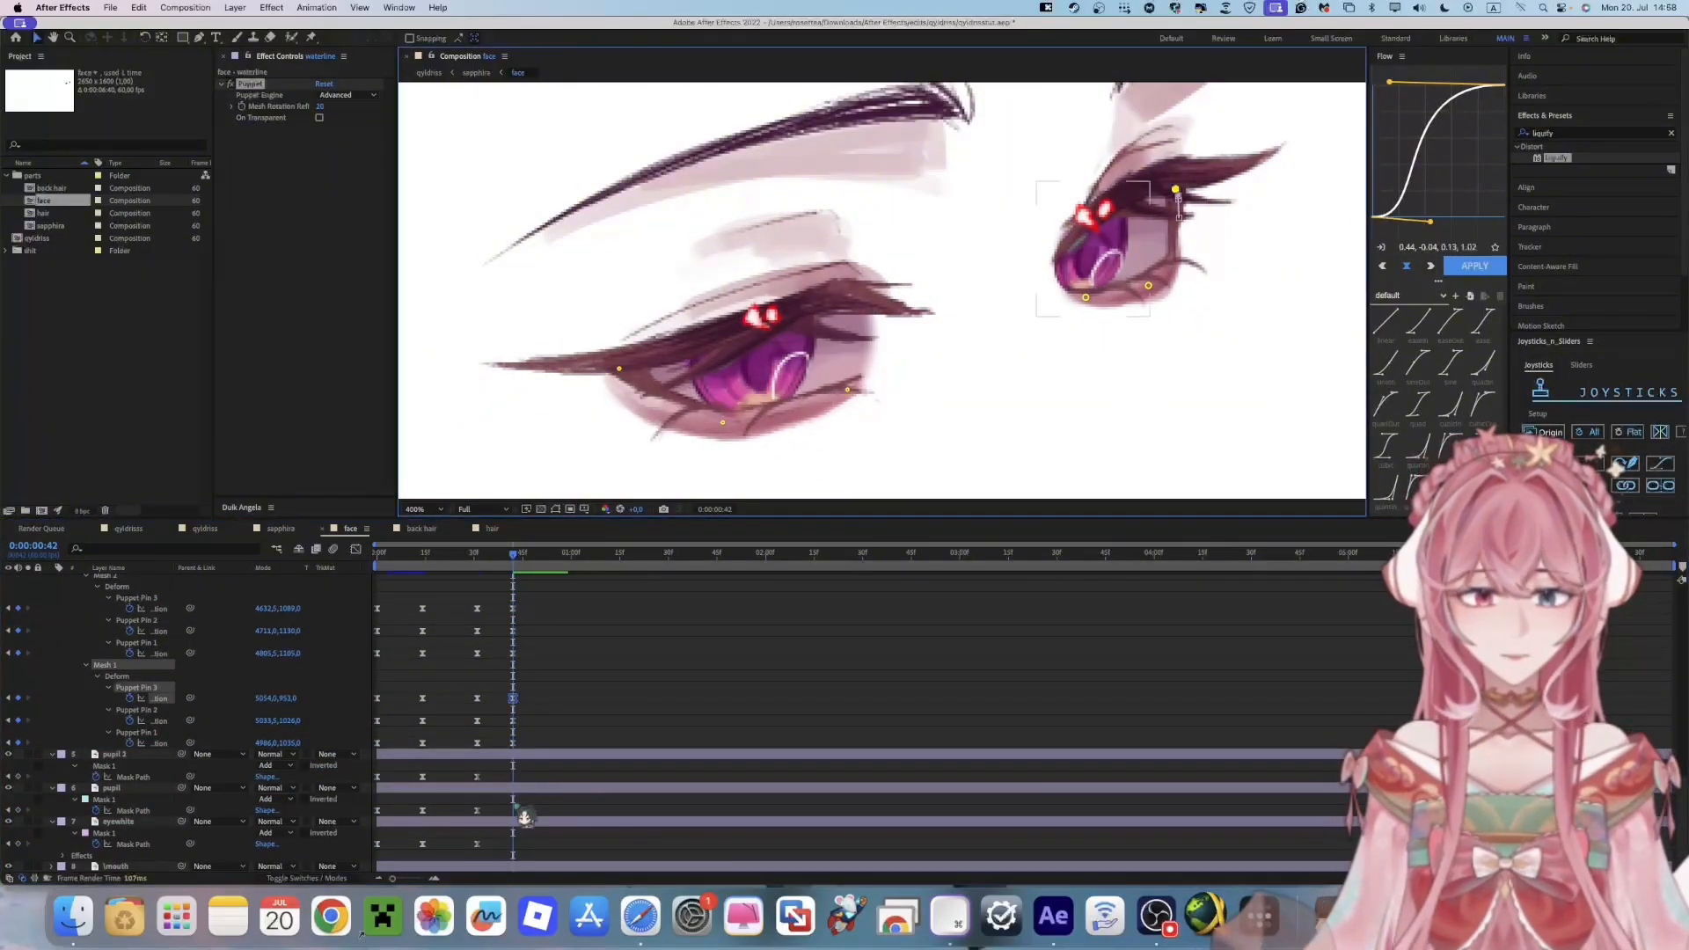
{"action": "left_click_drag", "start_coordinate": [504, 770], "coordinate": [262, 811]}
{"action": "left_click", "coordinate": [496, 755]}
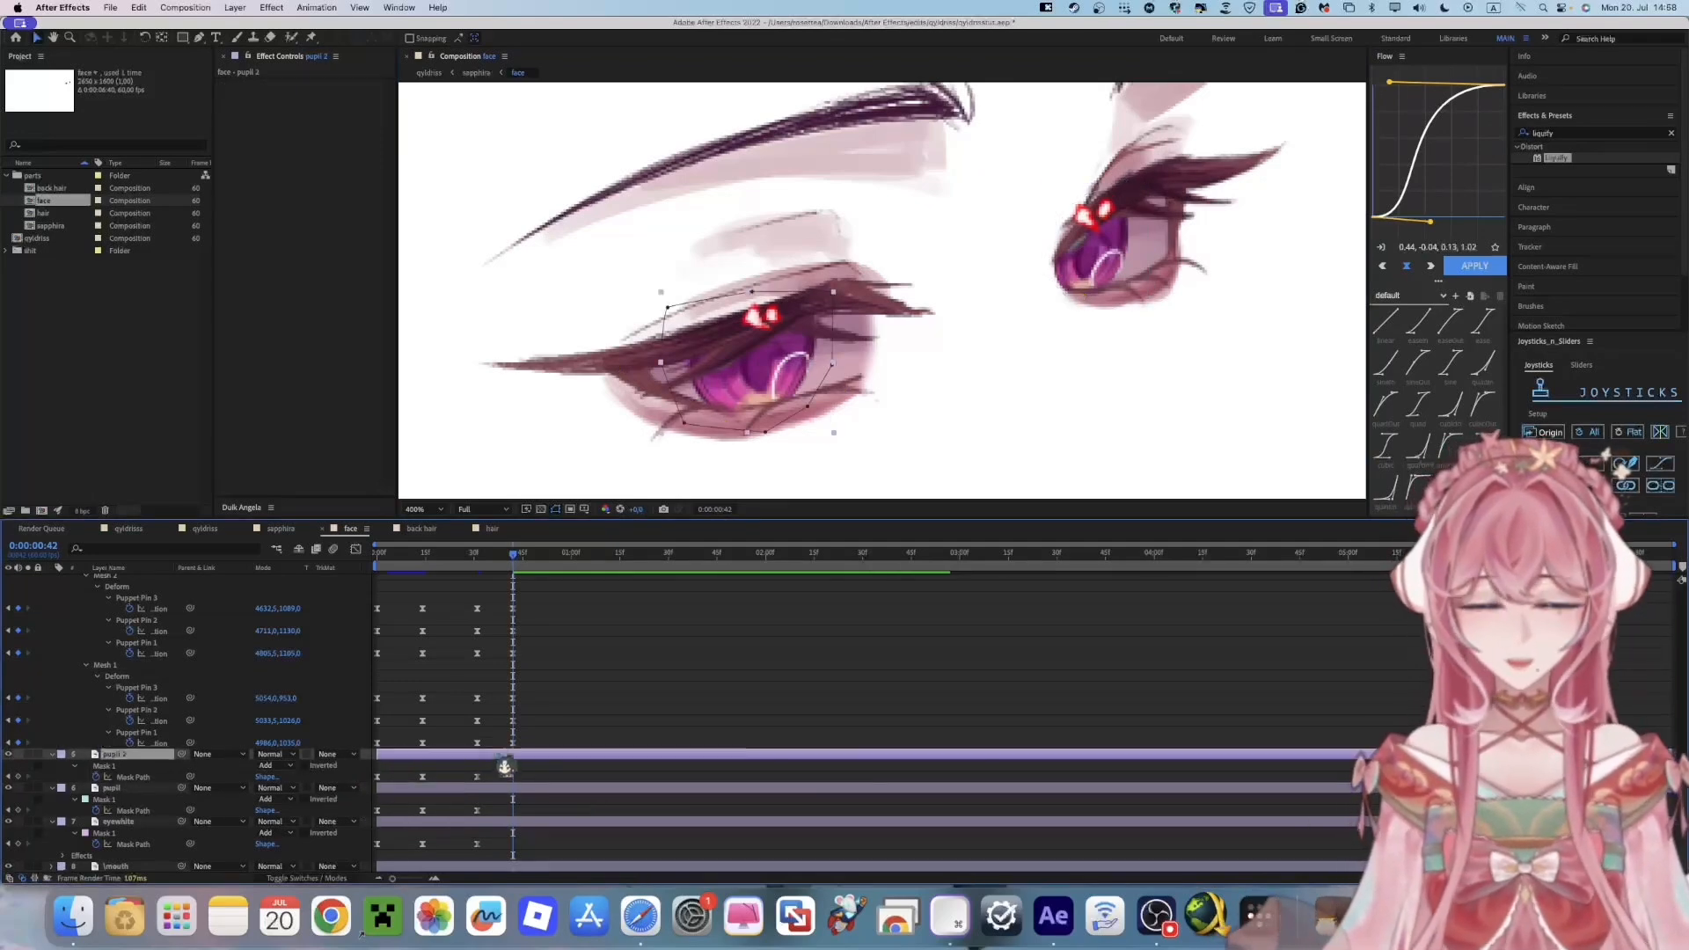
{"action": "left_click", "coordinate": [463, 788]}
{"action": "left_click_drag", "start_coordinate": [504, 774], "coordinate": [373, 796]}
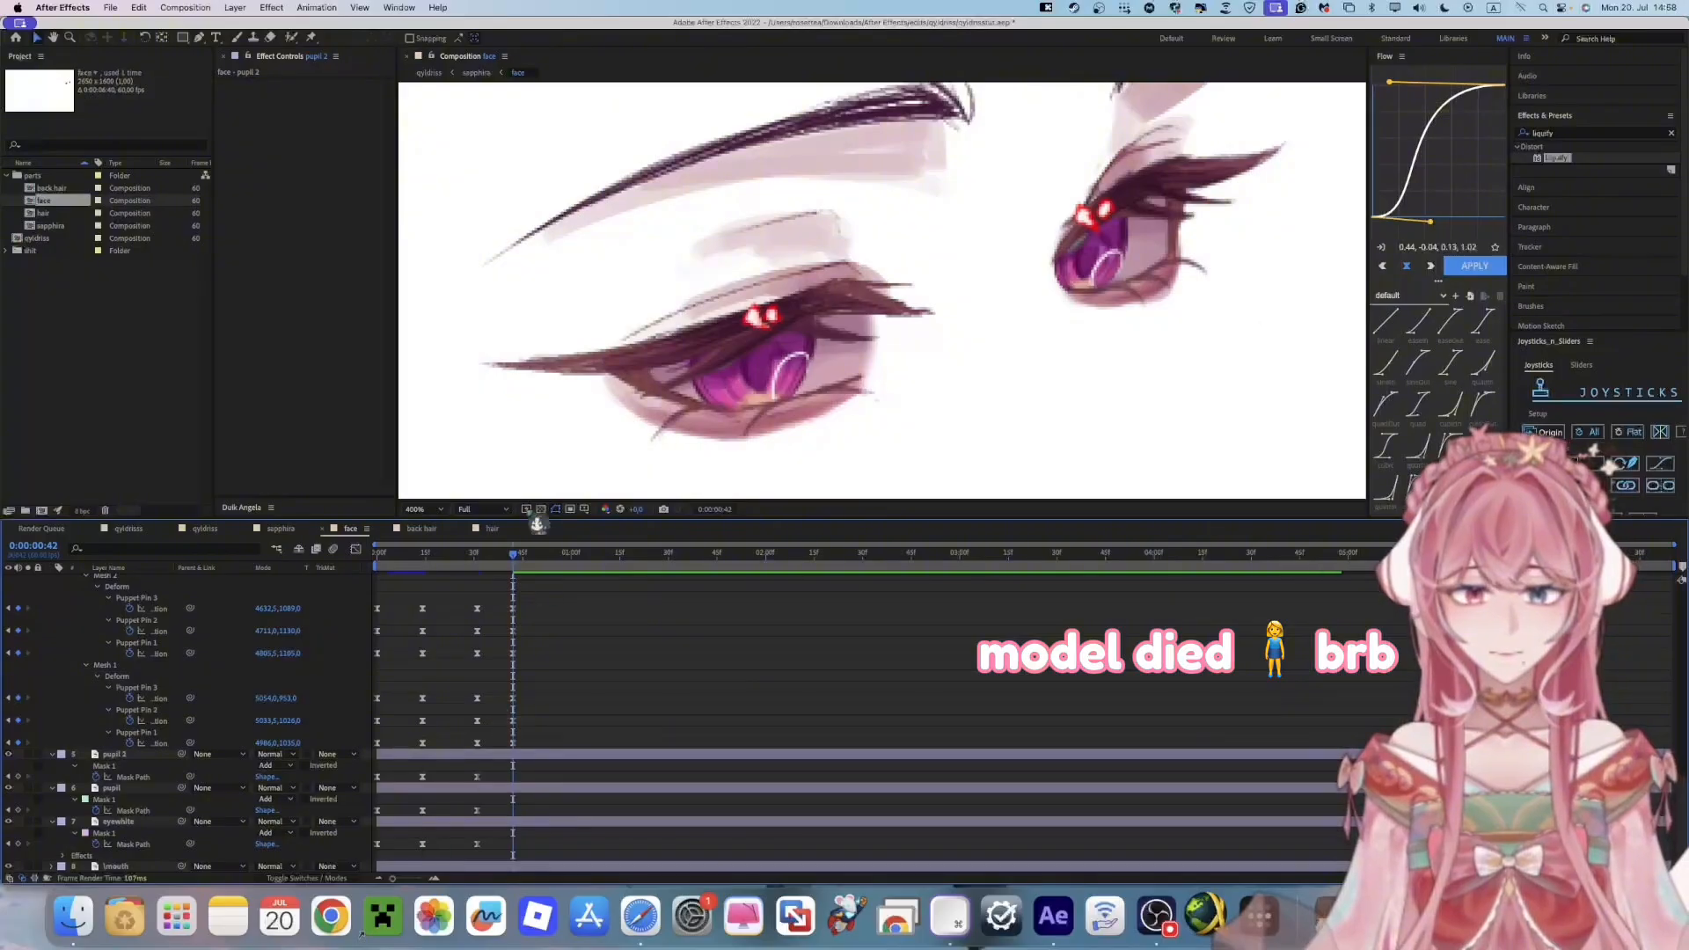
Copy the waterline layer's first-frame Puppet pin keyframes, paste them at 0:00:00:54, and lower the pins slightly
{"action": "left_click_drag", "start_coordinate": [536, 565], "coordinate": [553, 566]}
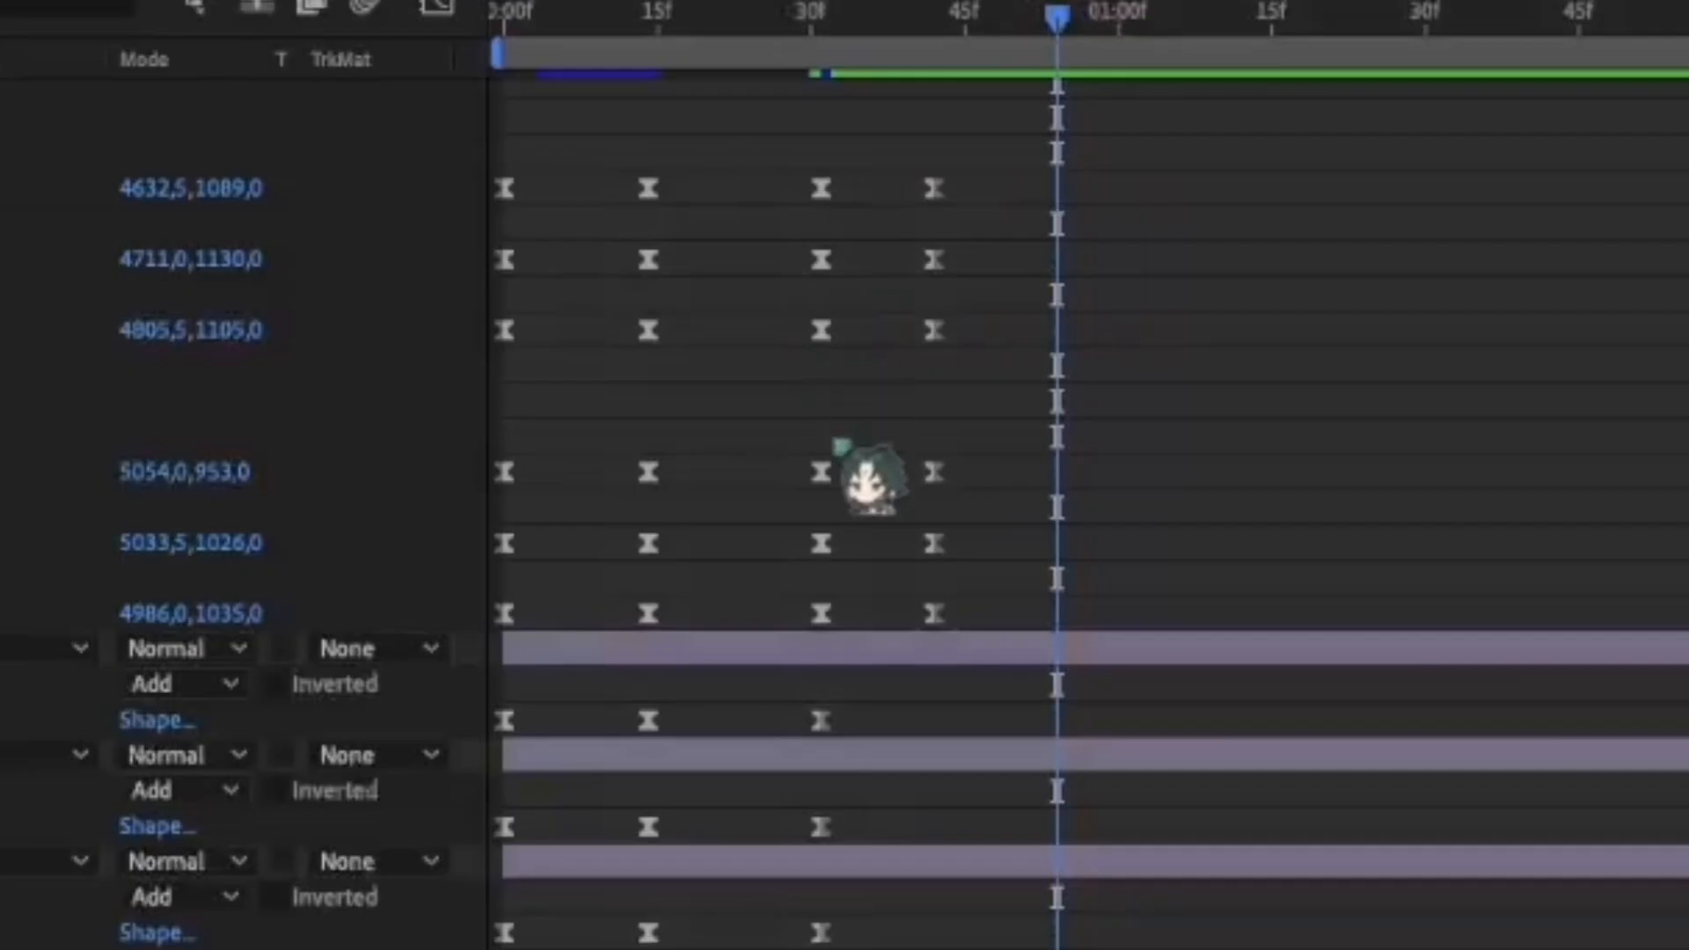
{"action": "left_click_drag", "start_coordinate": [842, 400], "coordinate": [917, 662]}
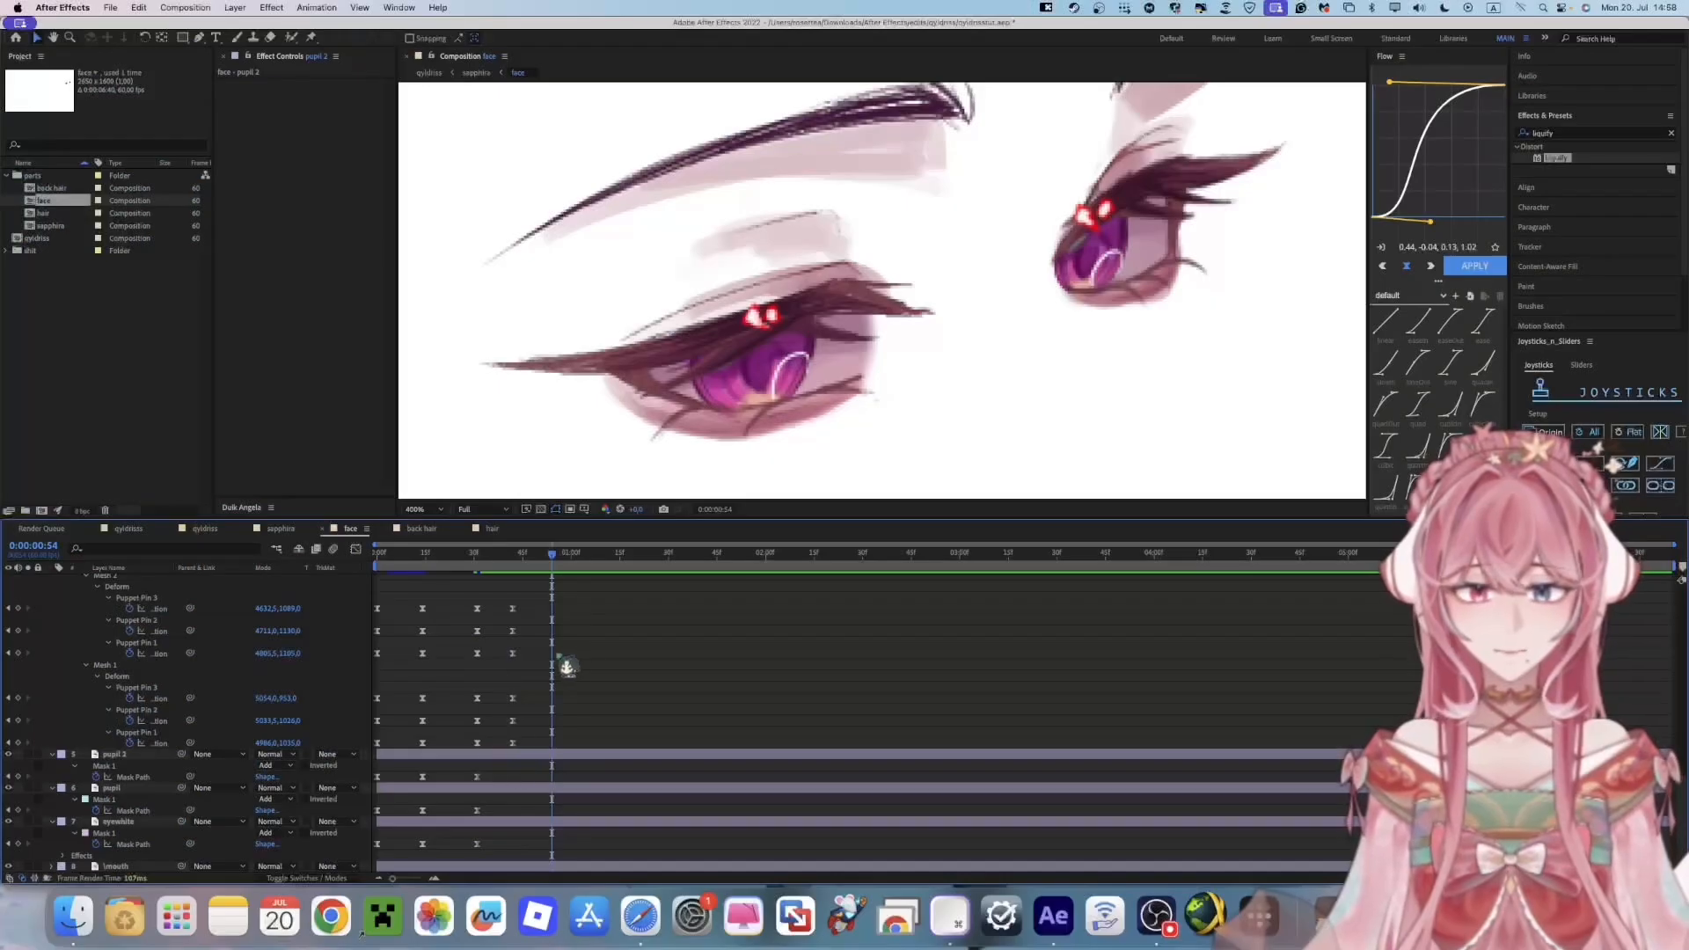
{"action": "scroll", "coordinate": [547, 558], "scroll_direction": "up", "scroll_amount": 3}
{"action": "left_click_drag", "start_coordinate": [386, 643], "coordinate": [372, 807]}
{"action": "key", "text": "super+c"}
{"action": "key", "text": "super+v"}
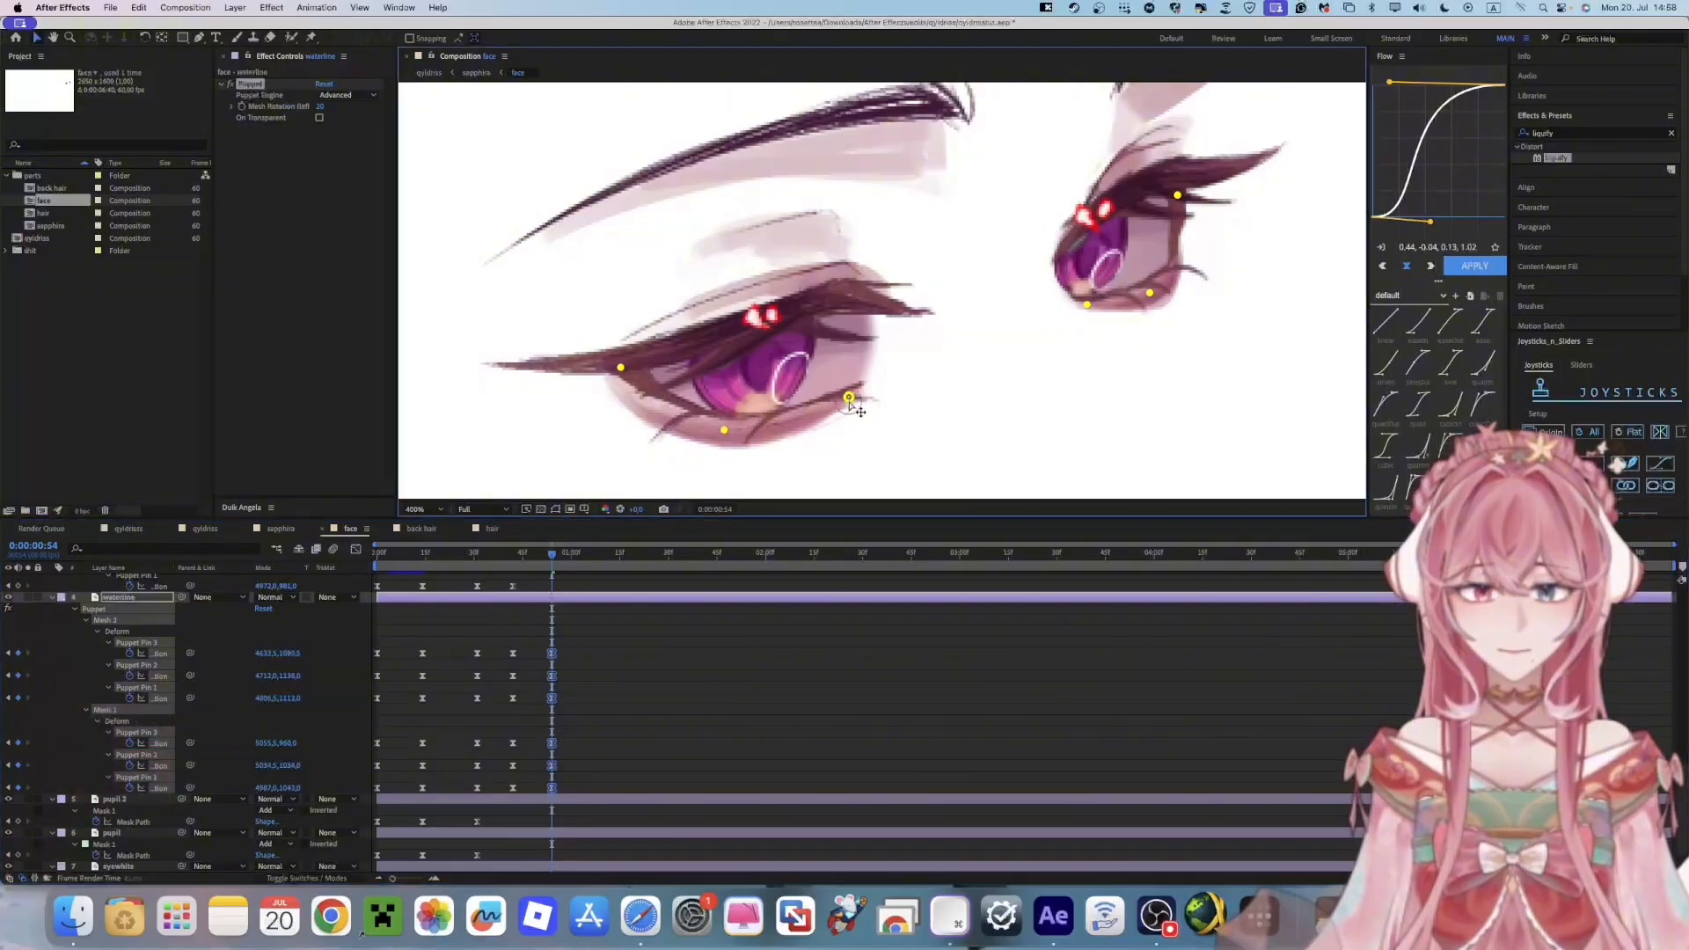
{"action": "key", "text": "super+z"}
{"action": "key", "text": "super+v"}
{"action": "left_click_drag", "start_coordinate": [849, 401], "coordinate": [852, 405]}
Copy the lashes layer's first-frame Puppet pin keyframes, paste them at 0:00:00:54, and raise the lash pins slightly
{"action": "scroll", "coordinate": [552, 704], "scroll_direction": "up", "scroll_amount": 3}
{"action": "key", "text": "super+c"}
{"action": "key", "text": "super+v"}
{"action": "left_click_drag", "start_coordinate": [852, 313], "coordinate": [858, 290]}
Copy the highlight layer's first-frame Puppet pin keyframes, paste them at 0:00:00:54, and raise the highlights of both eyes
{"action": "scroll", "coordinate": [395, 668], "scroll_direction": "up", "scroll_amount": 3}
{"action": "left_click_drag", "start_coordinate": [396, 635], "coordinate": [368, 769]}
{"action": "key", "text": "super+c"}
{"action": "key", "text": "super+v"}
{"action": "left_click_drag", "start_coordinate": [762, 303], "coordinate": [761, 287]}
{"action": "left_click", "coordinate": [1090, 200]}
Copy the brows layer's first-frame Puppet pin keyframes, paste them at 0:00:00:54, and raise all the brow pins
{"action": "scroll", "coordinate": [467, 676], "scroll_direction": "up", "scroll_amount": 3}
{"action": "left_click_drag", "start_coordinate": [385, 616], "coordinate": [348, 774]}
{"action": "key", "text": "super+c"}
{"action": "key", "text": "super+c"}
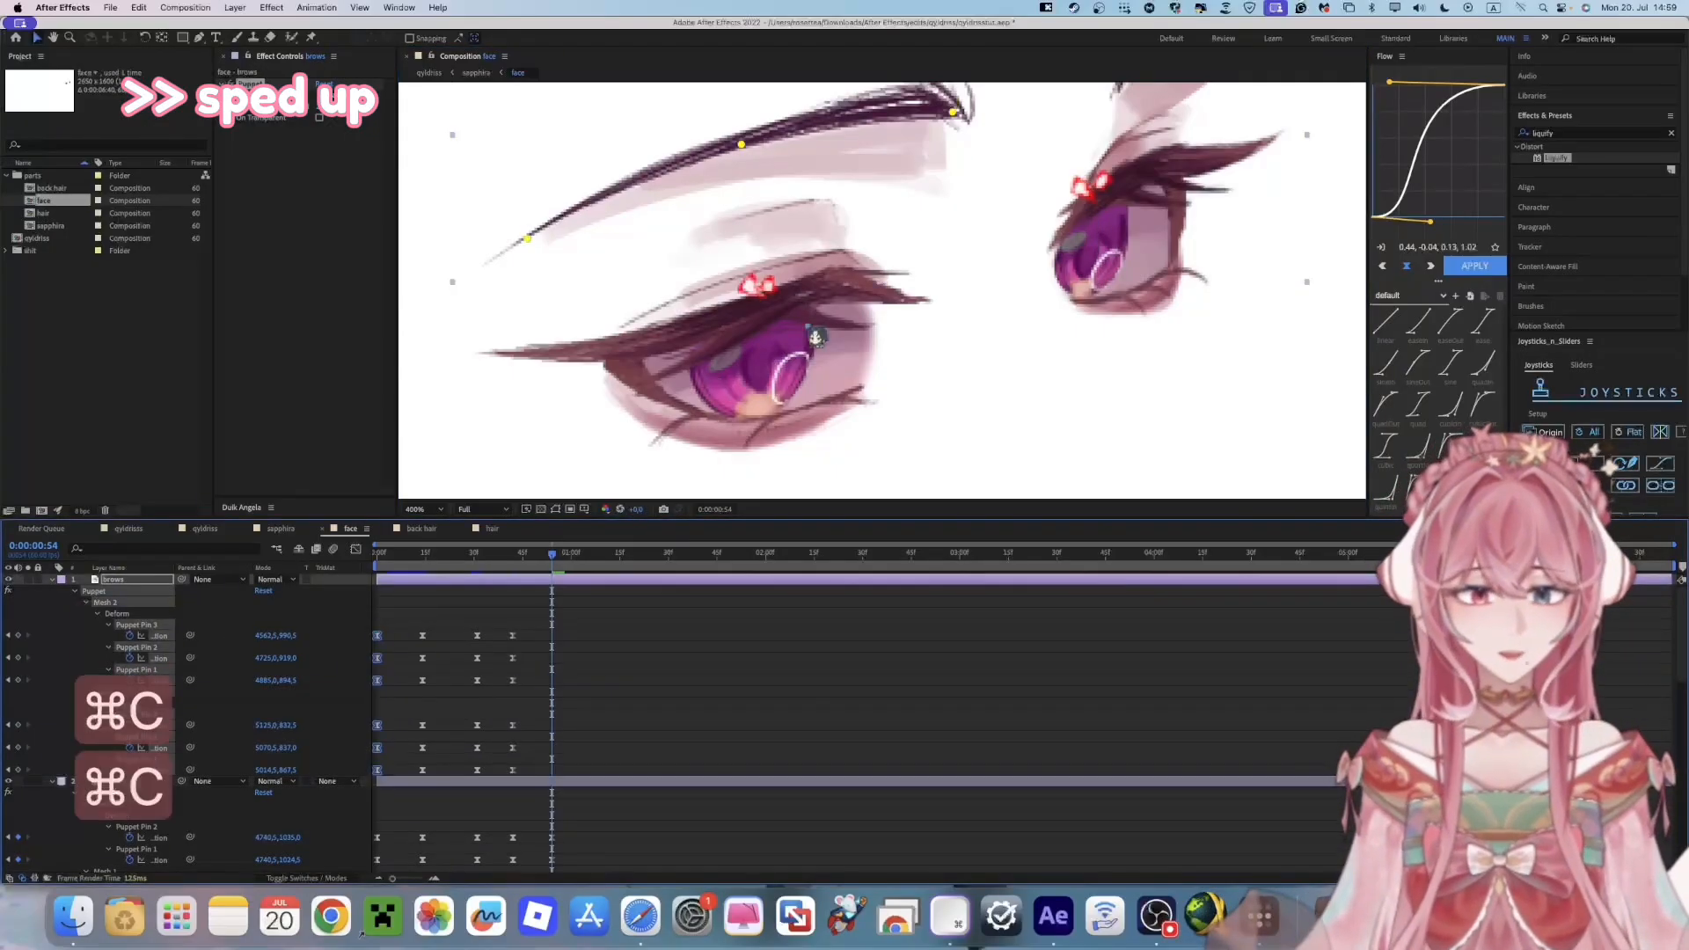
{"action": "key", "text": "super+v"}
{"action": "left_click_drag", "start_coordinate": [815, 338], "coordinate": [814, 392]}
{"action": "left_click_drag", "start_coordinate": [740, 199], "coordinate": [740, 180]}
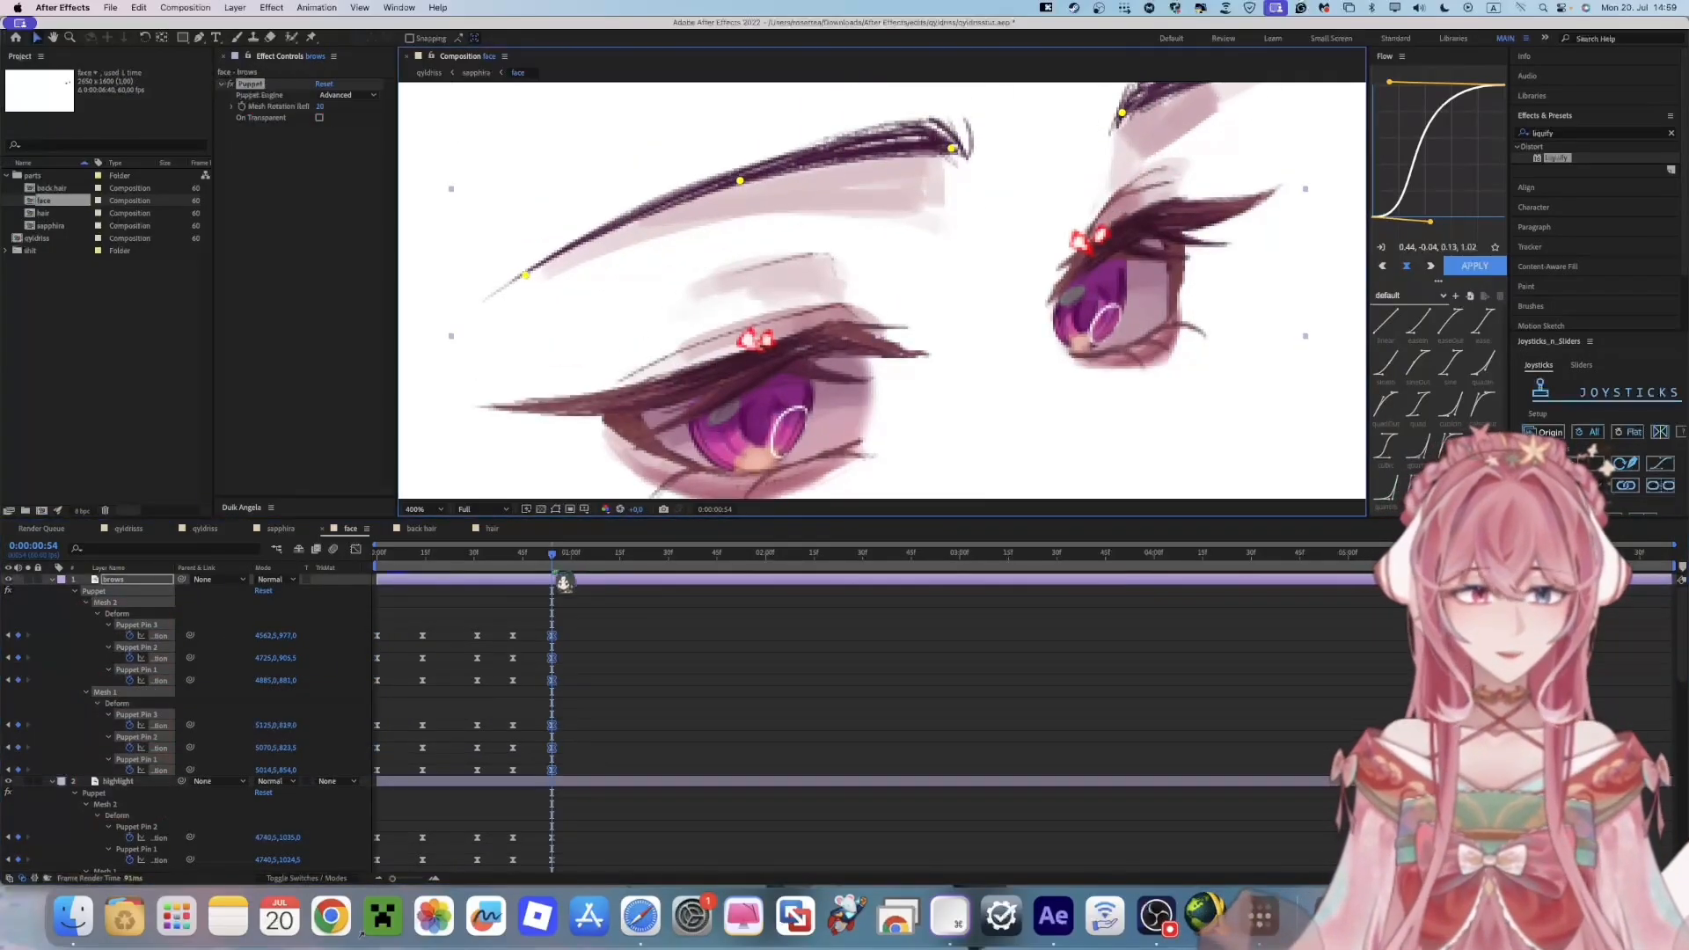
Copy the brows and highlight layers' first-frame Puppet pin keyframes and paste them at 0:00:01:09
{"action": "left_click", "coordinate": [600, 553]}
{"action": "left_click", "coordinate": [585, 620]}
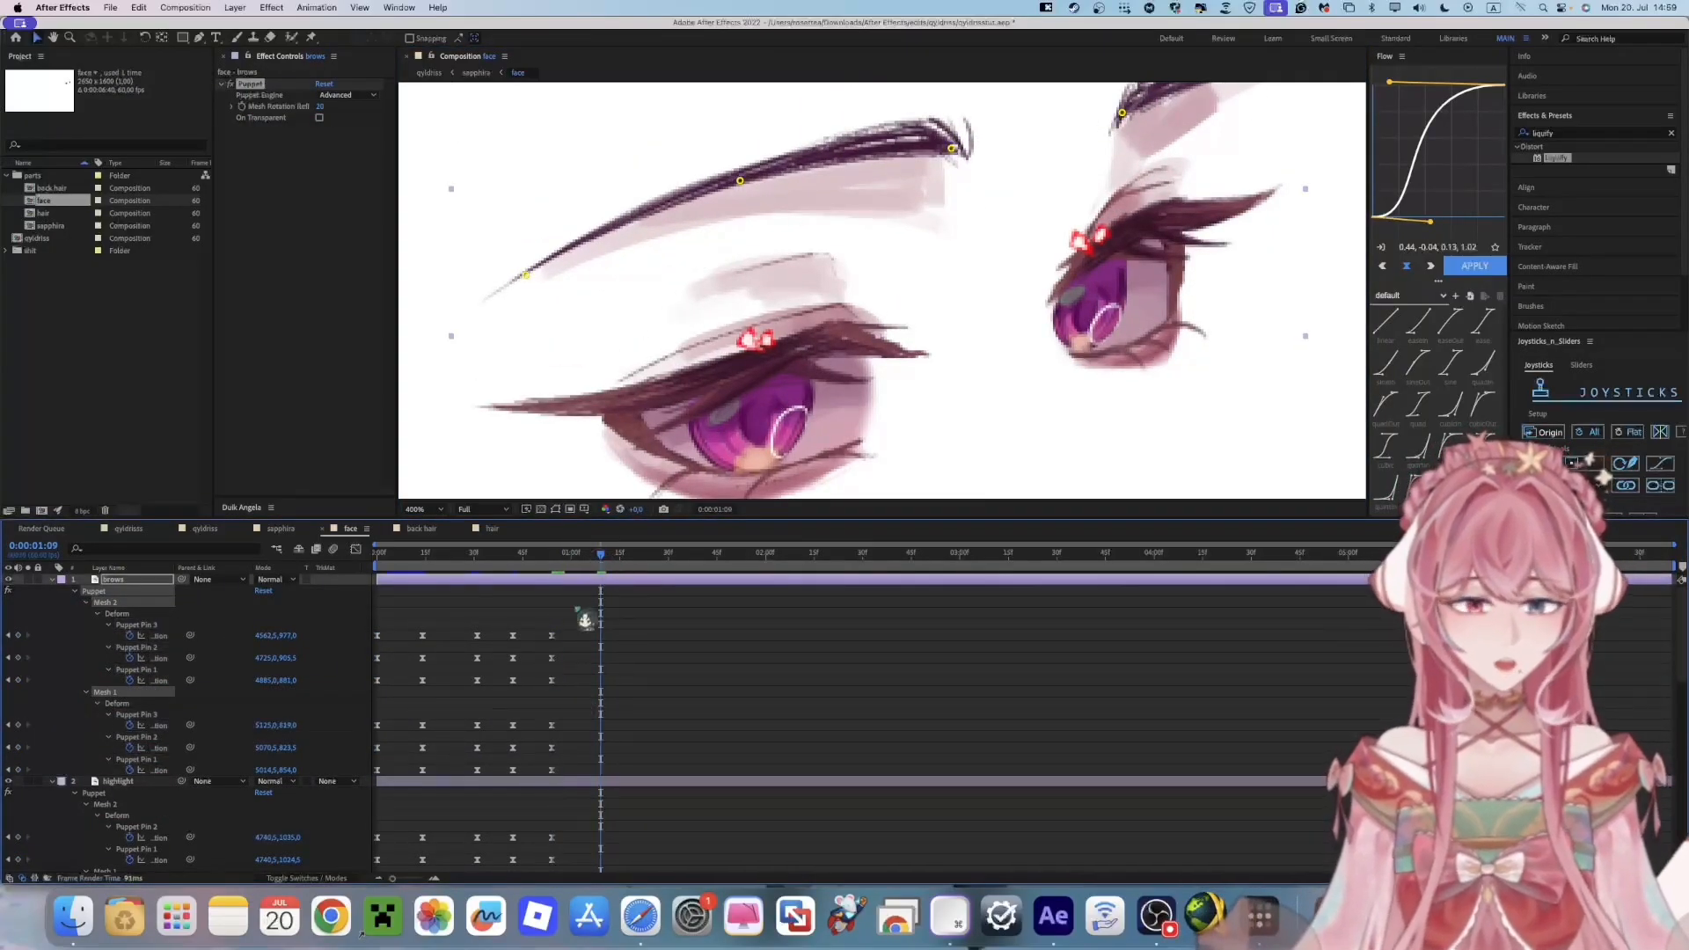
{"action": "scroll", "coordinate": [404, 656], "scroll_direction": "down", "scroll_amount": 5}
{"action": "left_click_drag", "start_coordinate": [414, 615], "coordinate": [356, 792]}
{"action": "key", "text": "super+c"}
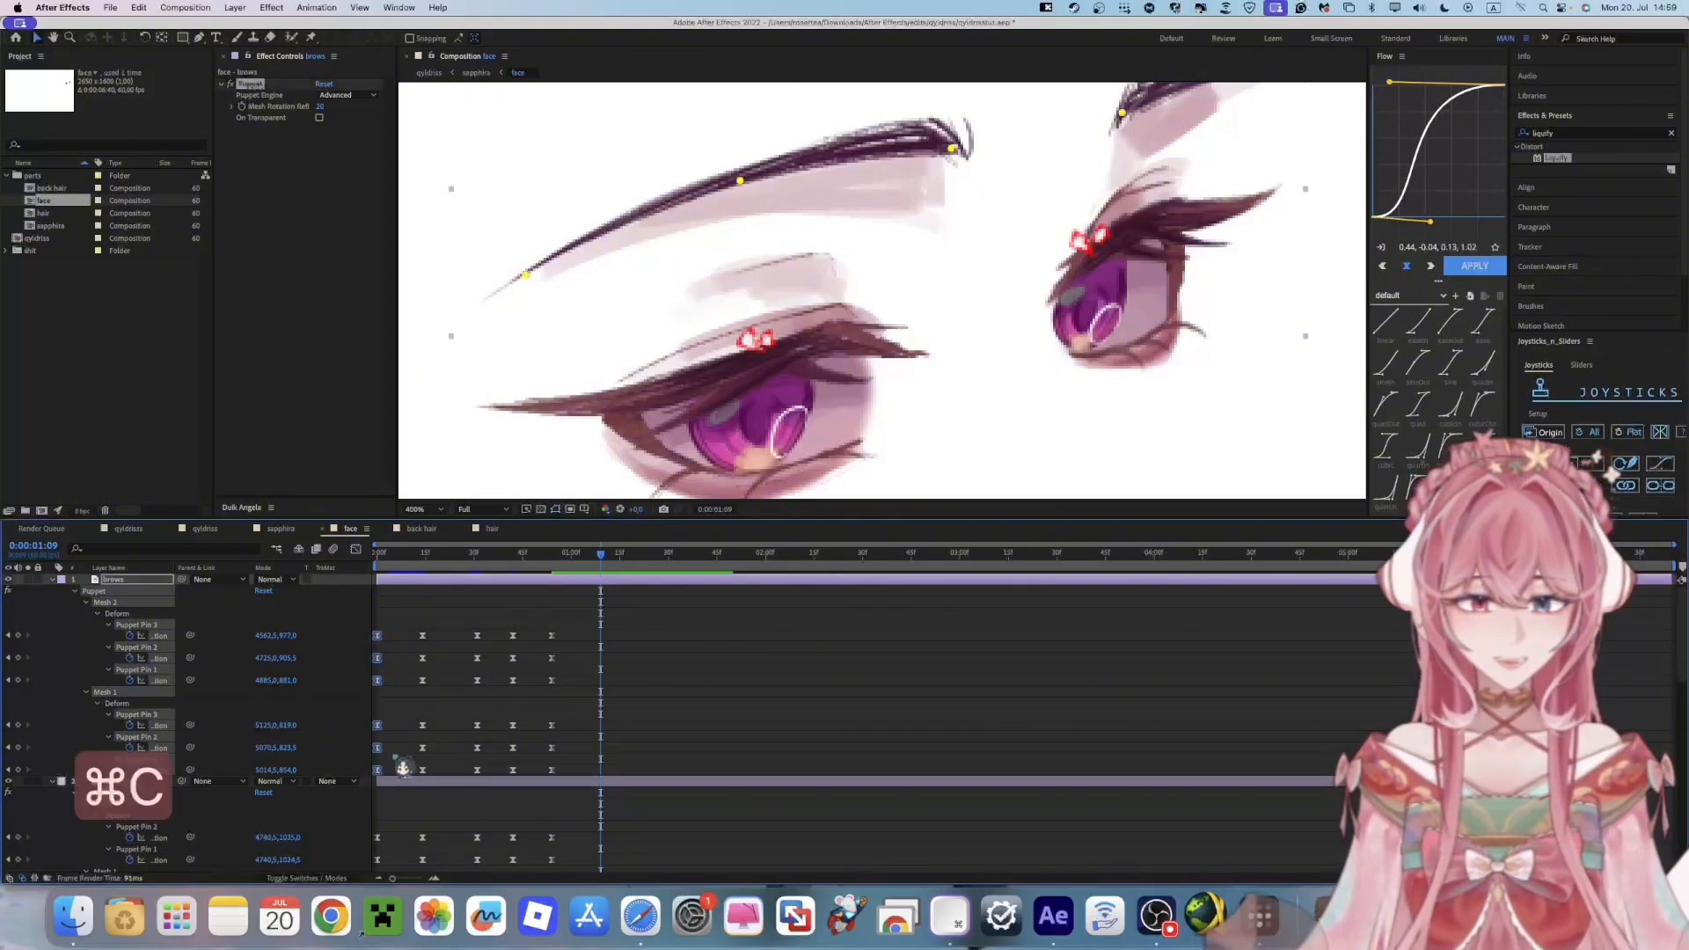
{"action": "key", "text": "super+v"}
Copy the lashes layer's first-frame Puppet pin keyframes and paste them at 0:00:01:09
{"action": "scroll", "coordinate": [381, 784], "scroll_direction": "down", "scroll_amount": 3}
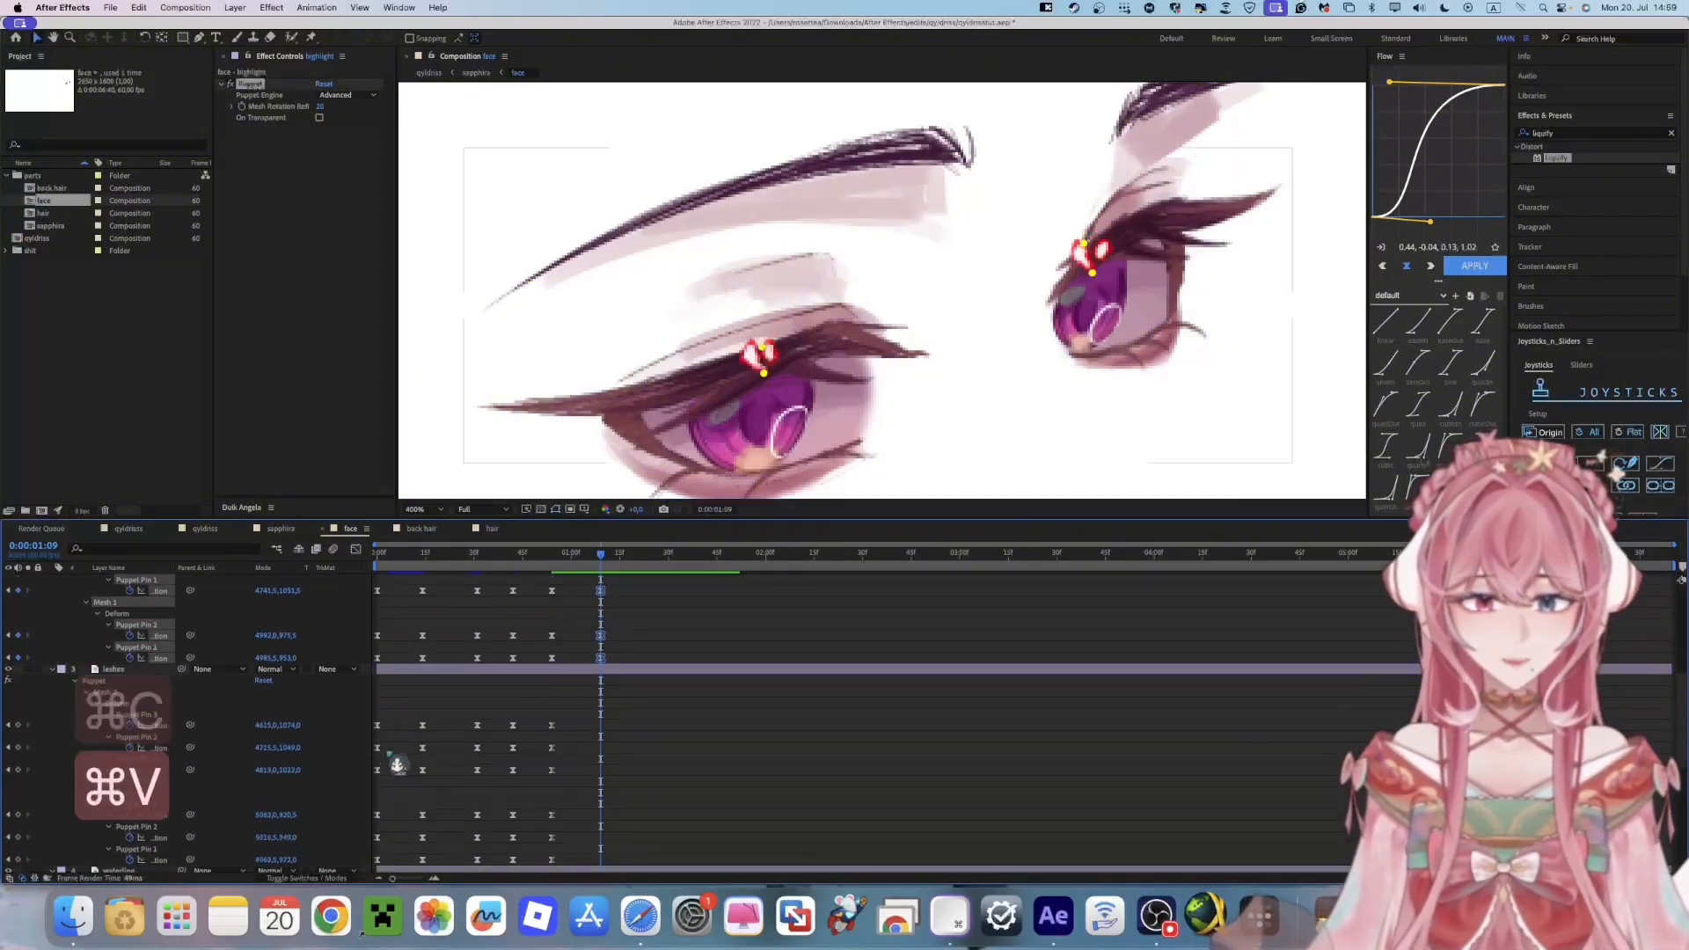
{"action": "left_click_drag", "start_coordinate": [389, 706], "coordinate": [375, 867]}
{"action": "key", "text": "super+c"}
{"action": "key", "text": "super+v"}
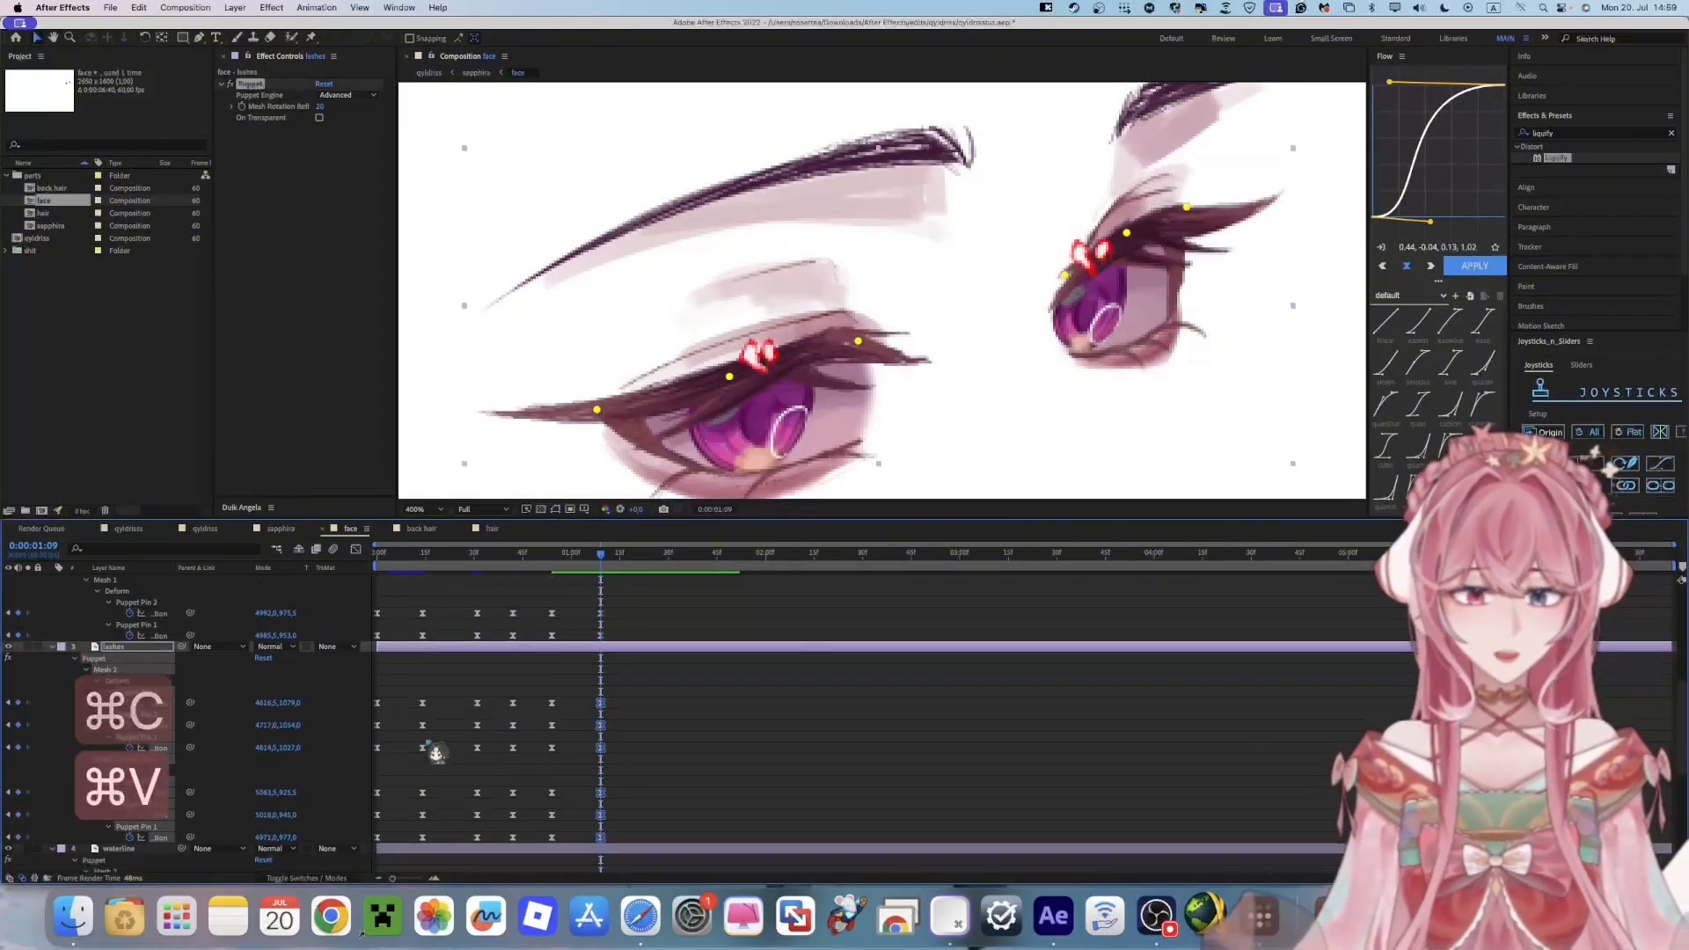
Copy the waterline layer's first-frame Puppet pin keyframes and paste them at 0:00:01:09
{"action": "scroll", "coordinate": [430, 754], "scroll_direction": "down", "scroll_amount": 3}
{"action": "left_click_drag", "start_coordinate": [400, 685], "coordinate": [357, 871]}
{"action": "key", "text": "super+c"}
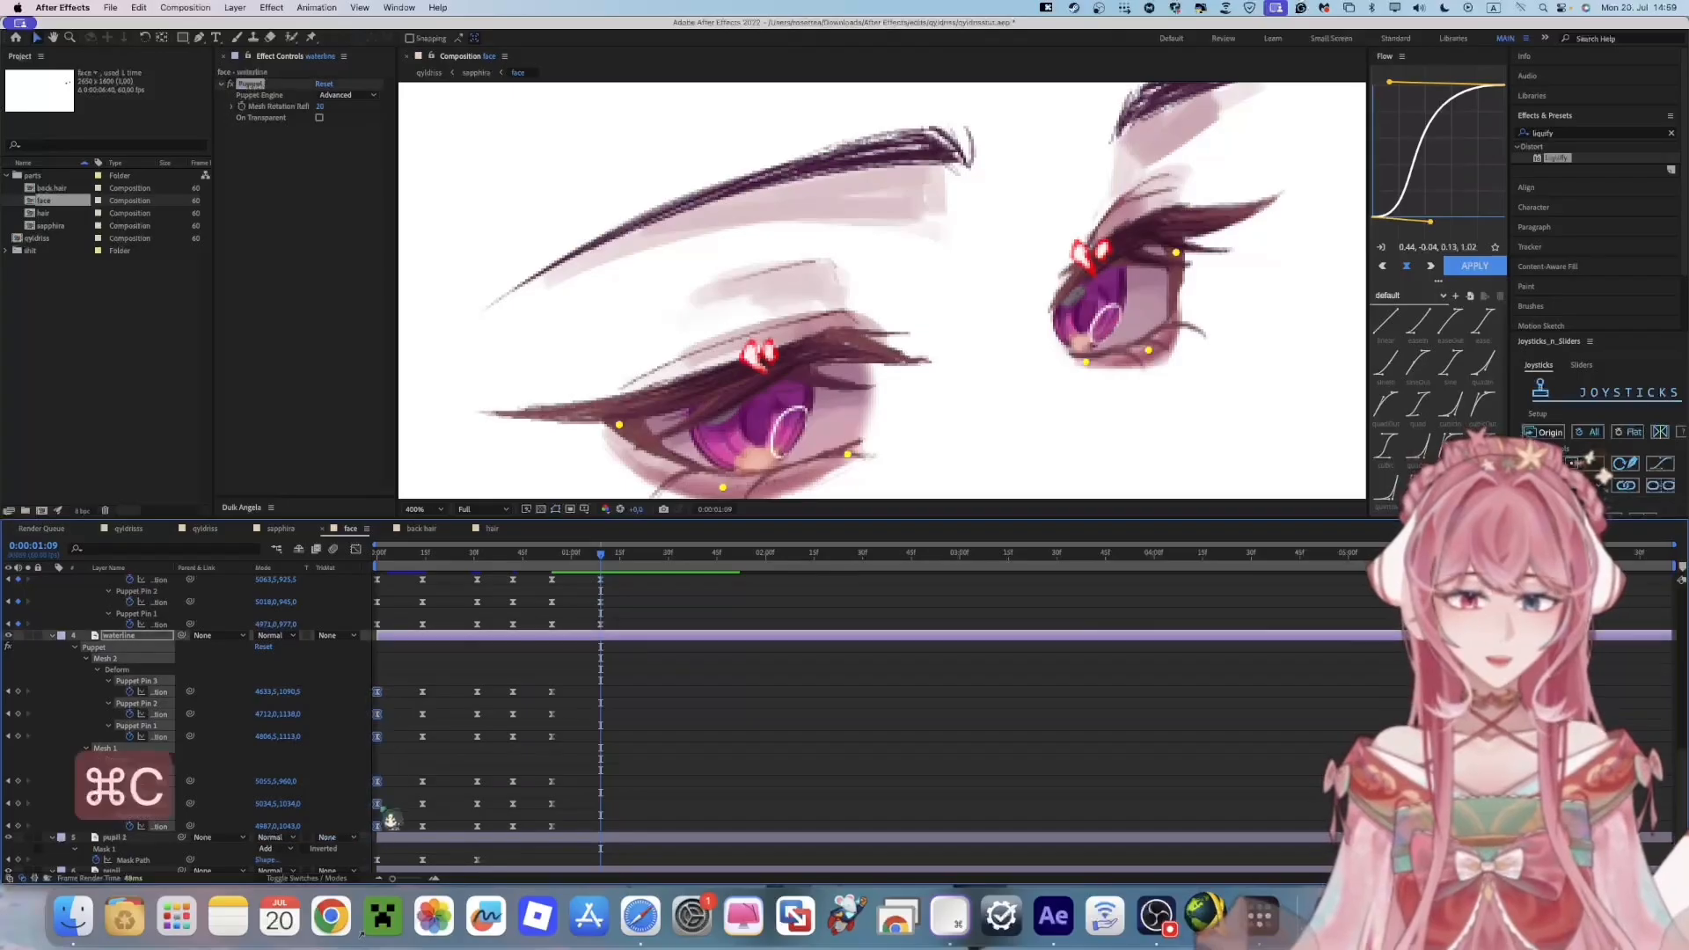
{"action": "key", "text": "super+v"}
{"action": "scroll", "coordinate": [389, 820], "scroll_direction": "down", "scroll_amount": 3}
{"action": "left_click", "coordinate": [378, 777]}
{"action": "left_click", "coordinate": [664, 700]}
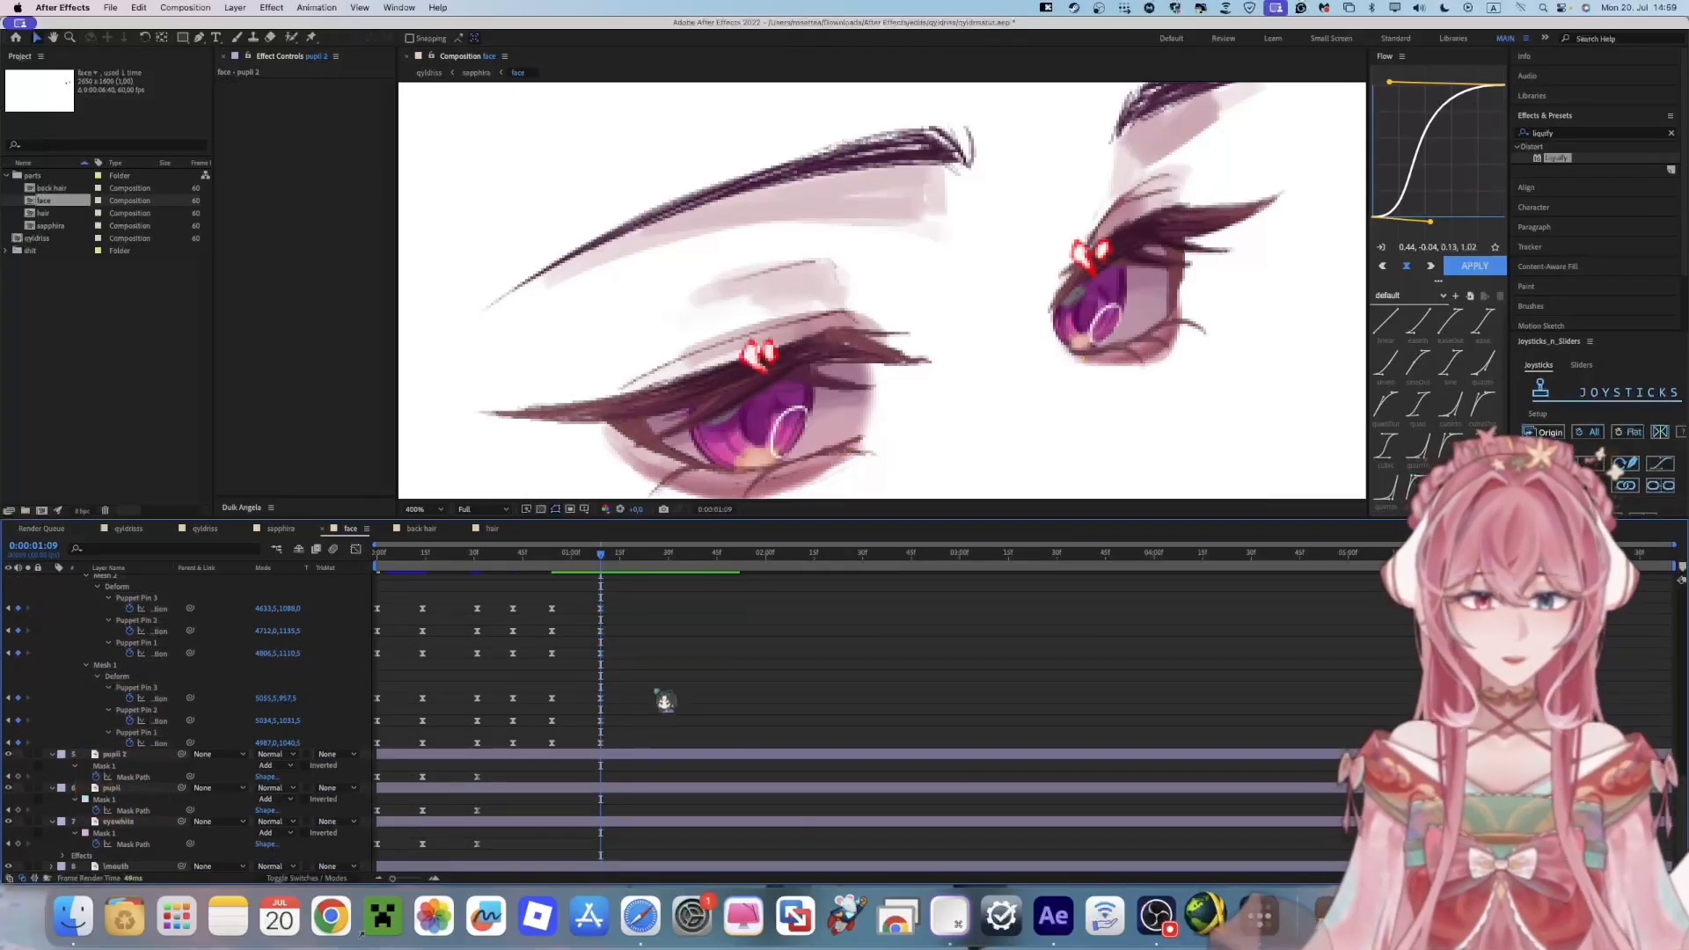
Preview the face composition's blink animation from the first frame
{"action": "left_click_drag", "start_coordinate": [601, 556], "coordinate": [274, 595]}
{"action": "scroll", "coordinate": [777, 407], "scroll_direction": "down", "scroll_amount": 1}
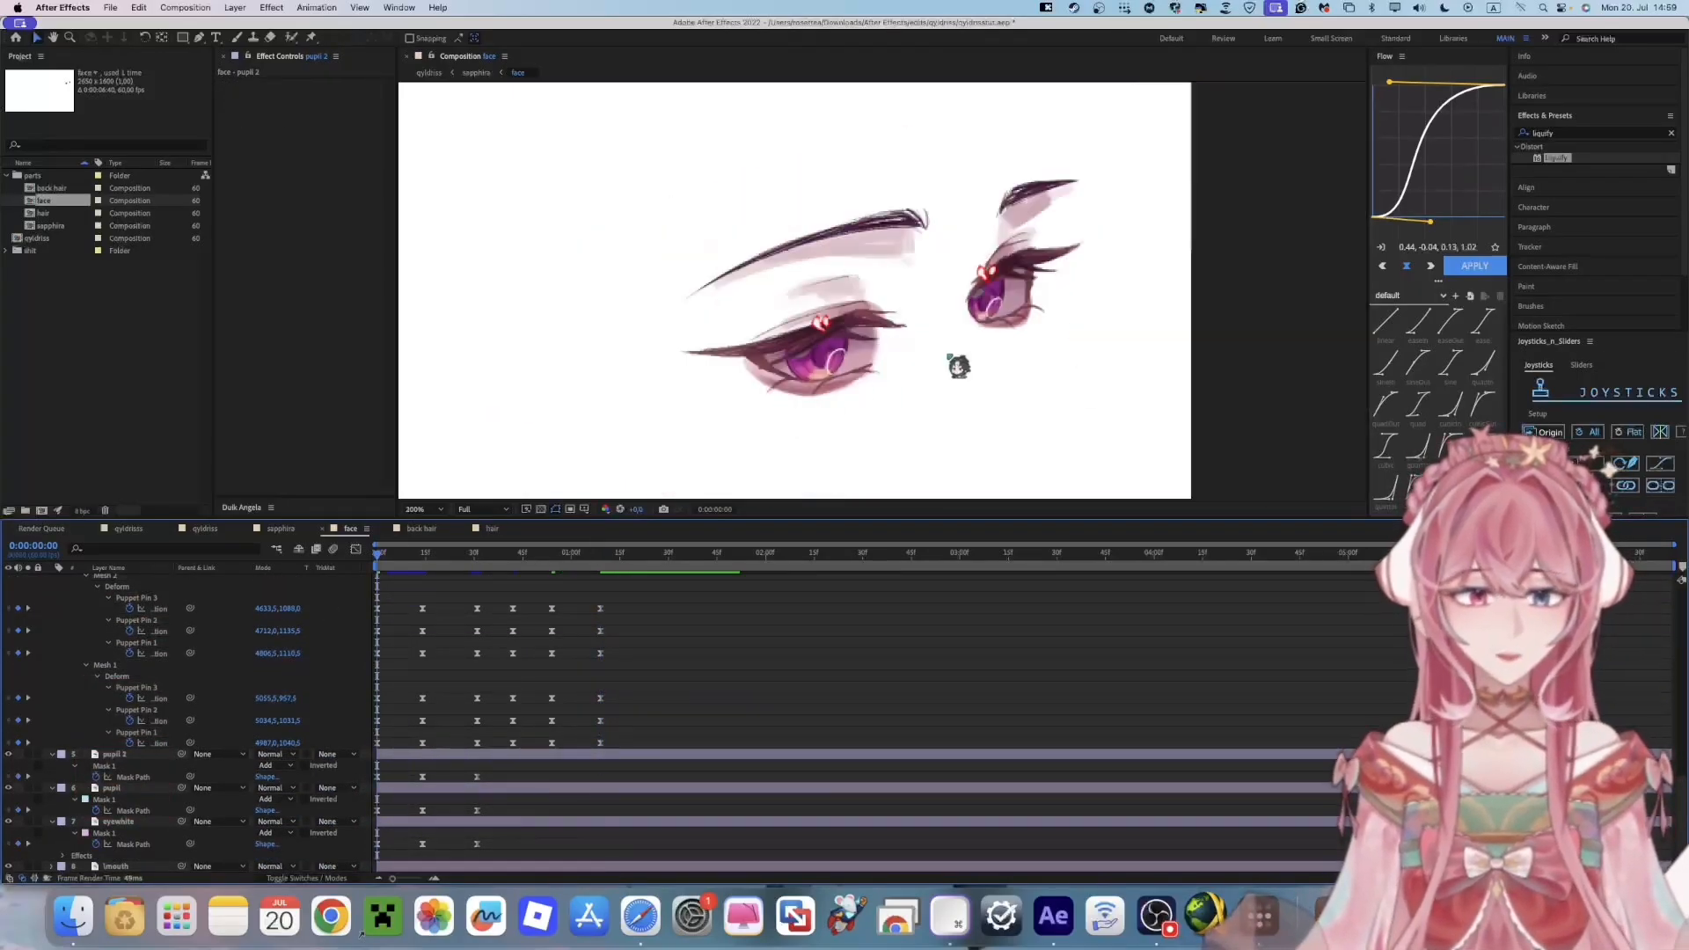
{"action": "key", "text": "space"}
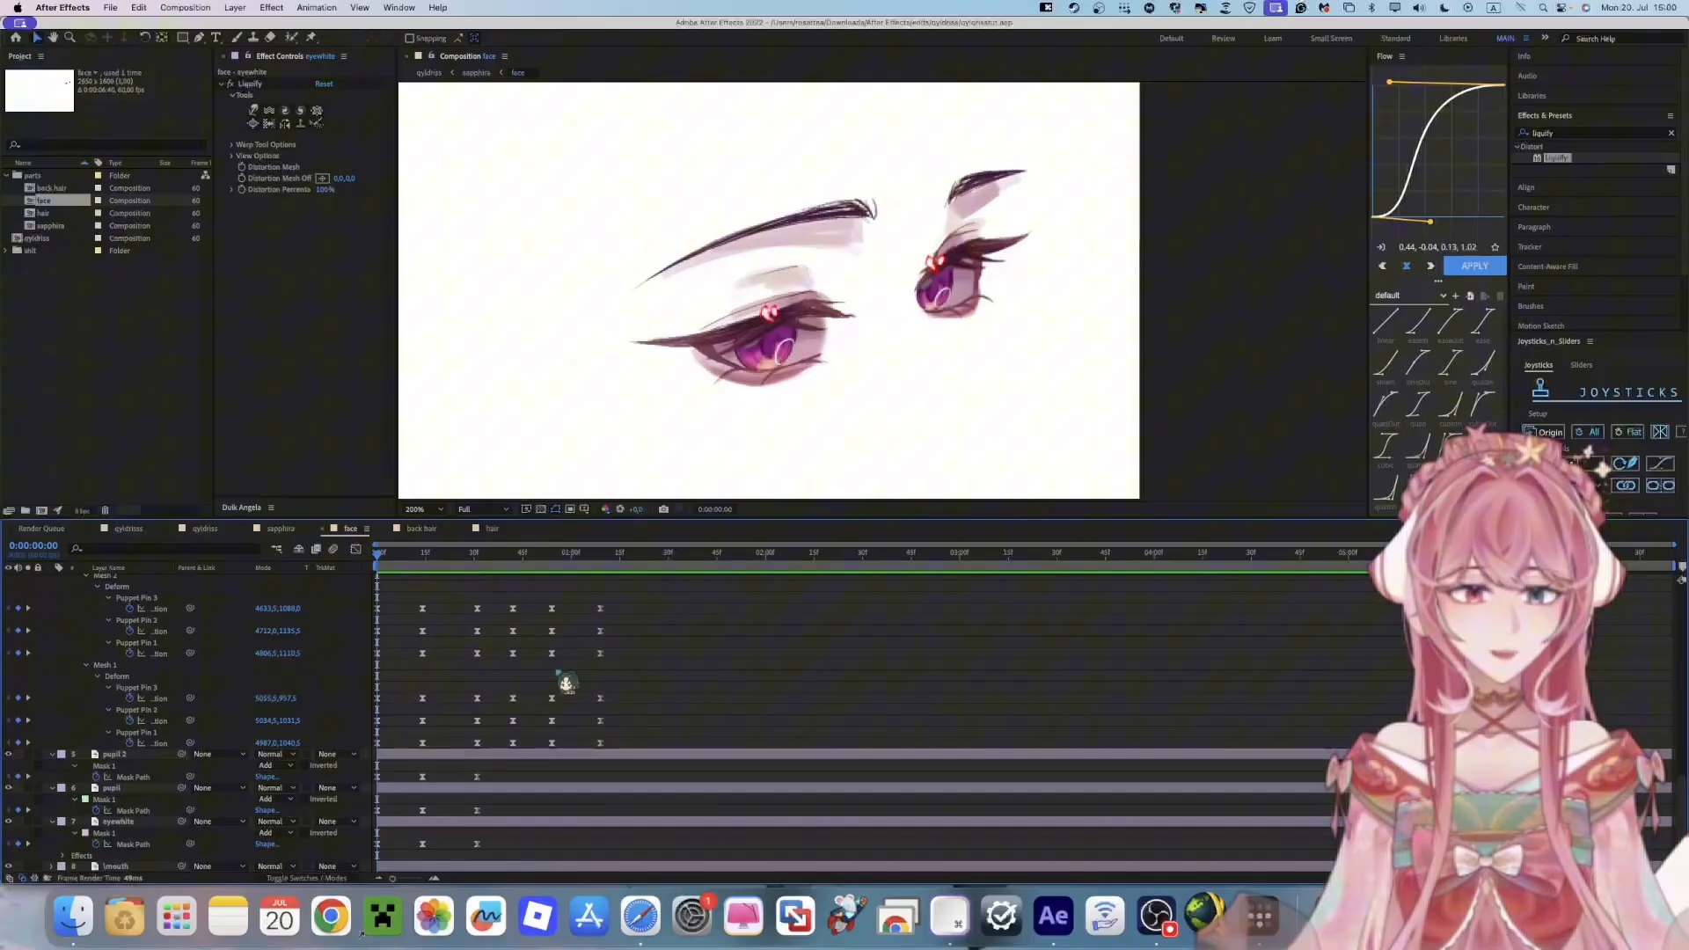
{"action": "scroll", "coordinate": [581, 677], "scroll_direction": "up", "scroll_amount": 3}
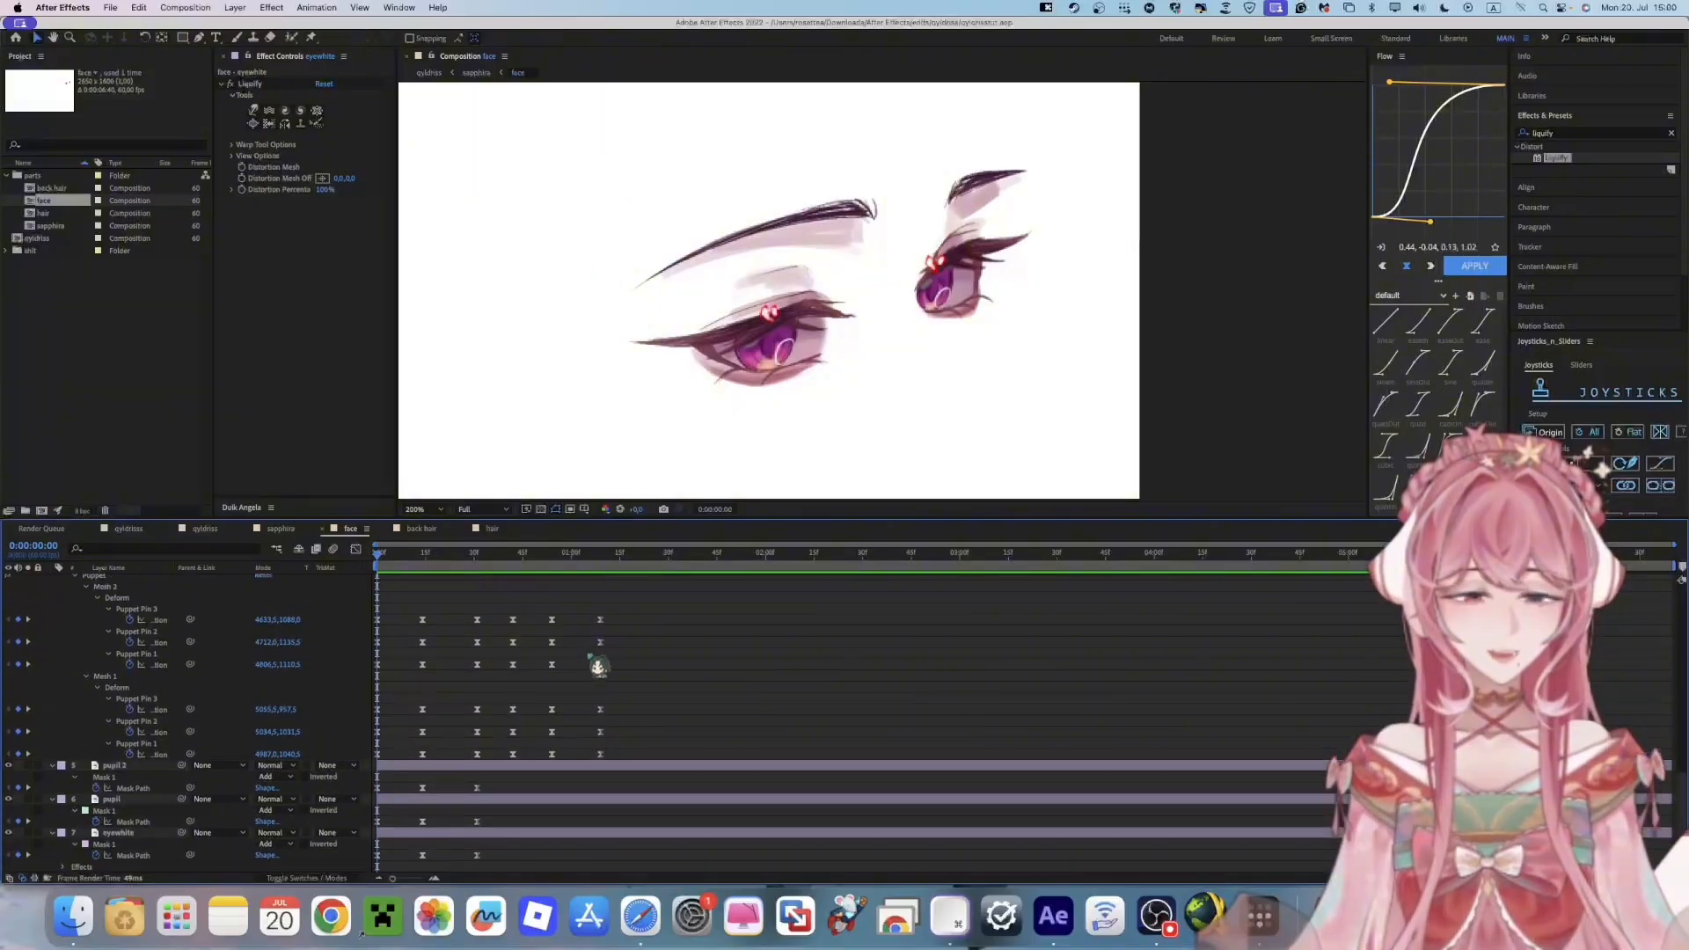
{"action": "scroll", "coordinate": [600, 616], "scroll_direction": "down", "scroll_amount": 1}
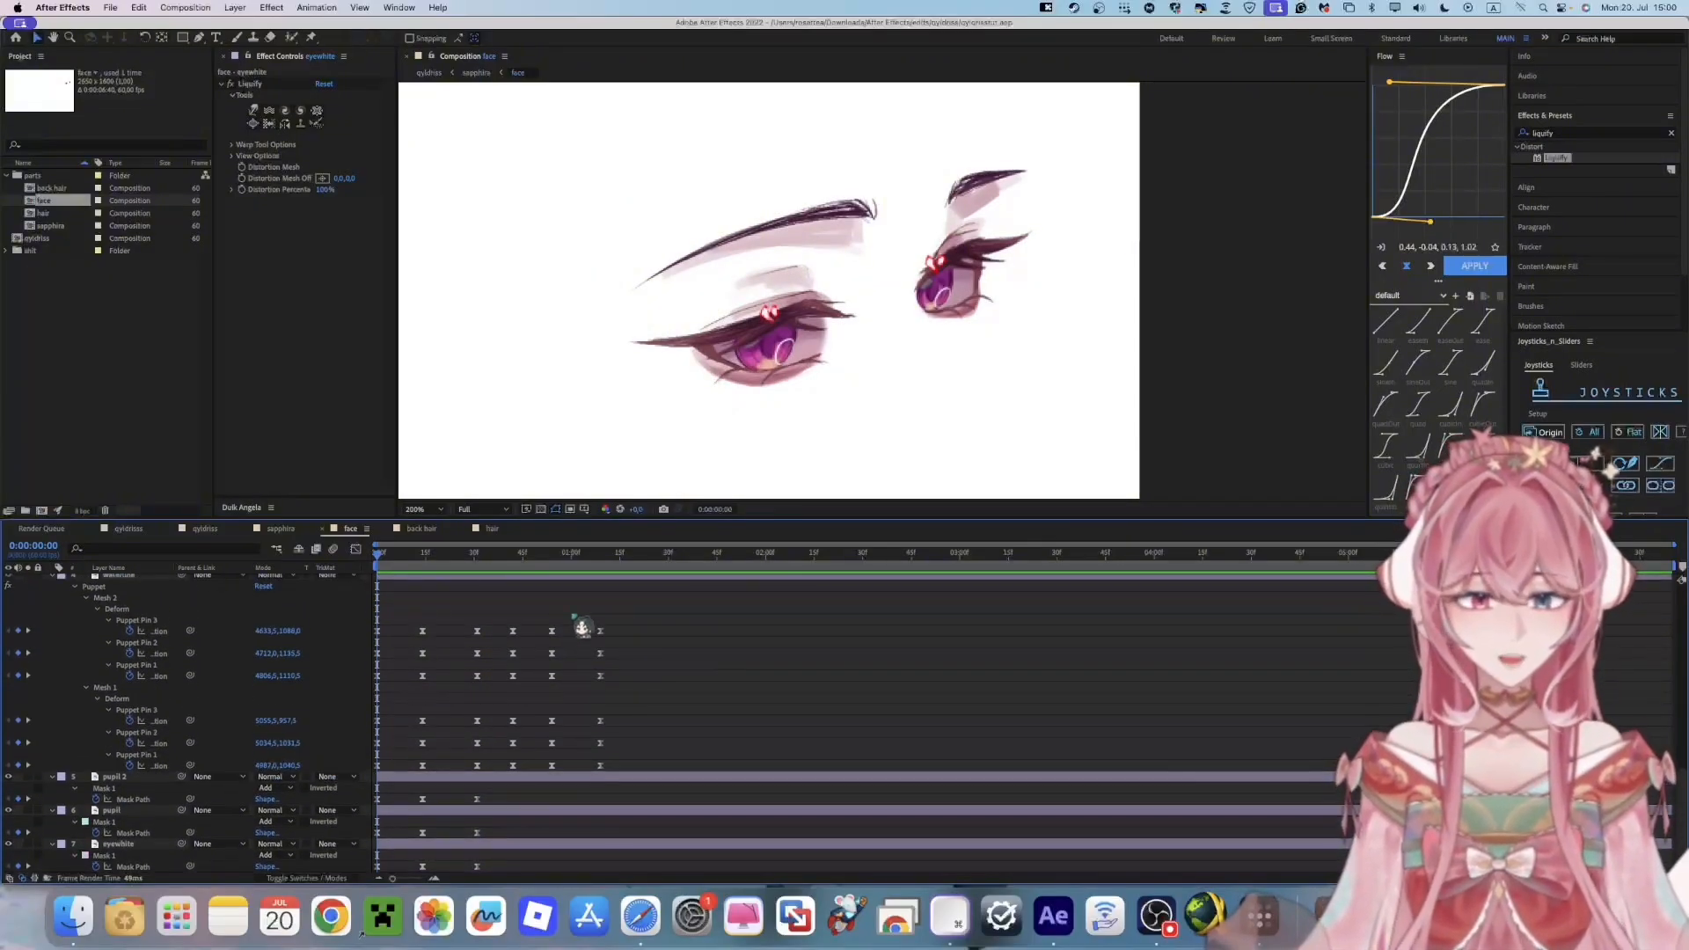
{"action": "scroll", "coordinate": [587, 624], "scroll_direction": "down", "scroll_amount": 1}
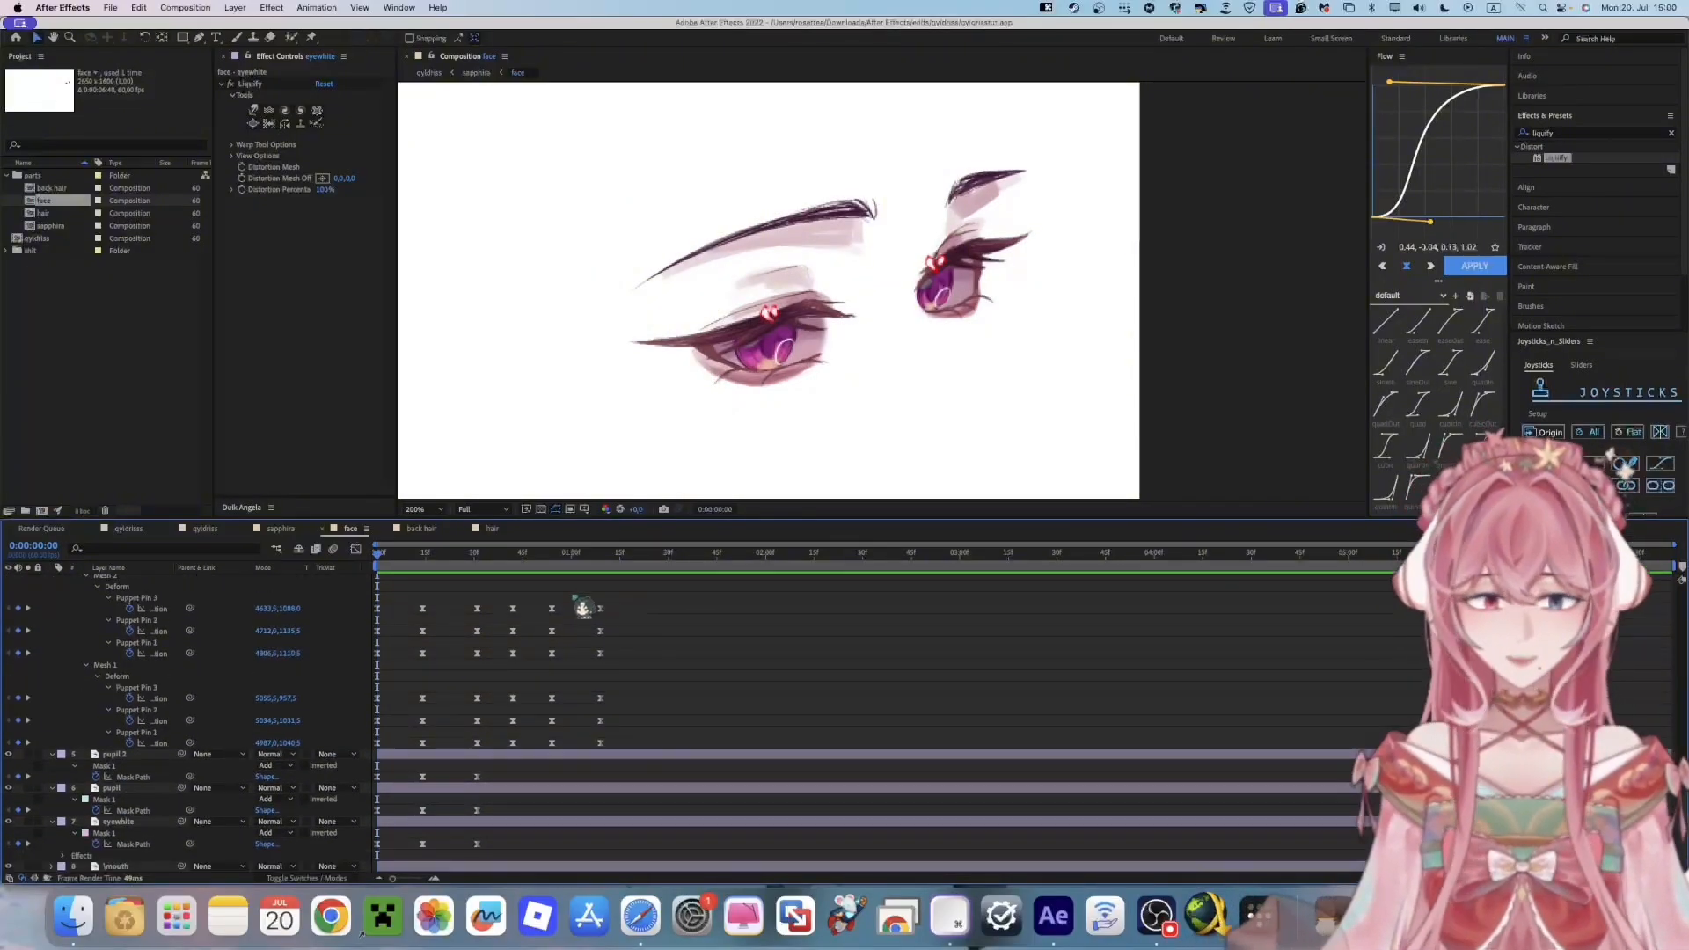
Delay the outer-pin (Puppet Pin 3) keyframes of the waterline, lashes and brows layers and all highlight pin keyframes by about 3 frames
{"action": "left_click", "coordinate": [161, 691]}
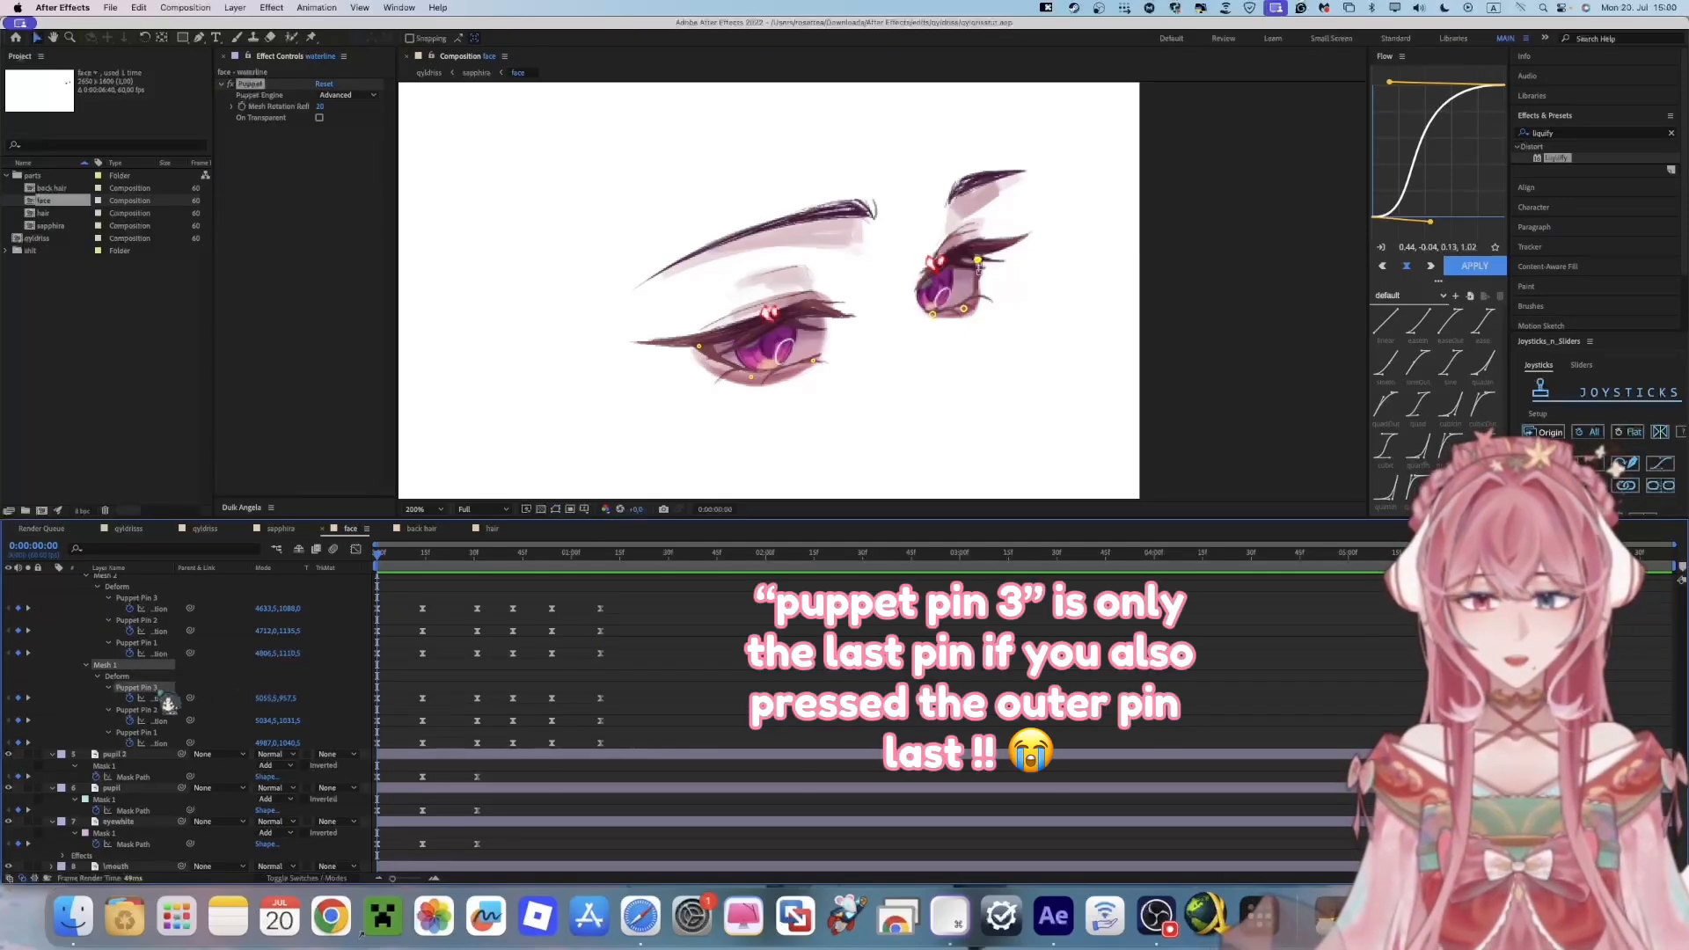
{"action": "key", "text": "period"}
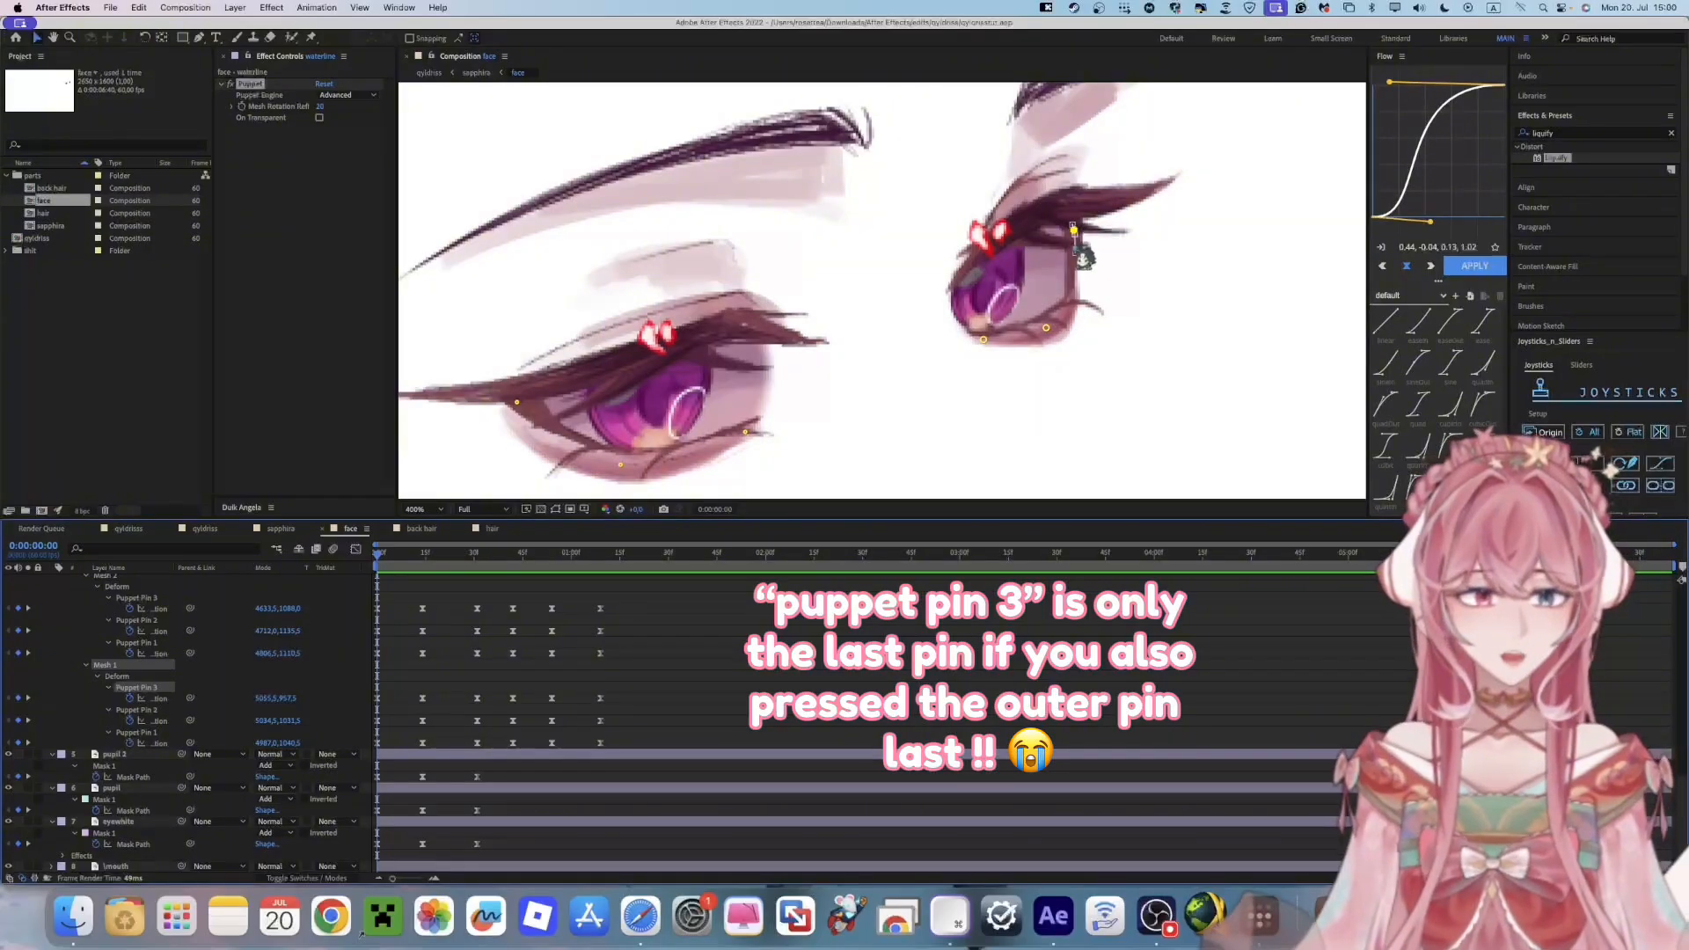
{"action": "scroll", "coordinate": [627, 685], "scroll_direction": "up", "scroll_amount": 1}
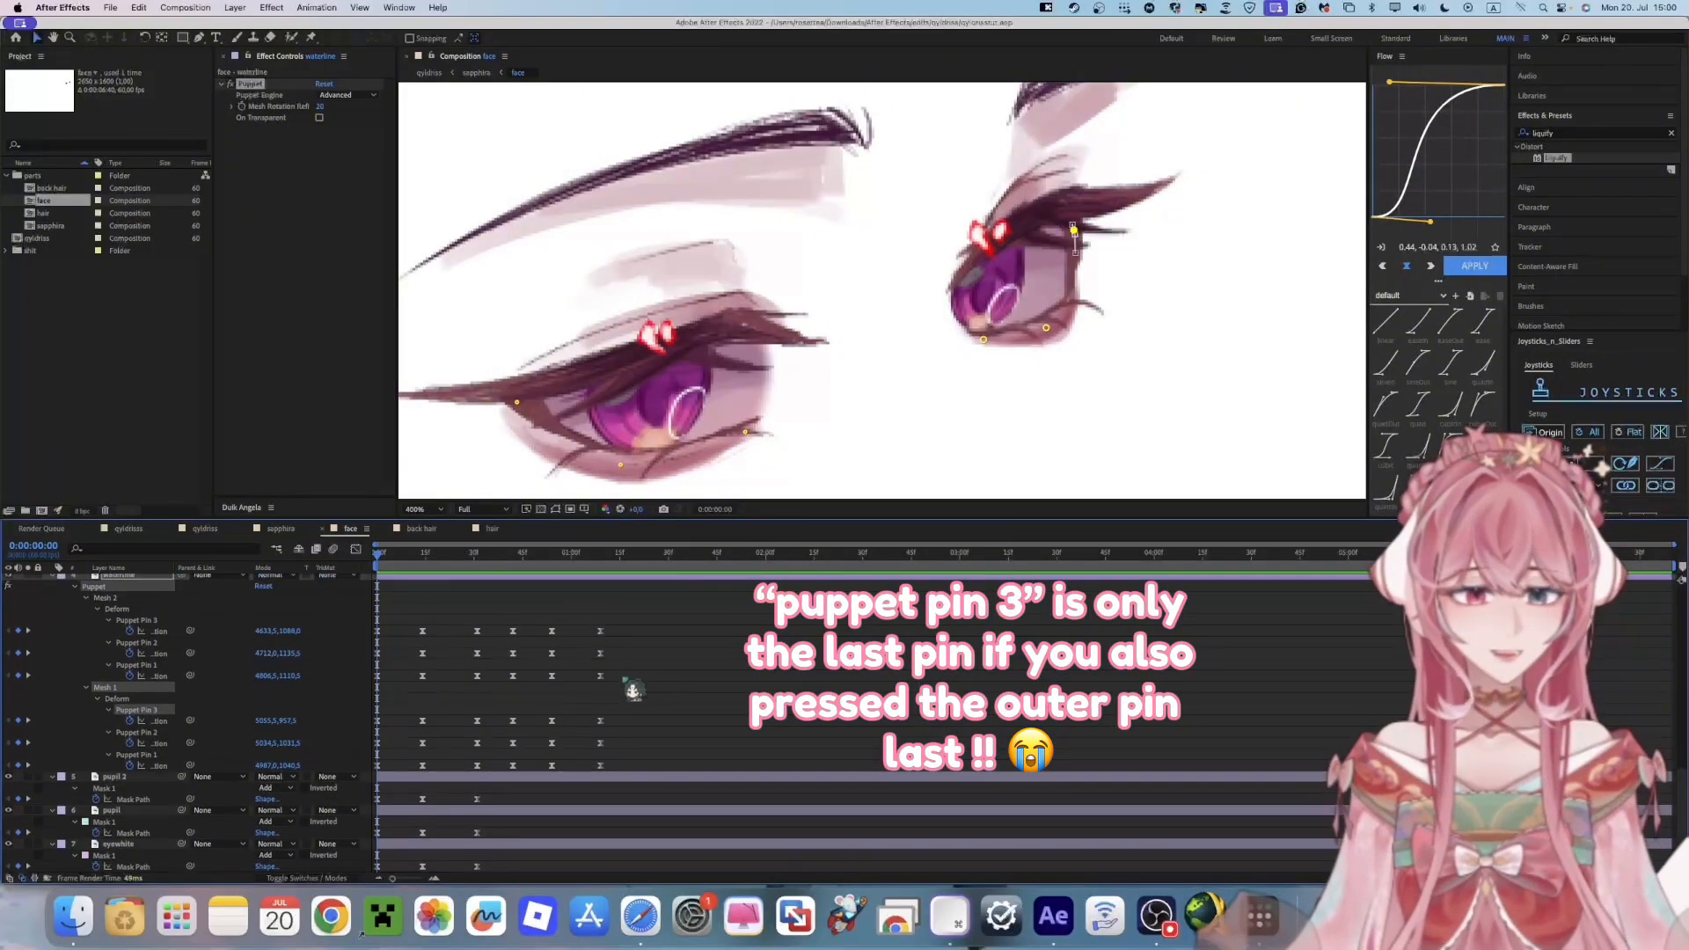
{"action": "left_click_drag", "start_coordinate": [627, 714], "coordinate": [370, 747]}
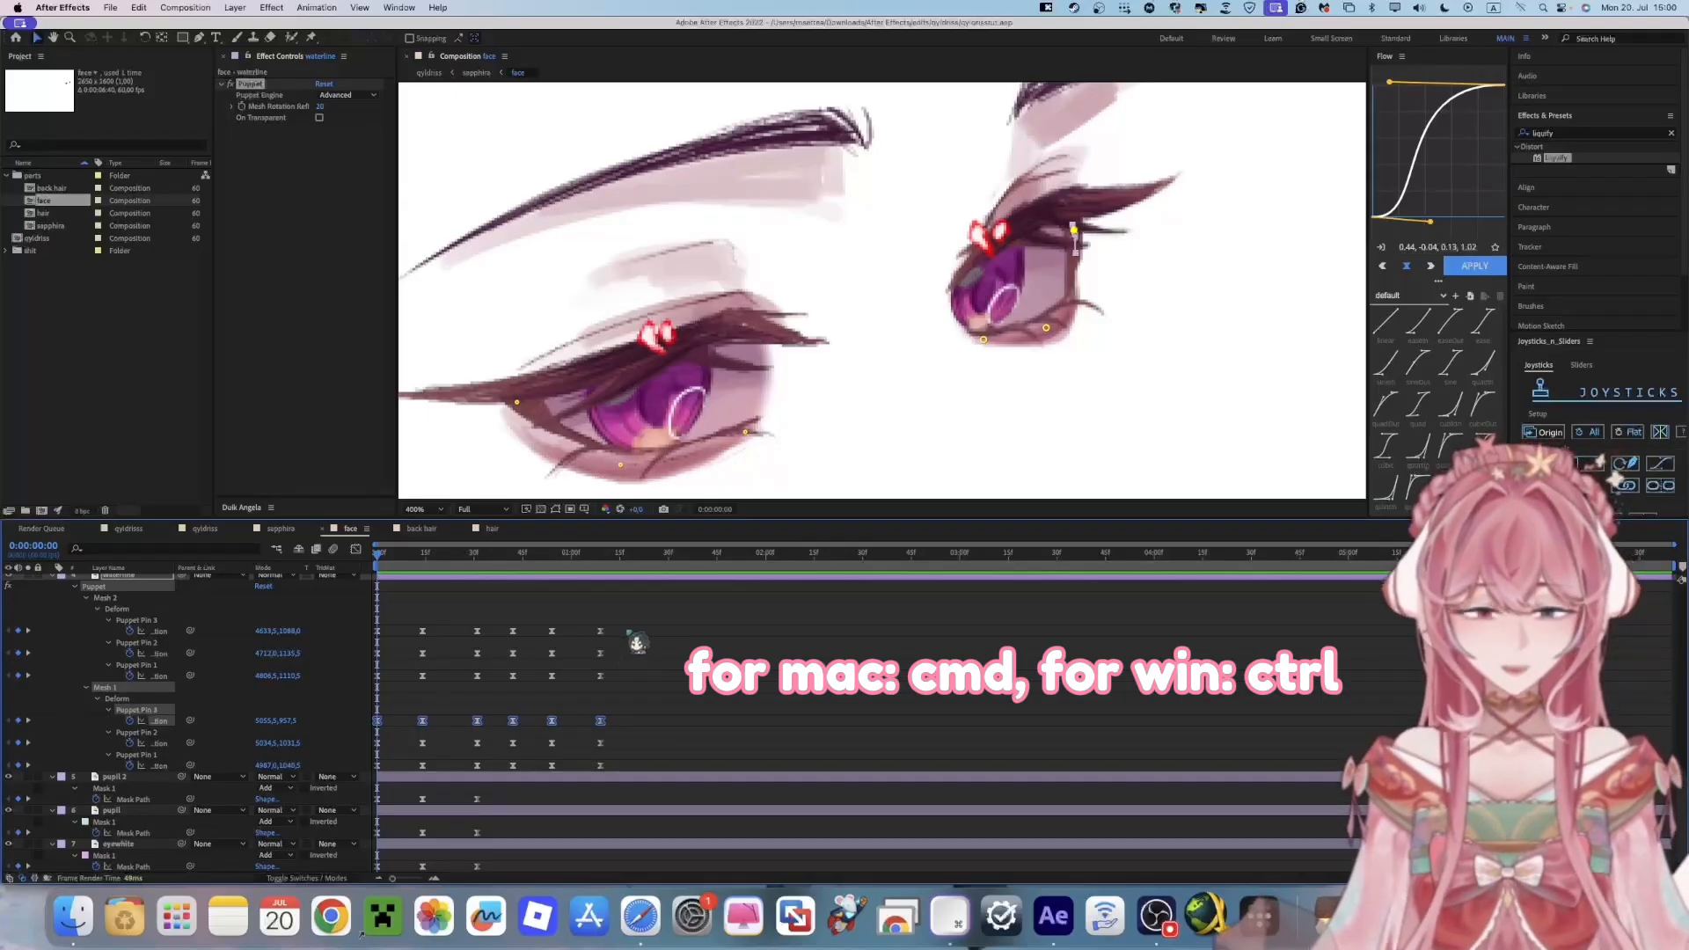
{"action": "left_click_drag", "start_coordinate": [637, 643], "coordinate": [381, 646]}
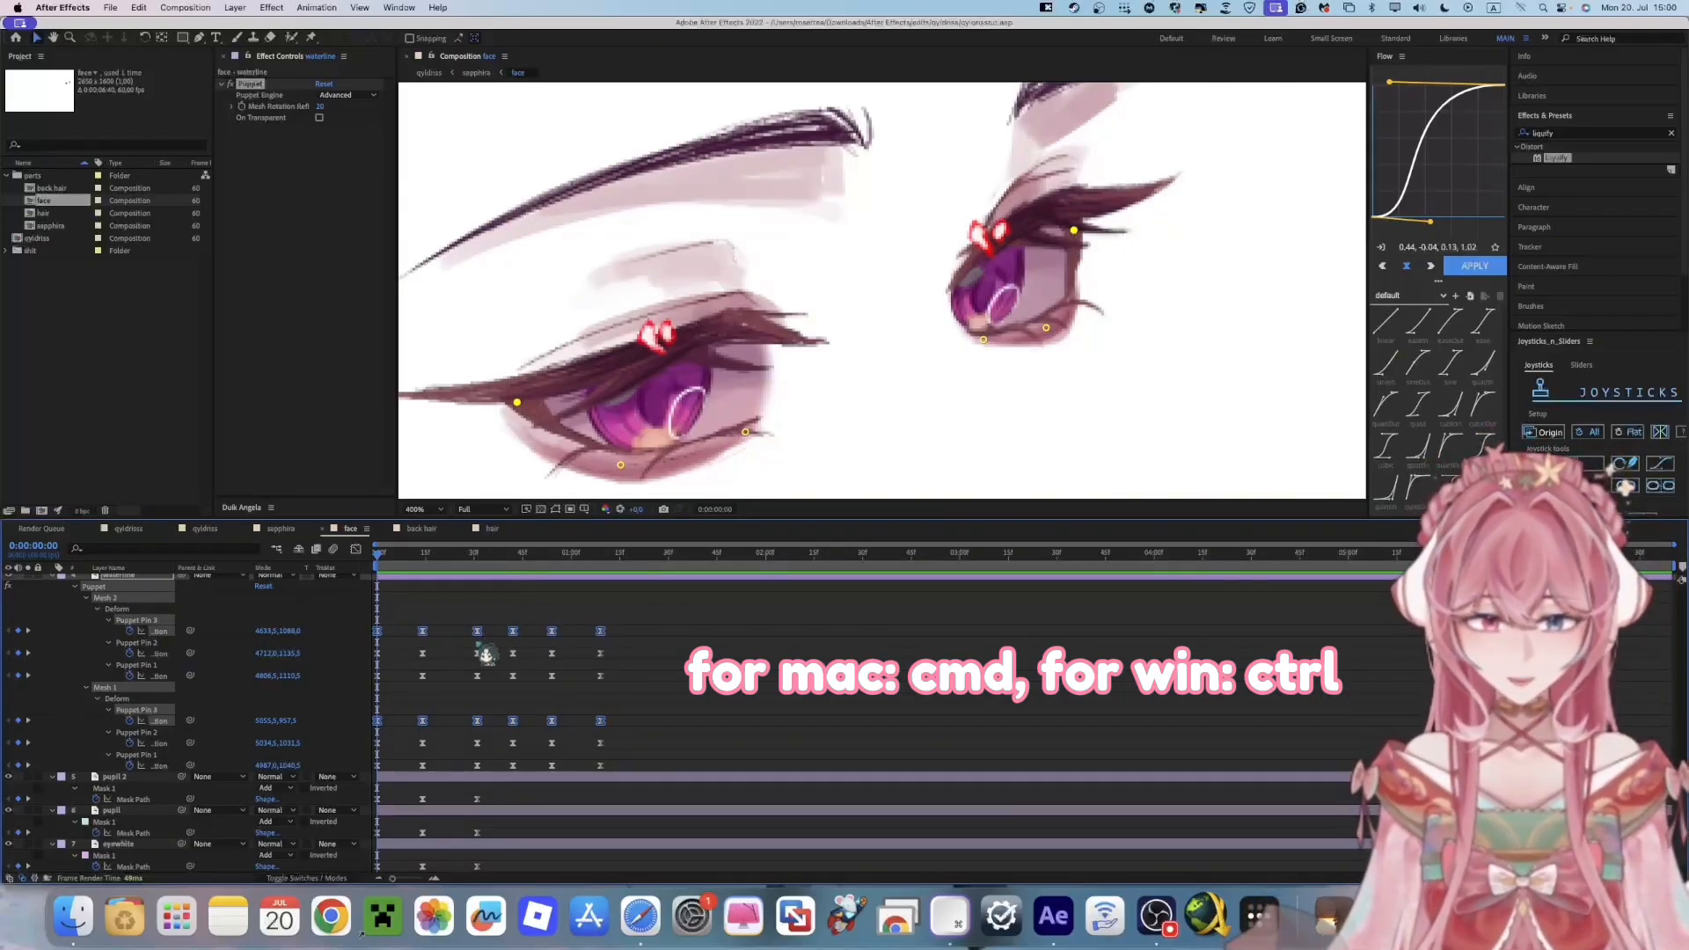
{"action": "scroll", "coordinate": [638, 702], "scroll_direction": "up", "scroll_amount": 5}
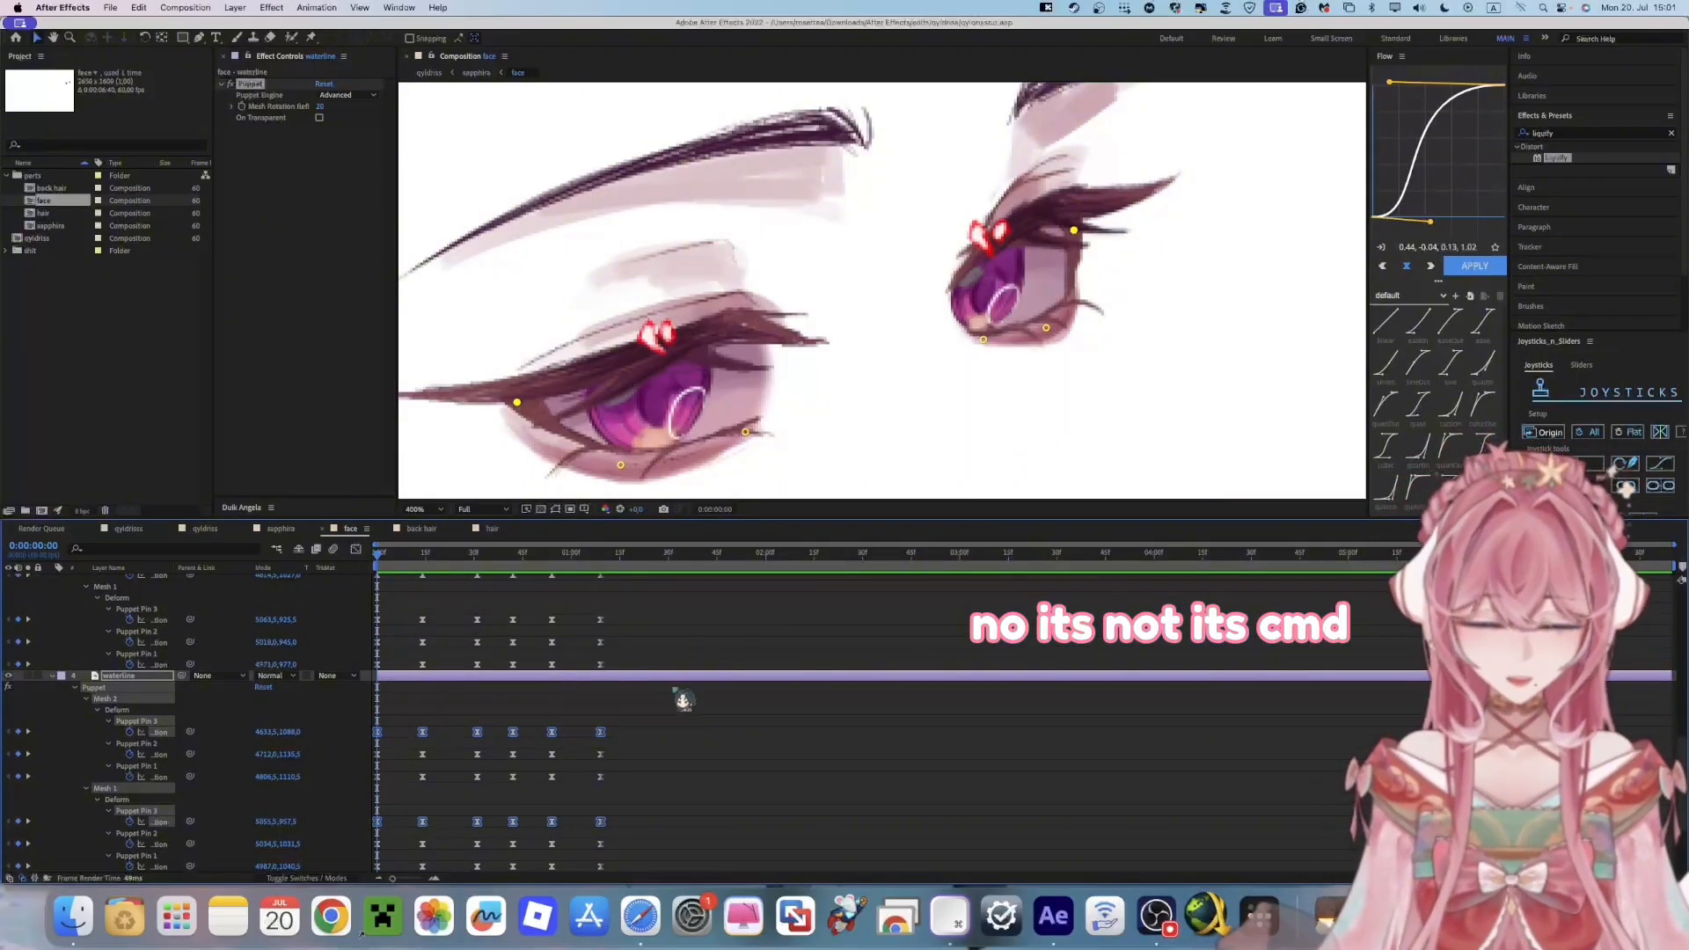
{"action": "scroll", "coordinate": [674, 688], "scroll_direction": "up", "scroll_amount": 4}
{"action": "left_click_drag", "start_coordinate": [637, 689], "coordinate": [355, 703]}
{"action": "left_click_drag", "start_coordinate": [632, 599], "coordinate": [359, 616]}
{"action": "scroll", "coordinate": [614, 663], "scroll_direction": "up", "scroll_amount": 8}
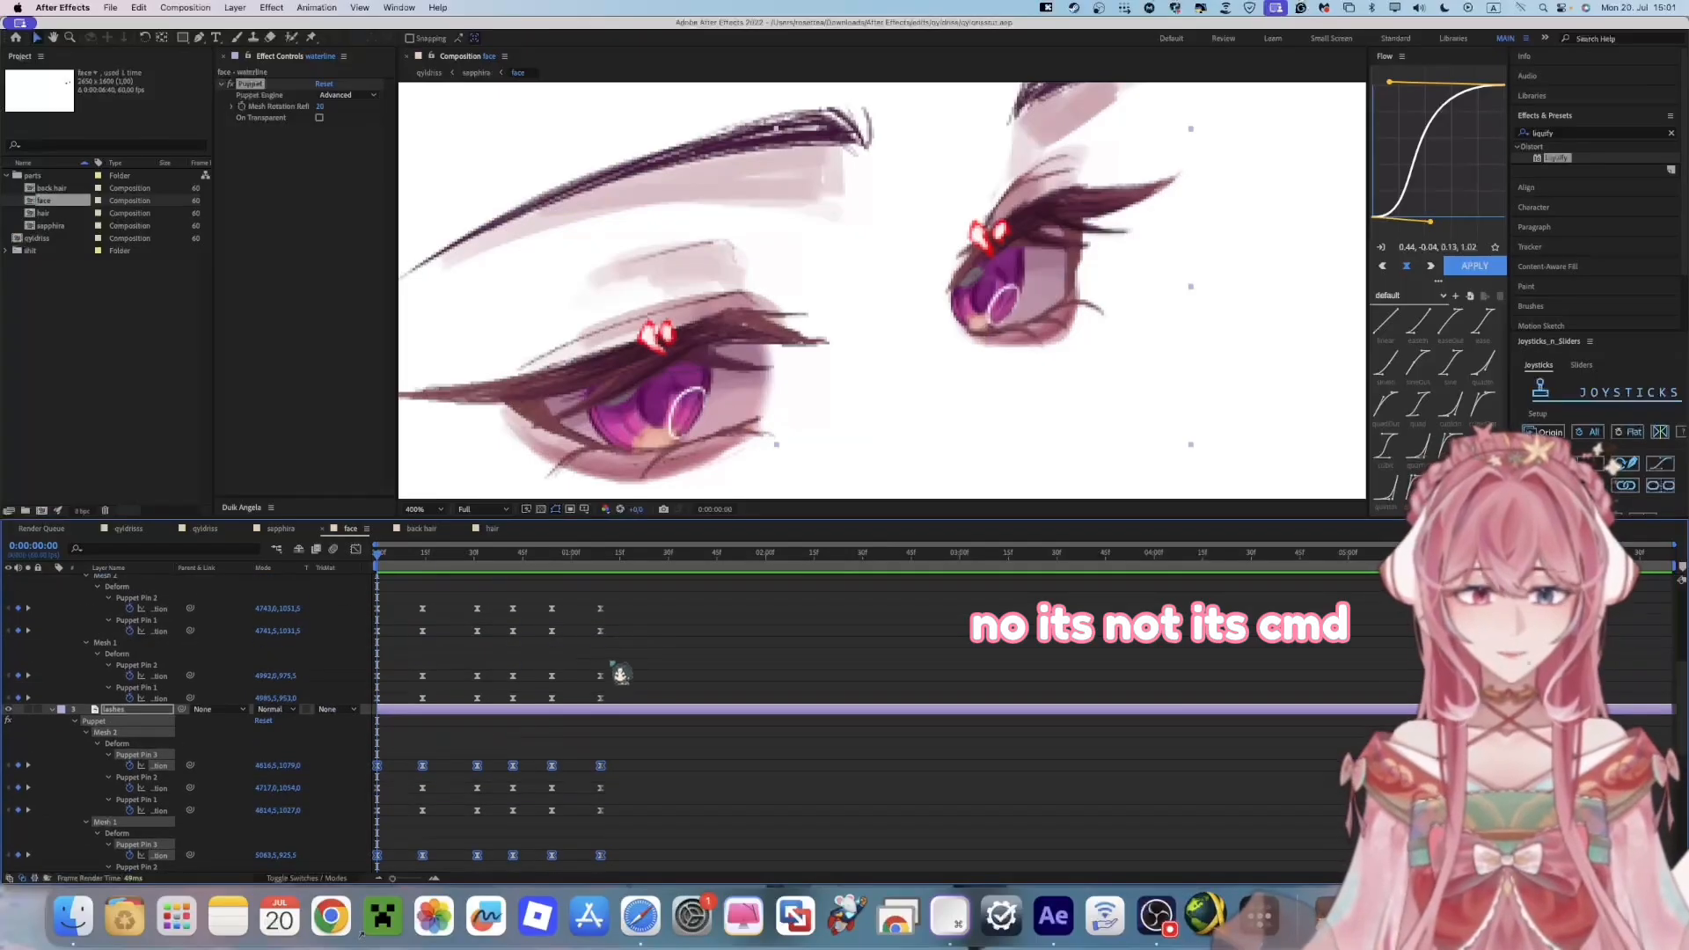
{"action": "scroll", "coordinate": [622, 660], "scroll_direction": "up", "scroll_amount": 3}
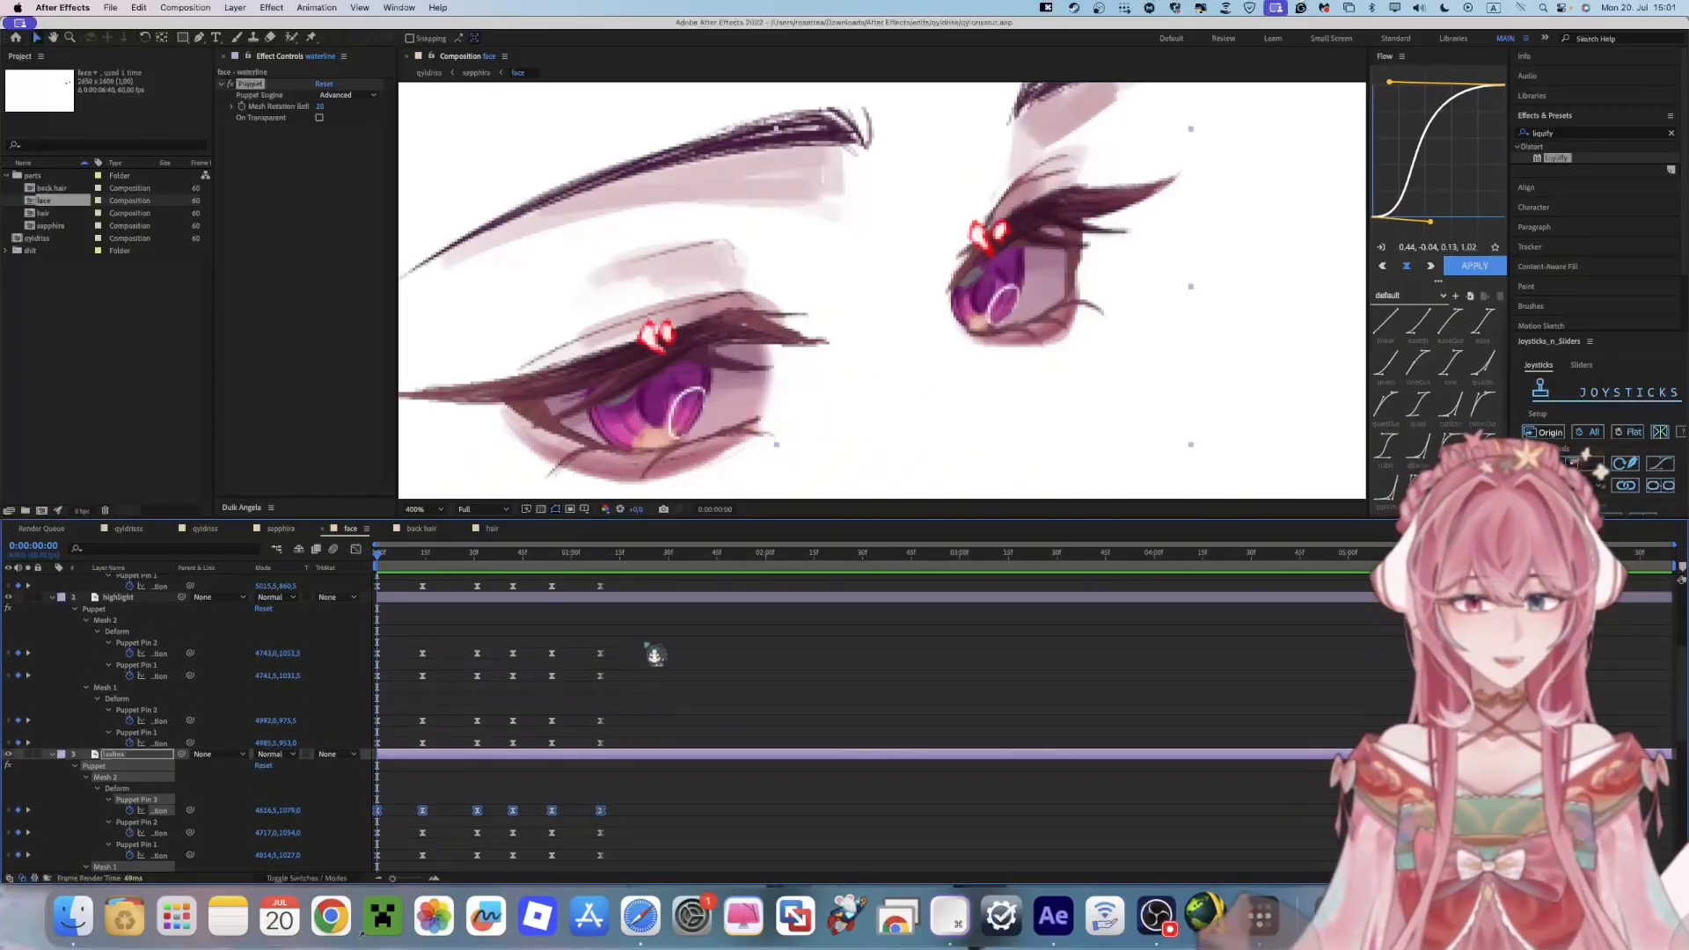
{"action": "left_click_drag", "start_coordinate": [646, 640], "coordinate": [356, 779]}
{"action": "scroll", "coordinate": [620, 699], "scroll_direction": "up", "scroll_amount": 8}
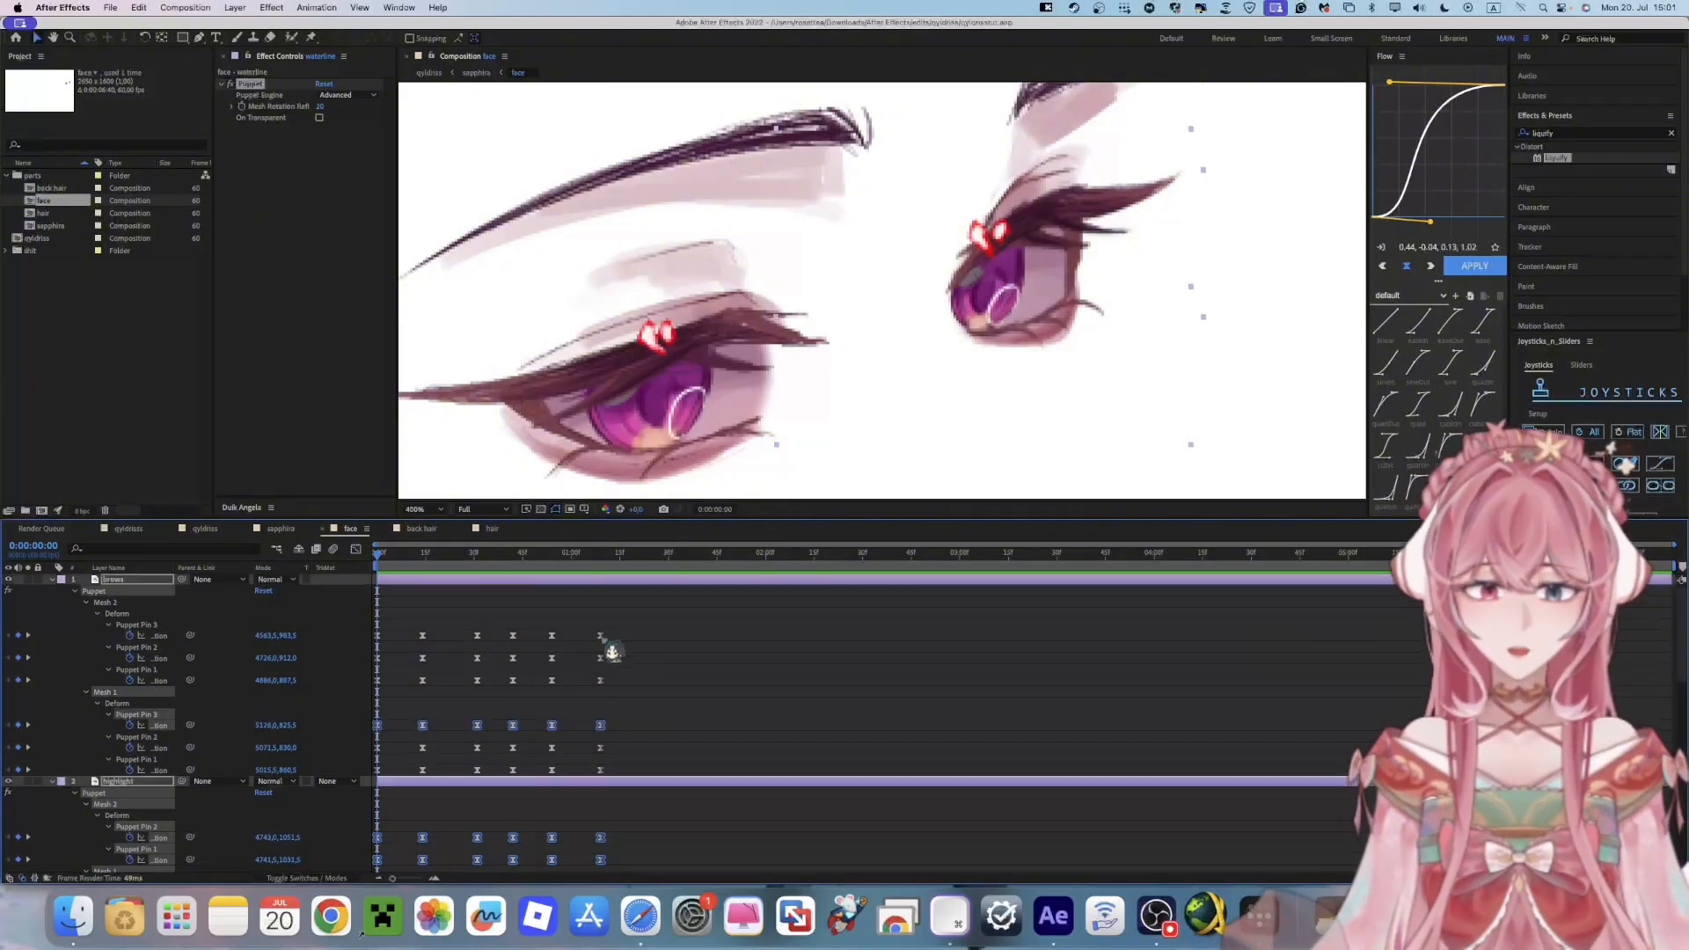
{"action": "left_click_drag", "start_coordinate": [639, 628], "coordinate": [360, 650]}
{"action": "scroll", "coordinate": [593, 709], "scroll_direction": "down", "scroll_amount": 10}
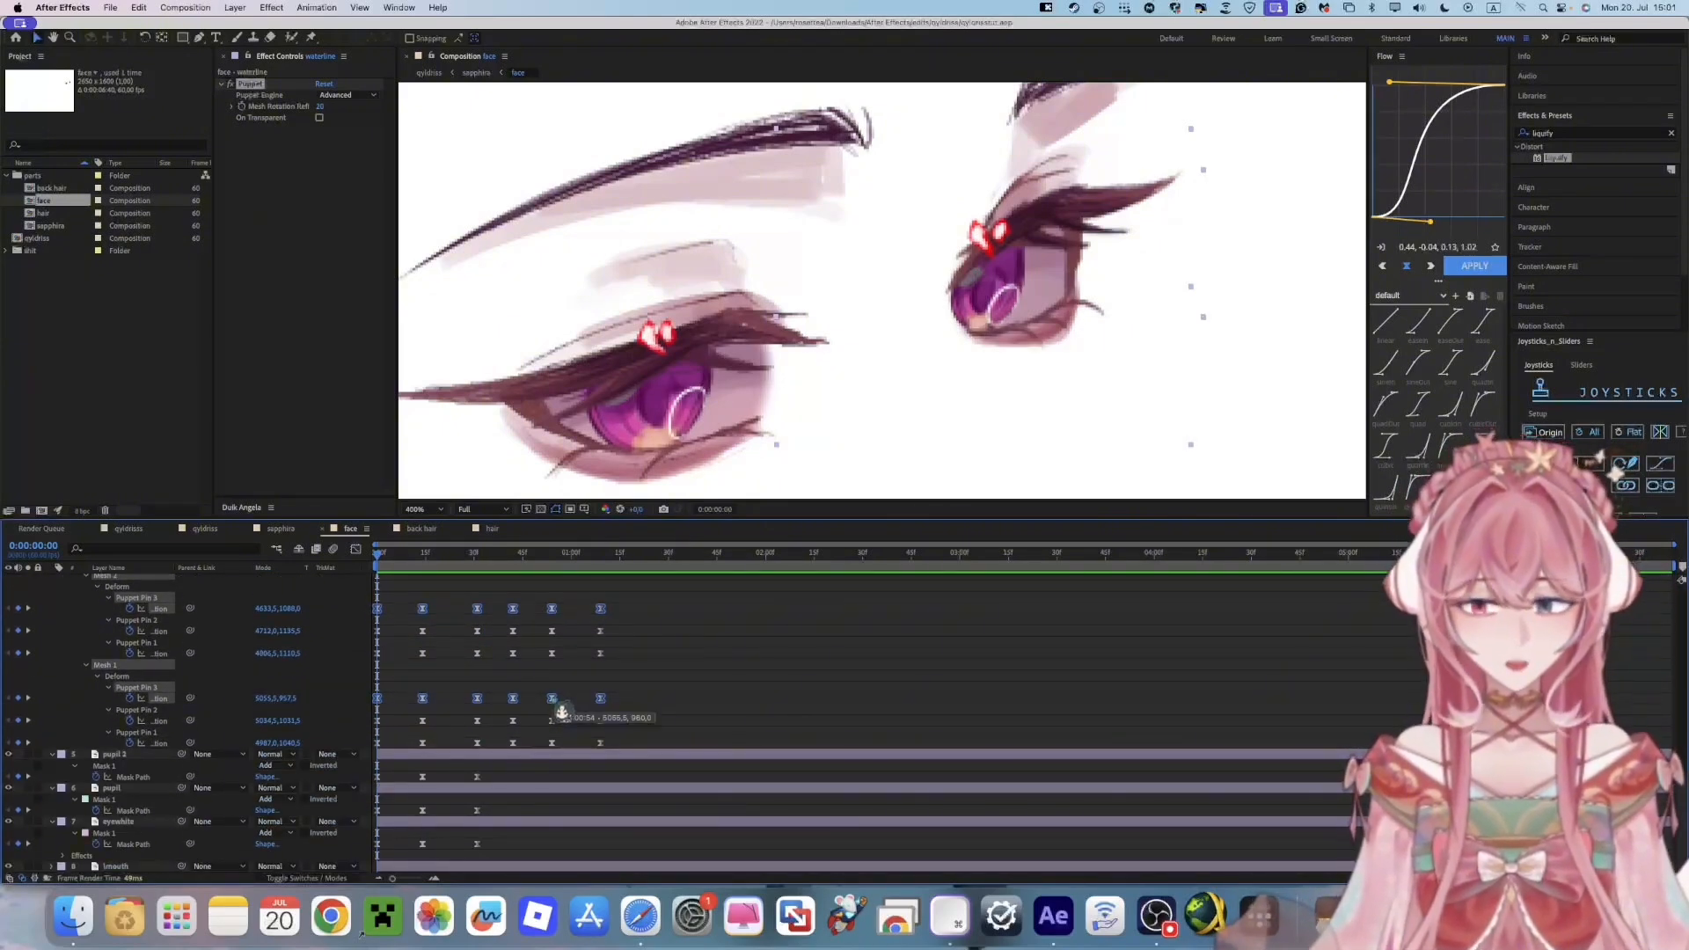
{"action": "scroll", "coordinate": [545, 691], "scroll_direction": "up", "scroll_amount": 10}
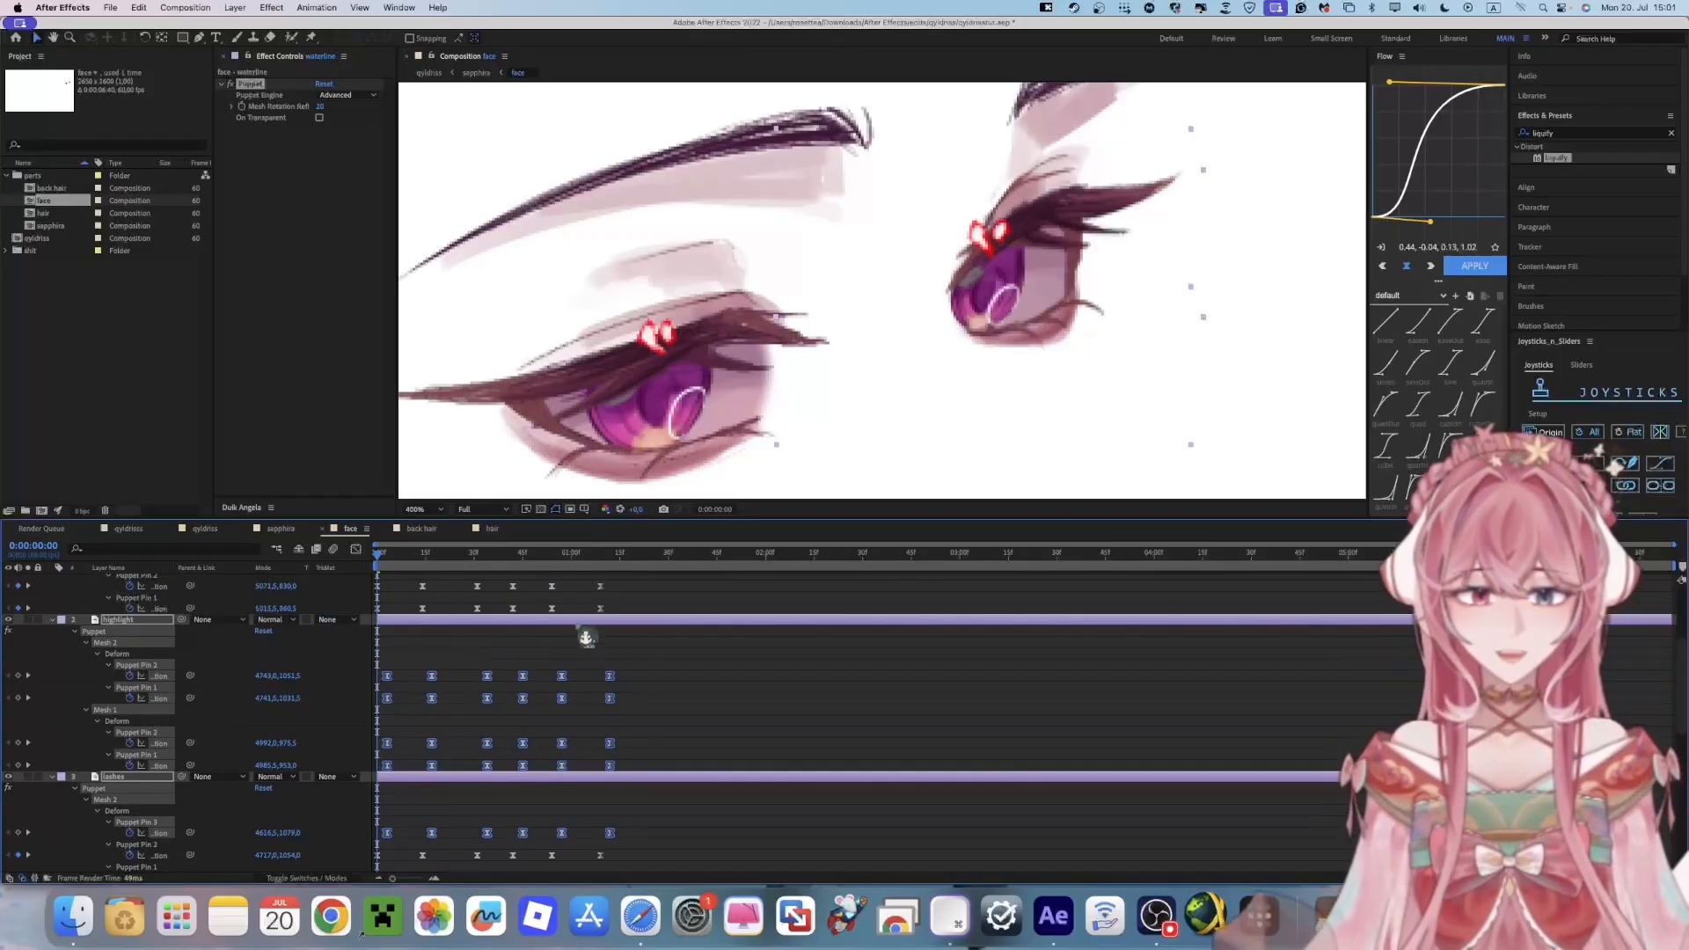
Delay the highlight layer's Puppet Pin 2 keyframes in both meshes by about 2 more frames
{"action": "left_click_drag", "start_coordinate": [632, 680], "coordinate": [379, 688]}
{"action": "left_click_drag", "start_coordinate": [612, 750], "coordinate": [365, 767]}
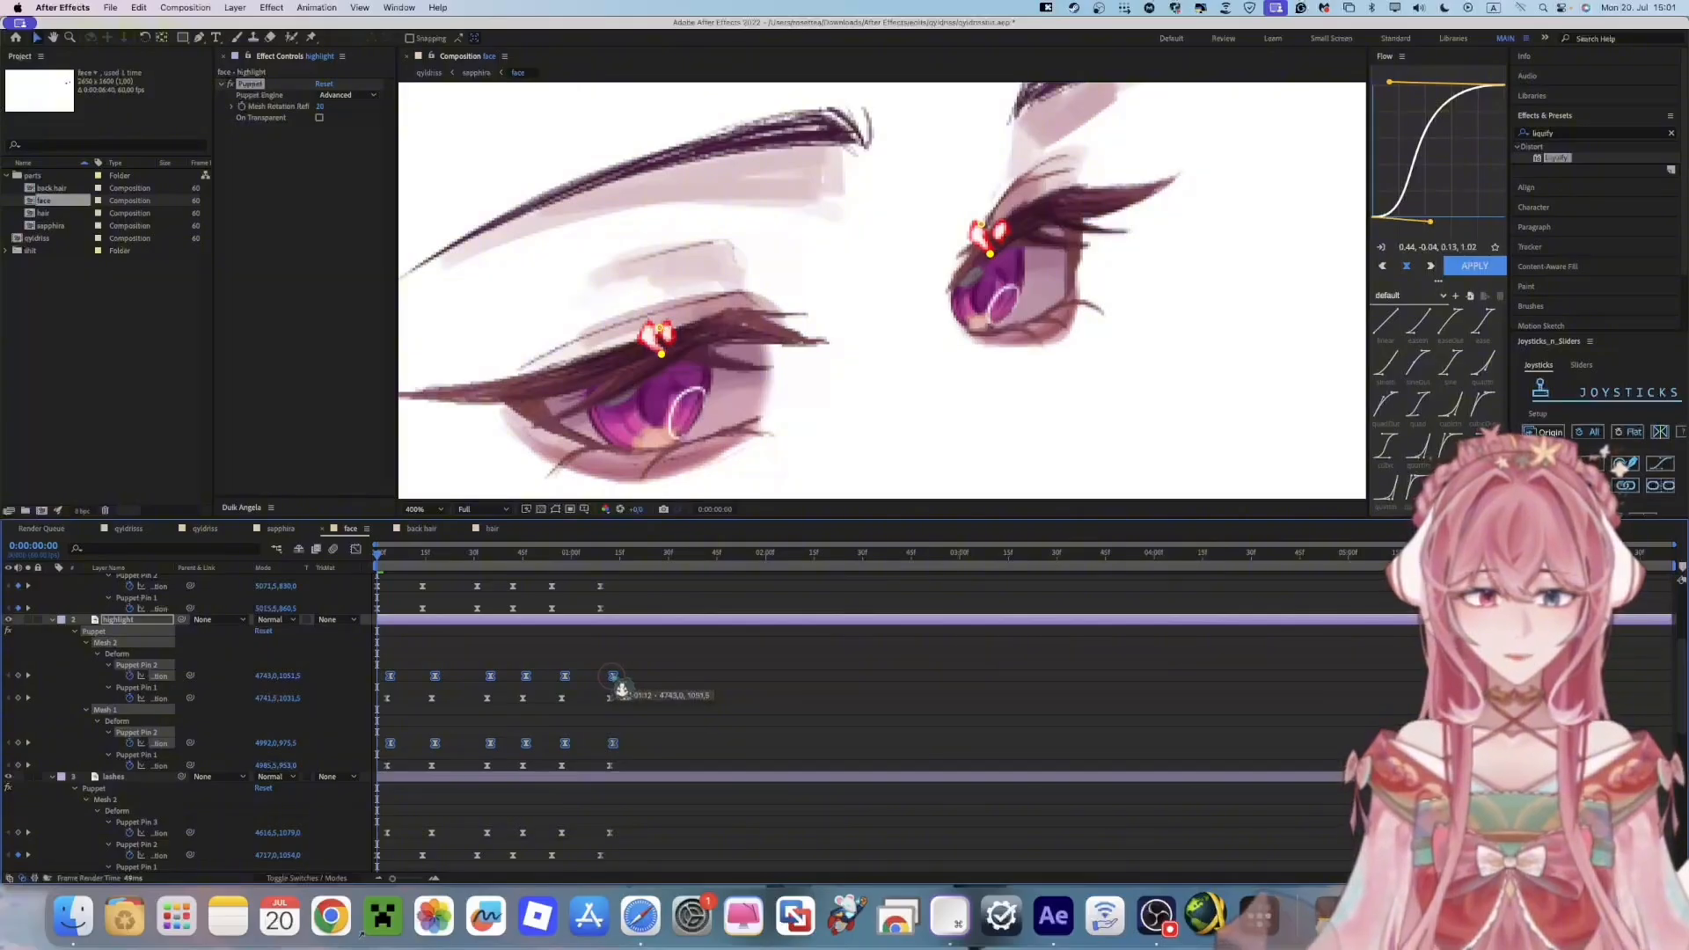
{"action": "left_click_drag", "start_coordinate": [622, 689], "coordinate": [626, 688]}
{"action": "left_click", "coordinate": [708, 680]}
Preview the blink with its staggered keyframes from the start of the composition and save the project
{"action": "scroll", "coordinate": [823, 324], "scroll_direction": "down", "scroll_amount": 1}
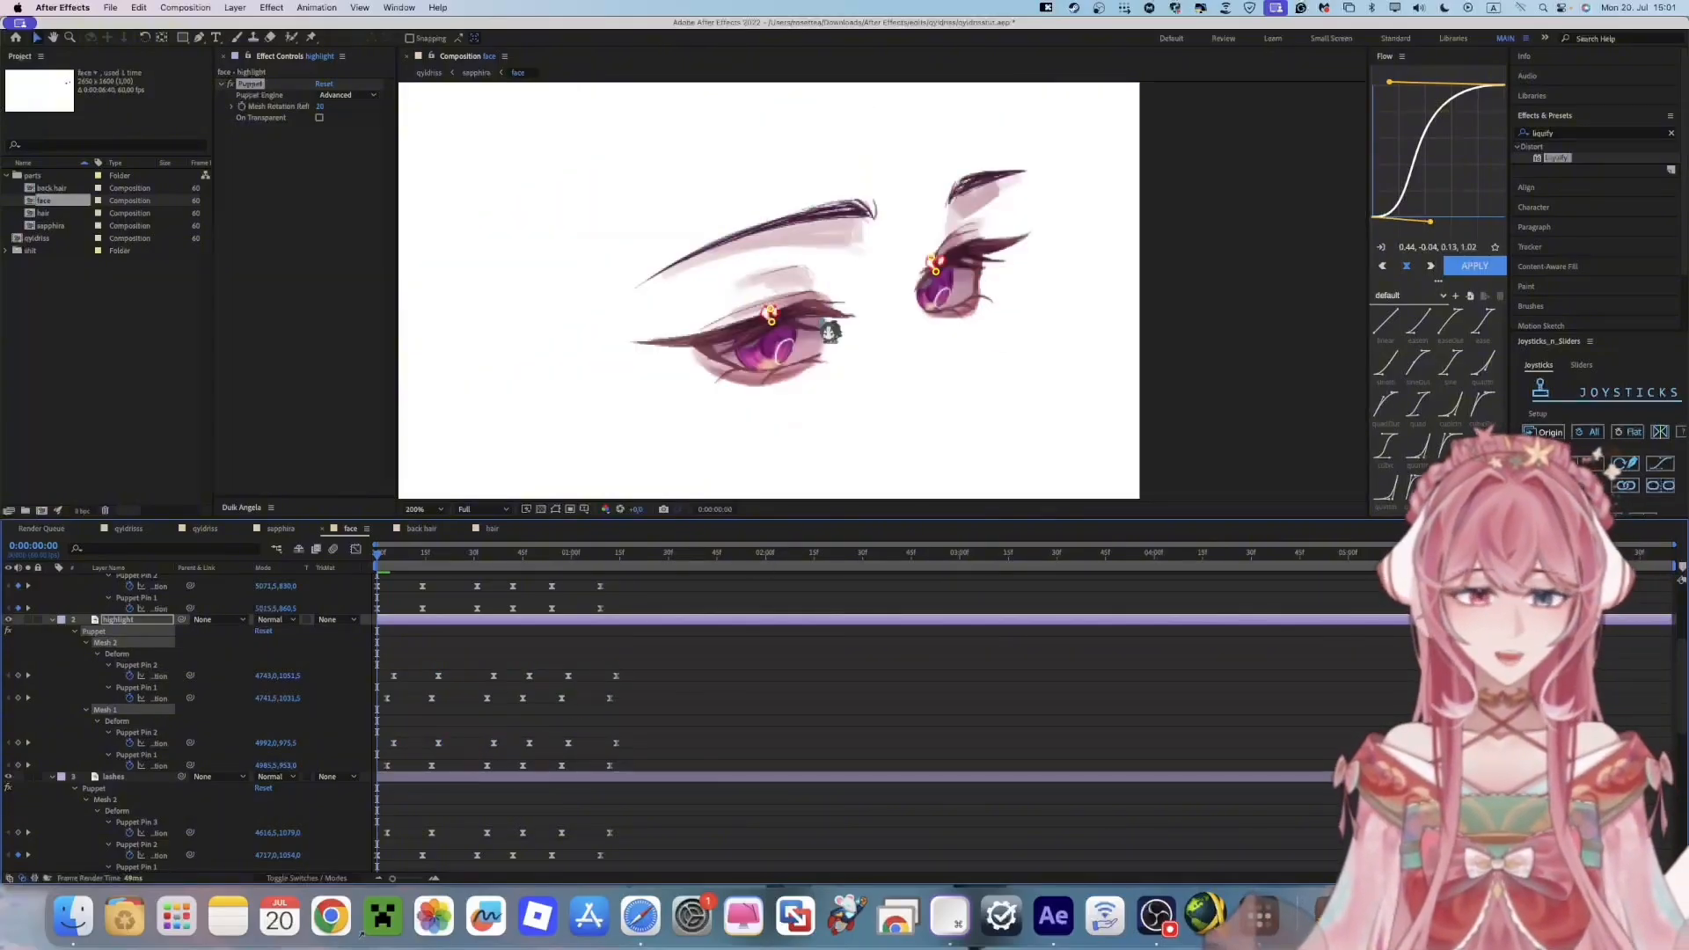
{"action": "key", "text": "space"}
{"action": "key", "text": "super+s"}
{"action": "key", "text": "space"}
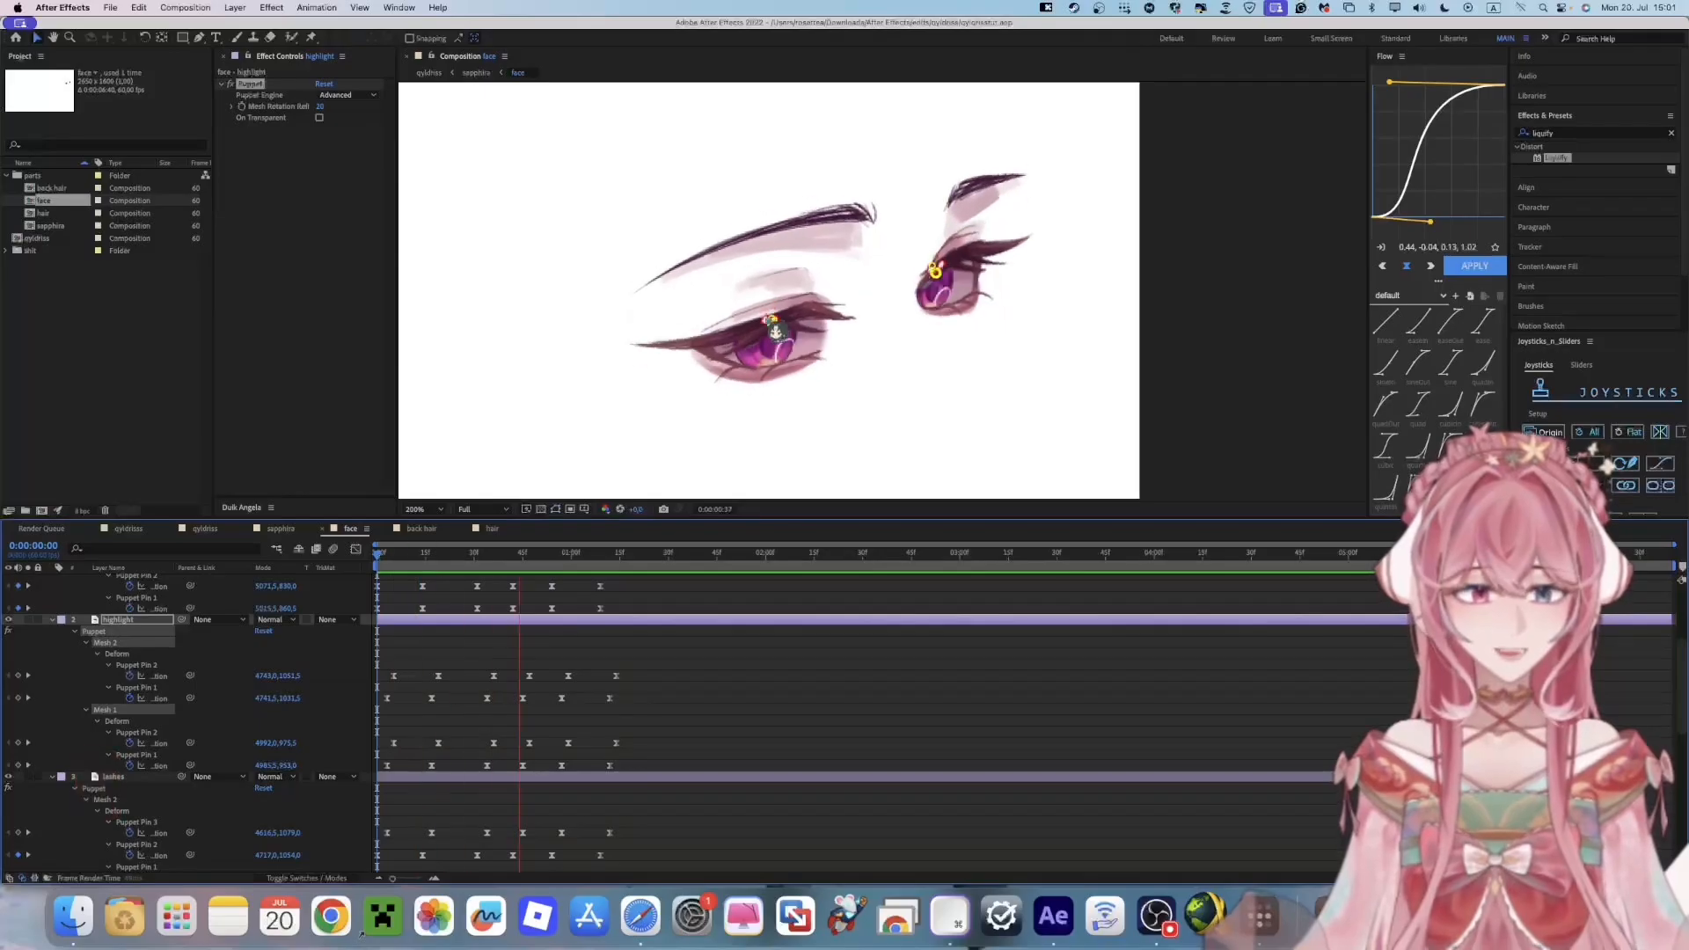
{"action": "left_click", "coordinate": [675, 671]}
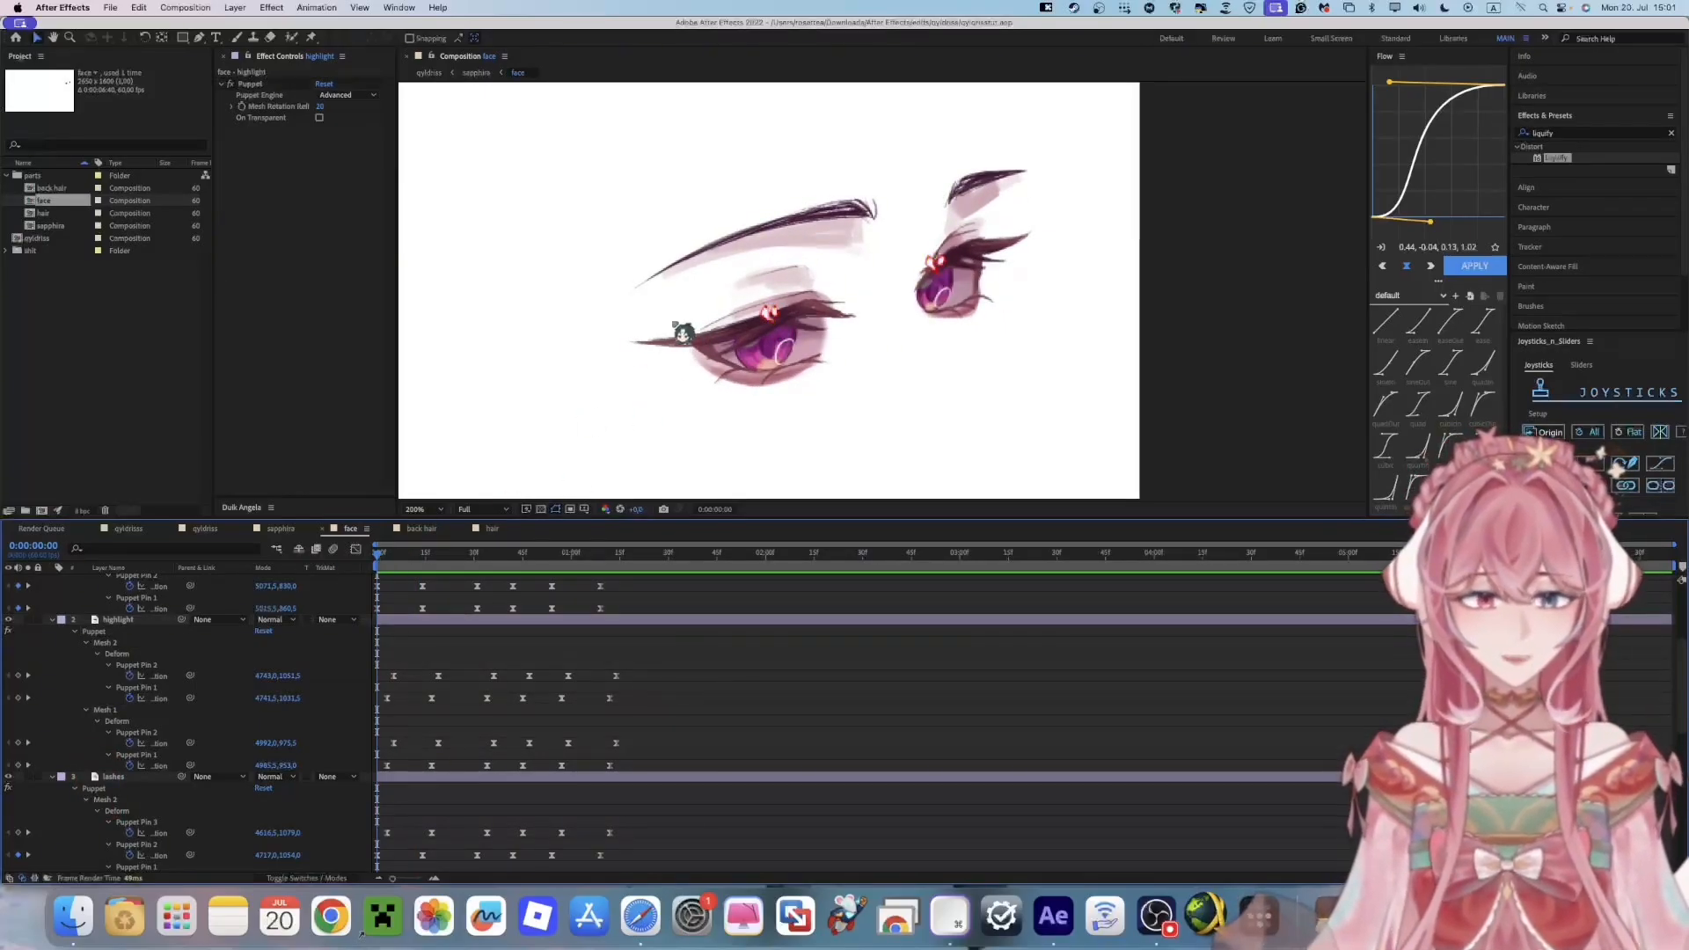
{"action": "key", "text": "space"}
{"action": "key", "text": "space"}
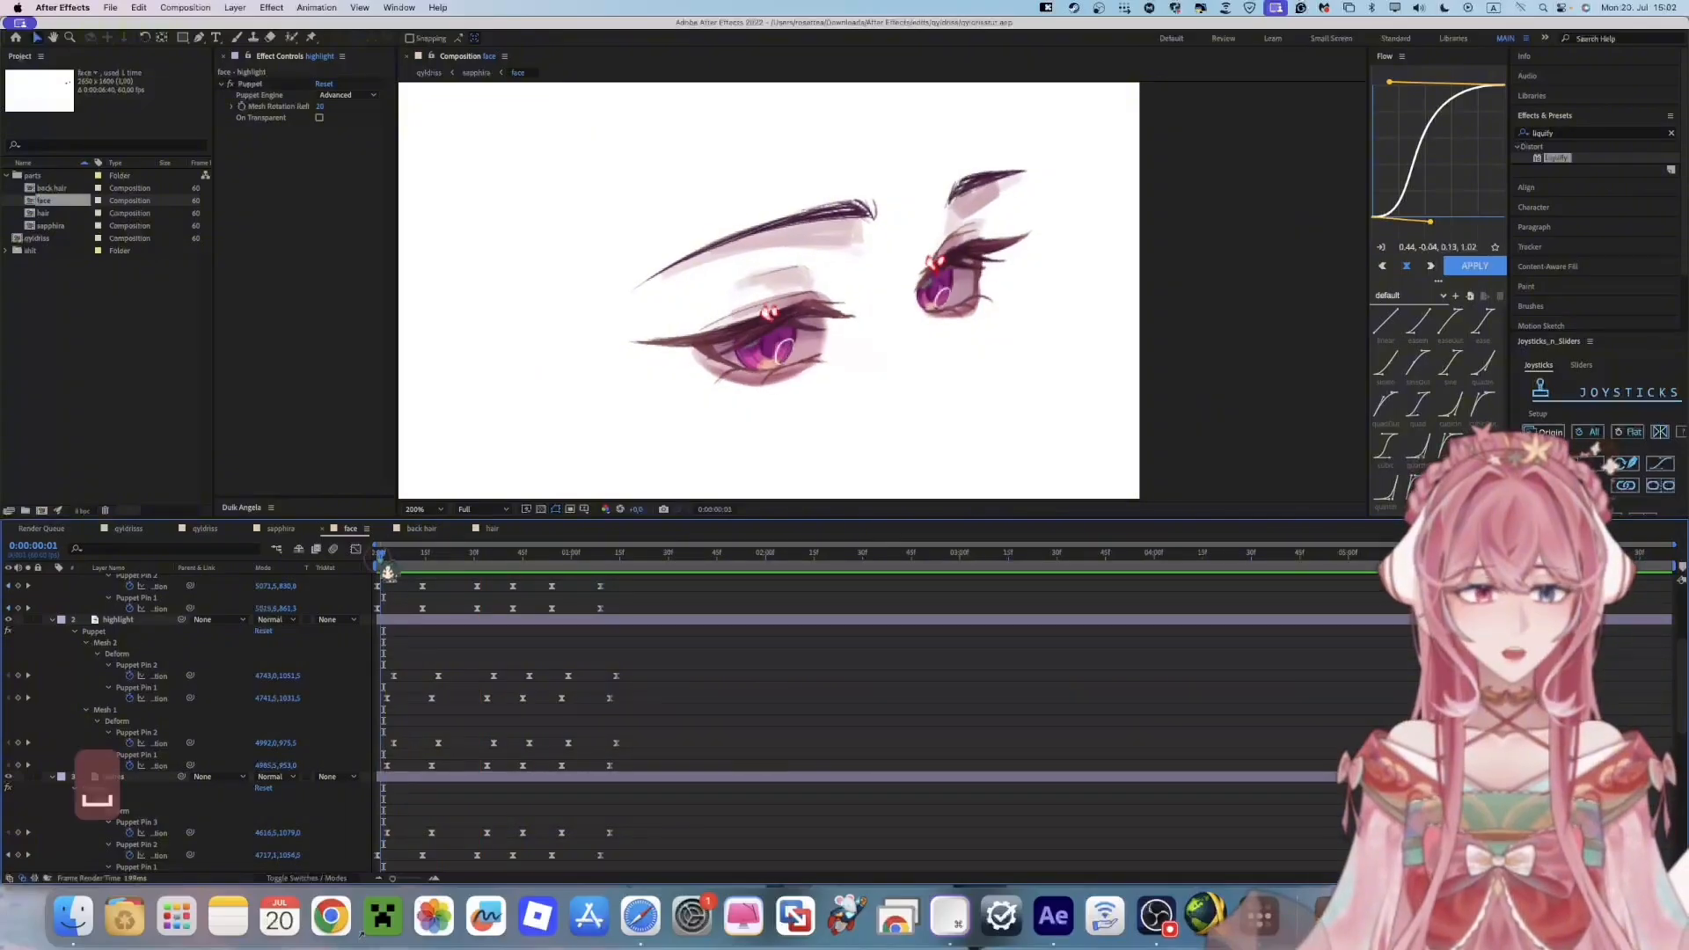
{"action": "left_click", "coordinate": [381, 558]}
{"action": "key", "text": "space"}
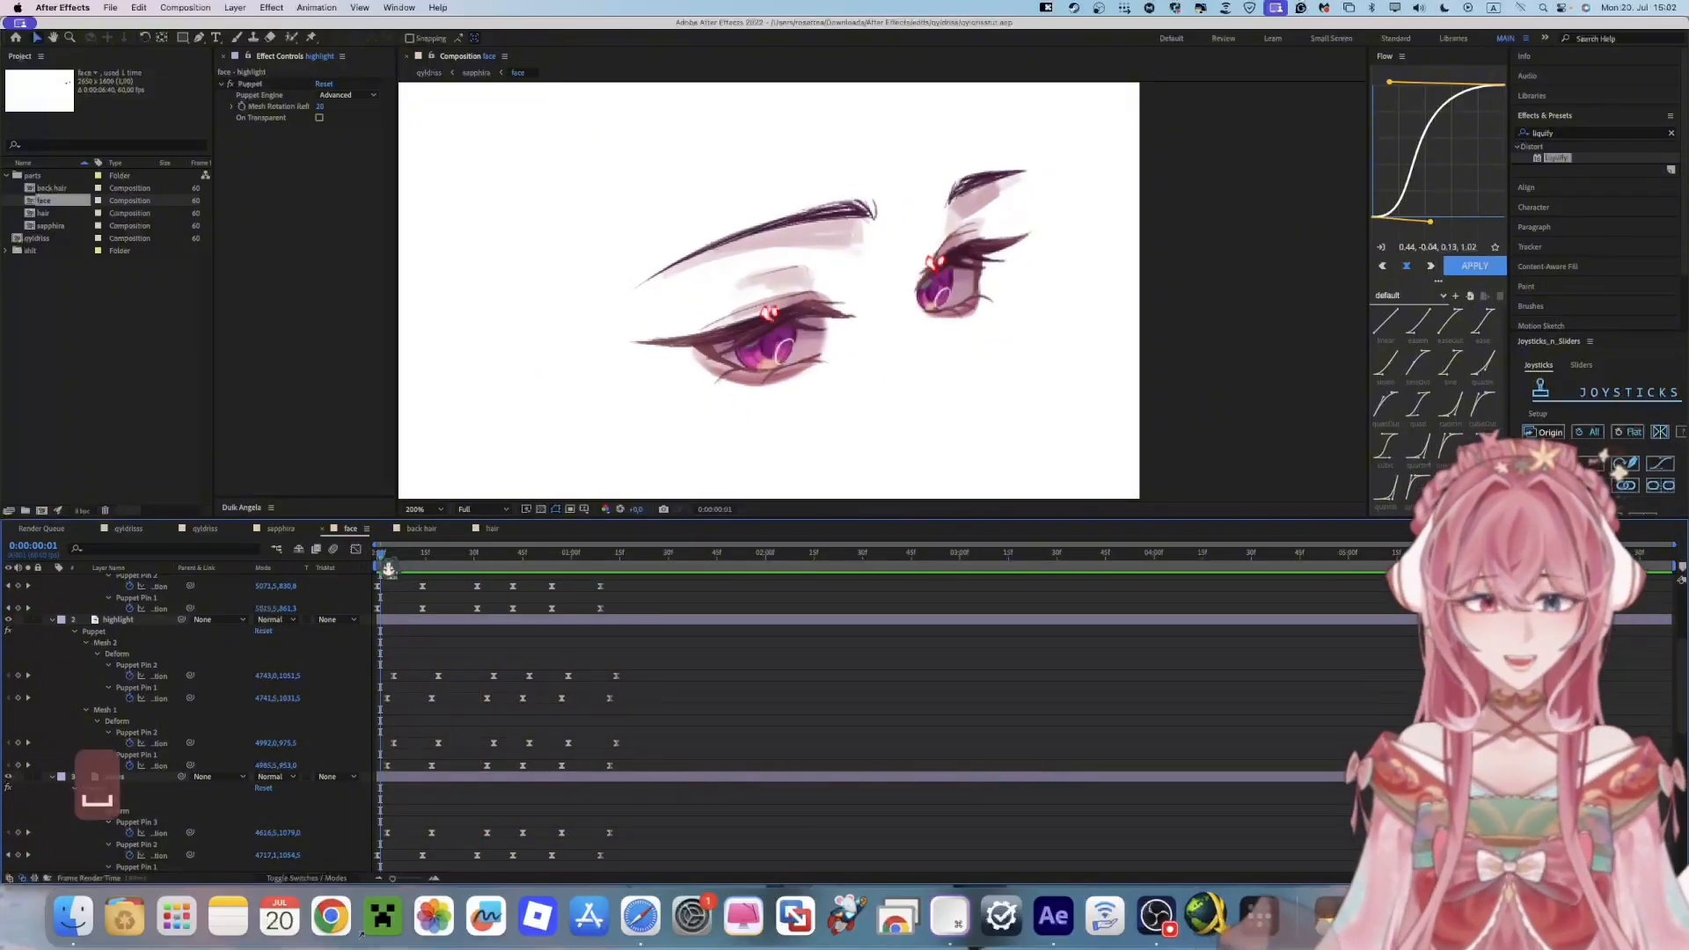
{"action": "key", "text": "space"}
{"action": "key", "text": "space"}
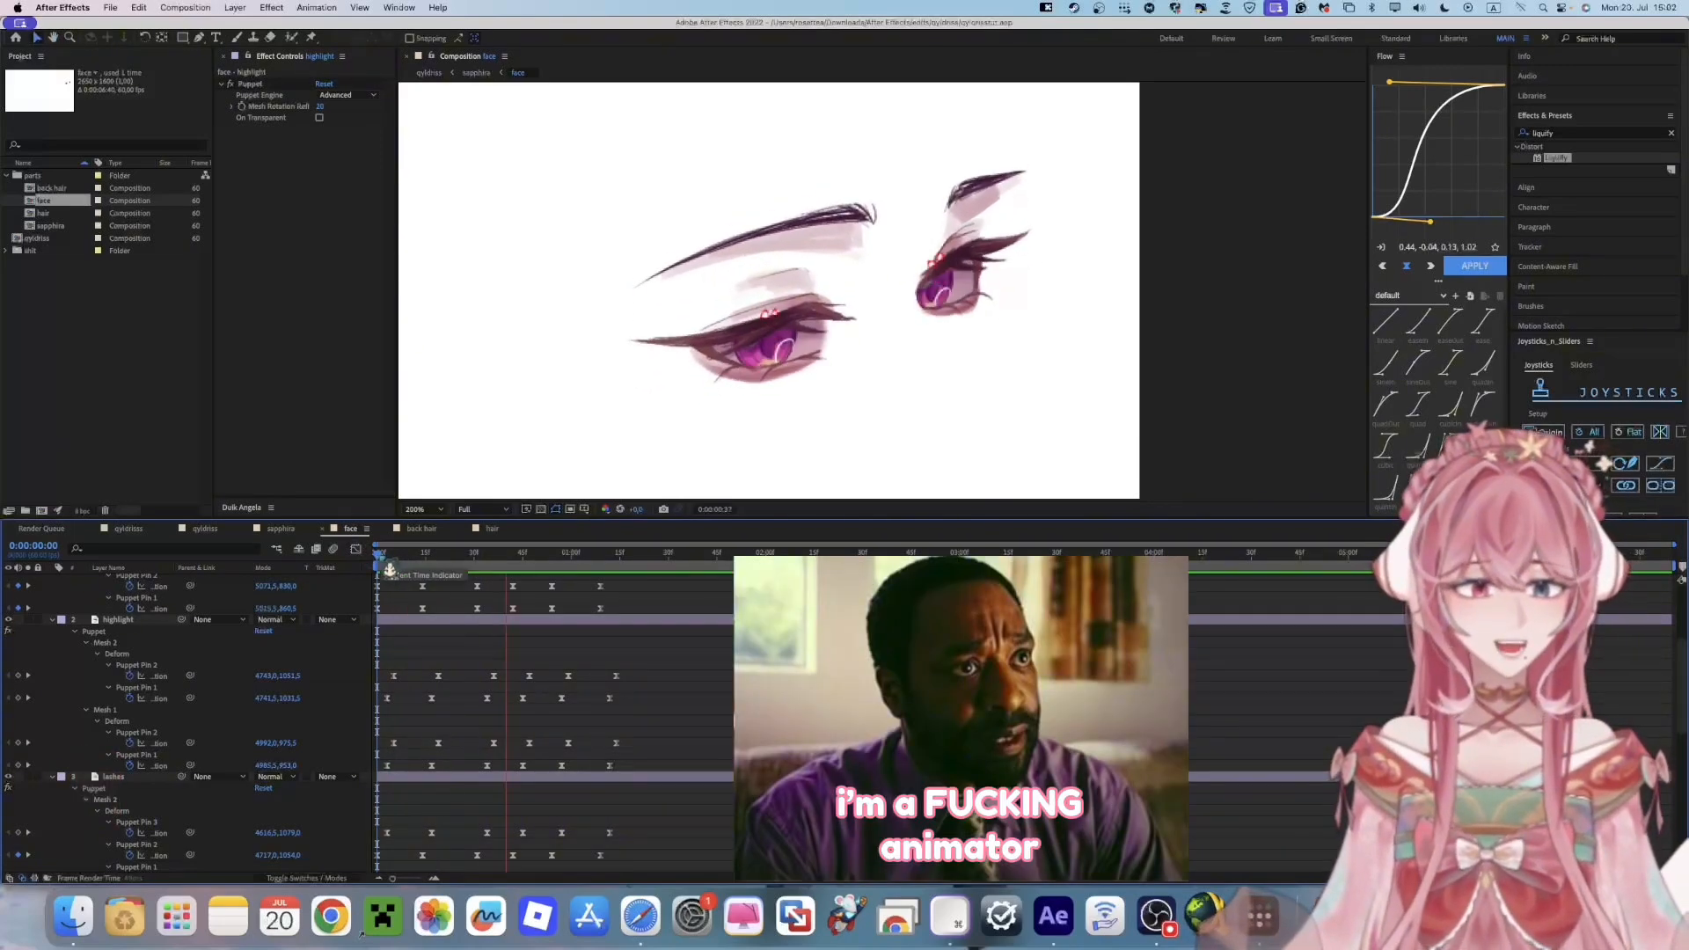
{"action": "key", "text": "super+s"}
Review the keyframe timing across the face layers and replay the blink
{"action": "scroll", "coordinate": [476, 682], "scroll_direction": "down", "scroll_amount": 8}
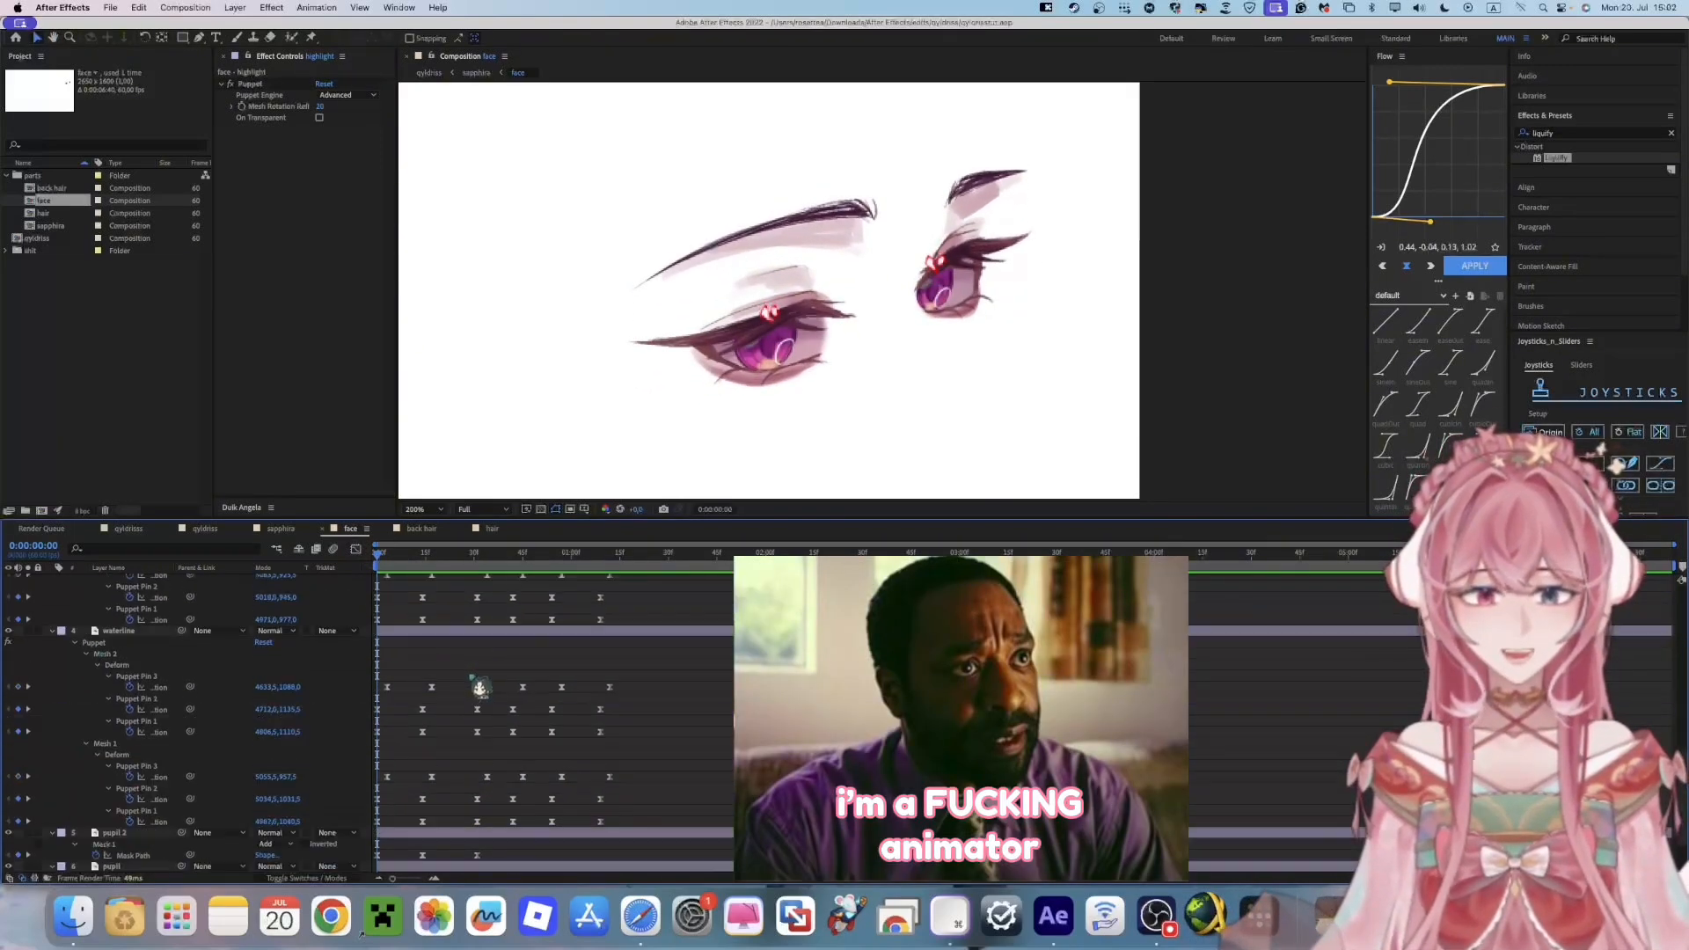
{"action": "left_click", "coordinate": [471, 866]}
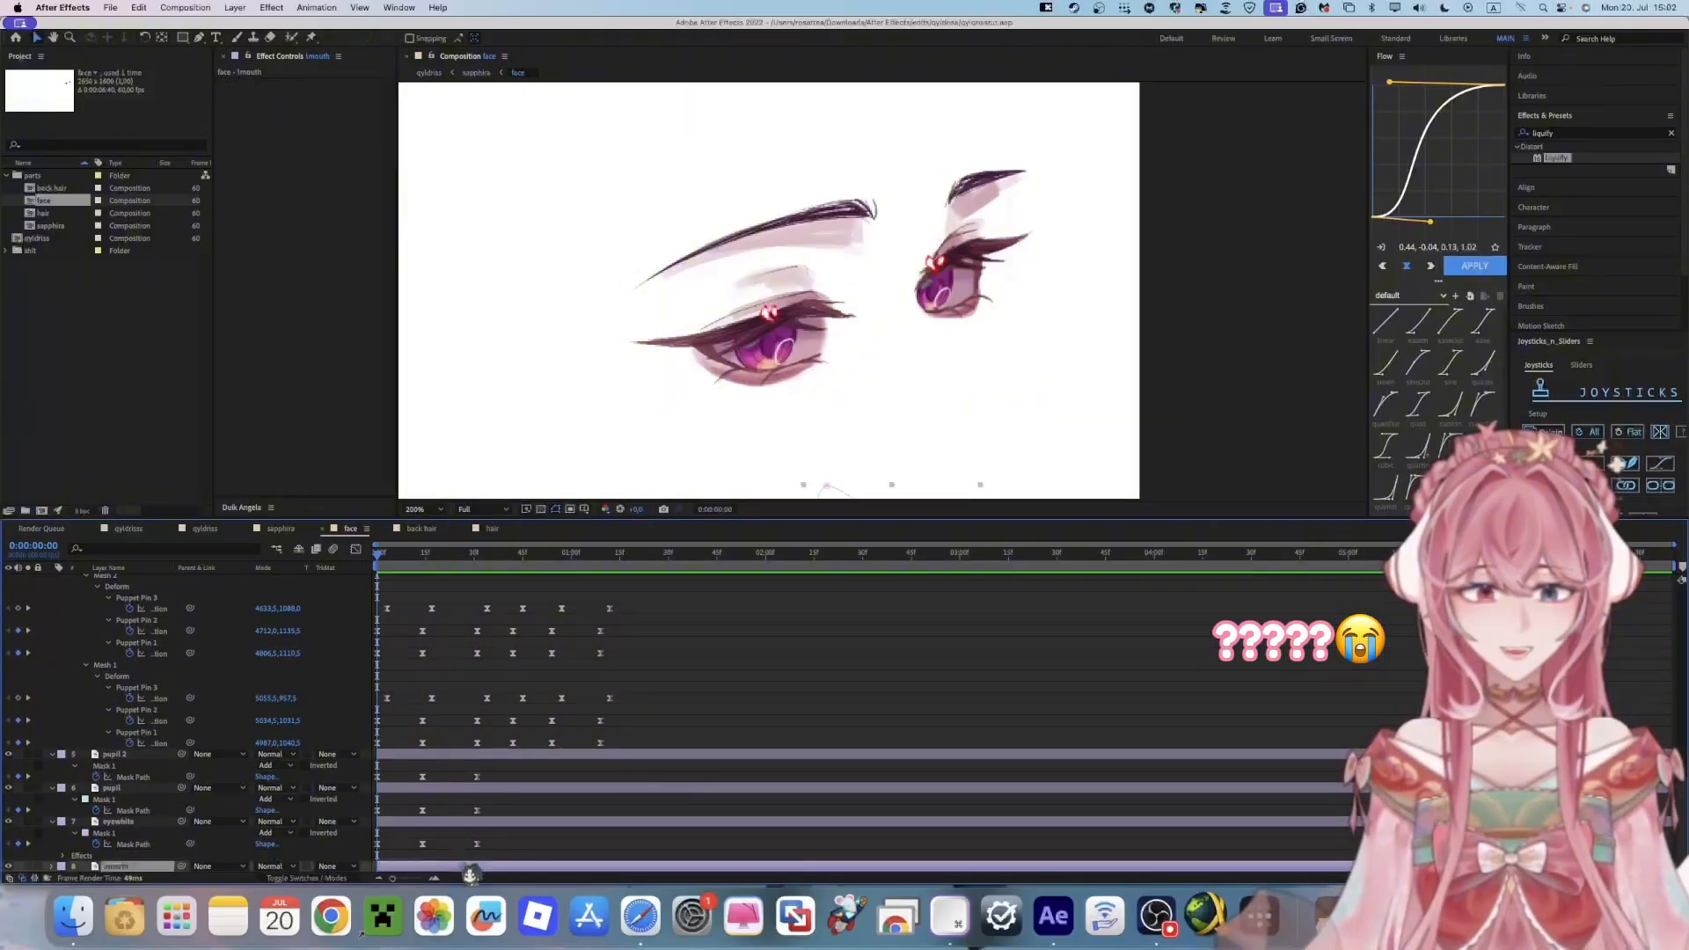
{"action": "scroll", "coordinate": [545, 680], "scroll_direction": "up", "scroll_amount": 1}
{"action": "scroll", "coordinate": [546, 679], "scroll_direction": "up", "scroll_amount": 6}
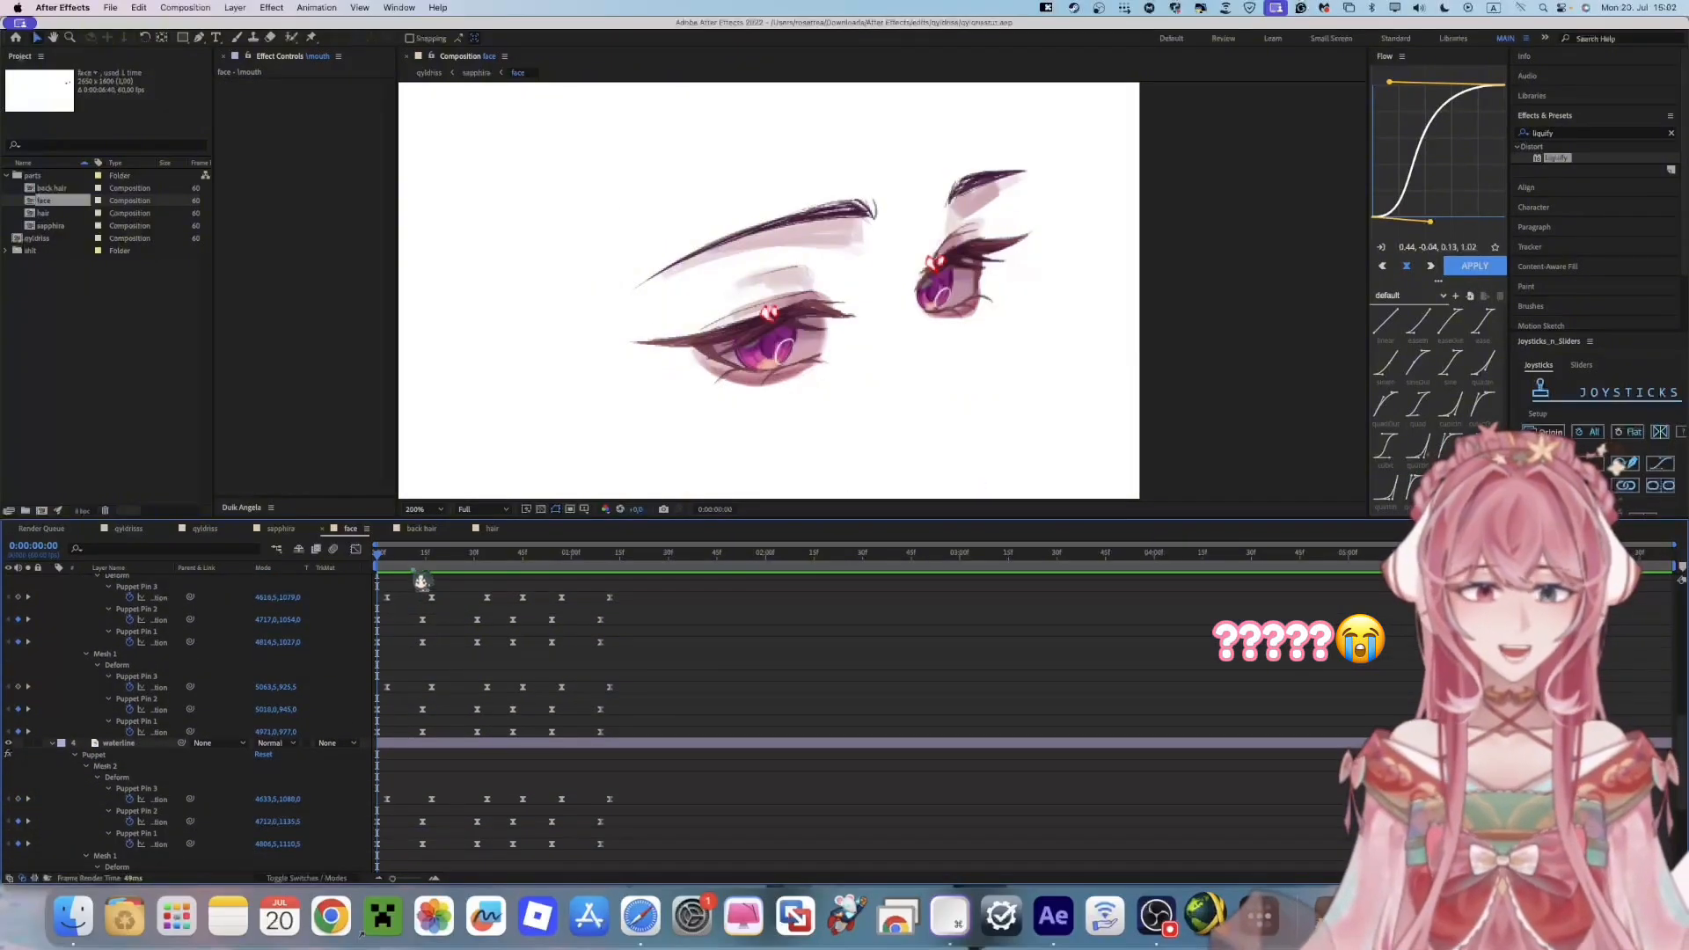
{"action": "key", "text": "space"}
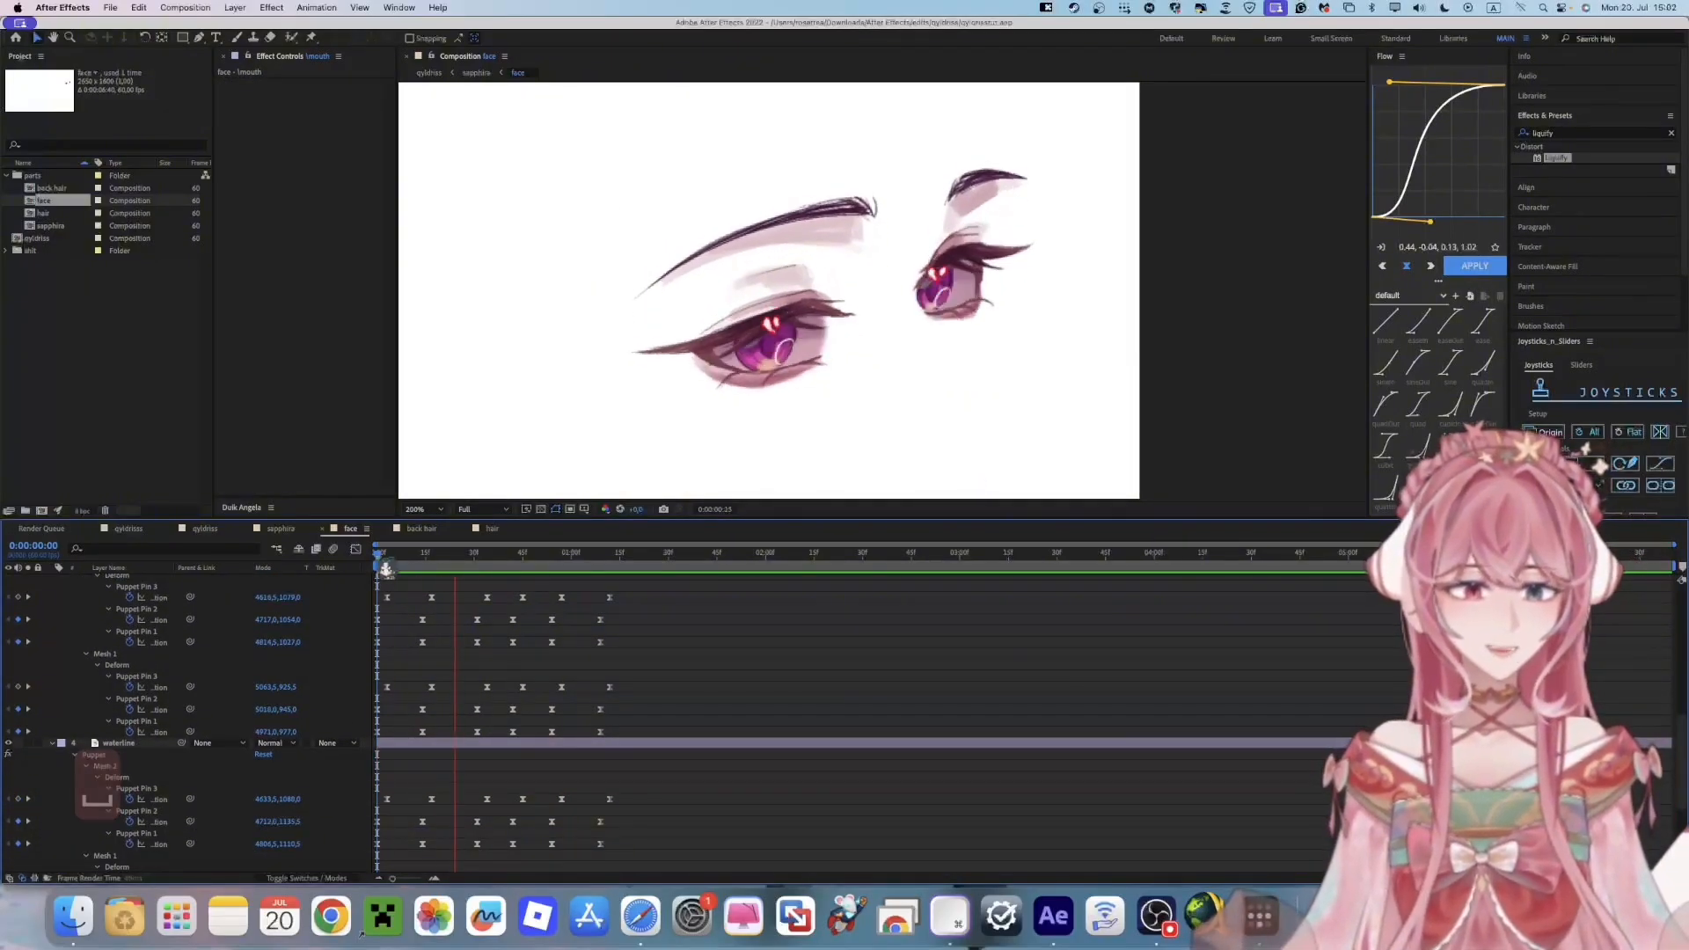
Collapse all layers' properties and reveal only the keyframes of the two pupil layers and the waterline layer
{"action": "scroll", "coordinate": [616, 669], "scroll_direction": "up", "scroll_amount": 8}
{"action": "key", "text": "u"}
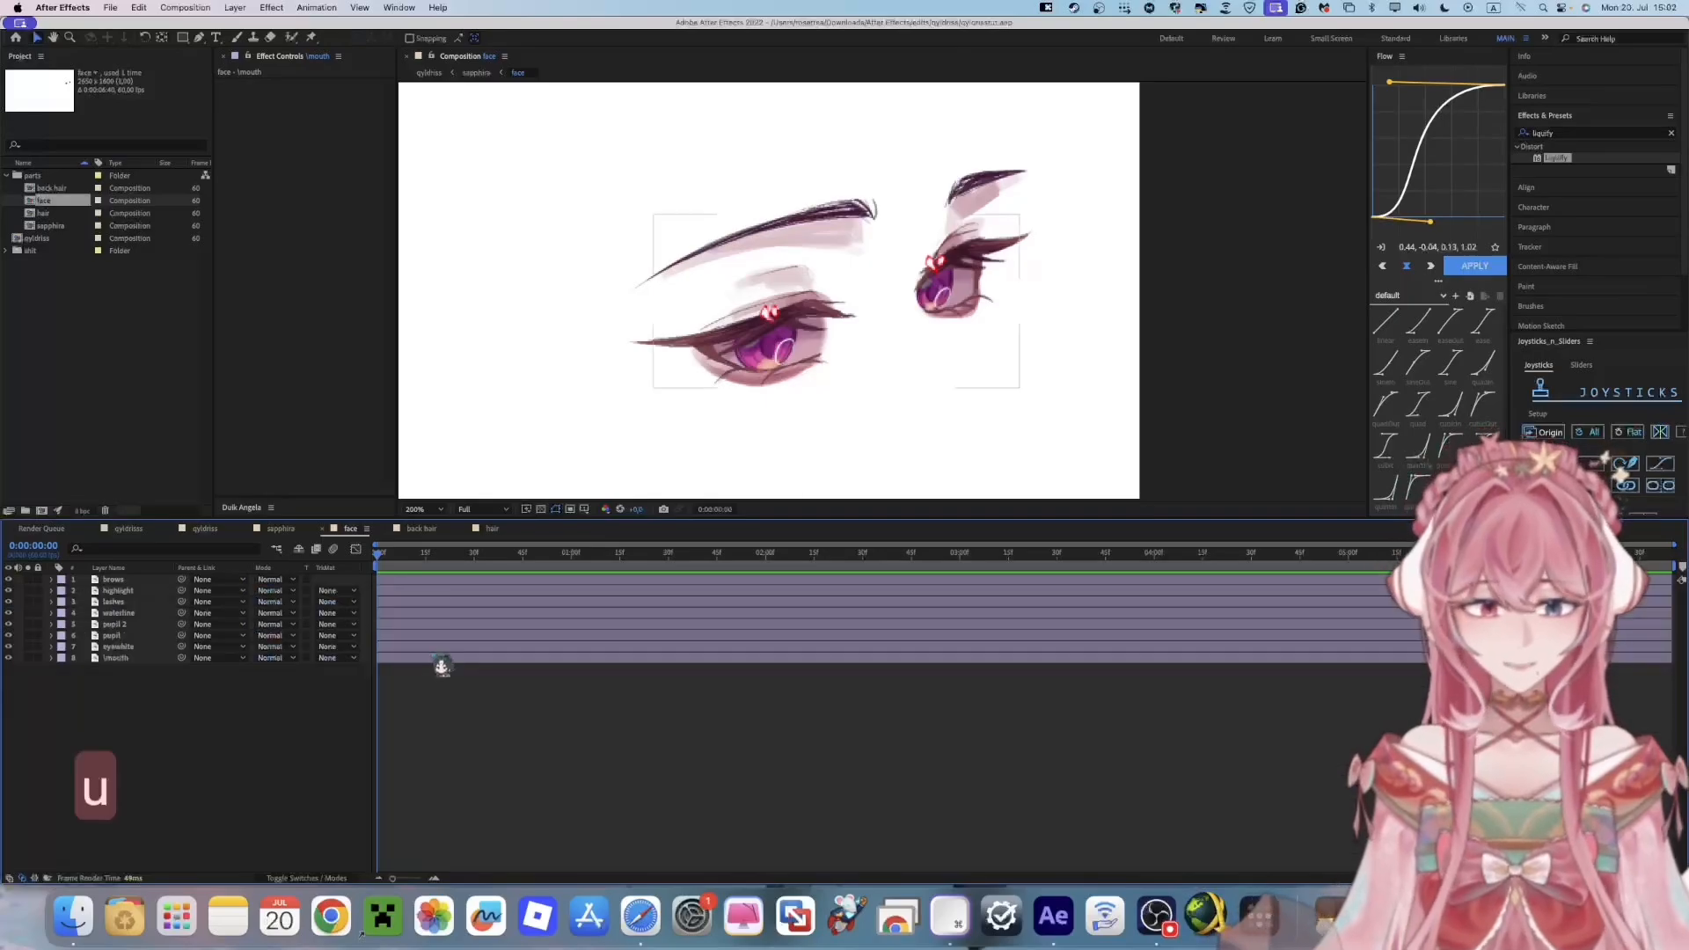
{"action": "left_click", "coordinate": [141, 636]}
{"action": "left_click", "coordinate": [147, 624], "text": "shift"}
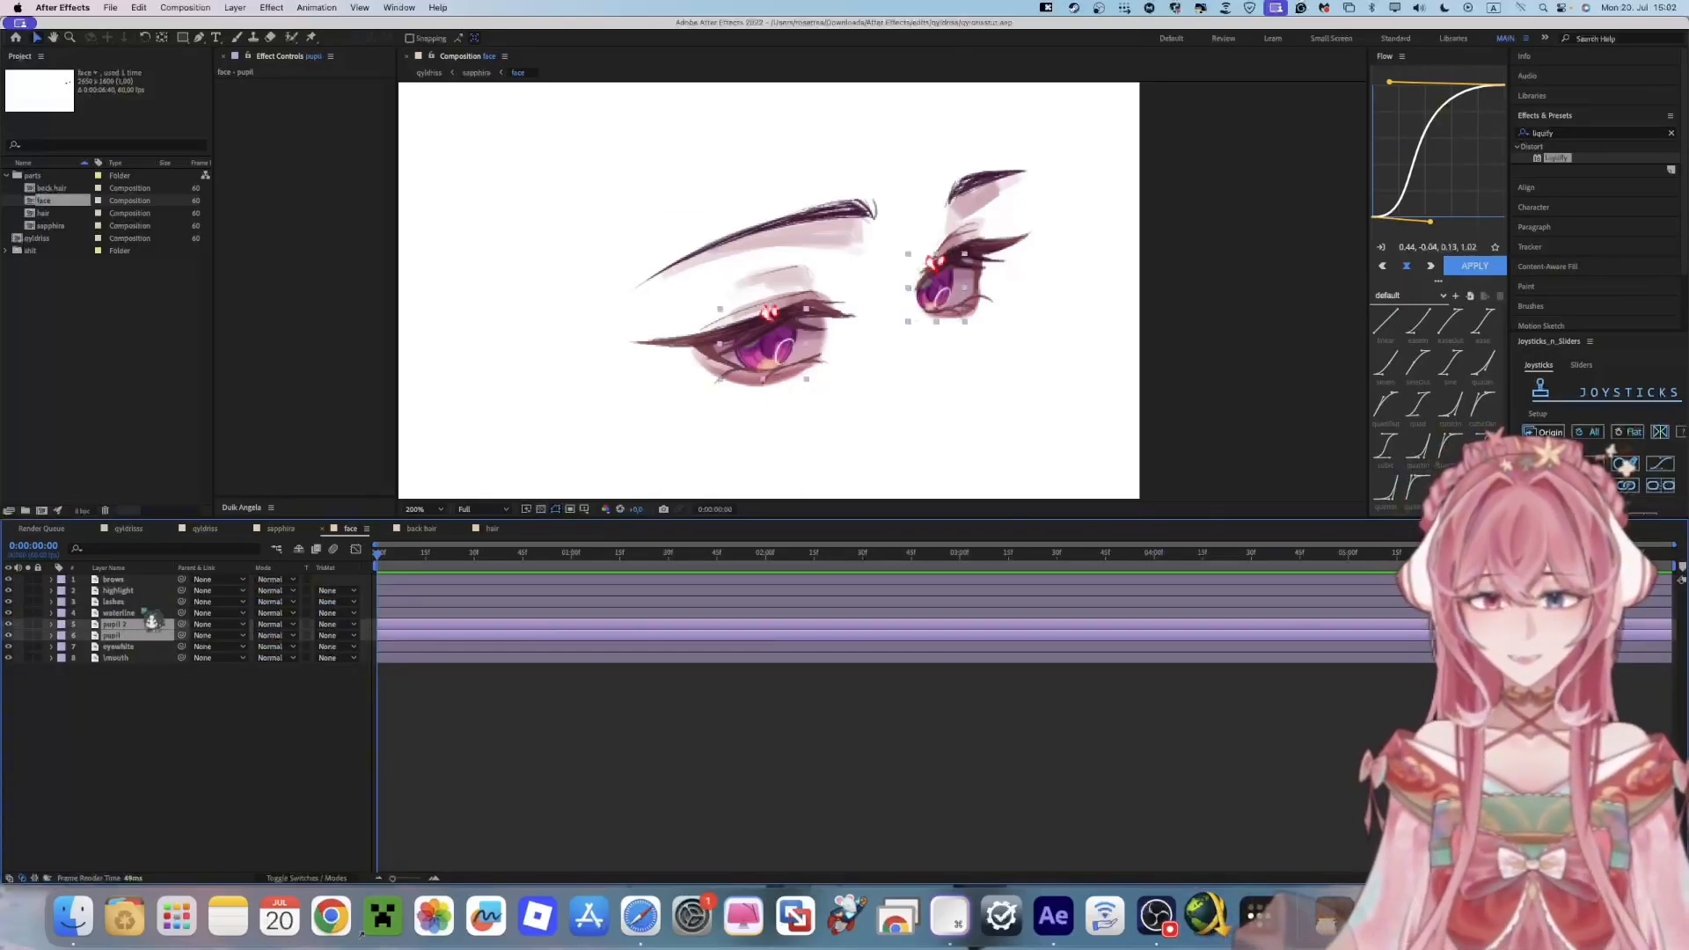
{"action": "key", "text": "u"}
{"action": "left_click", "coordinate": [457, 614]}
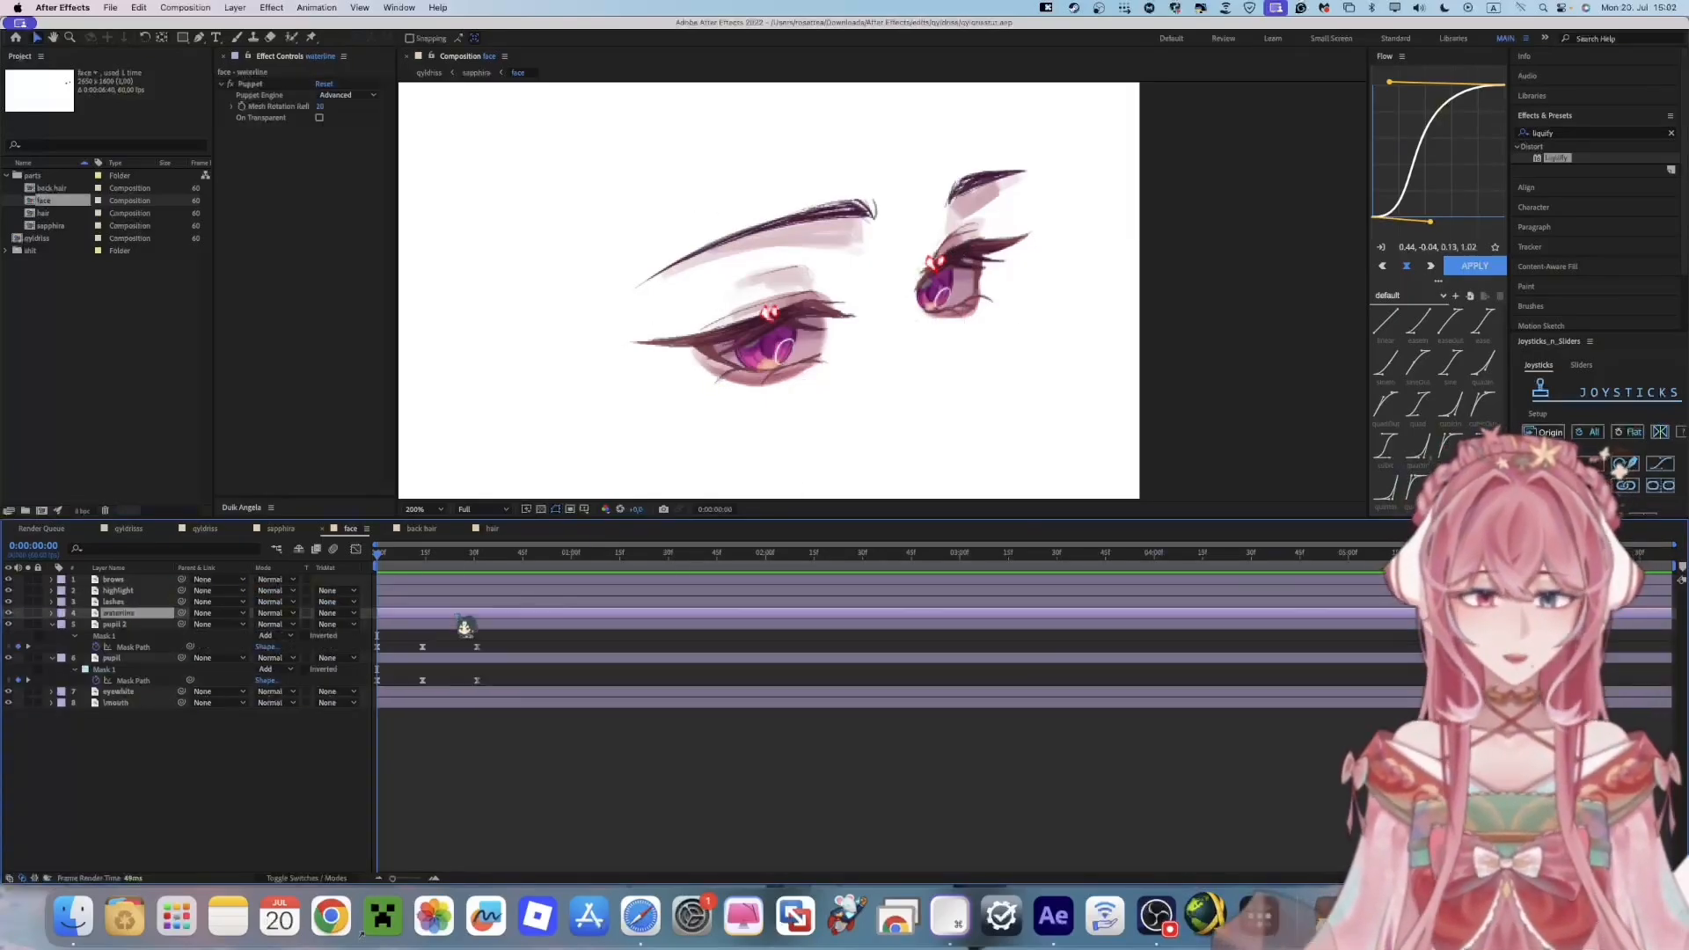
{"action": "key", "text": "u"}
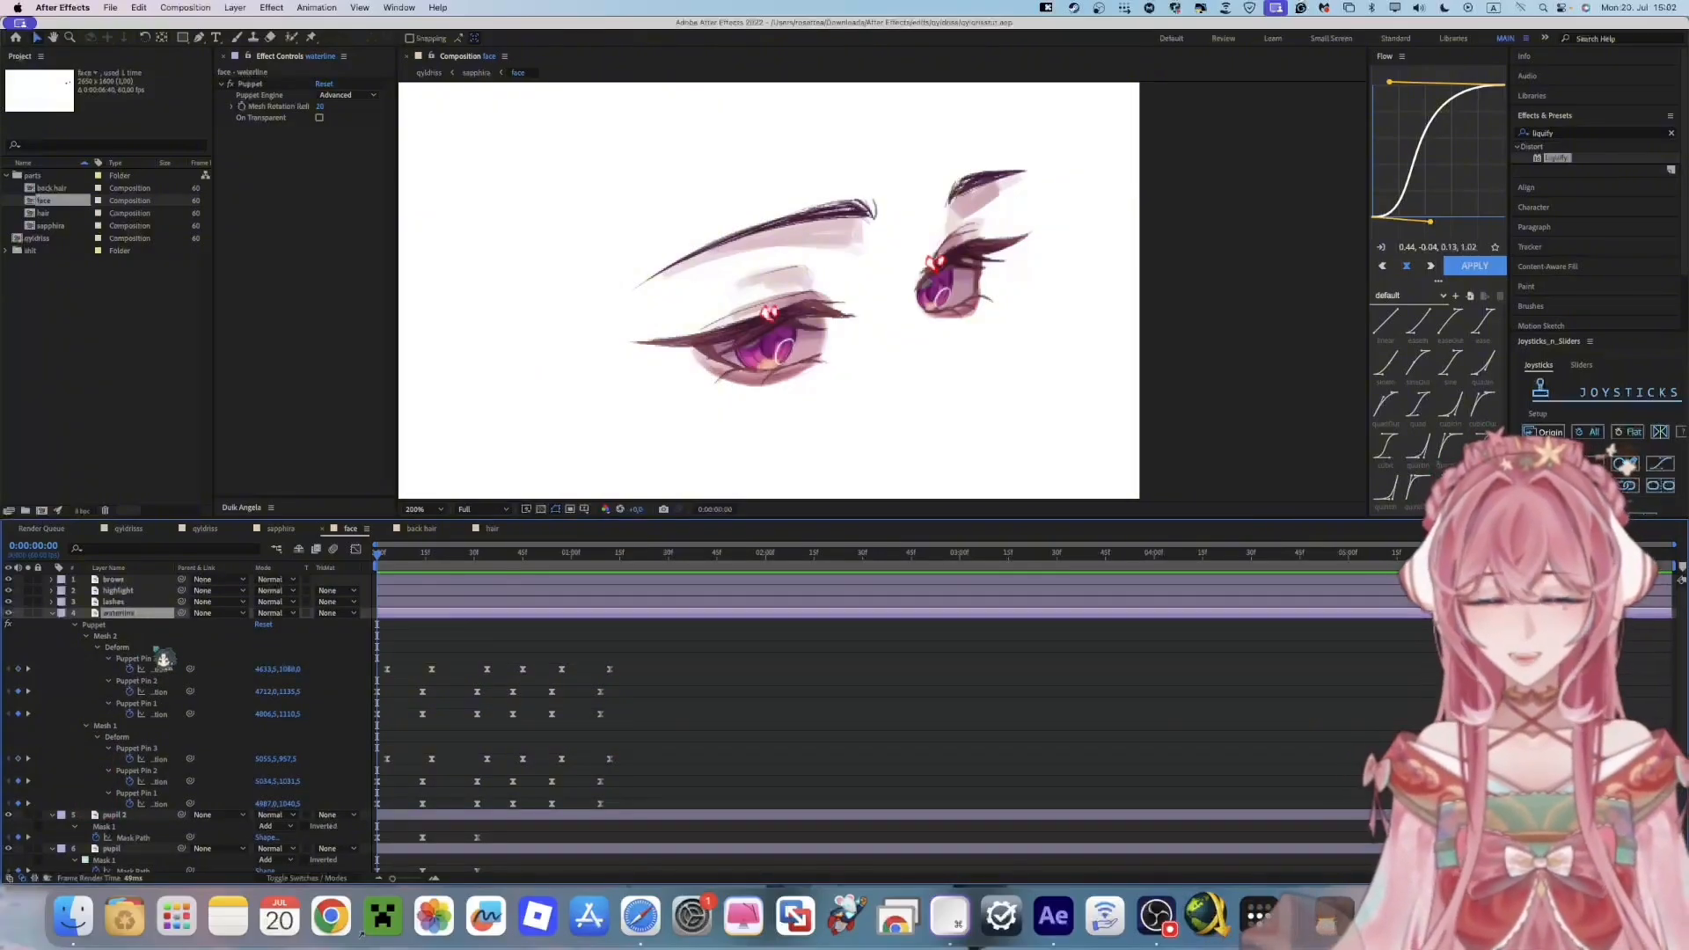
Move the pupil layer's anchor point onto the center of the far eye's iris
{"action": "left_click_drag", "start_coordinate": [889, 358], "coordinate": [966, 325]}
{"action": "scroll", "coordinate": [967, 325], "scroll_direction": "down", "scroll_amount": 2}
{"action": "left_click", "coordinate": [916, 281]}
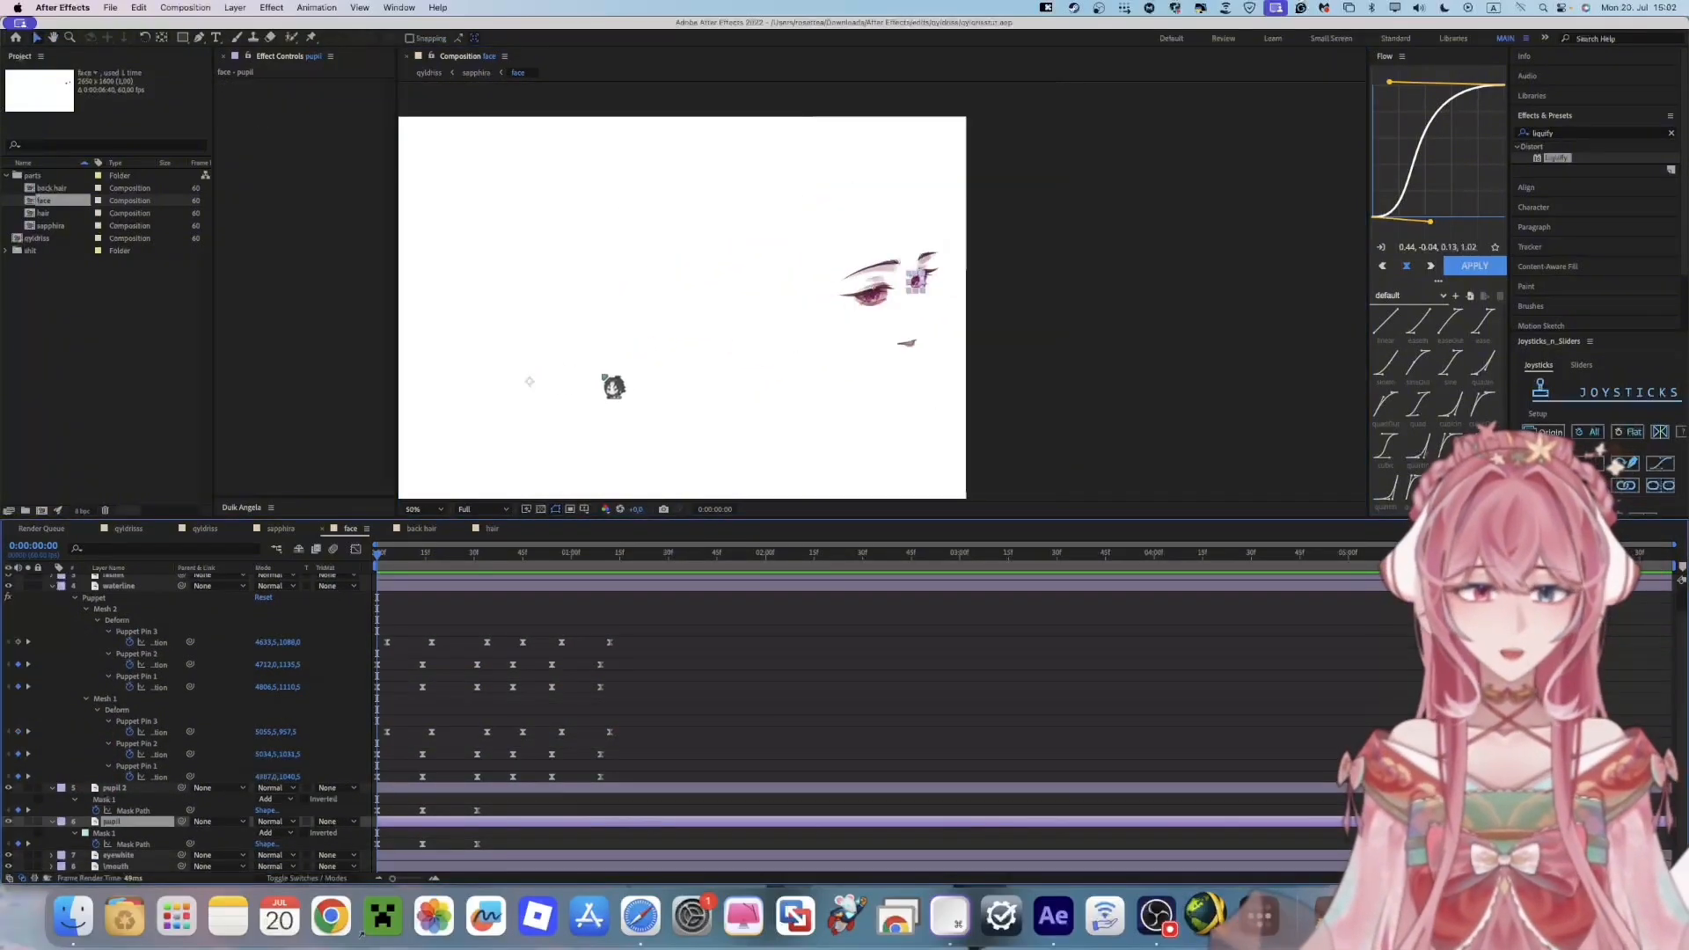
{"action": "left_click_drag", "start_coordinate": [631, 401], "coordinate": [888, 356]}
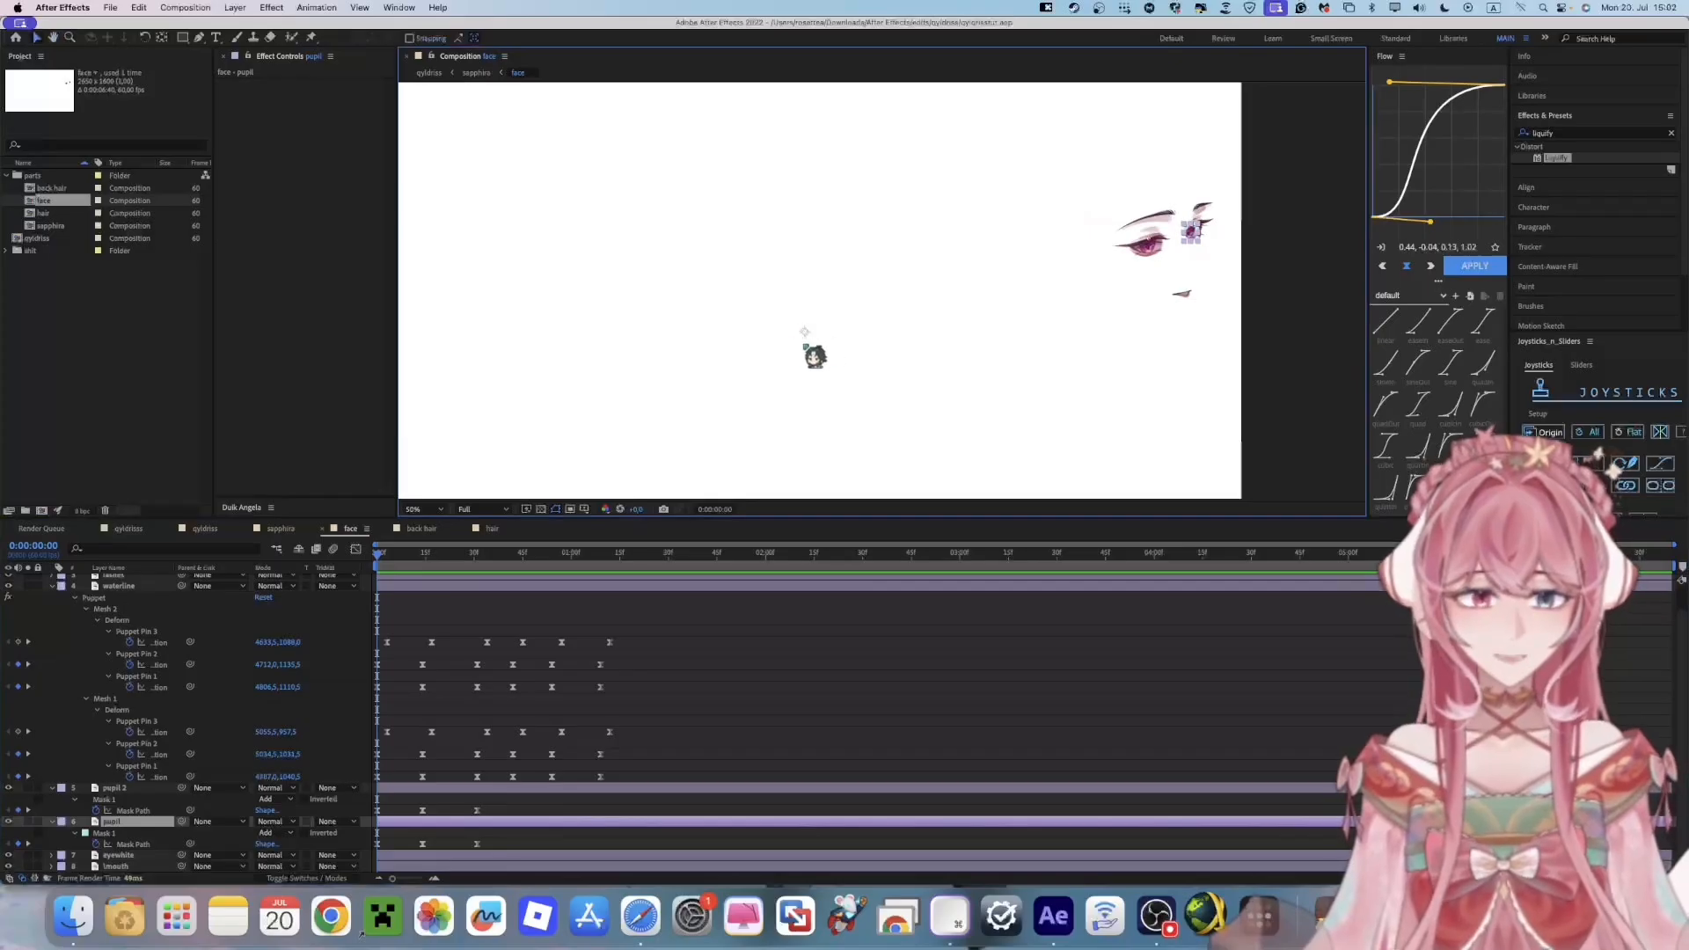
{"action": "scroll", "coordinate": [820, 342], "scroll_direction": "up", "scroll_amount": 3}
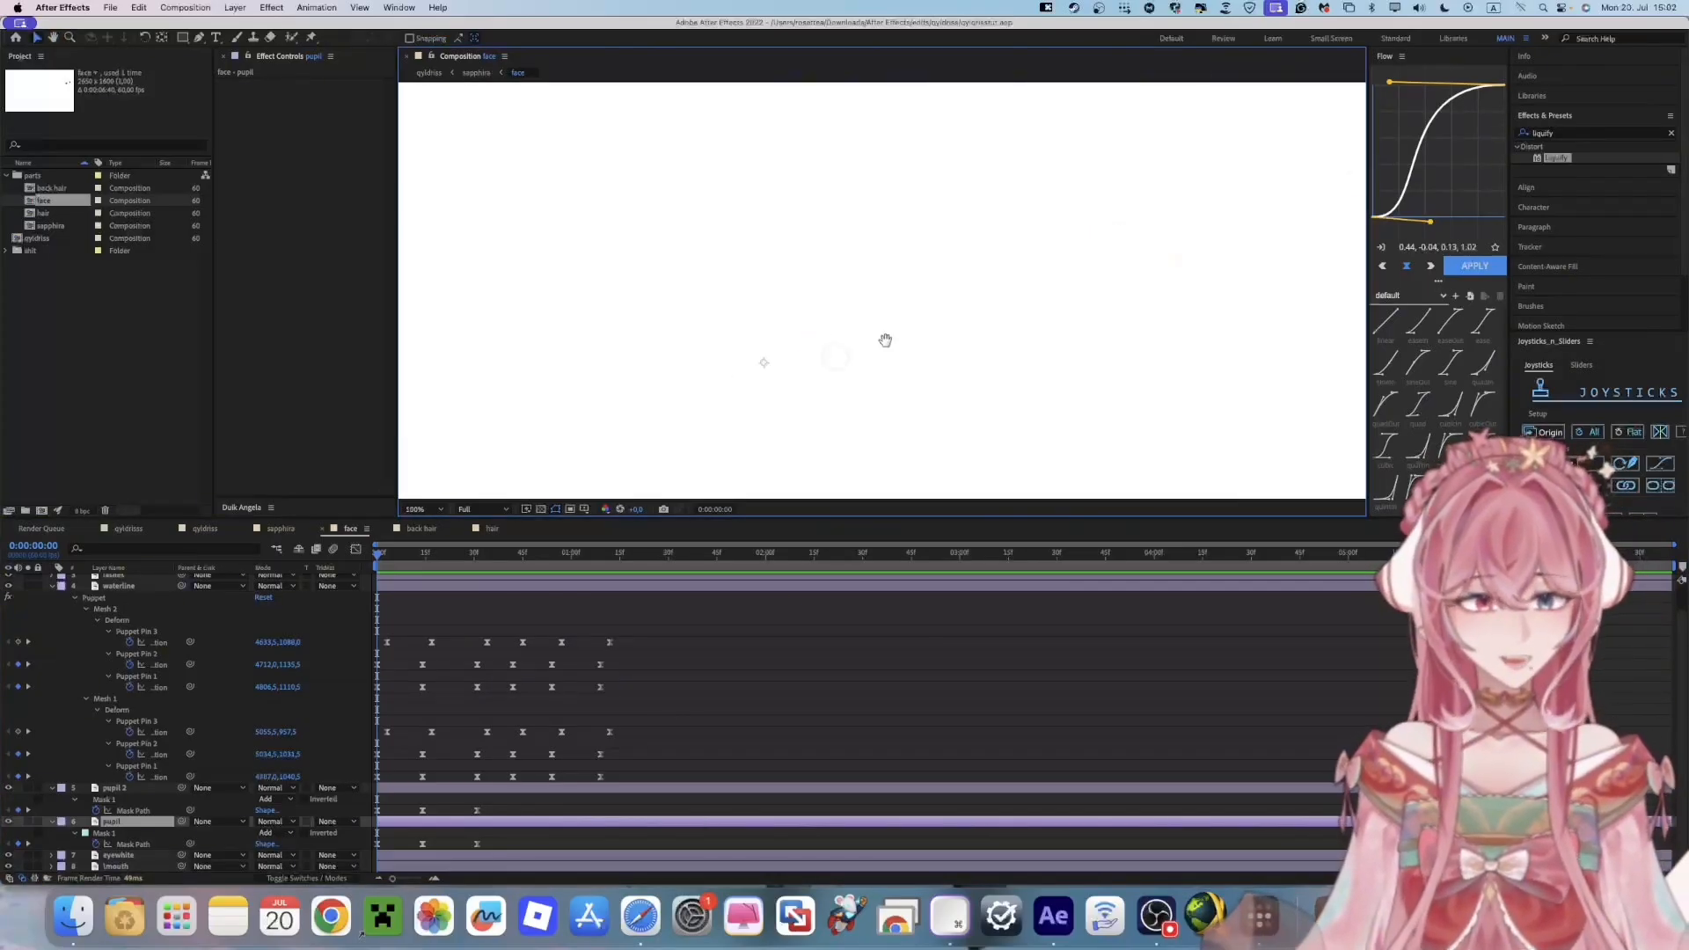
{"action": "scroll", "coordinate": [888, 340], "scroll_direction": "down", "scroll_amount": 2}
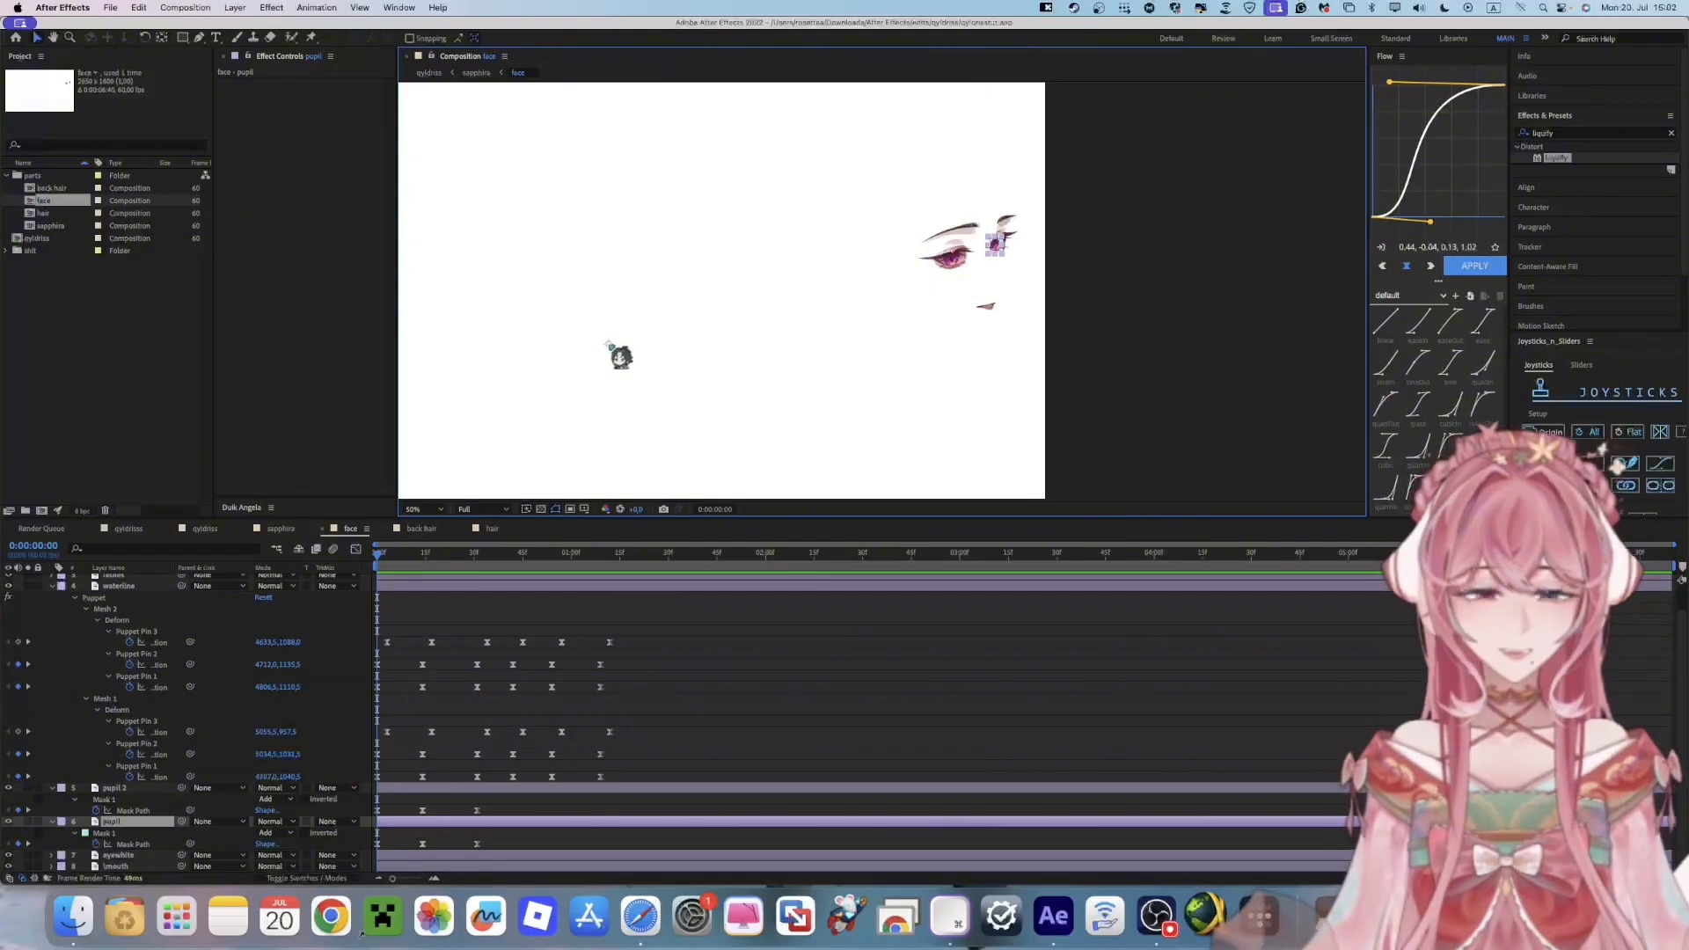
{"action": "key", "text": "y"}
{"action": "key", "text": "y"}
{"action": "key", "text": "y"}
{"action": "key", "text": "y"}
{"action": "key", "text": "y"}
{"action": "key", "text": "y"}
{"action": "key", "text": "y"}
{"action": "key", "text": "y"}
{"action": "key", "text": "y"}
{"action": "key", "text": "y"}
{"action": "key", "text": "y"}
{"action": "key", "text": "y"}
{"action": "key", "text": "y"}
{"action": "key", "text": "y"}
{"action": "key", "text": "y"}
{"action": "key", "text": "y"}
{"action": "key", "text": "y"}
{"action": "key", "text": "y"}
{"action": "key", "text": "y"}
{"action": "key", "text": "y"}
{"action": "key", "text": "y"}
{"action": "key", "text": "y"}
{"action": "key", "text": "y"}
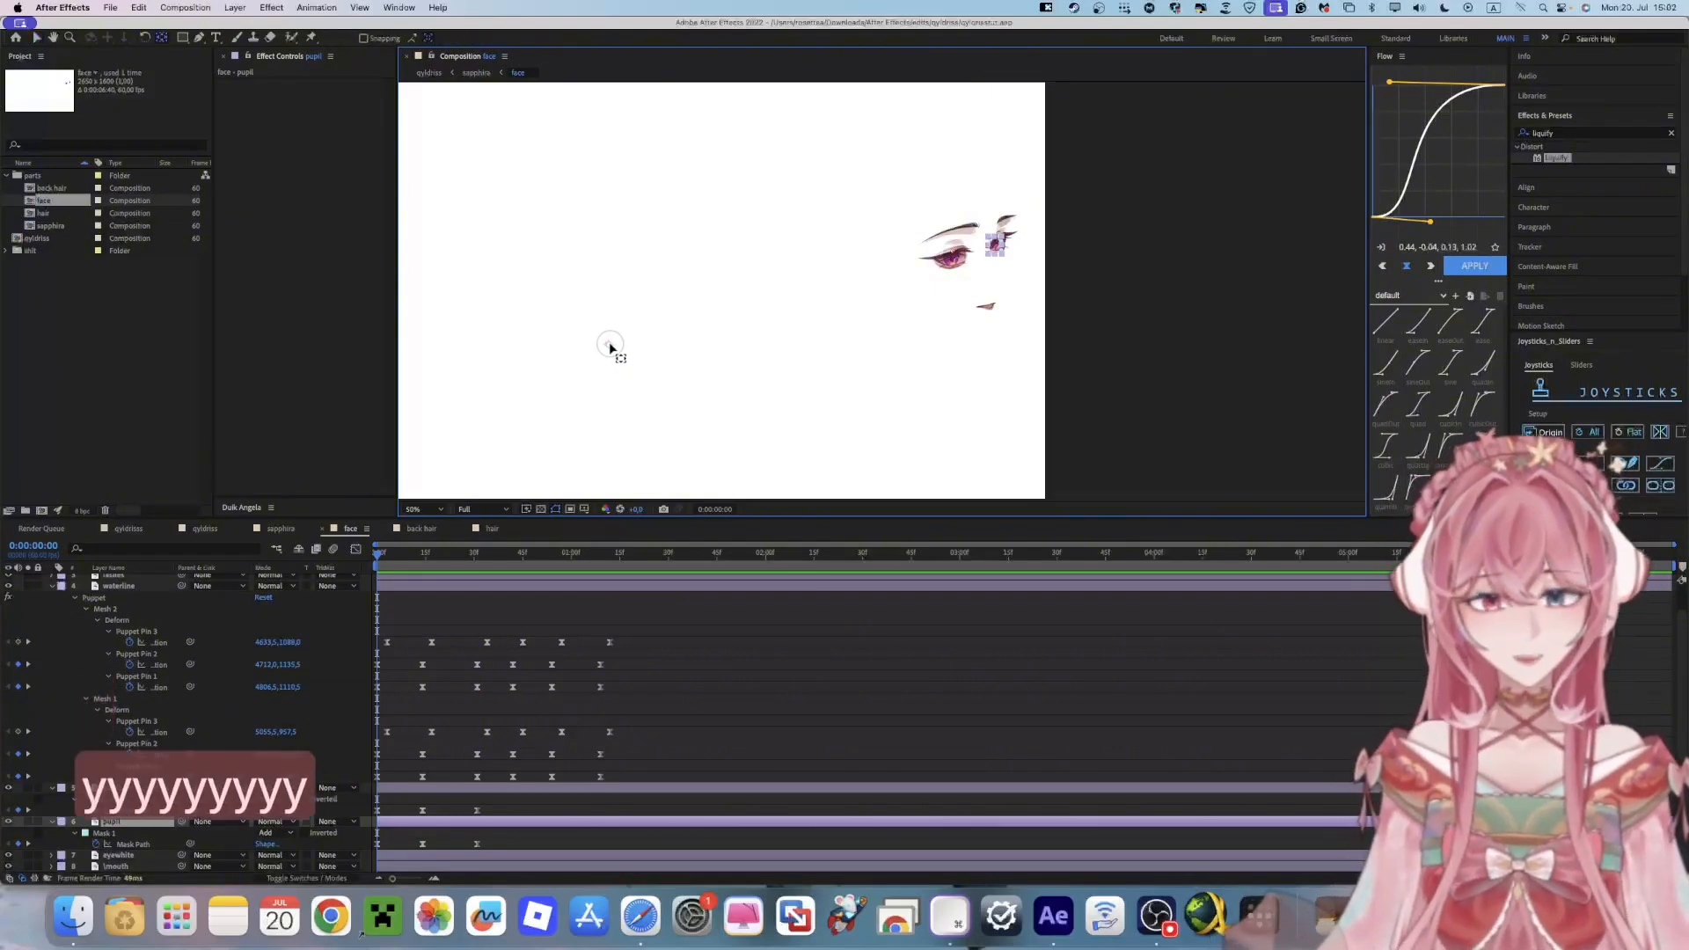
{"action": "scroll", "coordinate": [1000, 251], "scroll_direction": "up", "scroll_amount": 6}
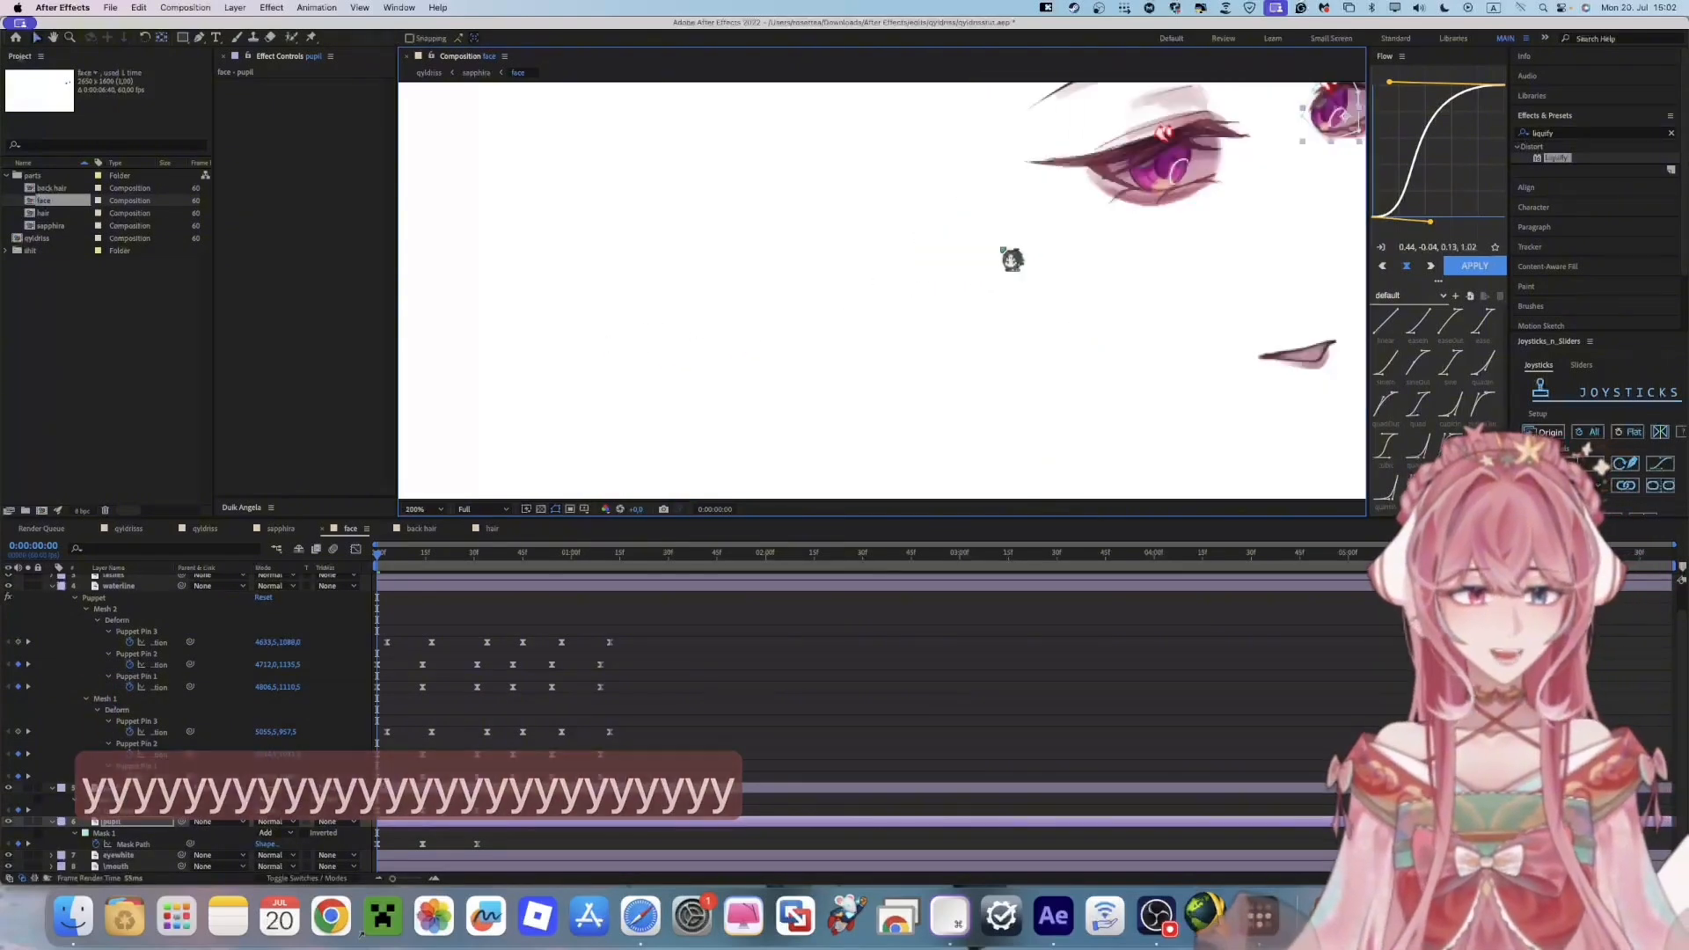
{"action": "key", "text": "y"}
{"action": "key", "text": "y"}
{"action": "key", "text": "y"}
{"action": "key", "text": "y"}
{"action": "key", "text": "y"}
{"action": "key", "text": "y"}
{"action": "key", "text": "y"}
{"action": "key", "text": "y"}
{"action": "key", "text": "y"}
{"action": "key", "text": "y"}
{"action": "key", "text": "y"}
{"action": "key", "text": "y"}
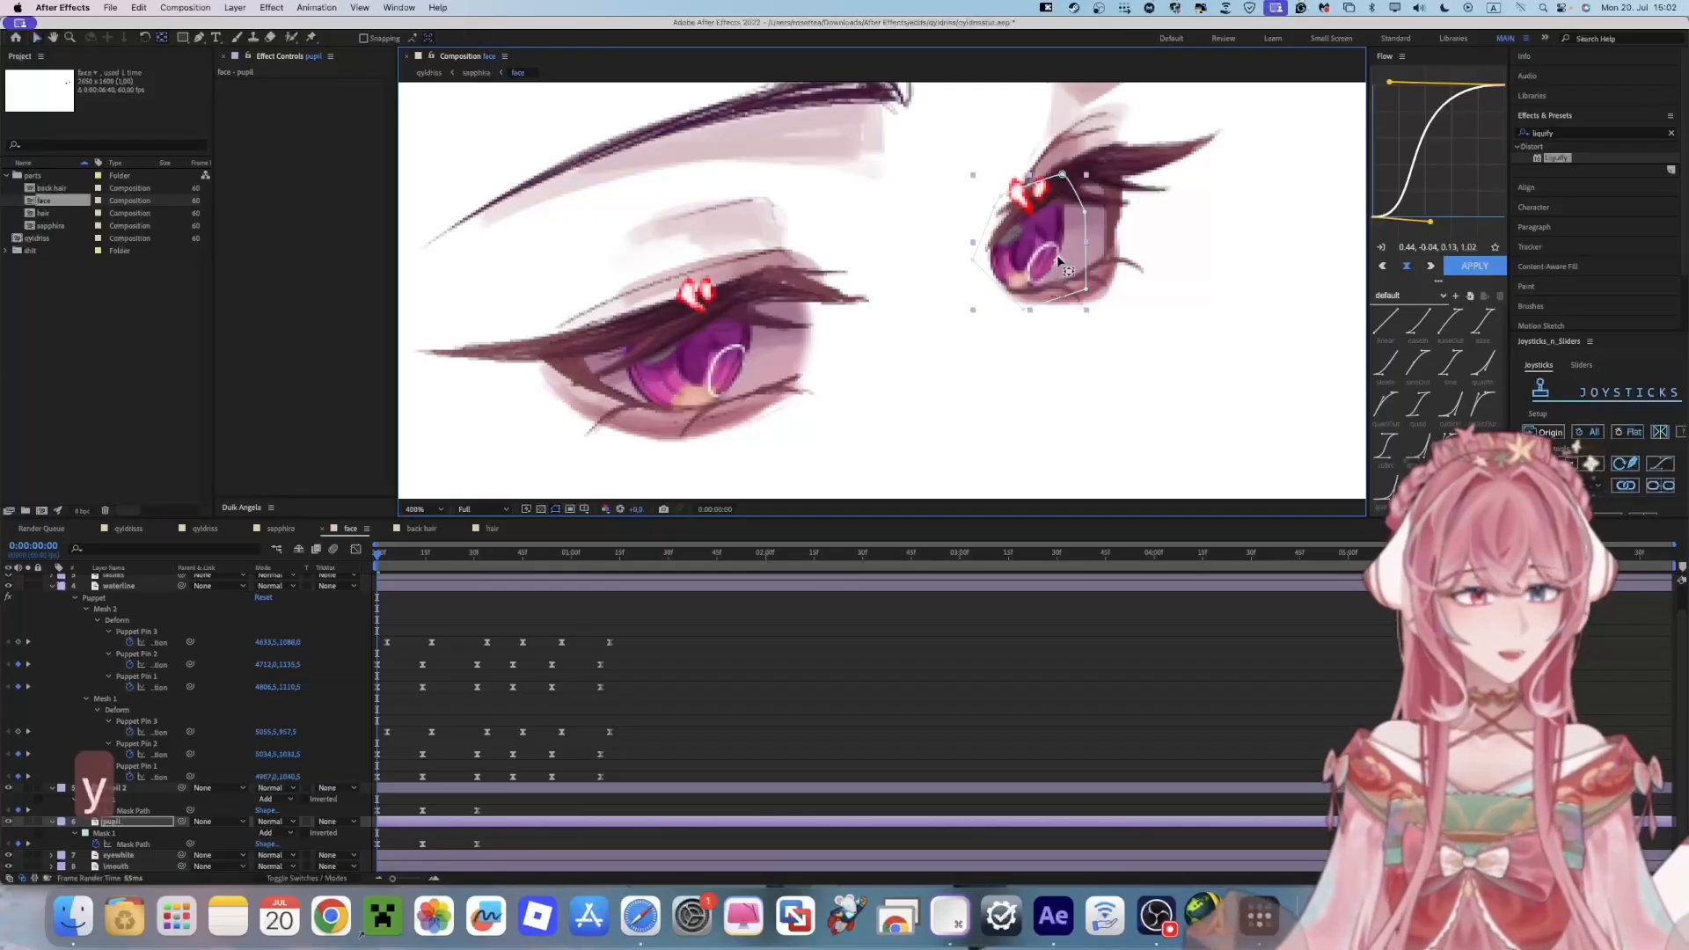
Move the pupil 2 layer's anchor point onto the center of the near eye's iris
{"action": "scroll", "coordinate": [1011, 260], "scroll_direction": "down", "scroll_amount": 3}
{"action": "left_click", "coordinate": [484, 788]}
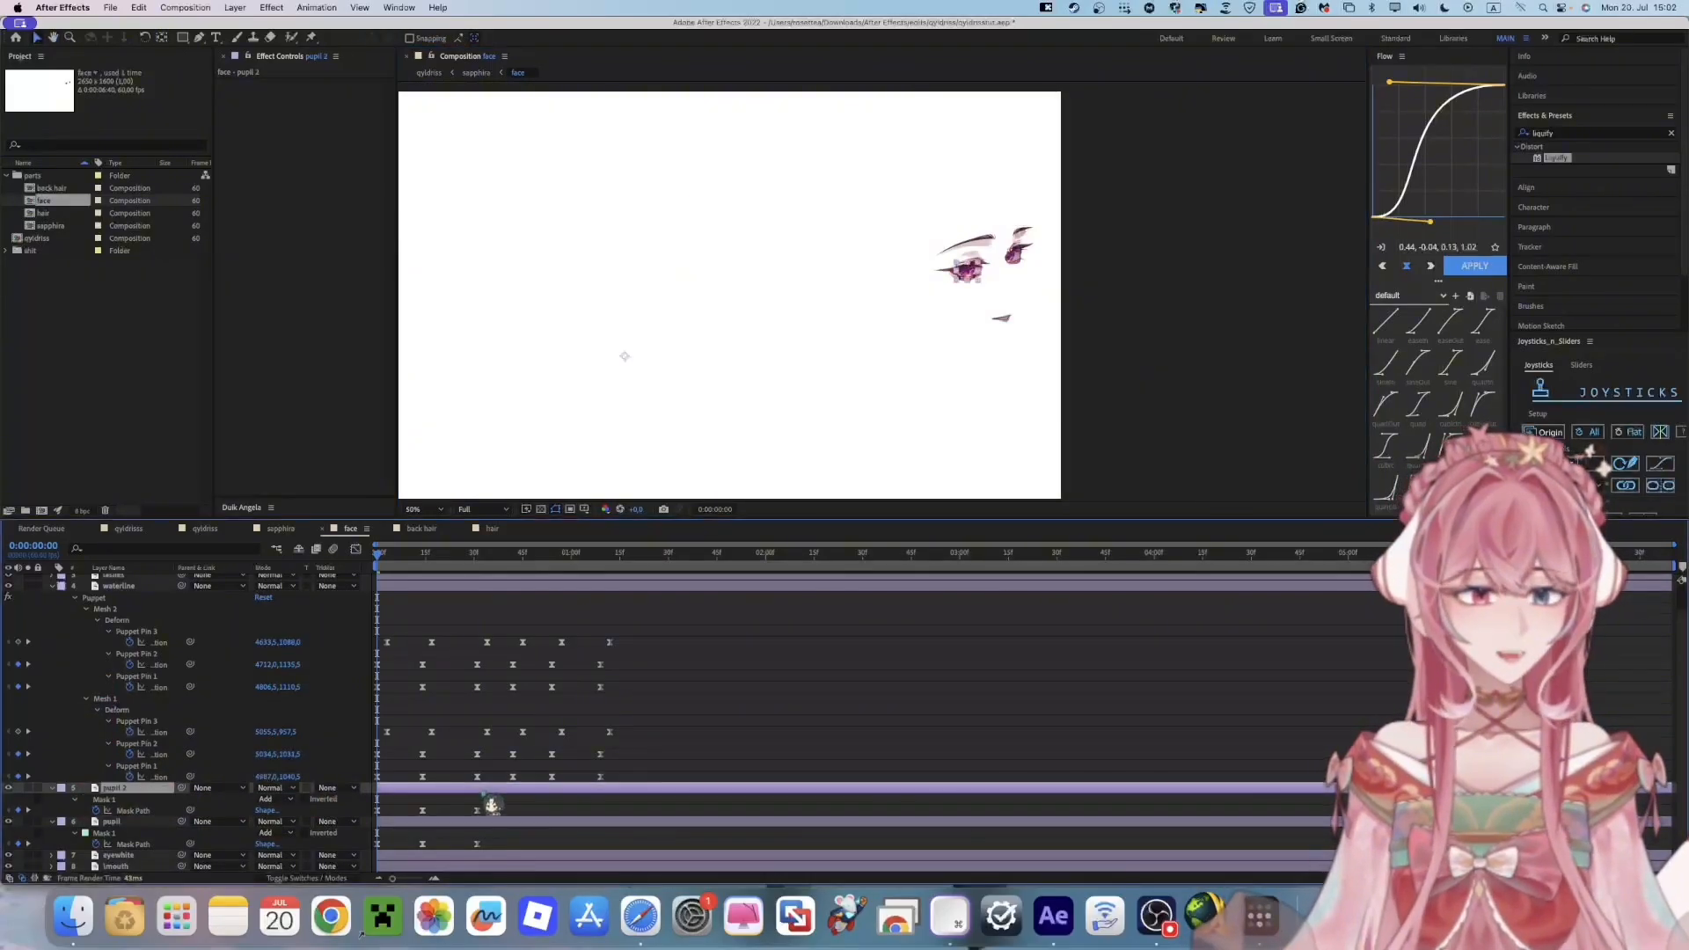
{"action": "left_click_drag", "start_coordinate": [766, 406], "coordinate": [788, 391]}
{"action": "key", "text": "y"}
{"action": "key", "text": "y"}
{"action": "key", "text": "y"}
{"action": "key", "text": "y"}
{"action": "left_click_drag", "start_coordinate": [645, 340], "coordinate": [990, 255]}
{"action": "key", "text": "y"}
{"action": "key", "text": "y"}
{"action": "key", "text": "y"}
{"action": "key", "text": "y"}
{"action": "key", "text": "y"}
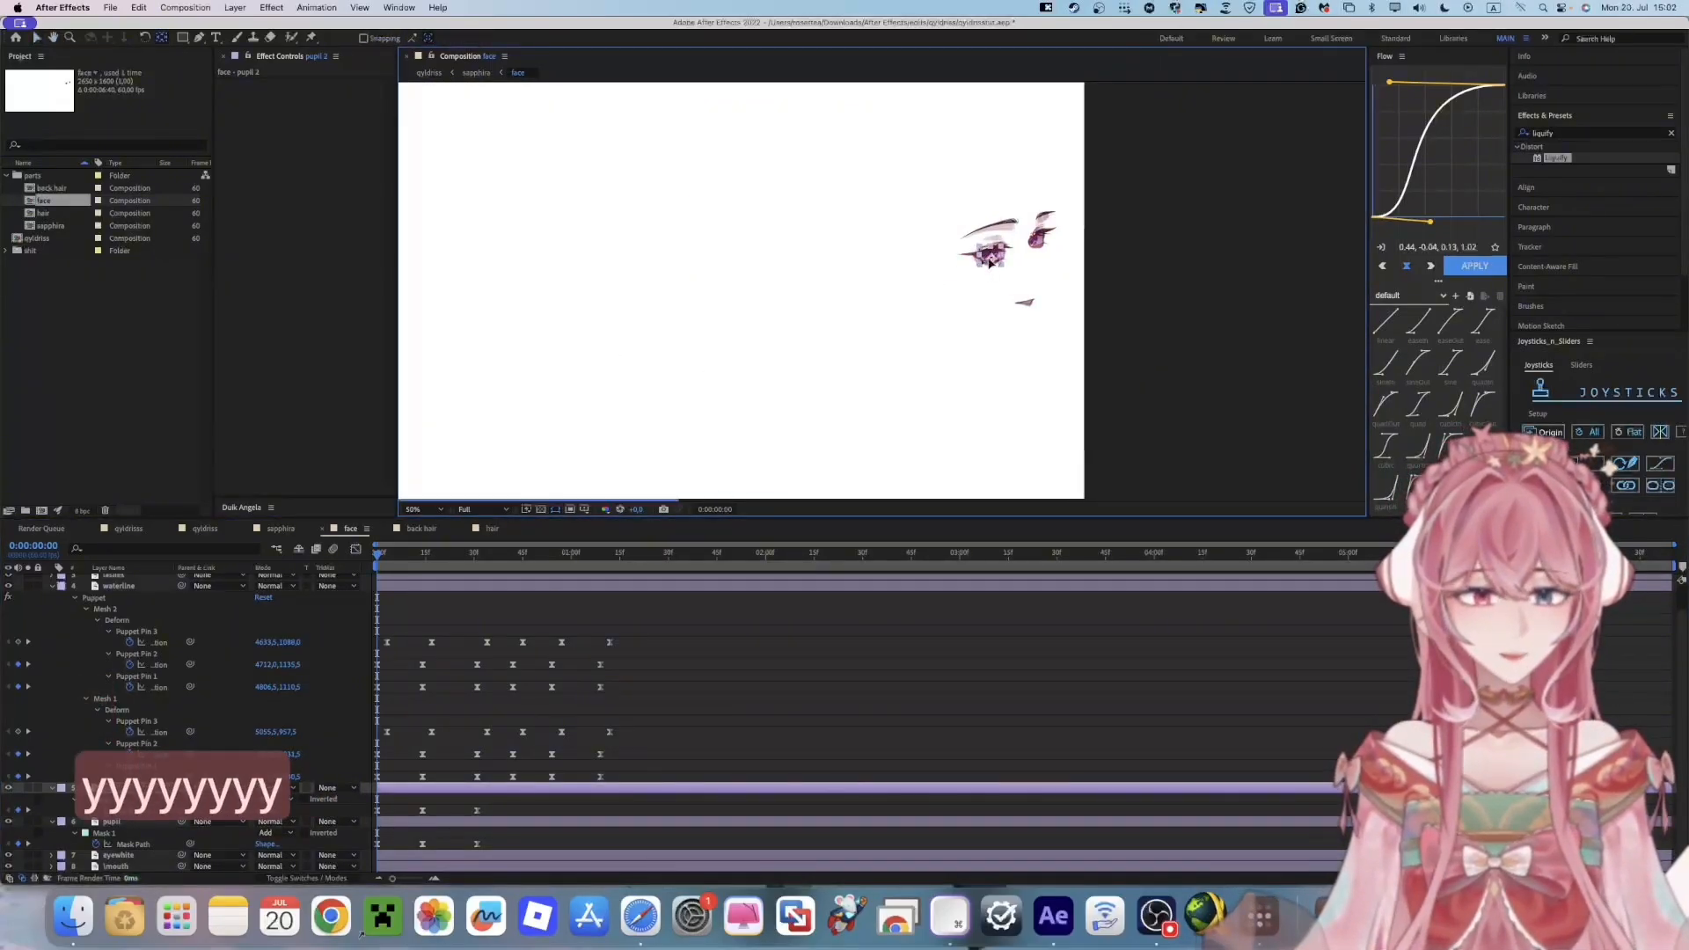
{"action": "scroll", "coordinate": [1011, 255], "scroll_direction": "up", "scroll_amount": 2}
{"action": "left_click_drag", "start_coordinate": [1131, 260], "coordinate": [814, 352]}
{"action": "left_click_drag", "start_coordinate": [1089, 287], "coordinate": [977, 364]}
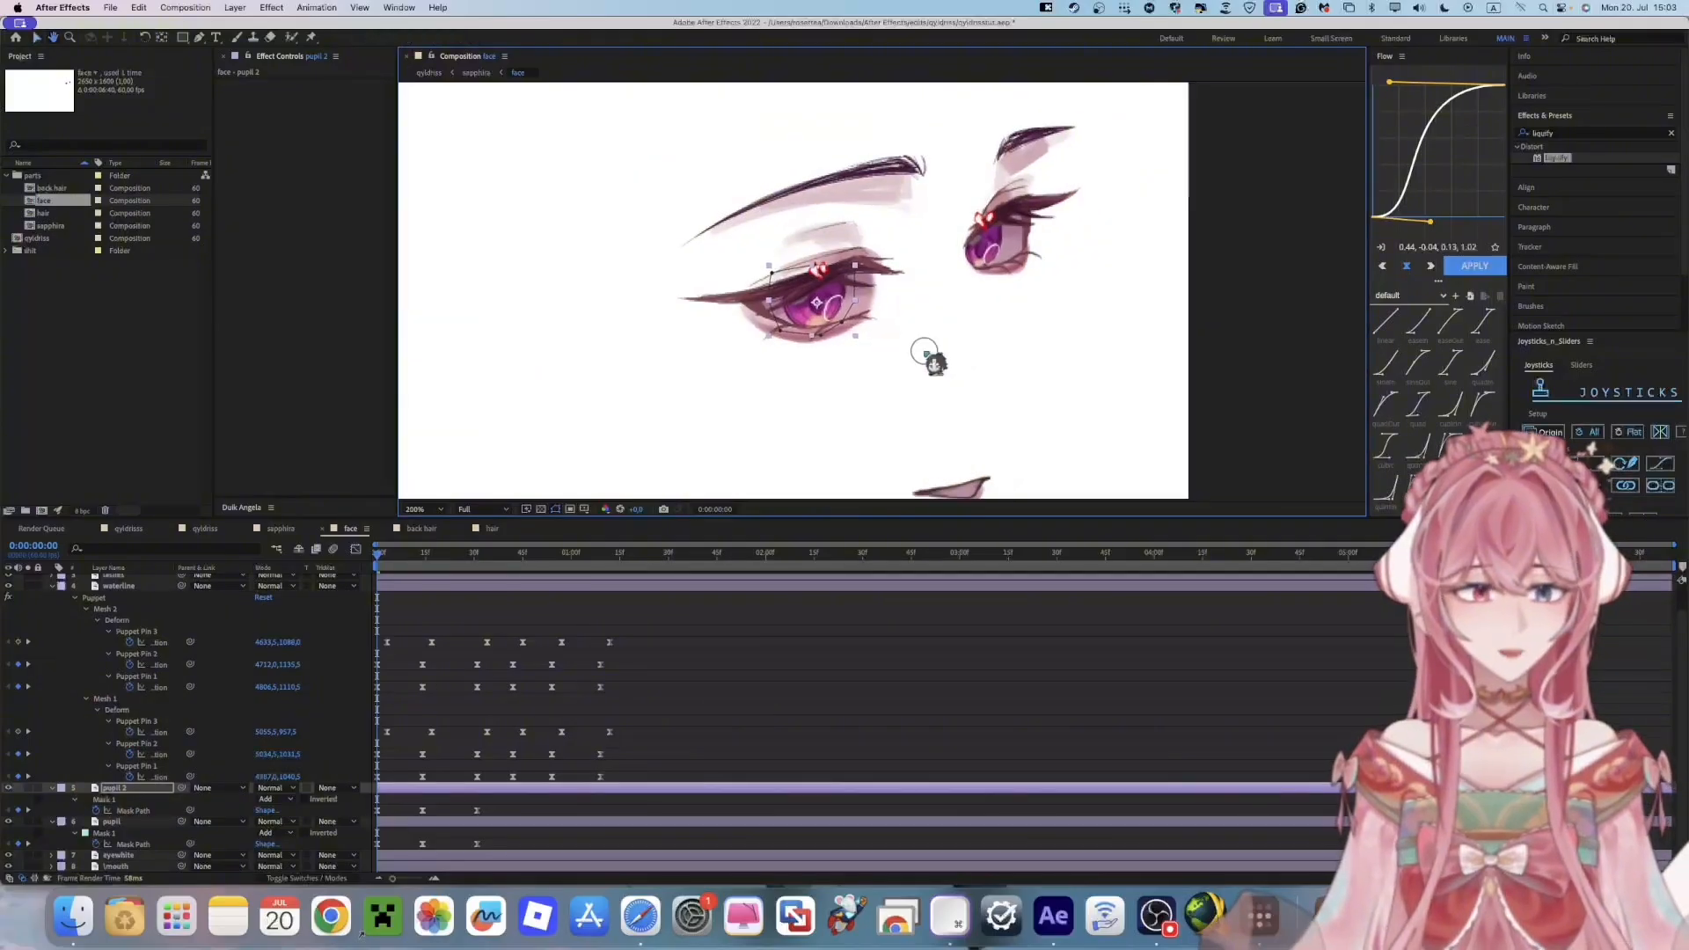
Keyframe the Scale of both pupil layers at 50% on the first frame and 55% at 0:00:00:14
{"action": "left_click", "coordinate": [429, 821], "text": "shift"}
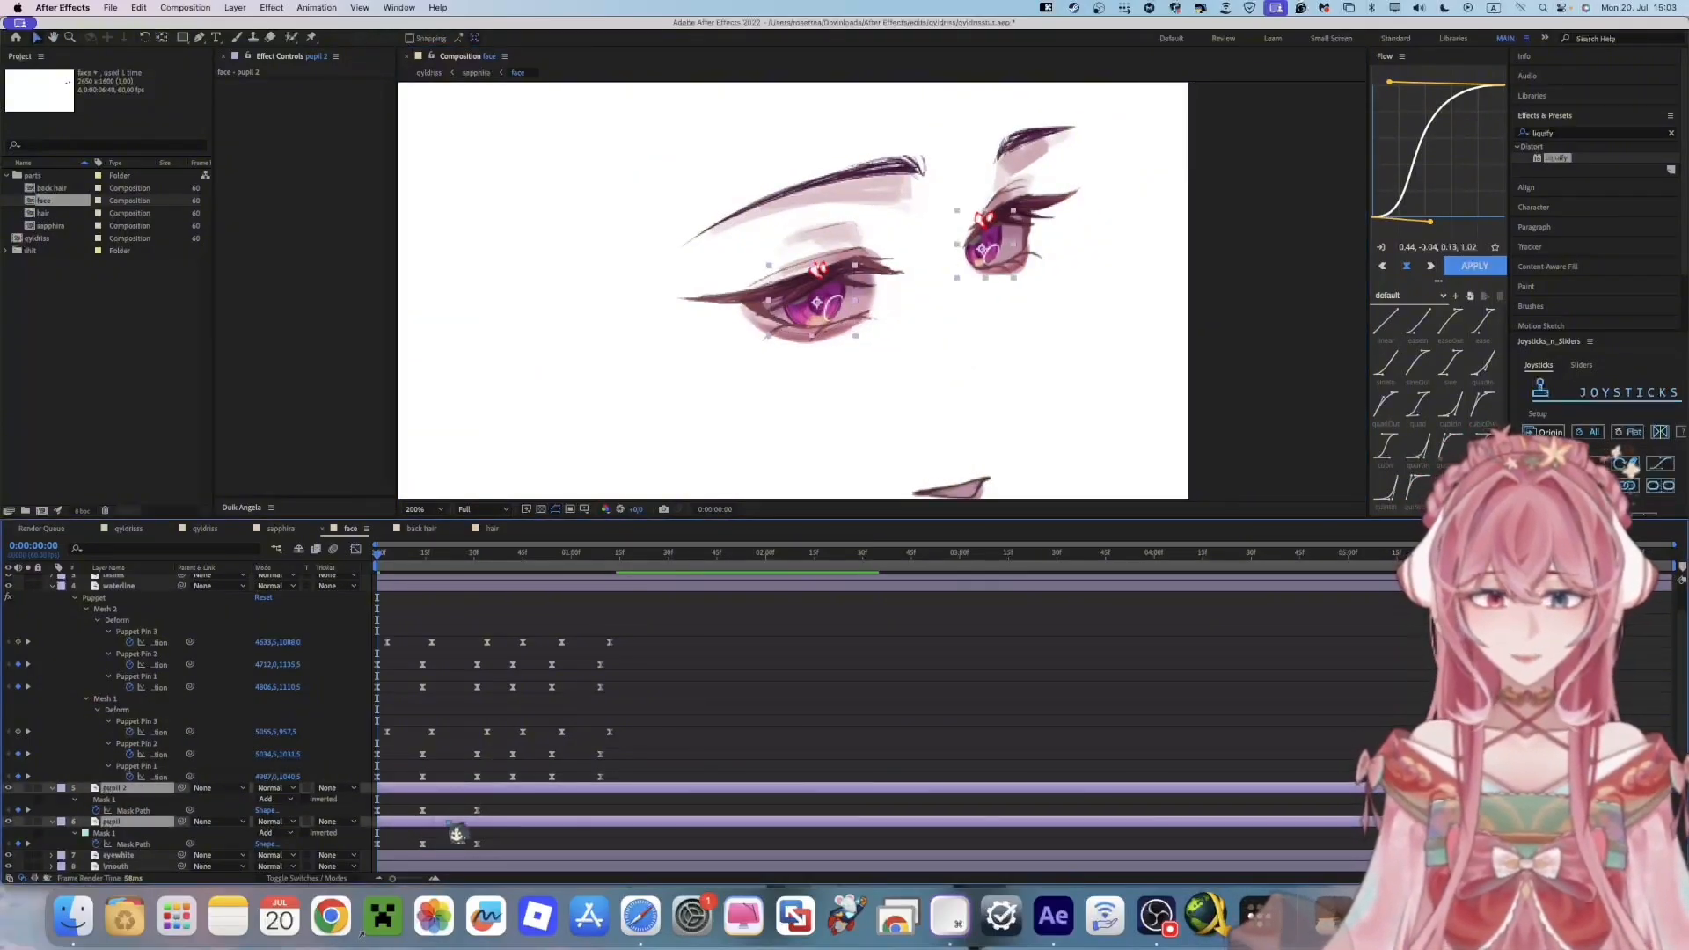
{"action": "key", "text": "s"}
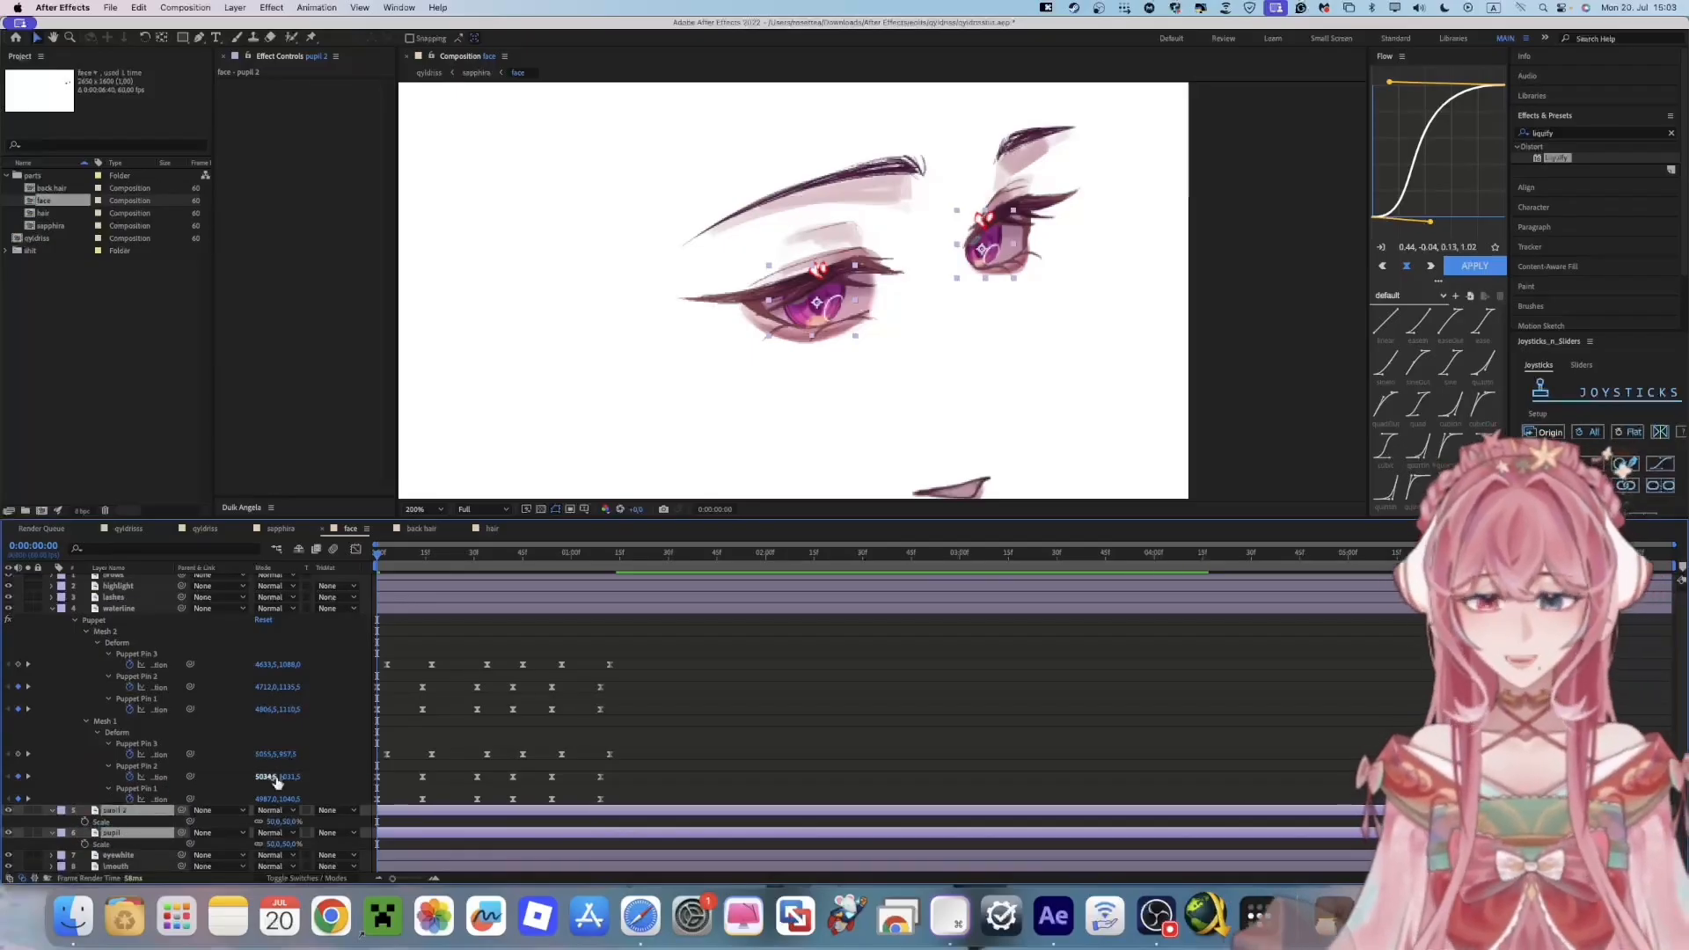
{"action": "left_click", "coordinate": [84, 820]}
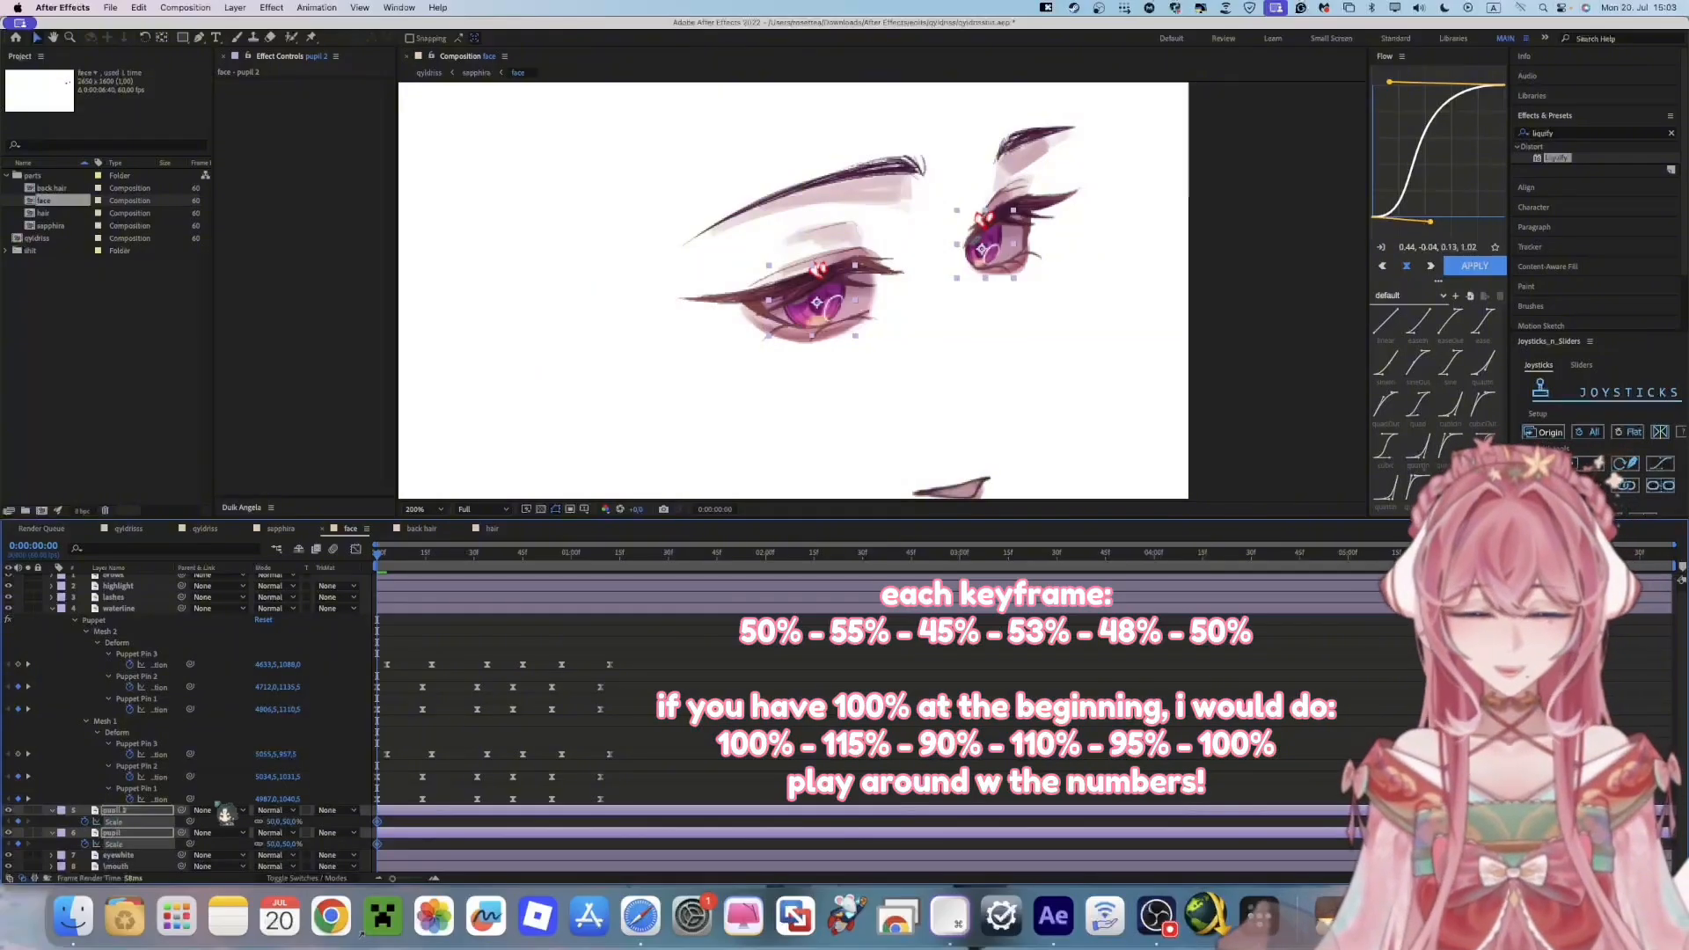
{"action": "key", "text": "k"}
{"action": "key", "text": "k"}
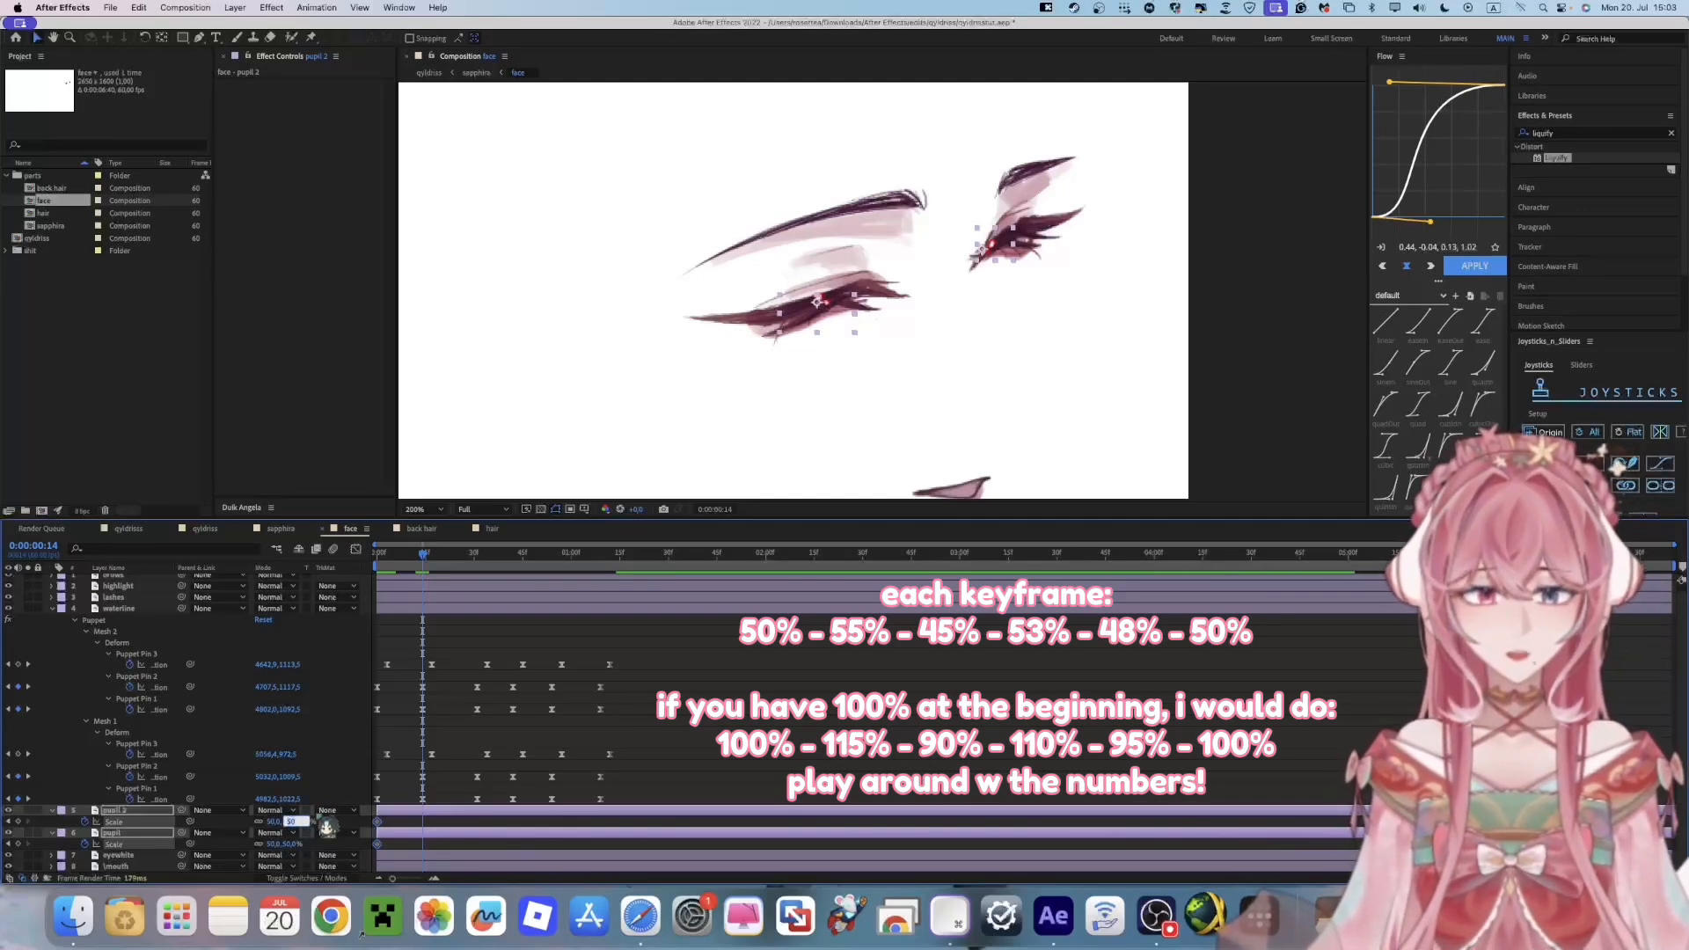
{"action": "type", "text": "55"}
{"action": "key", "text": "Return"}
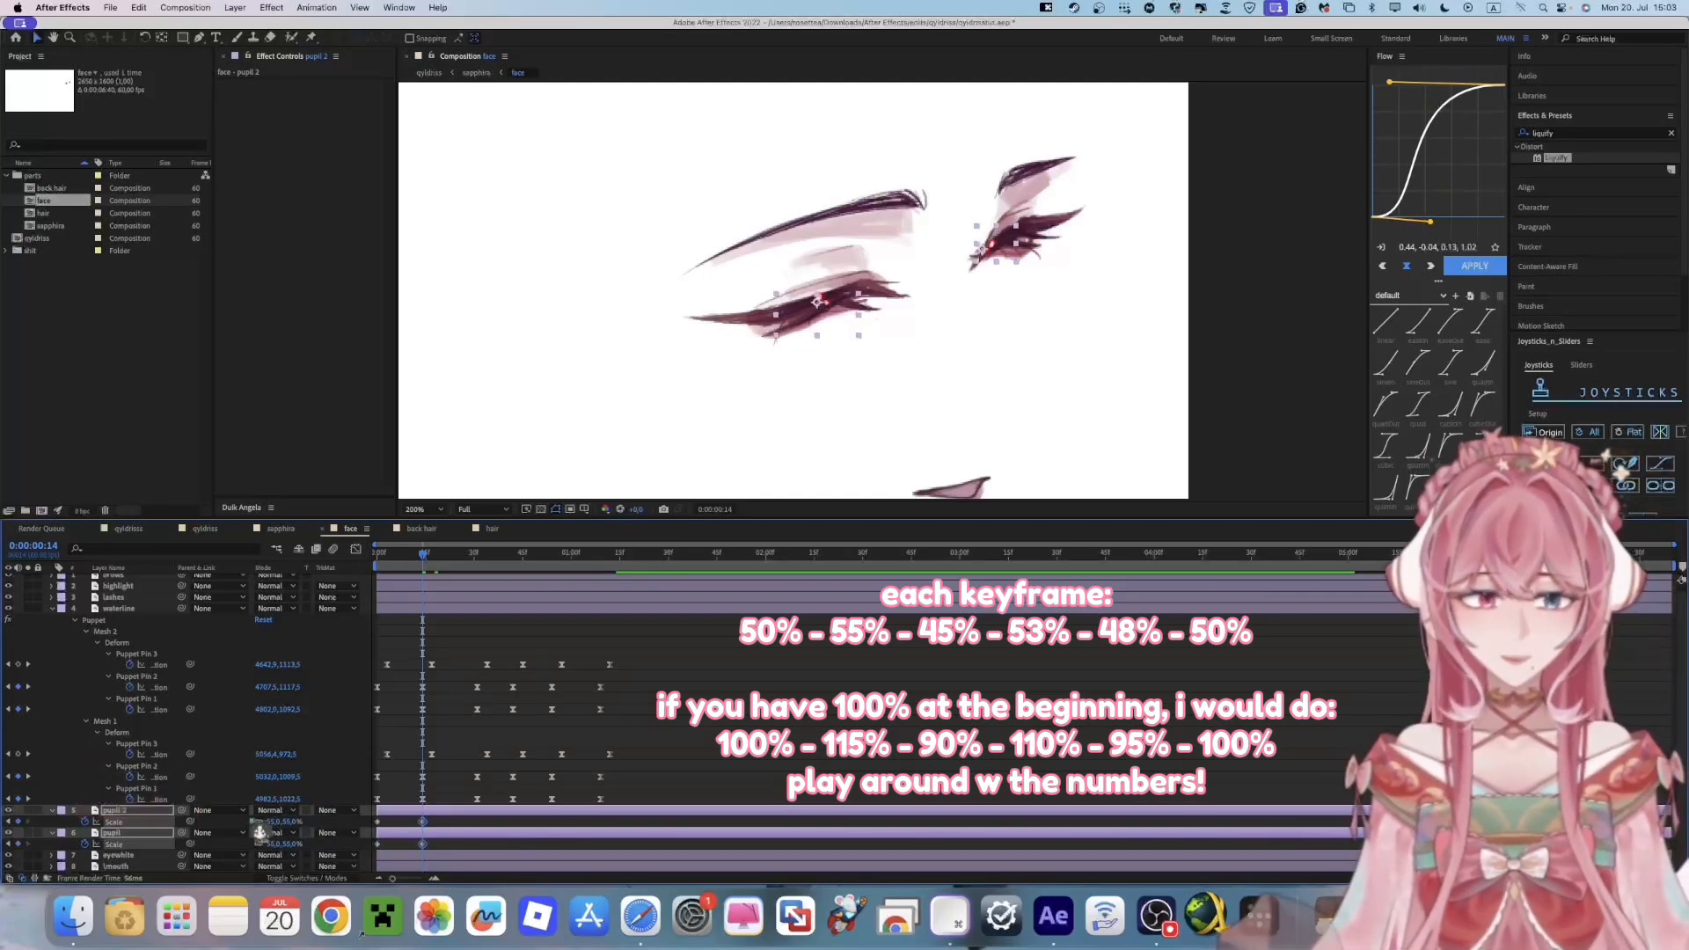
Keyframe both pupil layers' Scale at 45% at 0:00:00:31 and compare it with the first frame
{"action": "key", "text": "space"}
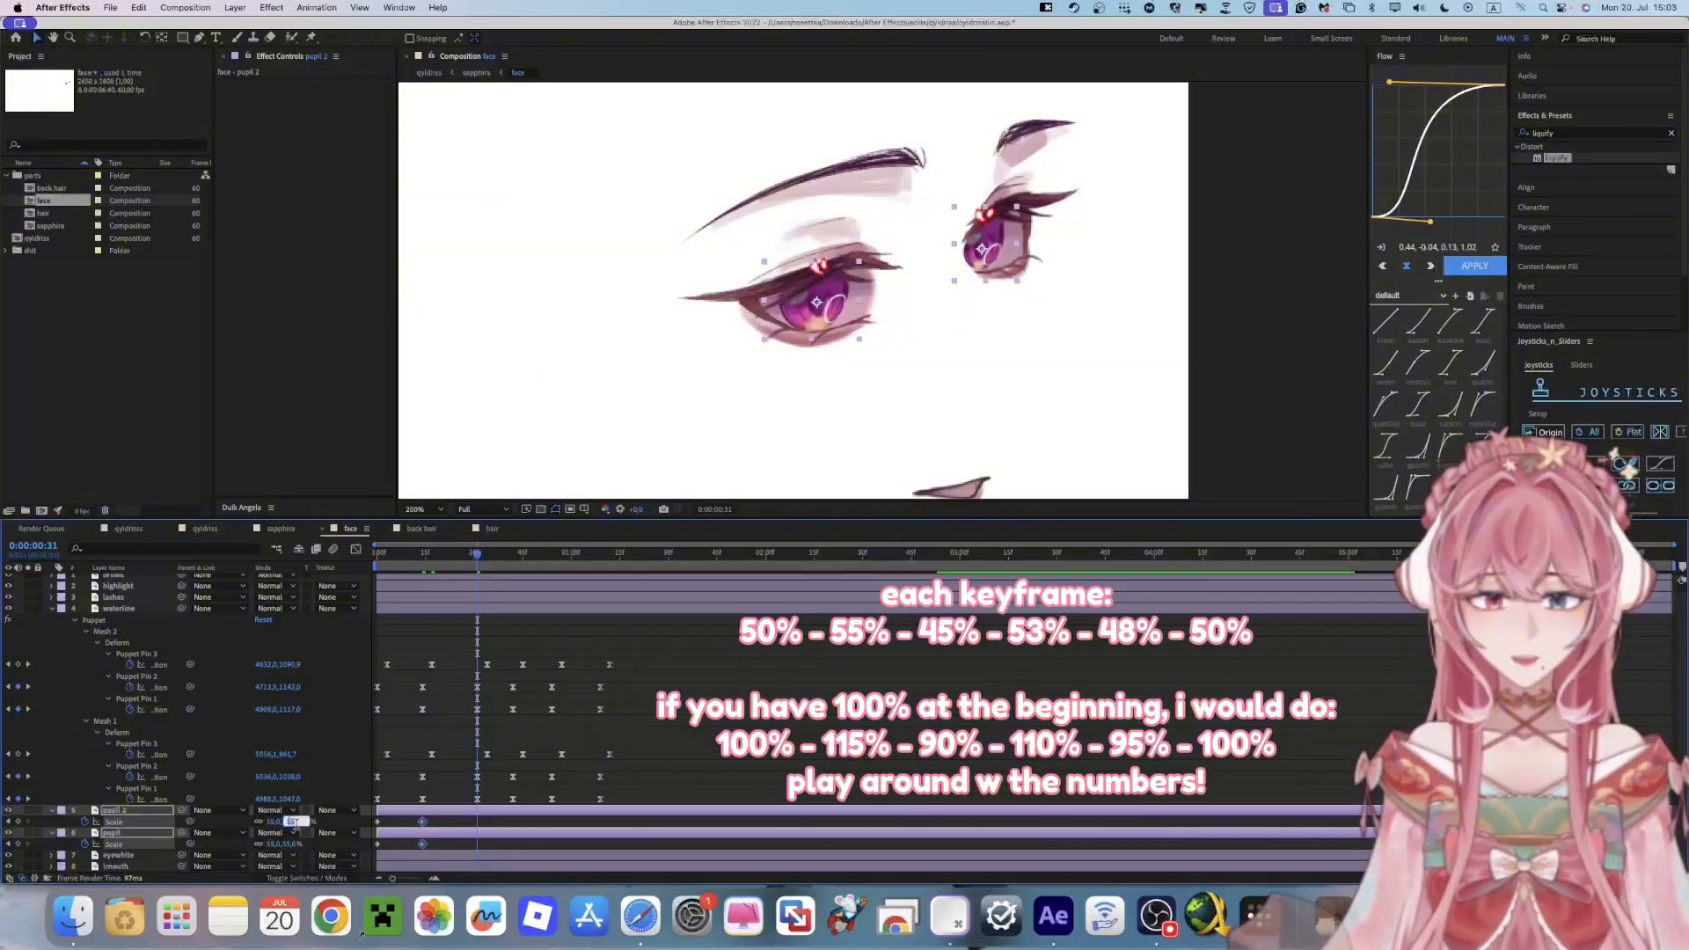
{"action": "type", "text": "45"}
{"action": "key", "text": "Return"}
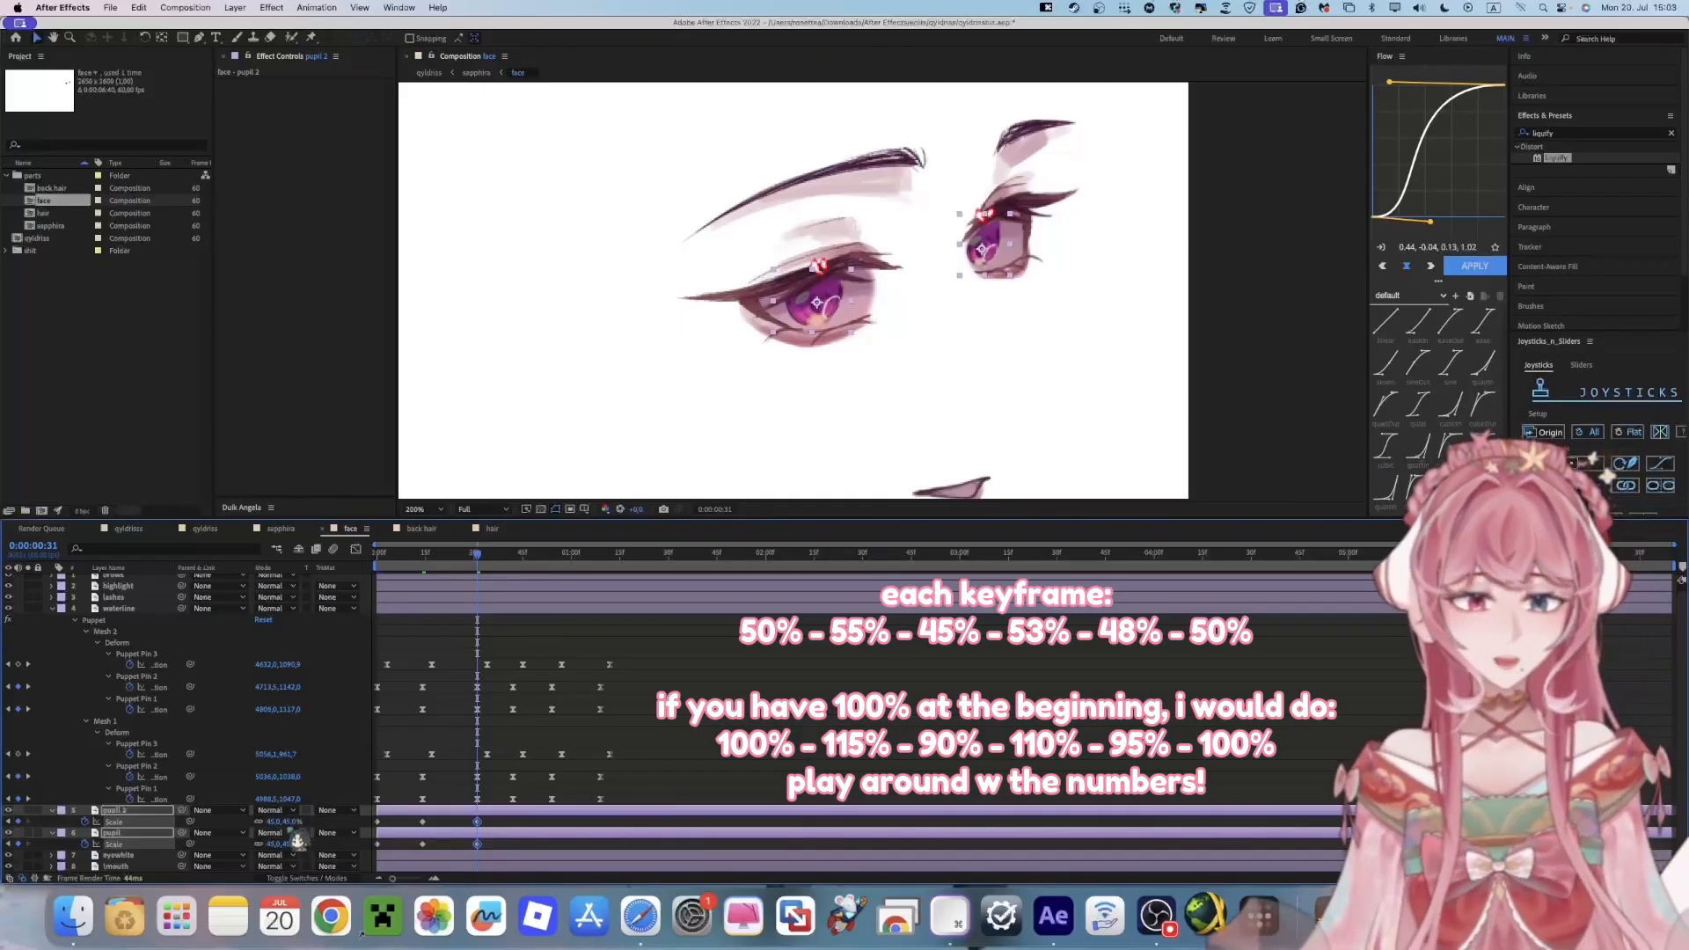
{"action": "left_click_drag", "start_coordinate": [482, 574], "coordinate": [375, 572]}
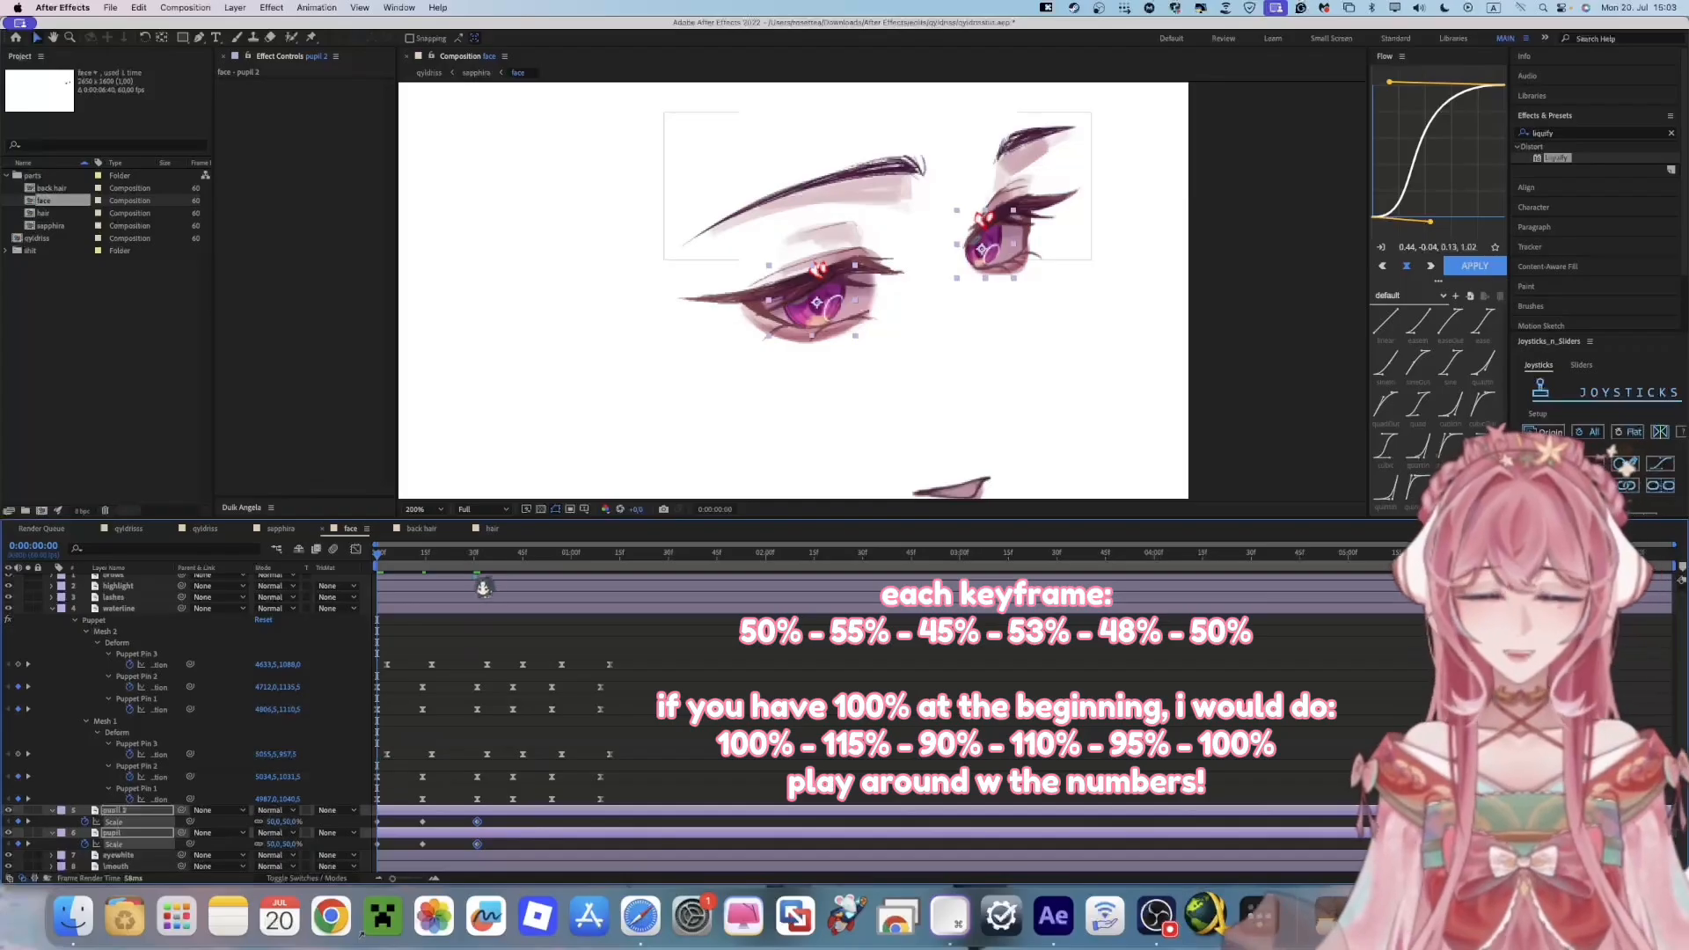
{"action": "left_click", "coordinate": [486, 577]}
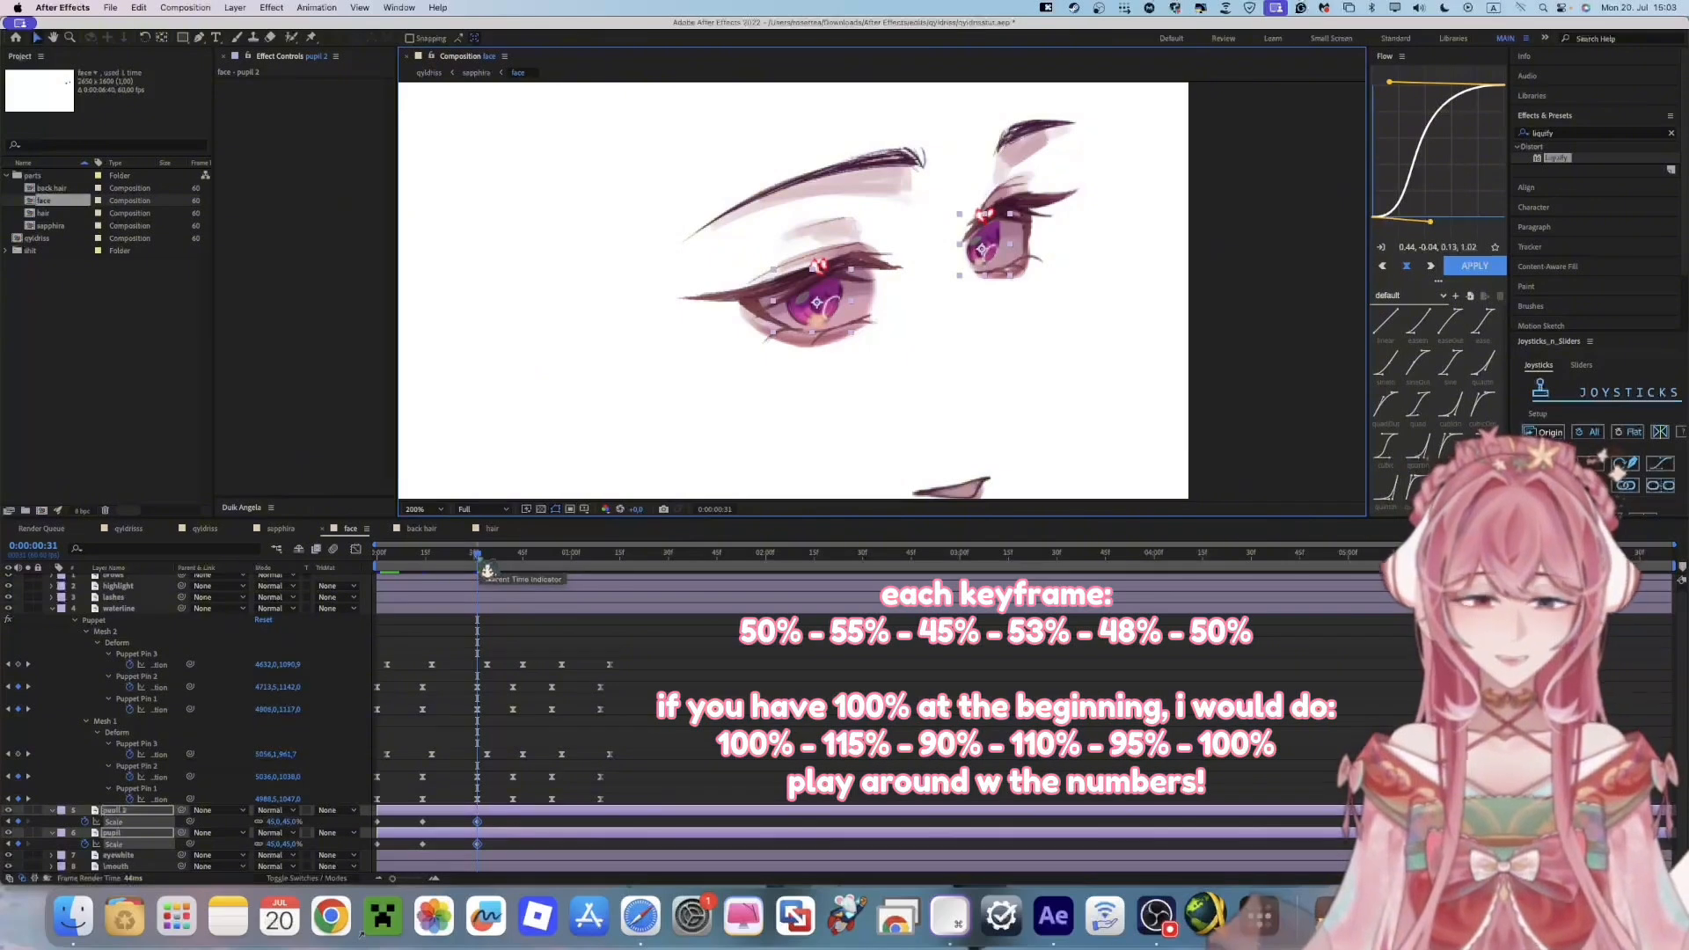
{"action": "left_click_drag", "start_coordinate": [480, 559], "coordinate": [481, 559]}
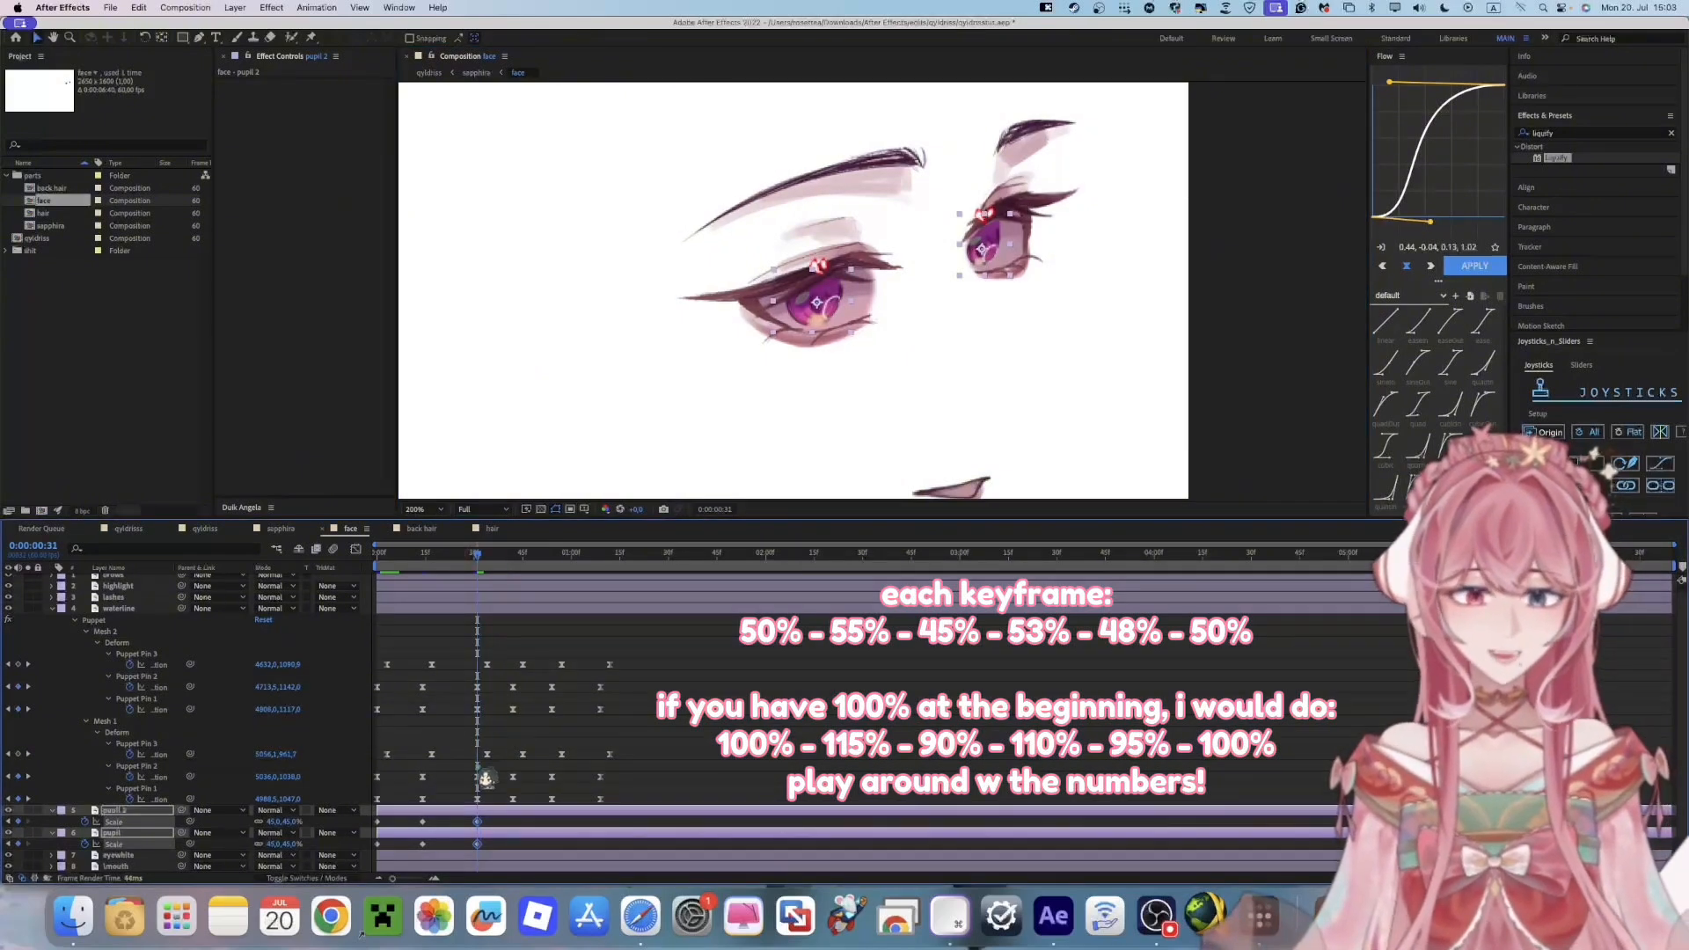
Keyframe both pupil layers' Scale at 53% at 0:00:00:42 and 48% at 0:00:00:54
{"action": "key", "text": "k"}
{"action": "key", "text": "k"}
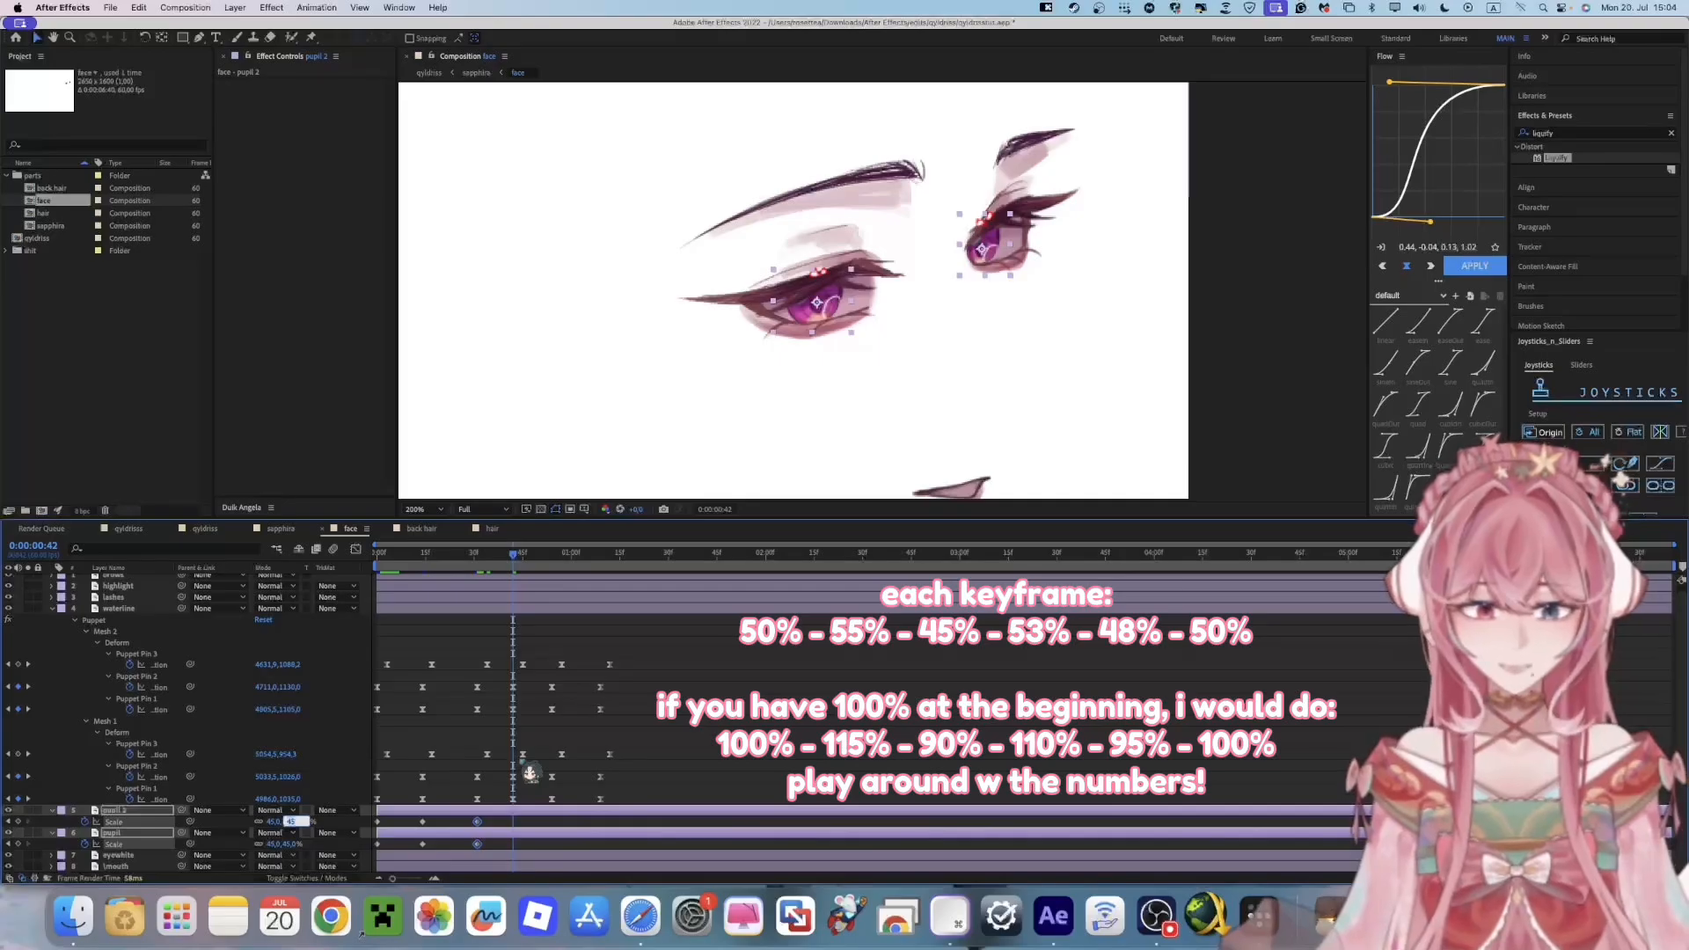
{"action": "type", "text": "53"}
{"action": "key", "text": "Return"}
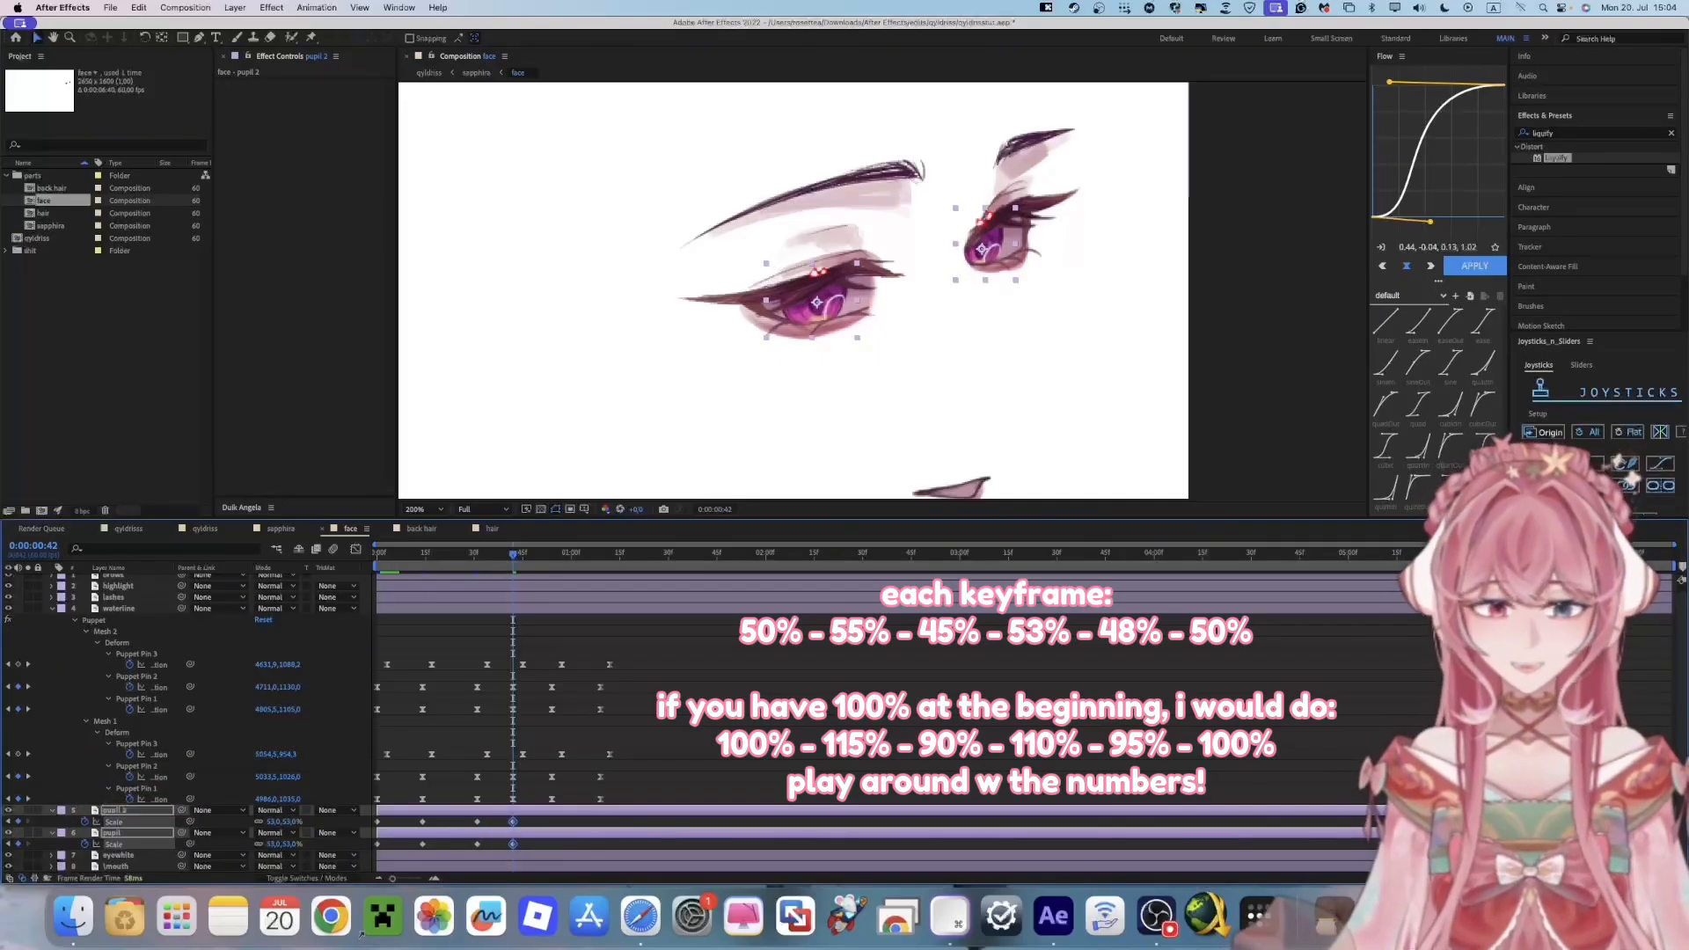
{"action": "key", "text": "k"}
{"action": "key", "text": "k"}
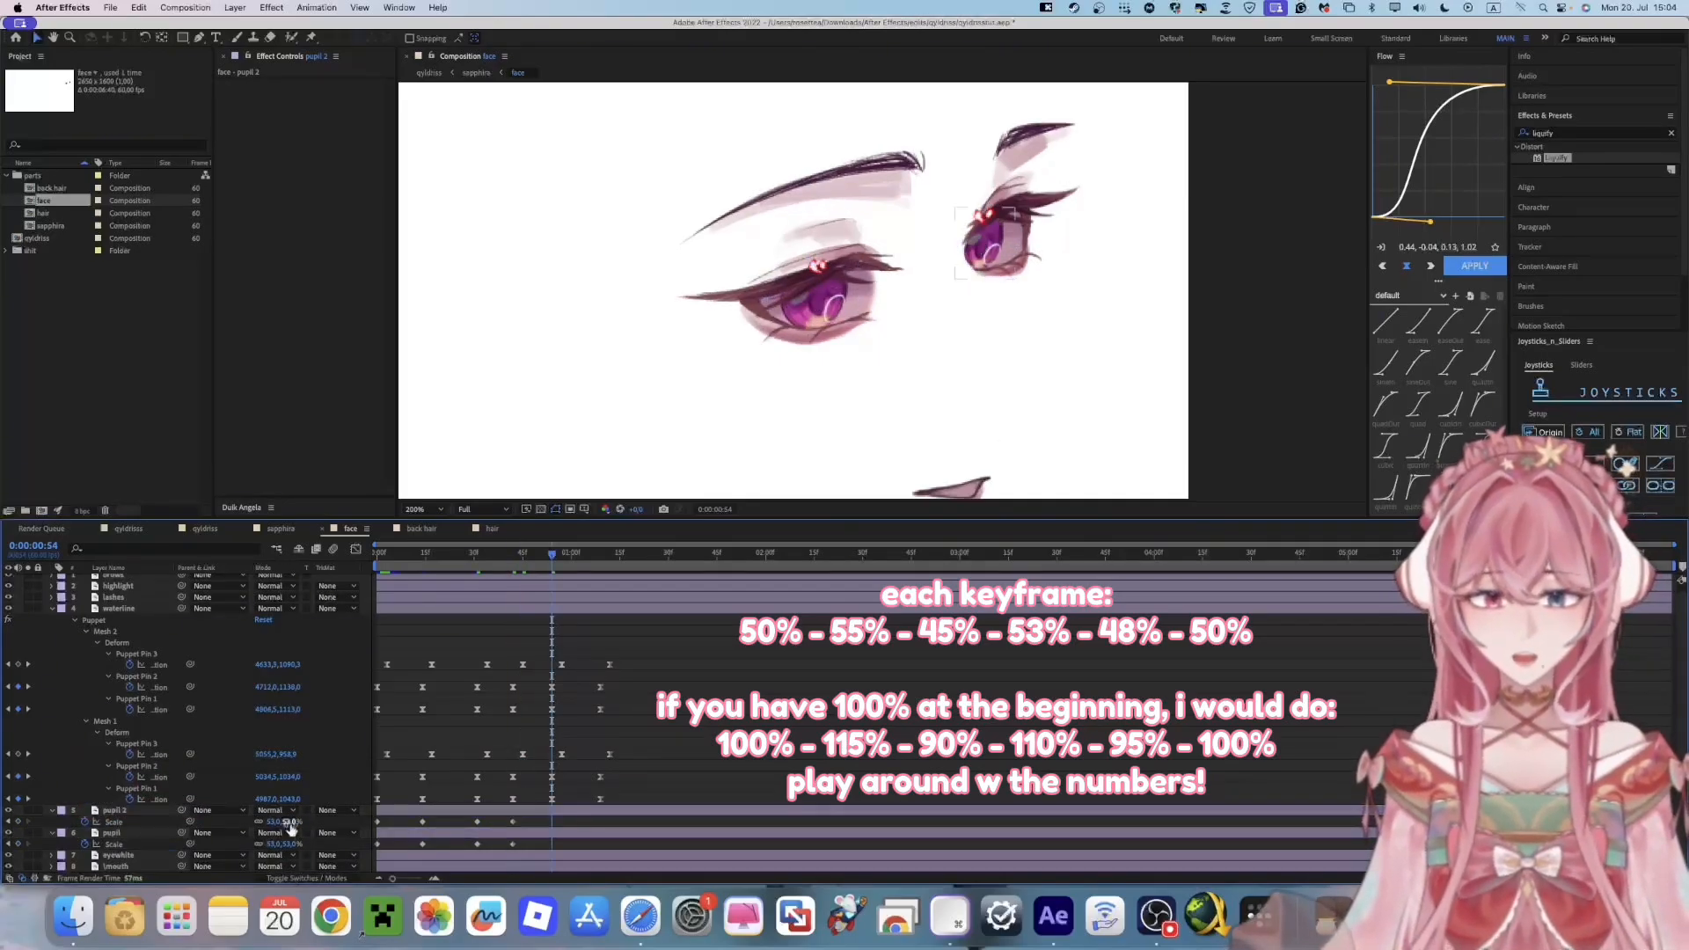
{"action": "left_click", "coordinate": [290, 822]}
{"action": "type", "text": "48"}
{"action": "key", "text": "Return"}
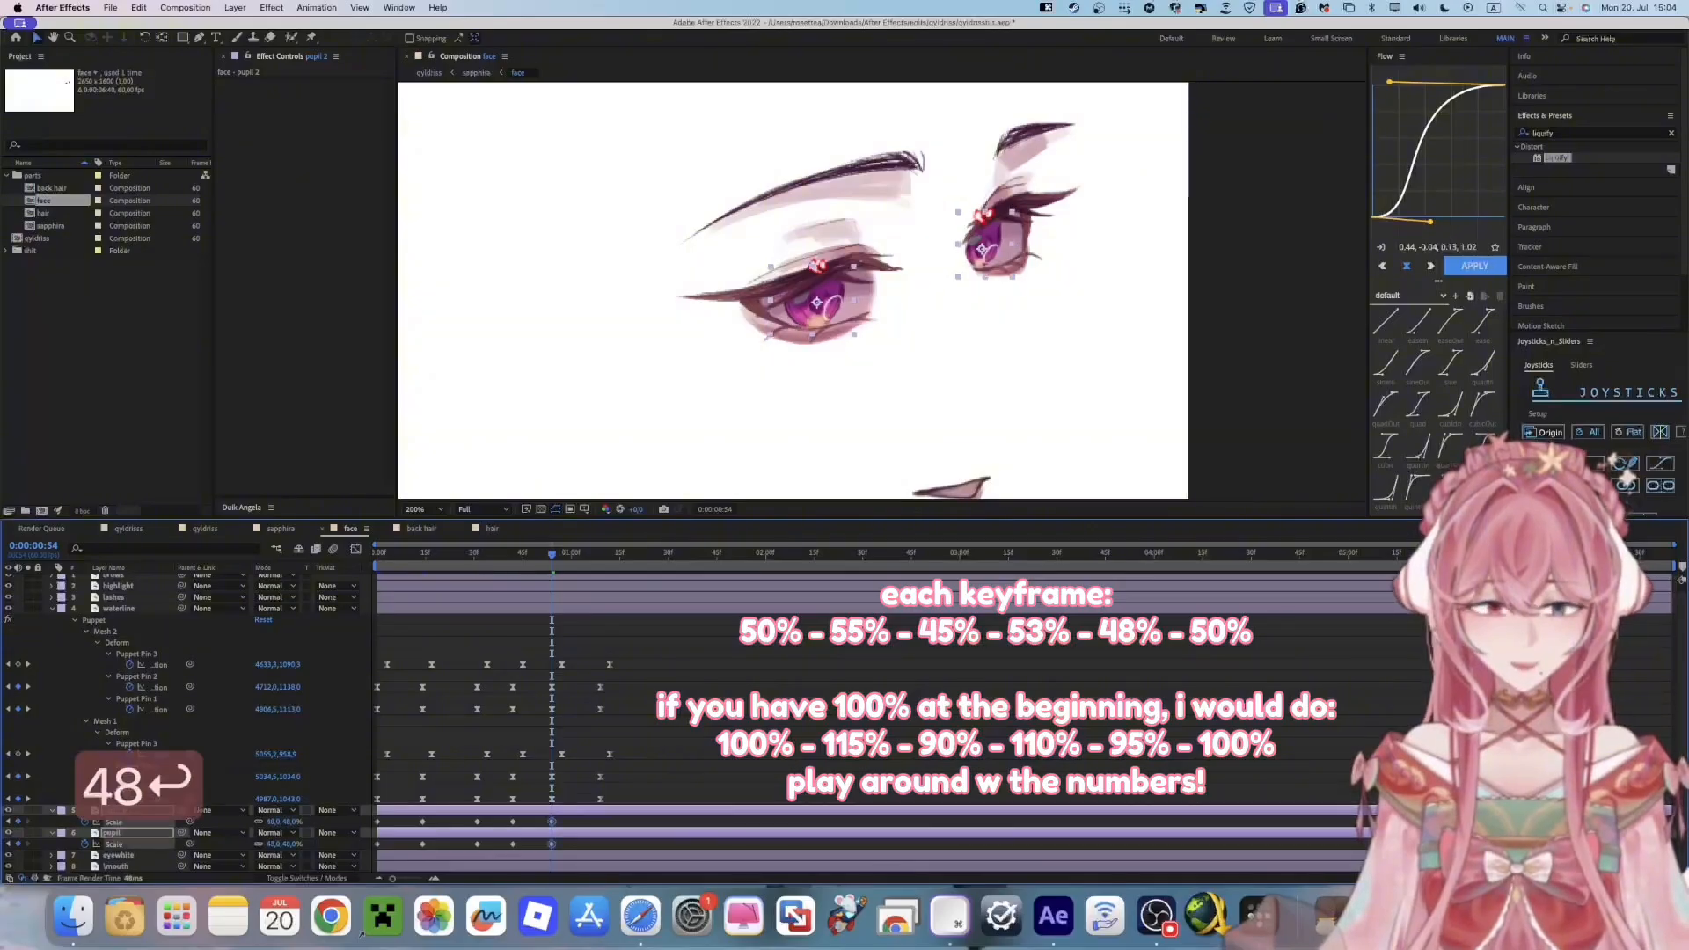
Copy each pupil layer's first Scale keyframe and paste it at 0:00:01:09
{"action": "left_click", "coordinate": [601, 568]}
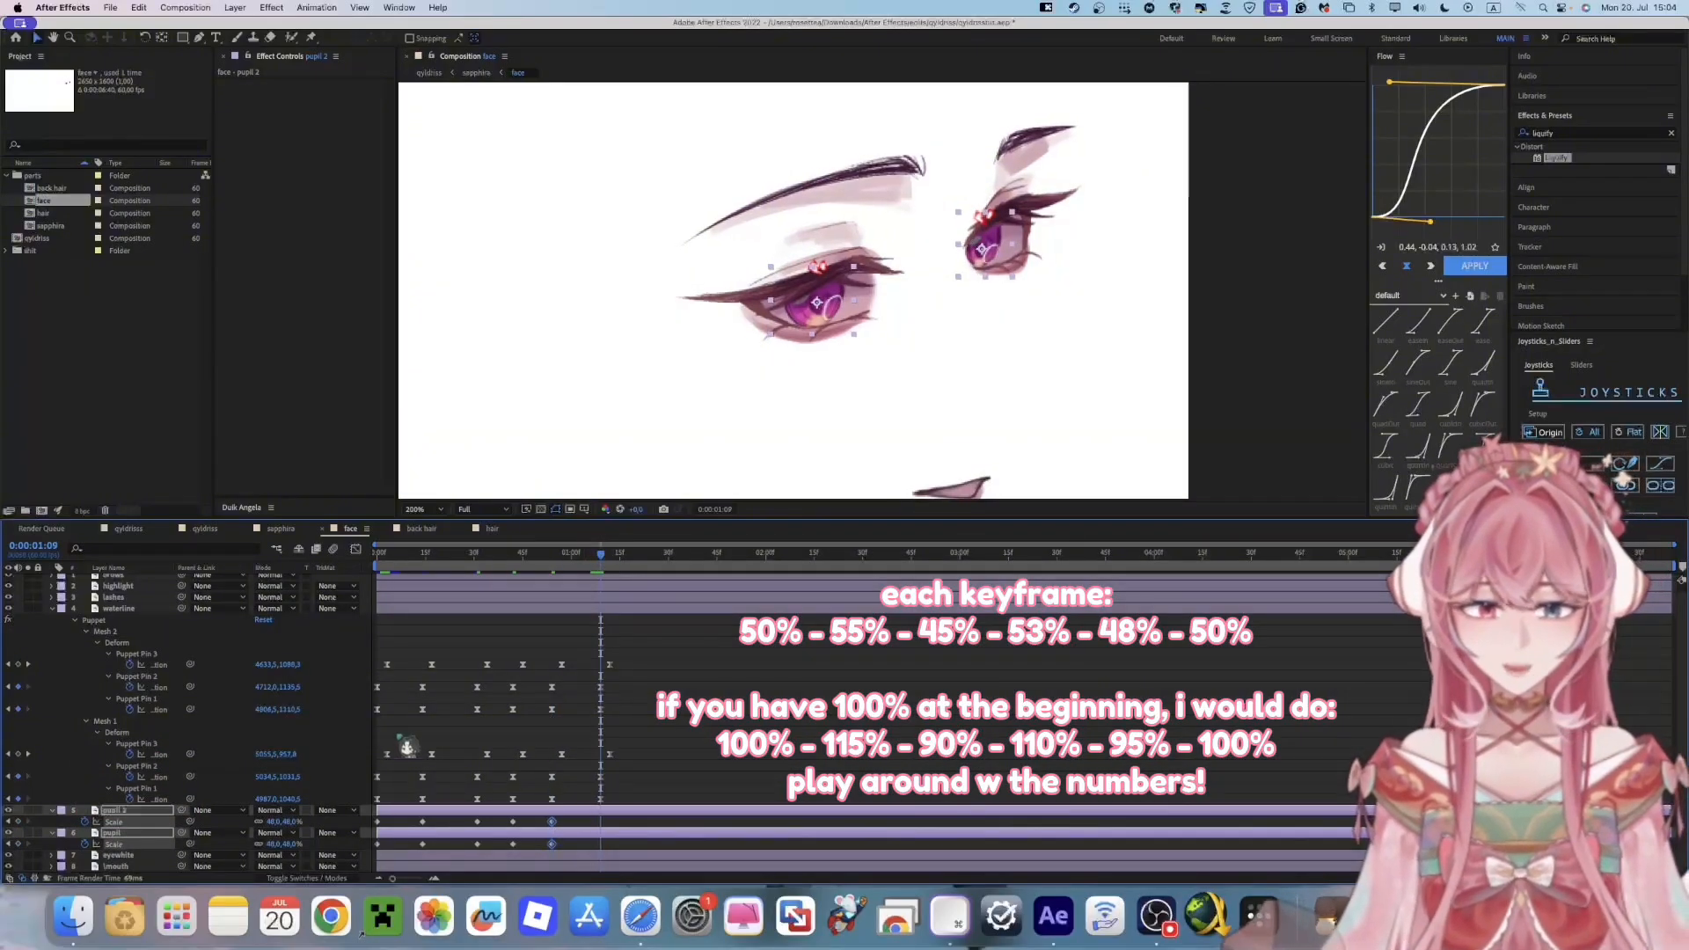
{"action": "left_click", "coordinate": [379, 843]}
{"action": "key", "text": "super+c"}
{"action": "key", "text": "super+v"}
{"action": "key", "text": "super+c"}
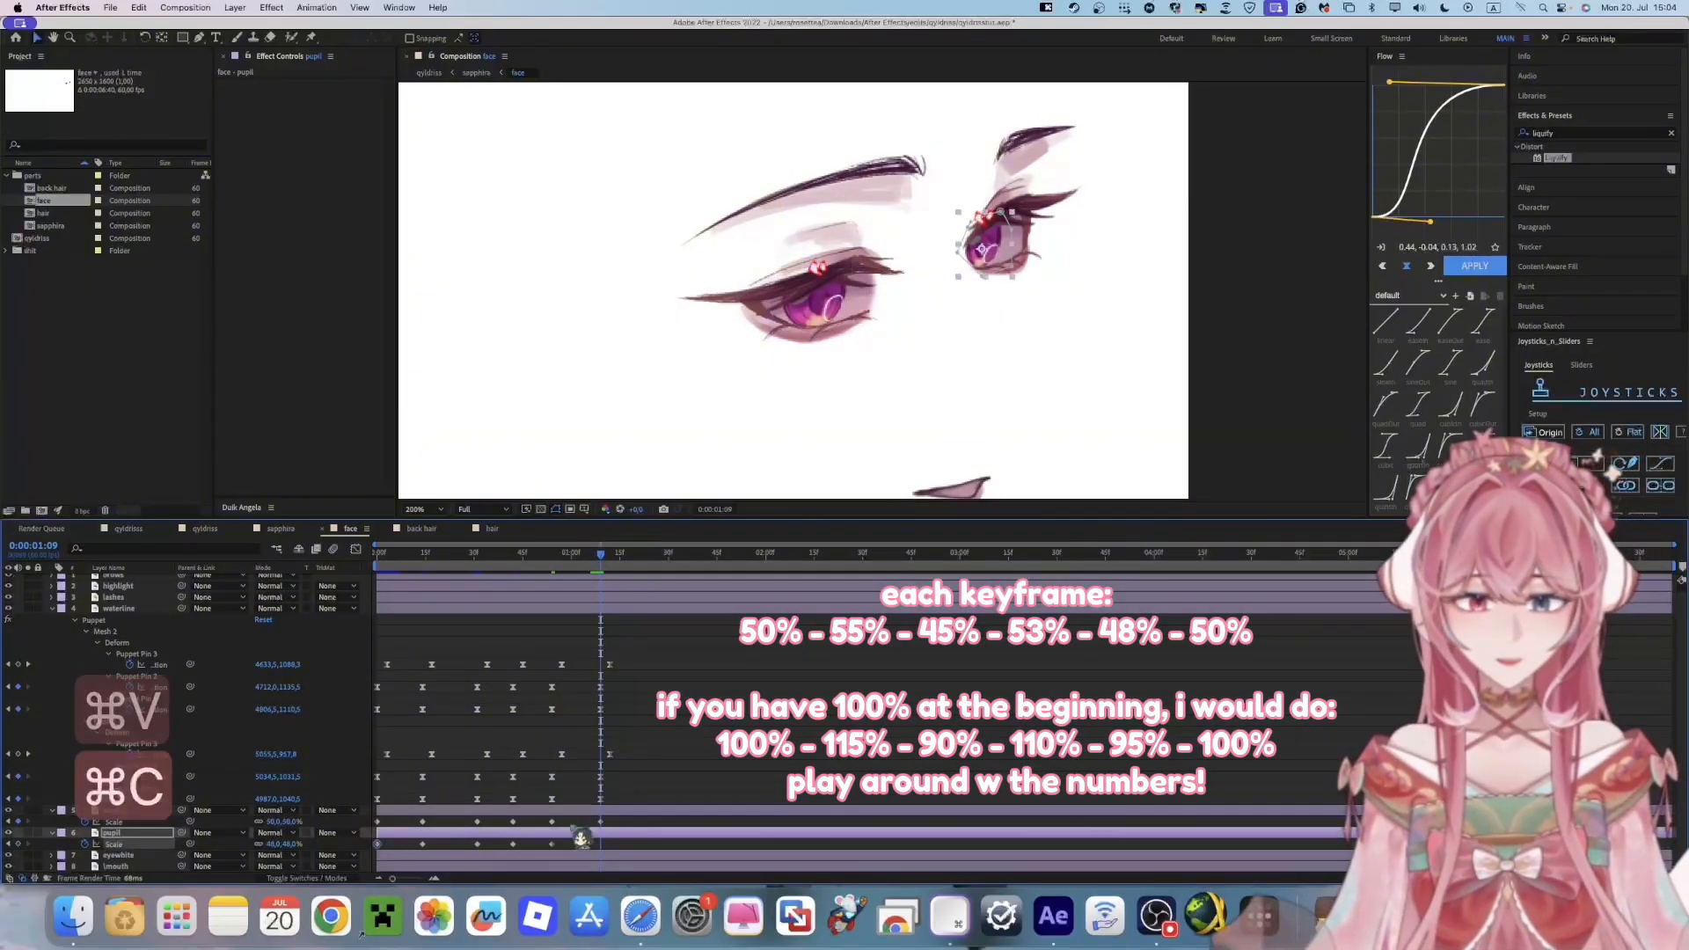
{"action": "key", "text": "super+v"}
Apply Easy Ease to all Scale keyframes of both pupil layers and preview the blink from the start
{"action": "left_click_drag", "start_coordinate": [548, 846], "coordinate": [600, 835]}
{"action": "left_click_drag", "start_coordinate": [640, 816], "coordinate": [341, 876]}
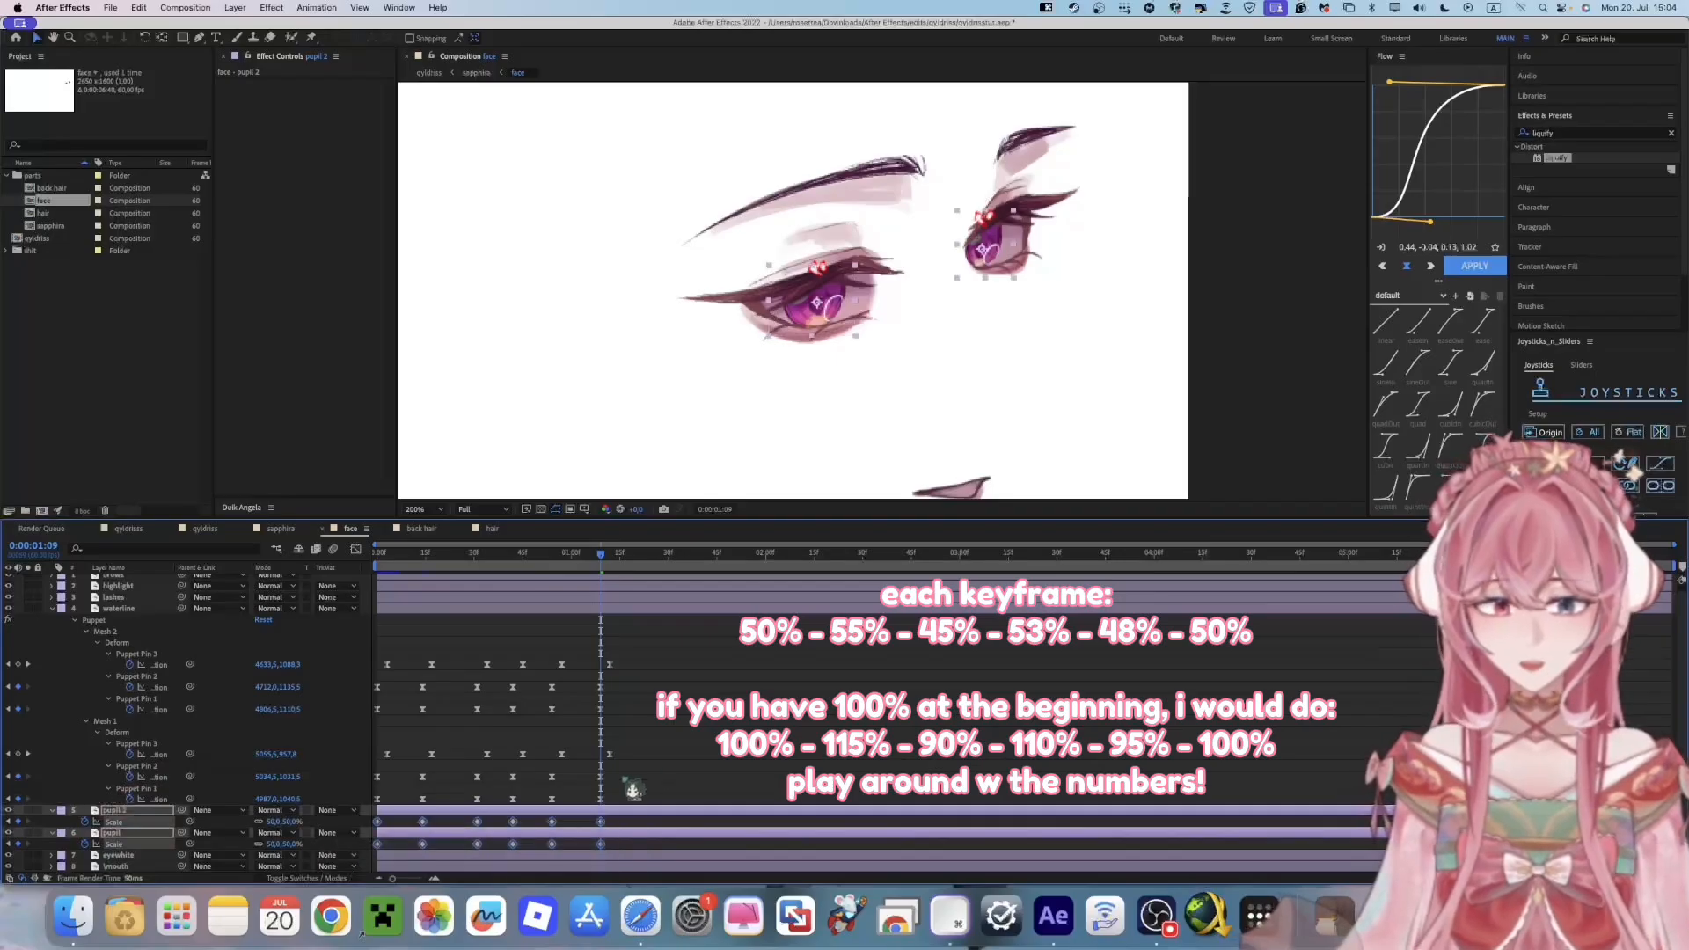
{"action": "key", "text": "F9"}
{"action": "left_click", "coordinate": [737, 721]}
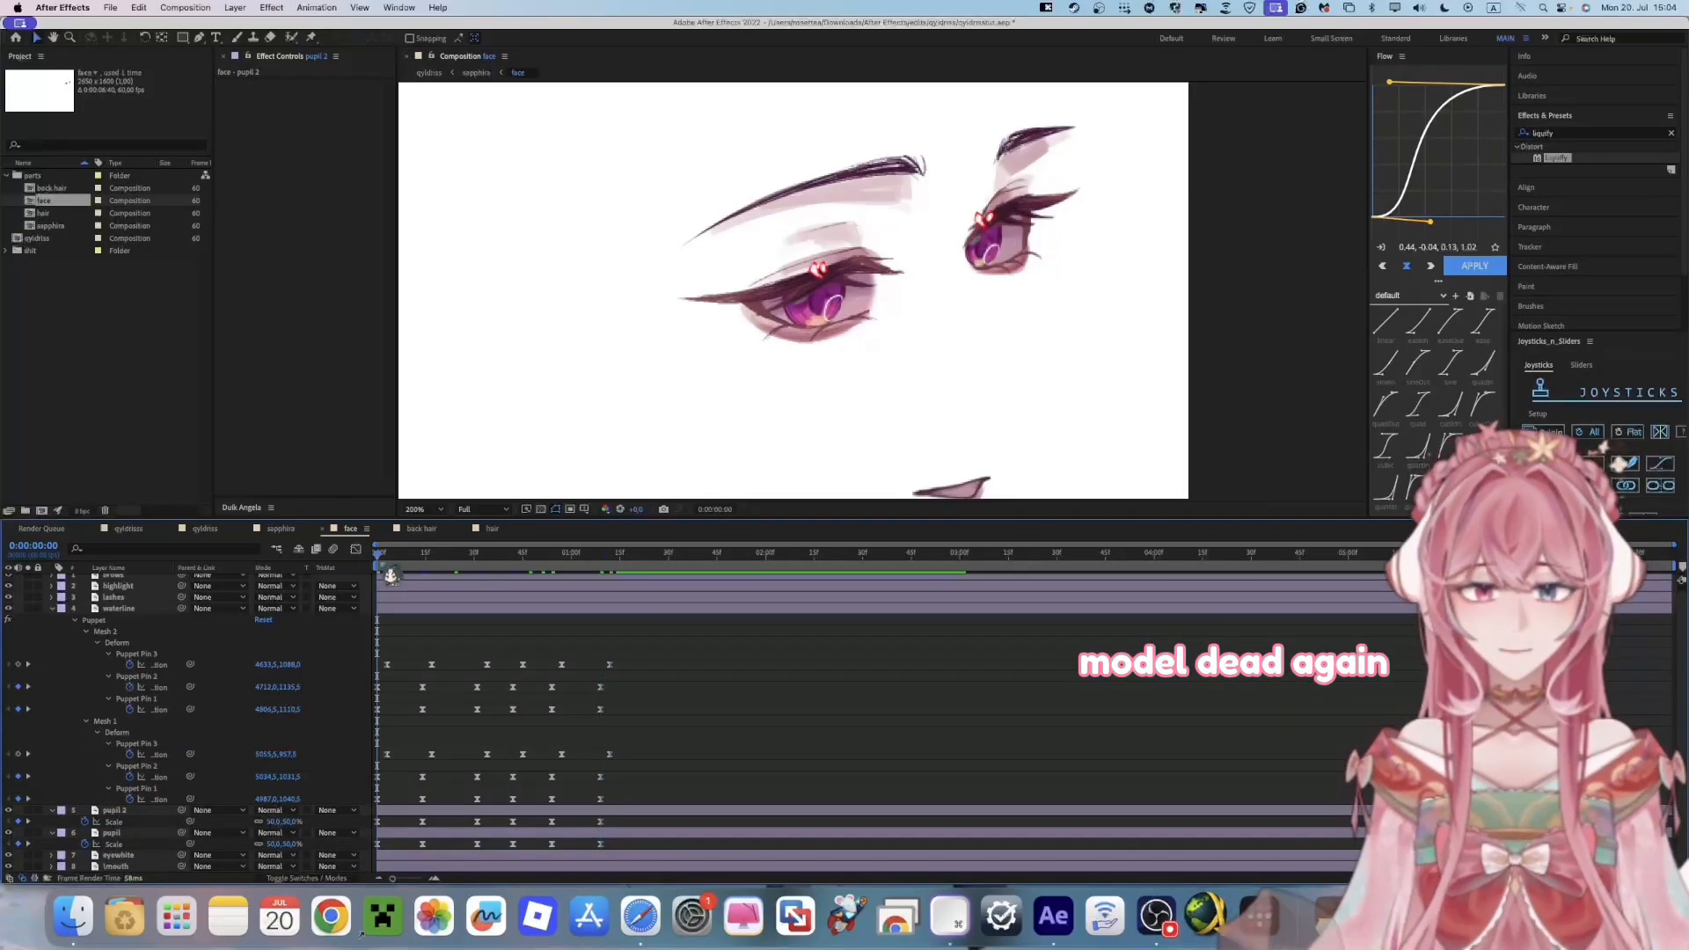
{"action": "key", "text": "space"}
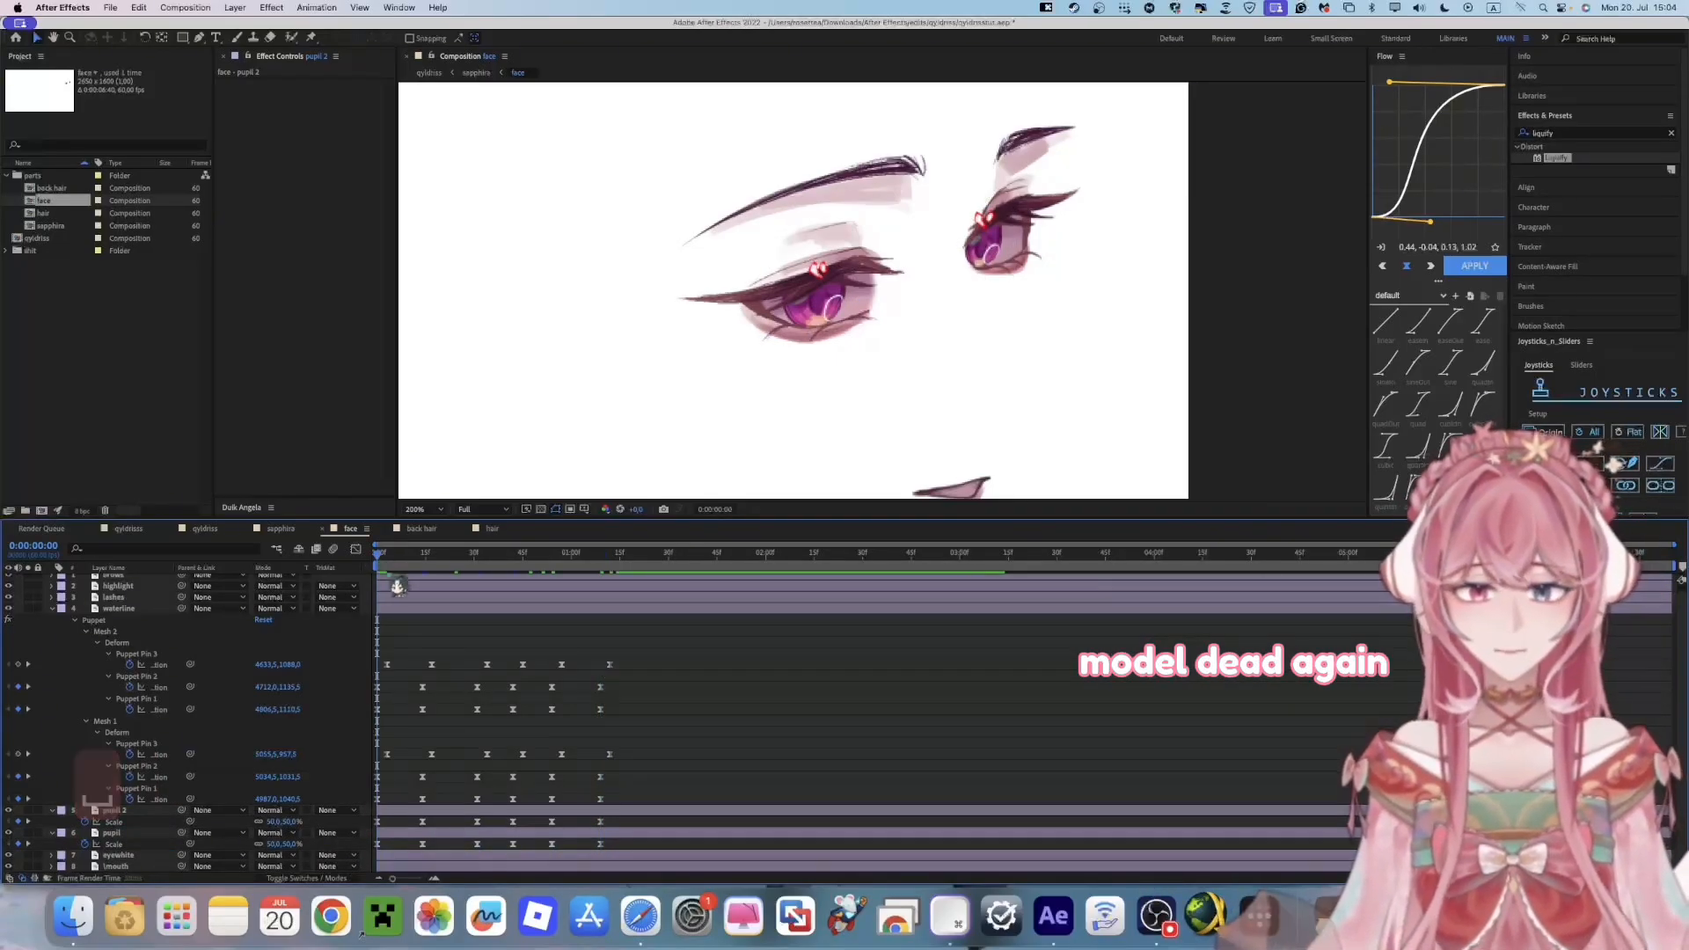
{"action": "key", "text": "comma"}
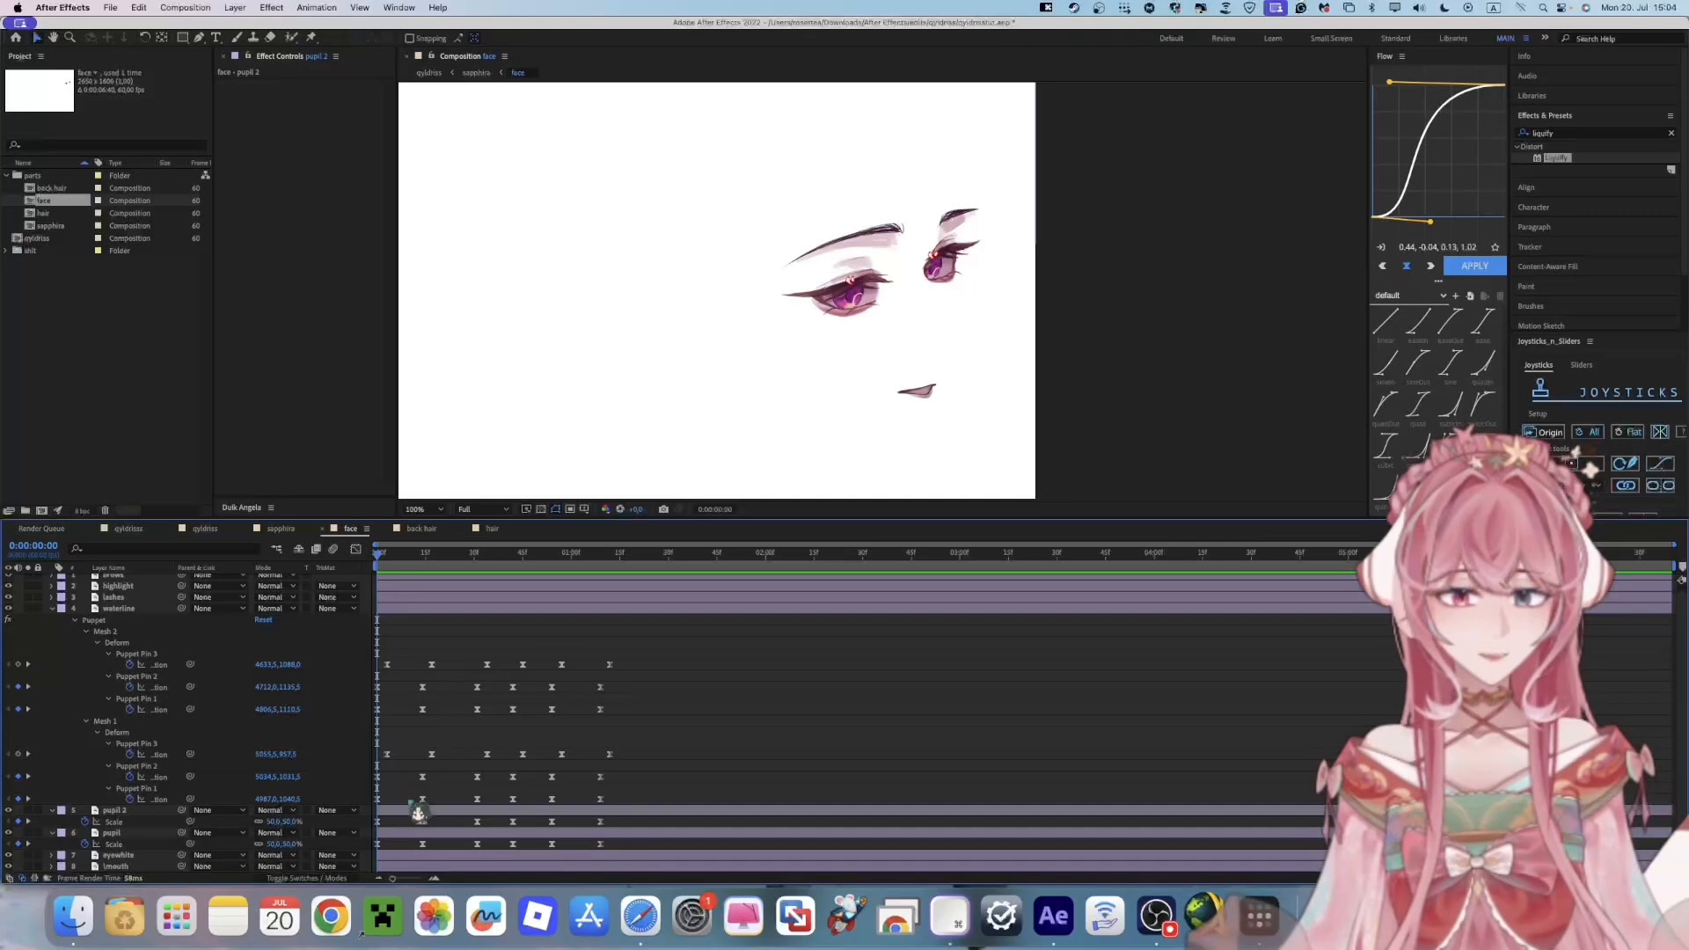
Save the project and apply the Liquify effect to the pupil 2 and pupil layers
{"action": "left_click_drag", "start_coordinate": [419, 813], "coordinate": [419, 811]}
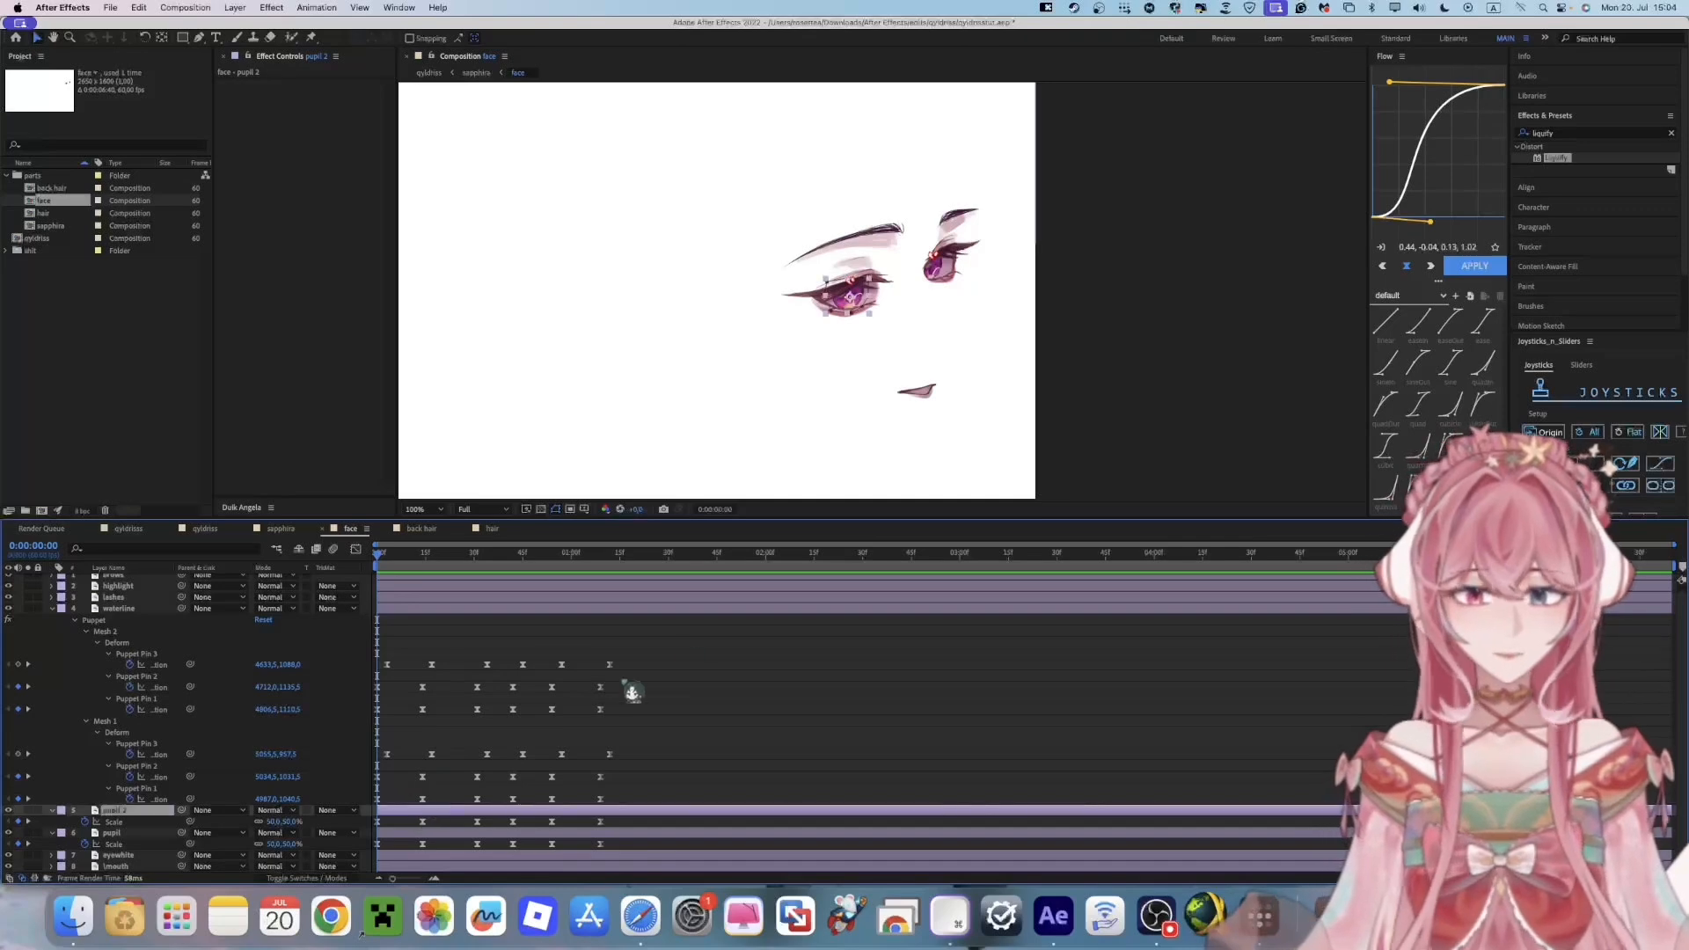
{"action": "key", "text": "super+s"}
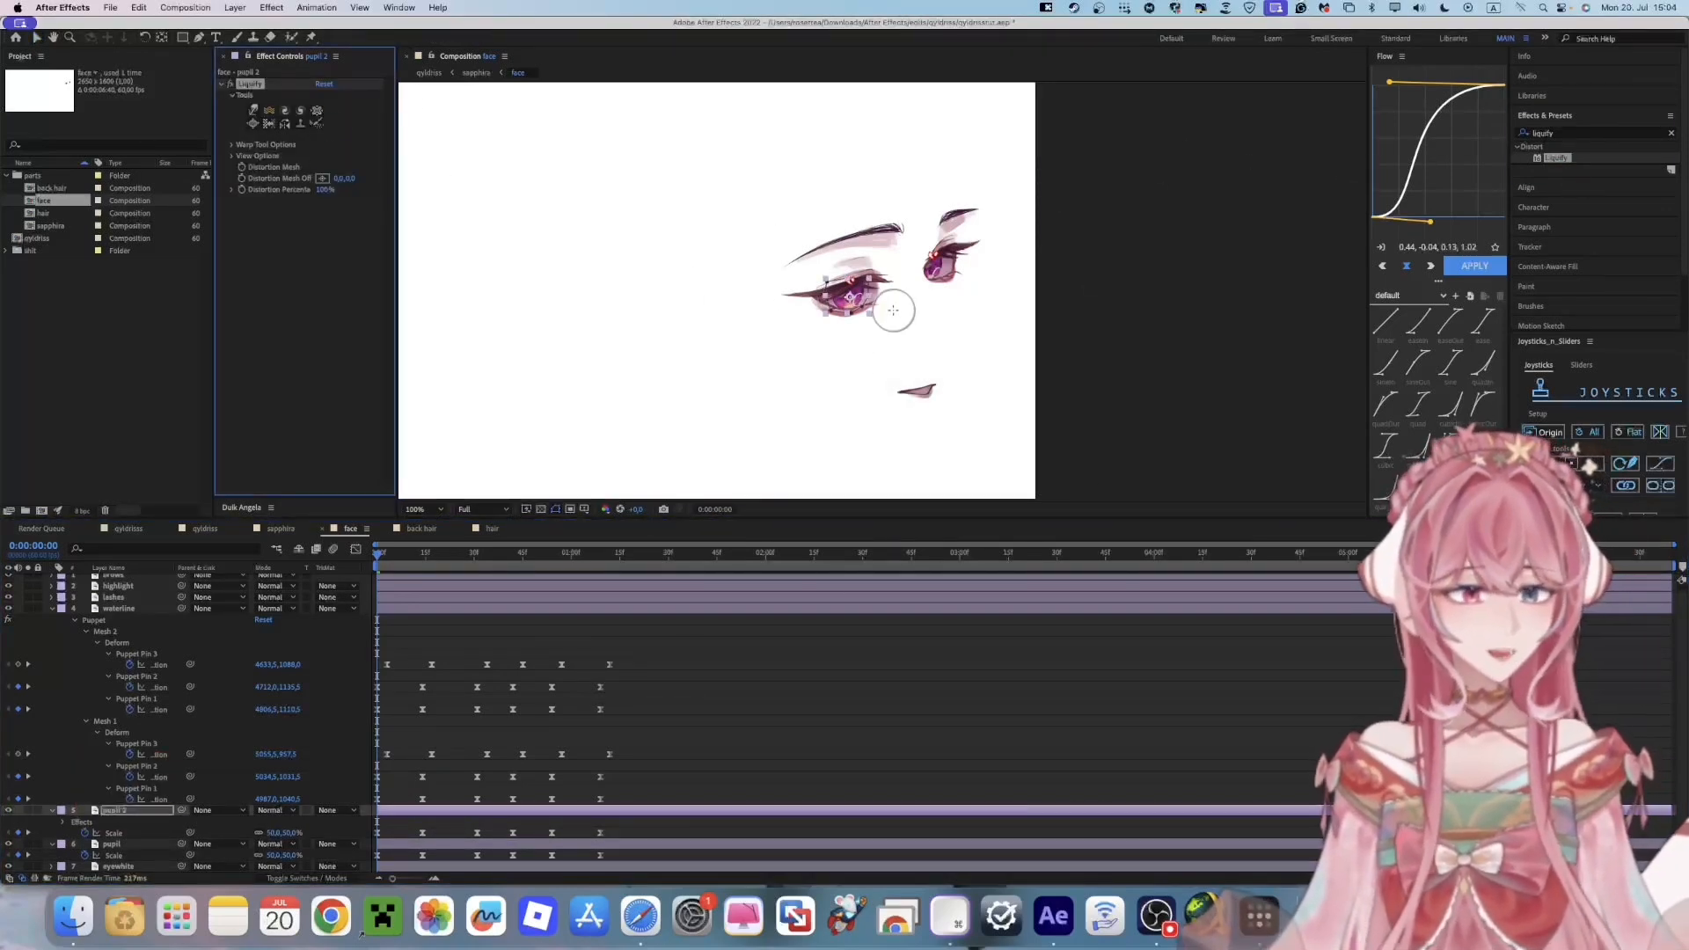
{"action": "scroll", "coordinate": [888, 299], "scroll_direction": "up", "scroll_amount": 4}
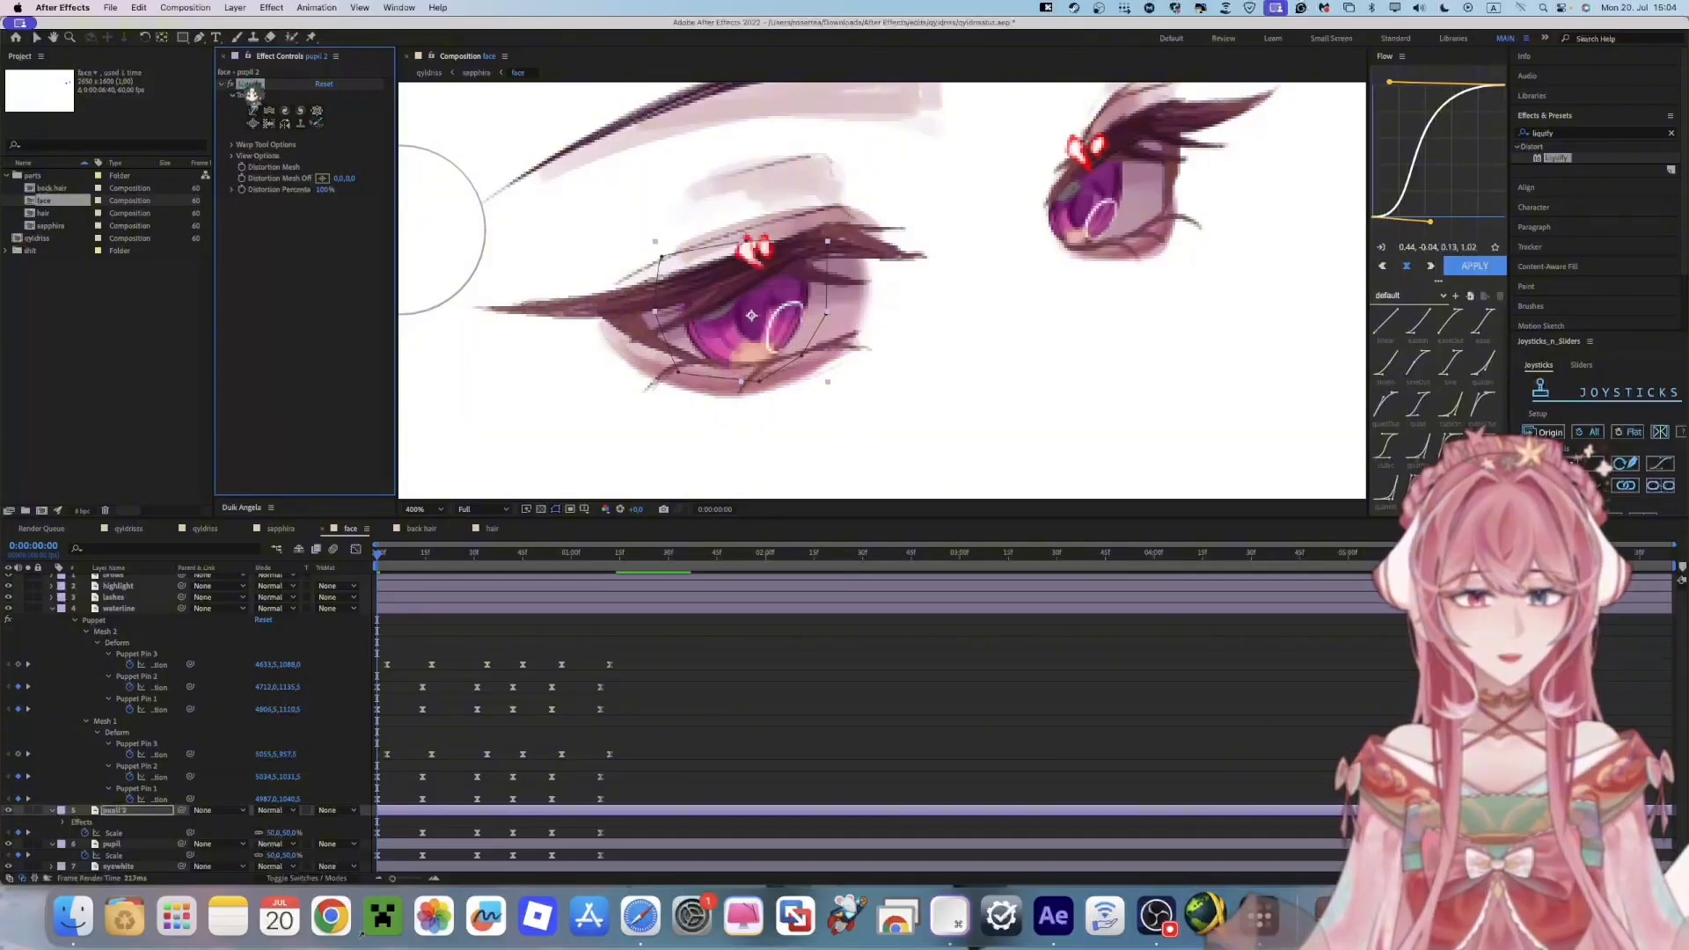
{"action": "left_click", "coordinate": [438, 847]}
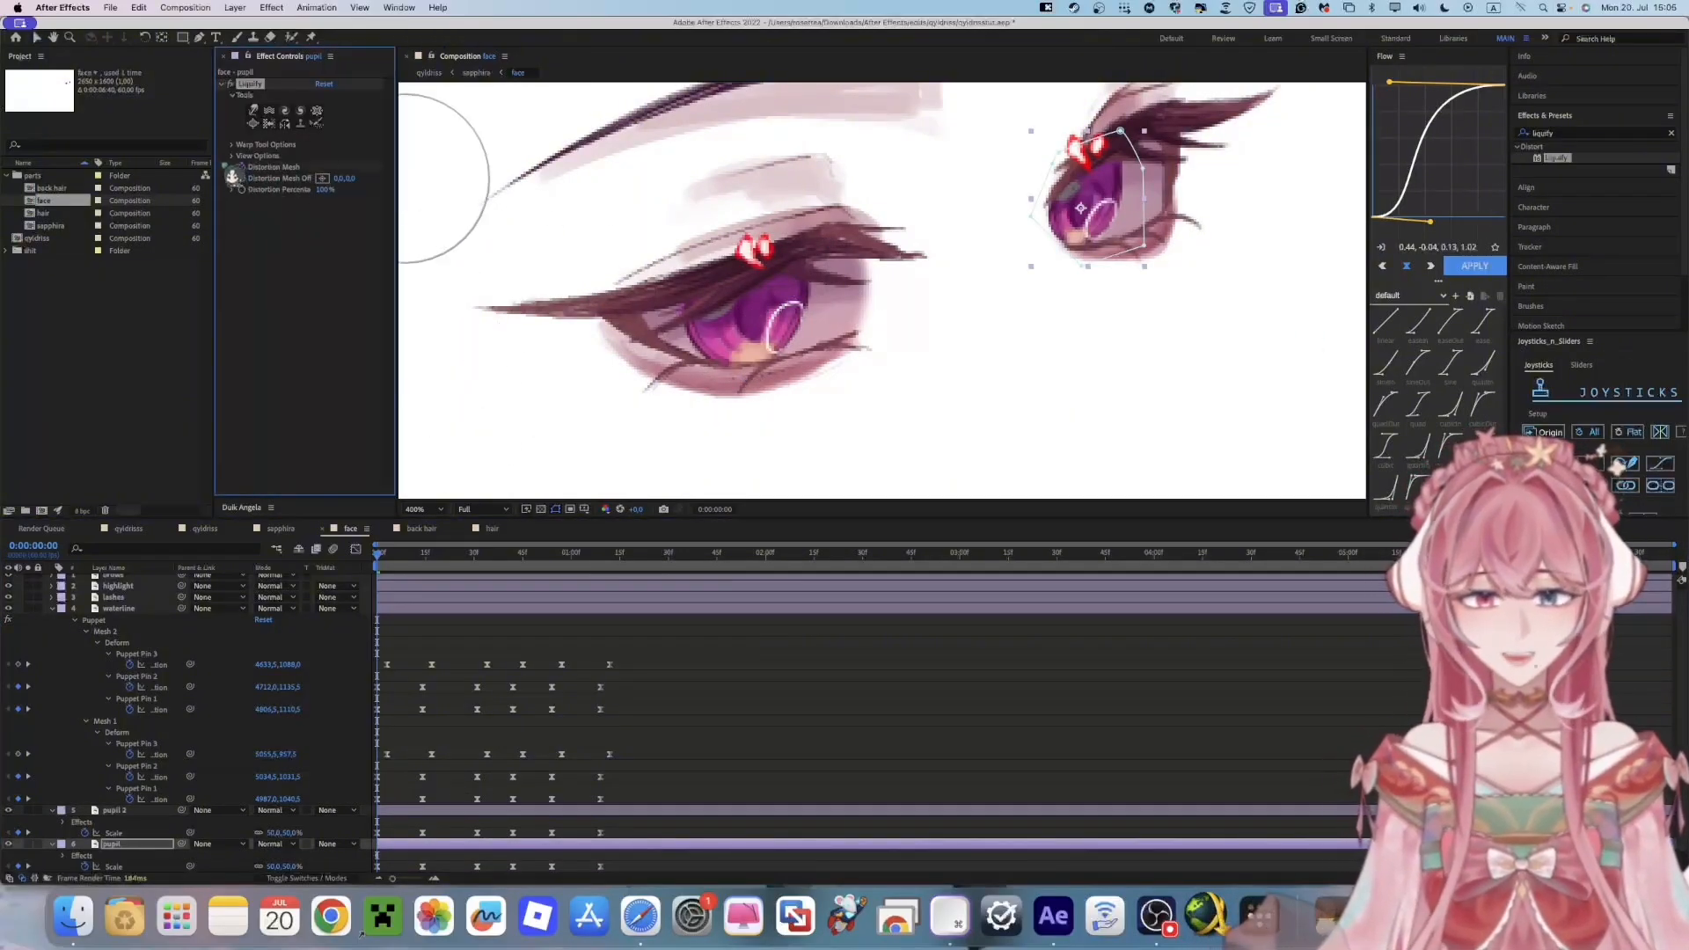
{"action": "left_click", "coordinate": [427, 809]}
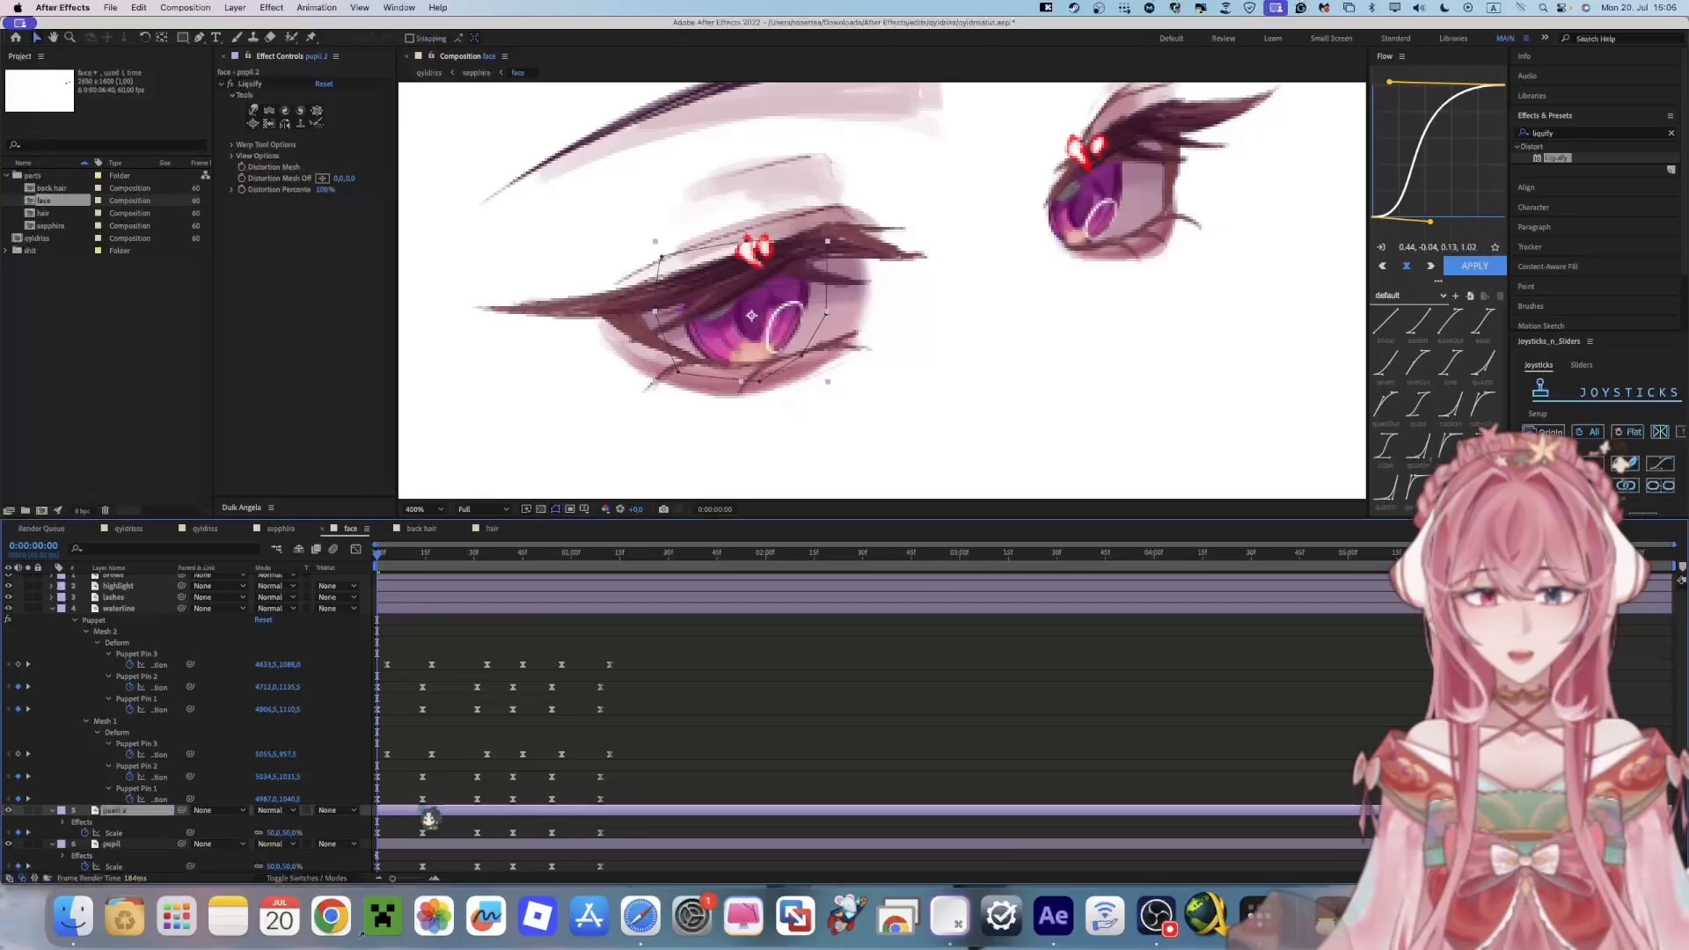
Start keyframing the Liquify Distortion Mesh on both pupil layers at 0:00:00:00 and reveal all their keyframed properties
{"action": "left_click", "coordinate": [242, 167]}
{"action": "key", "text": "u"}
{"action": "key", "text": "u"}
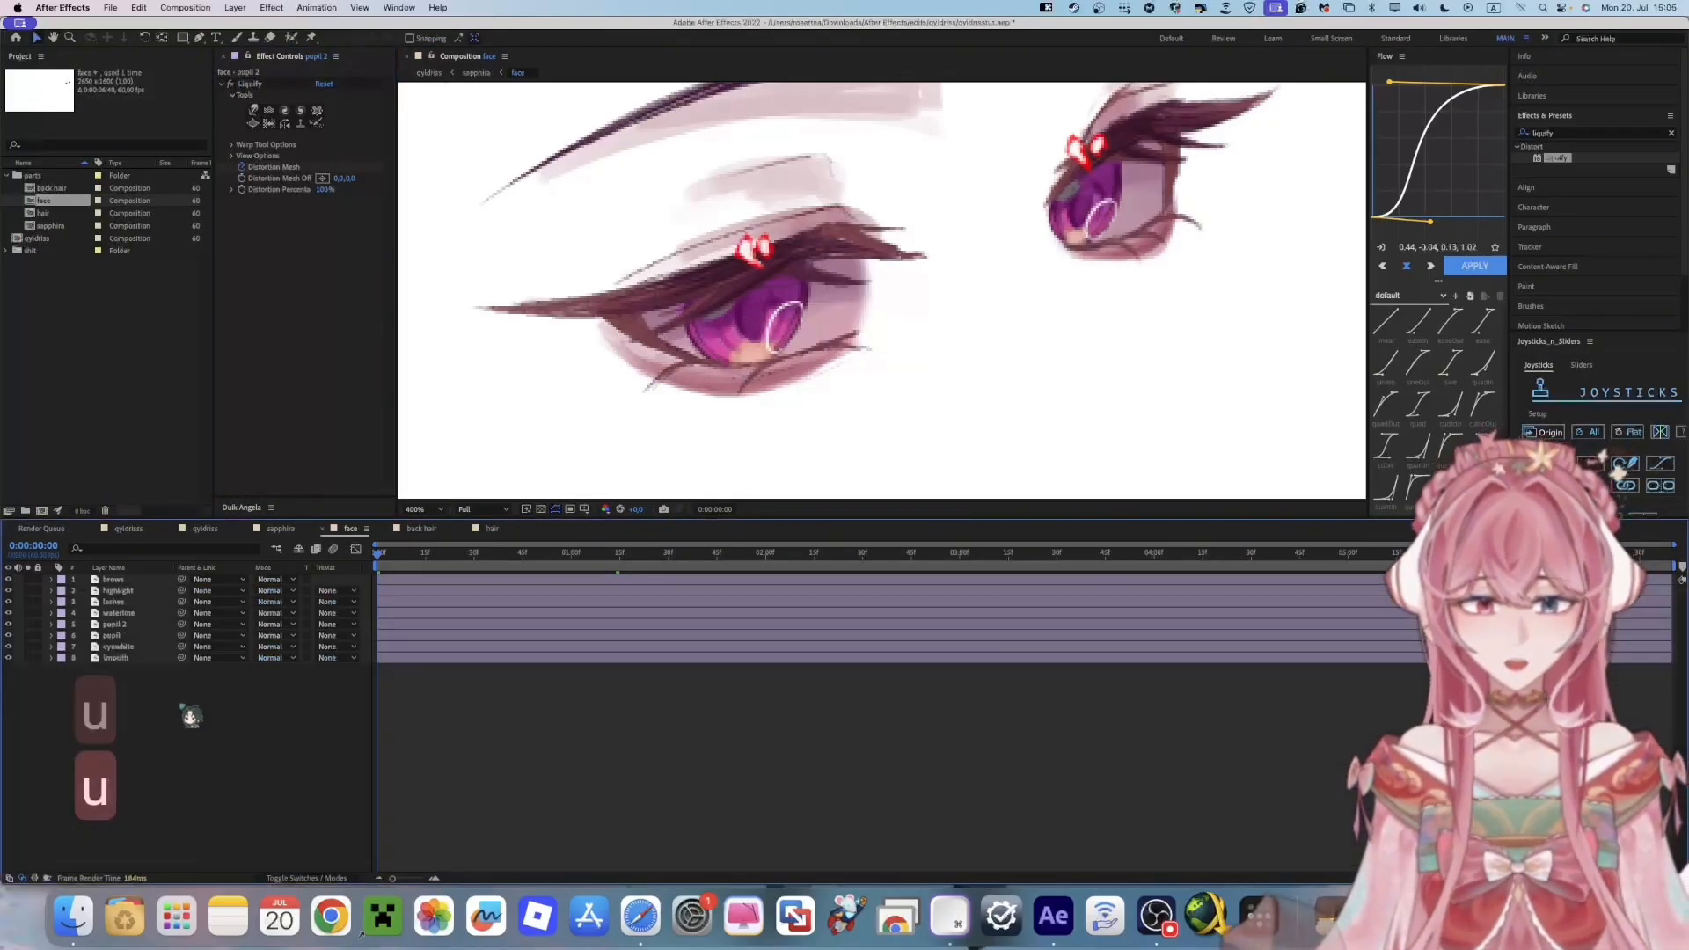
{"action": "left_click", "coordinate": [132, 635], "text": "shift"}
{"action": "key", "text": "u"}
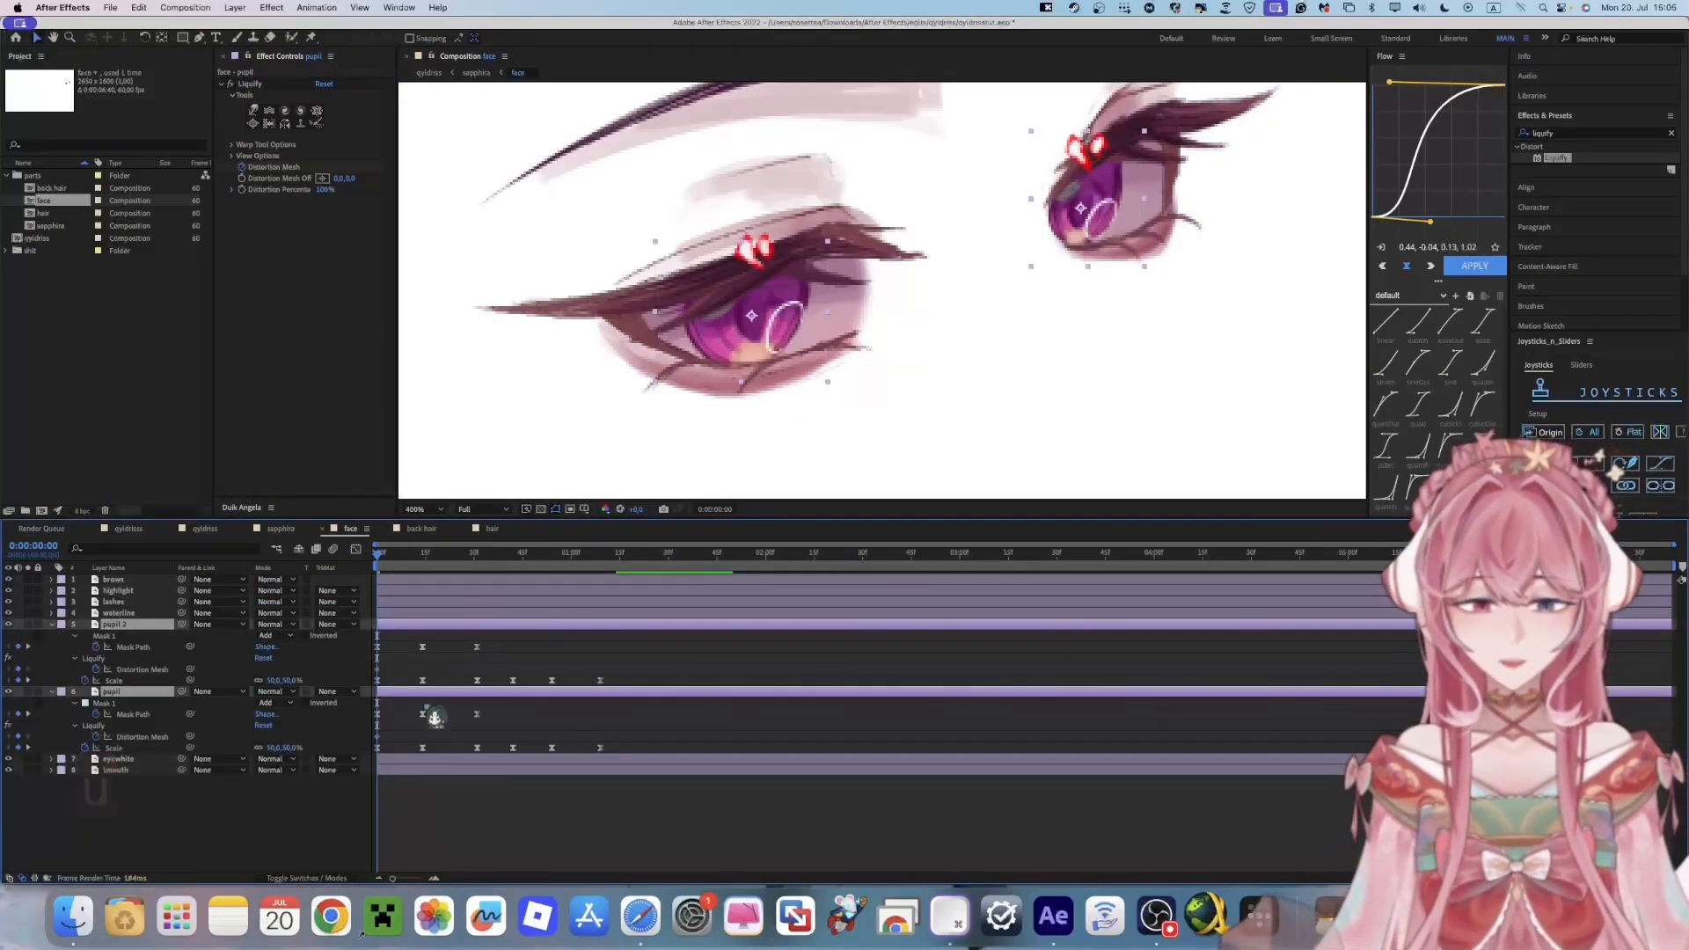
{"action": "left_click", "coordinate": [438, 693]}
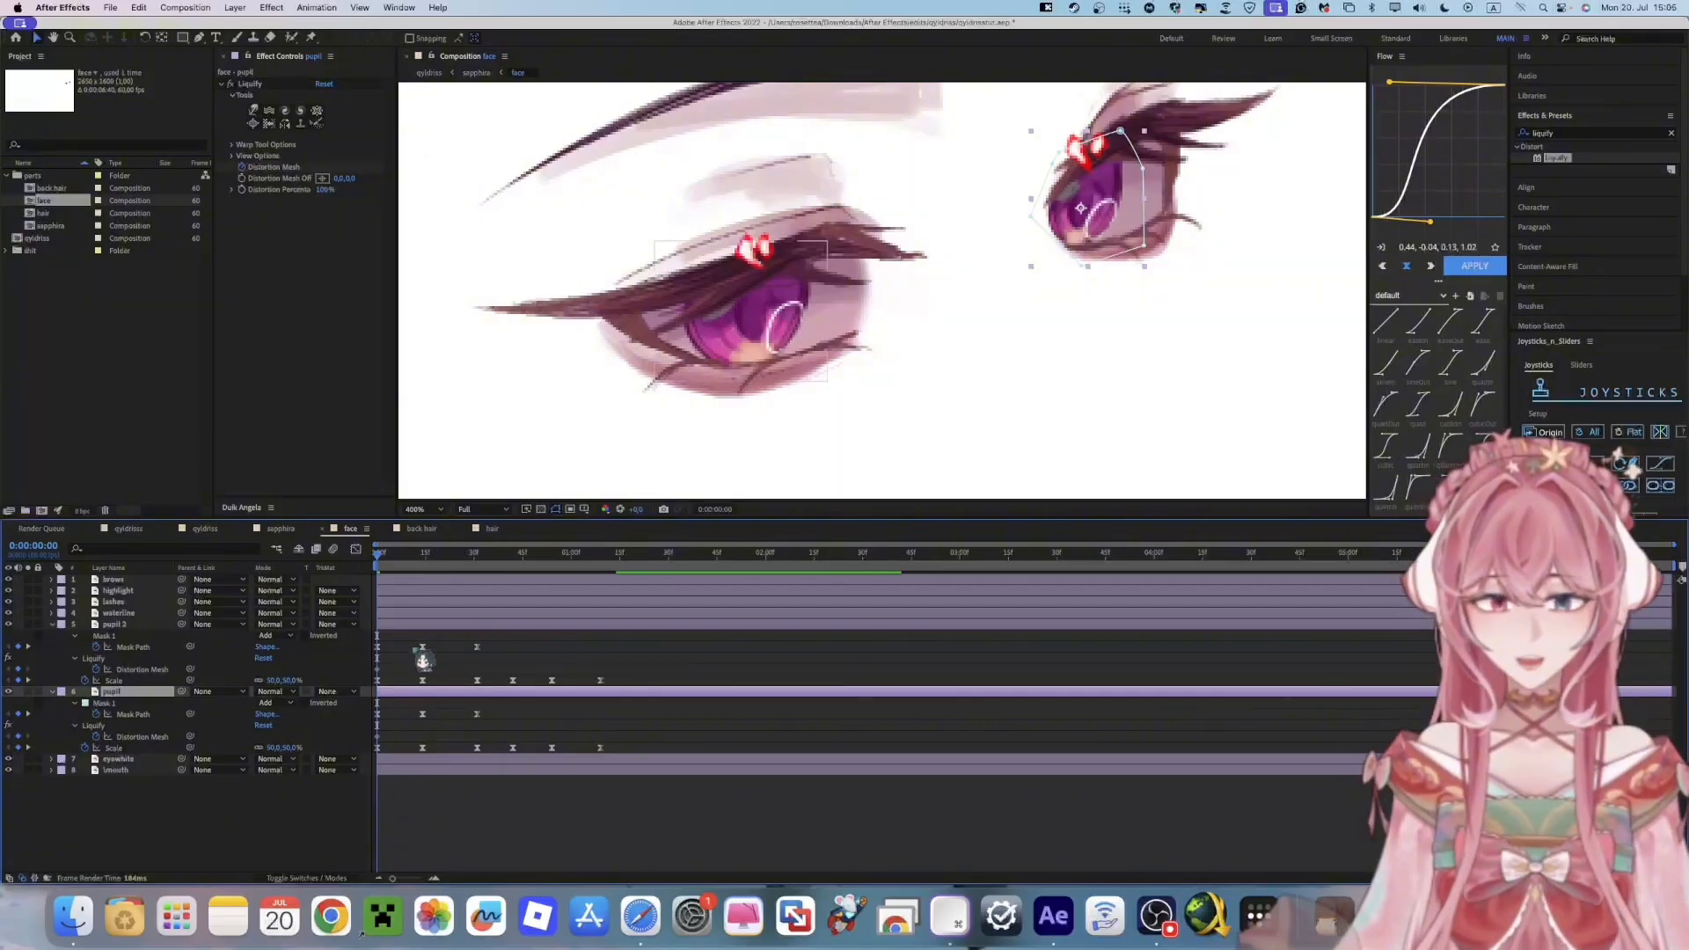
{"action": "left_click", "coordinate": [137, 669]}
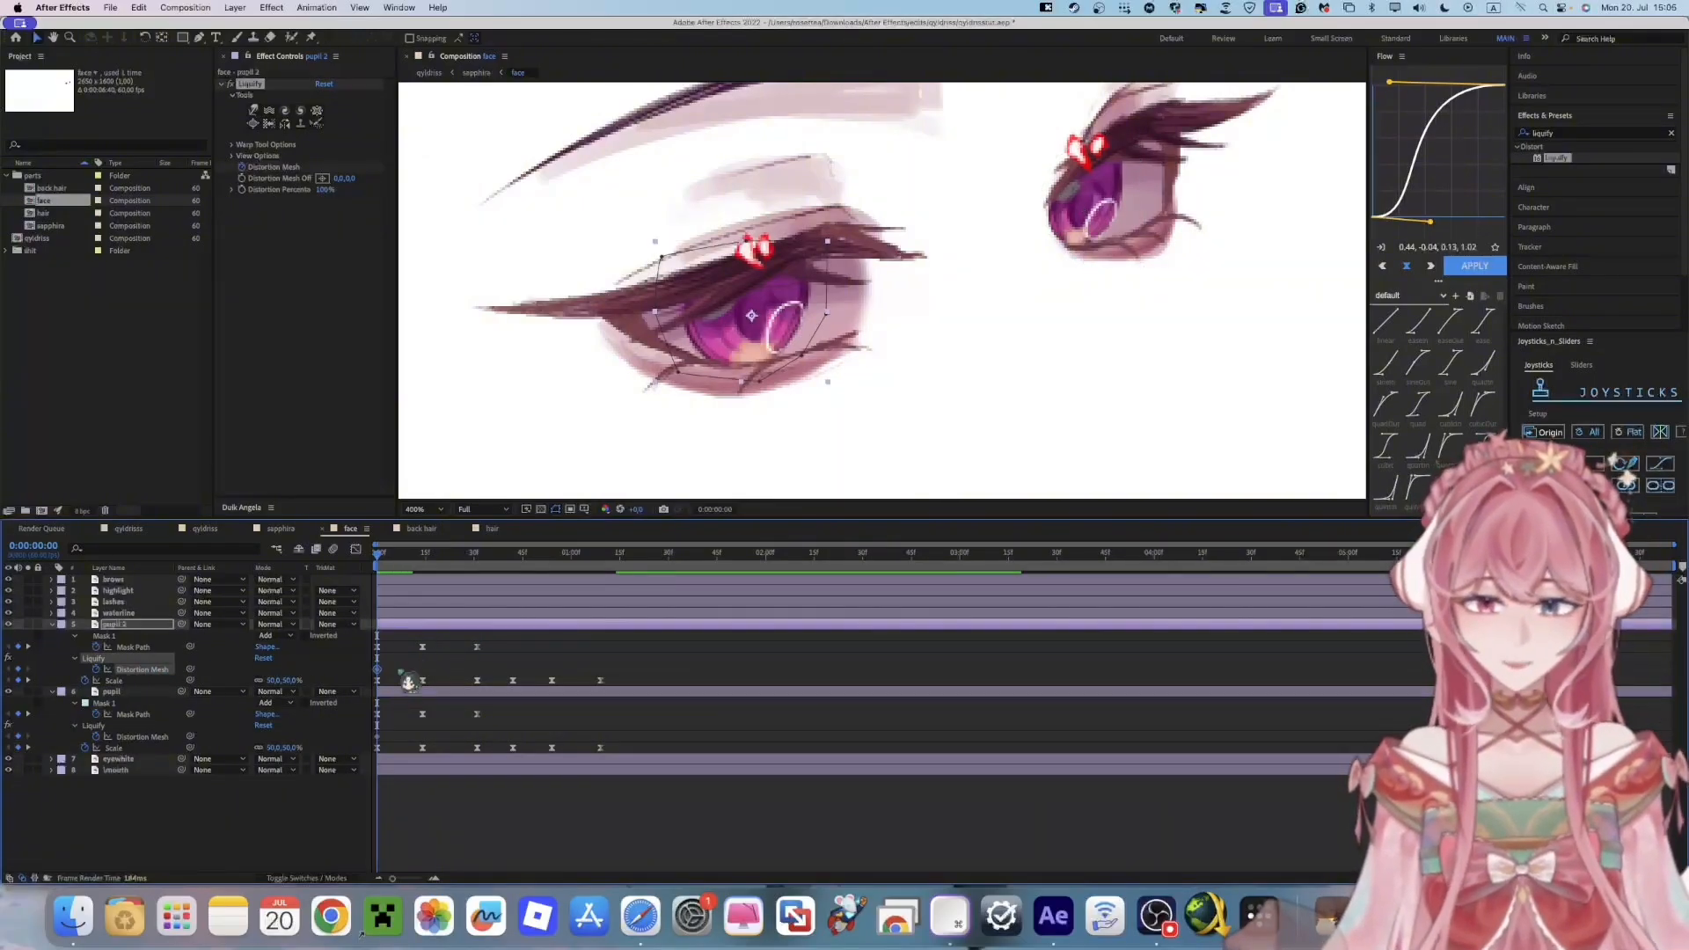
Add Distortion Mesh keyframes to pupil 2 at 0:00:00:14, 0:00:00:31, 0:00:00:42, 0:00:00:54 and 0:00:01:09
{"action": "key", "text": "k"}
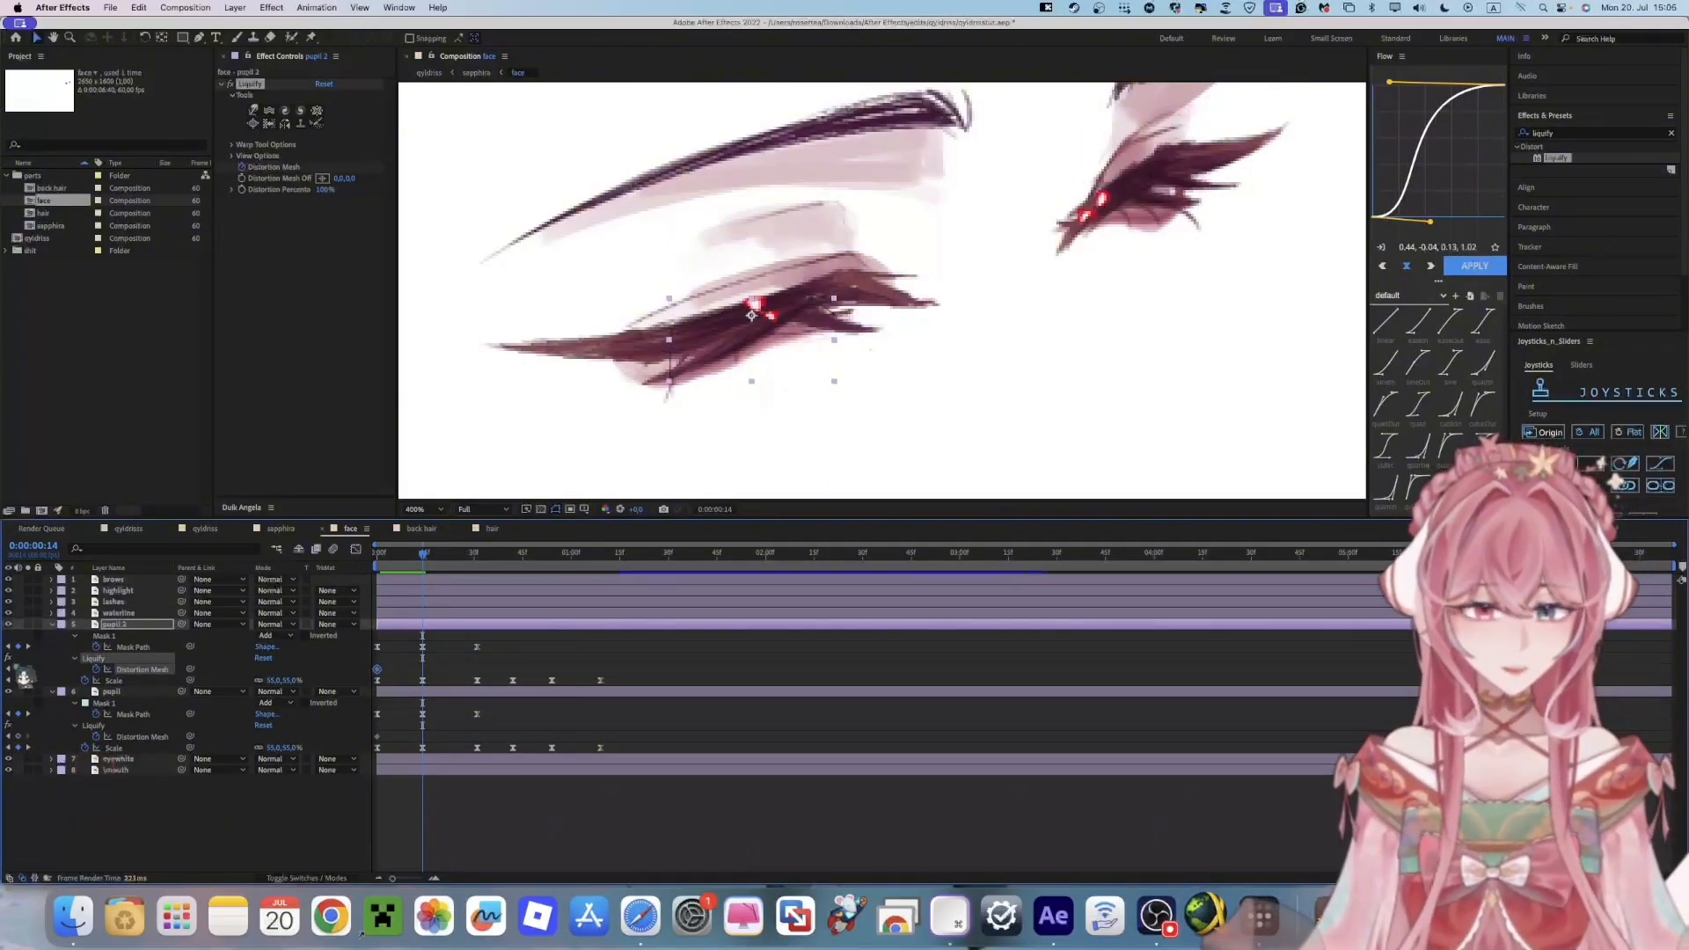
{"action": "left_click", "coordinate": [424, 680]}
{"action": "left_click", "coordinate": [379, 672]}
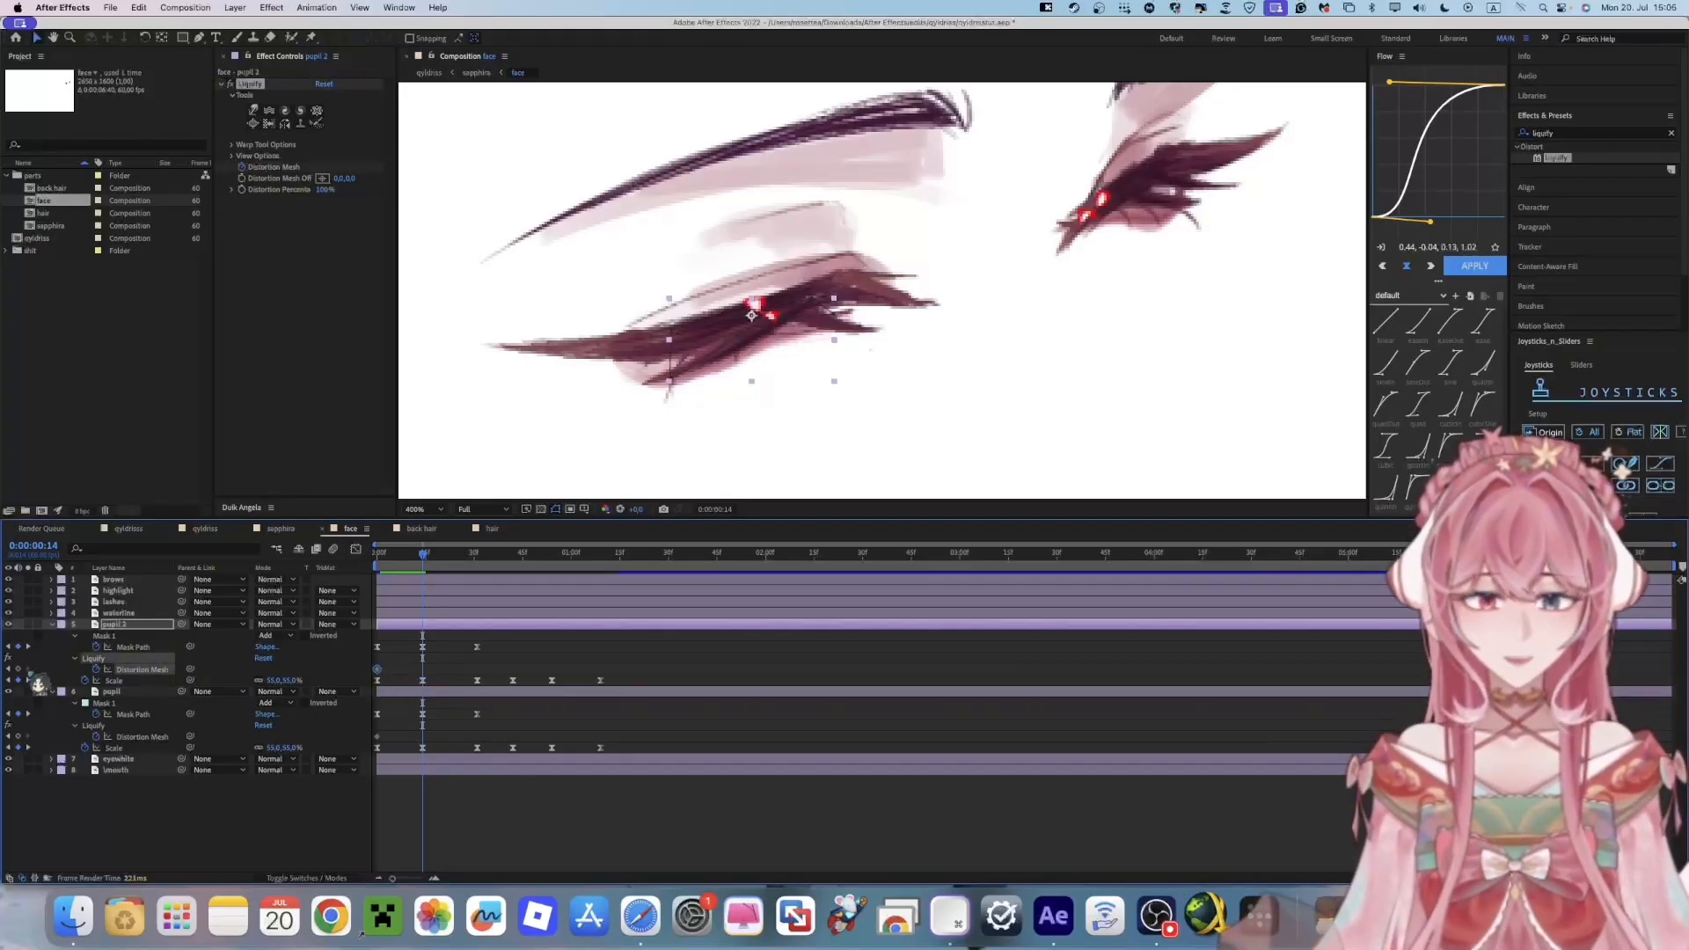
{"action": "key", "text": "k"}
{"action": "key", "text": "k"}
{"action": "key", "text": "k"}
{"action": "key", "text": "k"}
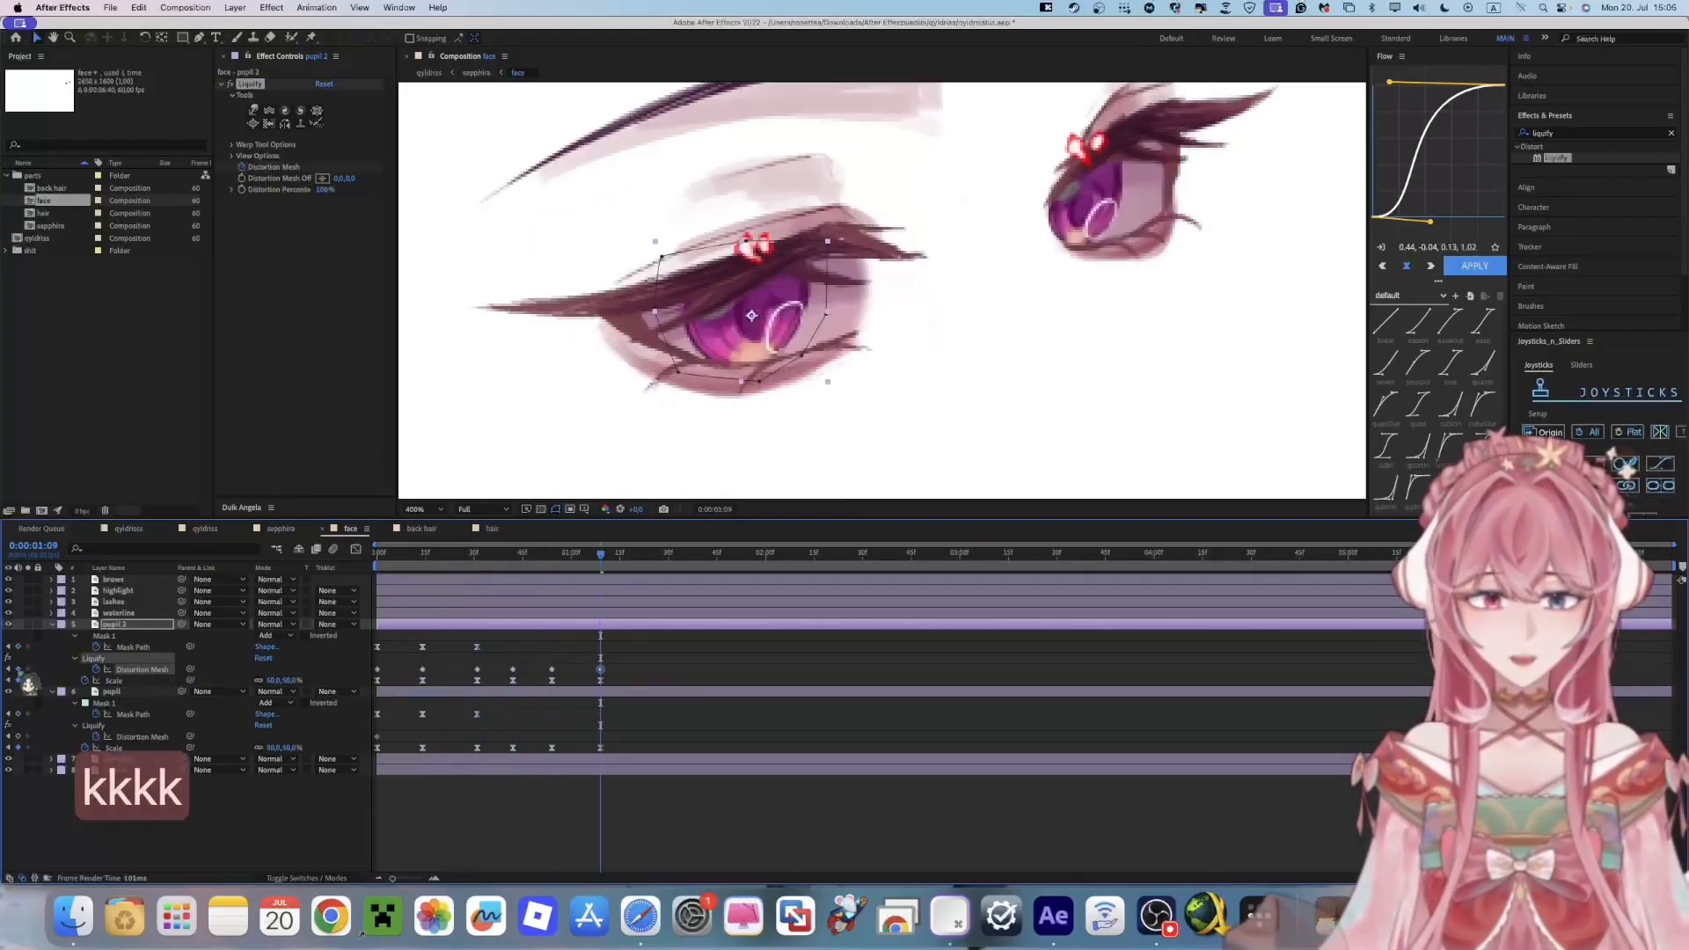
Add Distortion Mesh keyframes to the pupil layer at the same times as its Scale keyframes and return to the start
{"action": "left_click", "coordinate": [380, 739]}
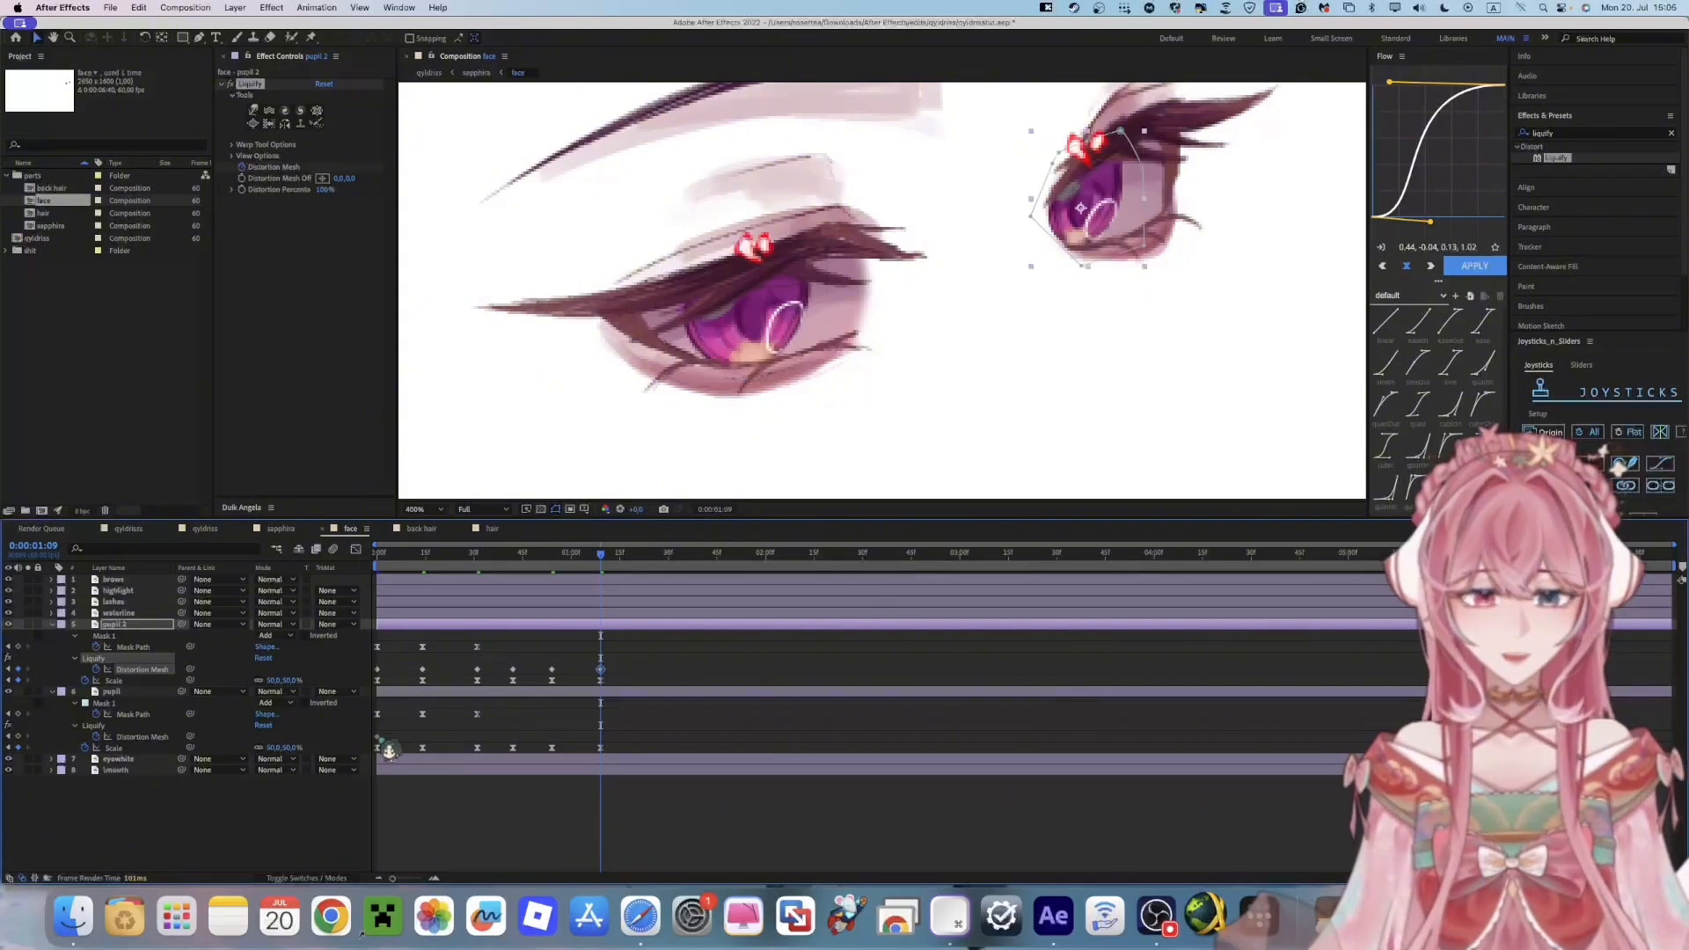
{"action": "key", "text": "j"}
{"action": "key", "text": "j"}
{"action": "key", "text": "j"}
{"action": "key", "text": "j"}
{"action": "key", "text": "j"}
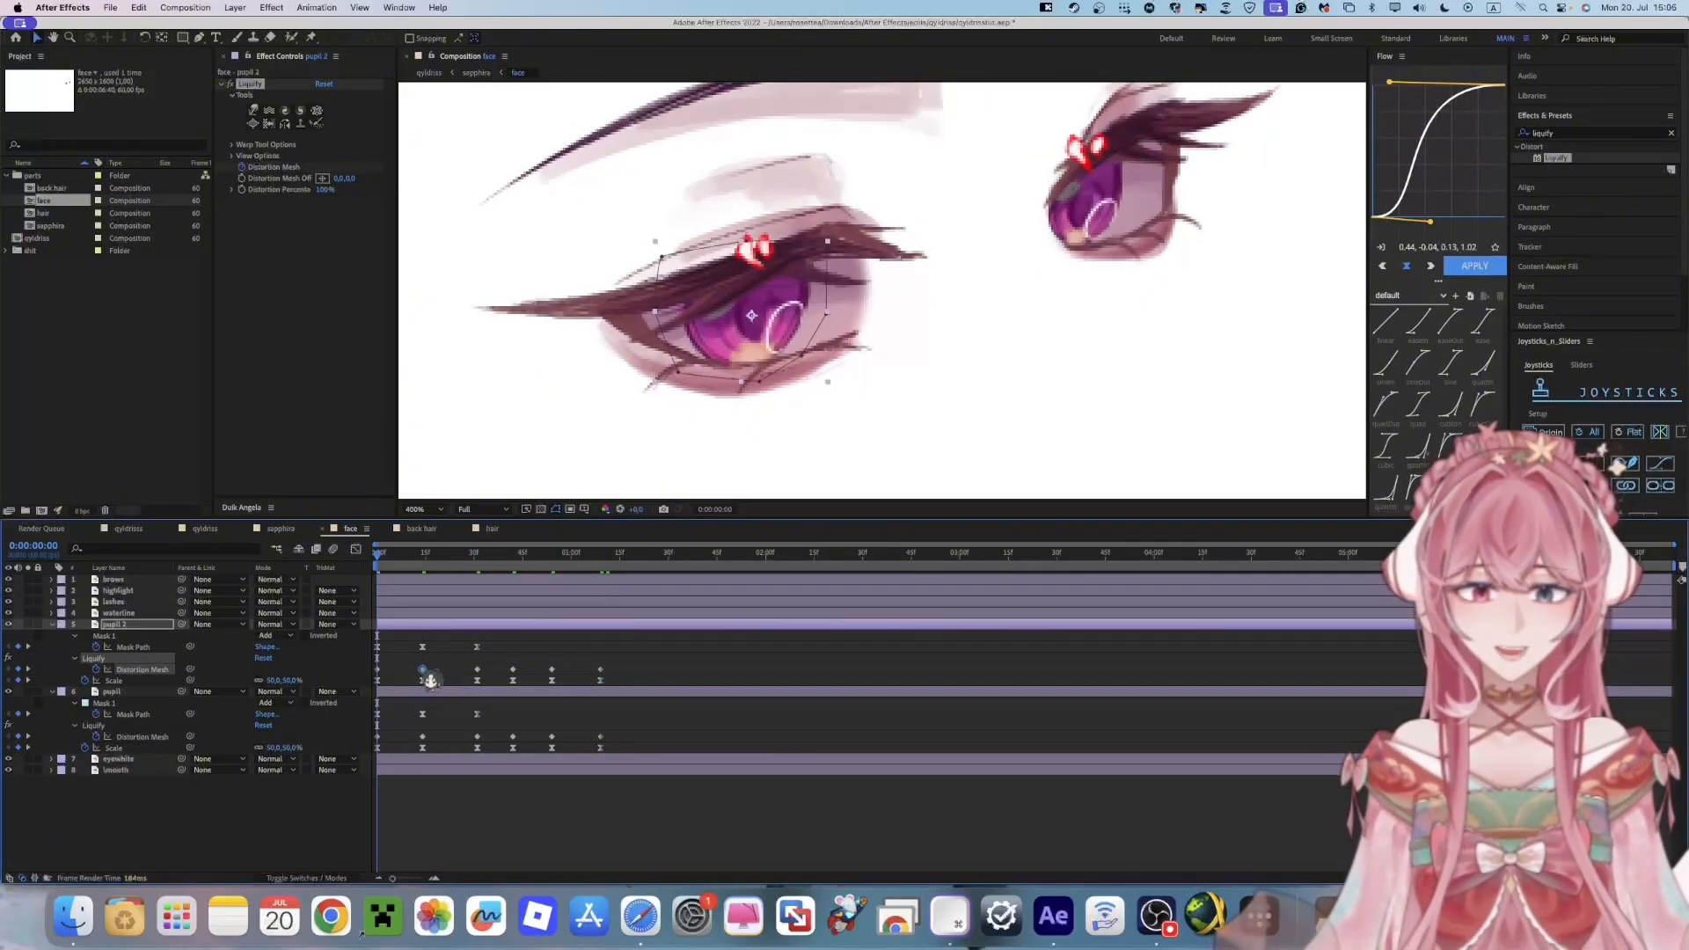
Apply Easy Ease to all Distortion Mesh keyframes of both pupil layers
{"action": "left_click_drag", "start_coordinate": [682, 658], "coordinate": [333, 751]}
{"action": "key", "text": "F9"}
{"action": "left_click", "coordinate": [664, 668]}
Use the Liquify Warp tool to squeeze pupil 2 inward from both sides at the 0:00:00:31 keyframe
{"action": "left_click", "coordinate": [422, 669]}
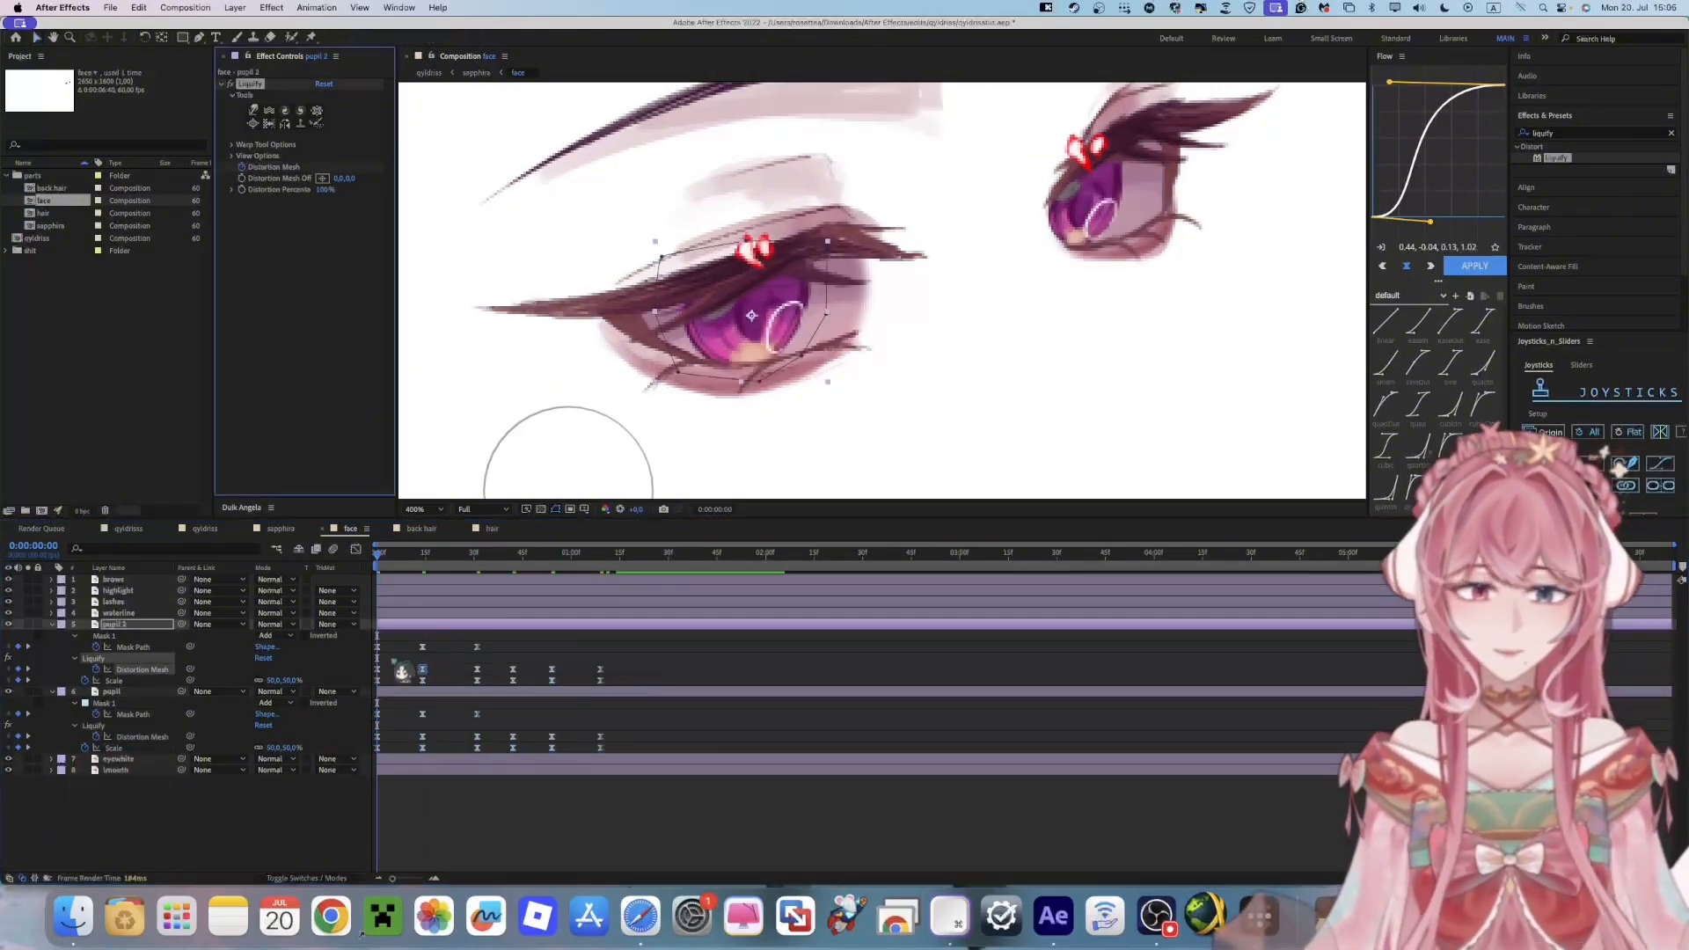
{"action": "key", "text": "v"}
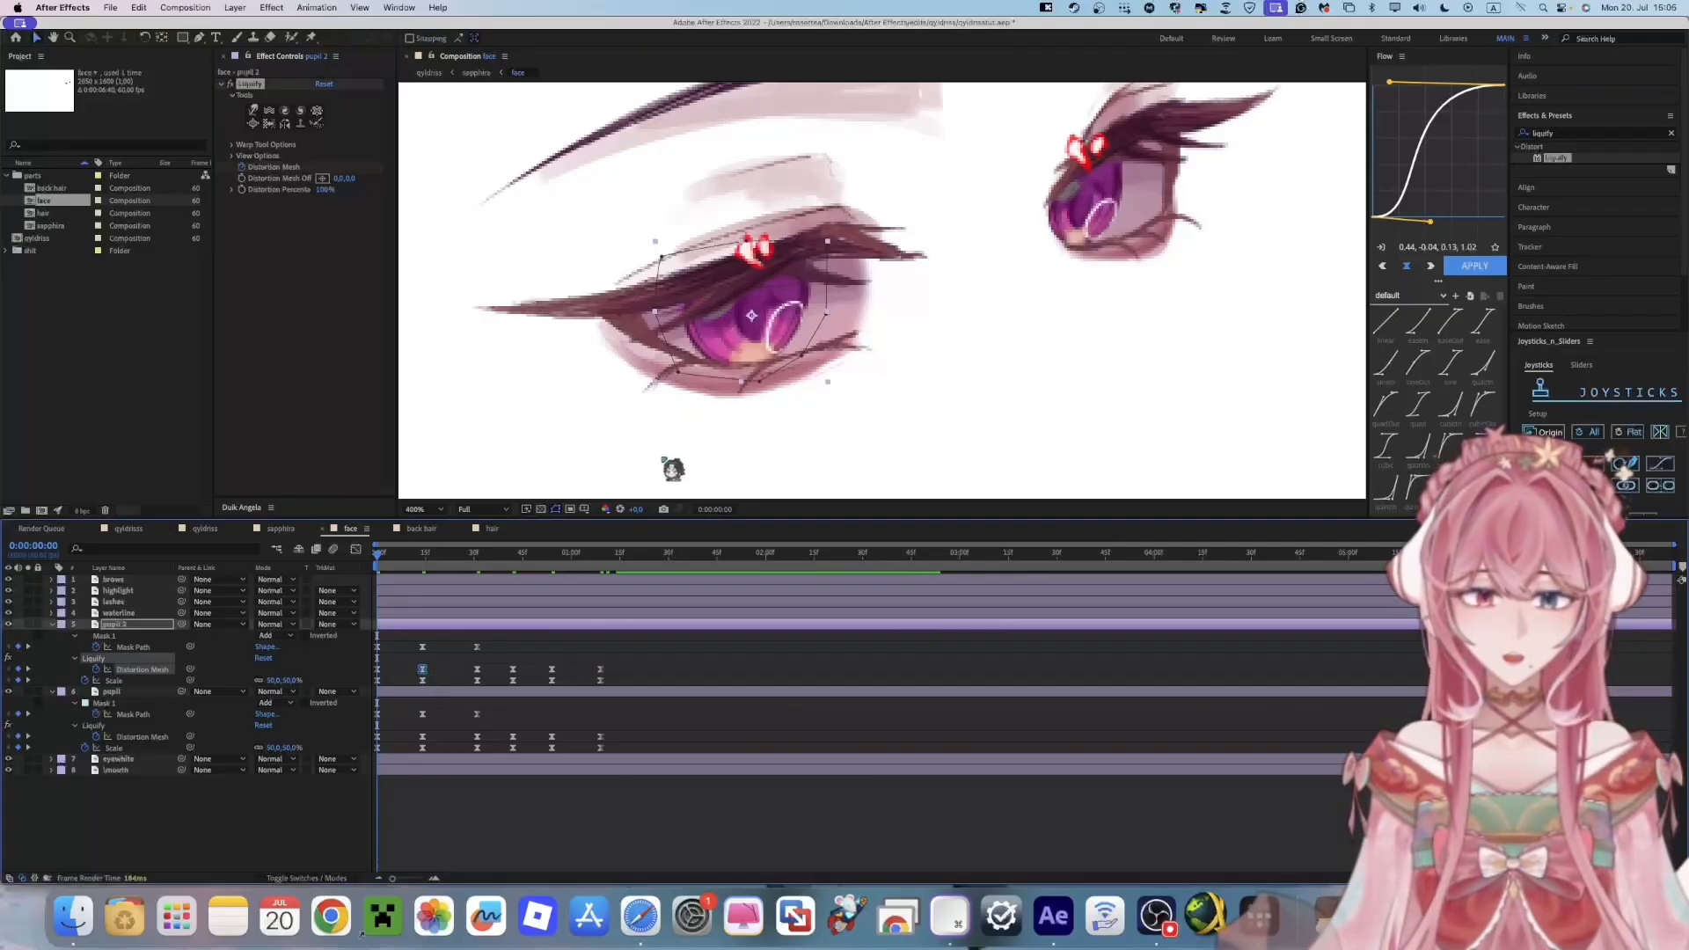
{"action": "key", "text": "k"}
{"action": "left_click", "coordinate": [254, 112]}
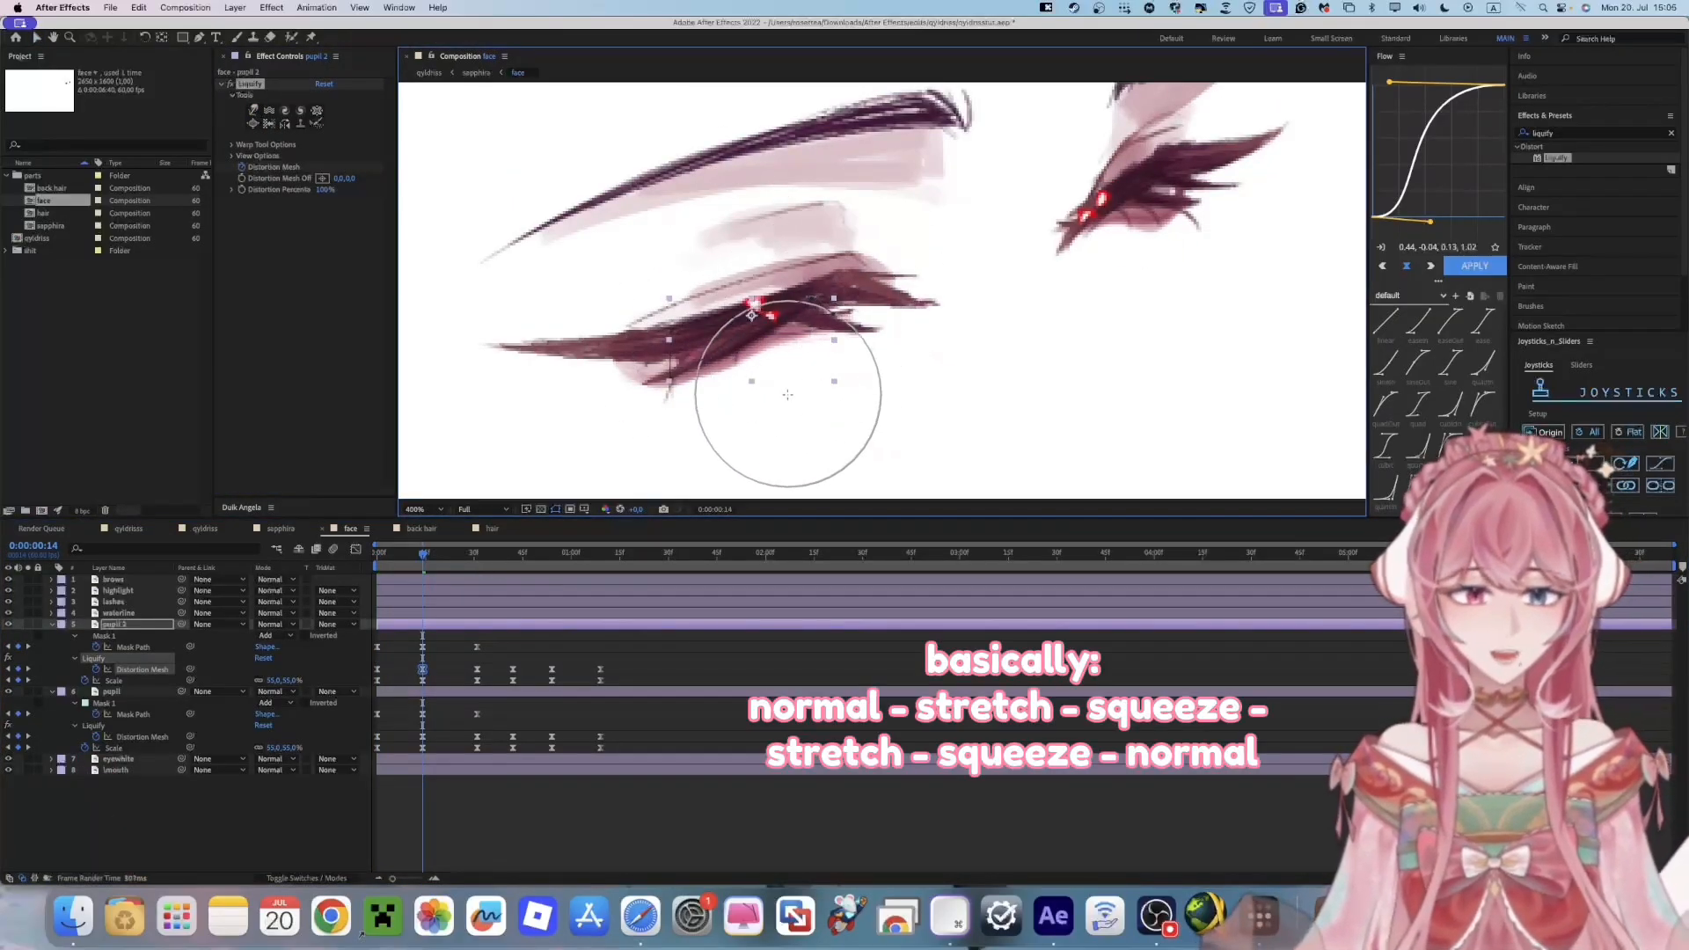
{"action": "key", "text": "j"}
{"action": "key", "text": "k"}
{"action": "key", "text": "k"}
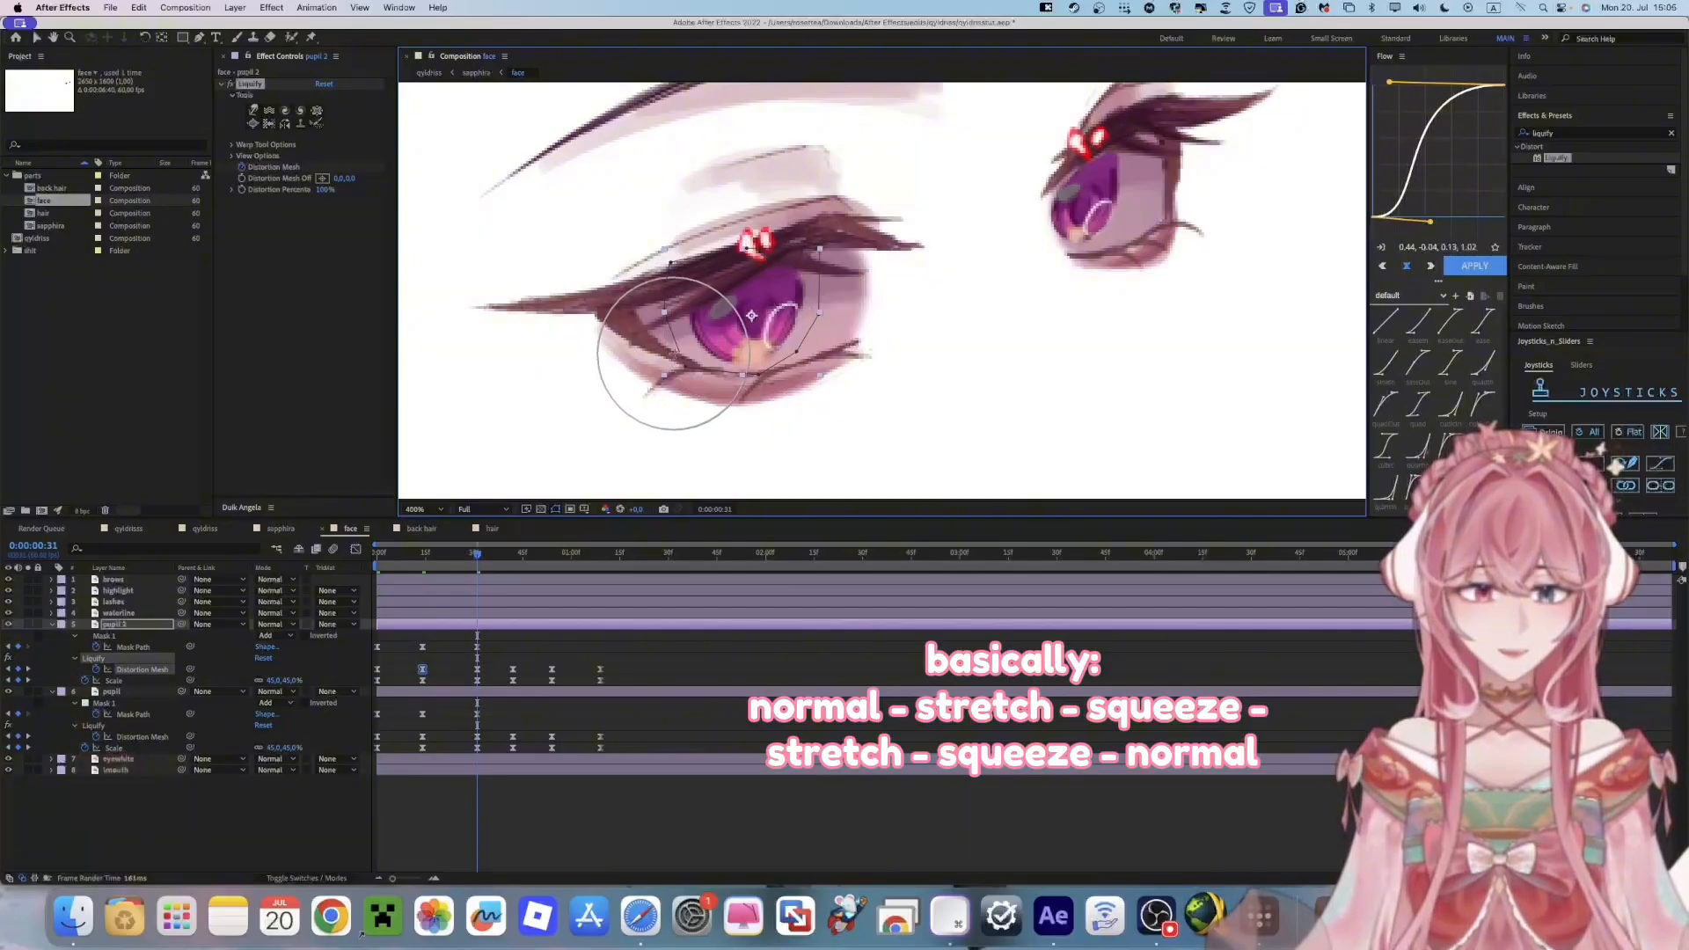
{"action": "left_click_drag", "start_coordinate": [681, 347], "coordinate": [691, 343]}
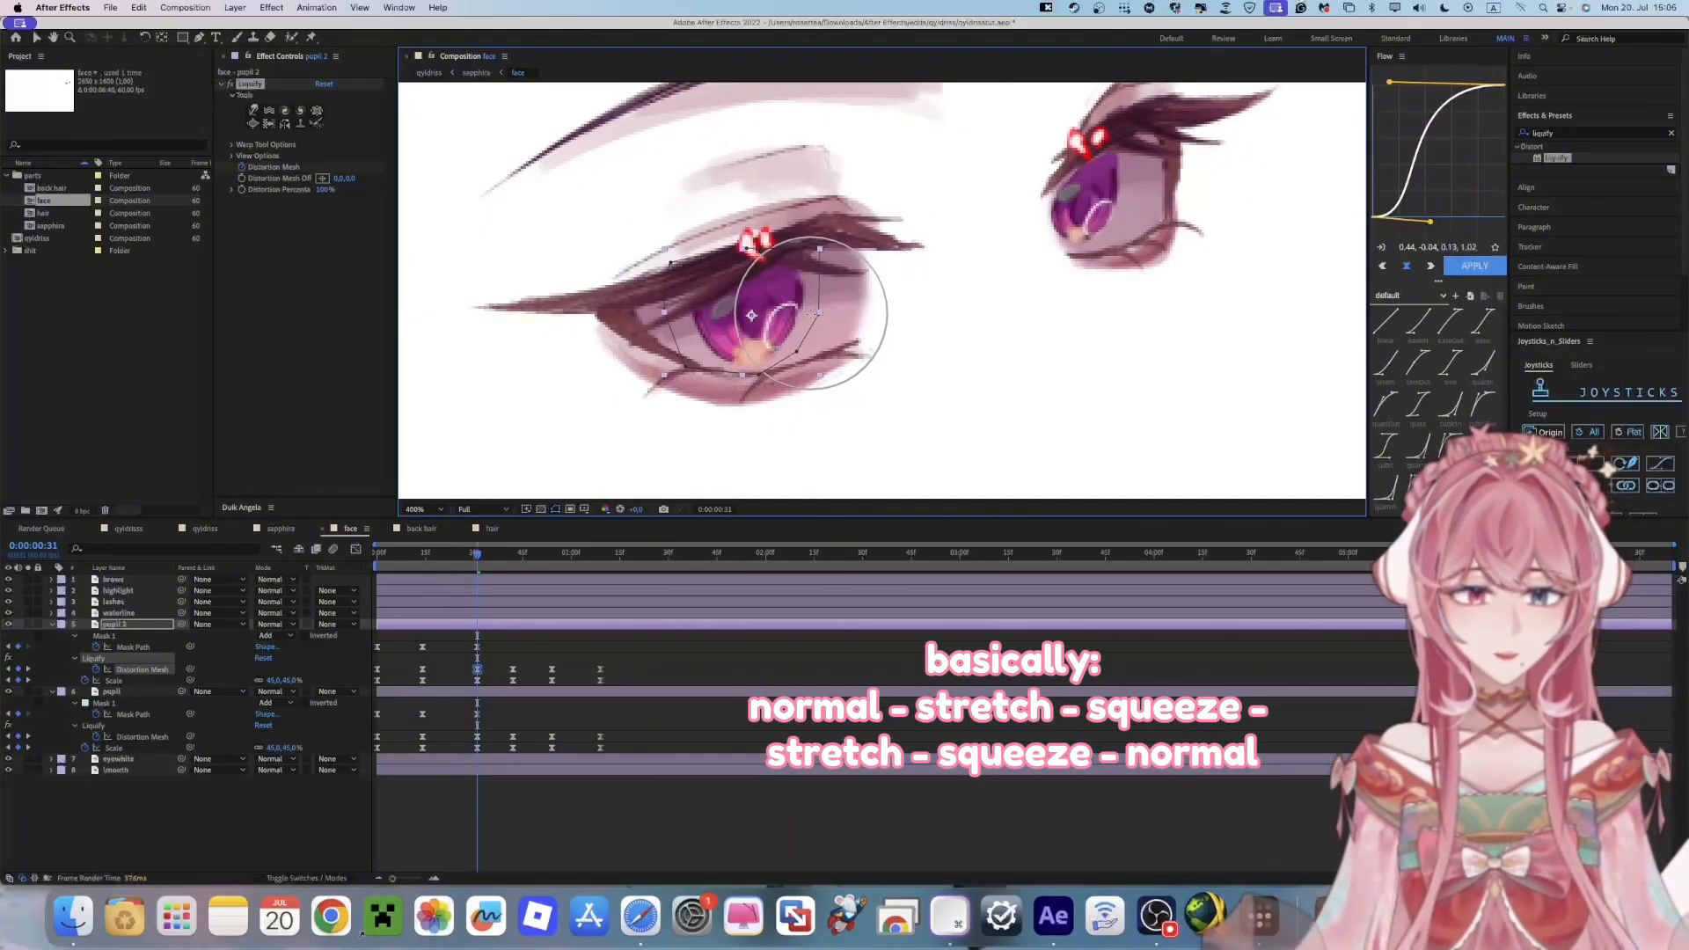
{"action": "left_click_drag", "start_coordinate": [811, 314], "coordinate": [801, 315]}
{"action": "left_click_drag", "start_coordinate": [691, 349], "coordinate": [699, 345]}
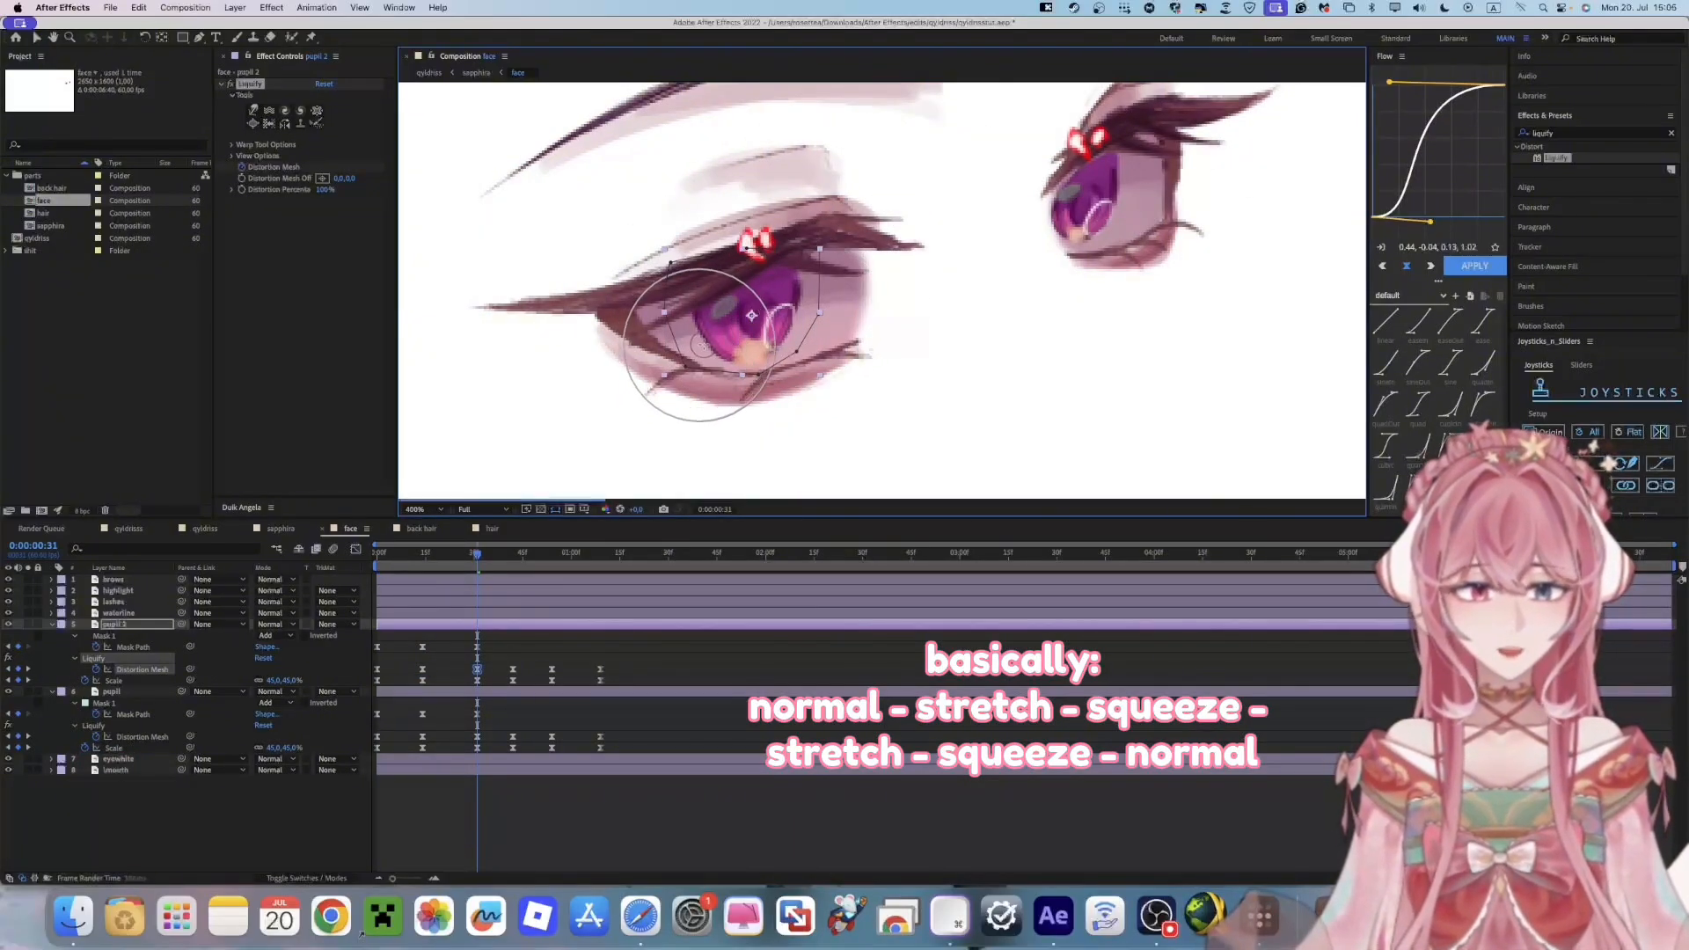
Warp pupil 2 outward into a stretch at 0:00:00:42 and inward into a squeeze at 0:00:00:54
{"action": "key", "text": "k"}
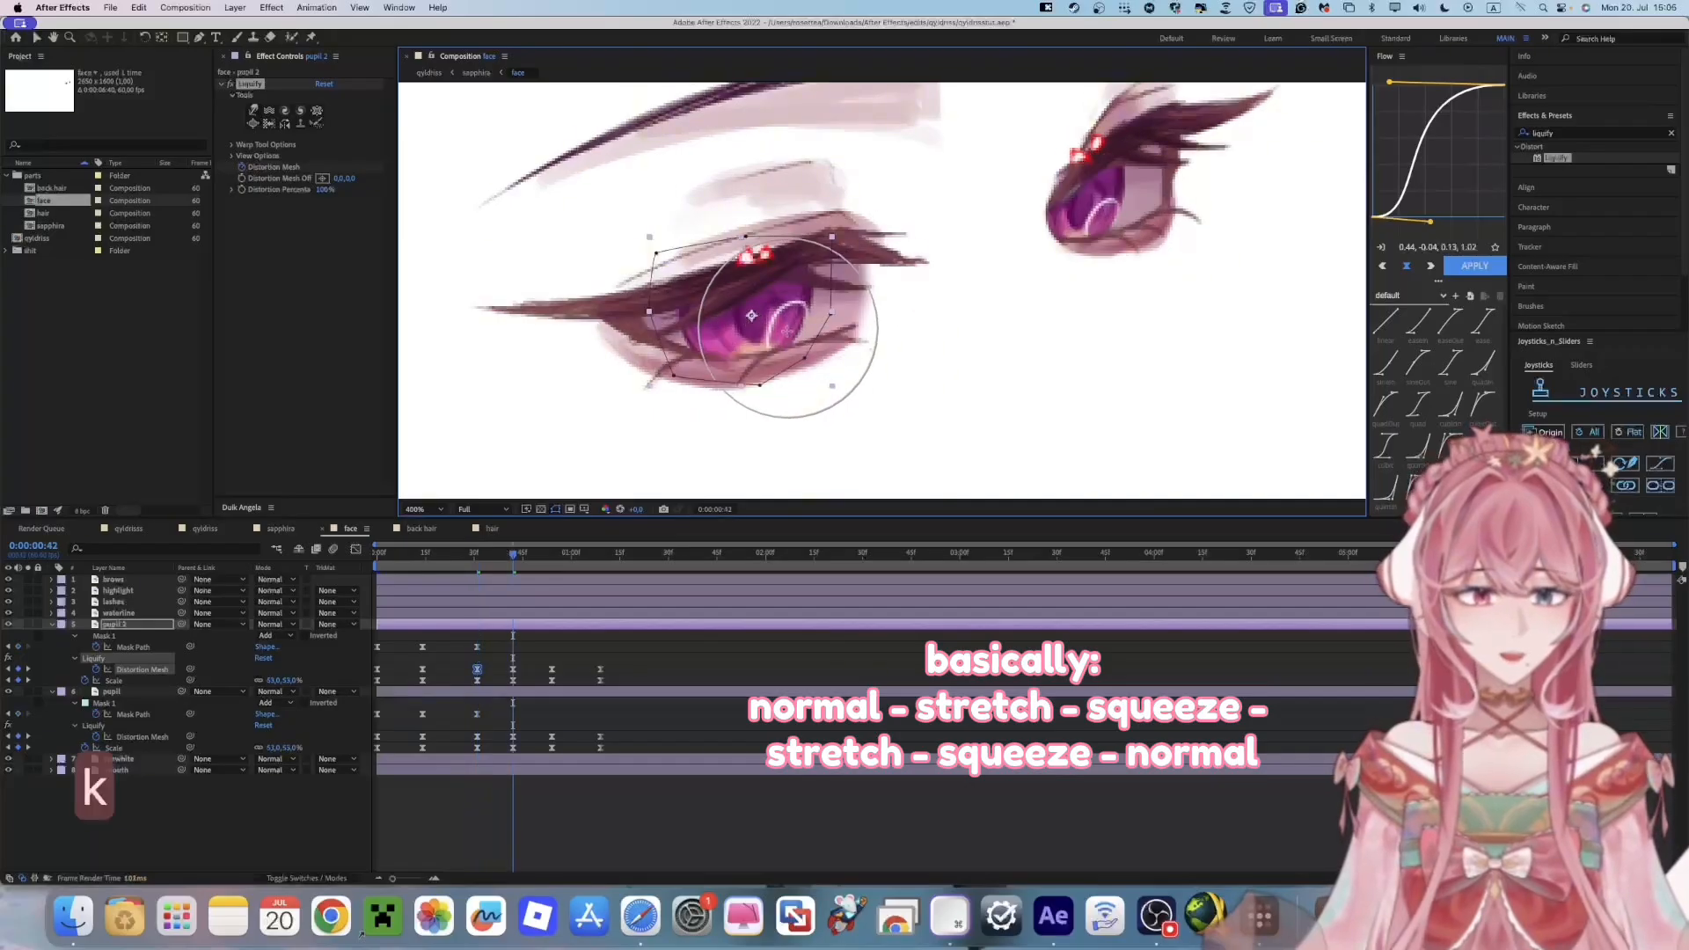
{"action": "left_click_drag", "start_coordinate": [814, 322], "coordinate": [825, 319]}
{"action": "mouse_move", "coordinate": [679, 345]}
{"action": "left_mouse_down"}
{"action": "mouse_move", "coordinate": [684, 369]}
{"action": "mouse_move", "coordinate": [702, 335]}
{"action": "left_mouse_up"}
{"action": "key", "text": "k"}
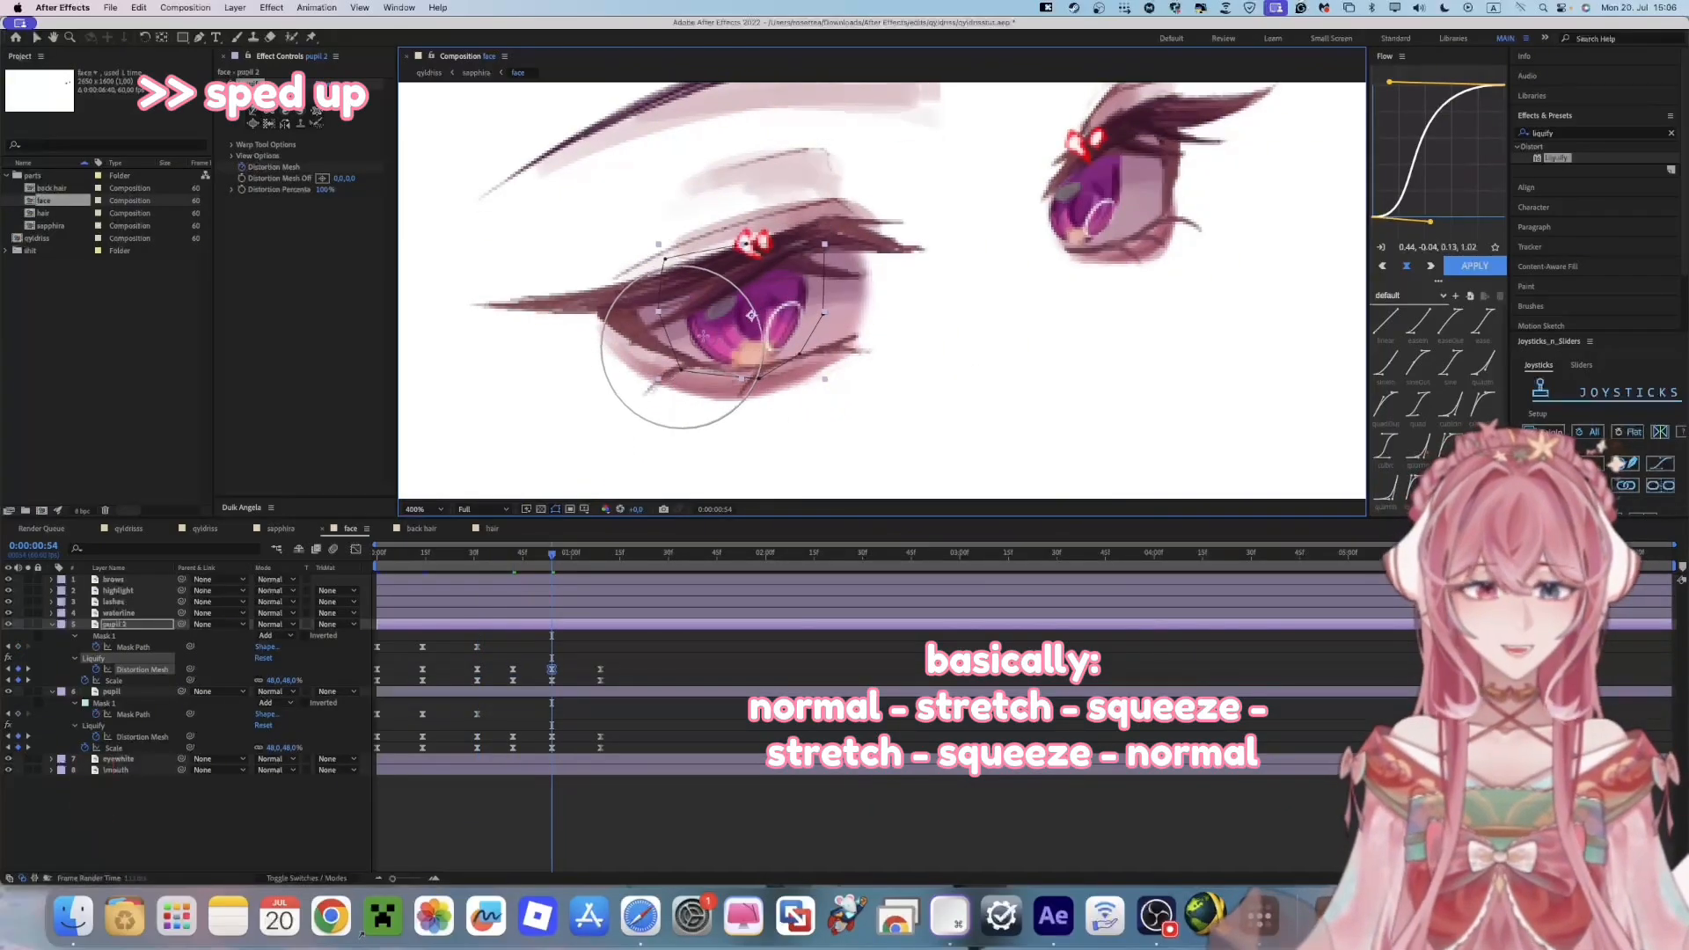
{"action": "key", "text": "k"}
Select the pupil layer's Distortion Mesh keyframe at 0:00:00:14 and reduce the Liquify Warp brush size for the smaller eye
{"action": "key", "text": "j"}
{"action": "key", "text": "j"}
{"action": "key", "text": "j"}
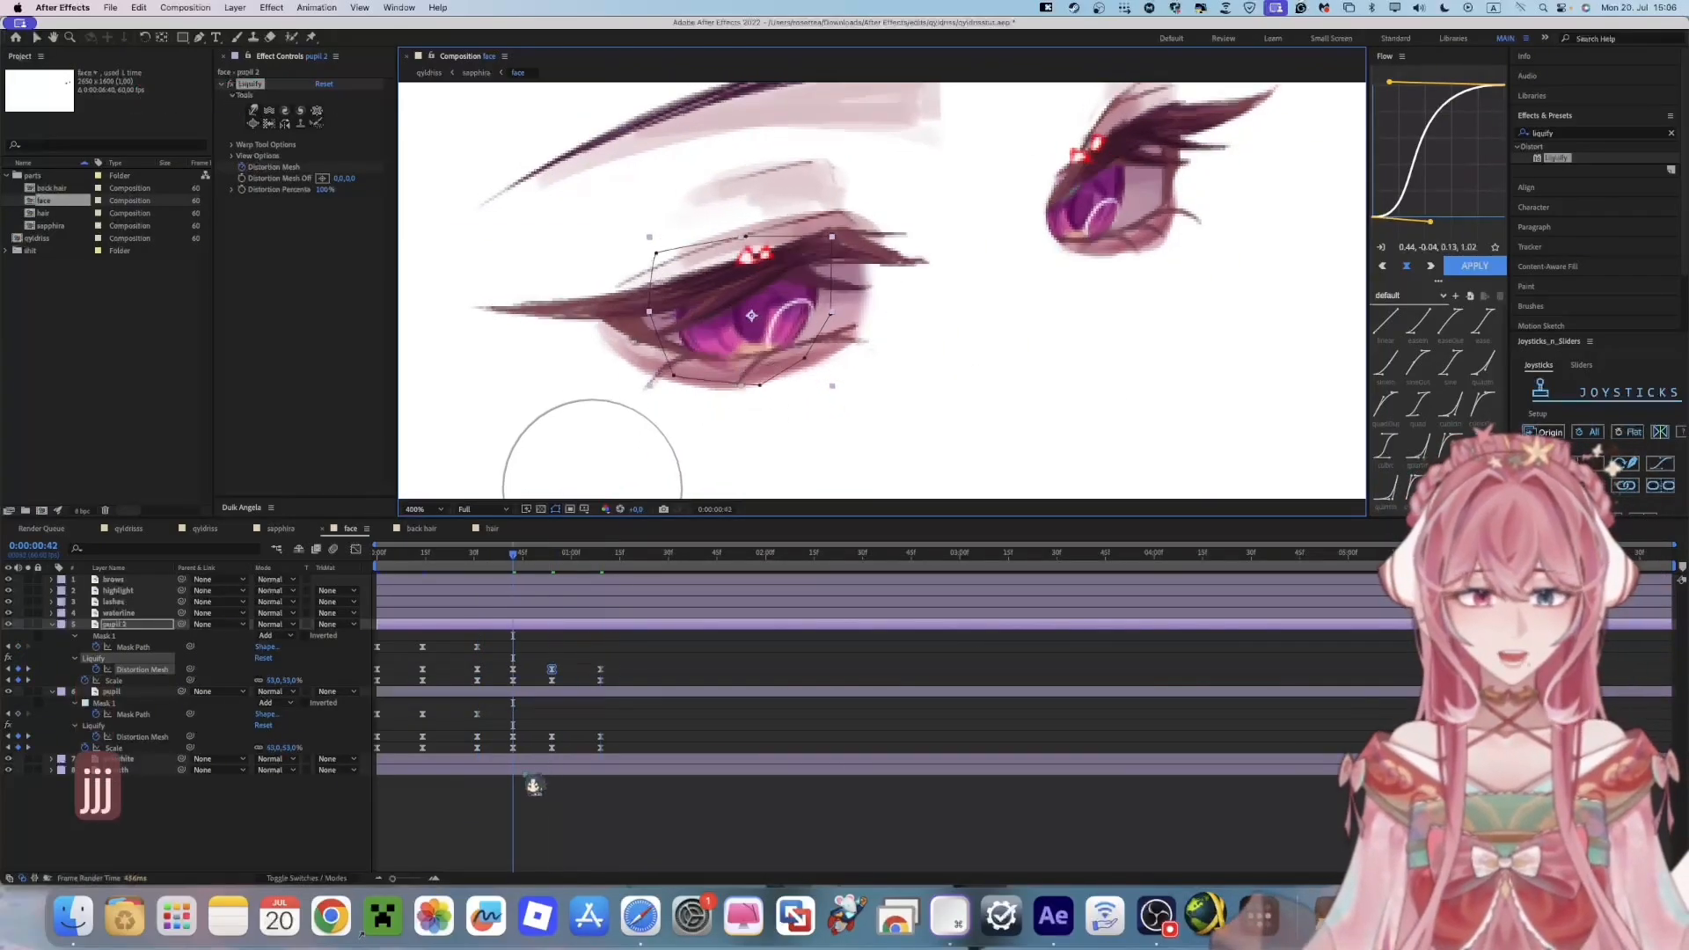
{"action": "key", "text": "j"}
{"action": "key", "text": "j"}
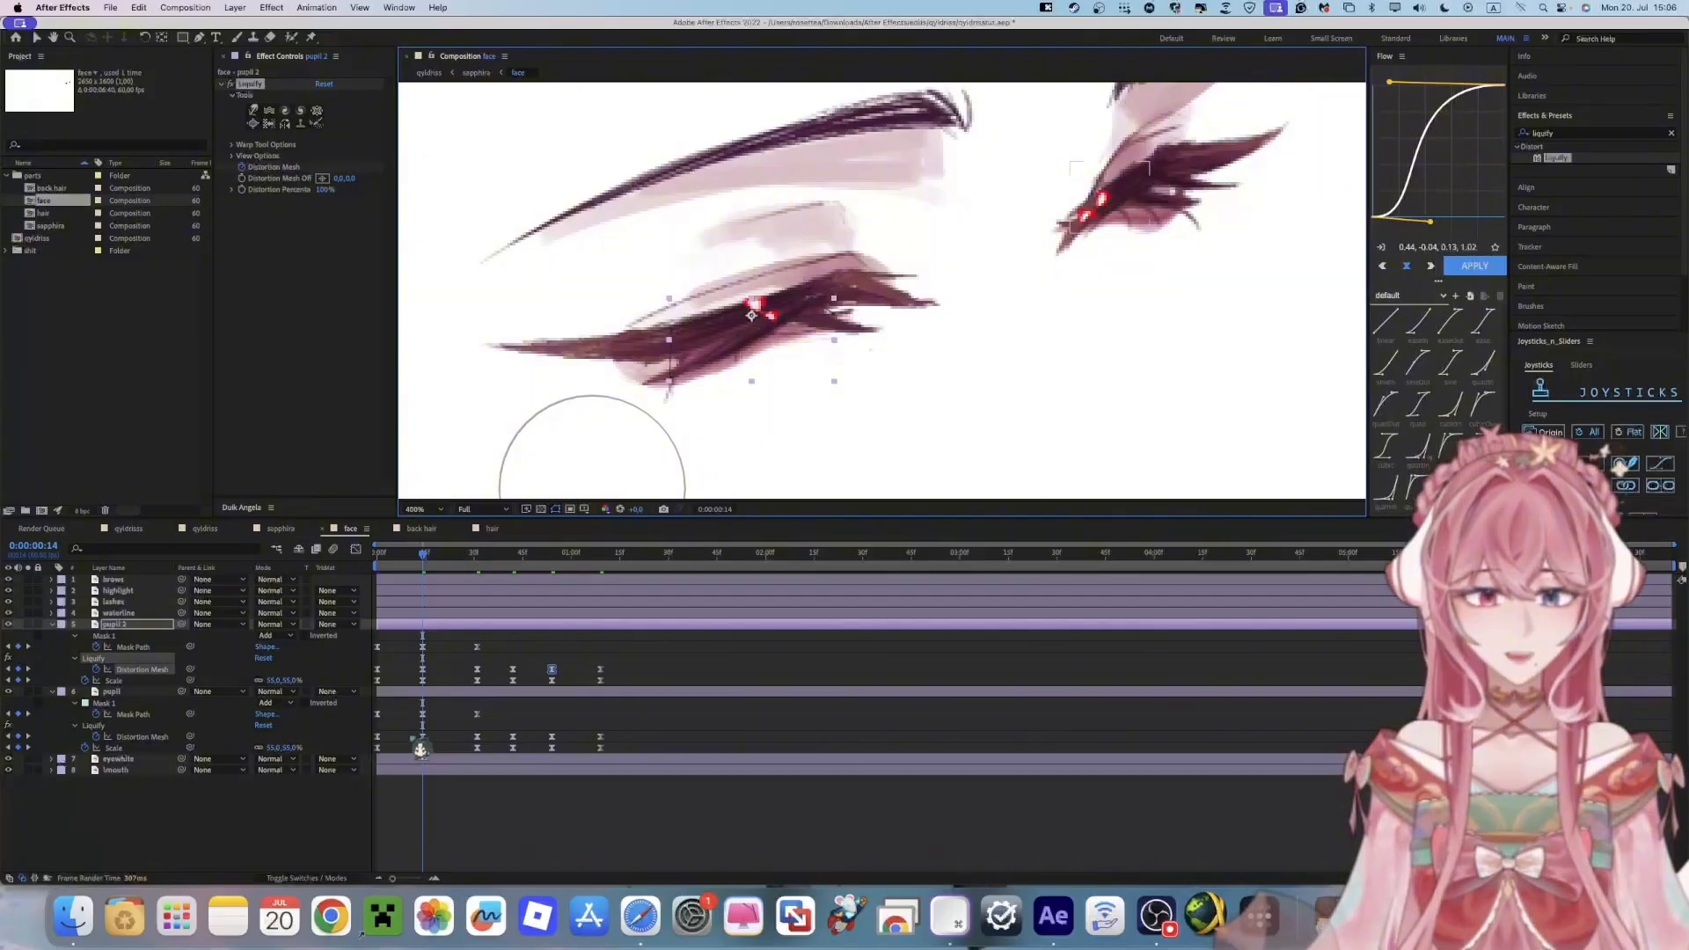
{"action": "left_click", "coordinate": [422, 737]}
{"action": "left_click_drag", "start_coordinate": [1161, 246], "coordinate": [1005, 347]}
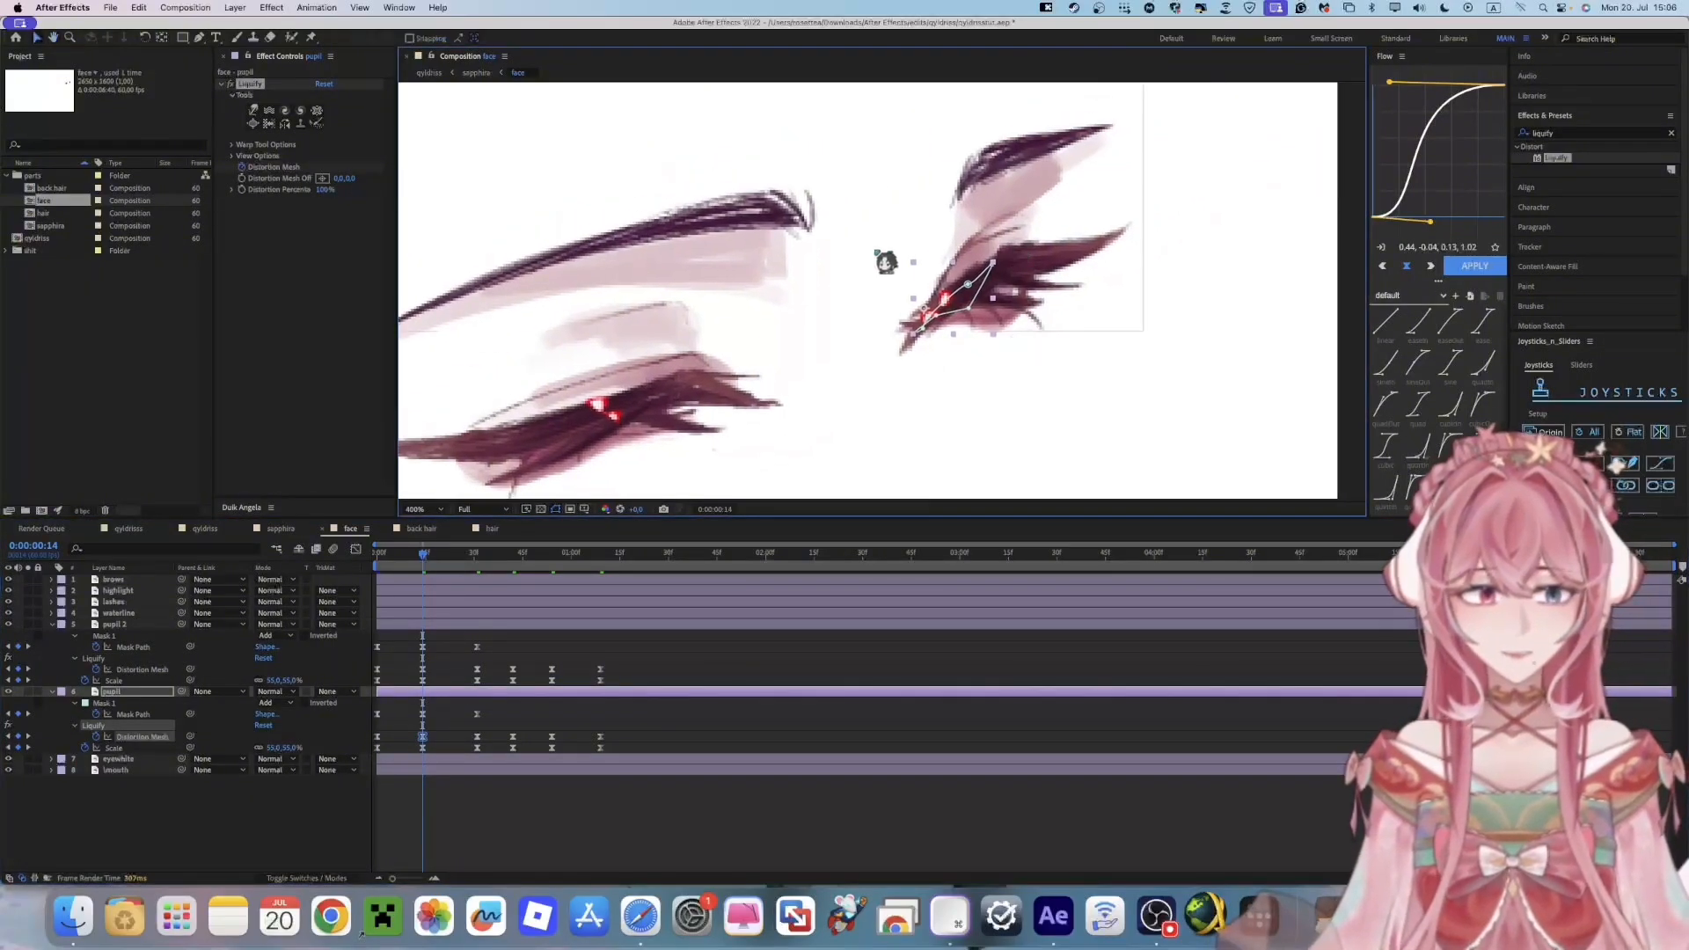
{"action": "left_click", "coordinate": [254, 111]}
{"action": "left_click", "coordinate": [231, 144]}
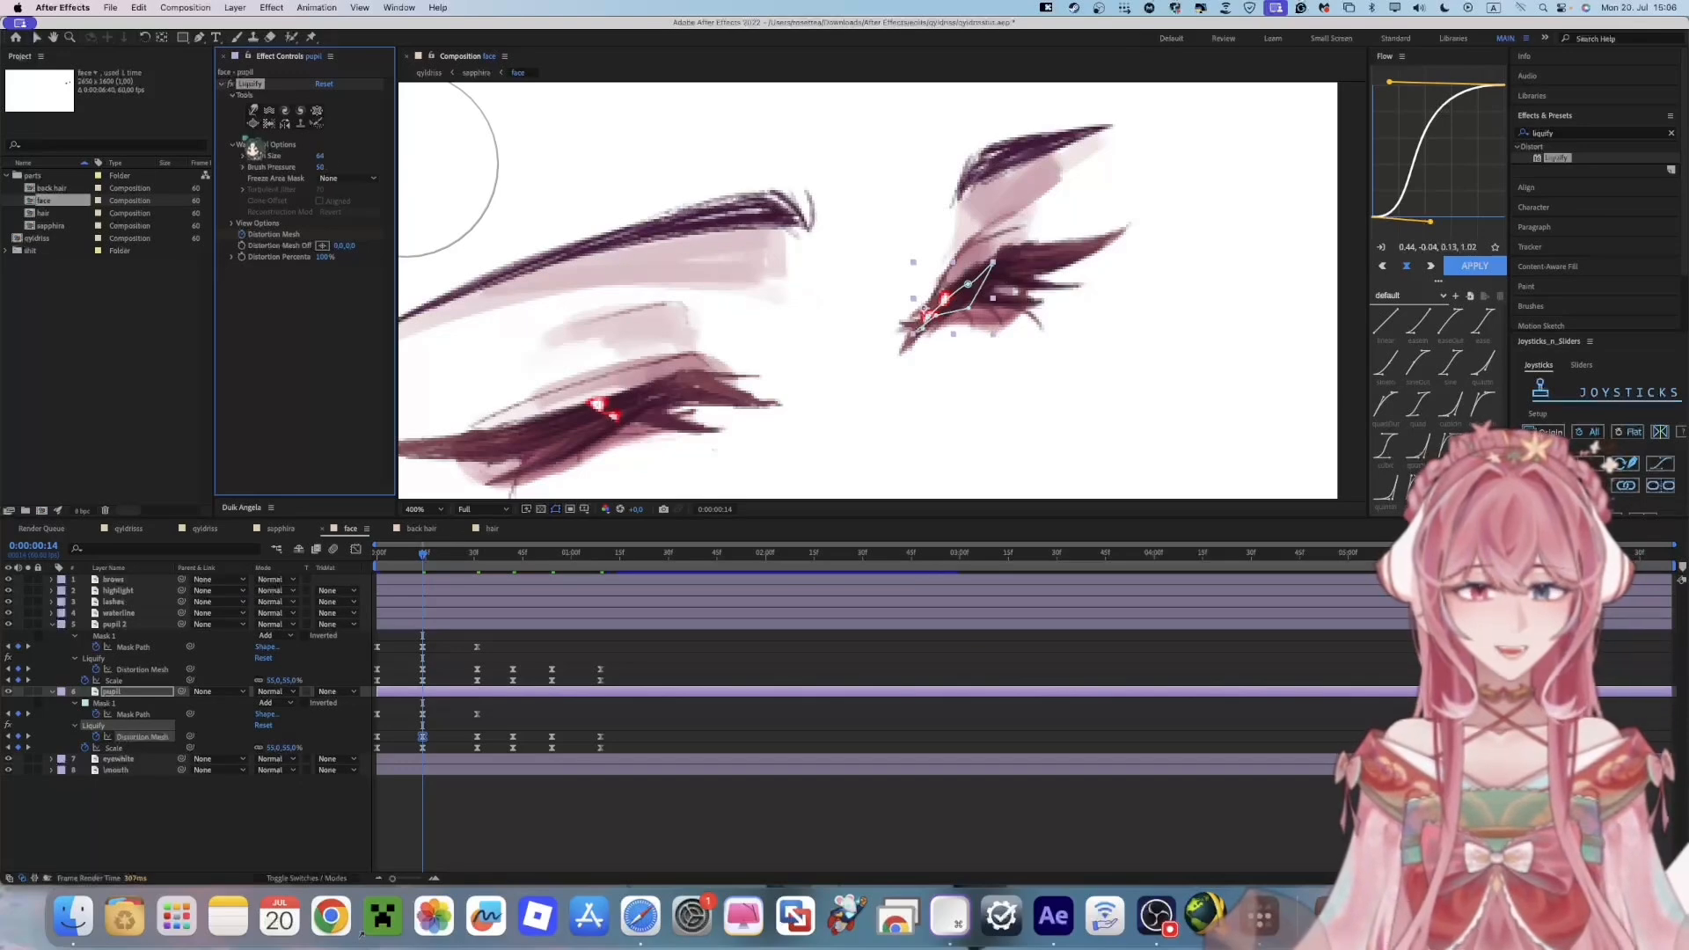
{"action": "left_click_drag", "start_coordinate": [323, 157], "coordinate": [317, 160]}
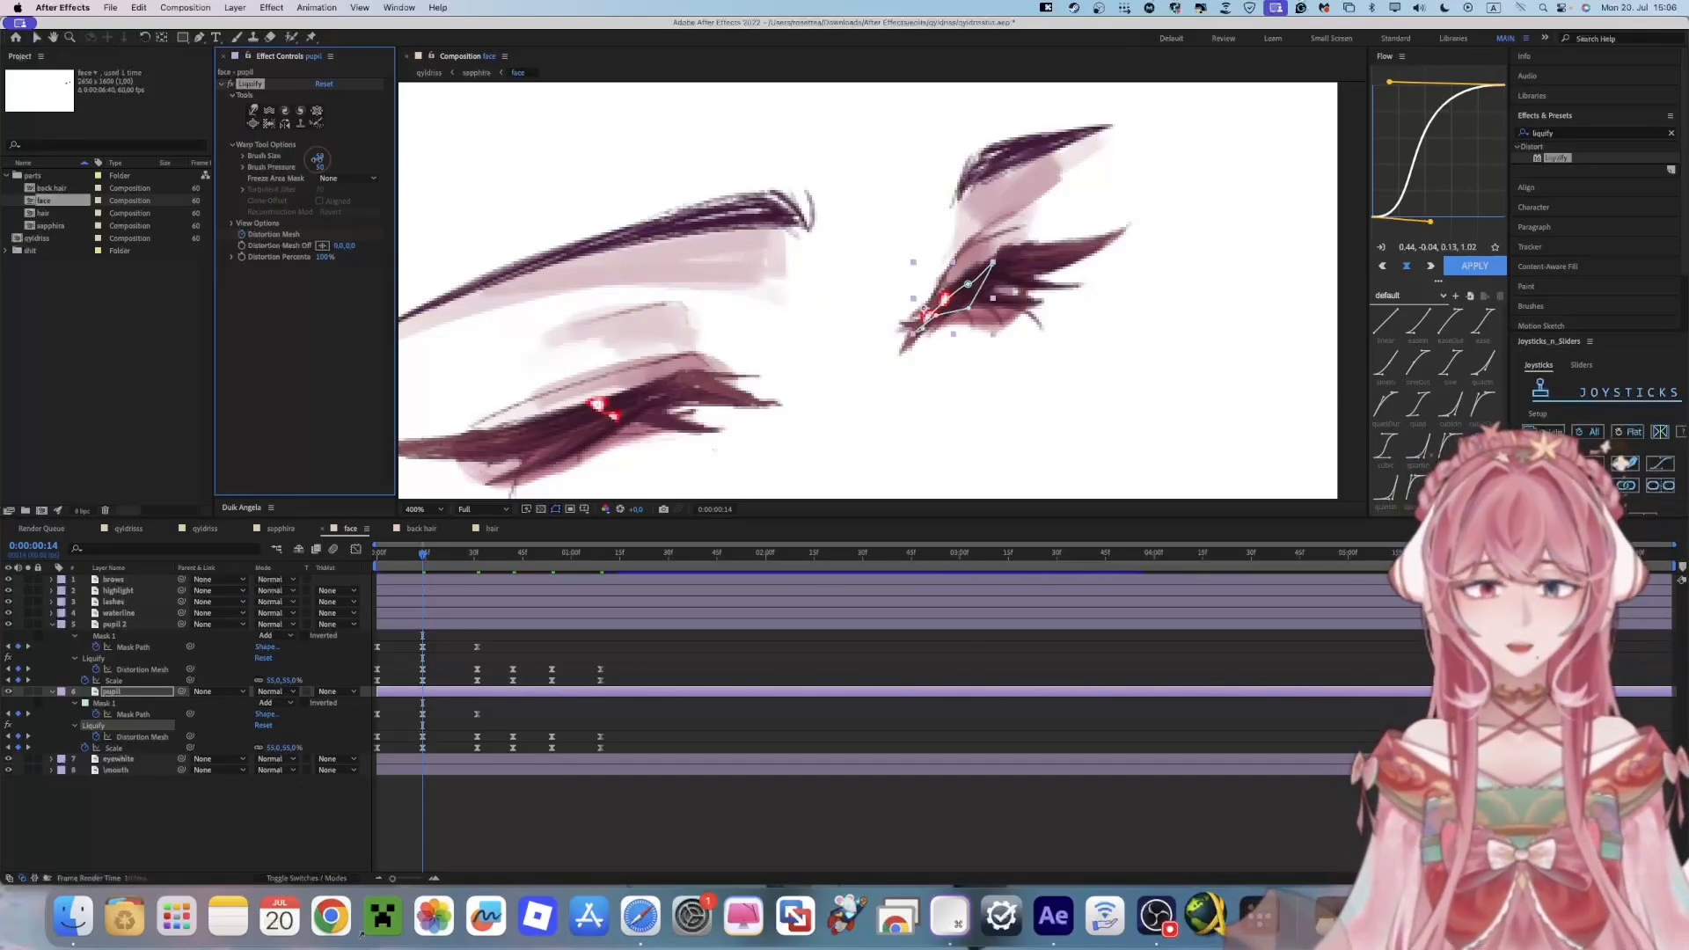
Warp the pupil layer at its Distortion Mesh keyframes from 0:00:00:14 to 0:00:00:54, alternating stretch and squeeze
{"action": "left_click_drag", "start_coordinate": [911, 308], "coordinate": [975, 290]}
{"action": "key", "text": "k"}
{"action": "key", "text": "k"}
{"action": "key", "text": "k"}
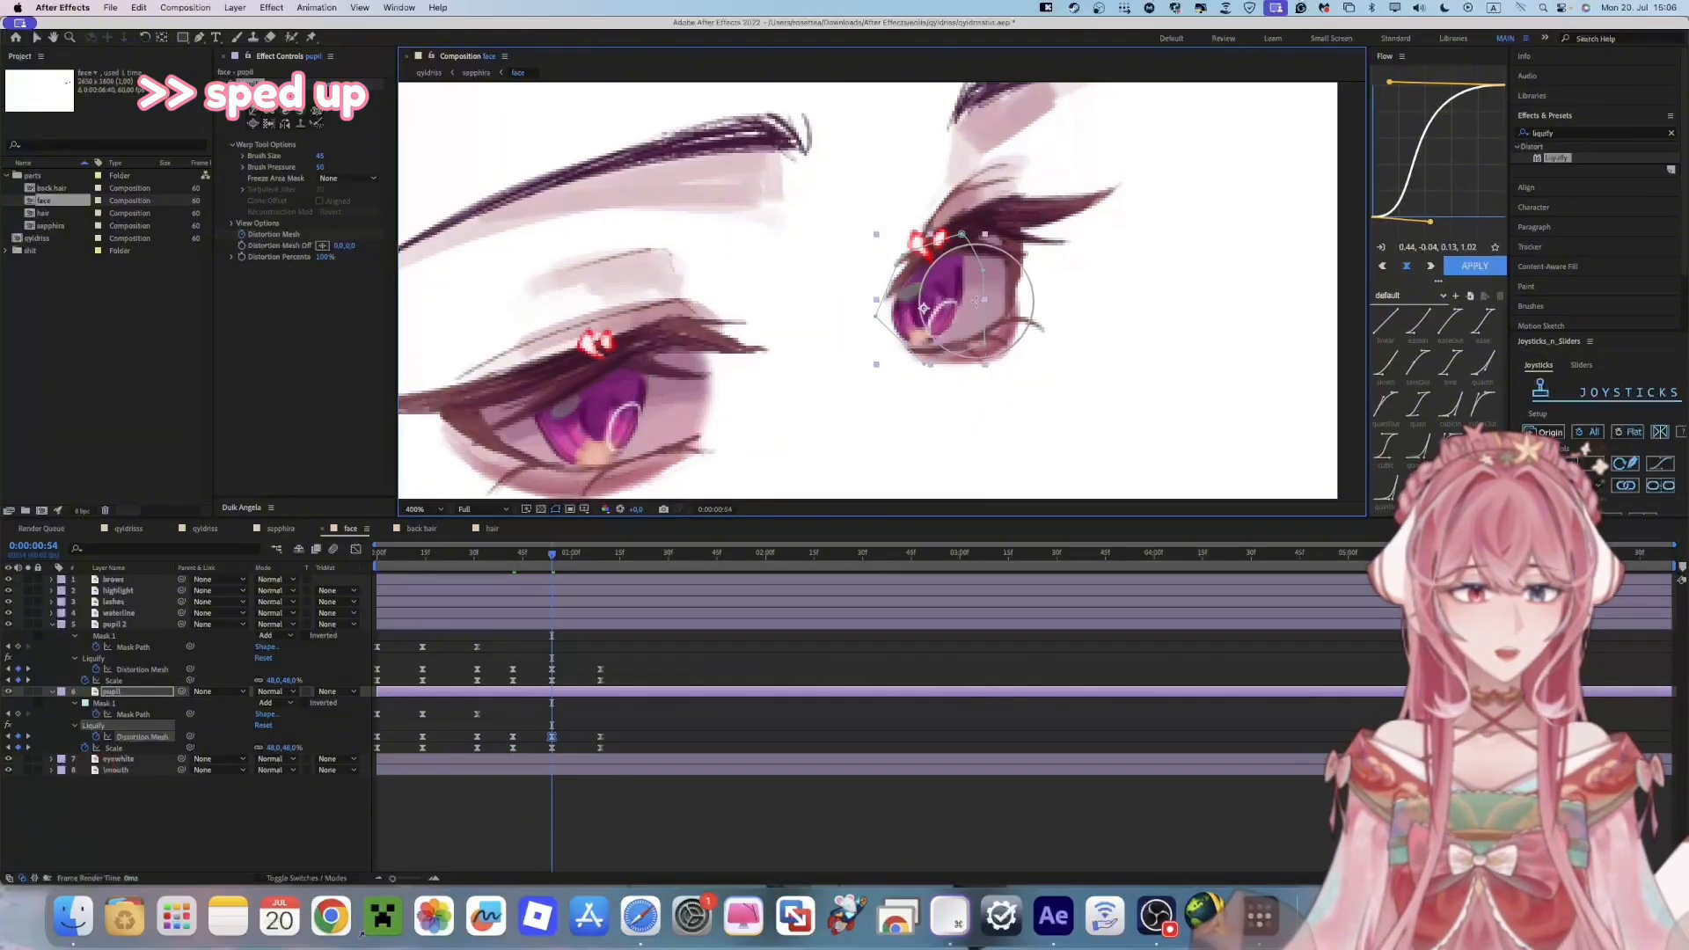
{"action": "key", "text": "v"}
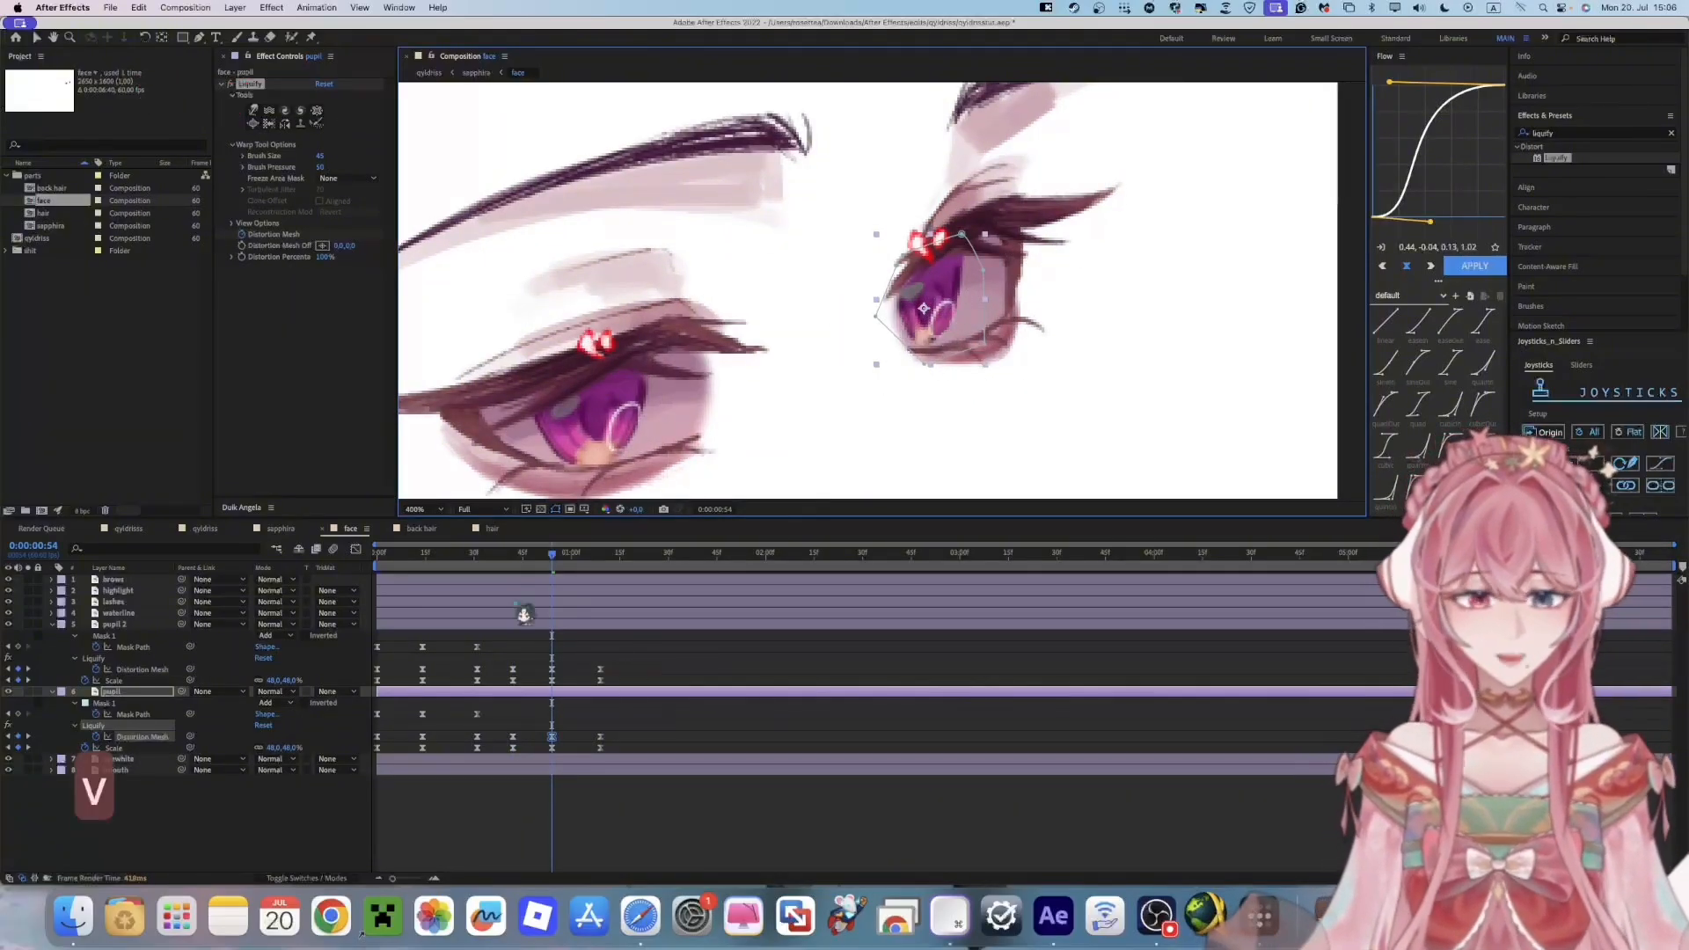
Delay all Distortion Mesh keyframes of both pupil layers by about 7 frames and preview the blink
{"action": "left_click_drag", "start_coordinate": [626, 734], "coordinate": [359, 738]}
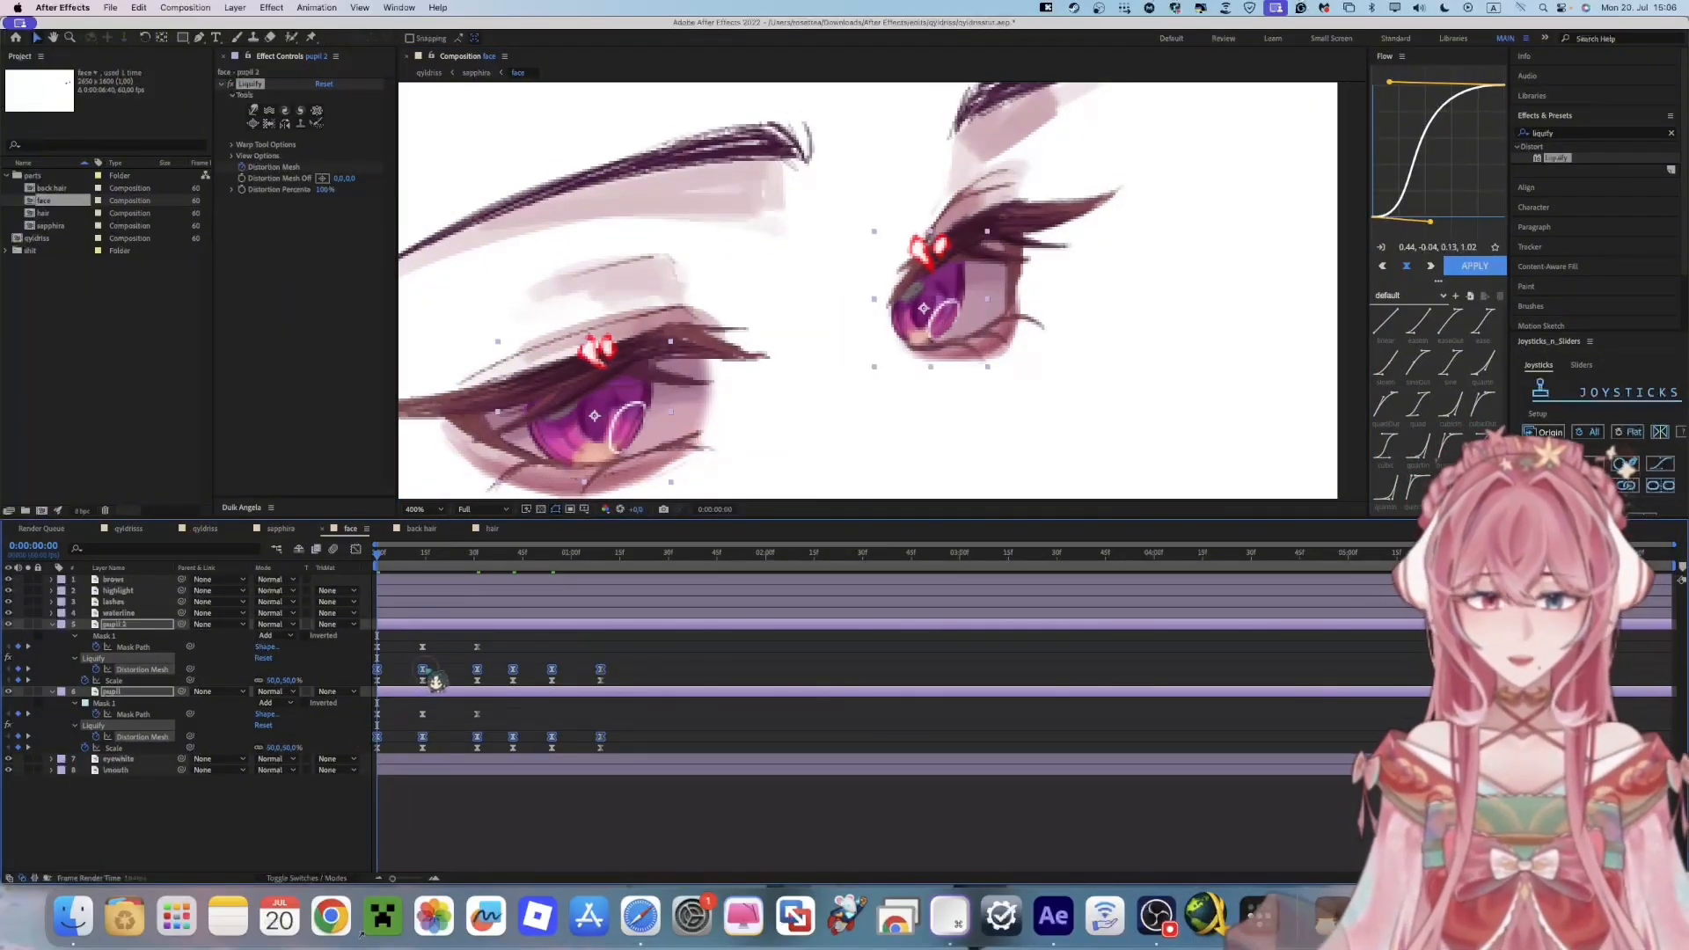
{"action": "left_click_drag", "start_coordinate": [435, 682], "coordinate": [450, 682]}
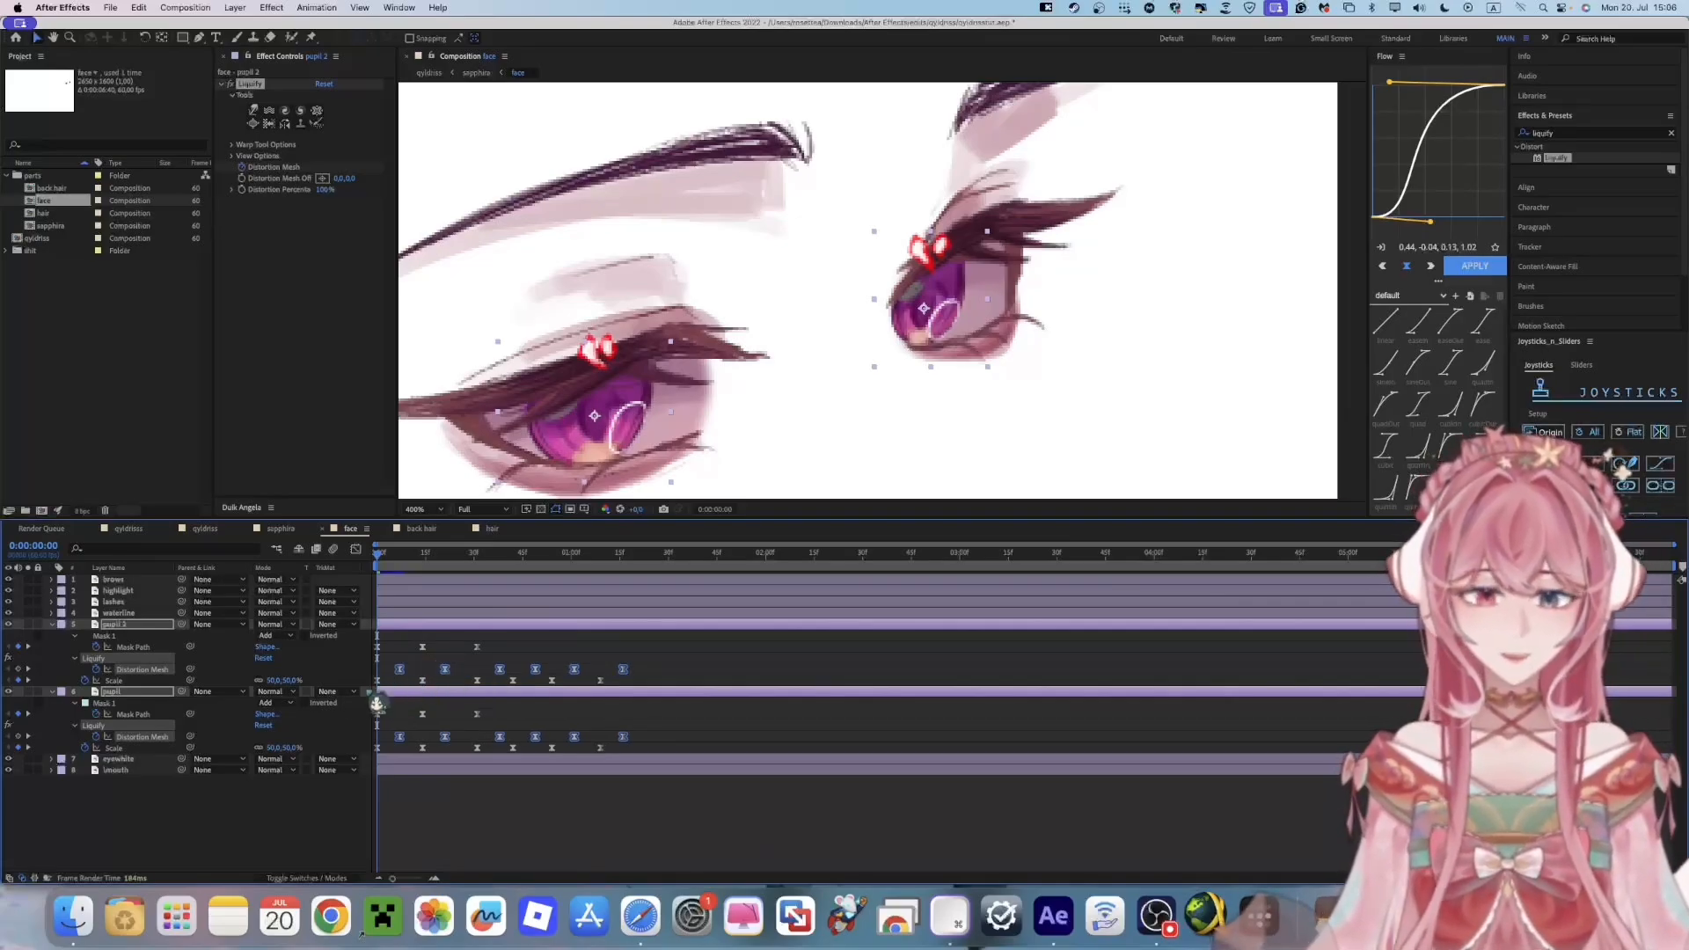
{"action": "left_click", "coordinate": [421, 702]}
{"action": "scroll", "coordinate": [942, 321], "scroll_direction": "down", "scroll_amount": 2}
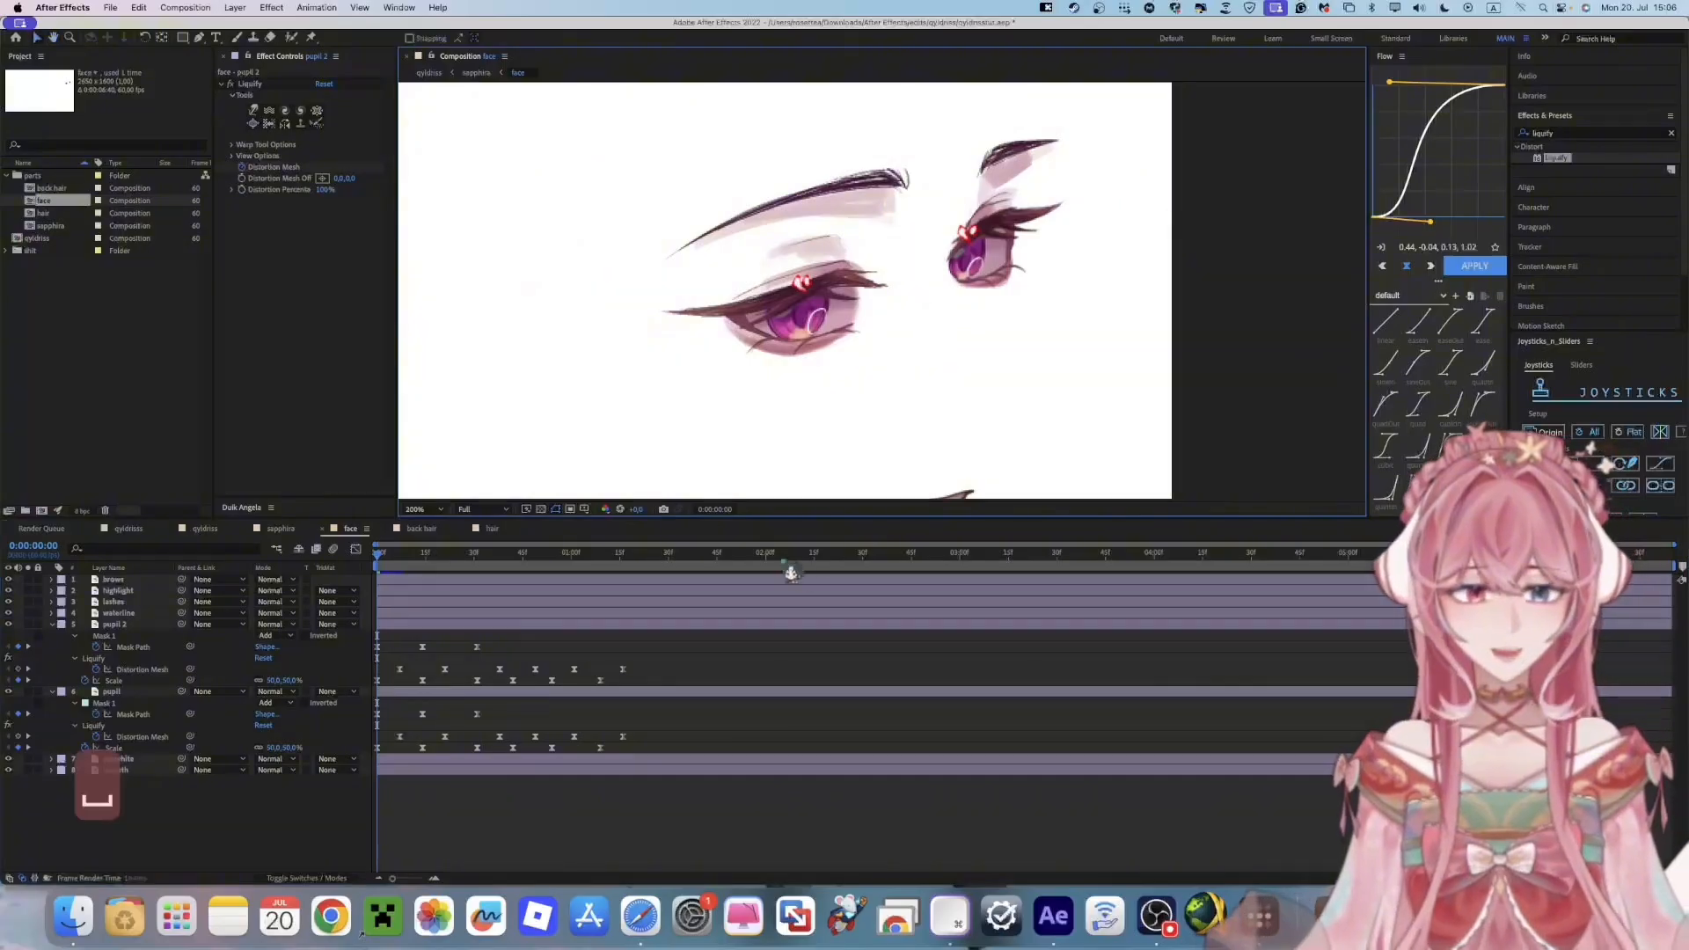
{"action": "key", "text": "space"}
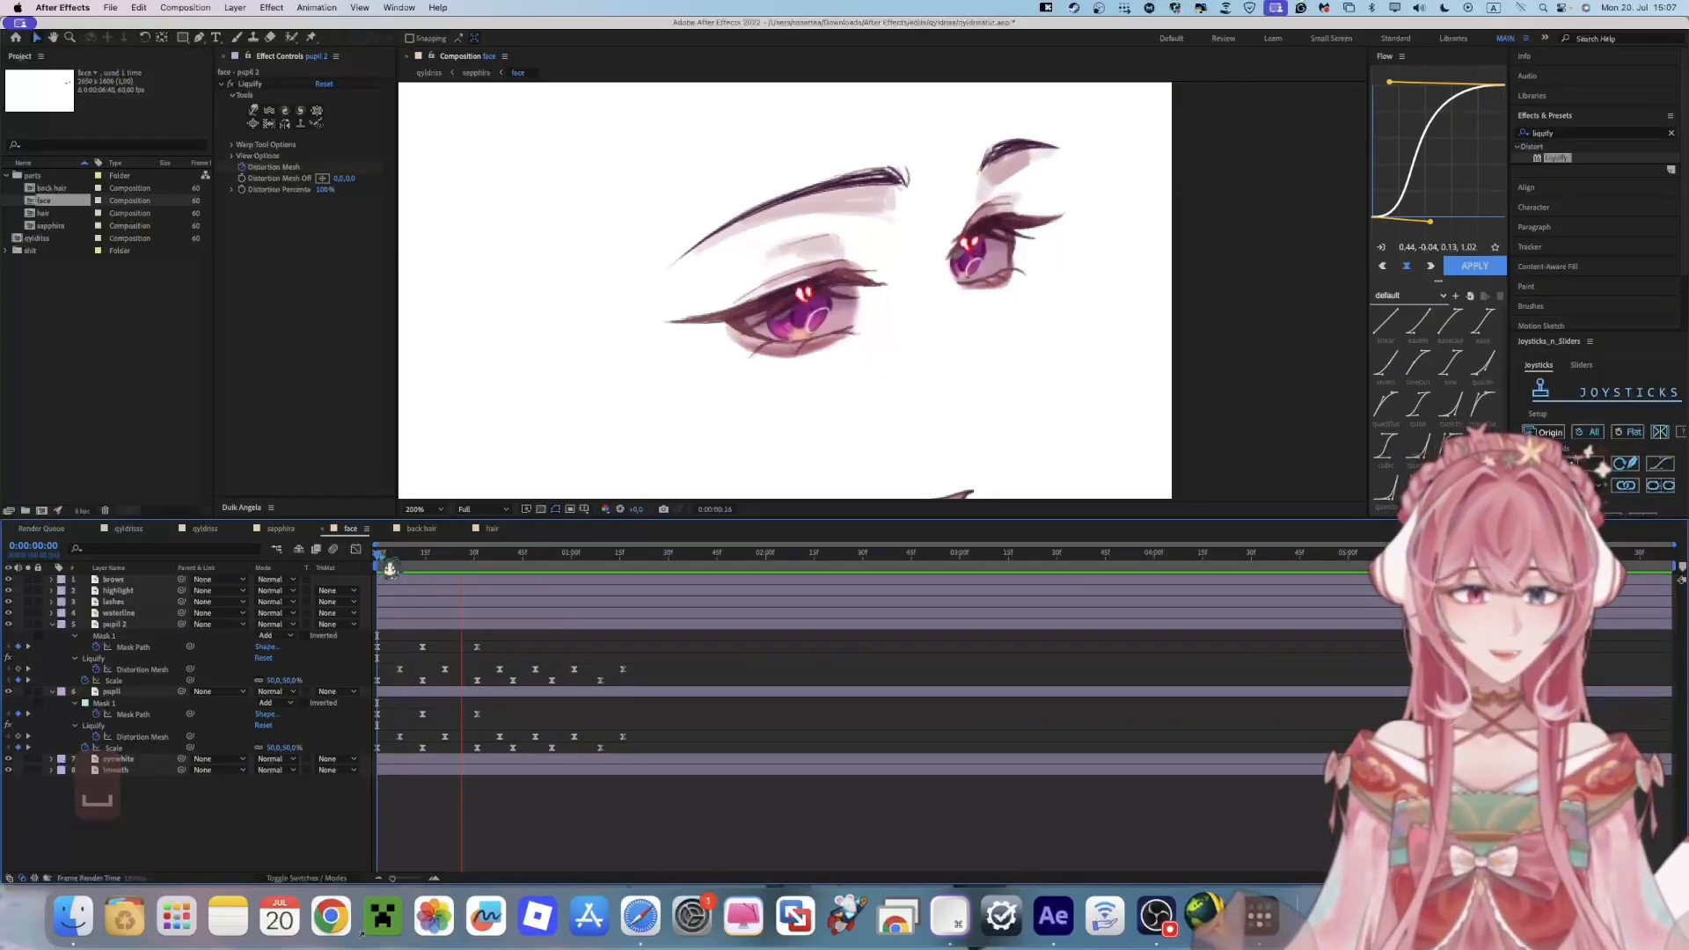
{"action": "key", "text": "space"}
Preview the blink on the whole character in the sapphira composition and open the preview resolution choices
{"action": "scroll", "coordinate": [913, 319], "scroll_direction": "down", "scroll_amount": 1}
{"action": "scroll", "coordinate": [955, 392], "scroll_direction": "down", "scroll_amount": 1}
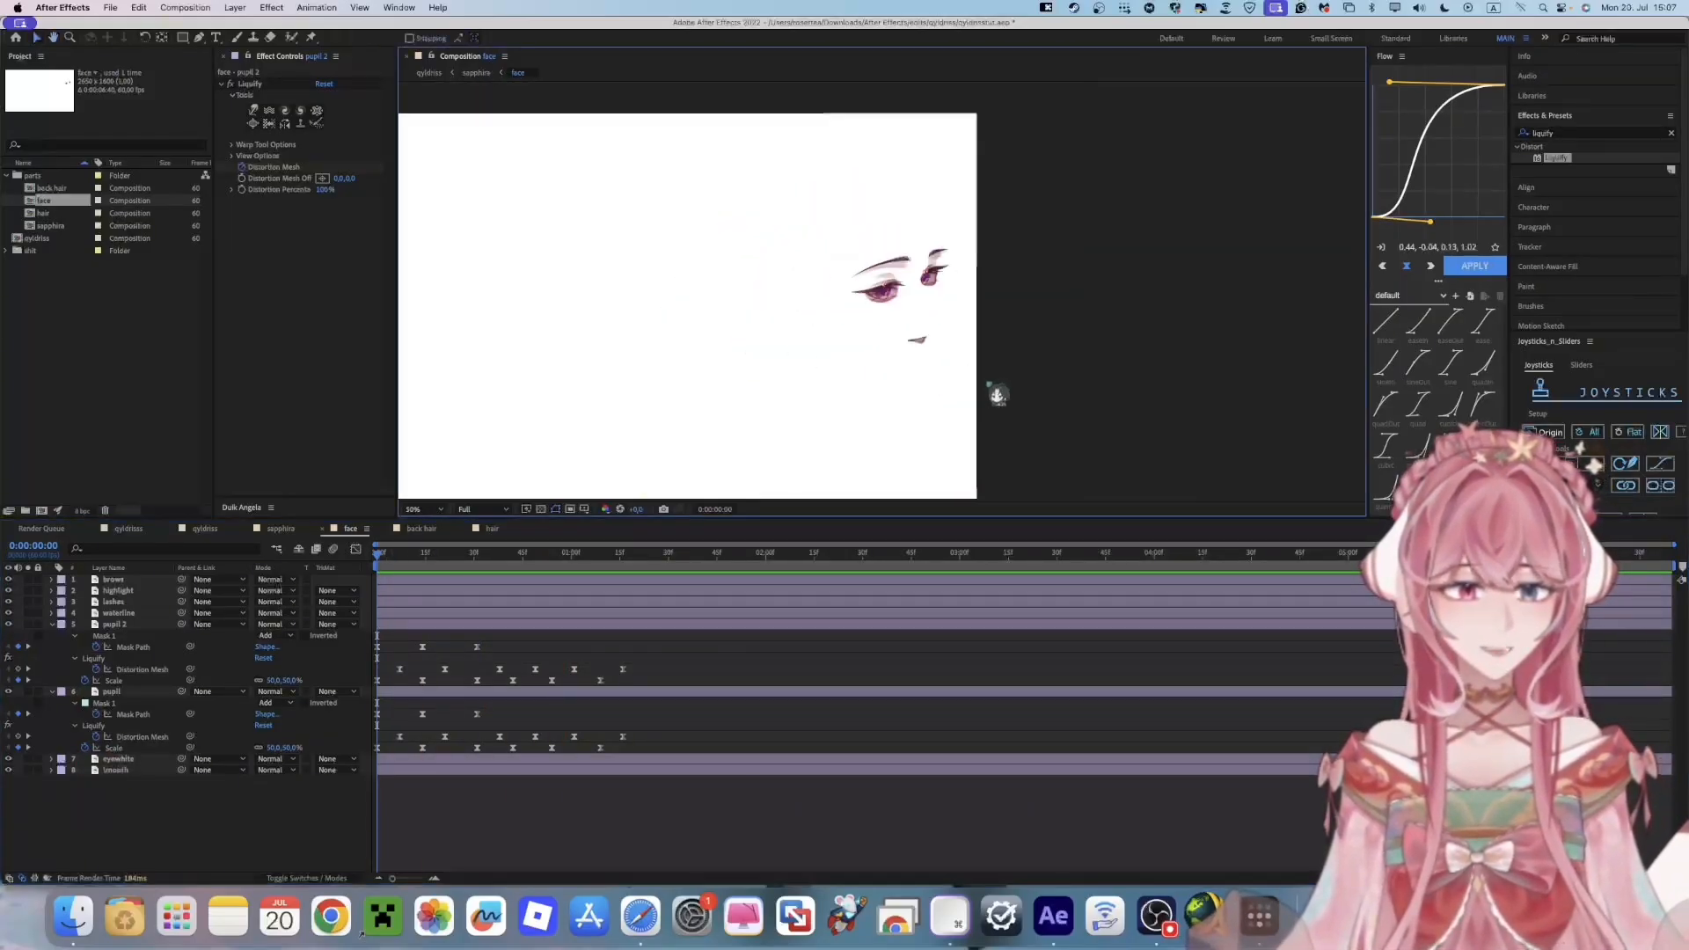
{"action": "scroll", "coordinate": [988, 383], "scroll_direction": "left", "scroll_amount": 2}
{"action": "left_click", "coordinate": [476, 72]}
{"action": "key", "text": "space"}
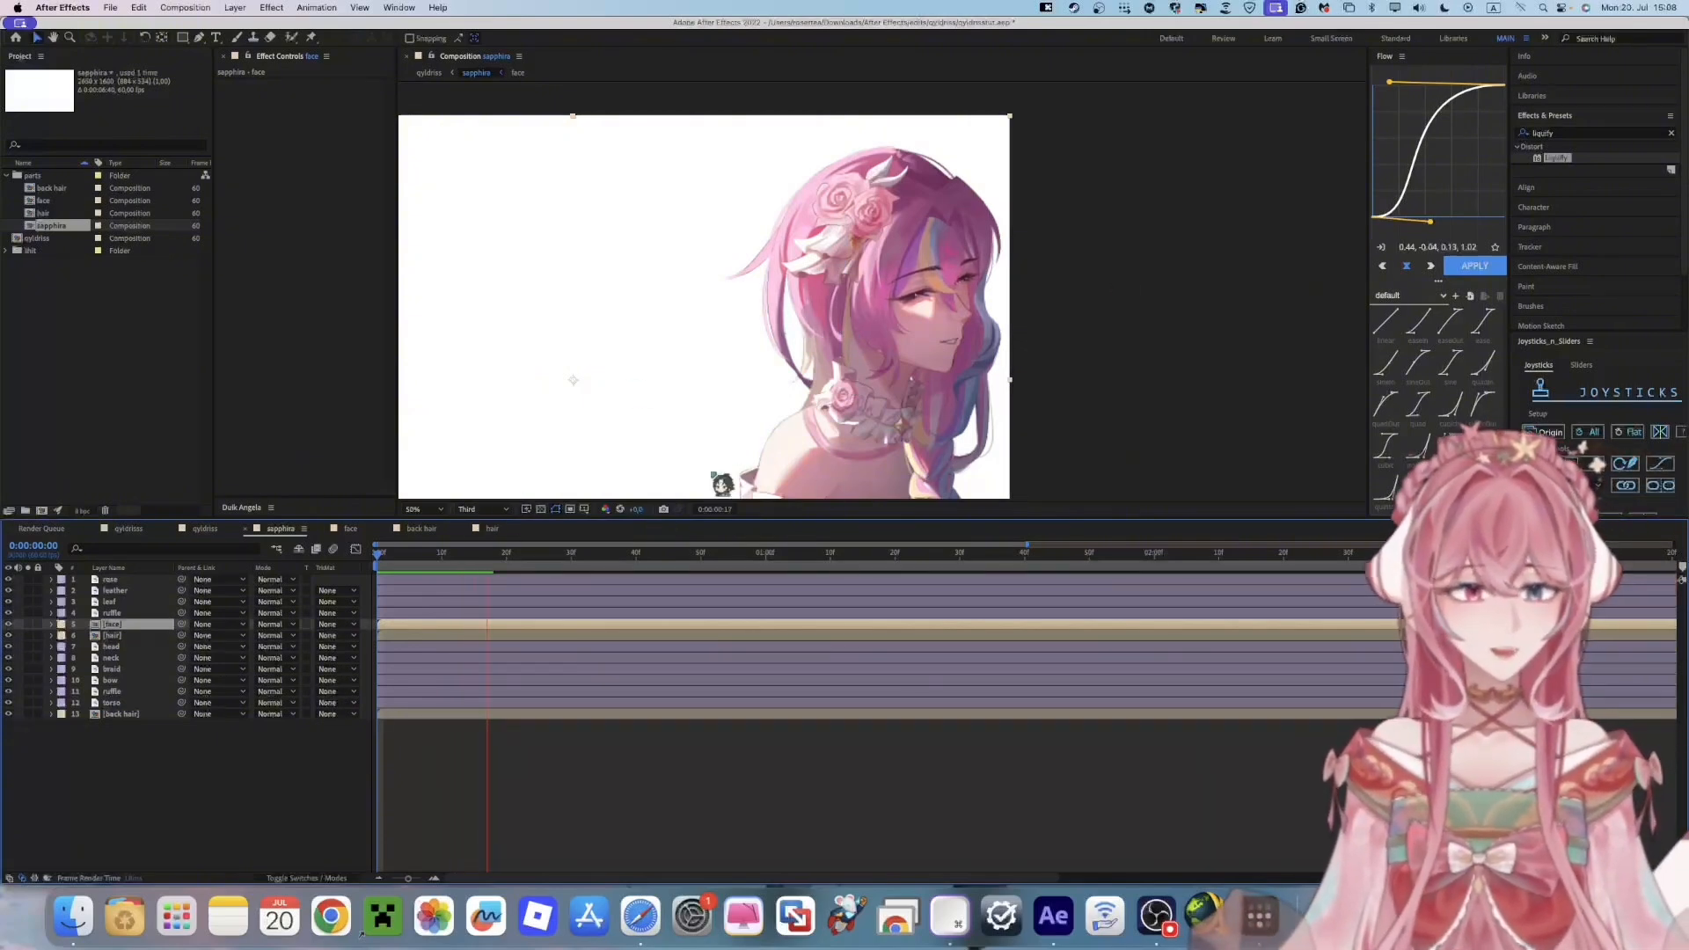
{"action": "left_click", "coordinate": [491, 510]}
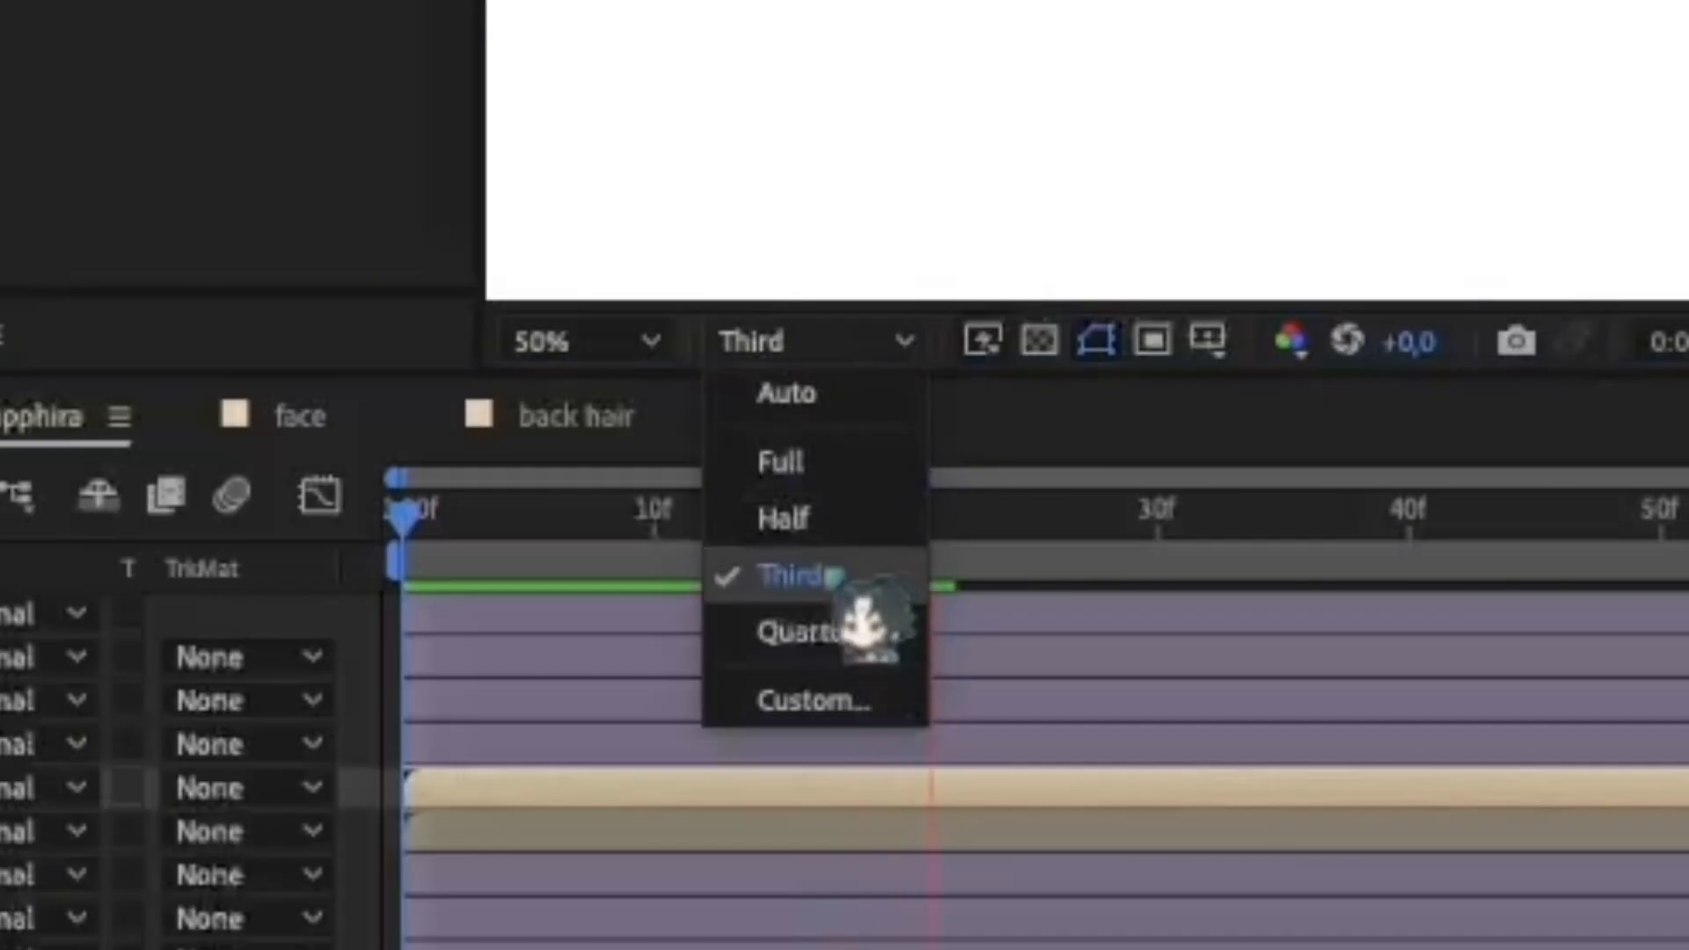